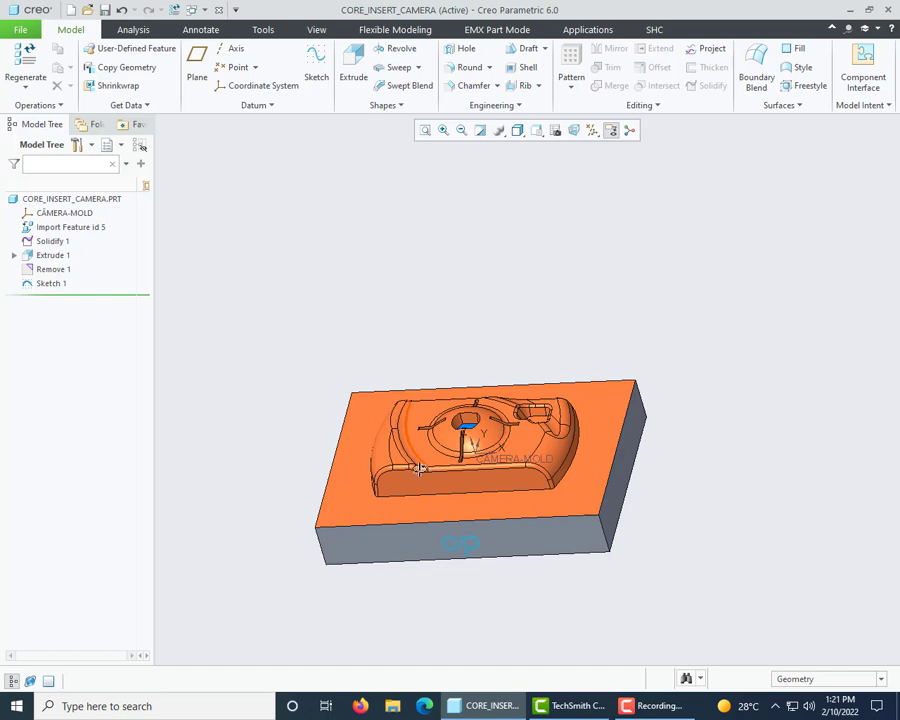
pyautogui.moveTo(420, 470); pyautogui.dragTo(426, 482, button='middle')
pyautogui.scroll(-3, 433, 427)
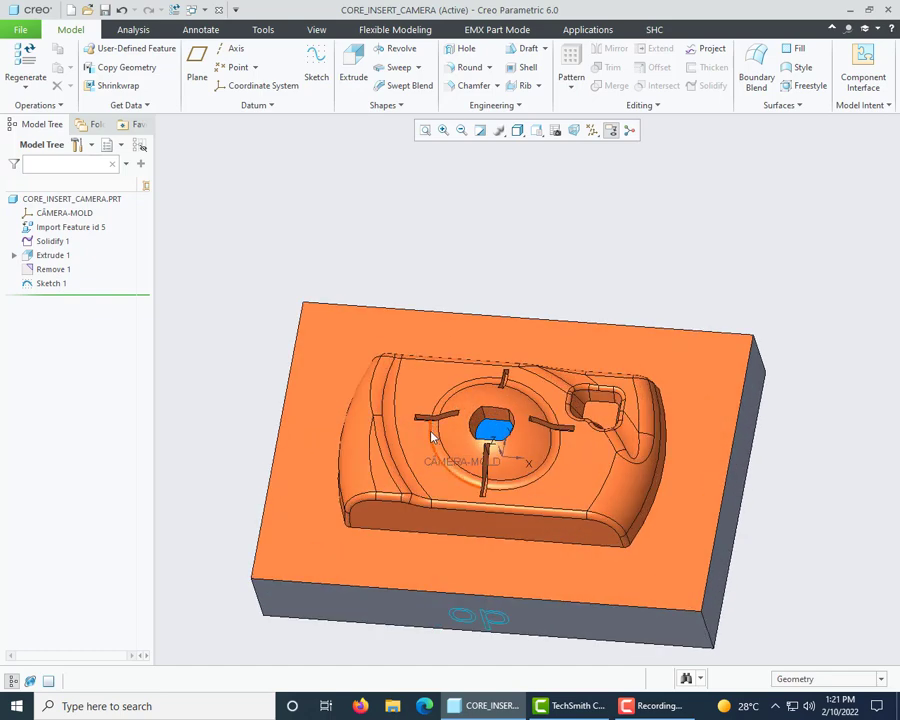
pyautogui.moveTo(432, 437); pyautogui.dragTo(482, 430, button='middle')
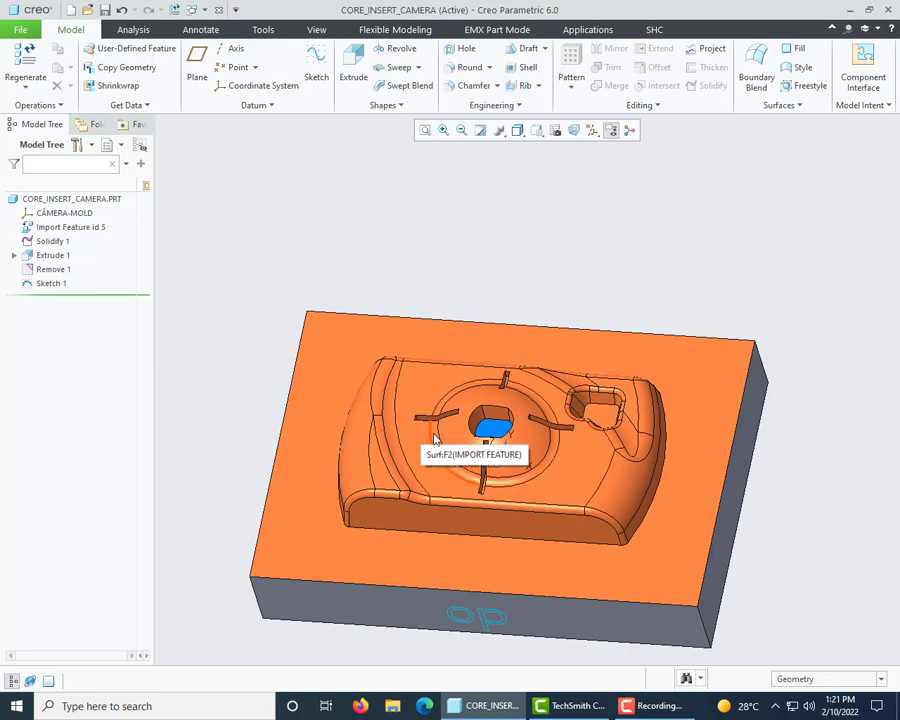
pyautogui.moveTo(422, 442)
pyautogui.mouseDown(button='middle')
pyautogui.moveTo(482, 426)
pyautogui.moveTo(432, 432)
pyautogui.mouseUp(button='middle')
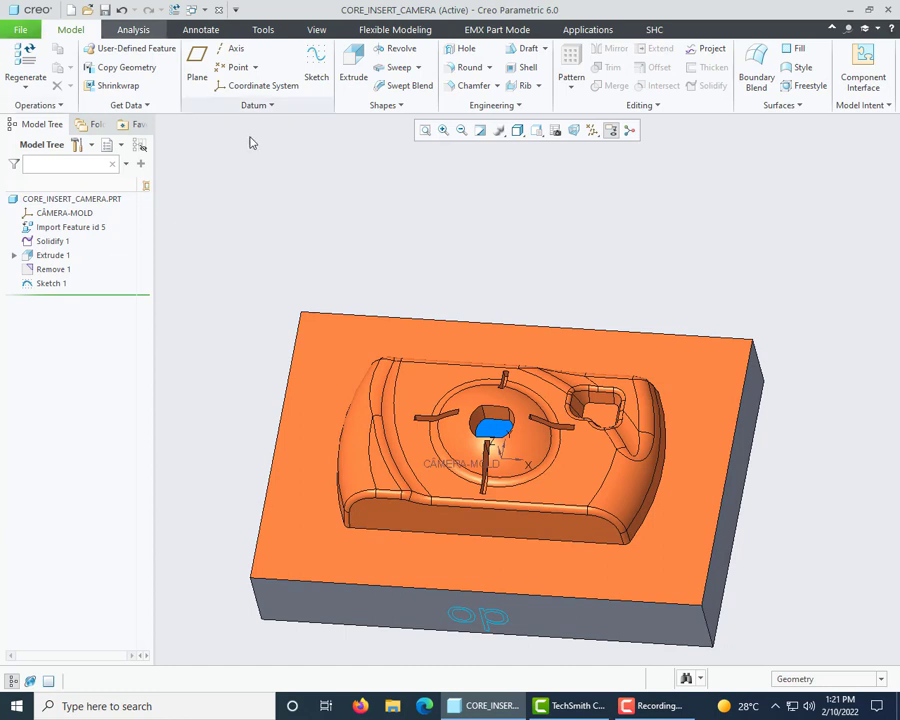
# Create a new manufacturing NC assembly from the mmns_mfg_nc template instead of the default template and maximize its window
pyautogui.click(71, 10)
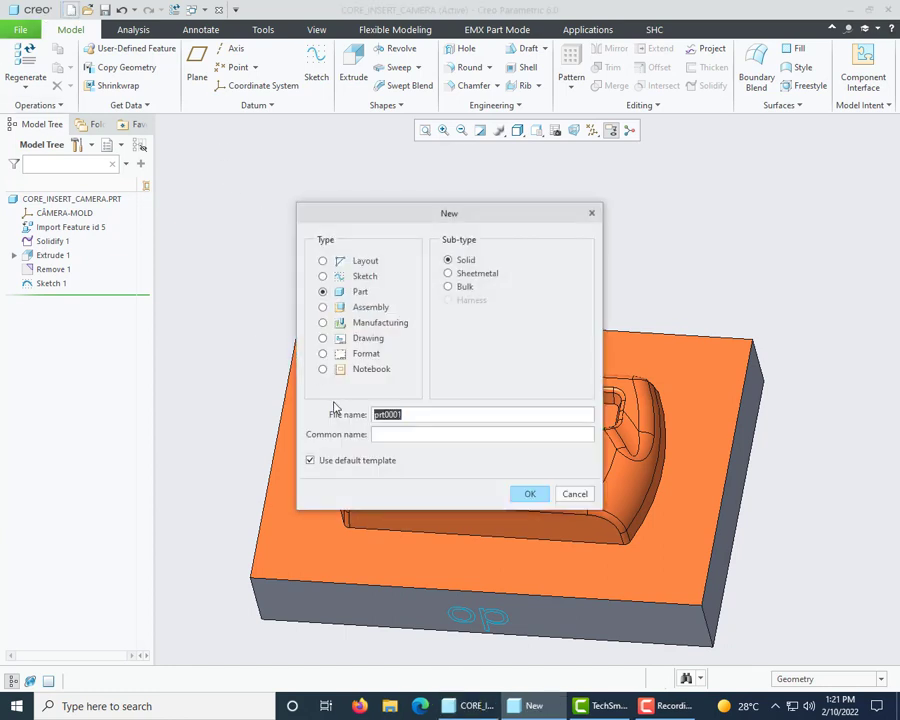
pyautogui.click(340, 322)
pyautogui.click(335, 460)
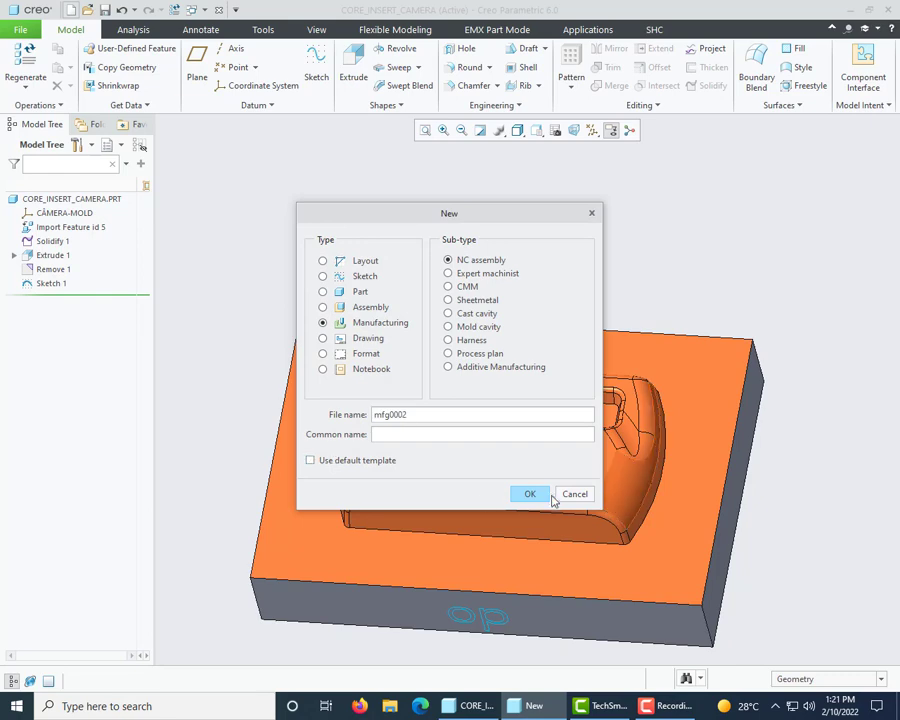
pyautogui.click(533, 495)
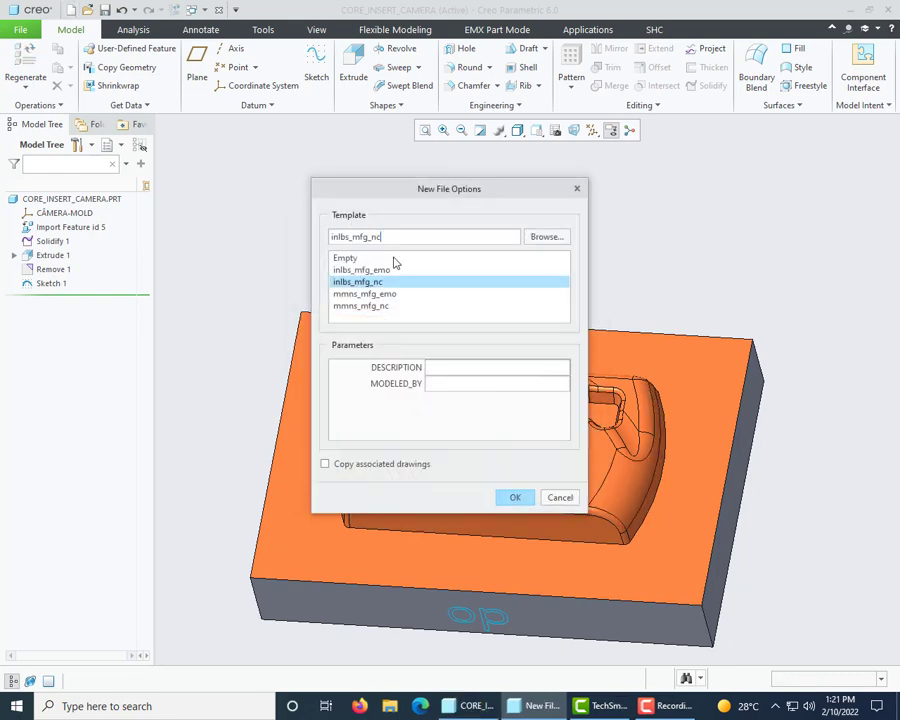
pyautogui.click(364, 306)
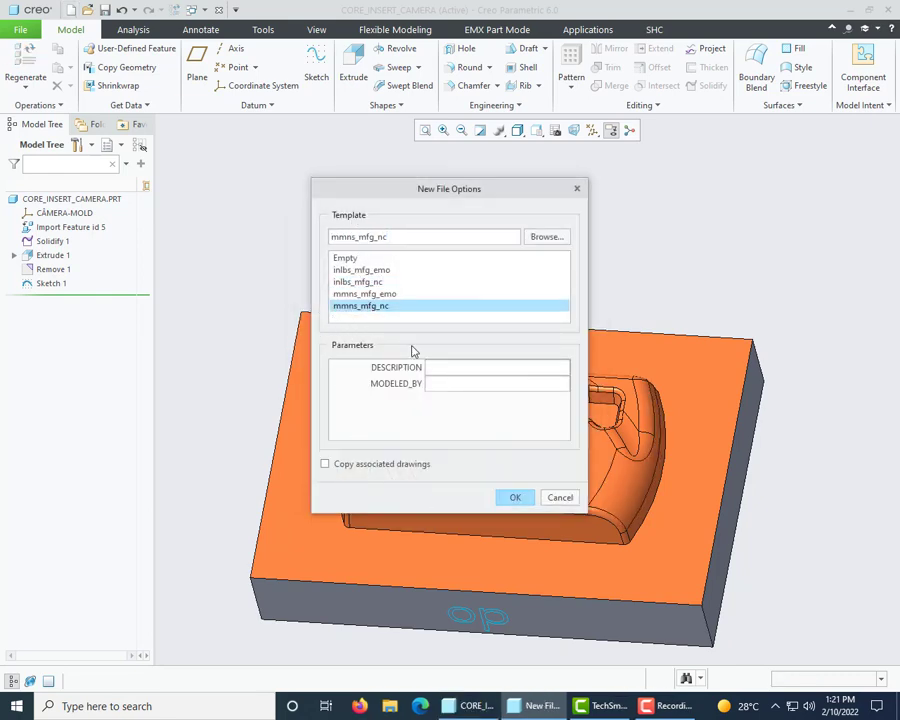
pyautogui.click(516, 499)
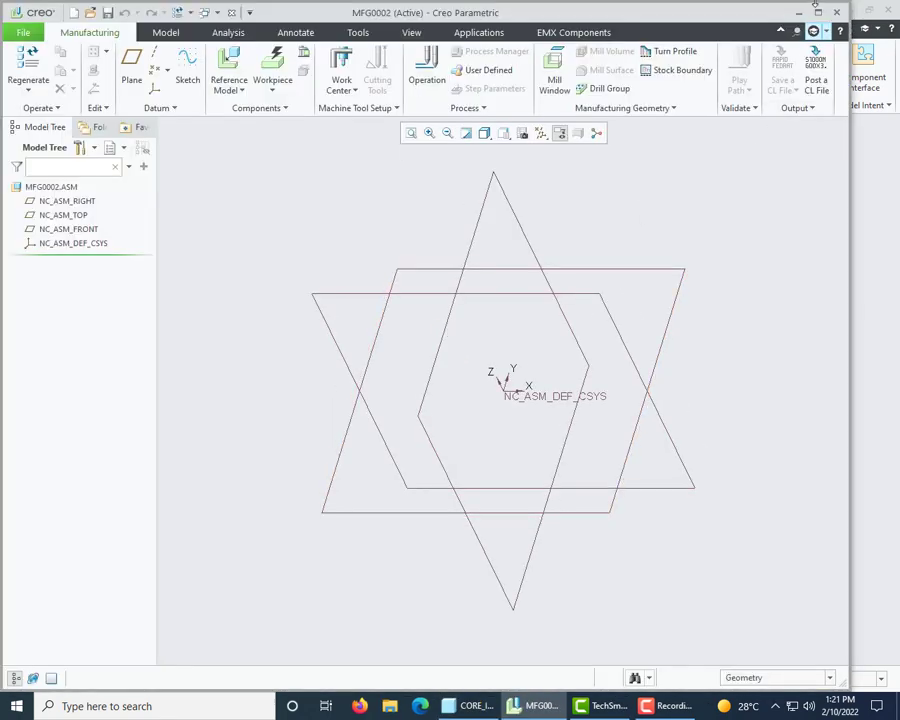
pyautogui.doubleClick(576, 10)
# Insert core_insert_camera.prt as the reference model and constrain it with the Default placement
pyautogui.click(224, 62)
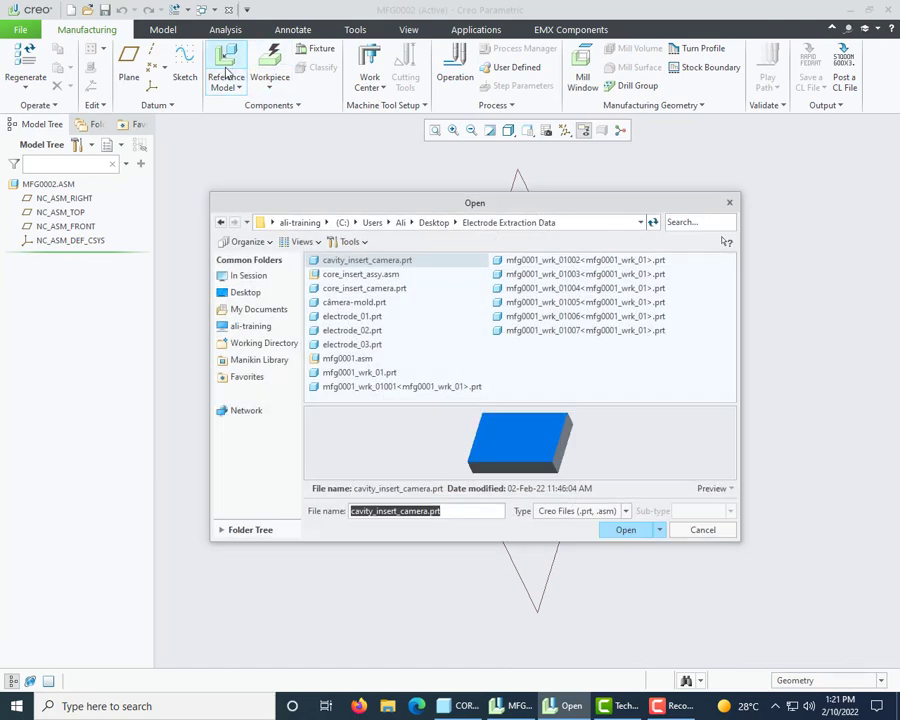
pyautogui.click(356, 288)
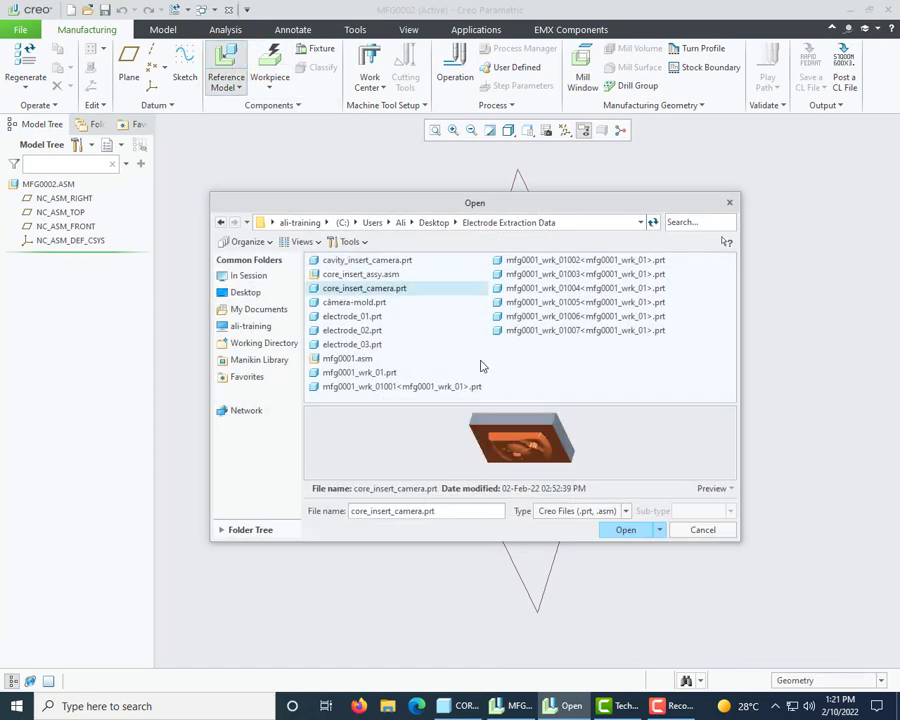
pyautogui.click(626, 530)
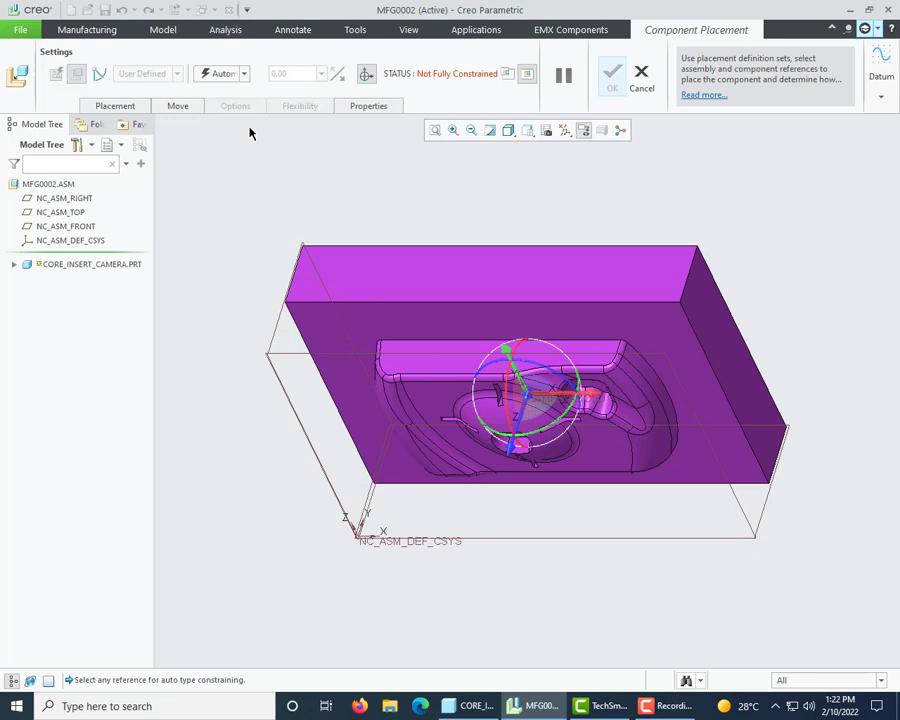
pyautogui.click(238, 74)
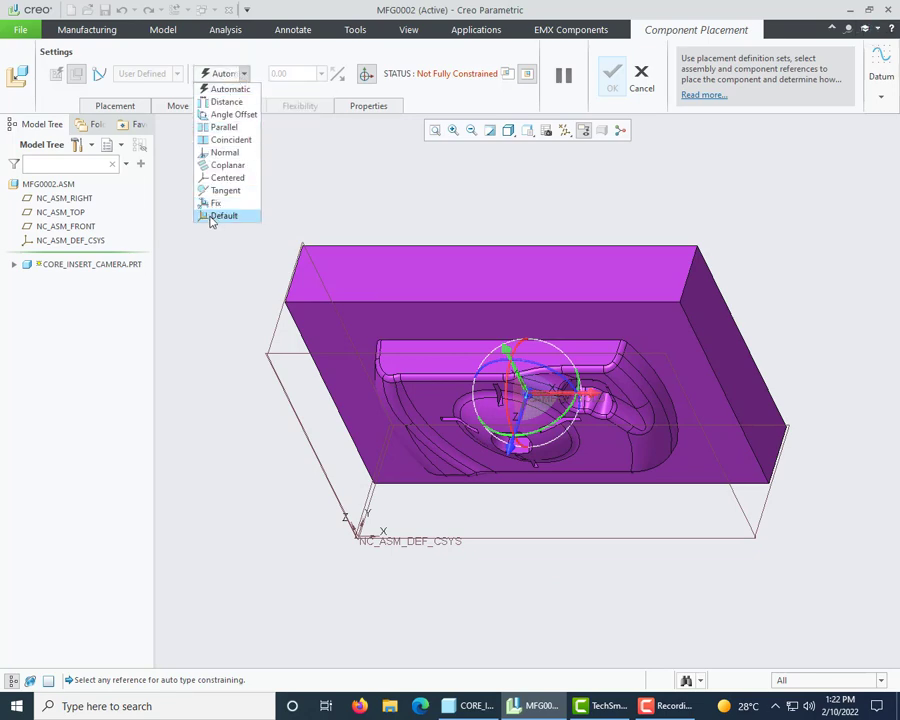
pyautogui.click(222, 216)
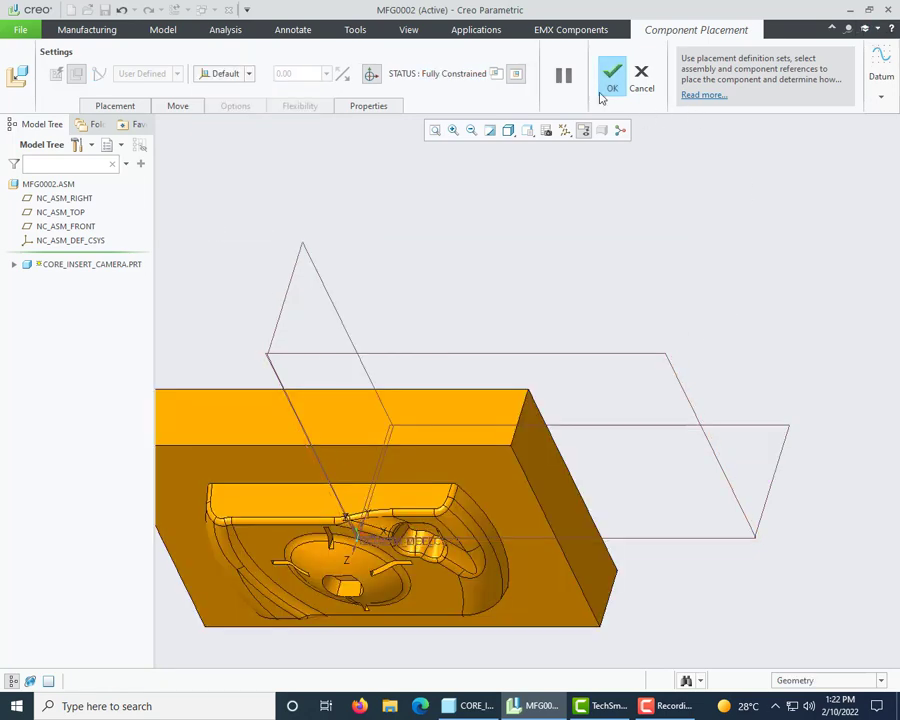
pyautogui.click(614, 85)
# Hide the CÂMERA-MOLD coordinate system of the core insert and the assembly's NC_ASM_DEF_CSYS
pyautogui.moveTo(560, 366); pyautogui.dragTo(540, 275, button='middle')
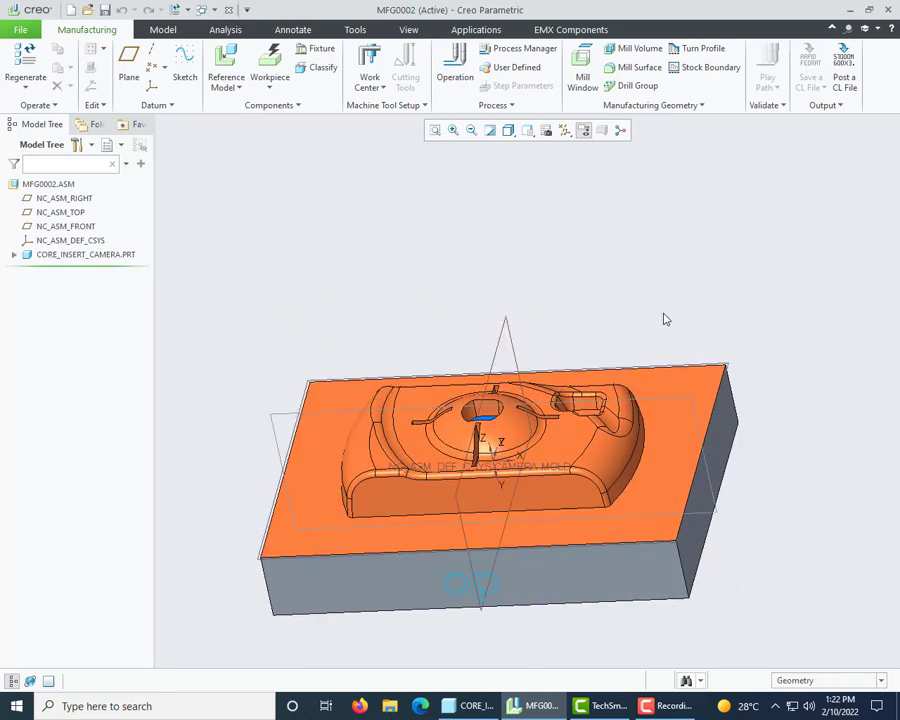
pyautogui.scroll(-2, 666, 319)
pyautogui.click(14, 256)
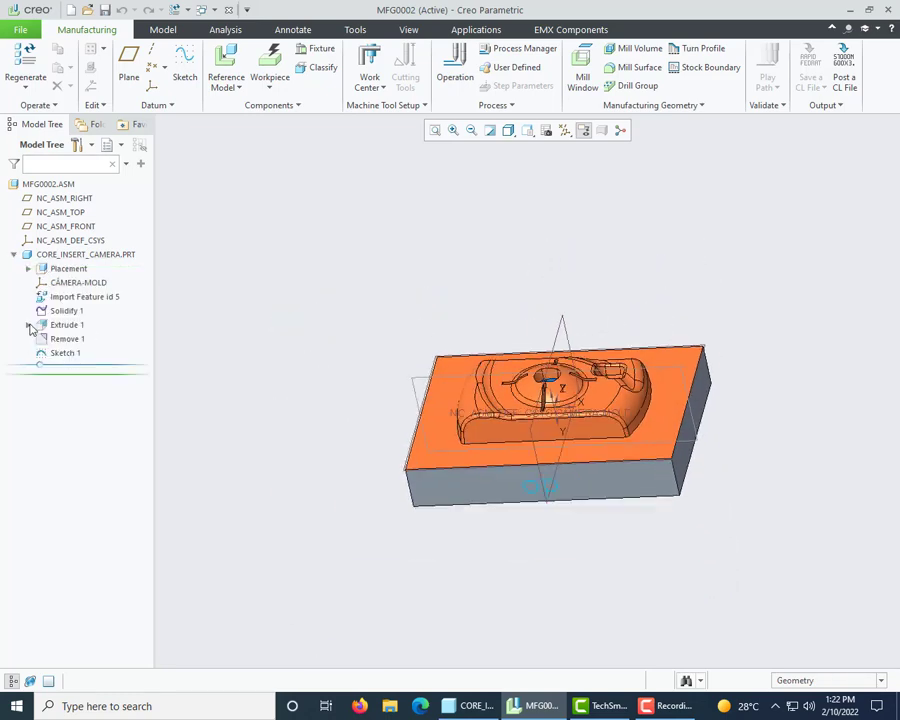
pyautogui.click(70, 285)
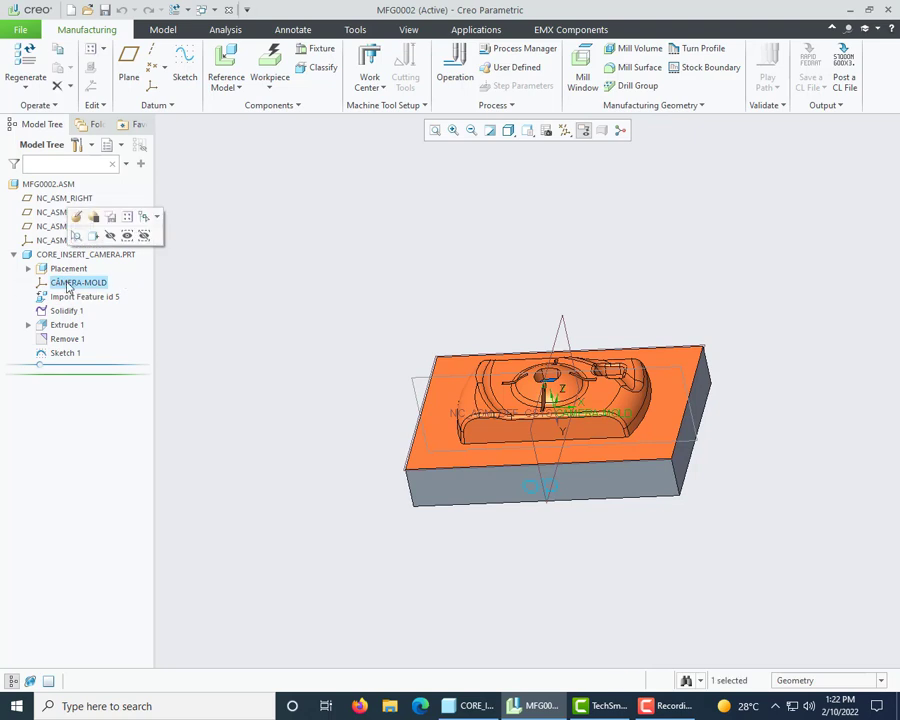
pyautogui.click(110, 236)
pyautogui.click(14, 256)
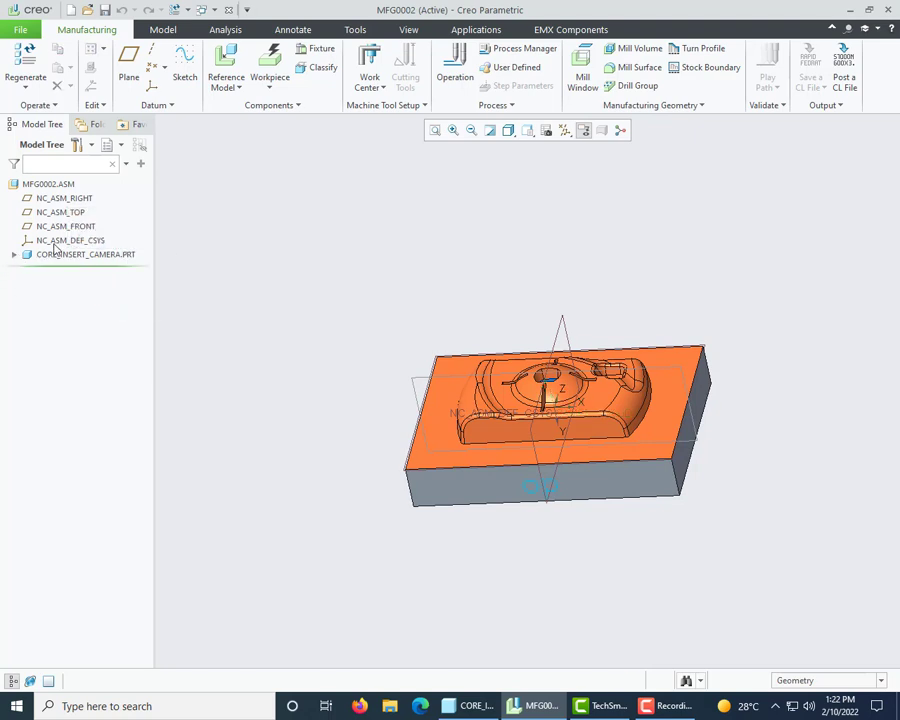
pyautogui.click(58, 242)
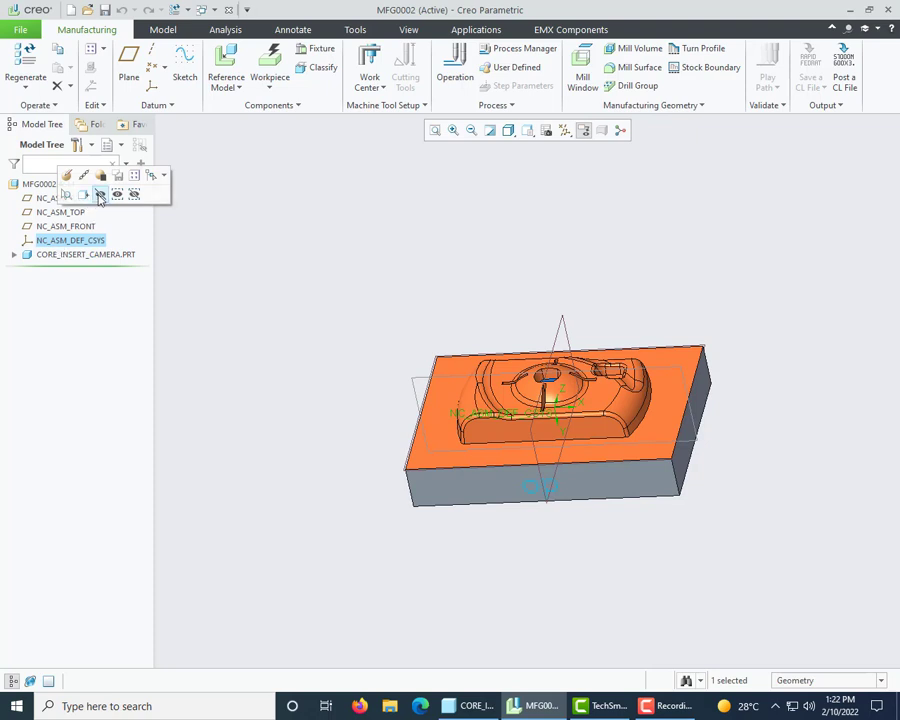
pyautogui.click(100, 197)
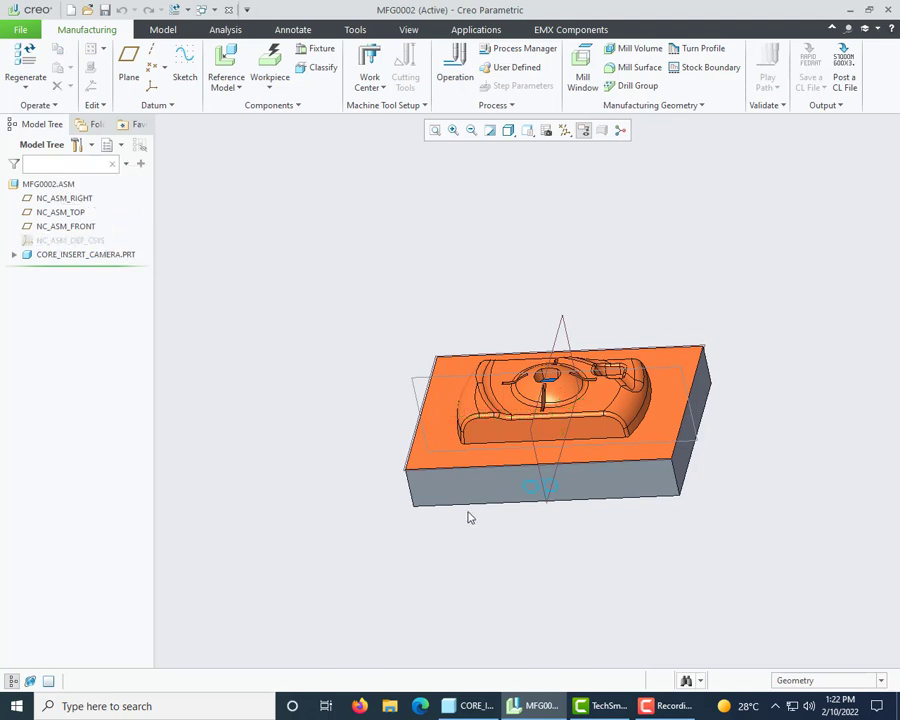
# Examine Sketch 1 of the core insert, the marking on the block's front side face
pyautogui.moveTo(468, 516)
pyautogui.mouseDown(button='middle')
pyautogui.moveTo(458, 544)
pyautogui.moveTo(462, 520)
pyautogui.mouseUp(button='middle')
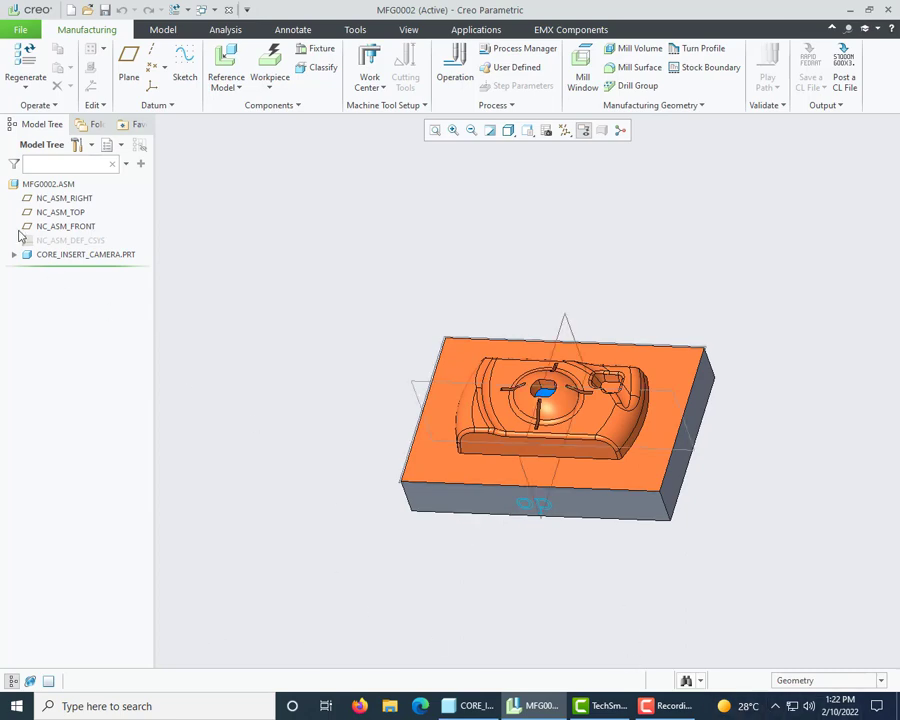
pyautogui.moveTo(514, 422); pyautogui.dragTo(363, 532, button='middle')
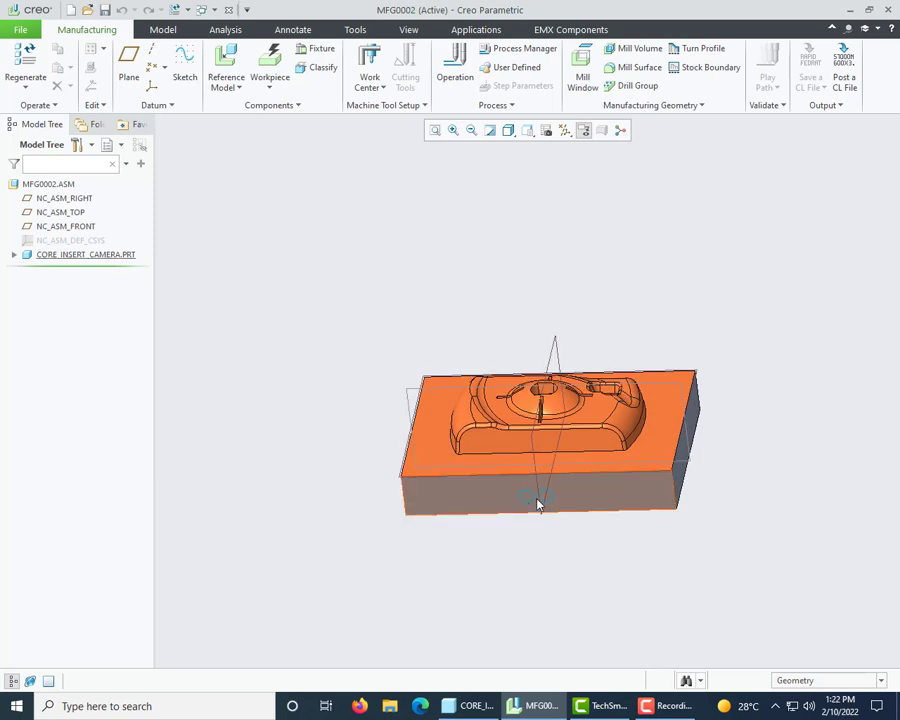
pyautogui.scroll(2, 538, 502)
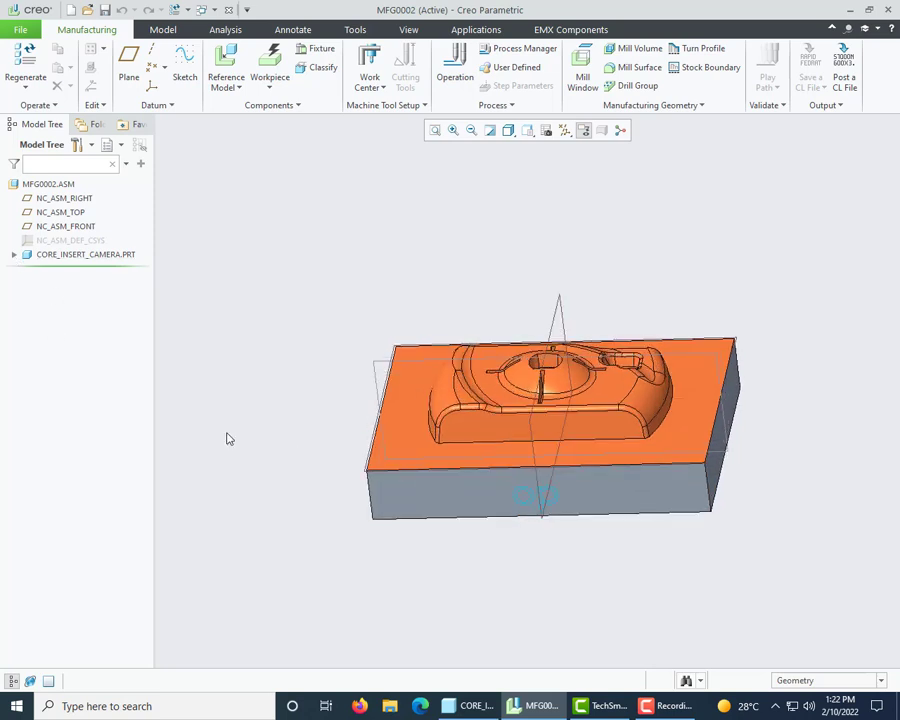
pyautogui.click(14, 254)
pyautogui.click(62, 353)
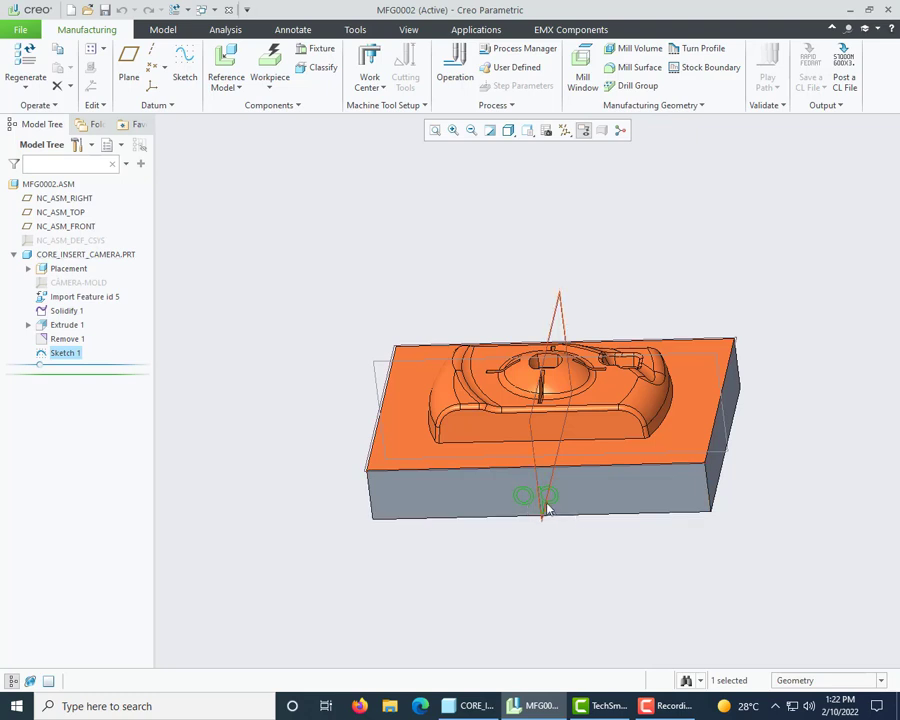
pyautogui.moveTo(545, 515); pyautogui.dragTo(559, 536, button='middle')
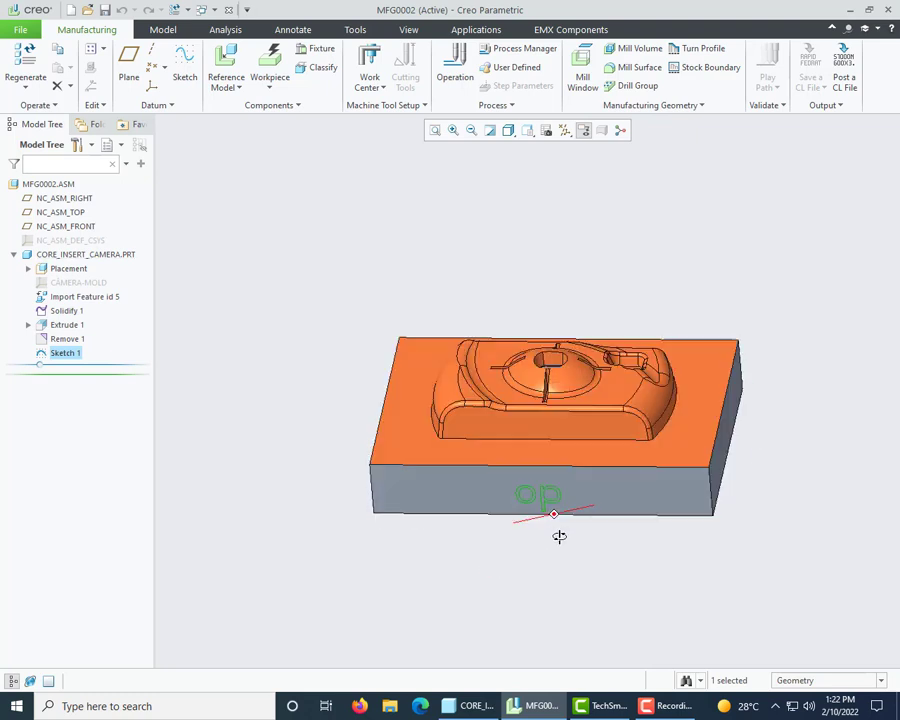
pyautogui.click(14, 255)
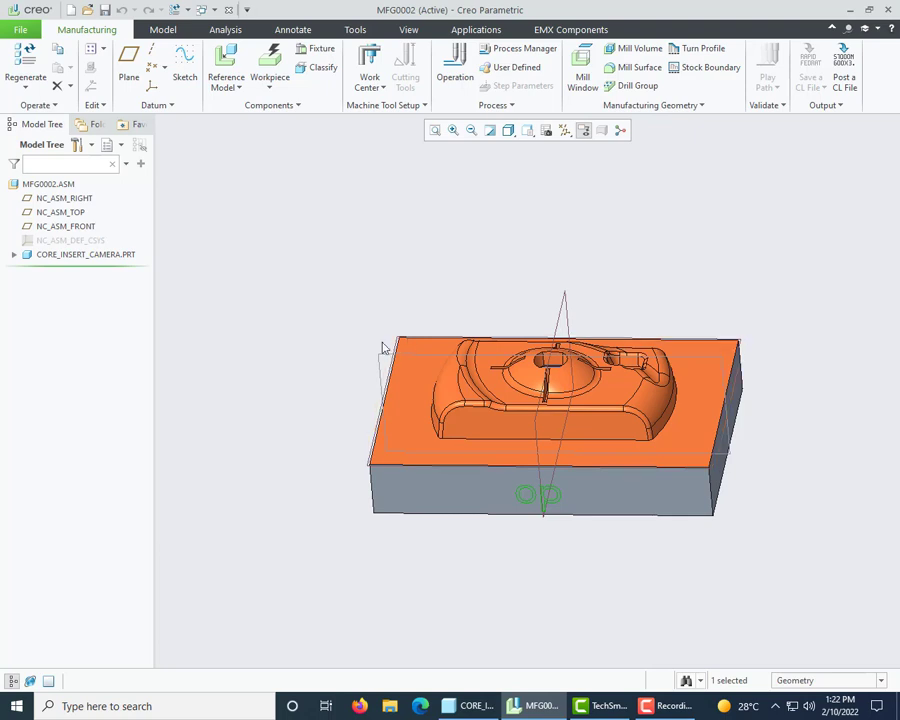
pyautogui.moveTo(383, 348)
pyautogui.mouseDown(button='middle')
pyautogui.moveTo(382, 299)
pyautogui.moveTo(380, 352)
pyautogui.mouseUp(button='middle')
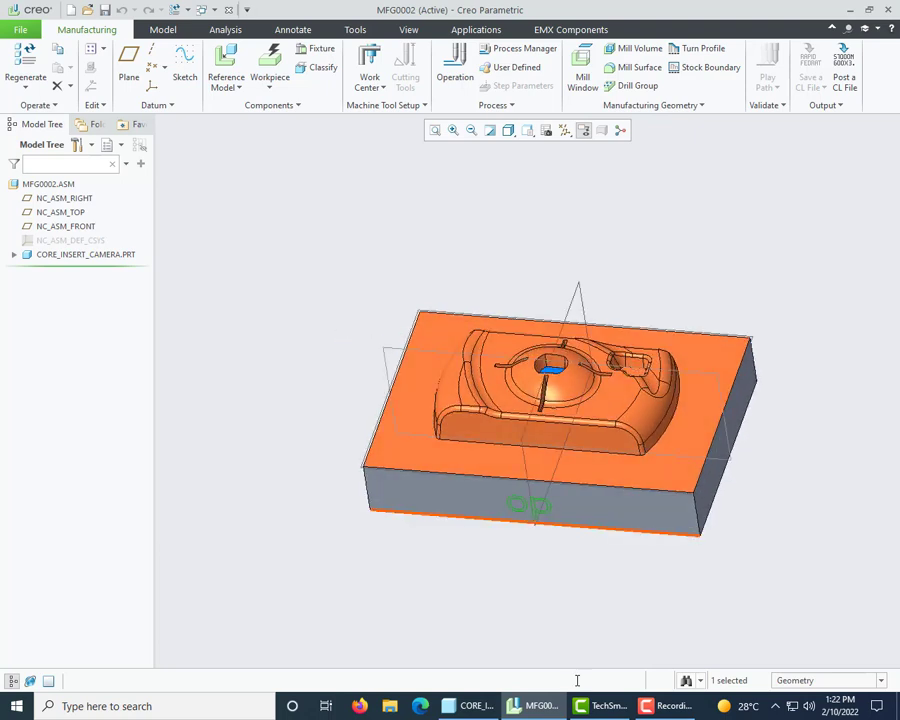
pyautogui.click(512, 572)
pyautogui.moveTo(397, 413); pyautogui.dragTo(591, 462, button='middle')
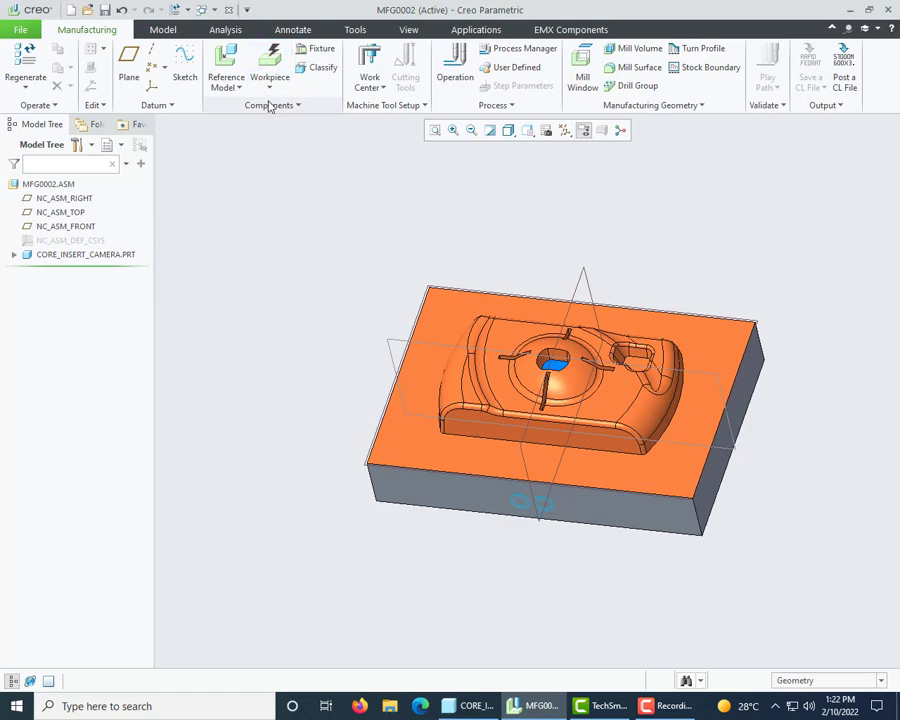
# Create an automatic rectangular workpiece around the CORE_INSERT_CAMERA reference model, with CÂMERA-MOLD as its coordinate system
pyautogui.click(270, 62)
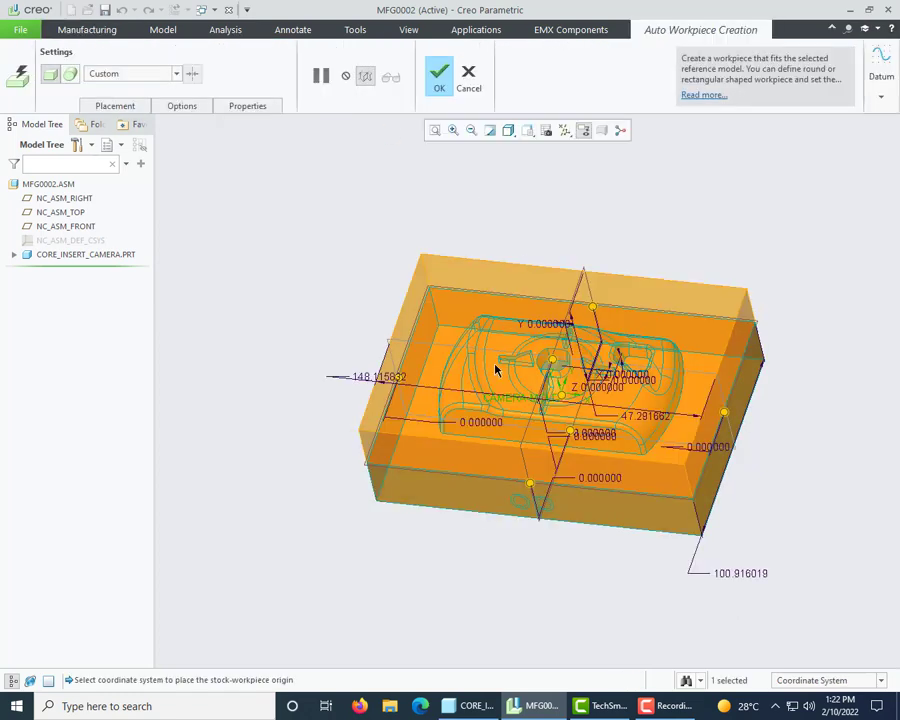
pyautogui.moveTo(358, 317); pyautogui.dragTo(222, 278, button='middle')
pyautogui.click(136, 107)
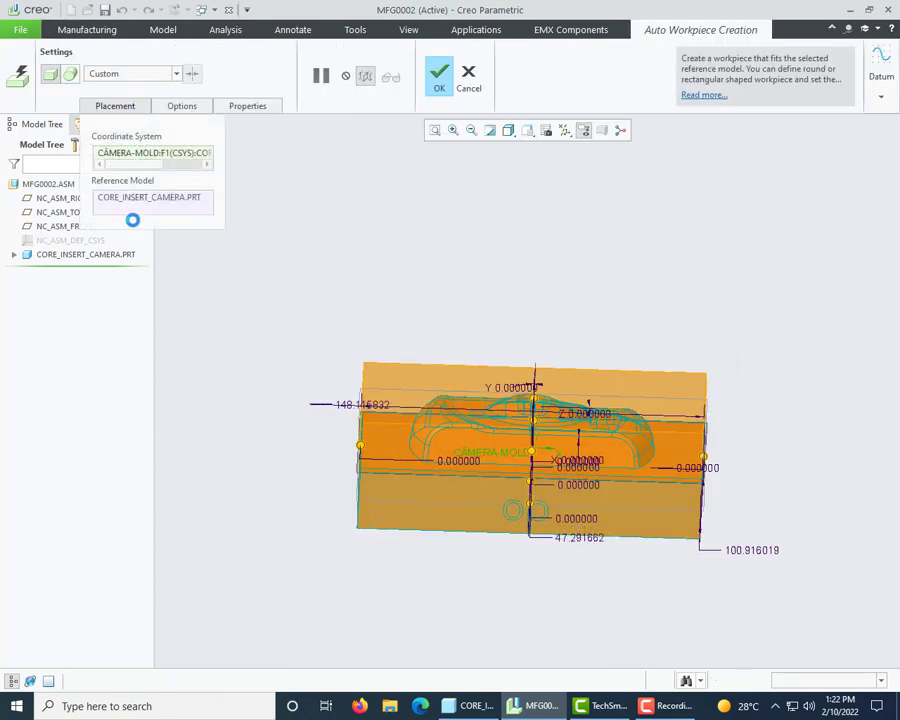
pyautogui.click(438, 75)
# Hide the ACS0 coordinate system and the workpiece's CS0 coordinate system
pyautogui.click(15, 283)
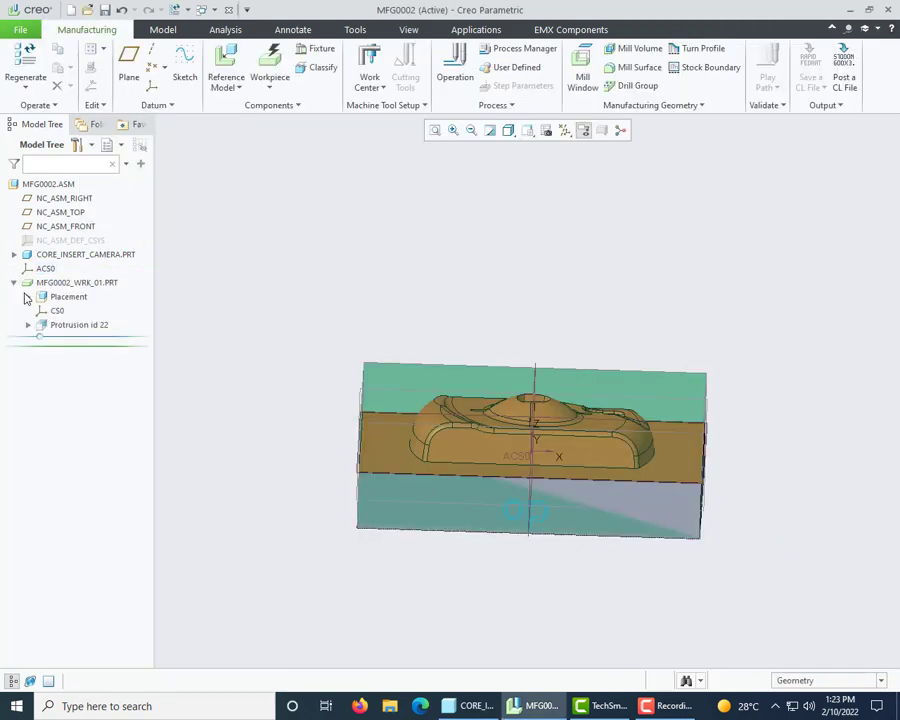
pyautogui.click(55, 311)
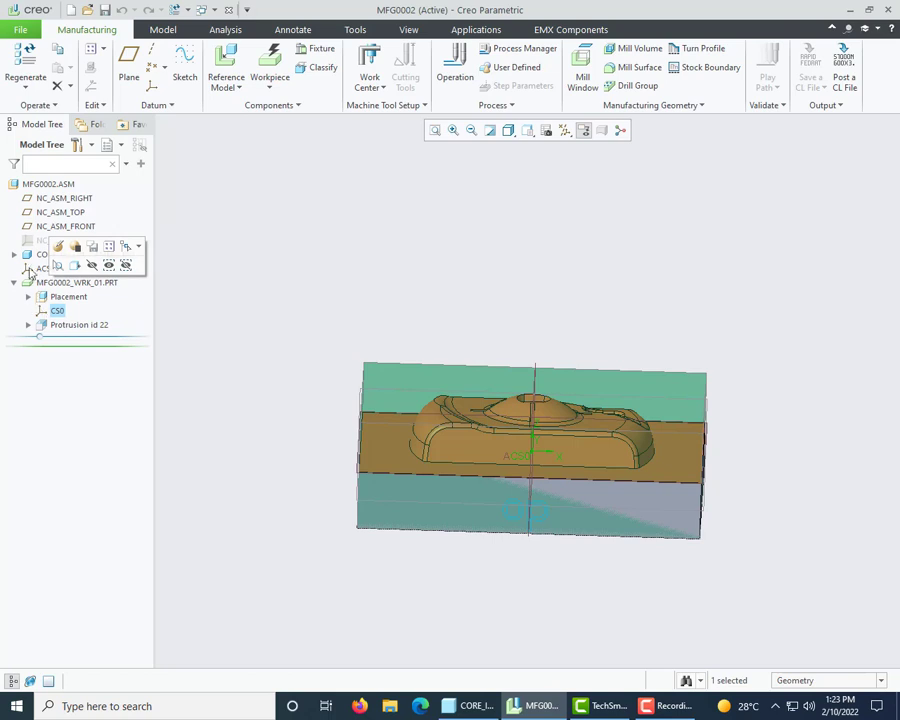
pyautogui.keyDown('ctrl'); pyautogui.click(43, 268); pyautogui.keyUp('ctrl')
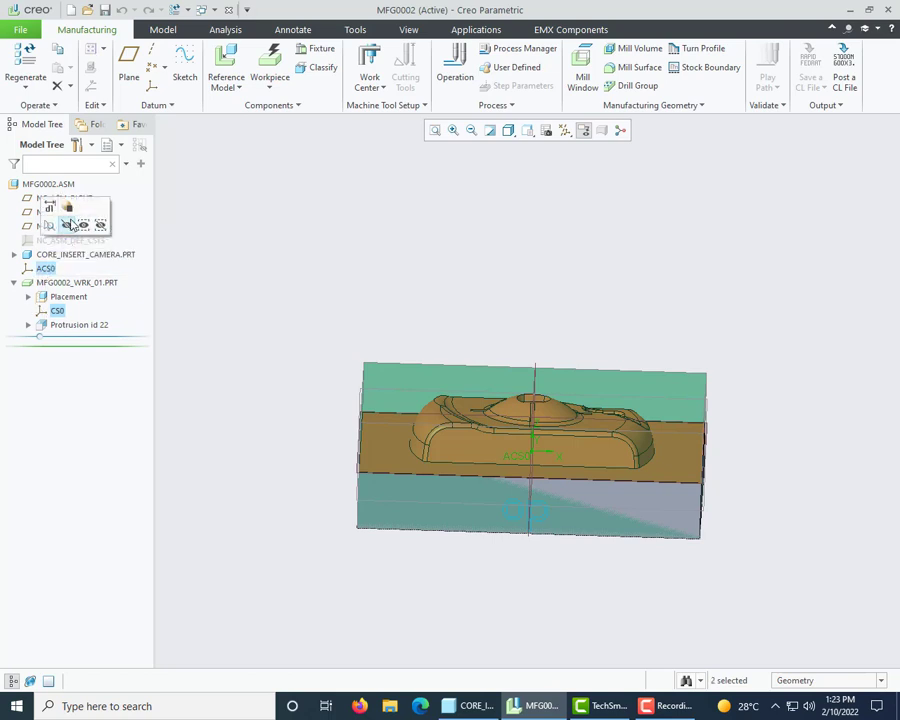
pyautogui.click(62, 238)
pyautogui.click(13, 283)
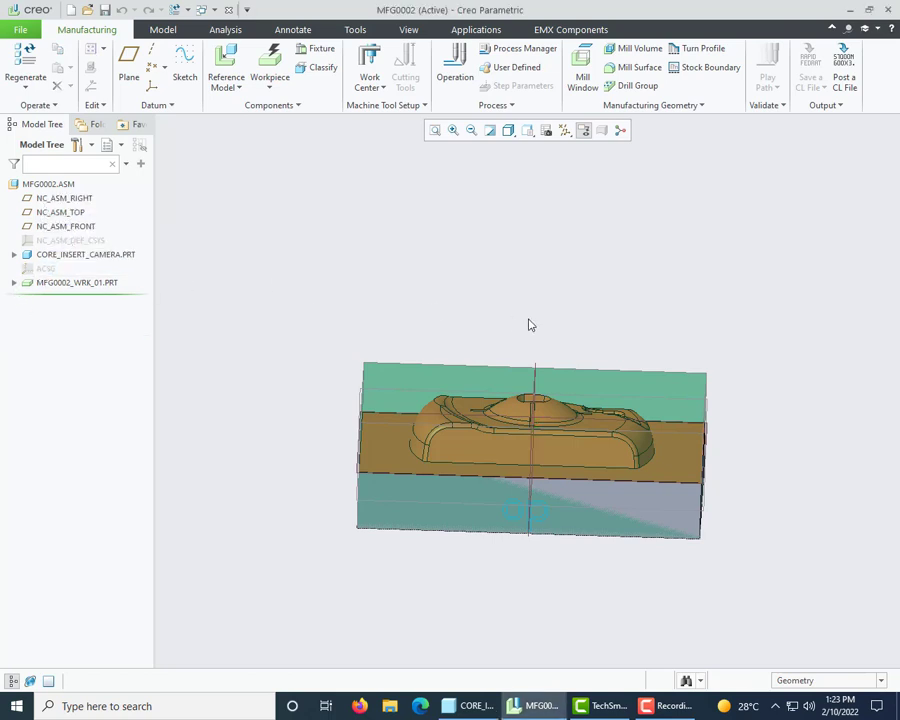
pyautogui.moveTo(530, 325); pyautogui.dragTo(491, 381, button='middle')
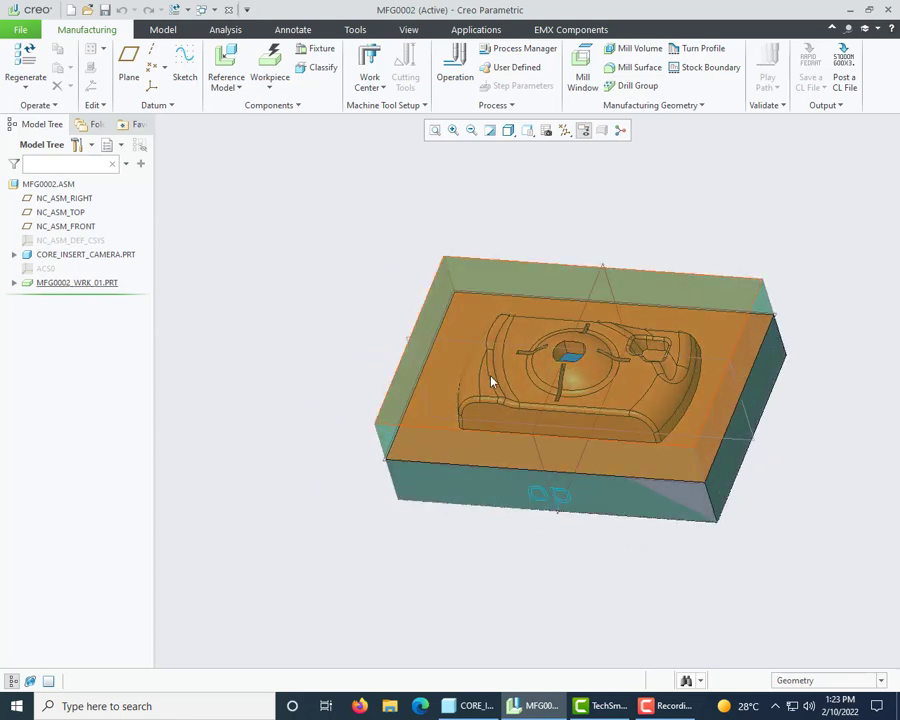
pyautogui.scroll(2, 241, 364)
pyautogui.scroll(-2, 286, 366)
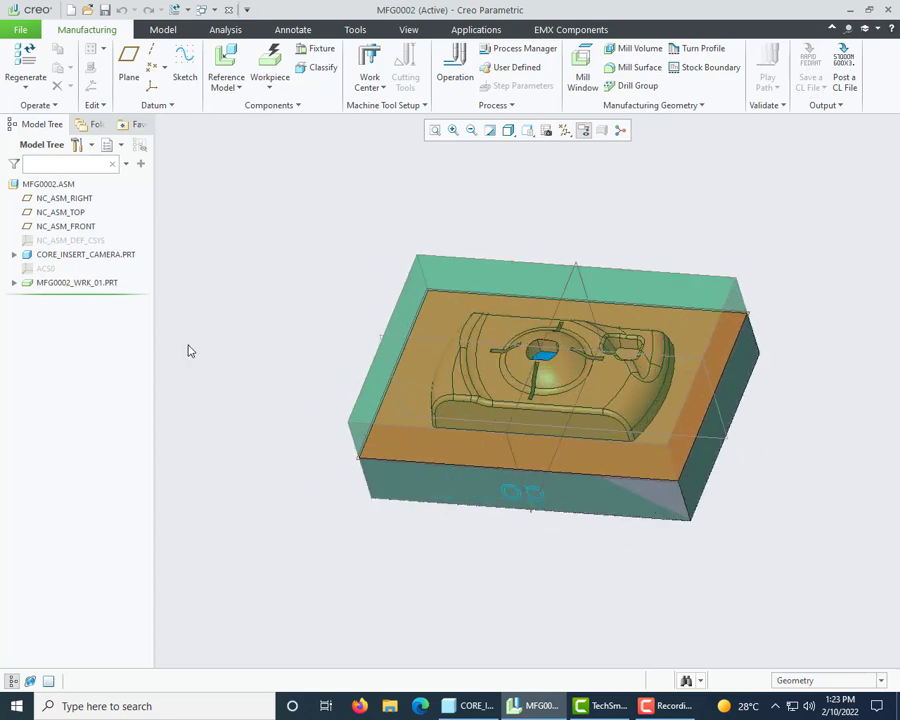
# Place a new coordinate system at the intersection of the workpiece's top face and the NC_ASM_RIGHT and NC_ASM_TOP datum planes
pyautogui.click(152, 89)
pyautogui.scroll(1, 230, 427)
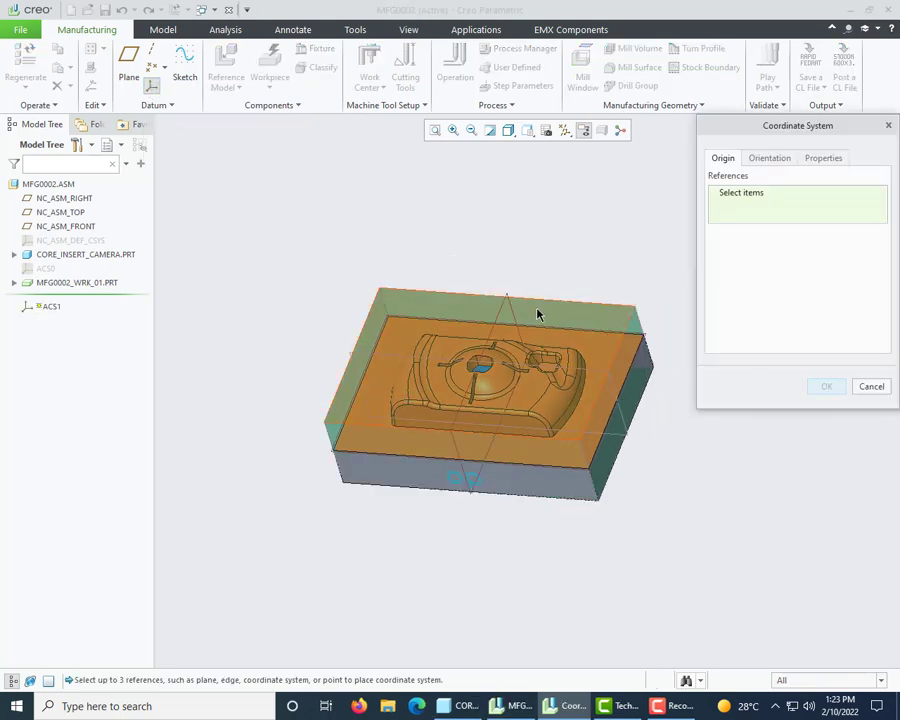
pyautogui.scroll(-2, 540, 316)
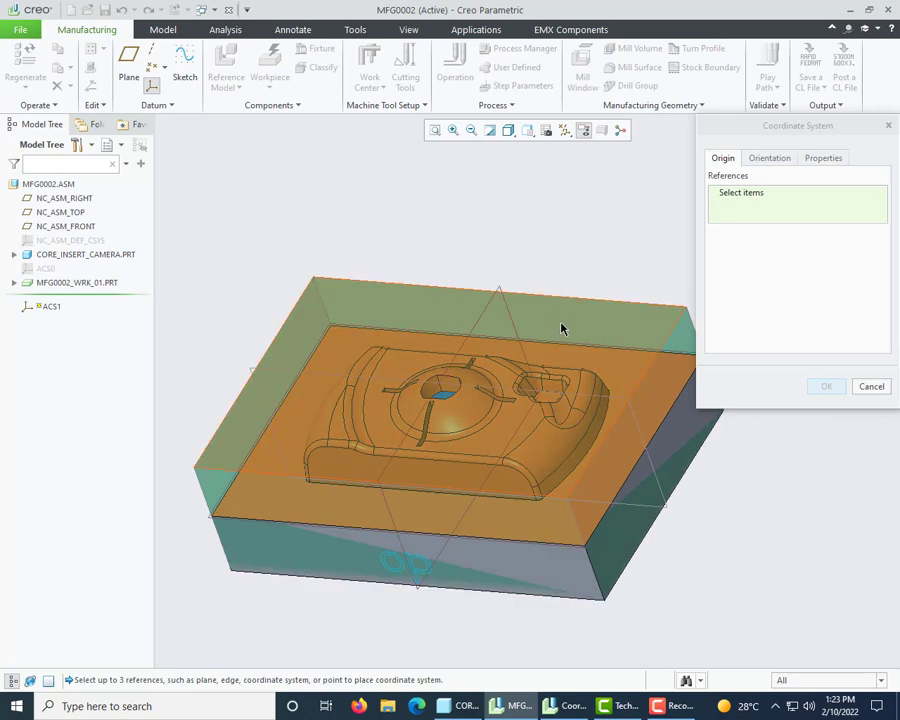
pyautogui.click(561, 328)
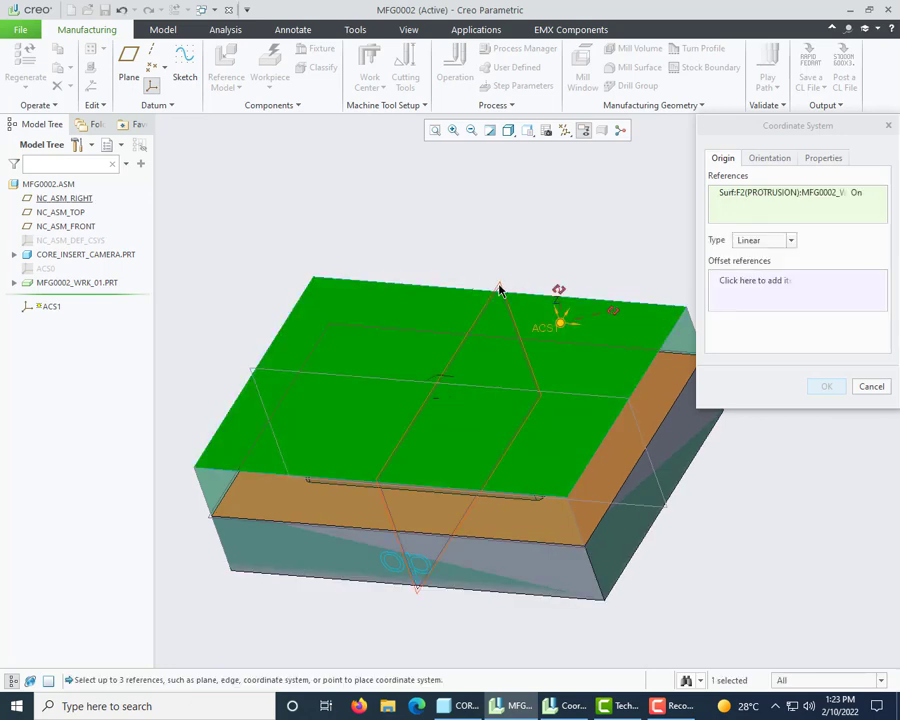
pyautogui.keyDown('ctrl'); pyautogui.click(500, 290); pyautogui.keyUp('ctrl')
pyautogui.keyDown('ctrl'); pyautogui.click(291, 368); pyautogui.keyUp('ctrl')
pyautogui.scroll(1, 538, 337)
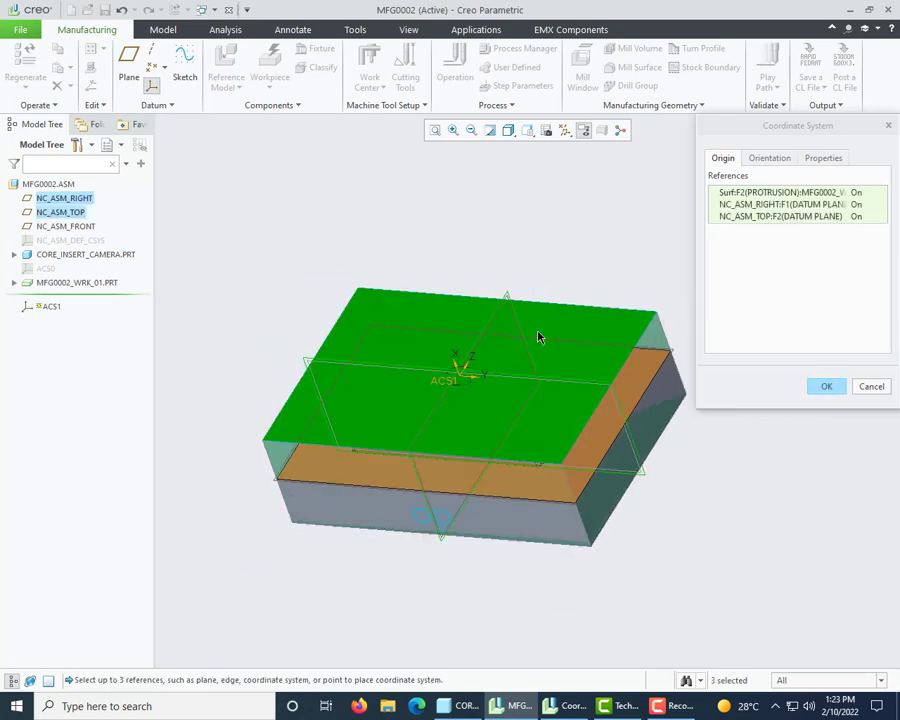
pyautogui.scroll(1, 538, 337)
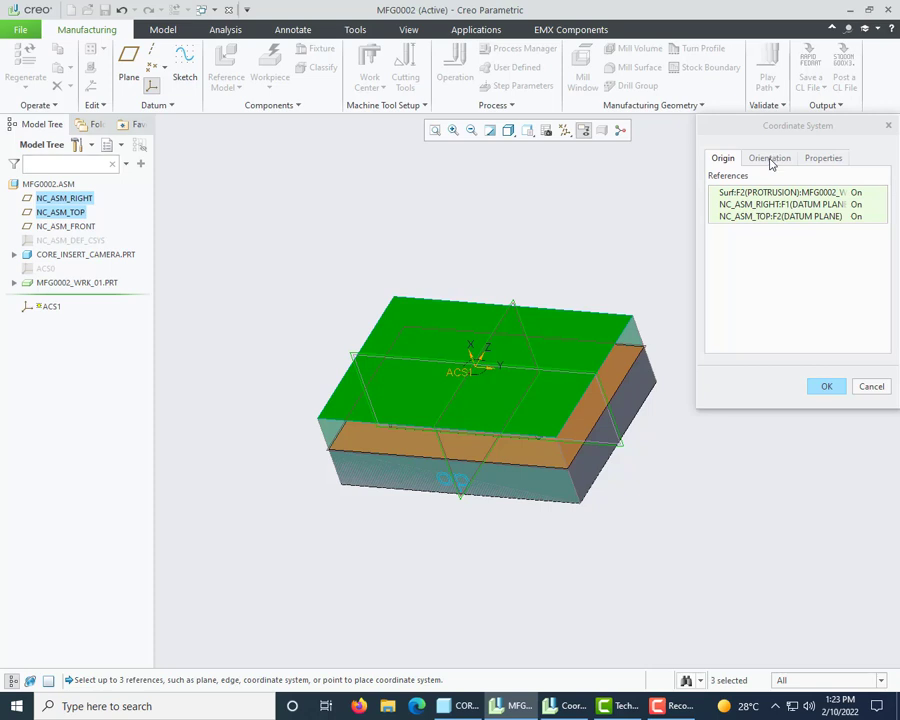
# Orient the new coordinate system with Z determined by the workpiece's top face and X projected from NC_ASM_RIGHT, and create it
pyautogui.click(770, 163)
pyautogui.moveTo(503, 382); pyautogui.dragTo(503, 383, button='middle')
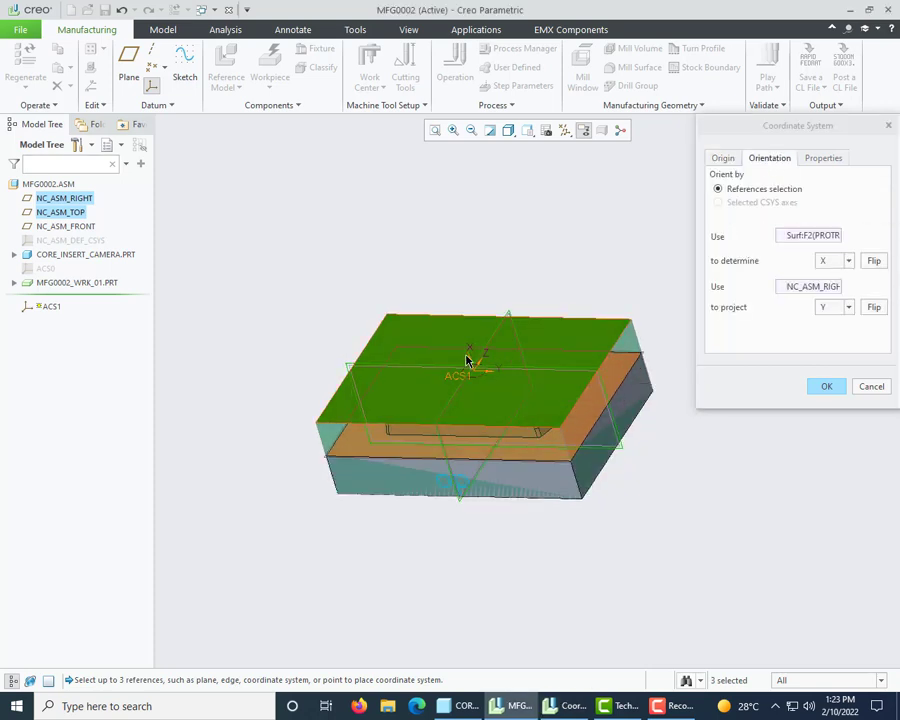
pyautogui.scroll(-2, 468, 360)
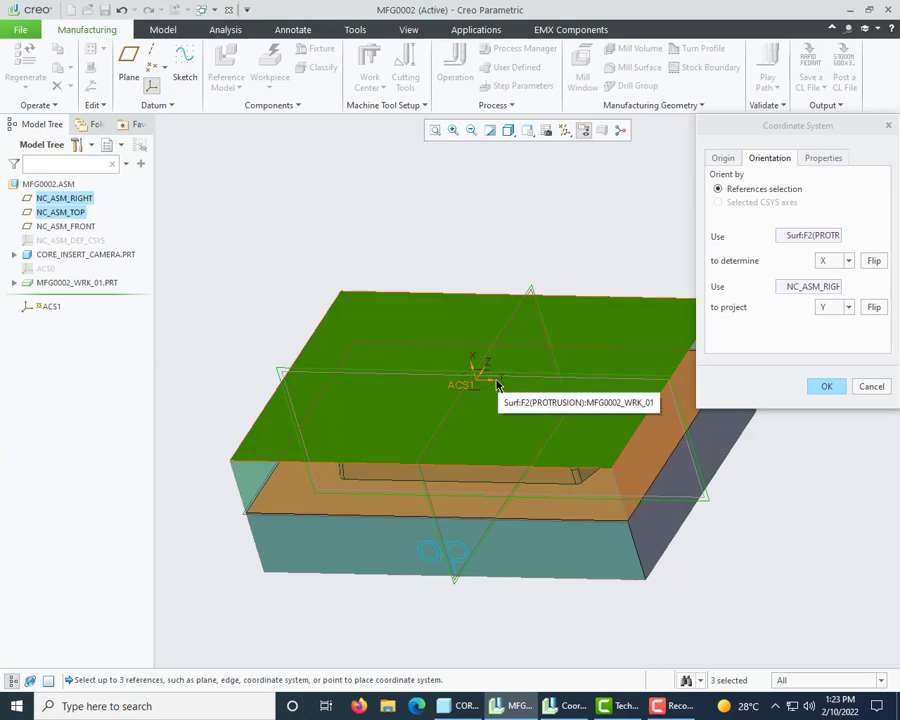
pyautogui.click(828, 262)
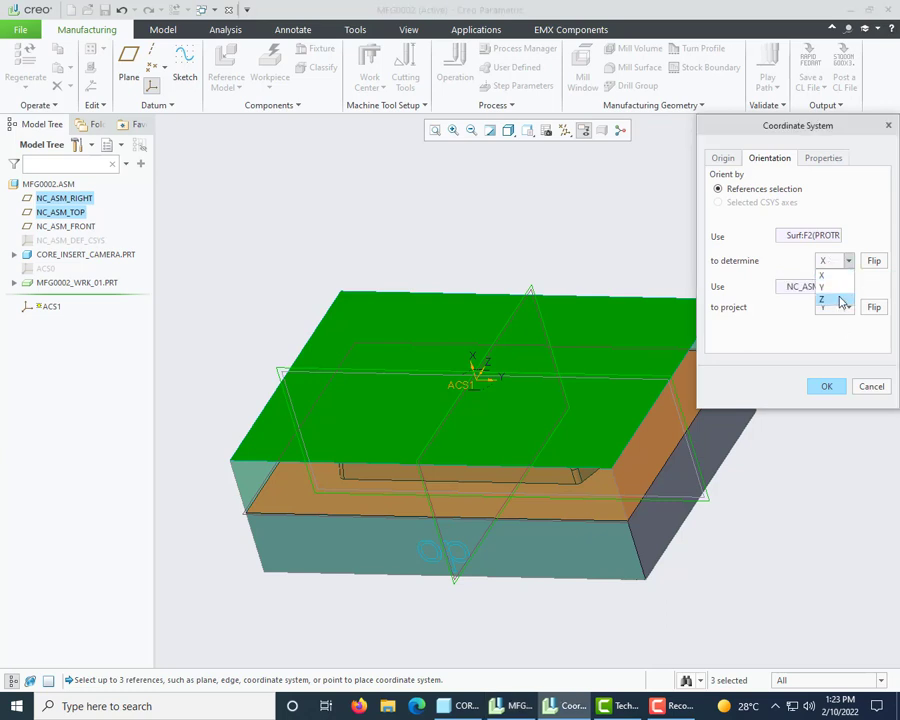
pyautogui.click(838, 300)
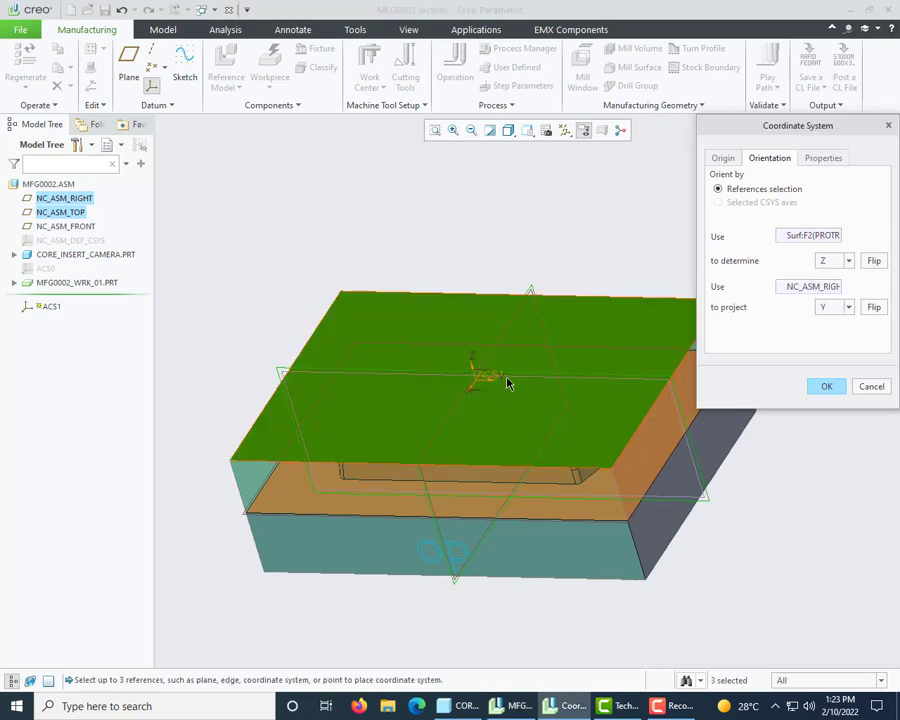
pyautogui.click(829, 310)
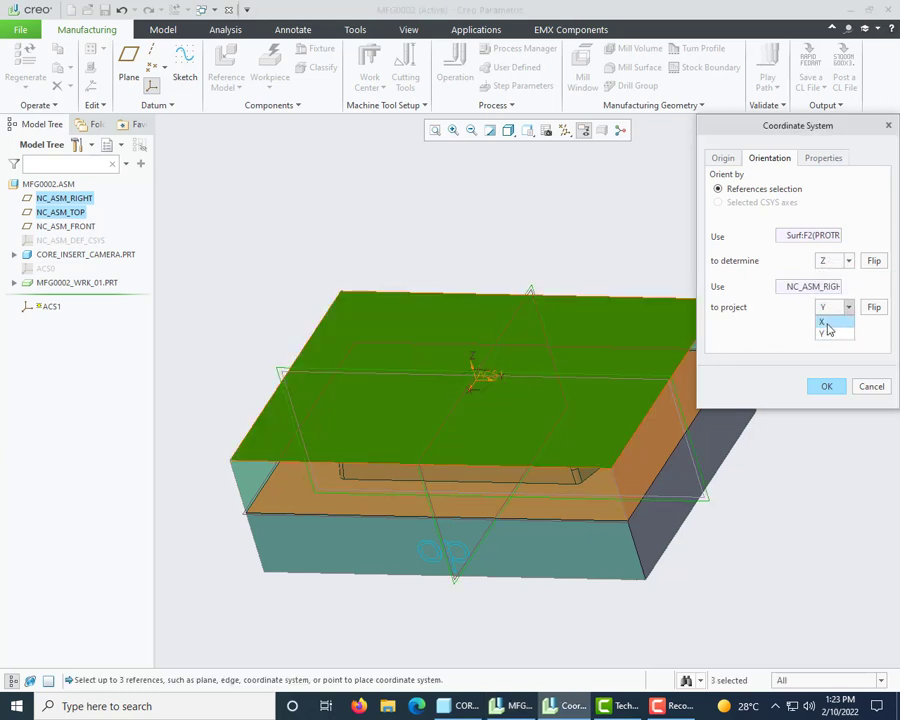
pyautogui.click(819, 320)
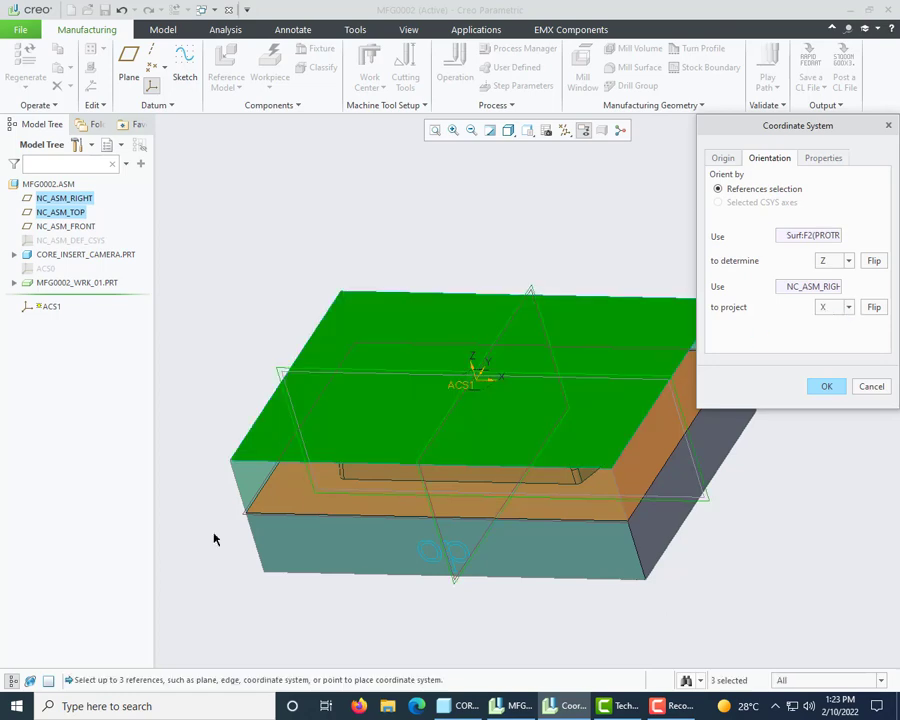
pyautogui.click(829, 386)
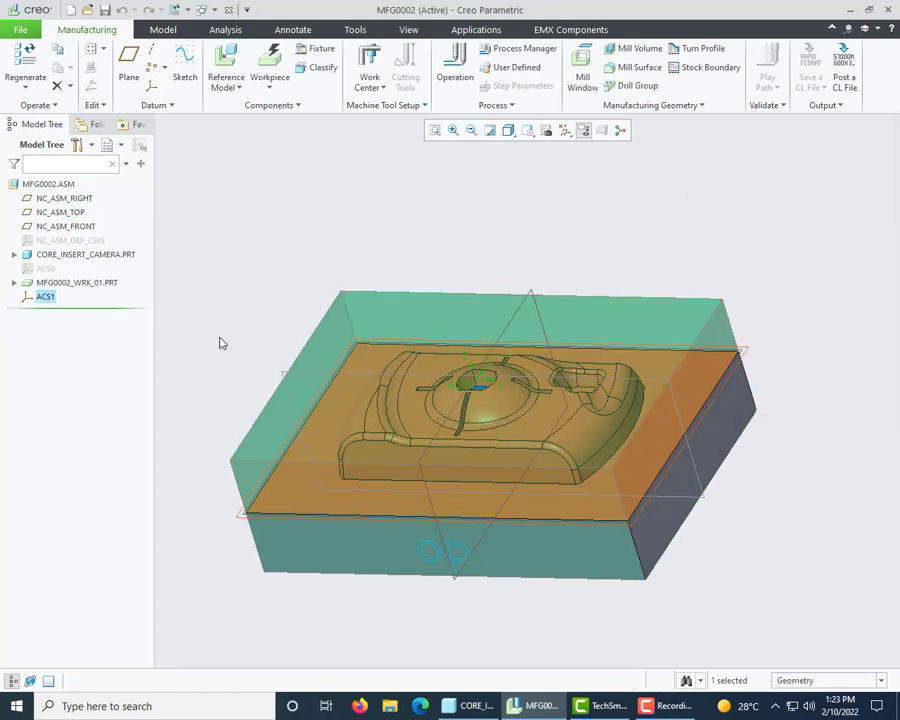
# Rename the new coordinate system as MCS and save the manufacturing assembly in the Electrode Extraction Data folder
pyautogui.doubleClick(44, 297)
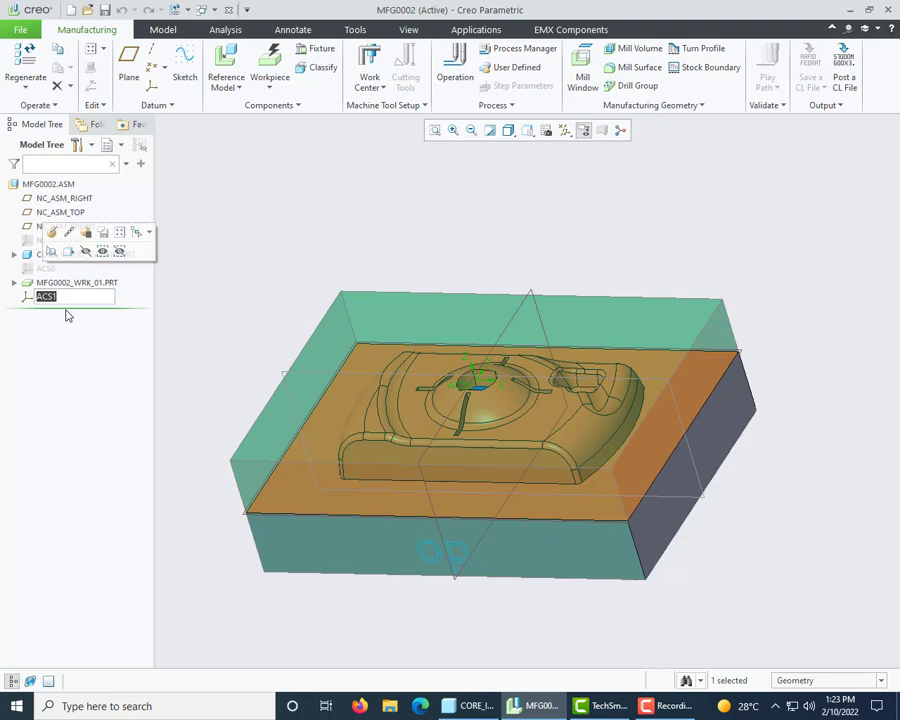
pyautogui.write('MCS')
pyautogui.press('Return')
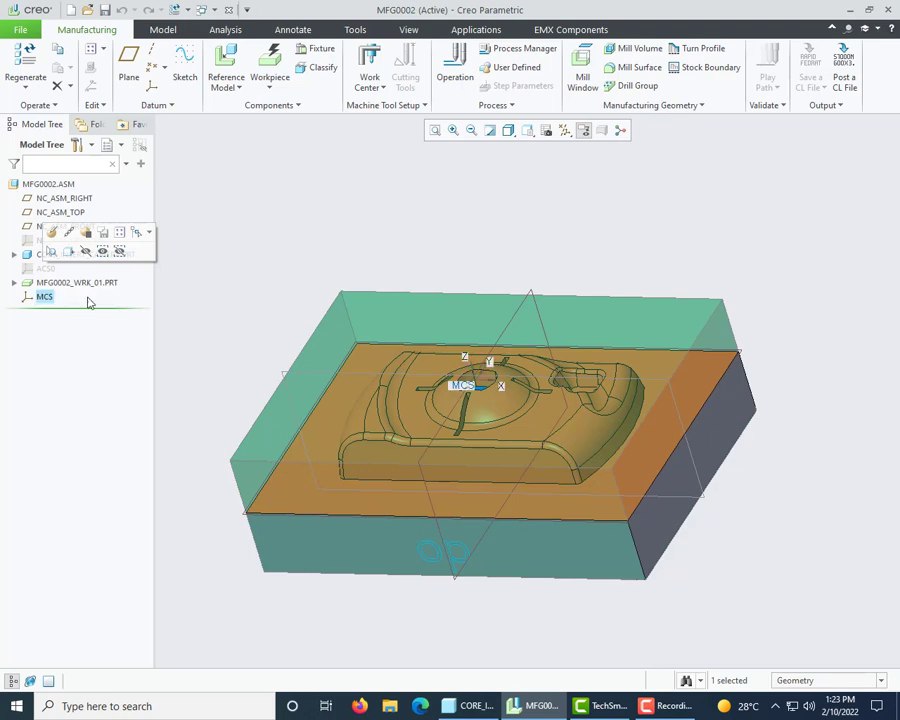
pyautogui.click(313, 263)
pyautogui.scroll(1, 446, 302)
pyautogui.scroll(-1, 375, 317)
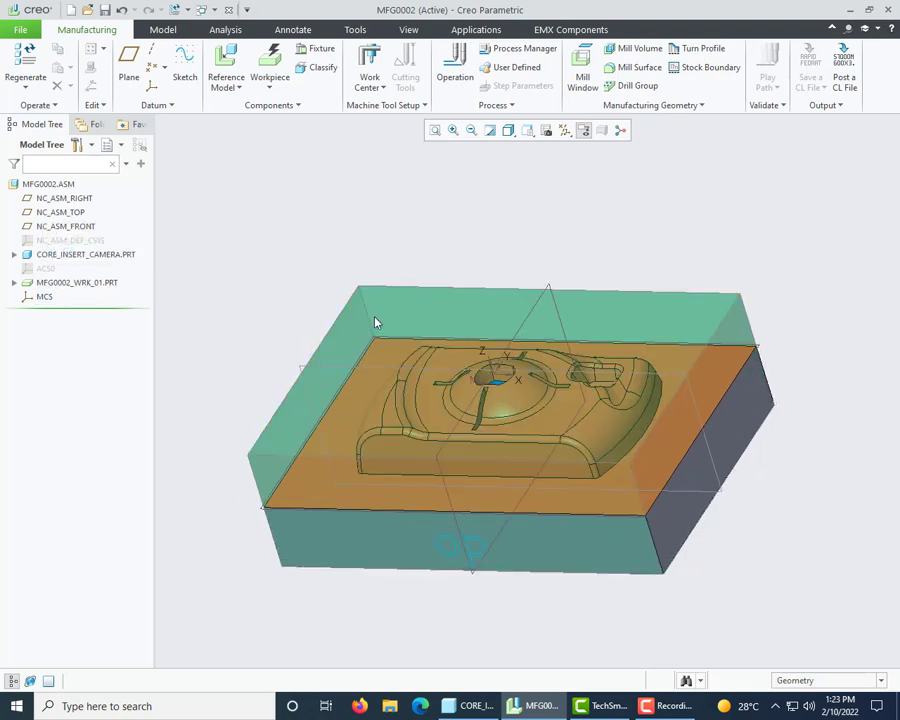
pyautogui.click(104, 9)
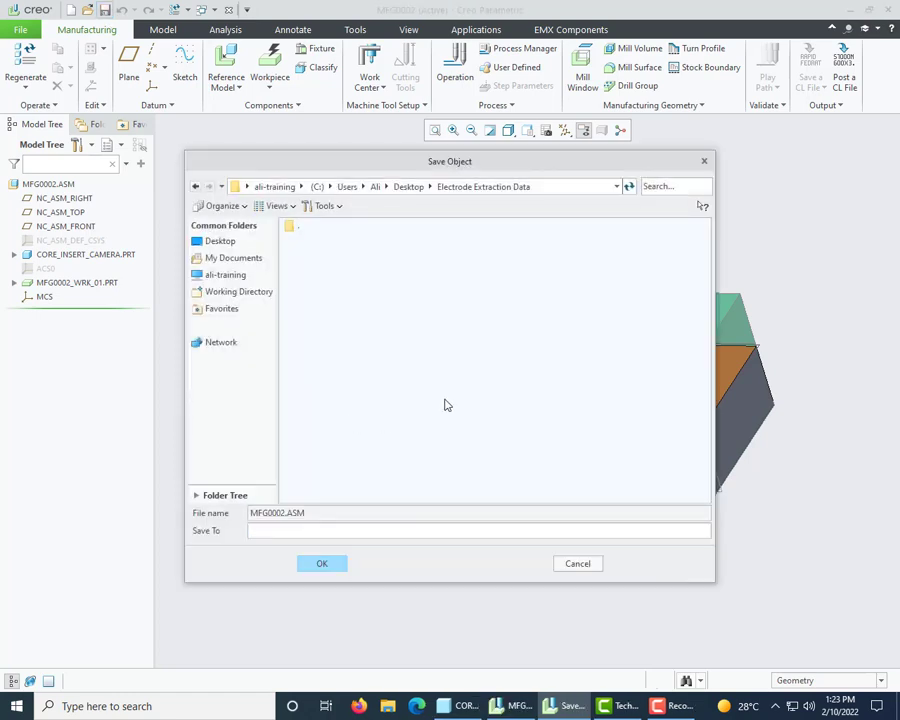
pyautogui.press('Return')
# Add a 3-axis milling work center with its default name and settings to the manufacturing assembly
pyautogui.moveTo(605, 279)
pyautogui.mouseDown(button='middle')
pyautogui.moveTo(599, 303)
pyautogui.moveTo(610, 280)
pyautogui.moveTo(604, 290)
pyautogui.mouseUp(button='middle')
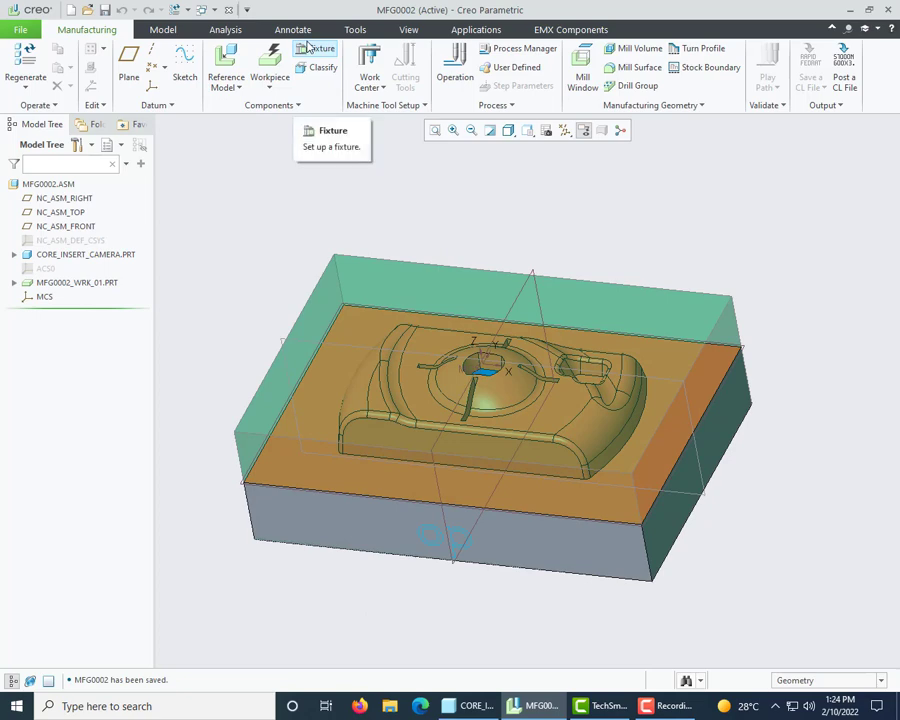
pyautogui.moveTo(510, 213); pyautogui.dragTo(617, 281, button='middle')
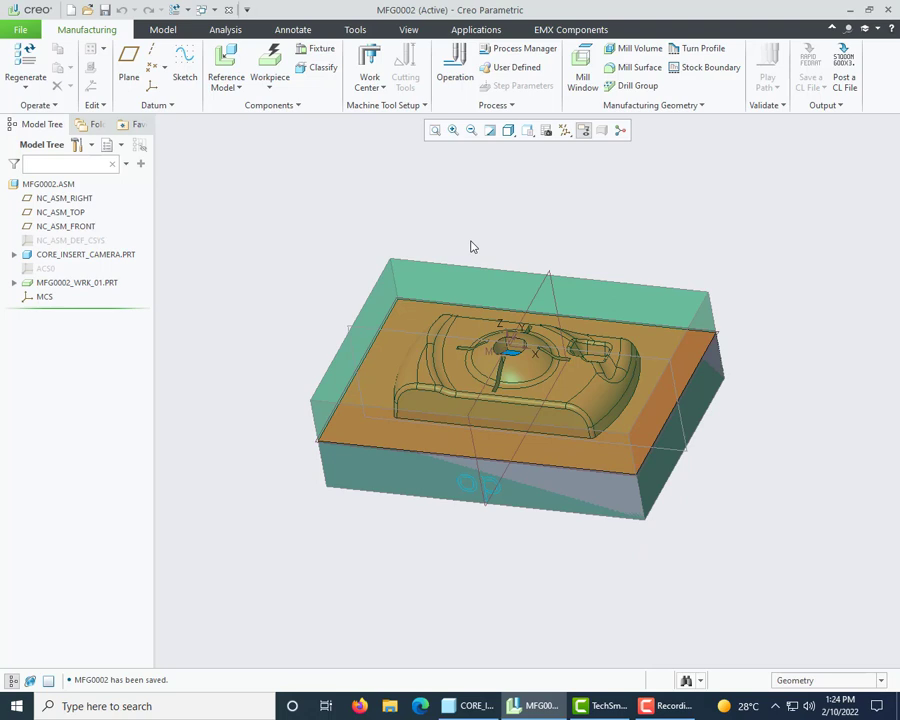
pyautogui.click(380, 93)
pyautogui.click(382, 102)
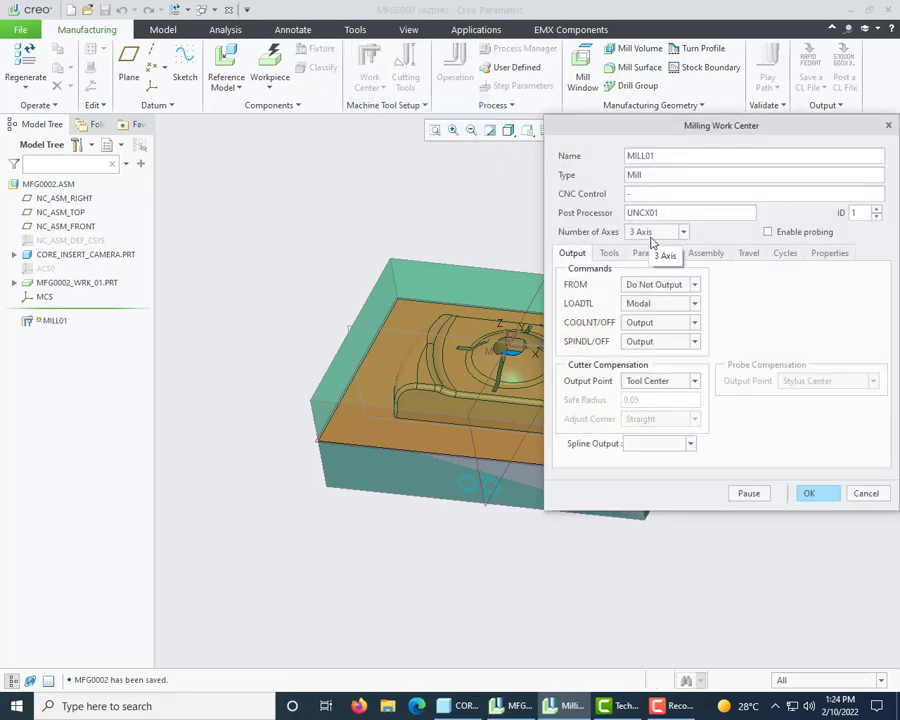
pyautogui.click(818, 494)
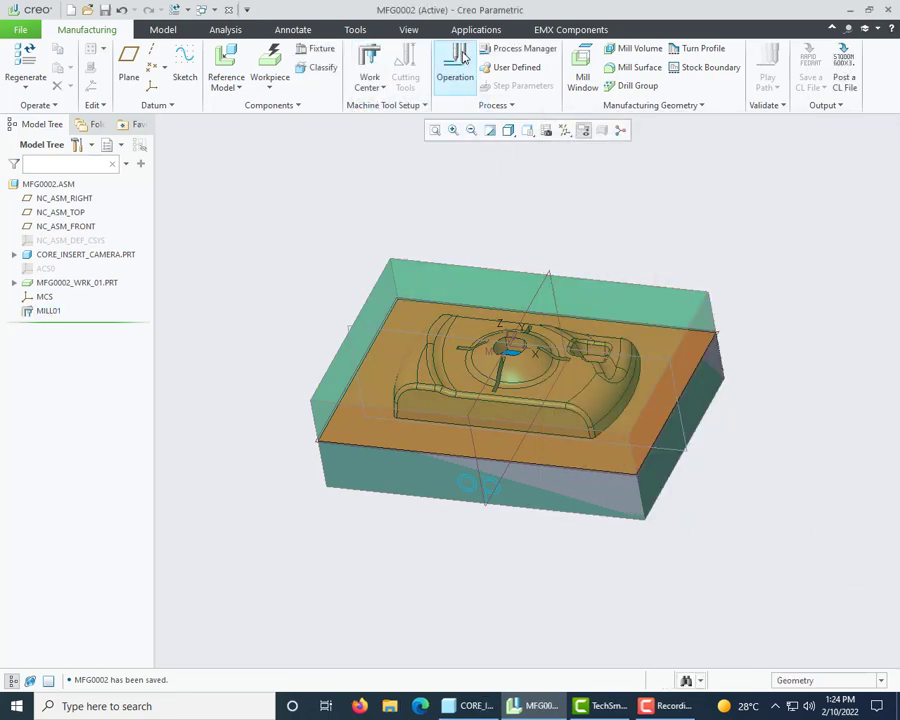
# Create an operation on the MILL01 work center with MCS as its coordinate system
pyautogui.click(456, 66)
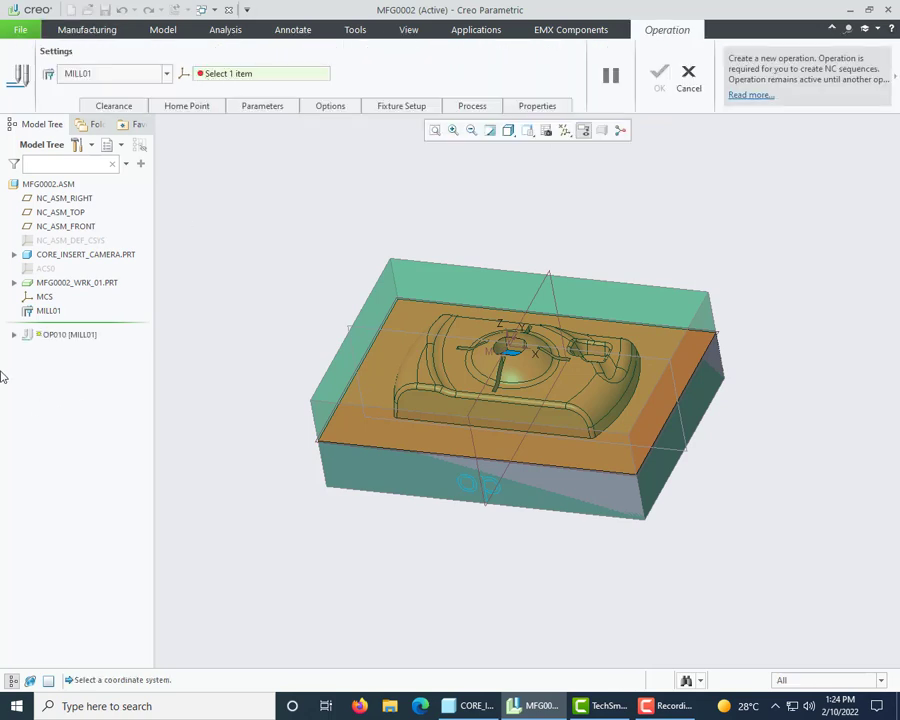
pyautogui.click(44, 297)
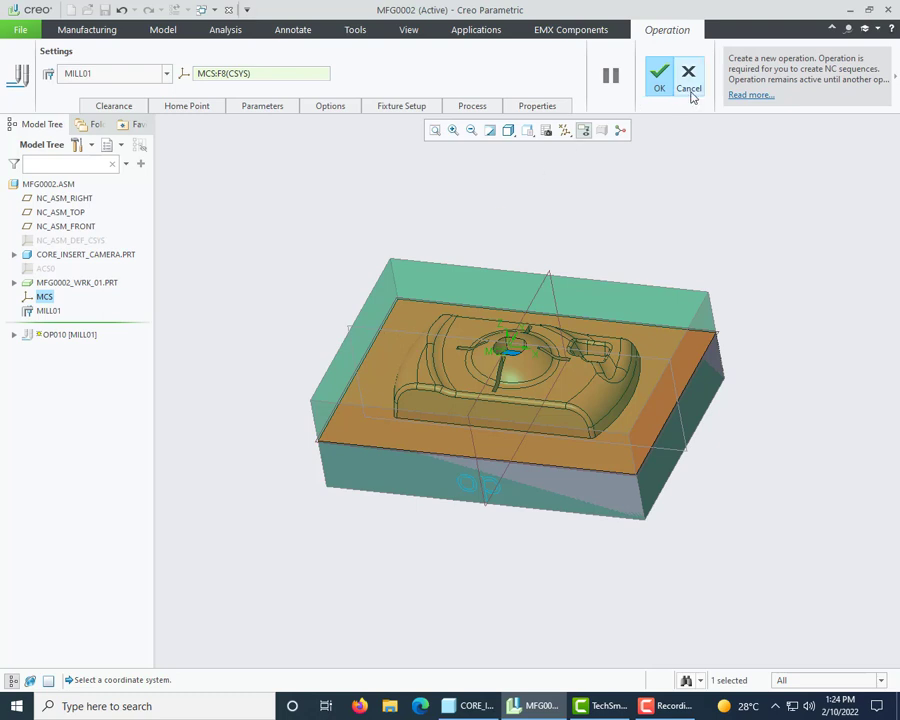
pyautogui.click(659, 76)
pyautogui.click(620, 218)
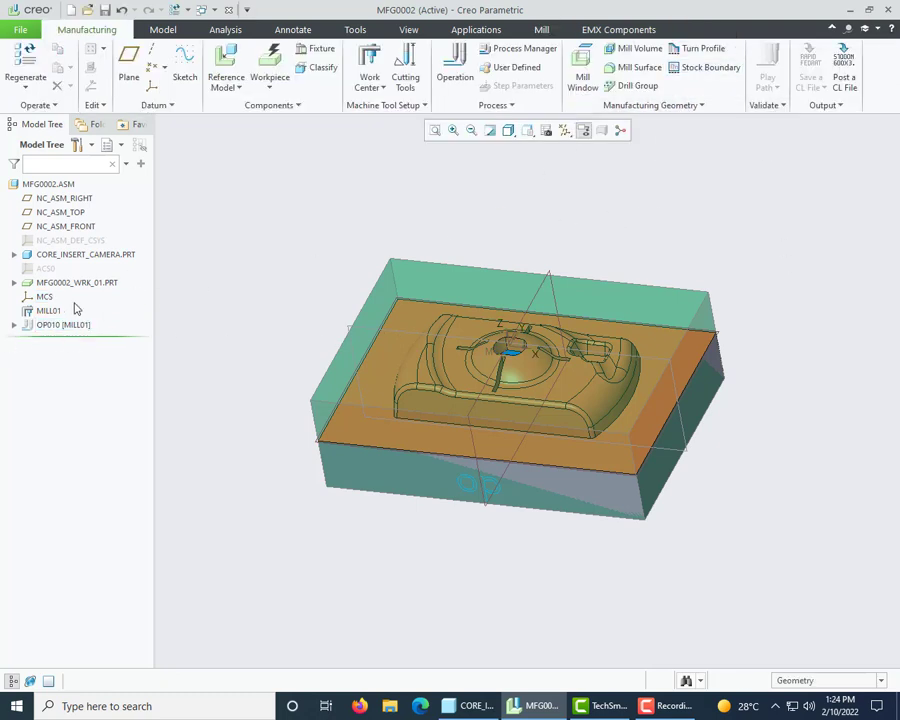
# Start a sketch-type mill window with the workpiece's top face as its window plane
pyautogui.click(541, 30)
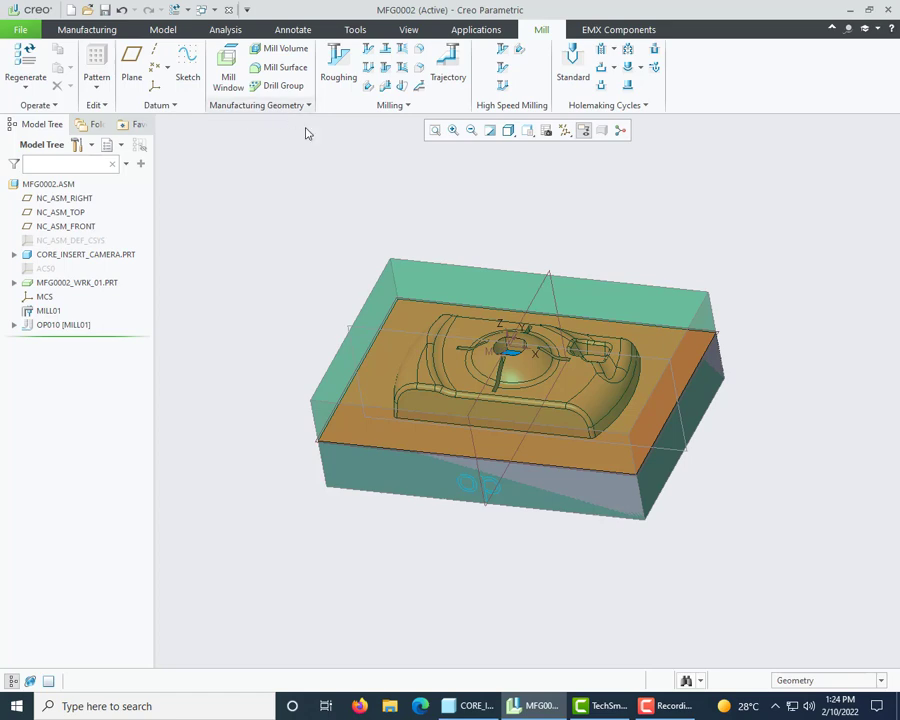
pyautogui.moveTo(398, 241)
pyautogui.mouseDown(button='middle')
pyautogui.moveTo(404, 215)
pyautogui.moveTo(396, 240)
pyautogui.mouseUp(button='middle')
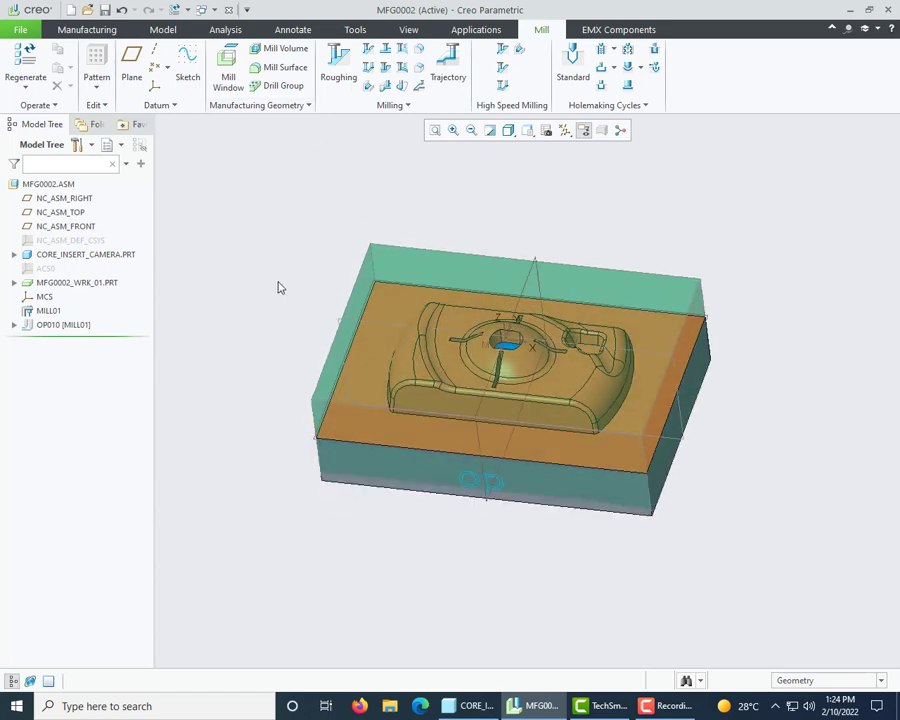
pyautogui.moveTo(277, 269)
pyautogui.mouseDown(button='middle')
pyautogui.moveTo(279, 306)
pyautogui.moveTo(287, 269)
pyautogui.moveTo(274, 274)
pyautogui.mouseUp(button='middle')
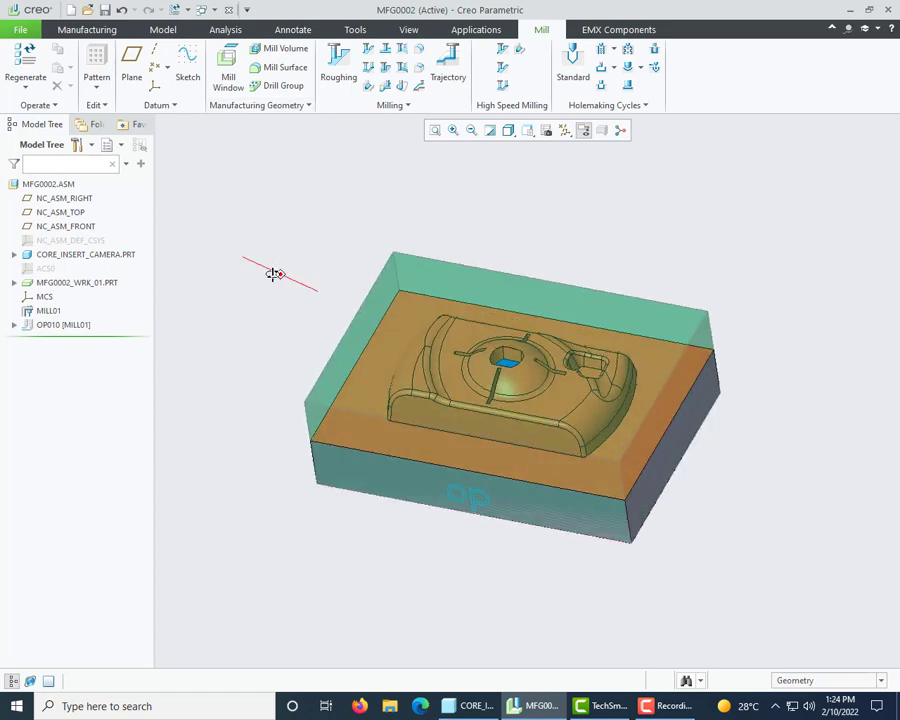
pyautogui.click(227, 60)
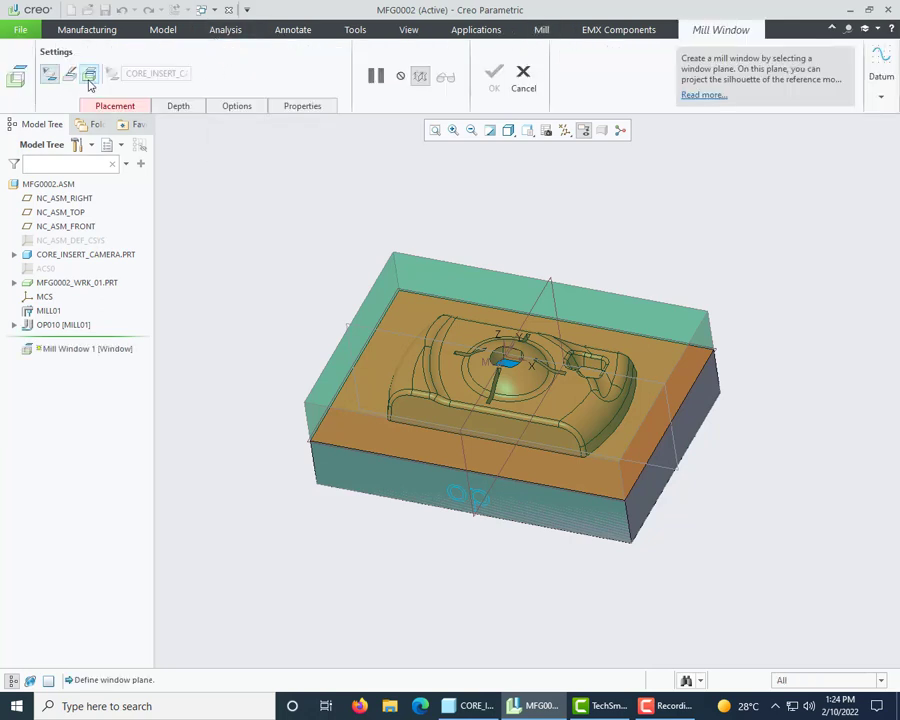
pyautogui.click(69, 74)
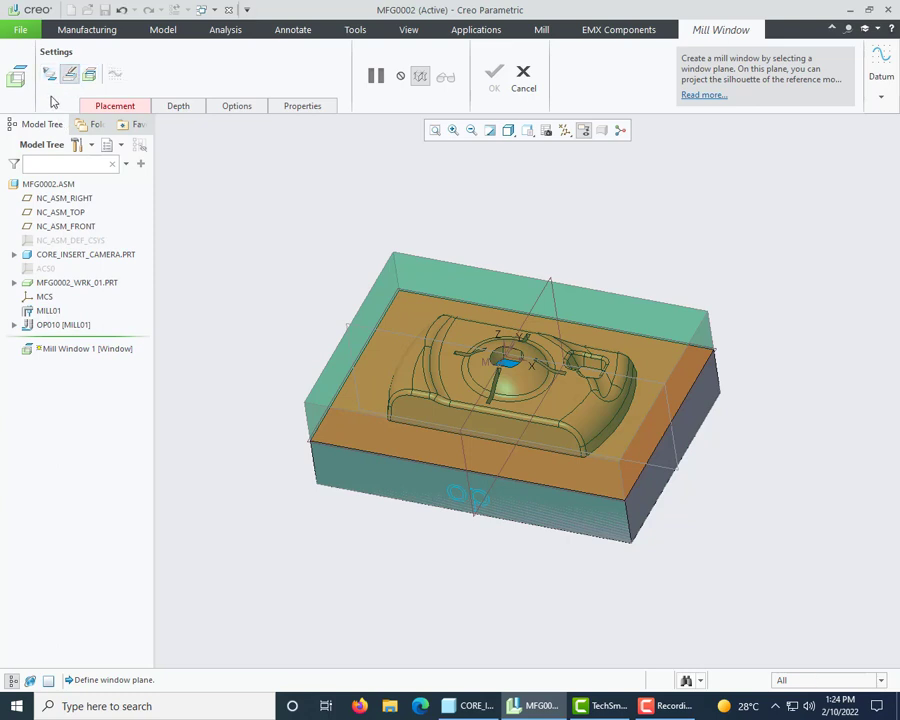
pyautogui.click(136, 110)
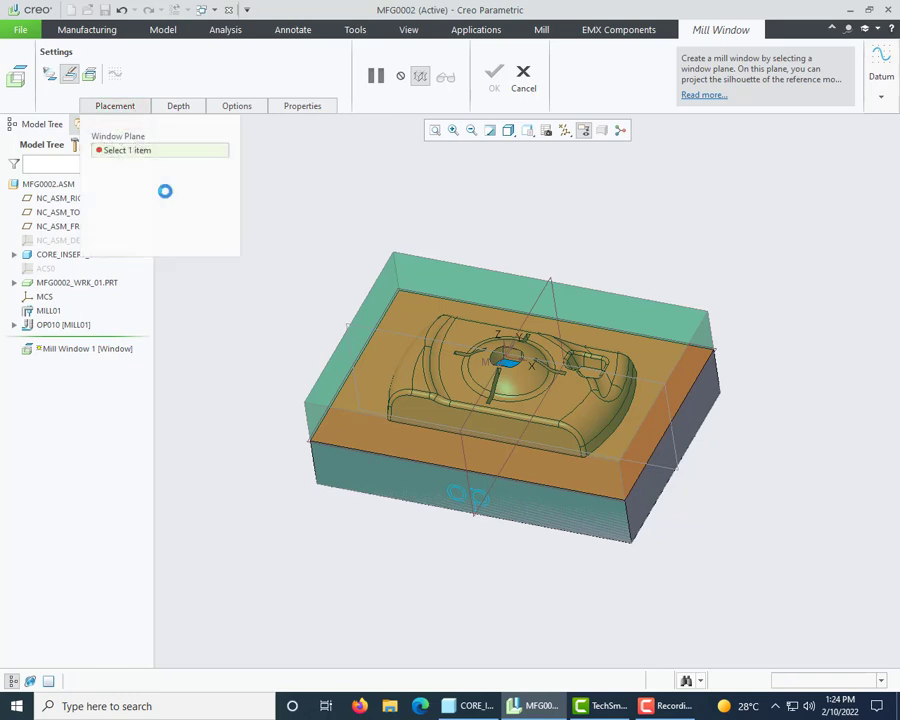
pyautogui.click(418, 281)
pyautogui.moveTo(418, 281); pyautogui.dragTo(340, 350, button='middle')
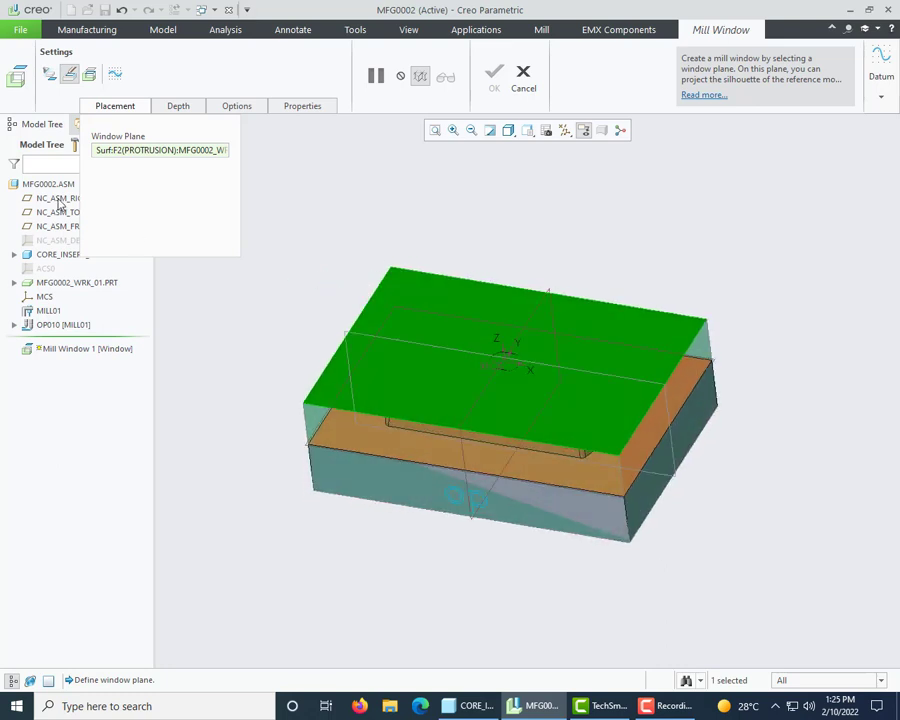
# Open the mill window's sketch in a plan view of the window plane and use the MCS coordinate system as its reference
pyautogui.click(115, 76)
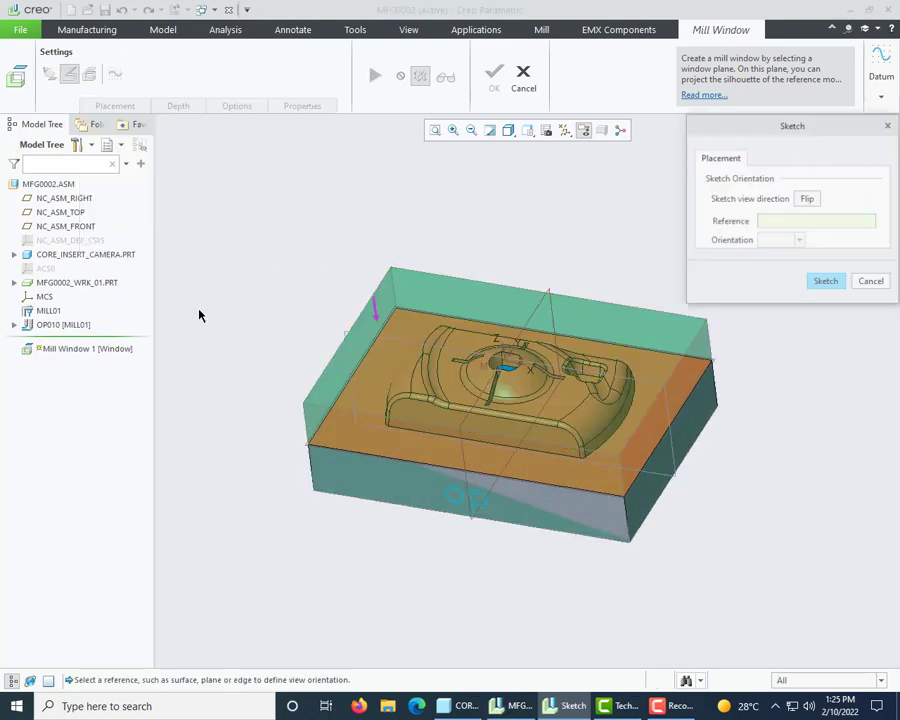
pyautogui.click(826, 282)
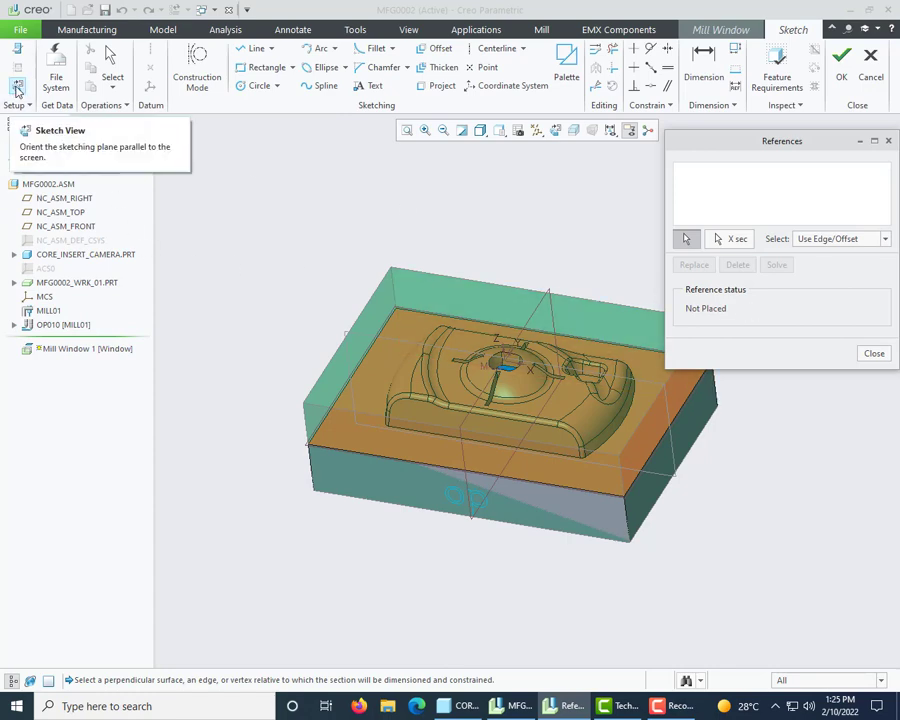
pyautogui.click(17, 88)
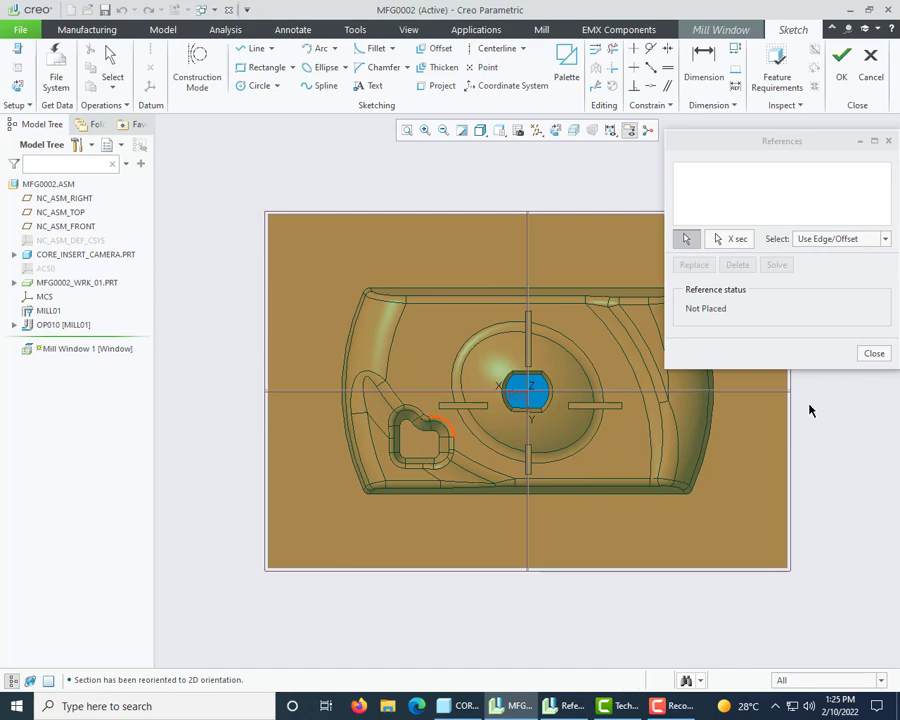
pyautogui.scroll(-4, 310, 375)
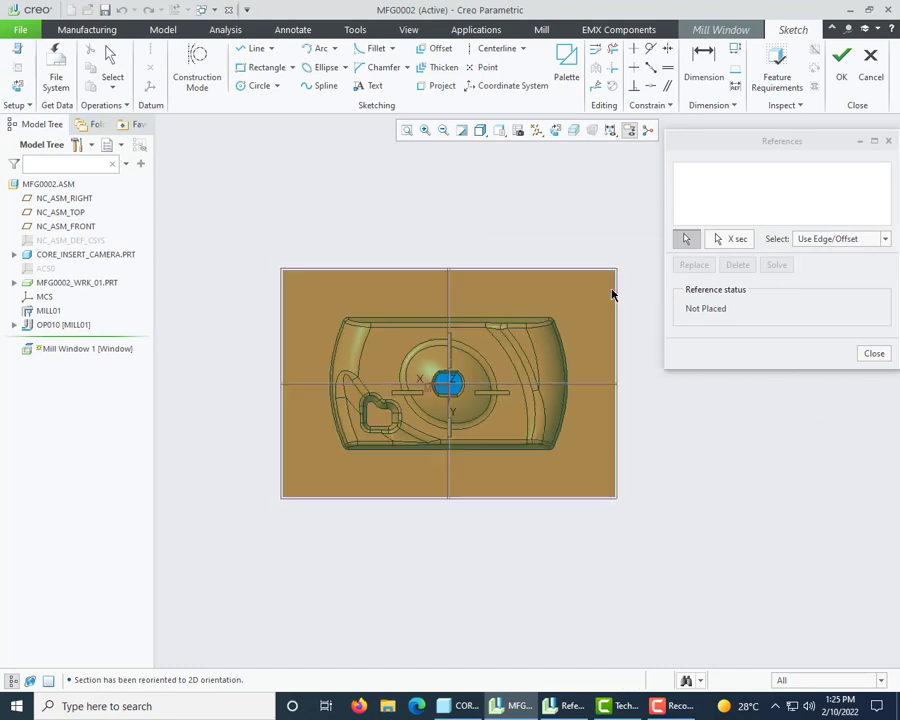
pyautogui.scroll(3, 437, 385)
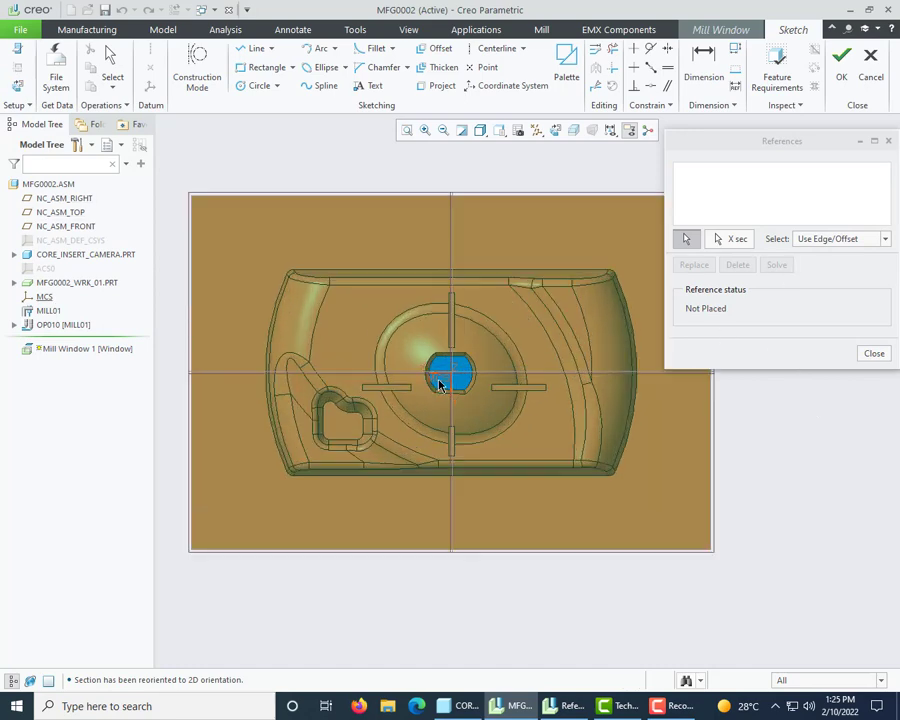
pyautogui.click(438, 385)
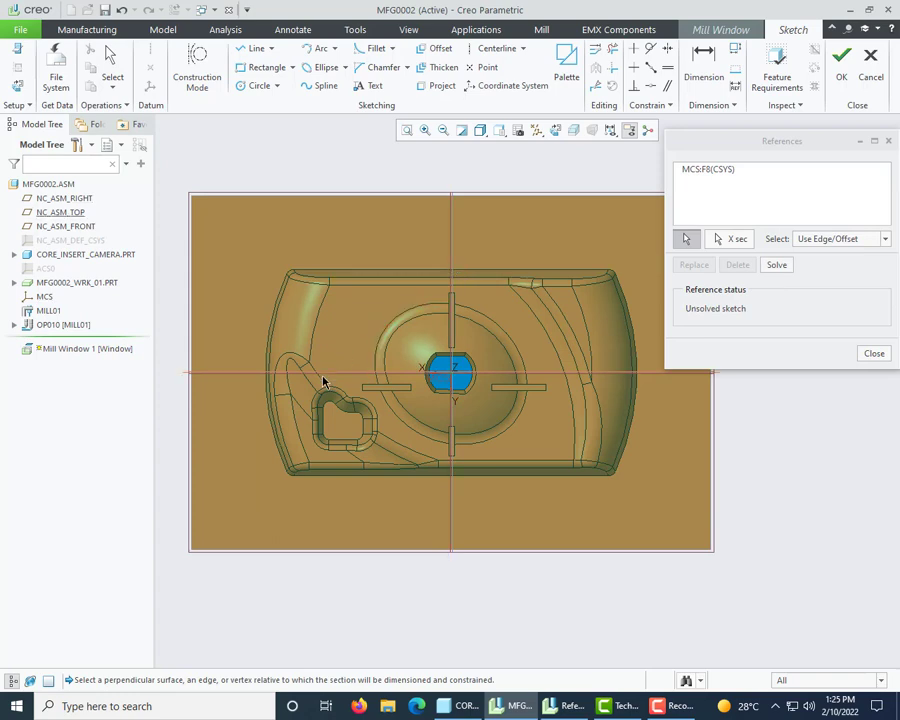
pyautogui.click(874, 353)
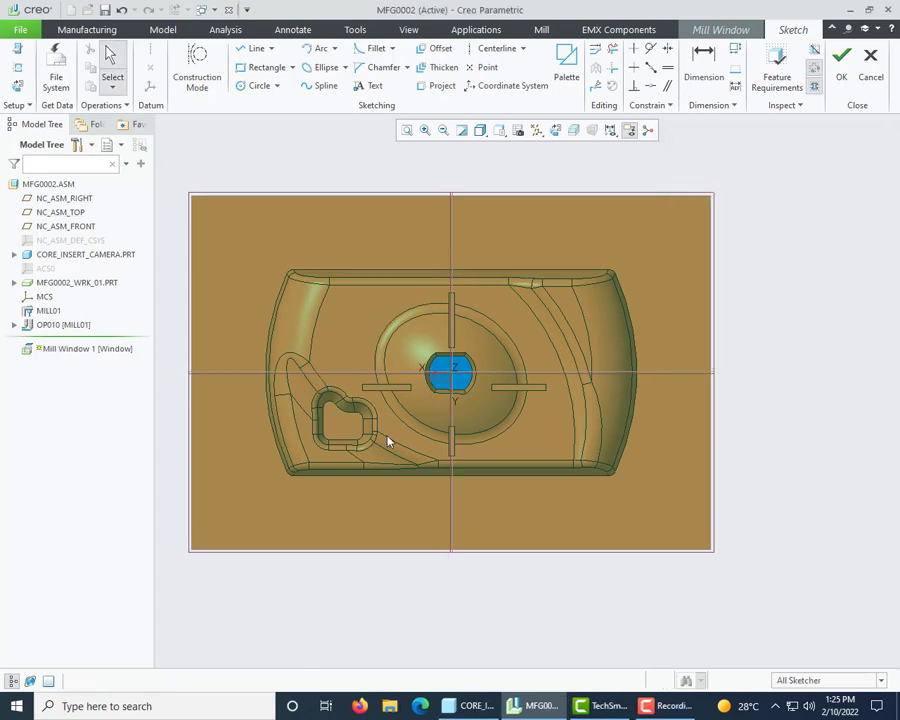
# Sketch a rectangle corner to corner over the workpiece's outline as the mill window contour and accept the sketch
pyautogui.scroll(-1, 452, 385)
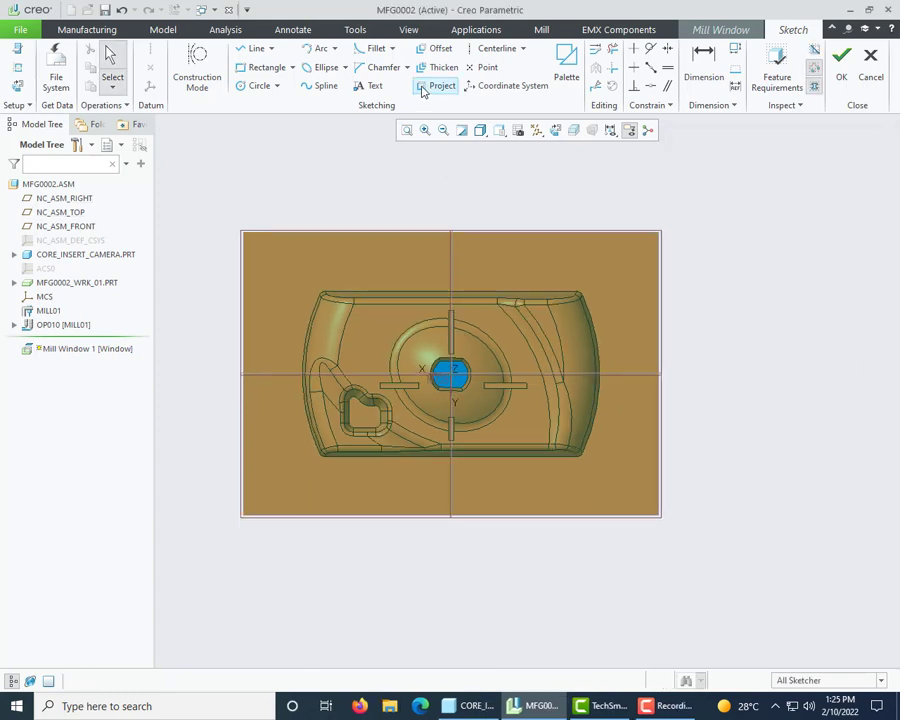
pyautogui.click(266, 67)
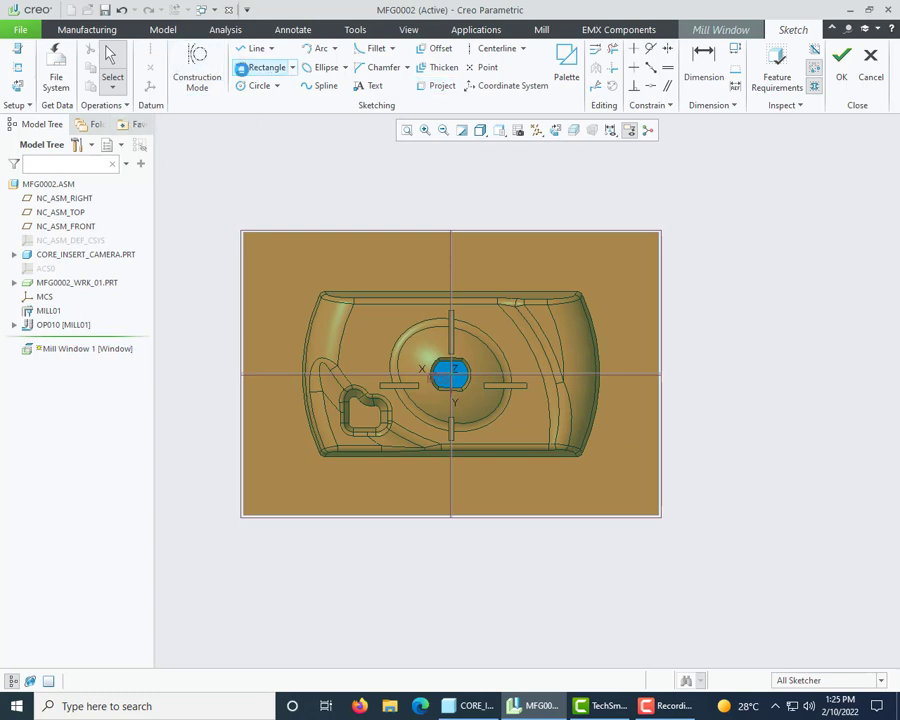
pyautogui.click(246, 246)
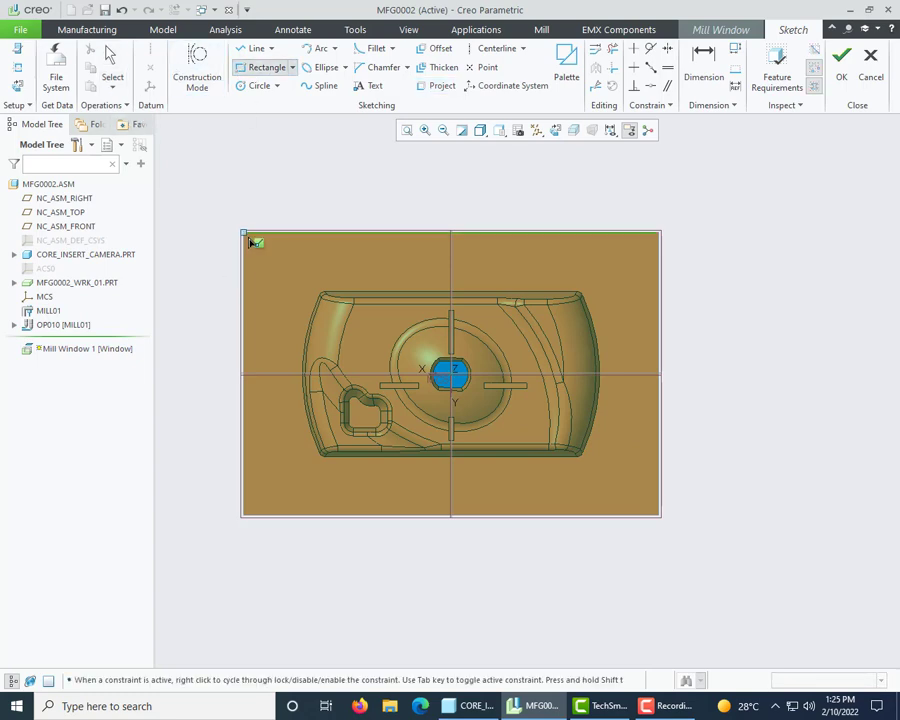
pyautogui.click(661, 521)
pyautogui.middleClick(699, 532)
pyautogui.moveTo(520, 560); pyautogui.dragTo(449, 500, button='middle')
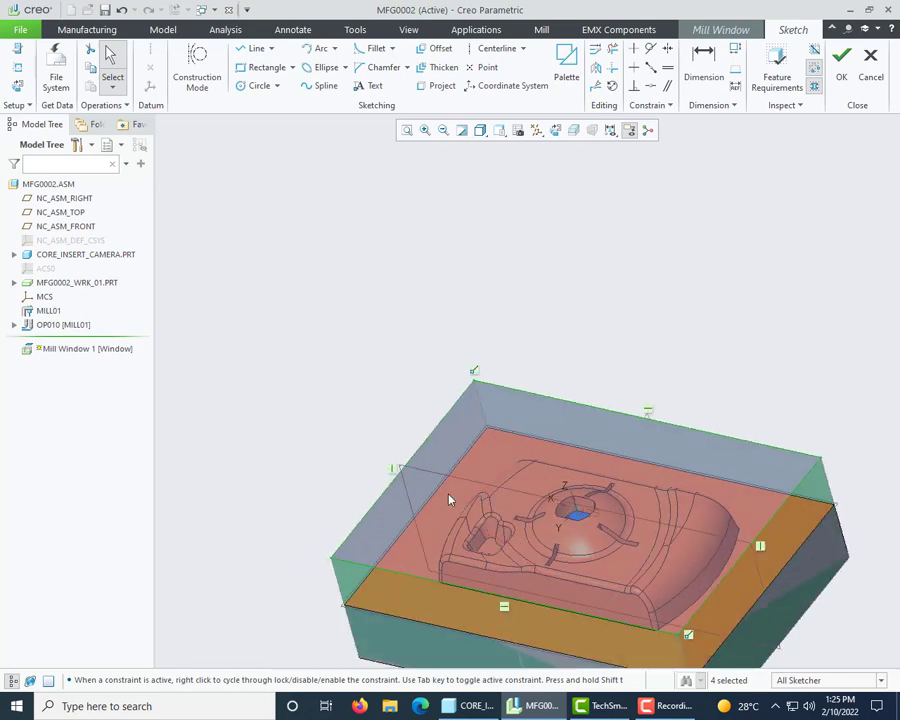
pyautogui.scroll(-3, 458, 446)
pyautogui.click(841, 57)
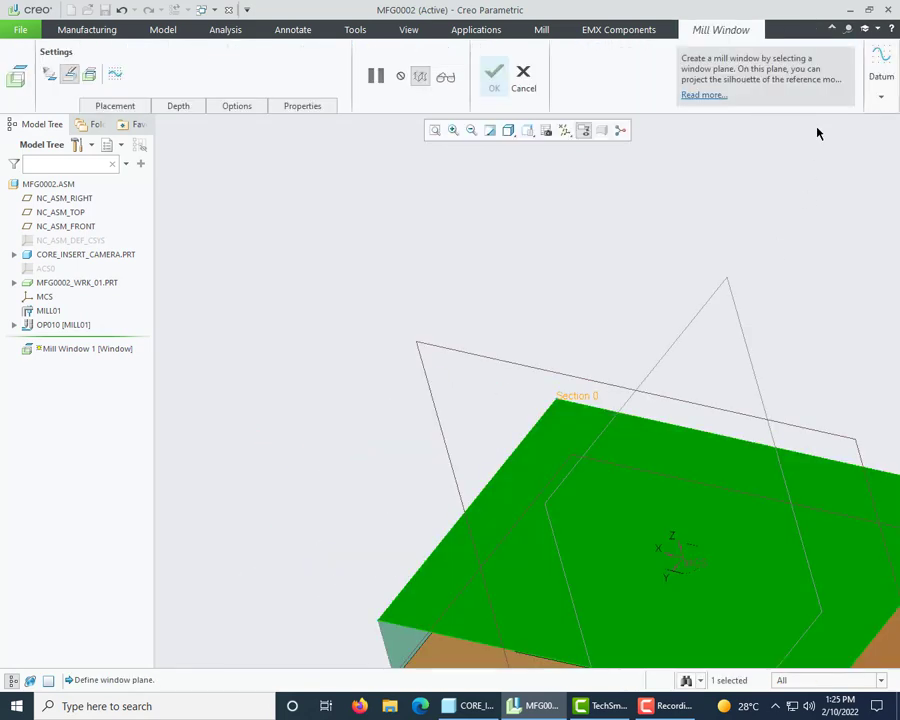
# Complete the mill window with the sketched rectangular contour
pyautogui.scroll(-3, 398, 207)
pyautogui.moveTo(398, 207); pyautogui.dragTo(298, 330, button='middle')
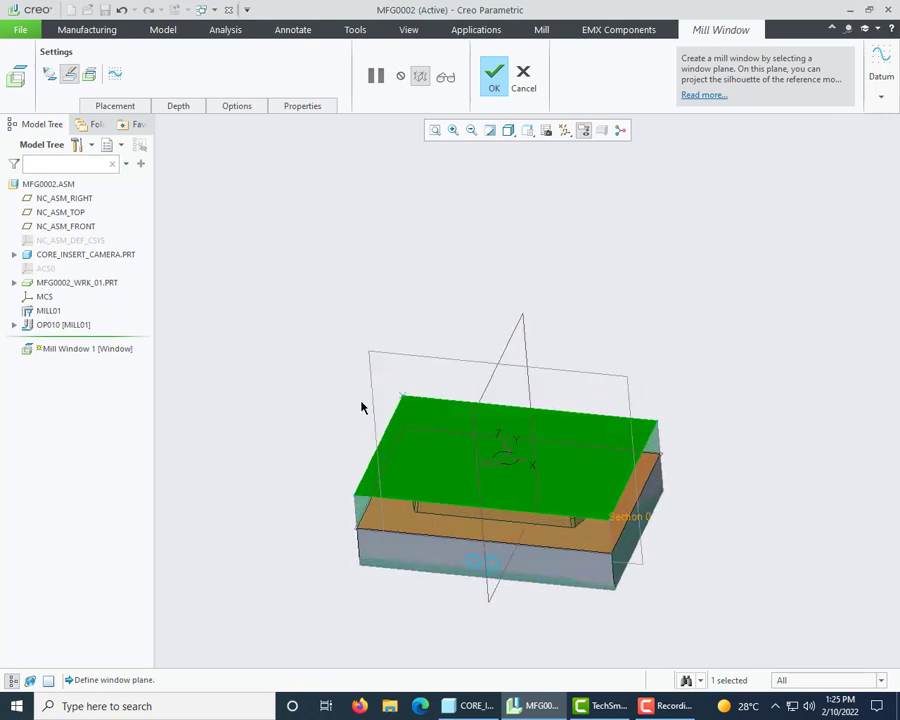
pyautogui.scroll(1, 310, 308)
pyautogui.scroll(-1, 401, 483)
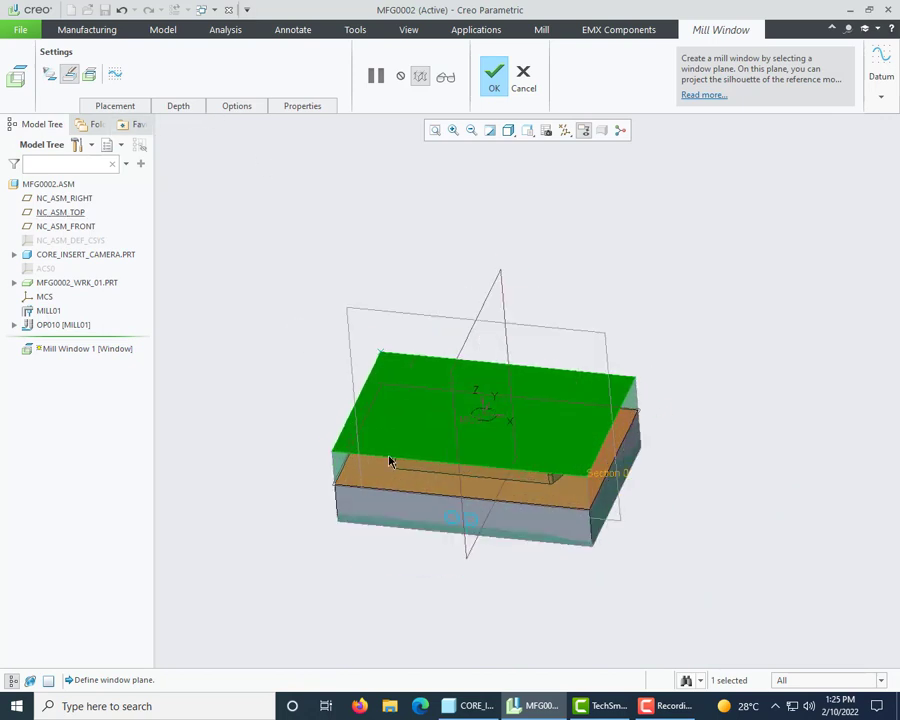
pyautogui.click(490, 86)
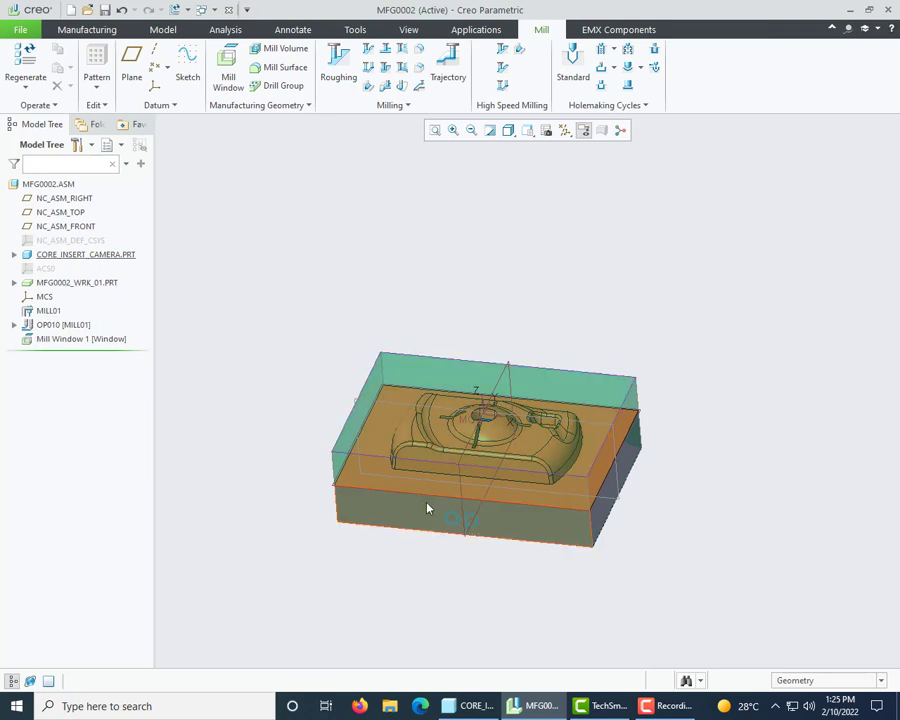
pyautogui.moveTo(427, 509); pyautogui.dragTo(408, 498, button='middle')
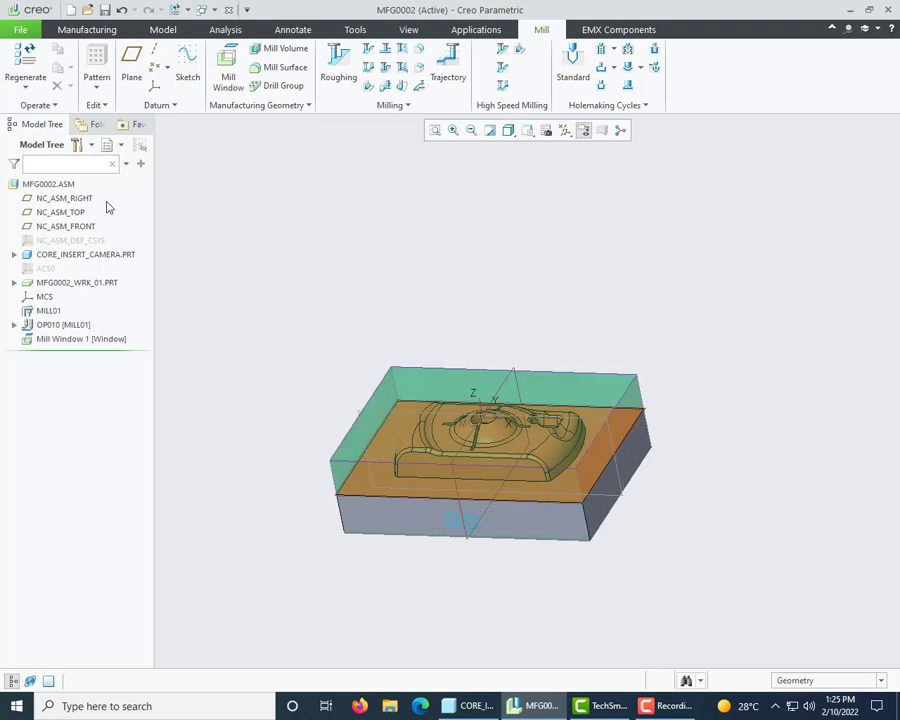
# Redefine Mill Window 1 so that the tool machines outside the window contour
pyautogui.rightClick(57, 343)
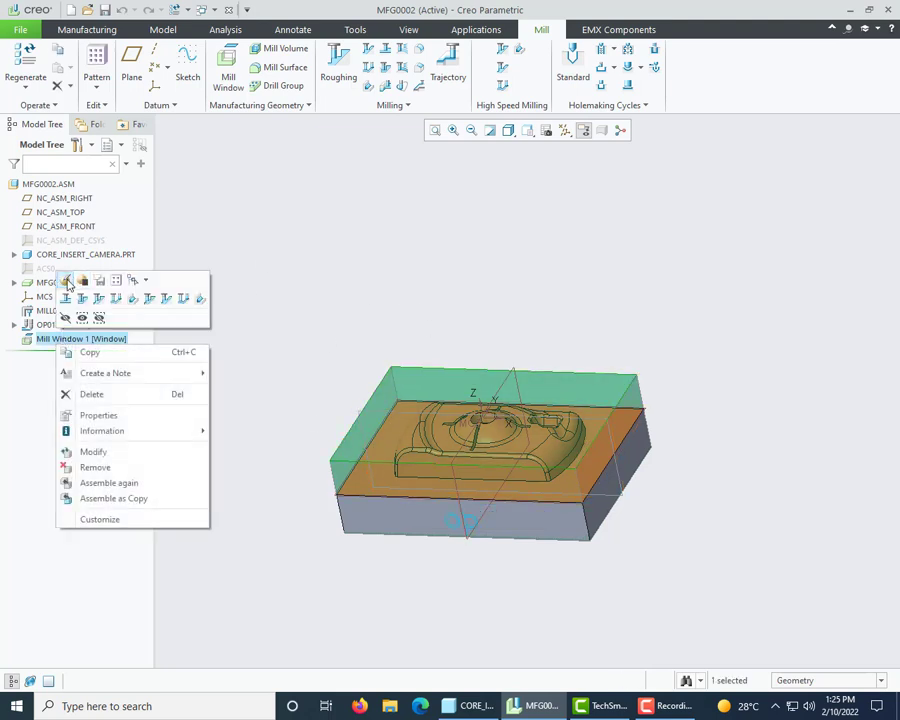
pyautogui.click(66, 279)
pyautogui.click(237, 106)
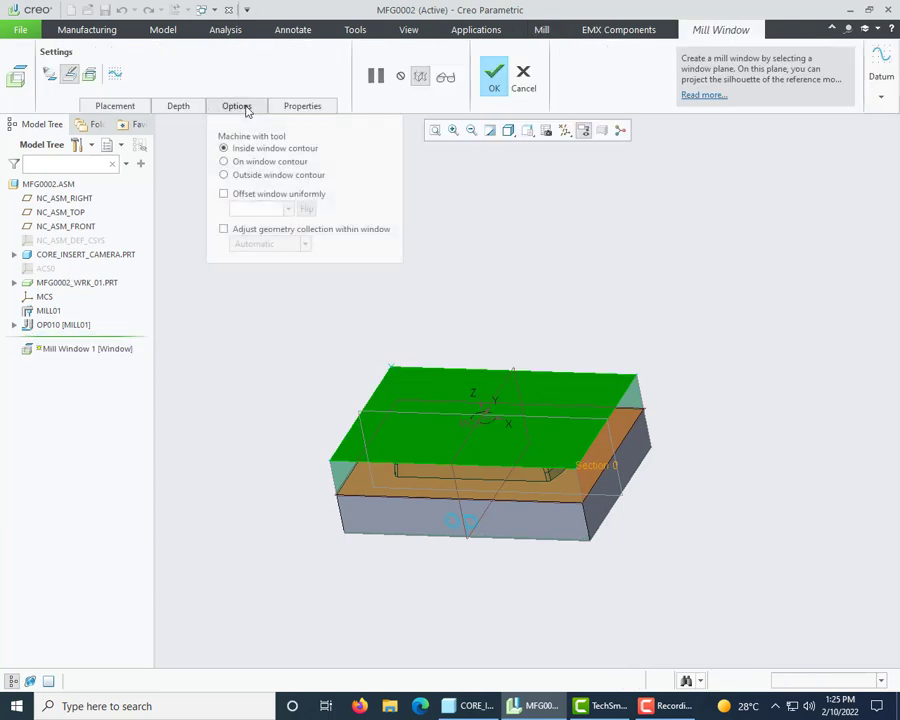
pyautogui.click(249, 177)
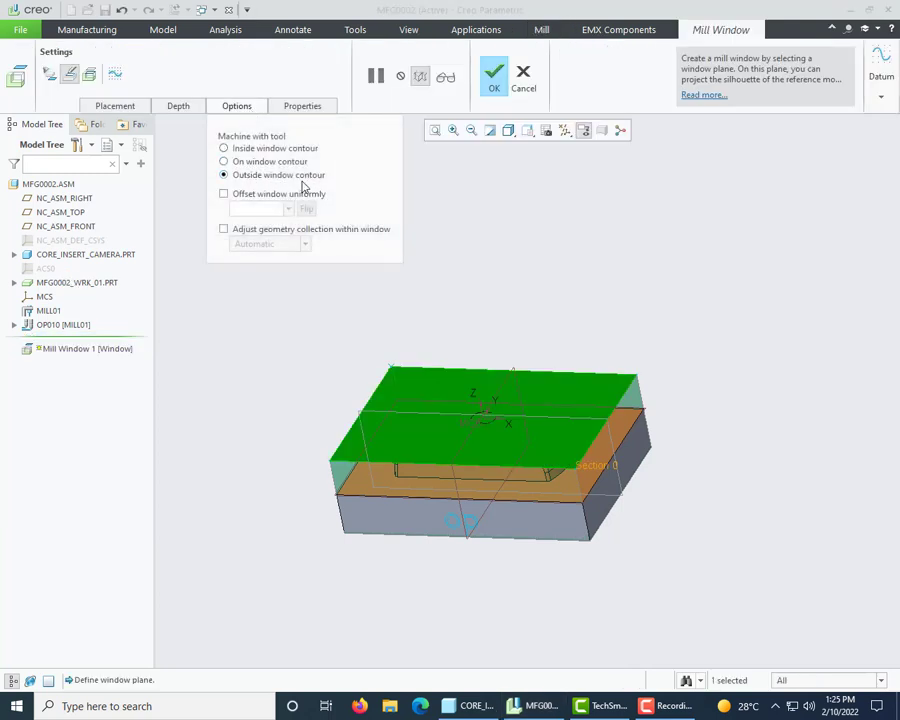
pyautogui.click(494, 75)
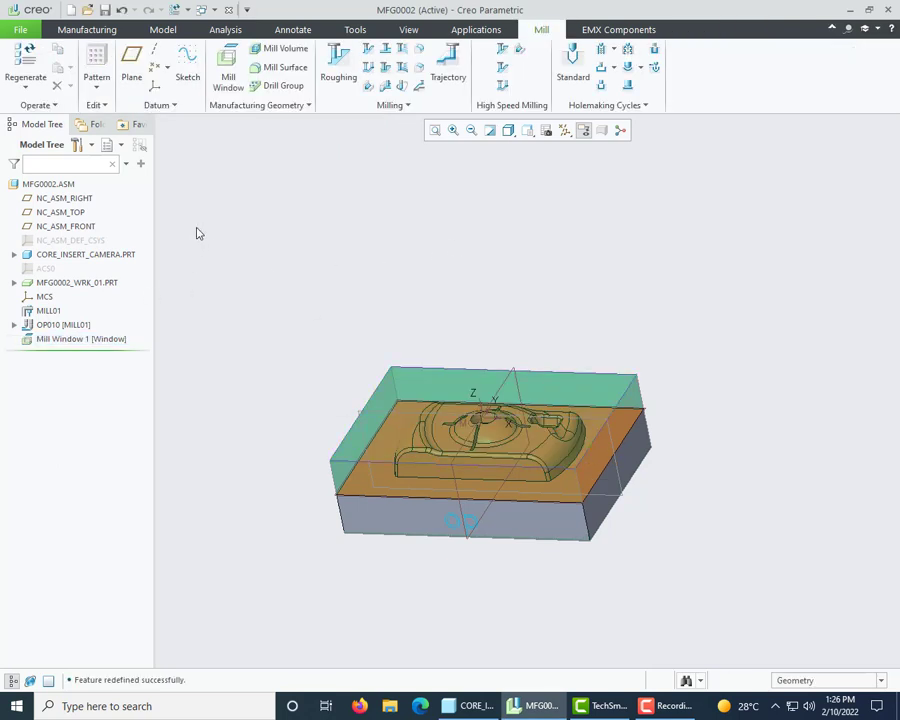
# Hide the workpiece MFG0002_WRK_01.PRT so that only the core insert is shown with the mill window
pyautogui.moveTo(300, 450); pyautogui.dragTo(330, 464, button='middle')
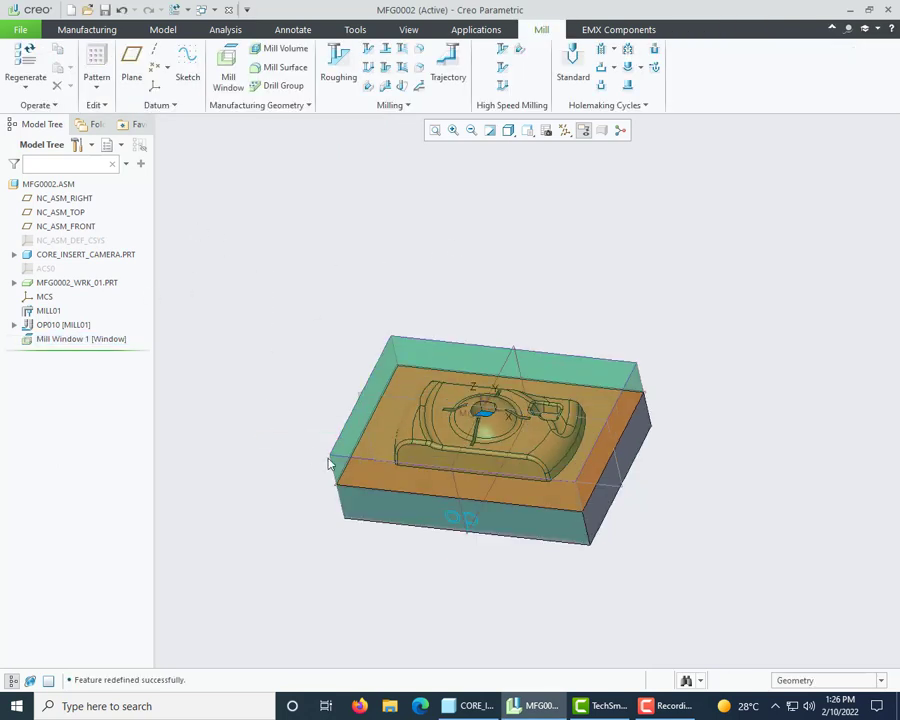
pyautogui.rightClick(78, 283)
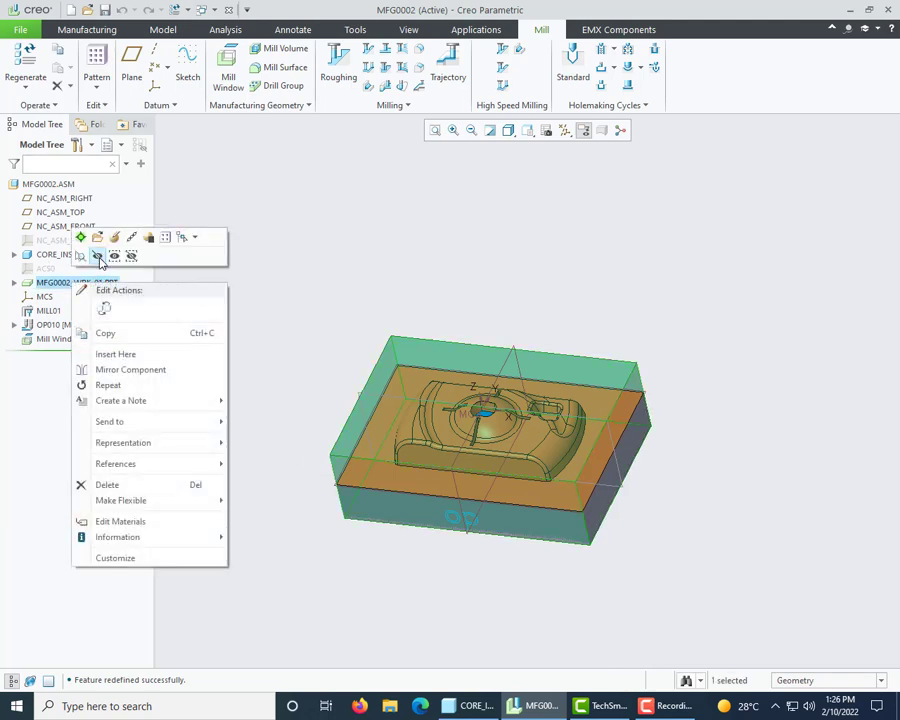
pyautogui.click(98, 256)
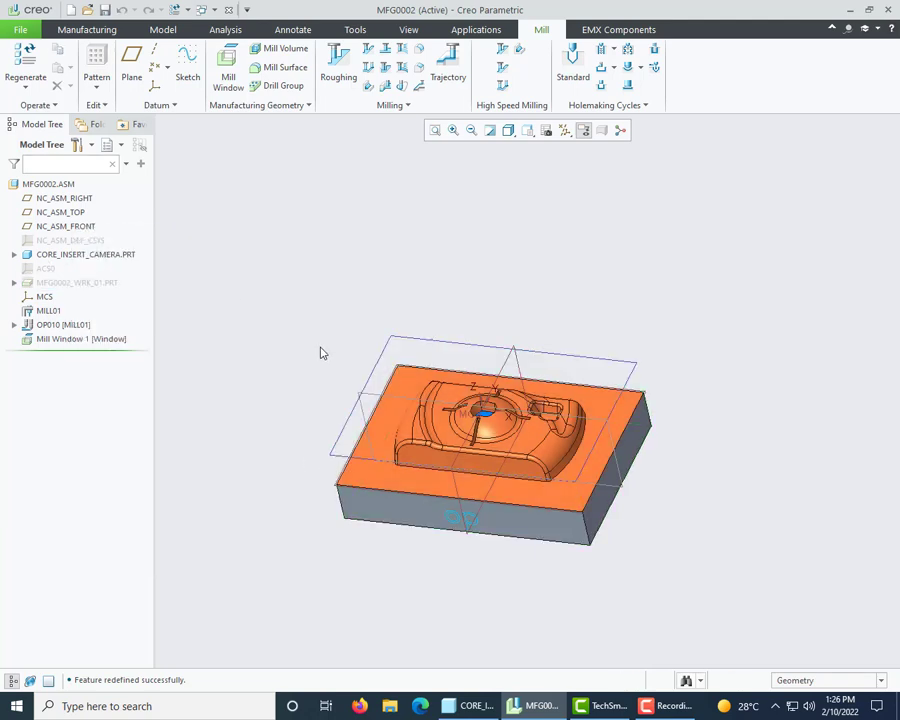
pyautogui.moveTo(321, 352)
pyautogui.mouseDown(button='middle')
pyautogui.moveTo(342, 319)
pyautogui.moveTo(331, 344)
pyautogui.mouseUp(button='middle')
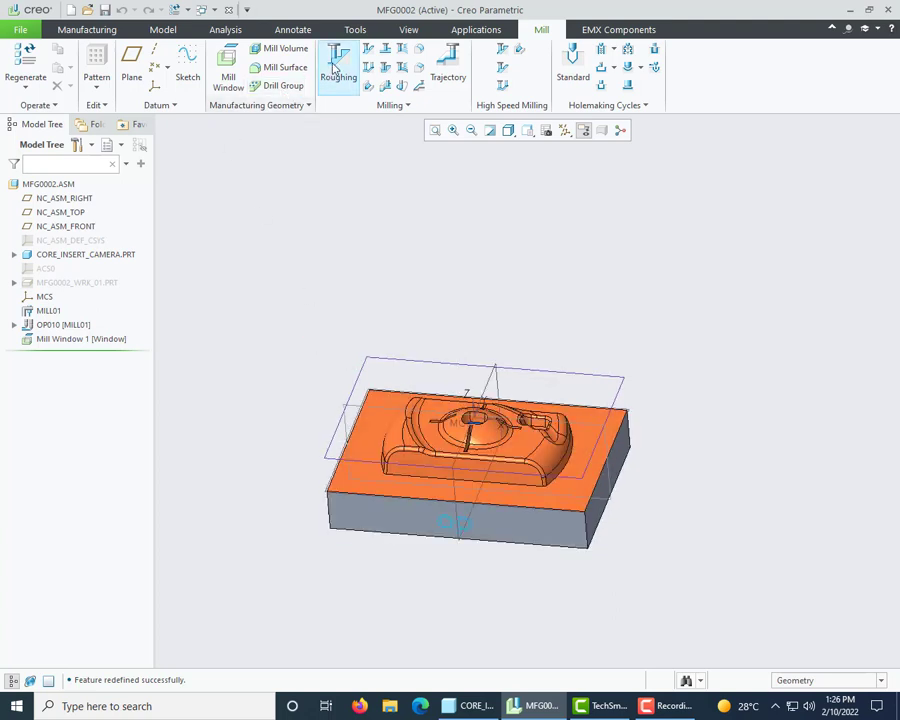
# Start a volume milling sequence under OP010 and open the tool setup at the name of a new end mill
pyautogui.click(386, 67)
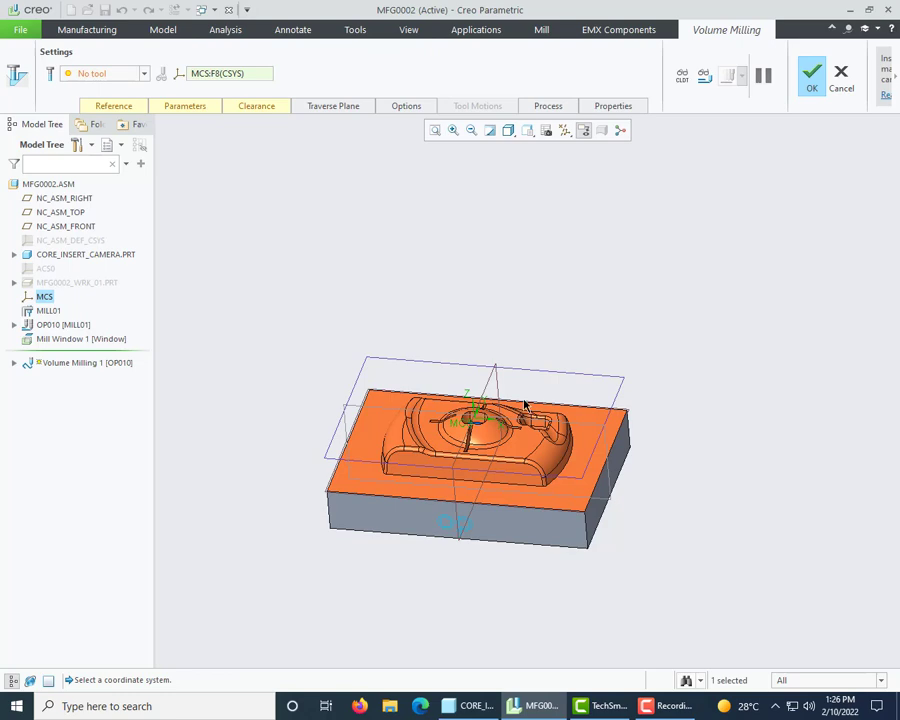
pyautogui.moveTo(528, 416)
pyautogui.mouseDown(button='middle')
pyautogui.moveTo(526, 478)
pyautogui.moveTo(528, 422)
pyautogui.moveTo(541, 392)
pyautogui.moveTo(532, 414)
pyautogui.mouseUp(button='middle')
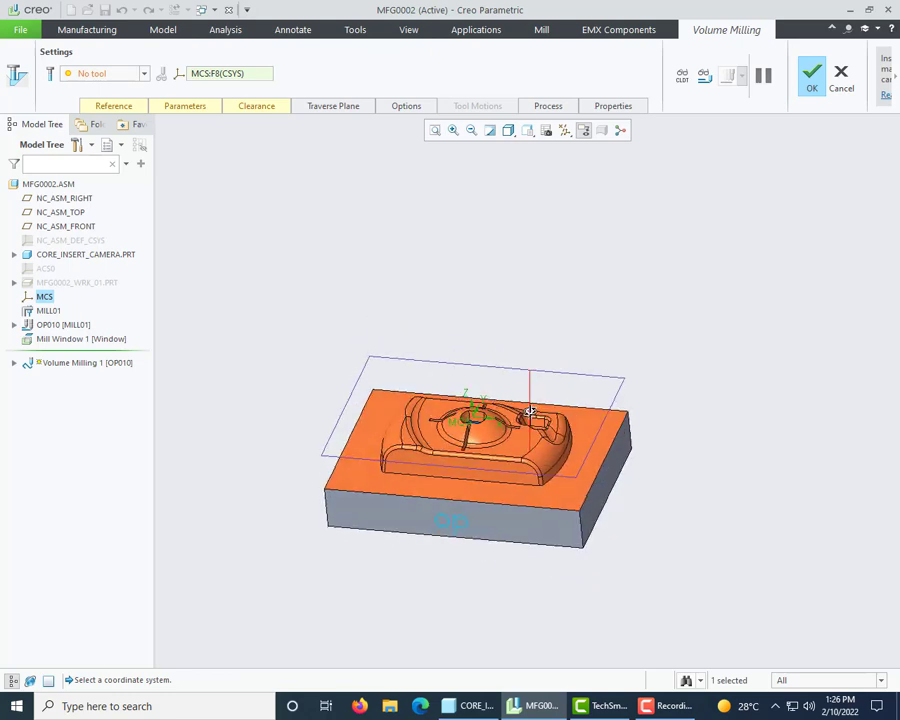
pyautogui.click(120, 76)
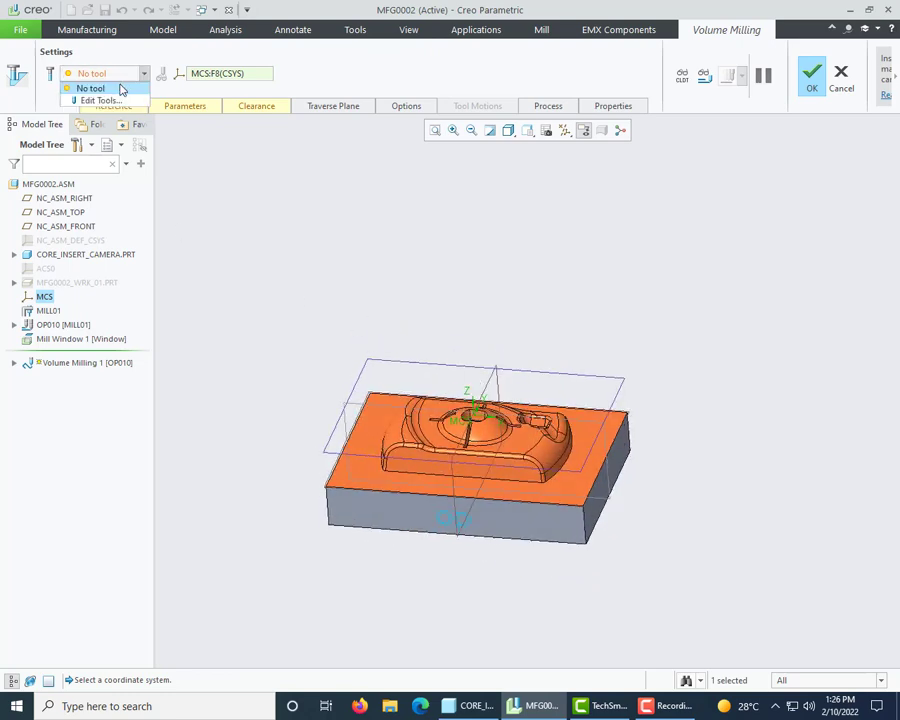
pyautogui.click(116, 99)
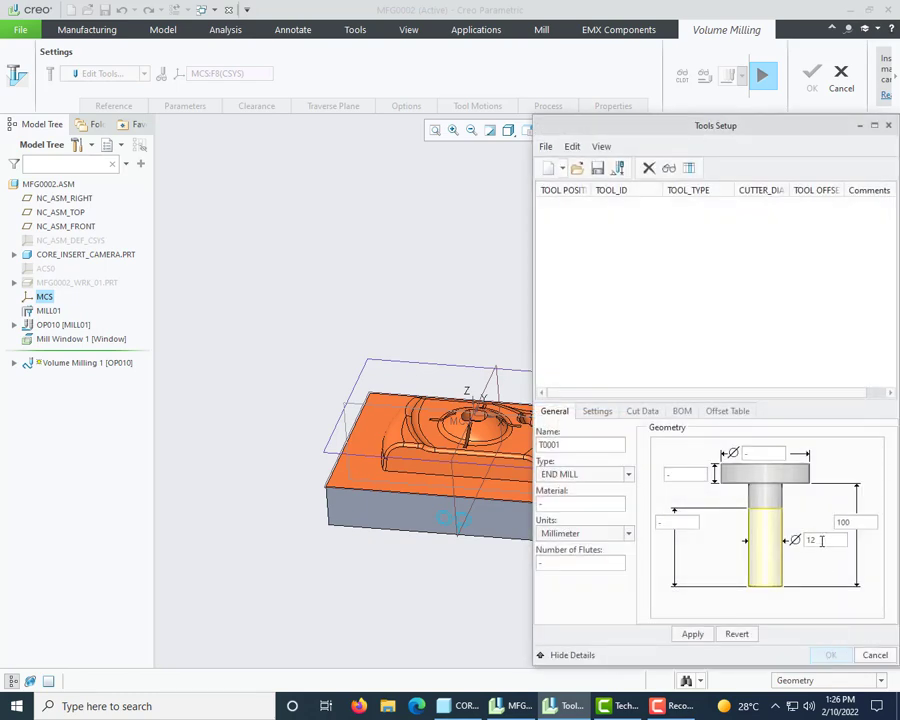
pyautogui.doubleClick(587, 444)
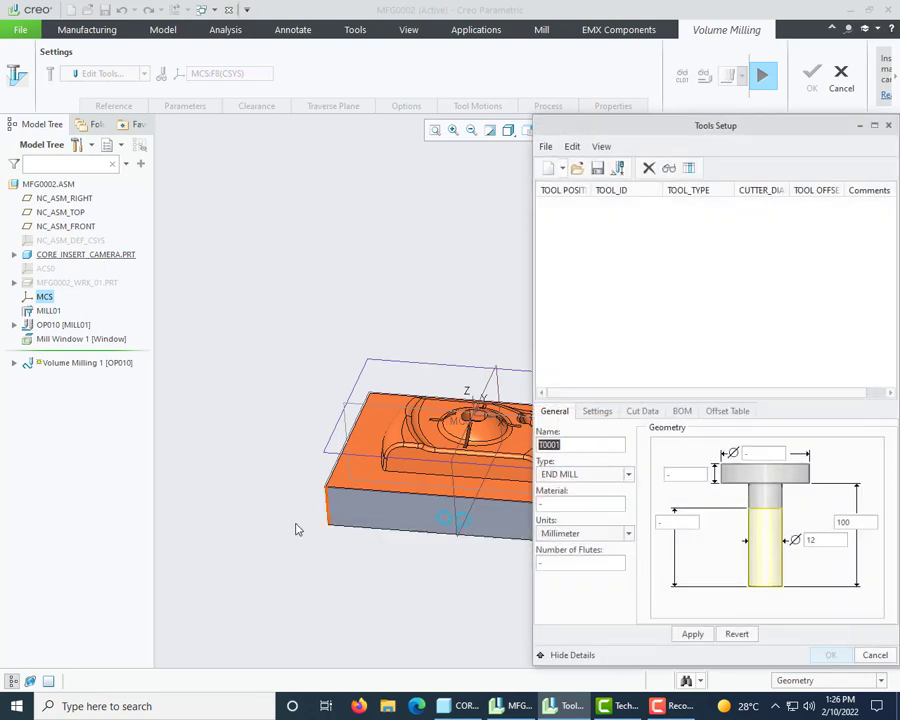
# Examine the core insert's central opening, surrounding slots and pocket to judge the cutter size needed for roughing
pyautogui.scroll(-3, 330, 524)
pyautogui.moveTo(330, 524); pyautogui.dragTo(382, 466, button='middle')
pyautogui.scroll(4, 410, 445)
pyautogui.scroll(-3, 397, 455)
pyautogui.scroll(3, 415, 425)
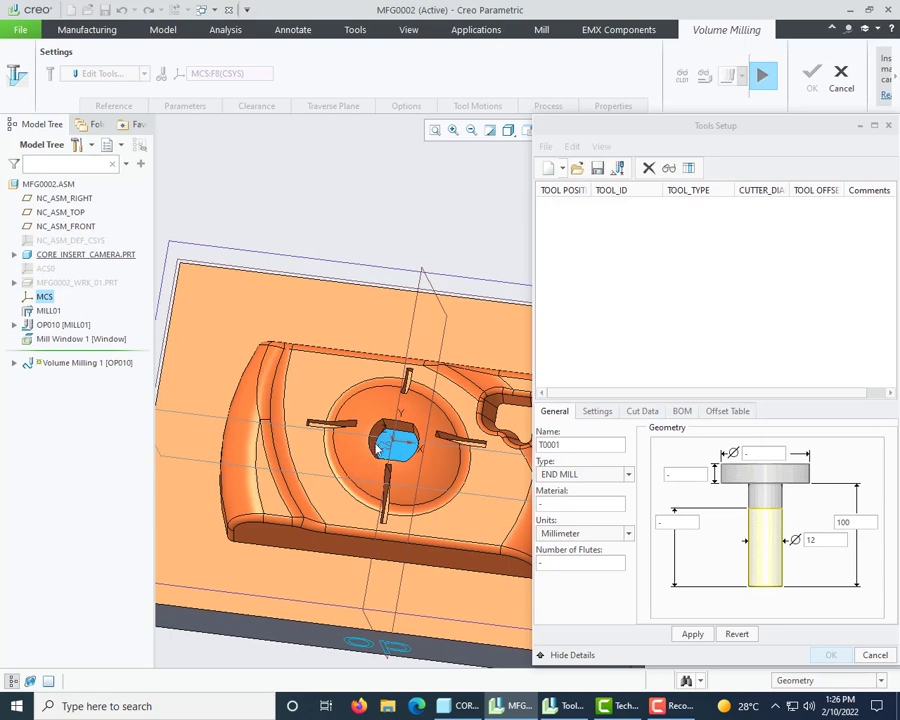
pyautogui.scroll(-3, 360, 390)
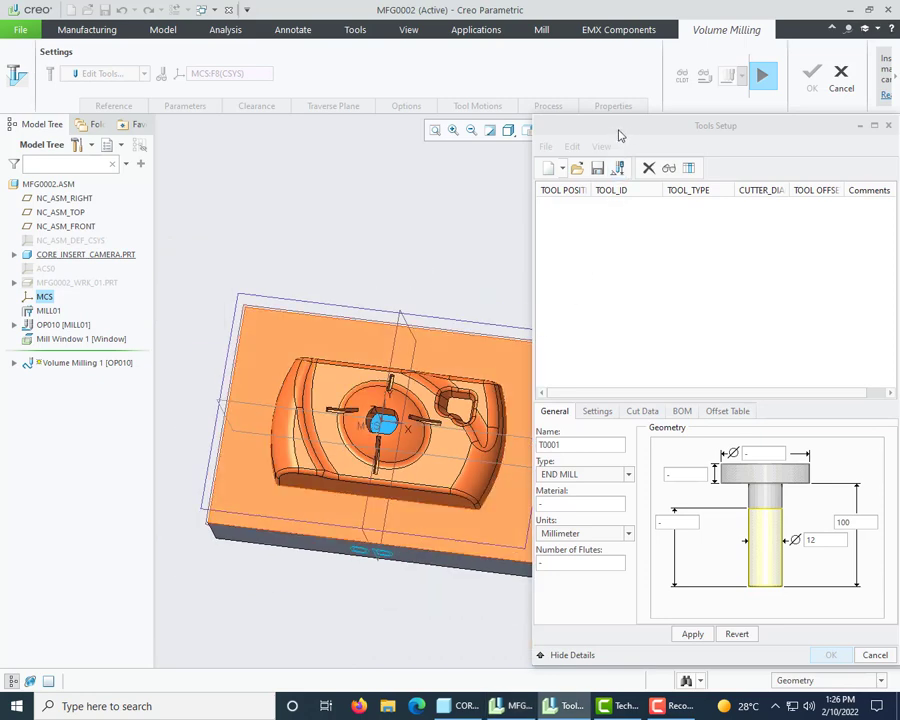
pyautogui.moveTo(619, 134); pyautogui.dragTo(681, 136)
pyautogui.scroll(3, 420, 412)
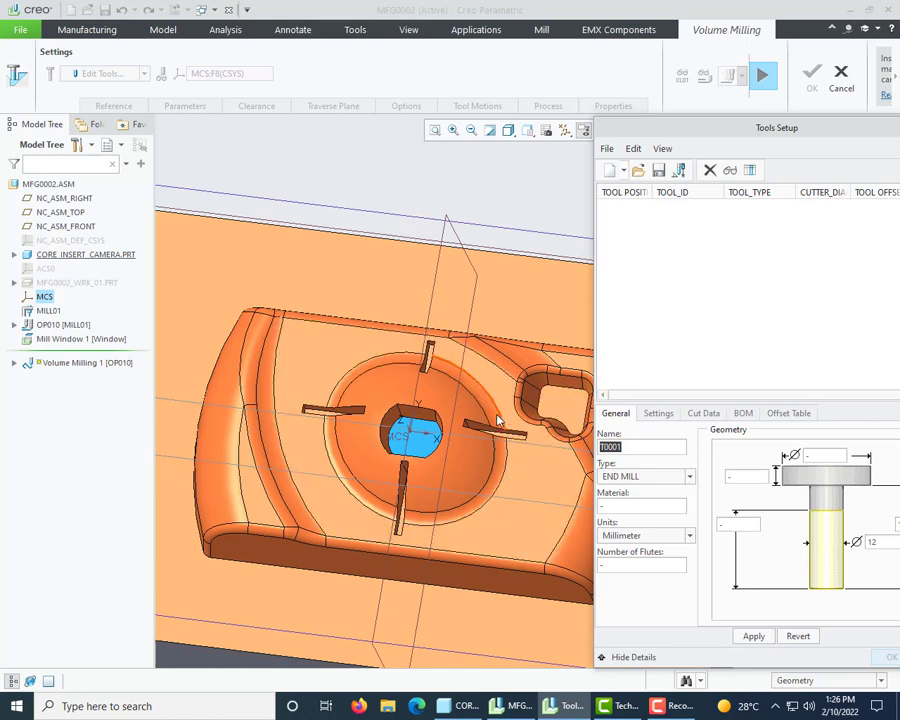
pyautogui.scroll(-4, 388, 456)
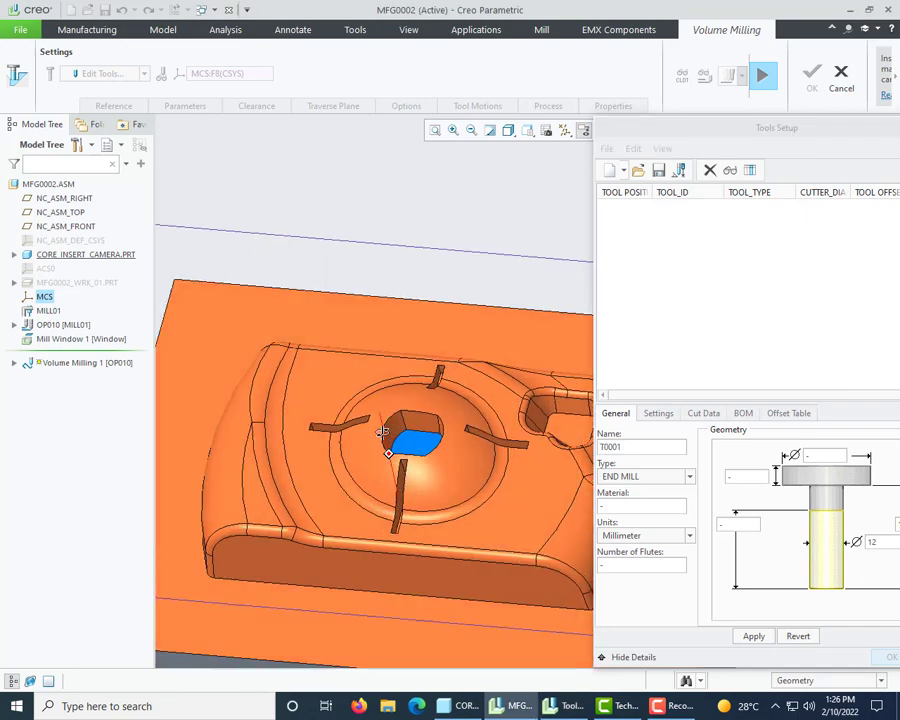
pyautogui.click(408, 412)
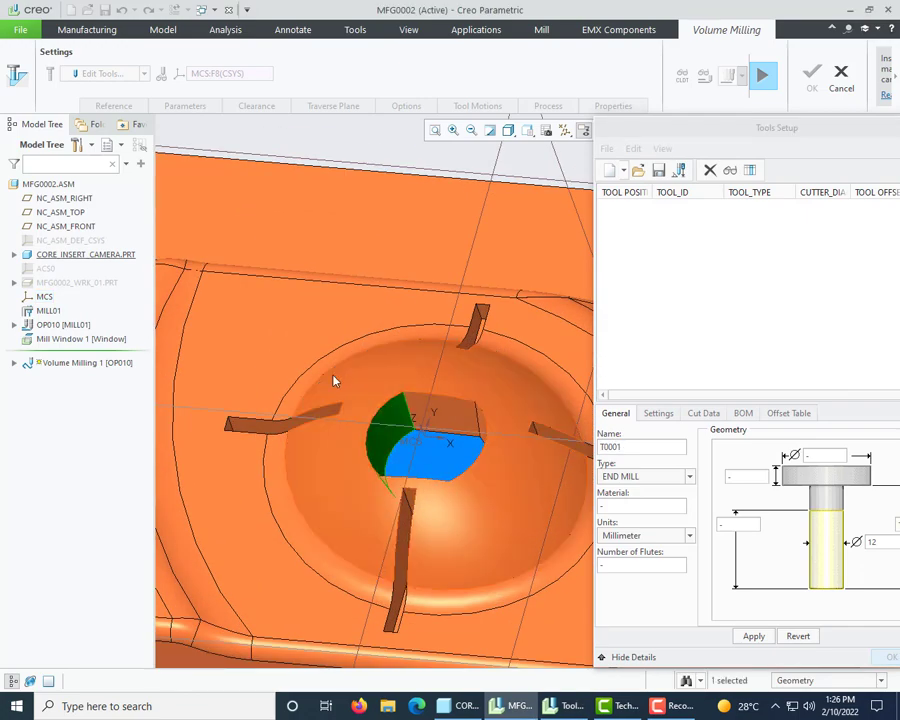
pyautogui.scroll(4, 390, 414)
pyautogui.scroll(-3, 385, 415)
pyautogui.scroll(2, 377, 416)
pyautogui.scroll(2, 377, 416)
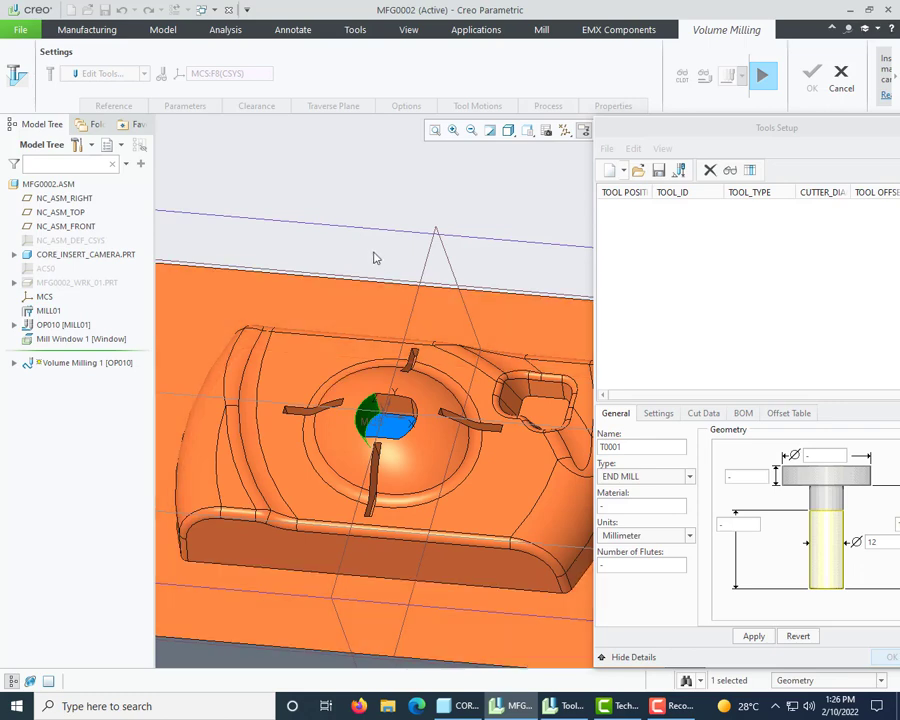
# Define the end mill as 8em with an 8 mm cutter diameter and accept it as the sequence's tool
pyautogui.scroll(-2, 381, 407)
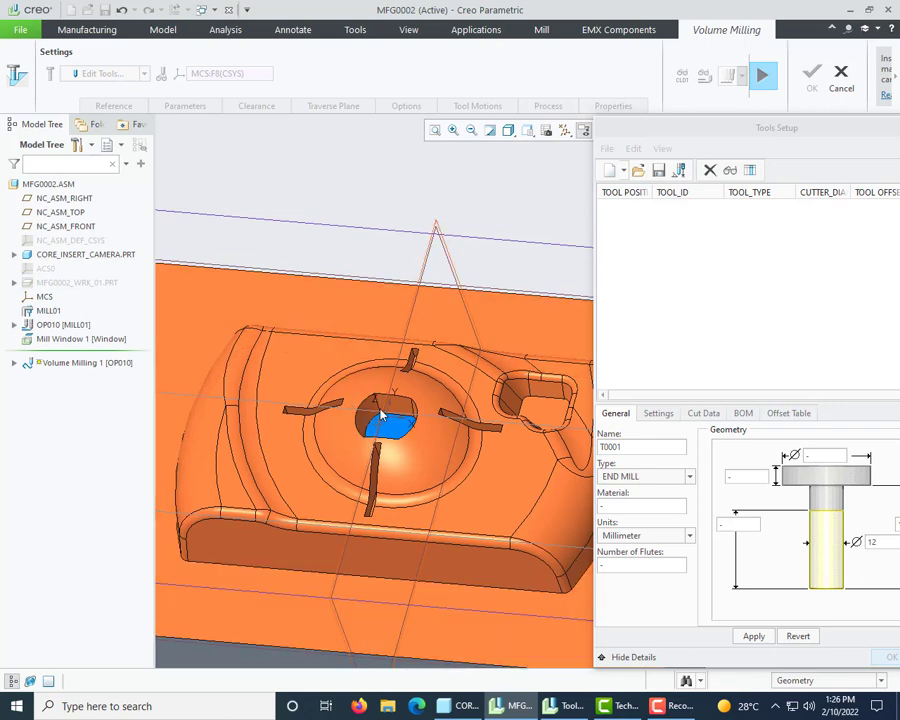
pyautogui.moveTo(379, 420); pyautogui.dragTo(565, 400, button='middle')
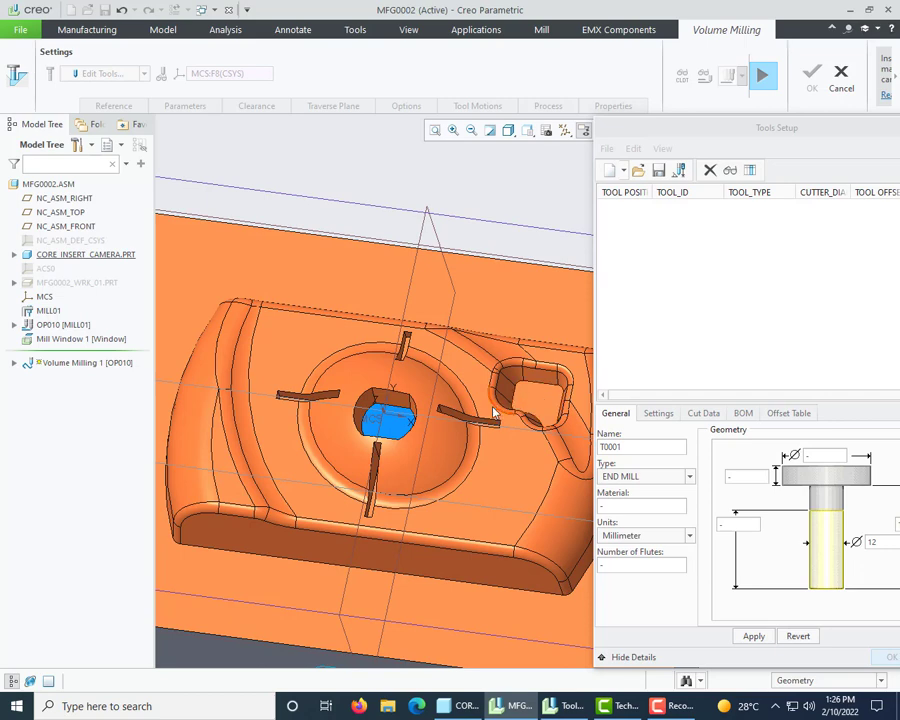
pyautogui.moveTo(680, 128); pyautogui.dragTo(544, 127)
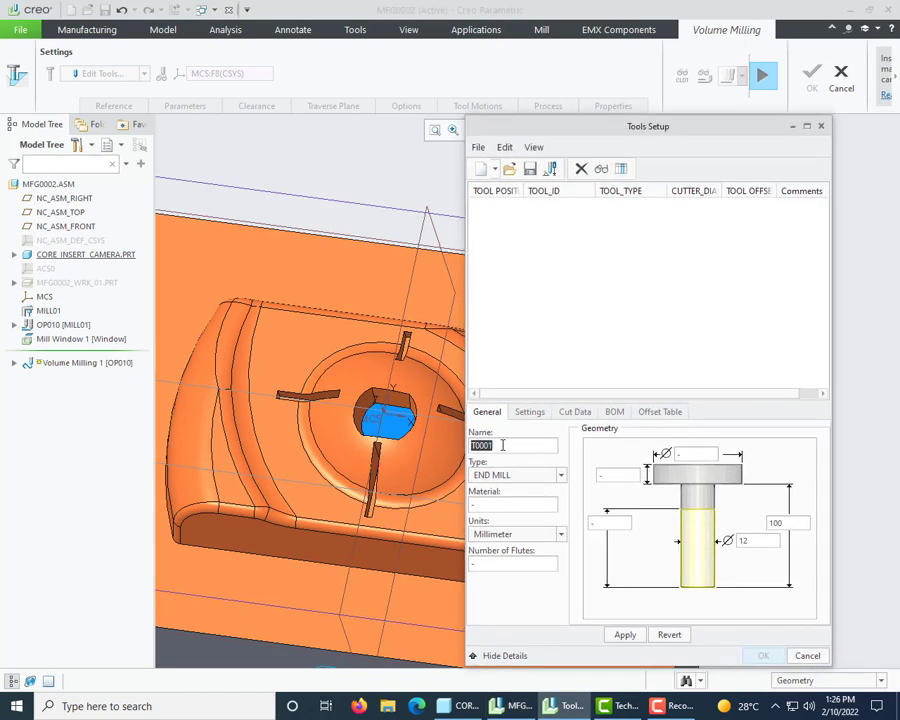
pyautogui.click(770, 541)
pyautogui.write('8')
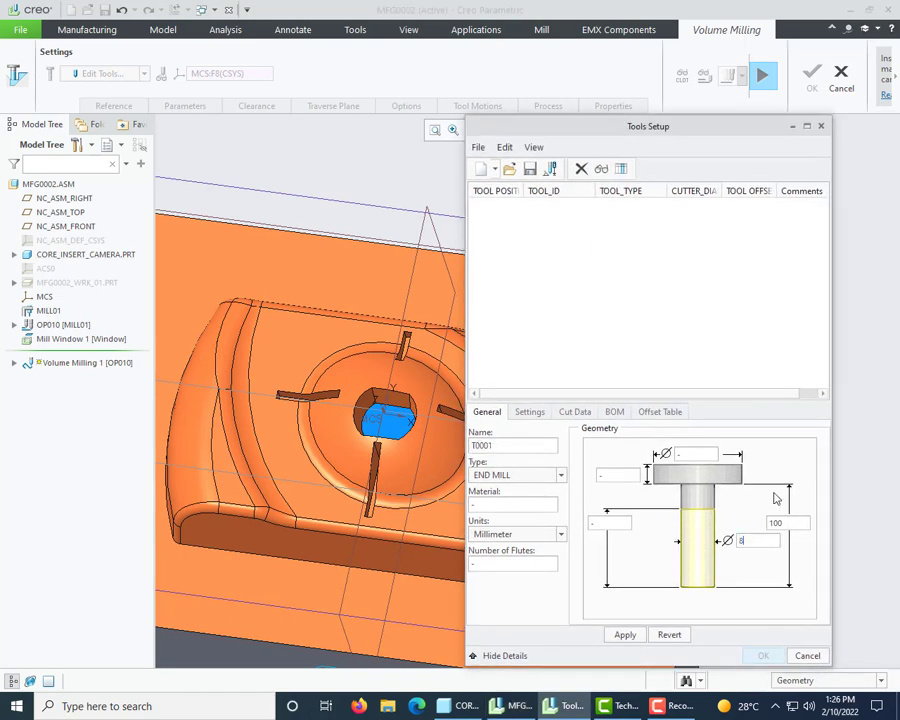
pyautogui.doubleClick(510, 445)
pyautogui.write('12em')
pyautogui.moveTo(484, 445); pyautogui.dragTo(430, 444)
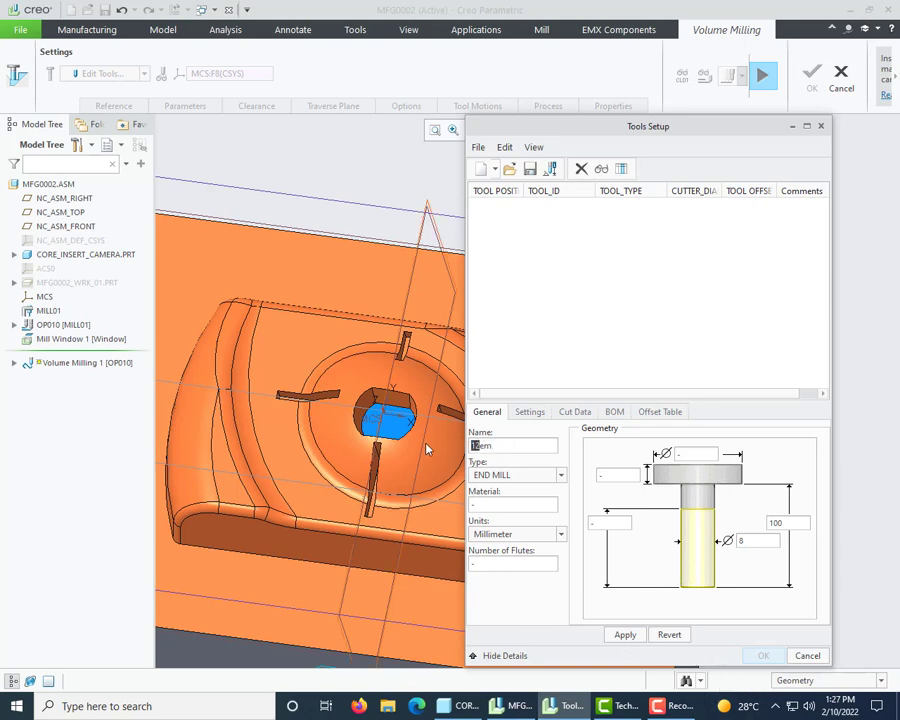
pyautogui.write('8')
pyautogui.click(624, 634)
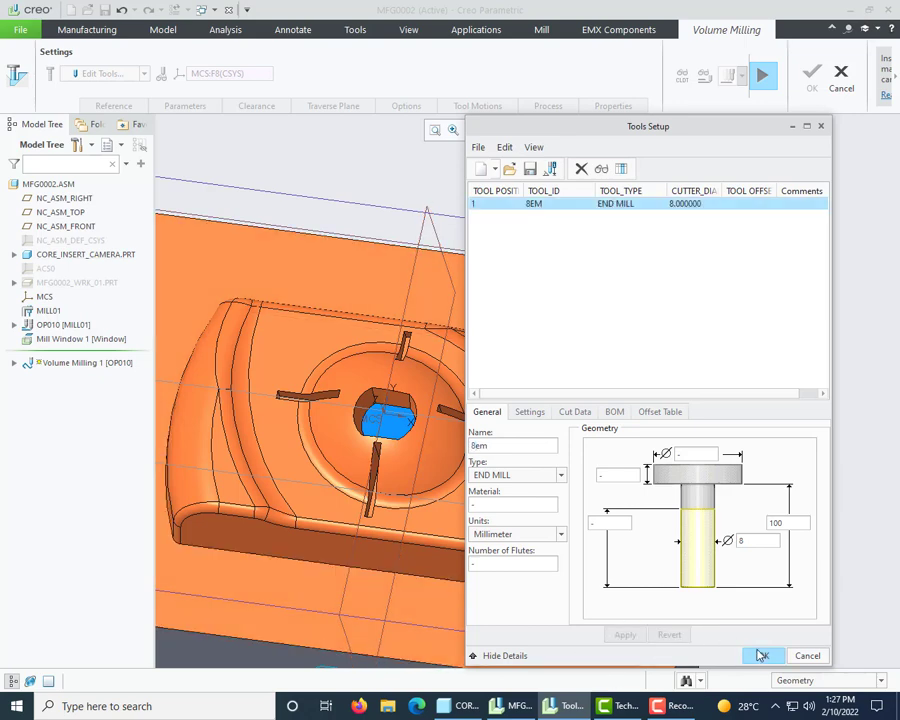
pyautogui.click(762, 655)
# Assign Mill Window 1 as the machining reference of the volume milling sequence
pyautogui.scroll(-6, 640, 310)
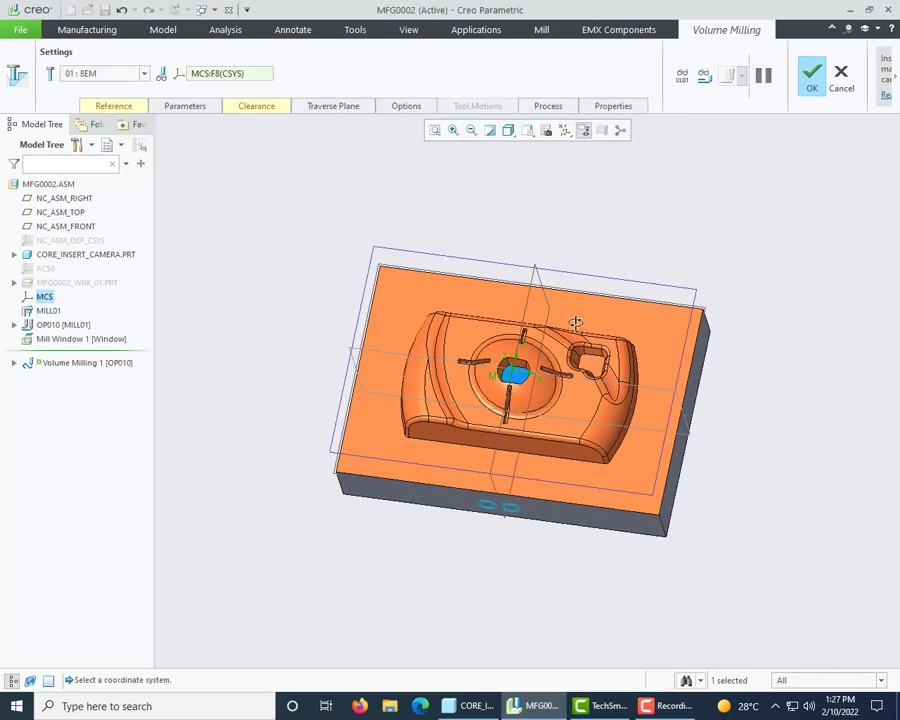
pyautogui.click(110, 105)
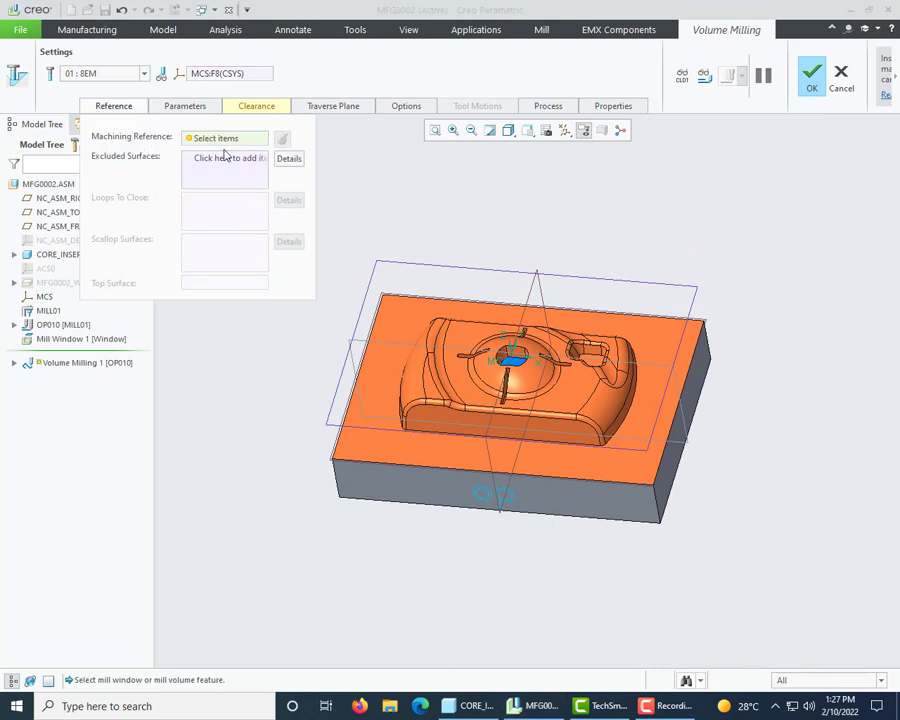
pyautogui.click(334, 427)
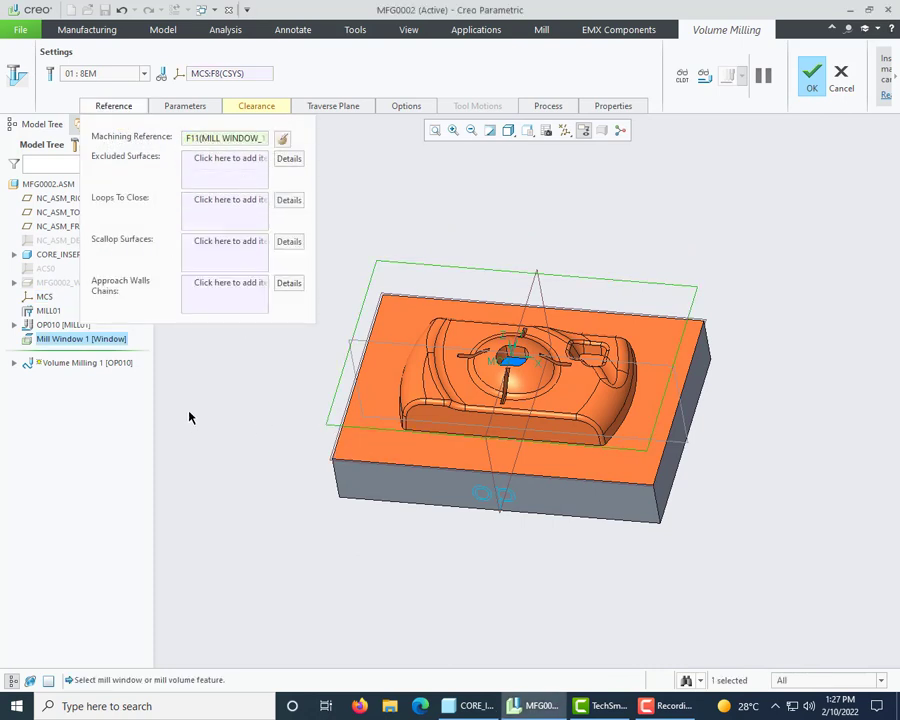
# Set the sequence's CUT_FEED to 1800 and ARC_FEED to 1400, working in the full parameter editor with basic parameters shown
pyautogui.click(186, 105)
pyautogui.click(313, 140)
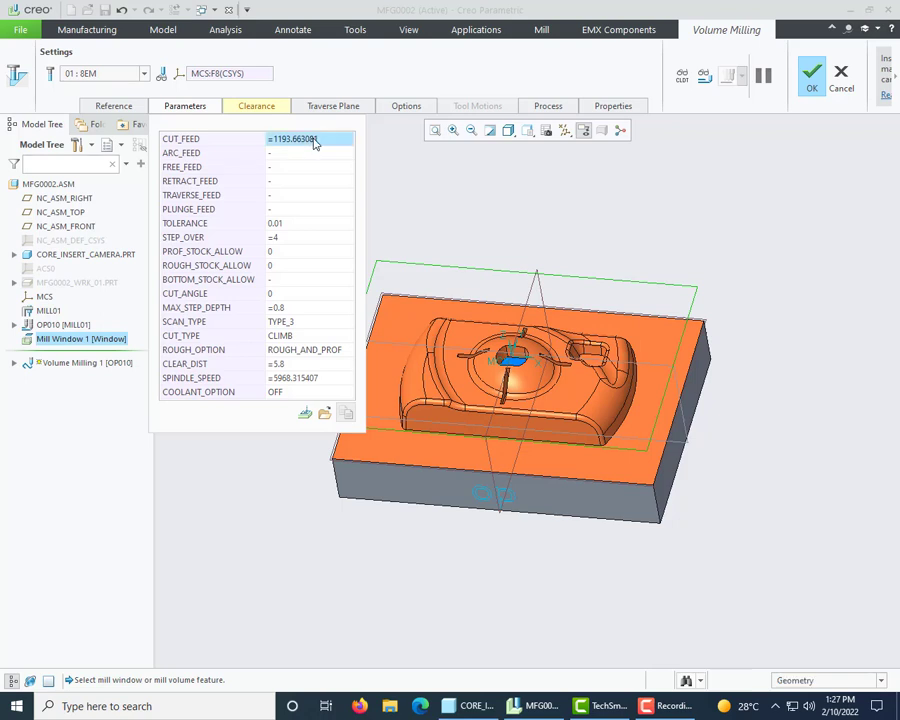
pyautogui.write('1800')
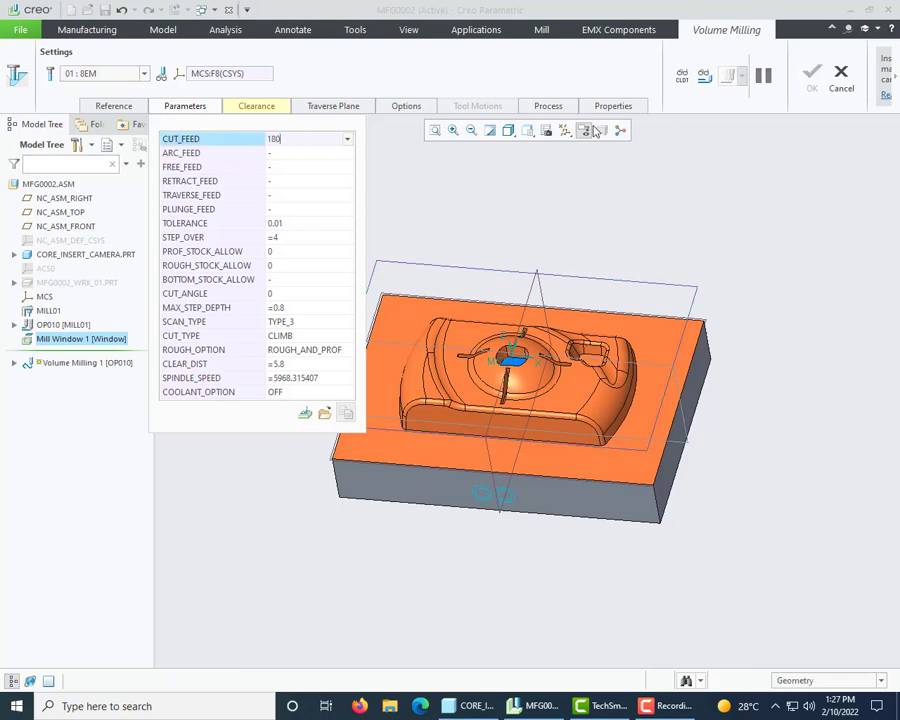
pyautogui.click(303, 415)
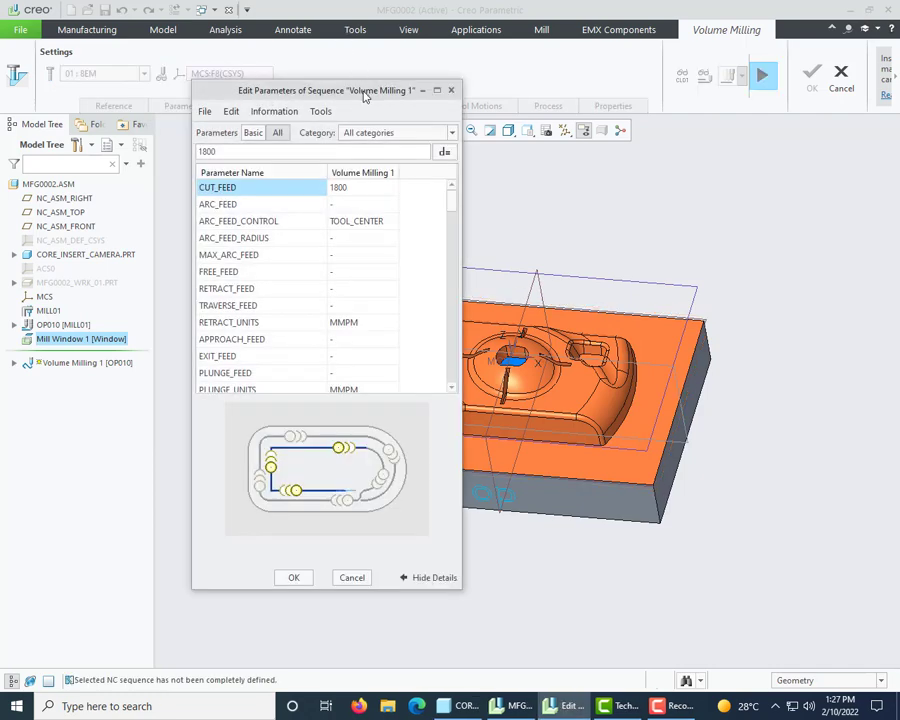
pyautogui.moveTo(363, 93); pyautogui.dragTo(257, 102)
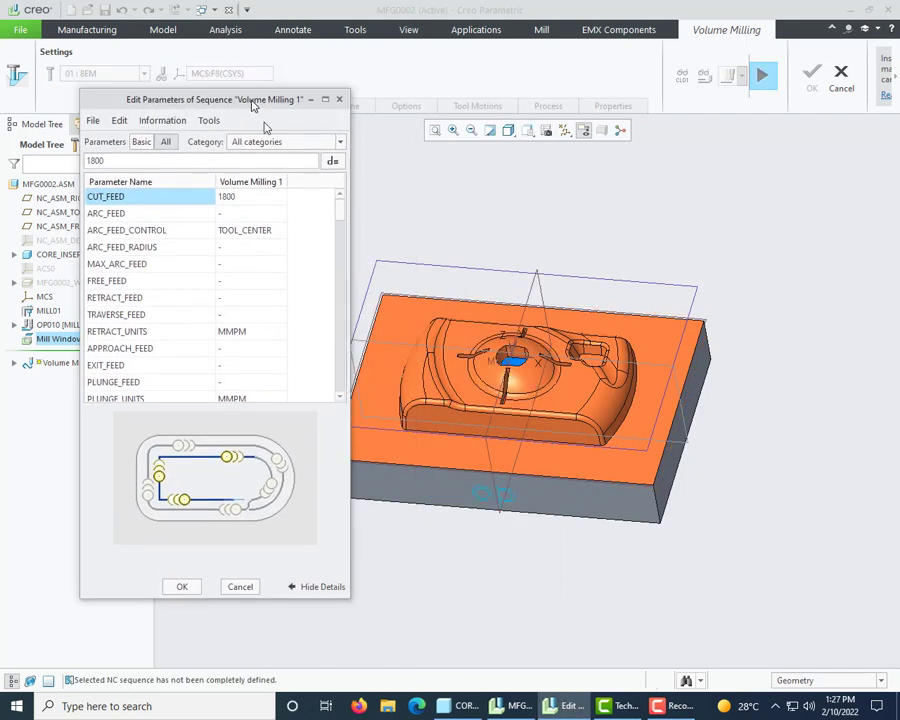
pyautogui.click(141, 141)
pyautogui.click(262, 214)
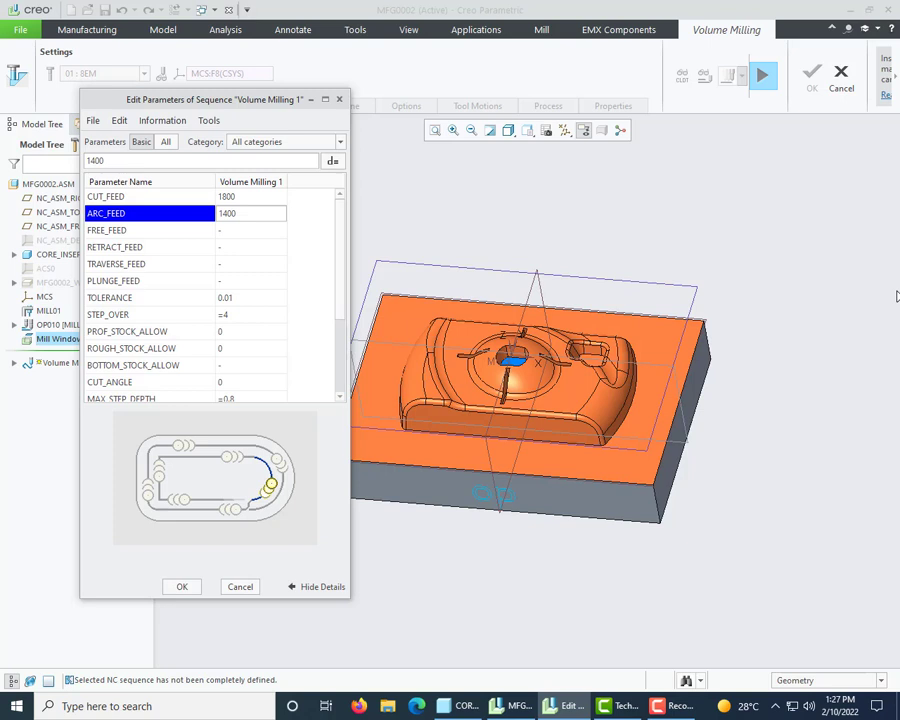
pyautogui.press('Return')
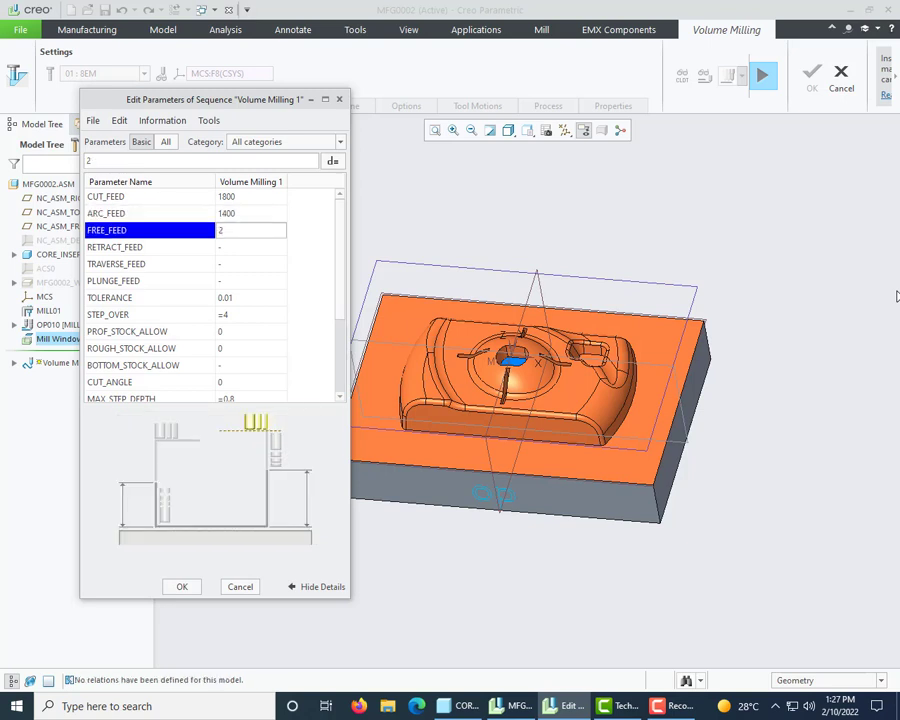
# Set FREE_FEED, RETRACT_FEED and TRAVERSE_FEED to 2000 and PLUNGE_FEED to 200
pyautogui.write('2000')
pyautogui.press('Return')
pyautogui.write('2000')
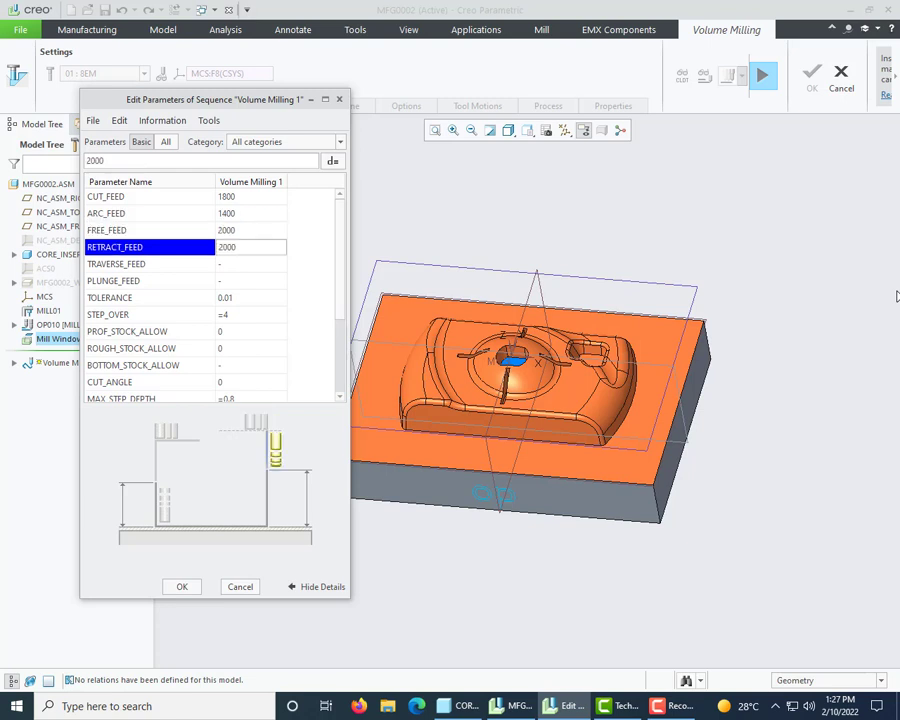
pyautogui.press('Return')
pyautogui.write('2000')
pyautogui.press('Return')
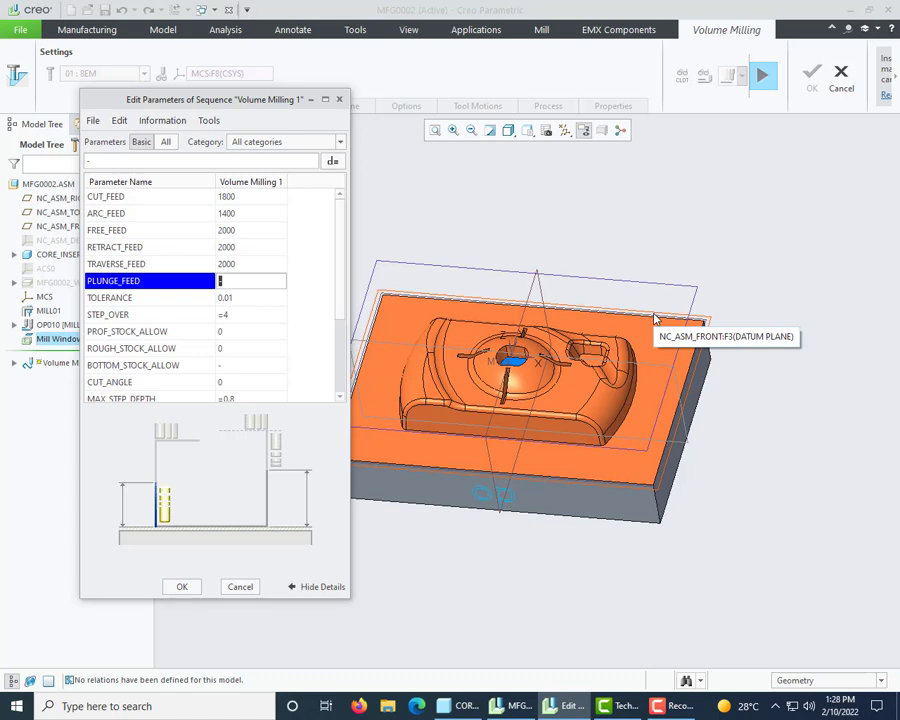
pyautogui.write('200')
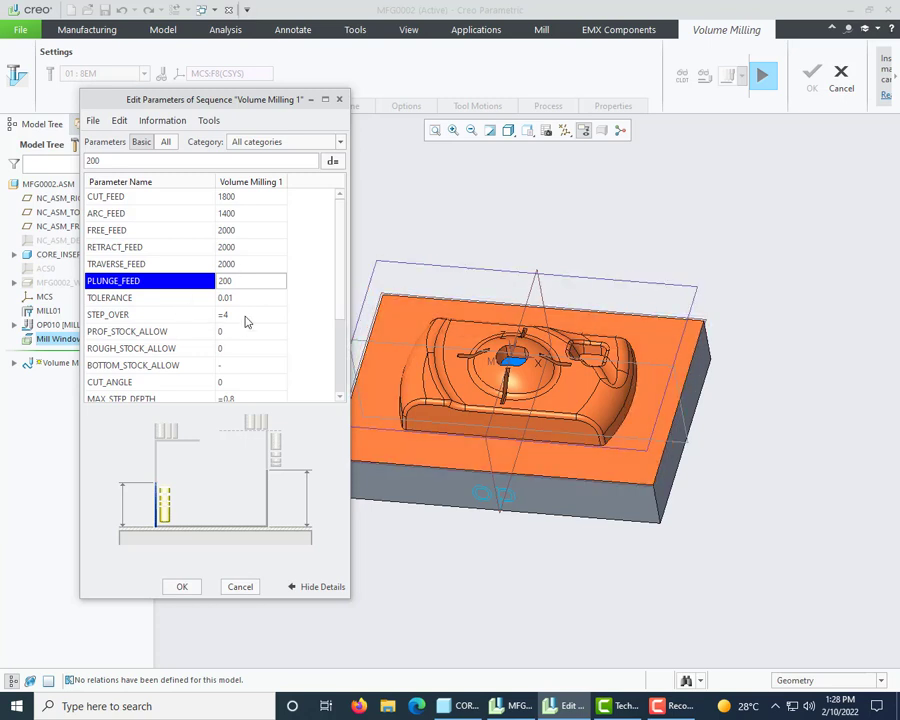
# Set the profile, rough and bottom stock allowances to 0.2 each
pyautogui.click(246, 316)
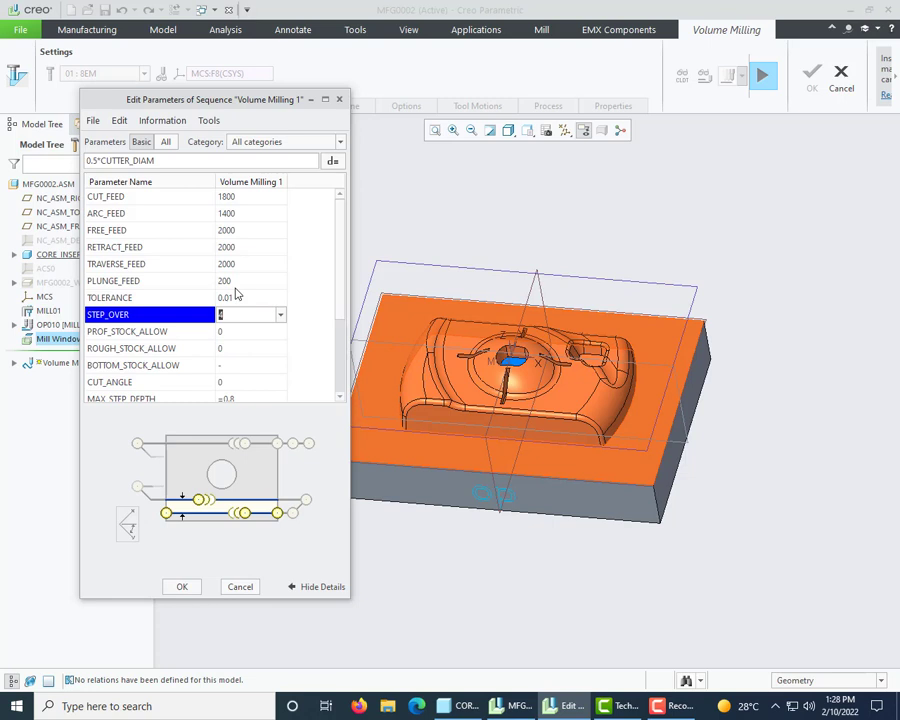
pyautogui.click(264, 333)
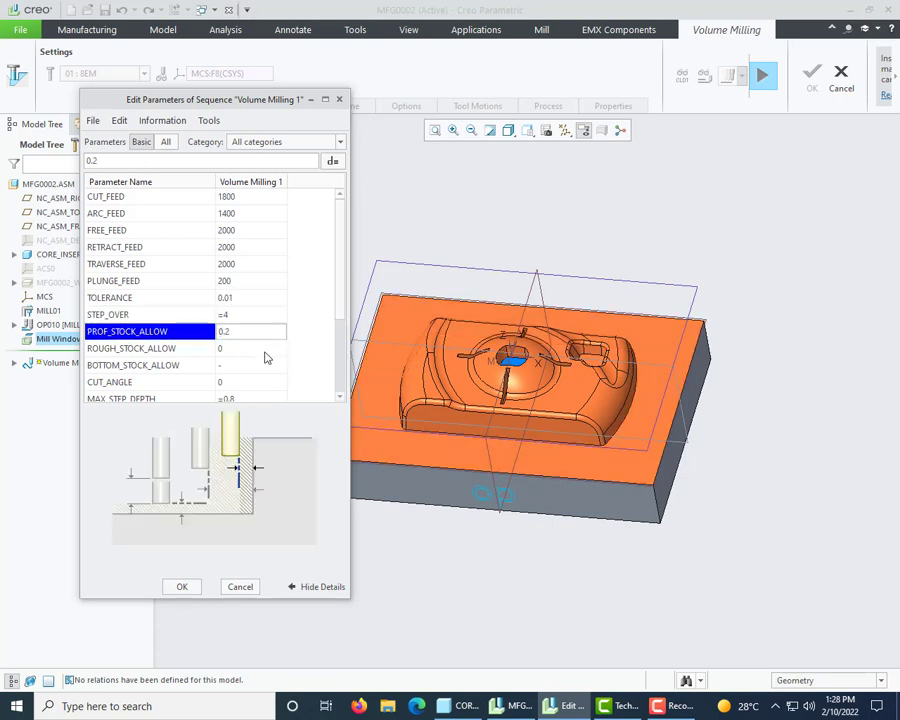
pyautogui.press('Return')
pyautogui.write('0.2')
pyautogui.press('Return')
pyautogui.write('0.2')
pyautogui.press('Return')
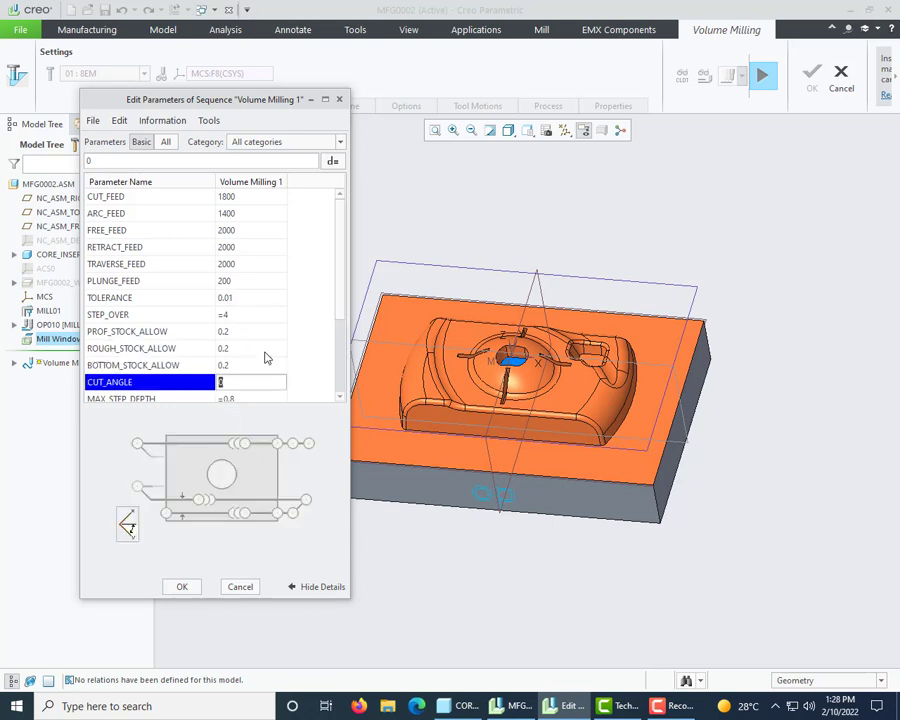
# Set the sequence's MAX_STEP_DEPTH to 0.1
pyautogui.press('Return')
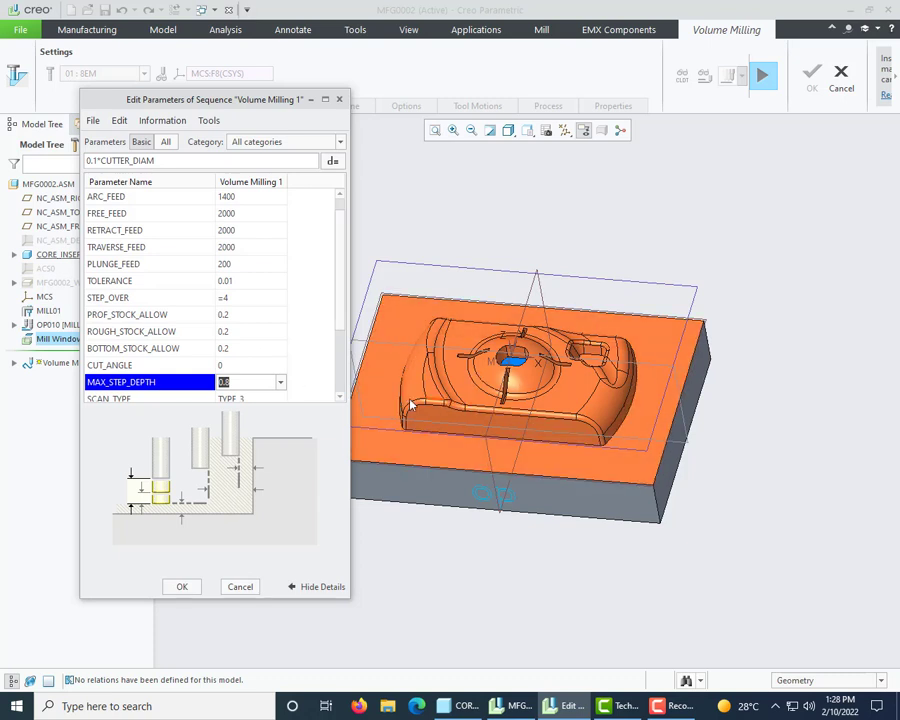
pyautogui.scroll(-2, 277, 378)
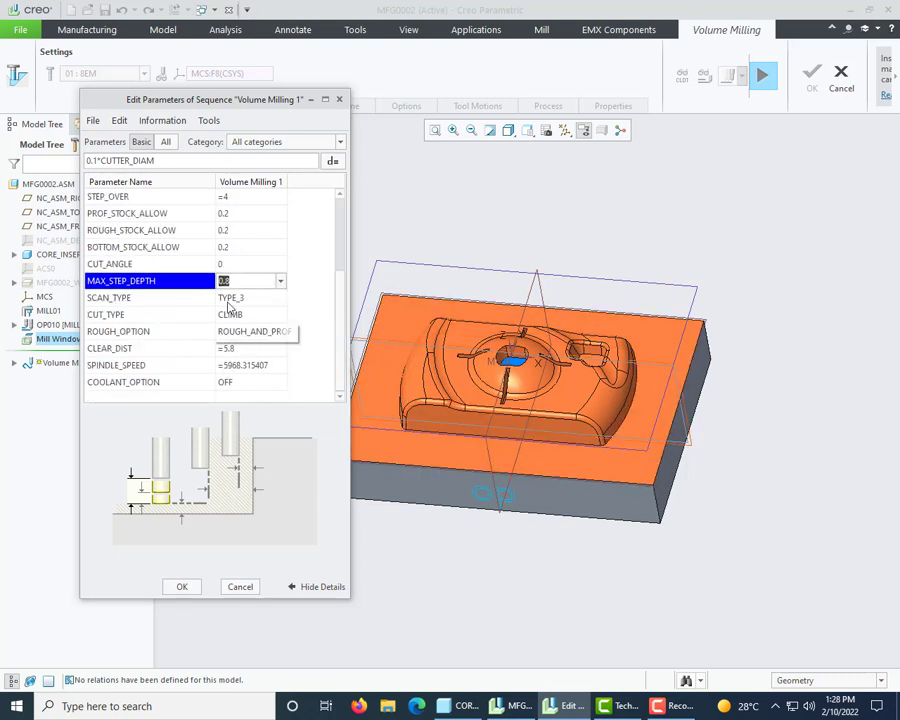
pyautogui.write('0.1')
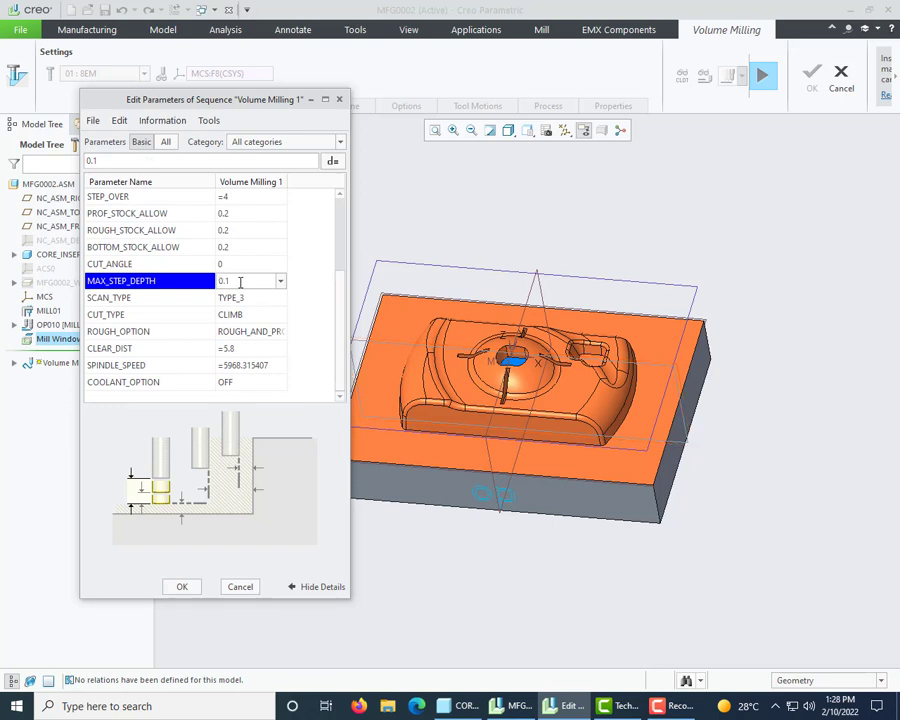
# Set CLEAR_DIST to 10 and SPINDLE_SPEED to 3200, and accept the sequence parameters
pyautogui.press('Down')
pyautogui.press('Down')
pyautogui.press('Down')
pyautogui.press('Down')
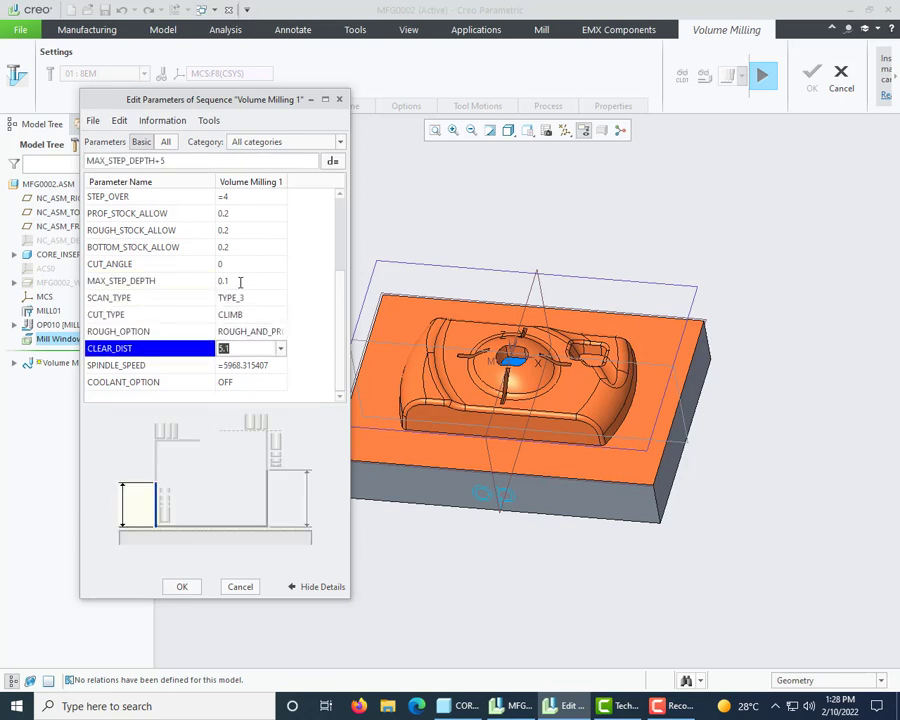
pyautogui.write('10')
pyautogui.press('Down')
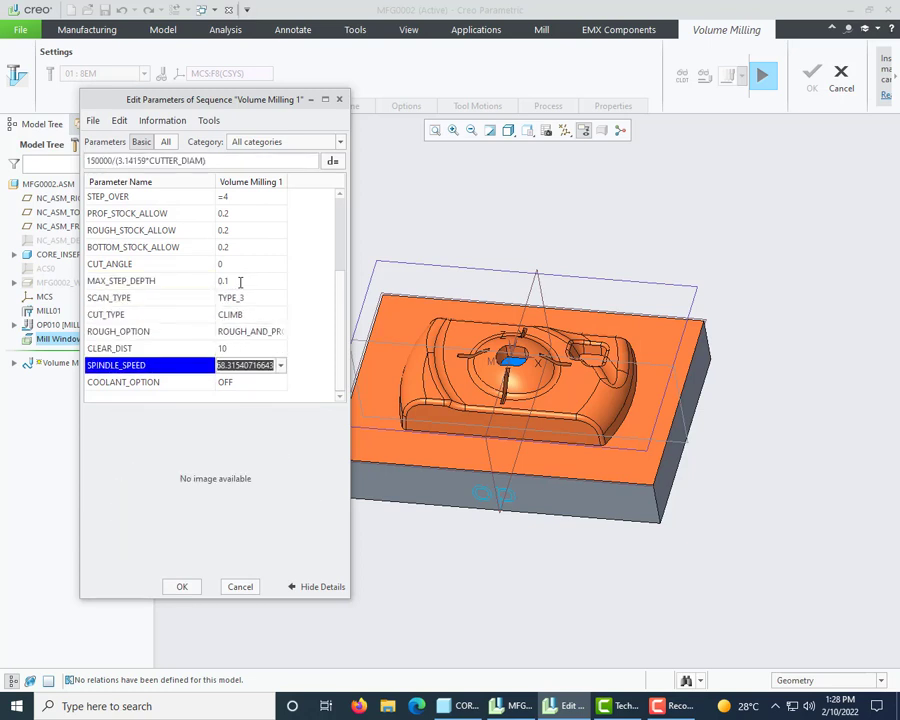
pyautogui.write('3200')
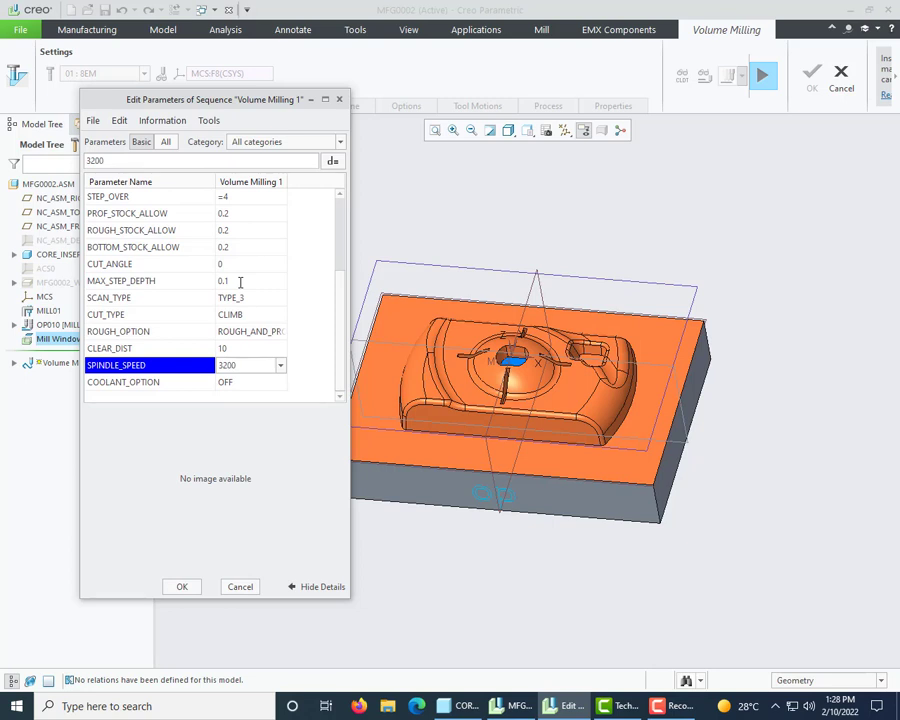
pyautogui.click(182, 588)
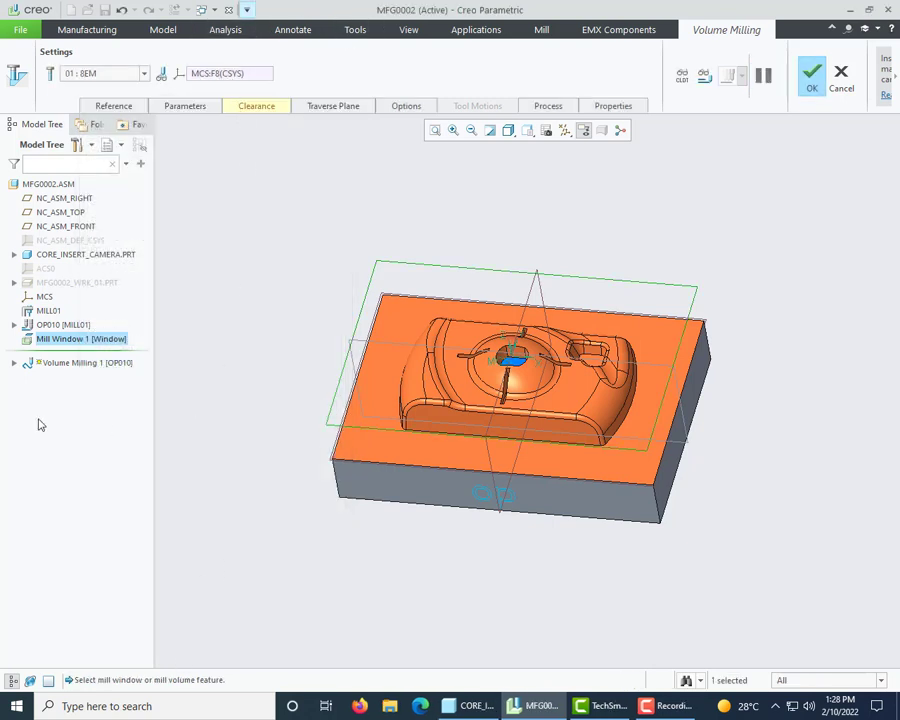
# Show the hidden workpiece MFG0002_WRK_01.PRT again around the core insert
pyautogui.rightClick(77, 283)
pyautogui.click(104, 291)
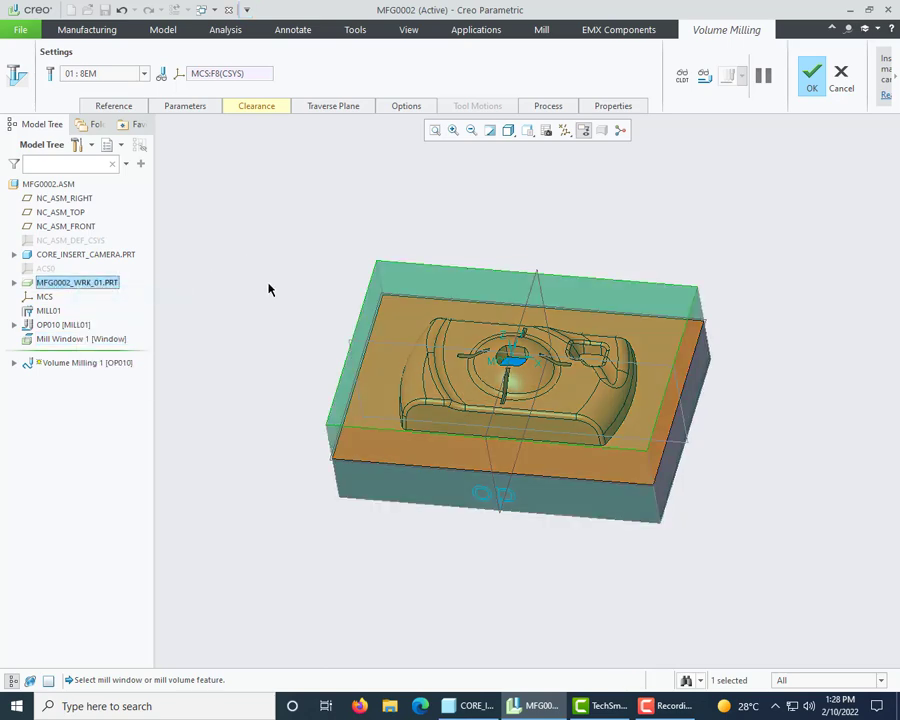
pyautogui.moveTo(268, 286)
pyautogui.mouseDown(button='middle')
pyautogui.moveTo(315, 253)
pyautogui.moveTo(222, 274)
pyautogui.mouseUp(button='middle')
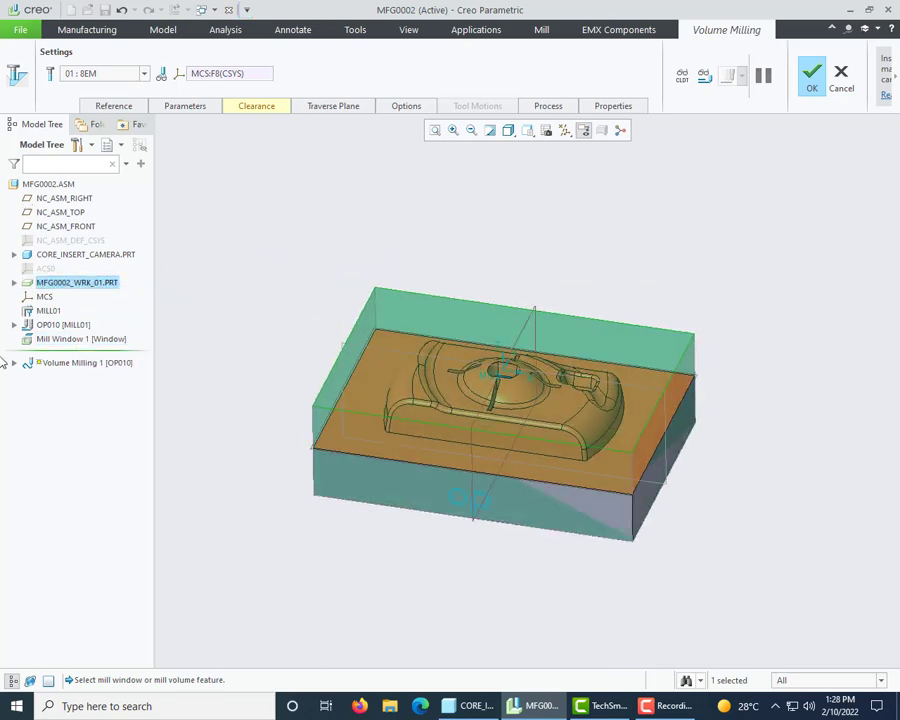
# Define the retract plane from the workpiece's top face with an offset of 10 and check its height above the stock
pyautogui.click(264, 107)
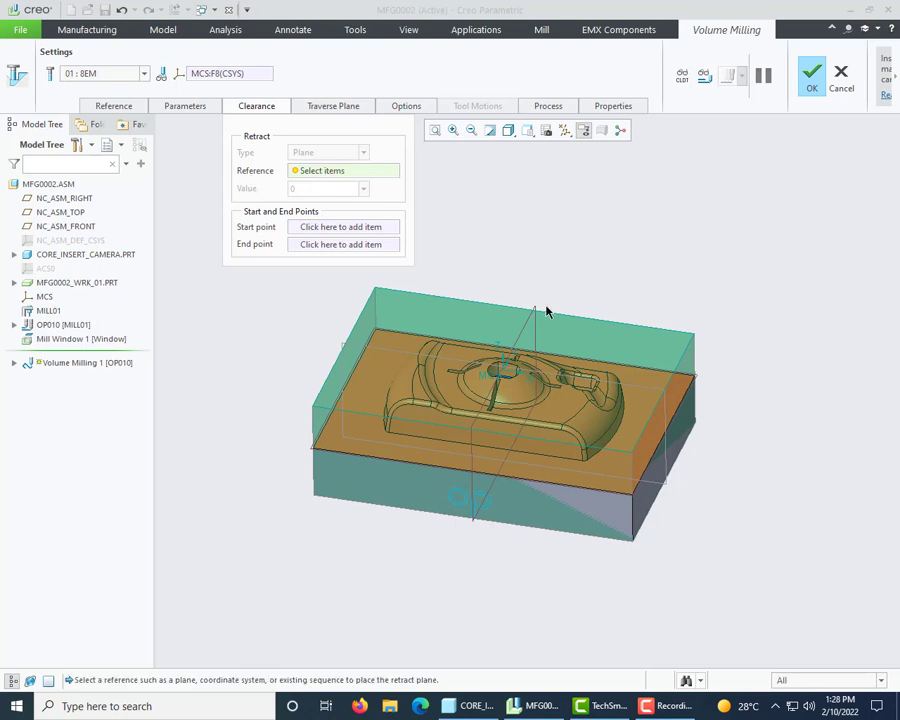
pyautogui.click(482, 338)
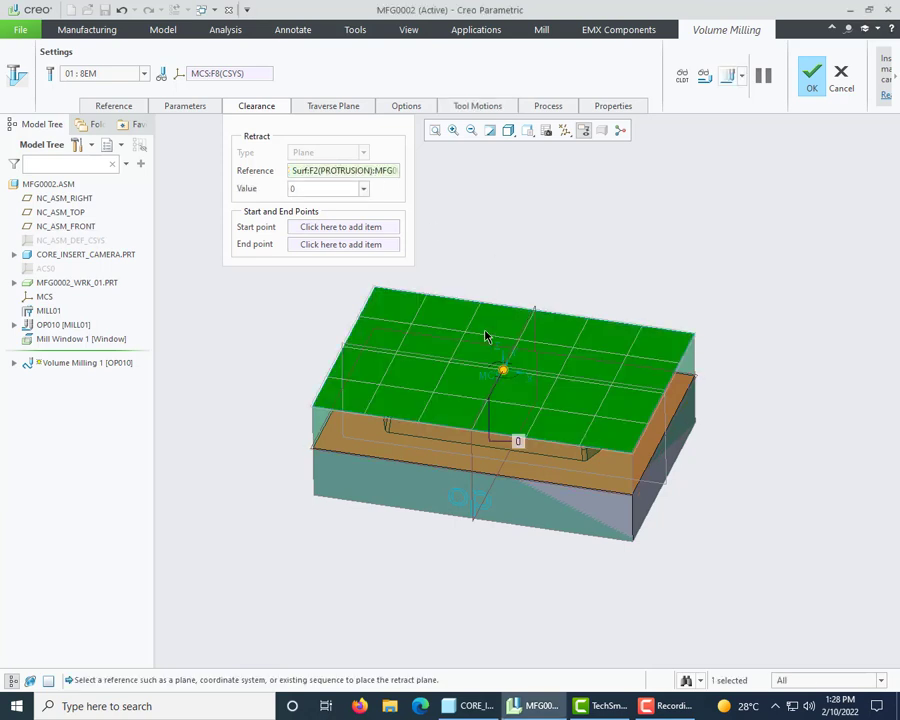
pyautogui.doubleClick(321, 191)
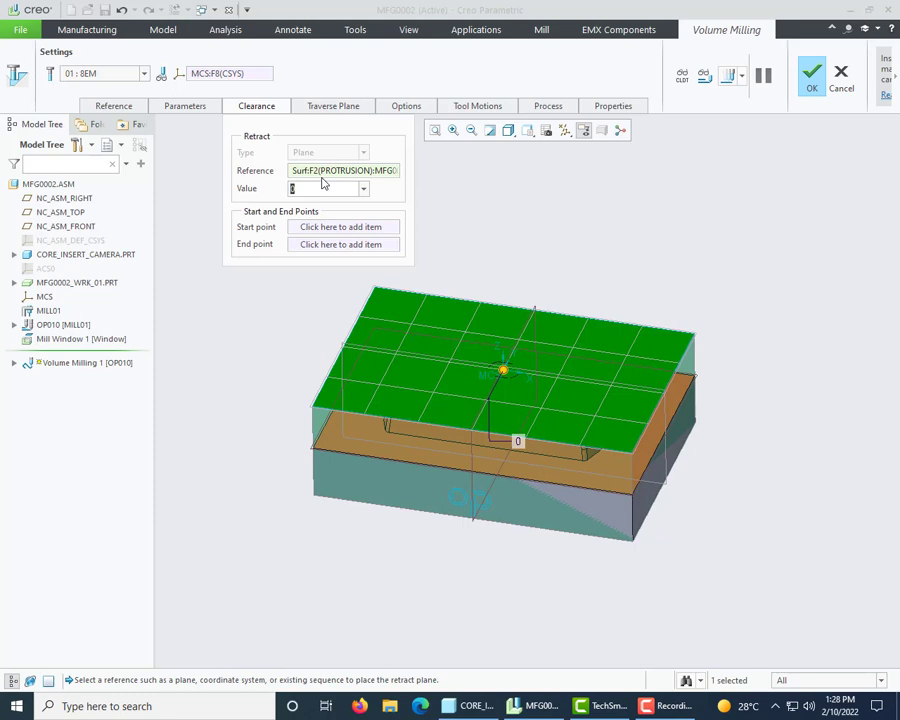
pyautogui.write('10')
pyautogui.press('Return')
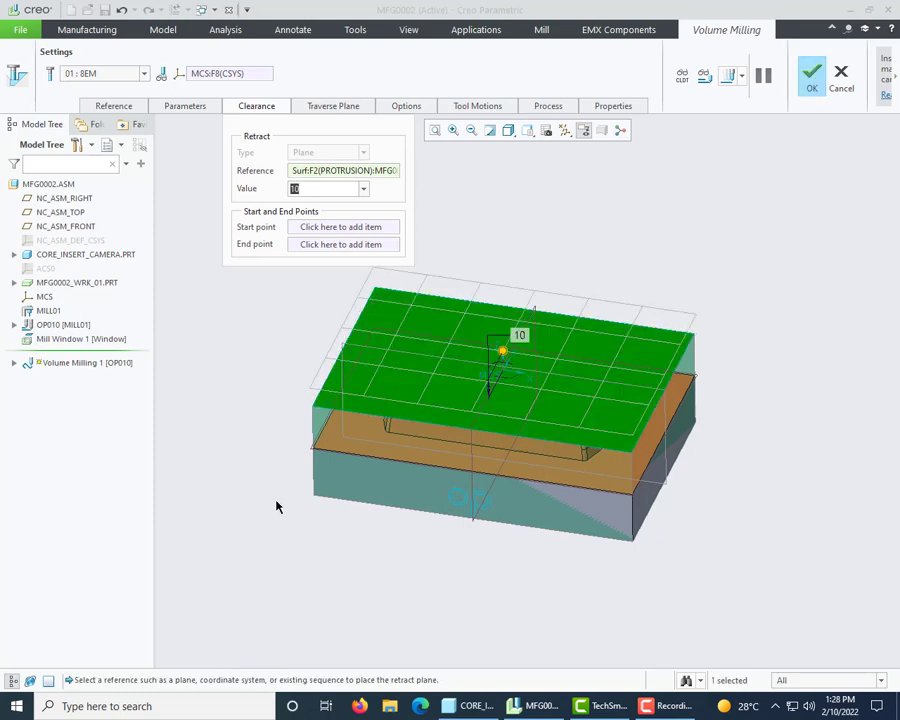
pyautogui.moveTo(278, 507); pyautogui.dragTo(309, 376, button='middle')
pyautogui.scroll(4, 310, 377)
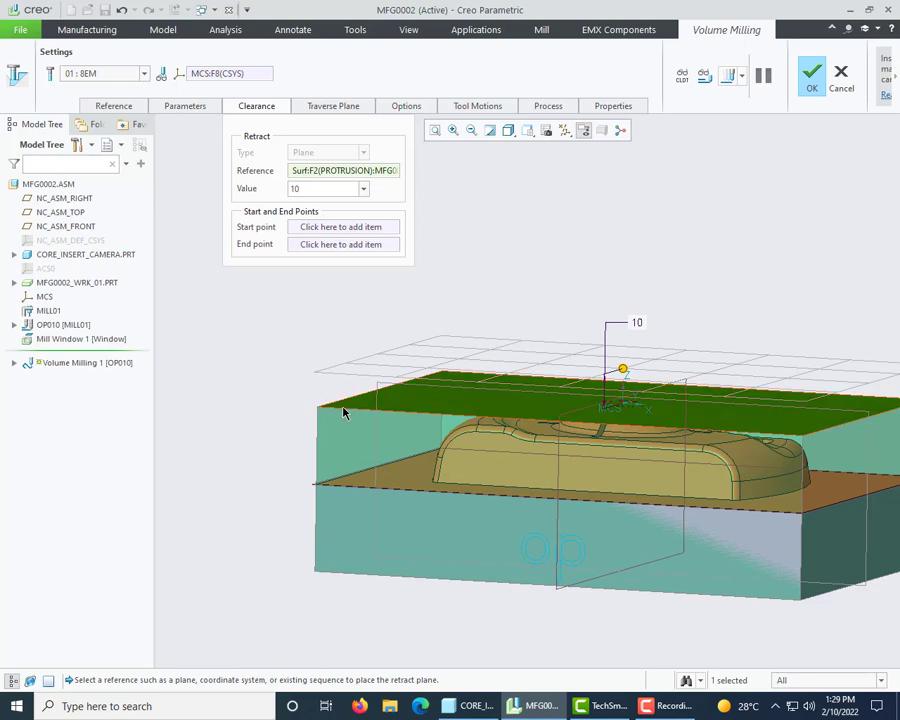
# Review the sequence parameters and the retract plane's clearance above the workpiece's top face
pyautogui.scroll(3, 336, 389)
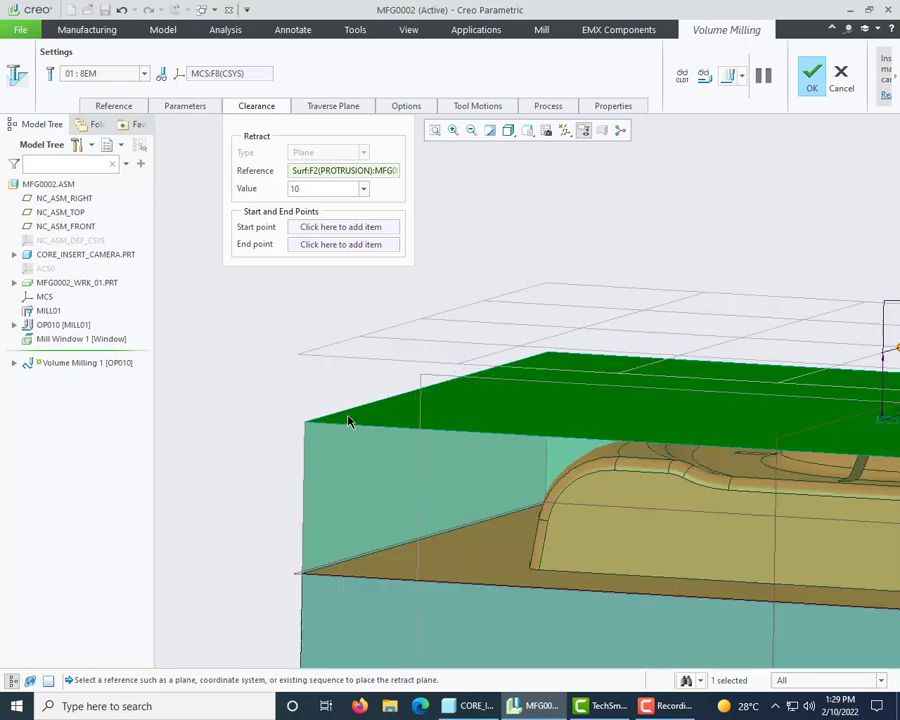
pyautogui.click(186, 106)
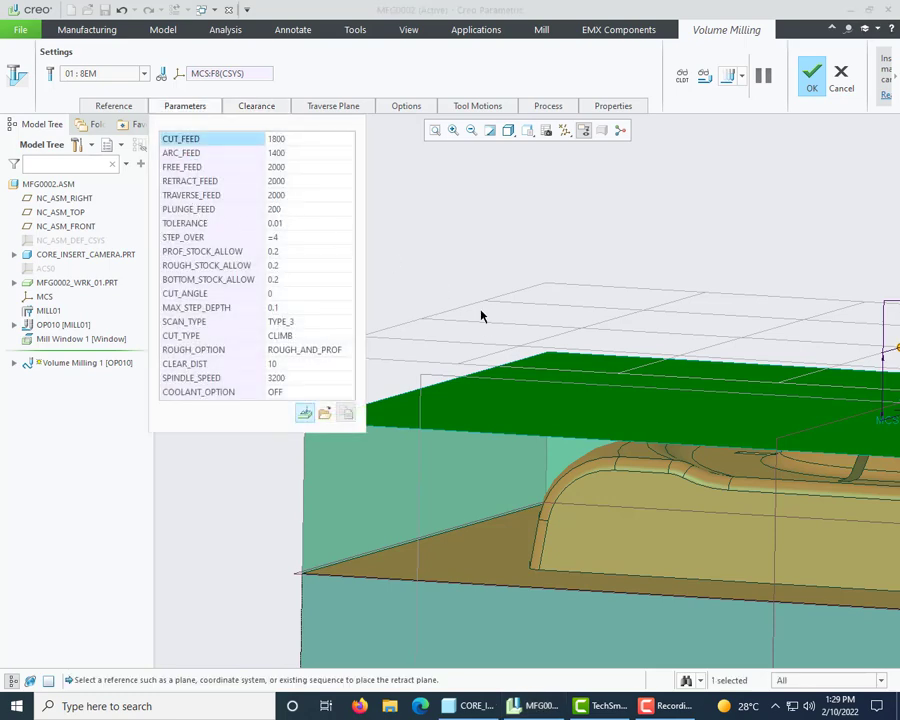
pyautogui.scroll(-3, 481, 316)
pyautogui.click(262, 106)
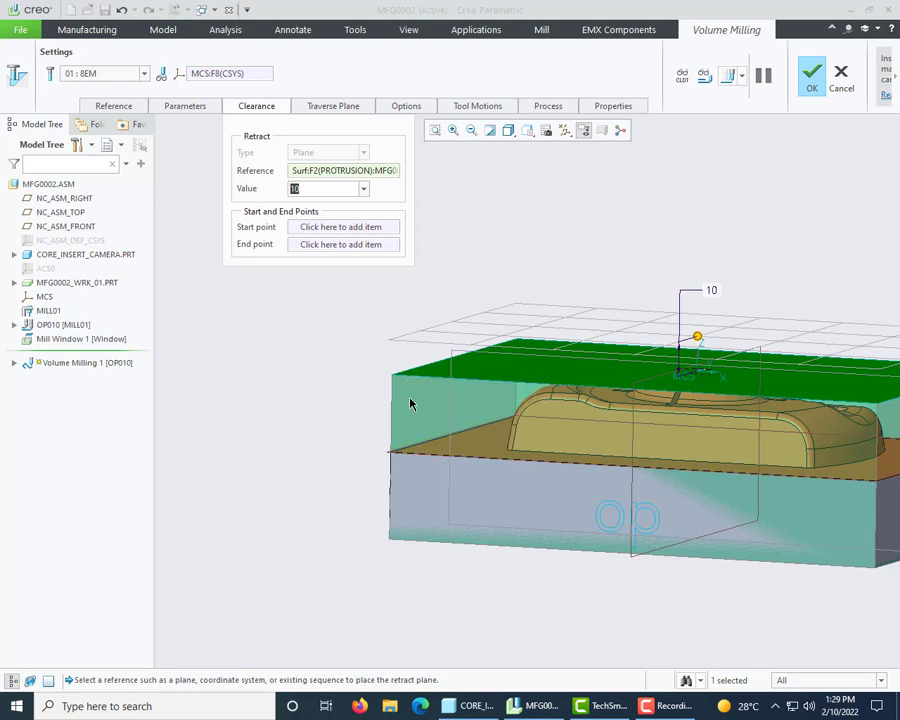
pyautogui.scroll(3, 462, 374)
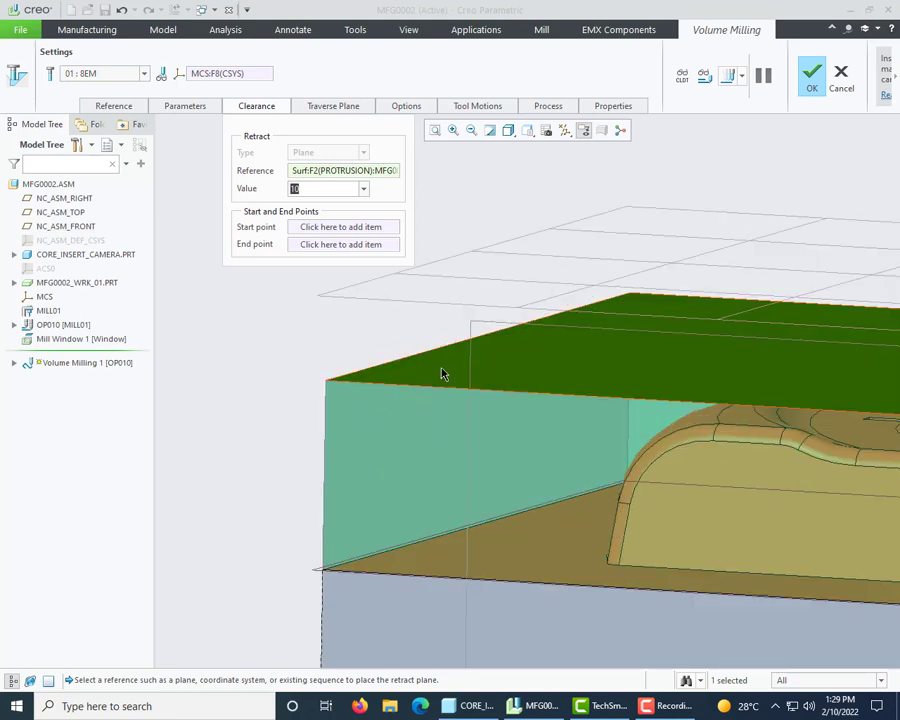
pyautogui.scroll(-4, 443, 374)
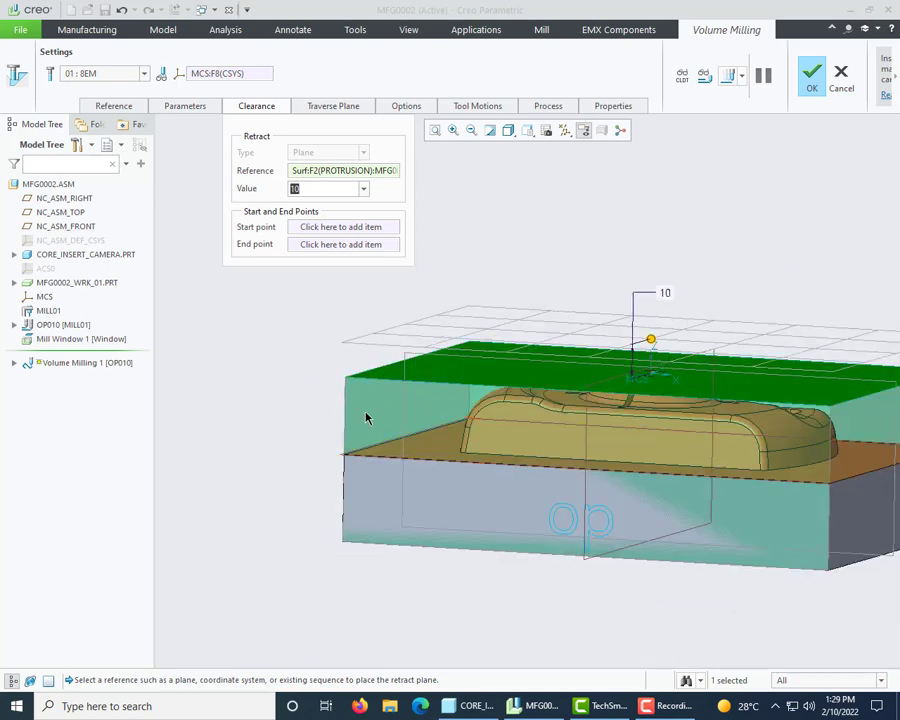
pyautogui.scroll(3, 364, 402)
pyautogui.scroll(-3, 366, 331)
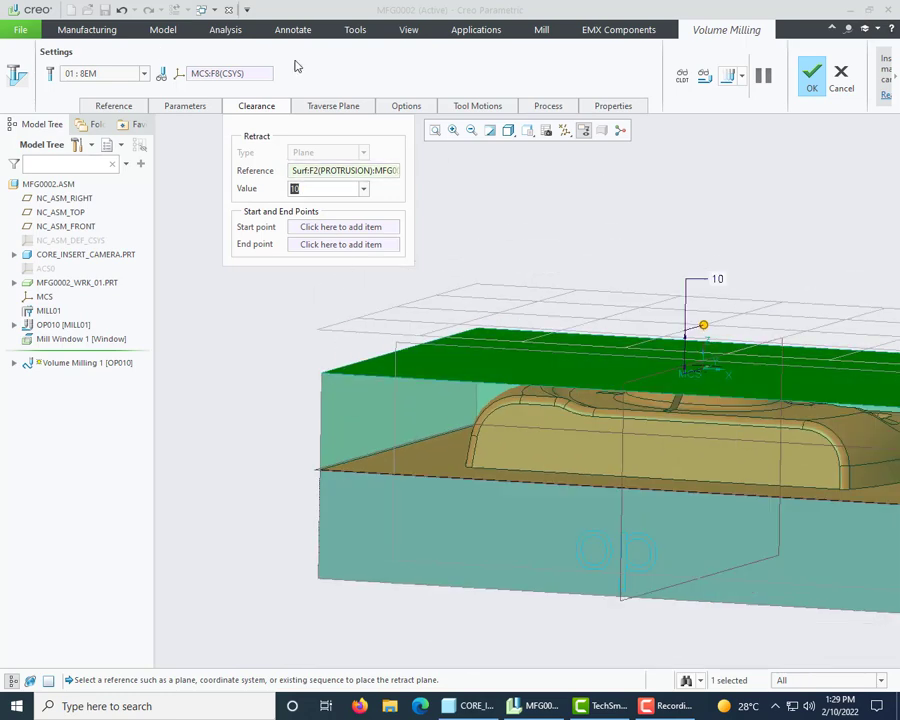
# Compute the volume milling toolpath and play the tool motion forward at the slowest display speed
pyautogui.click(729, 83)
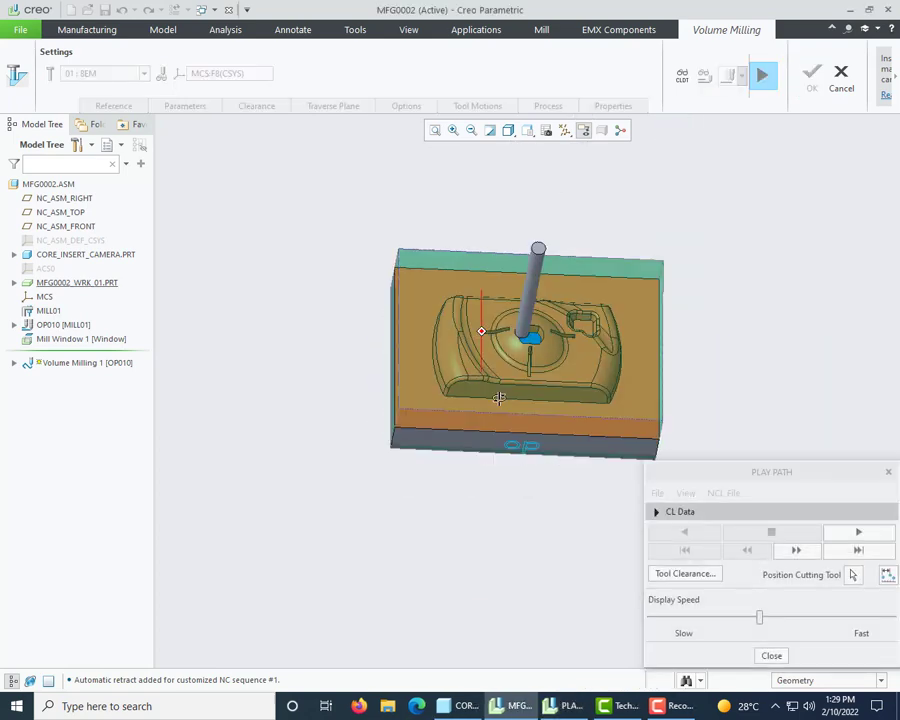
pyautogui.moveTo(478, 346); pyautogui.dragTo(527, 320, button='middle')
pyautogui.scroll(-5, 519, 330)
pyautogui.scroll(5, 527, 320)
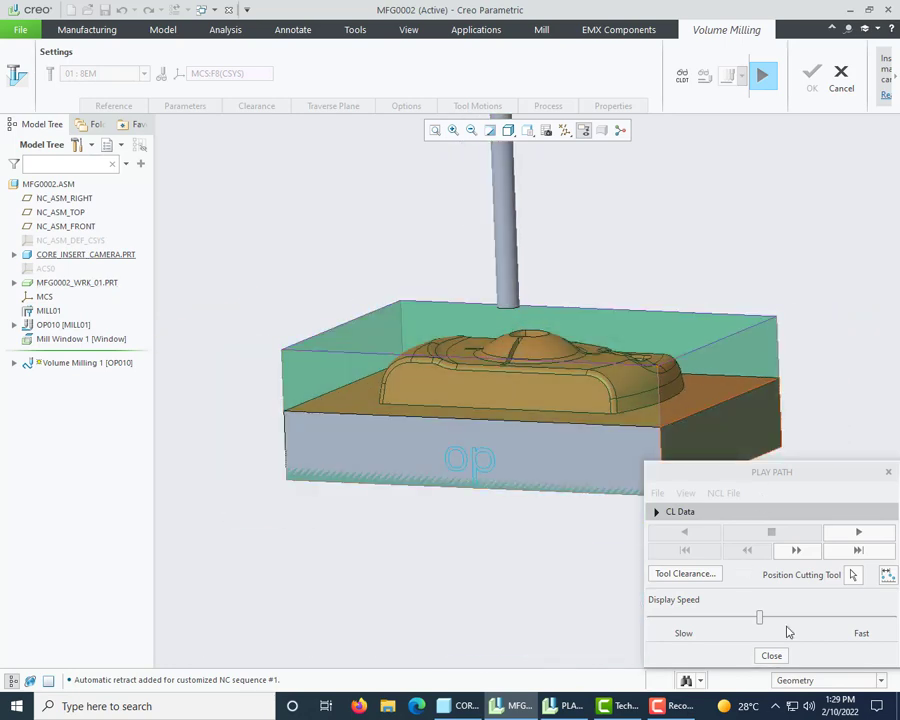
pyautogui.moveTo(760, 624); pyautogui.dragTo(500, 577)
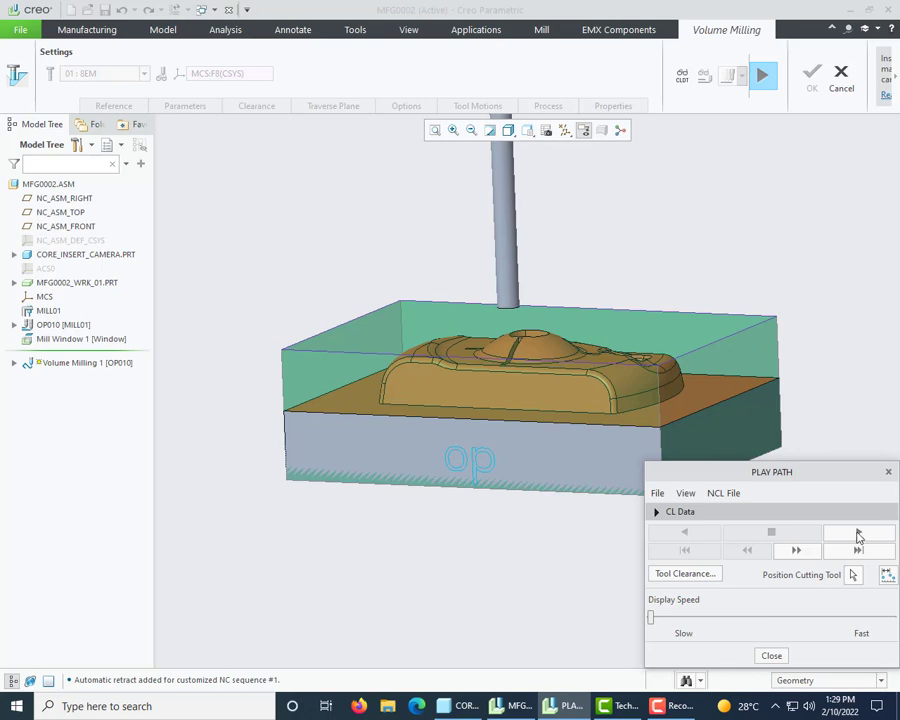
pyautogui.click(858, 537)
pyautogui.moveTo(470, 432); pyautogui.dragTo(462, 462, button='middle')
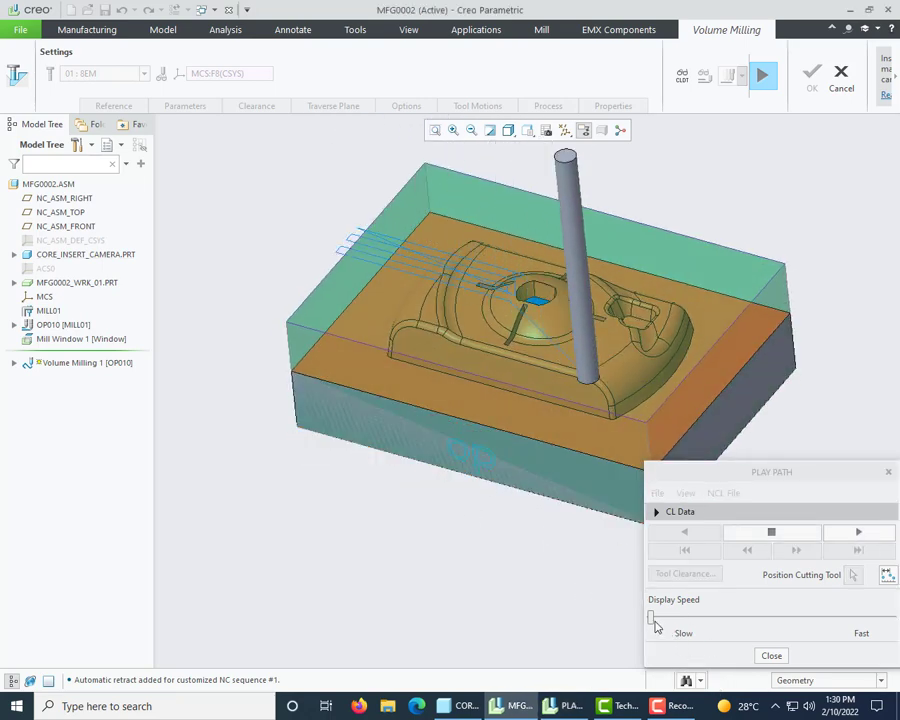
# Speed up the playback, examine the cutting passes around the core insert up close, and close the path playback
pyautogui.moveTo(655, 621); pyautogui.dragTo(814, 629)
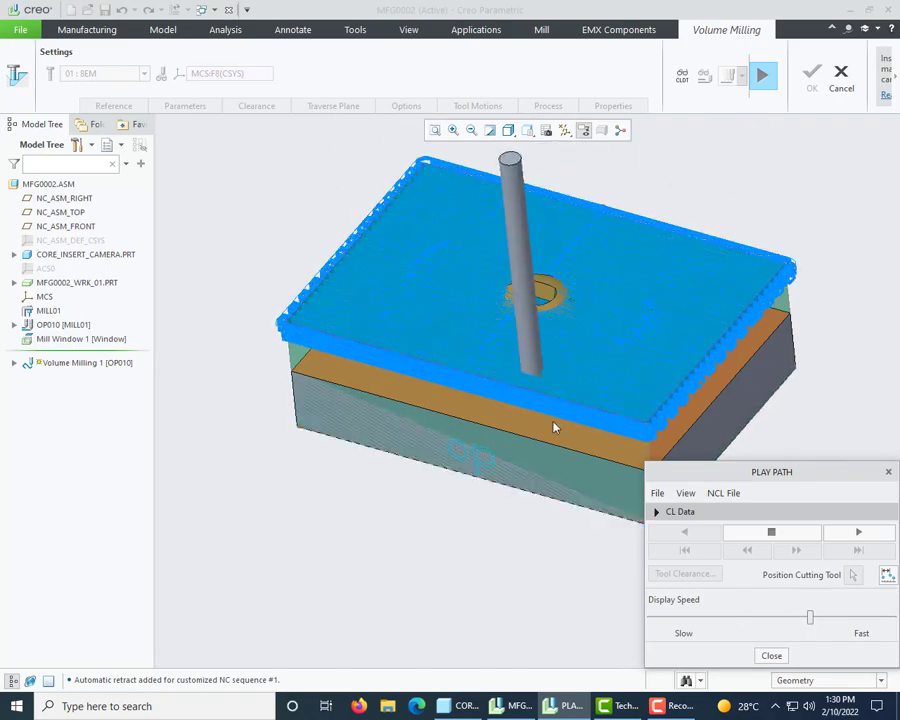
pyautogui.moveTo(553, 428)
pyautogui.mouseDown(button='middle')
pyautogui.moveTo(577, 494)
pyautogui.moveTo(556, 428)
pyautogui.moveTo(555, 436)
pyautogui.mouseUp(button='middle')
pyautogui.scroll(-4, 445, 242)
pyautogui.moveTo(463, 305); pyautogui.dragTo(430, 311, button='middle')
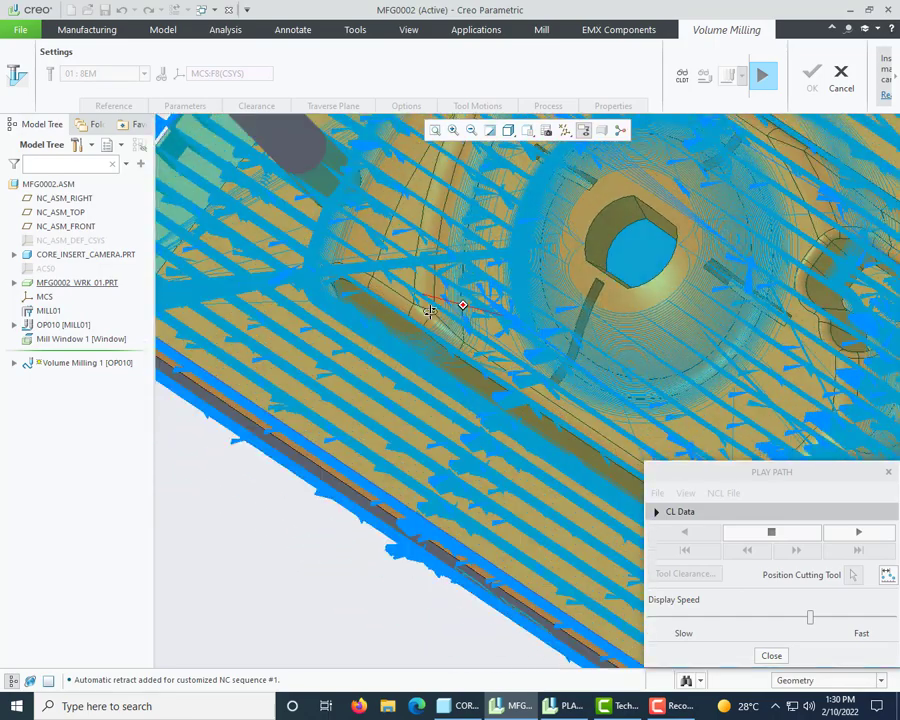
pyautogui.scroll(6, 444, 279)
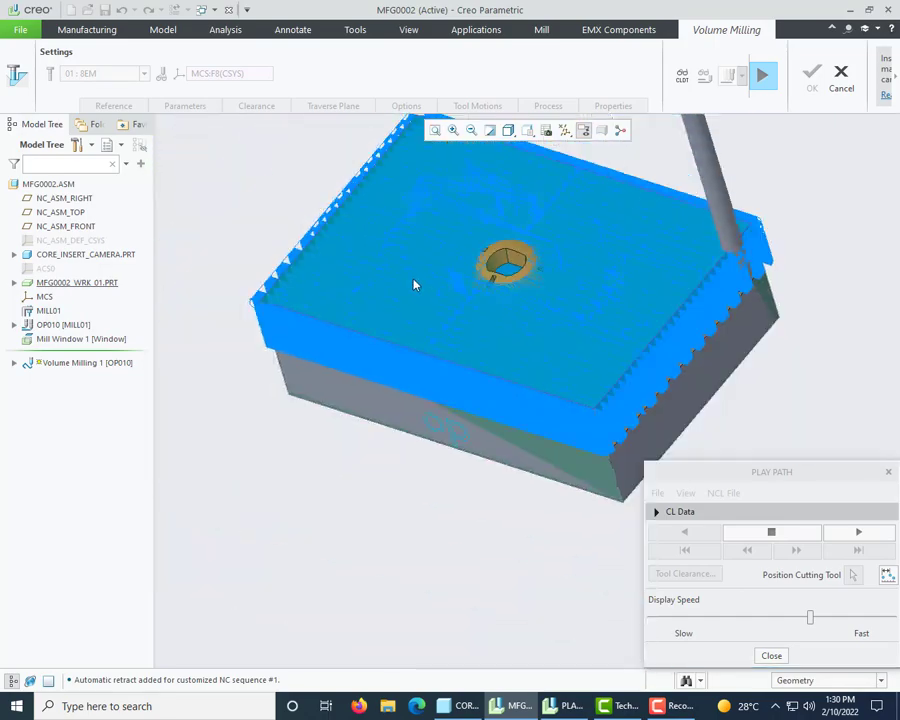
pyautogui.scroll(3, 414, 285)
pyautogui.moveTo(428, 293); pyautogui.dragTo(433, 243, button='middle')
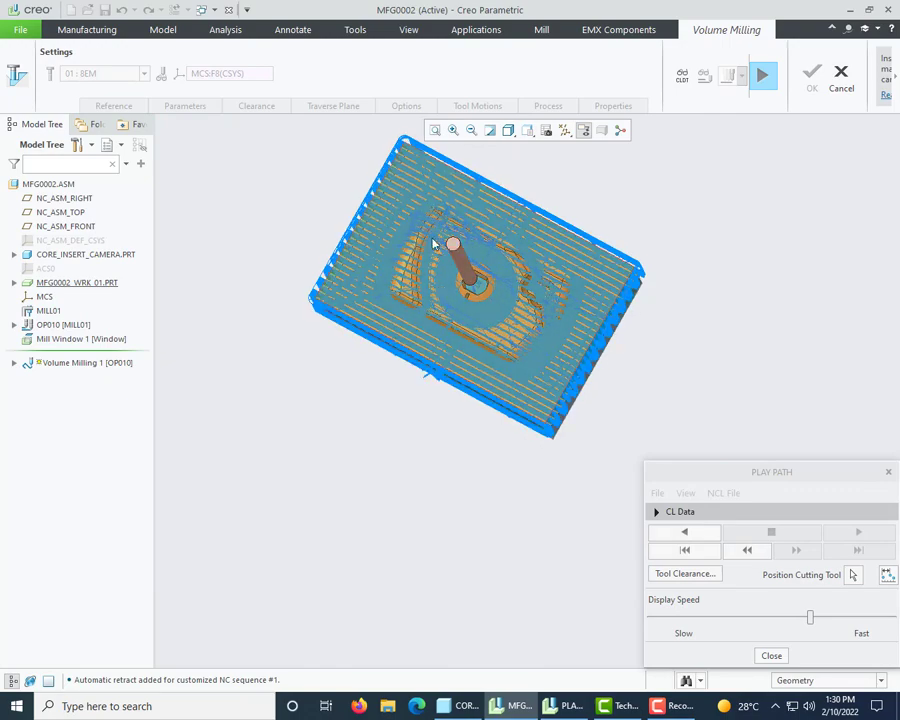
pyautogui.scroll(-5, 433, 232)
pyautogui.moveTo(410, 295); pyautogui.dragTo(421, 262, button='middle')
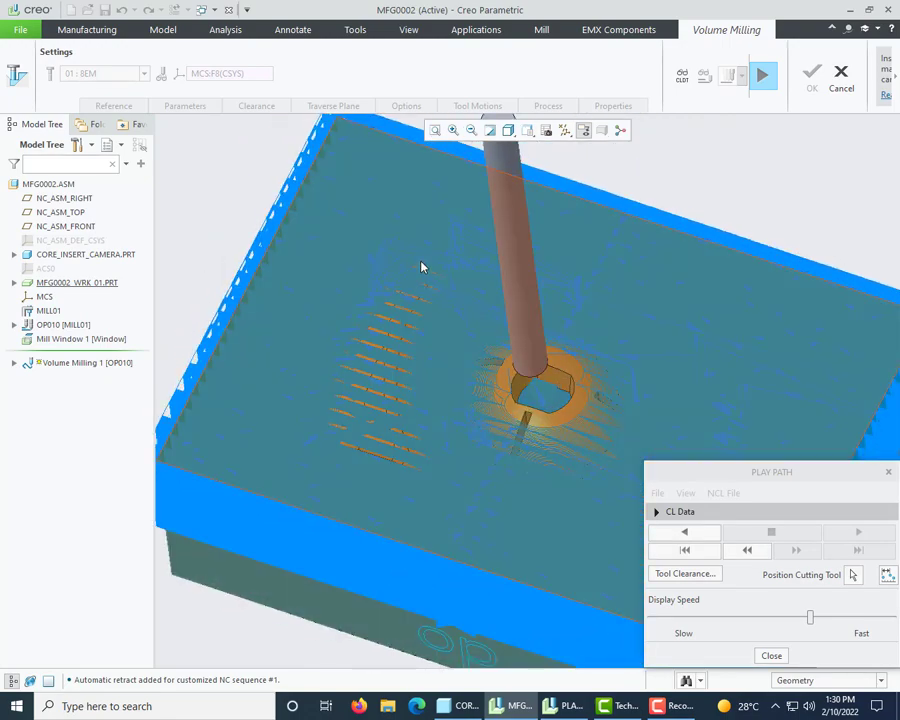
pyautogui.scroll(5, 421, 267)
pyautogui.click(780, 656)
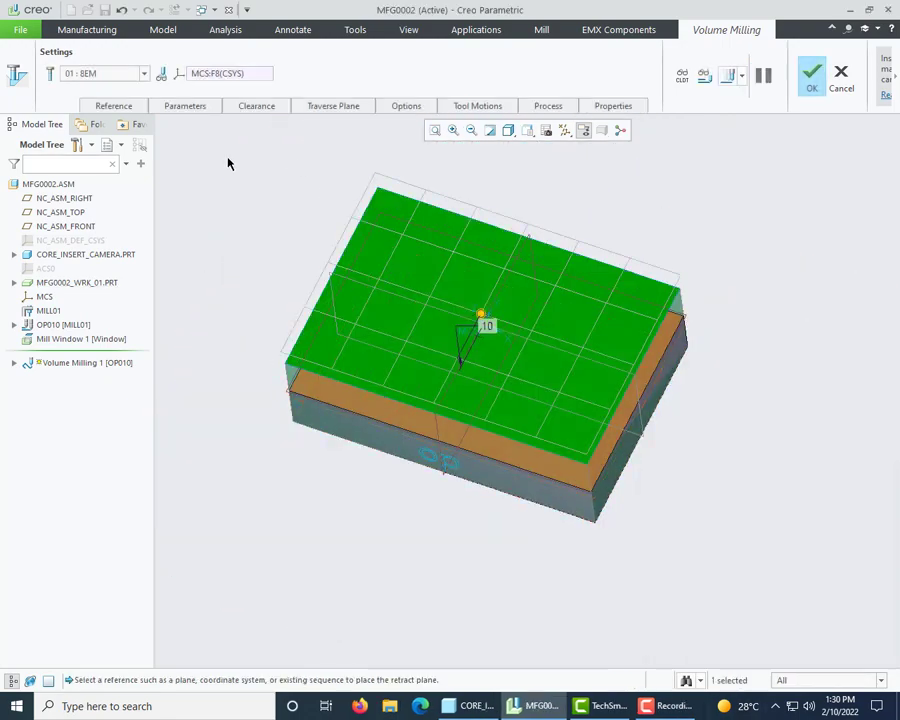
# Change the sequence's SCAN_TYPE parameter to TYPE_SPIRAL
pyautogui.click(185, 110)
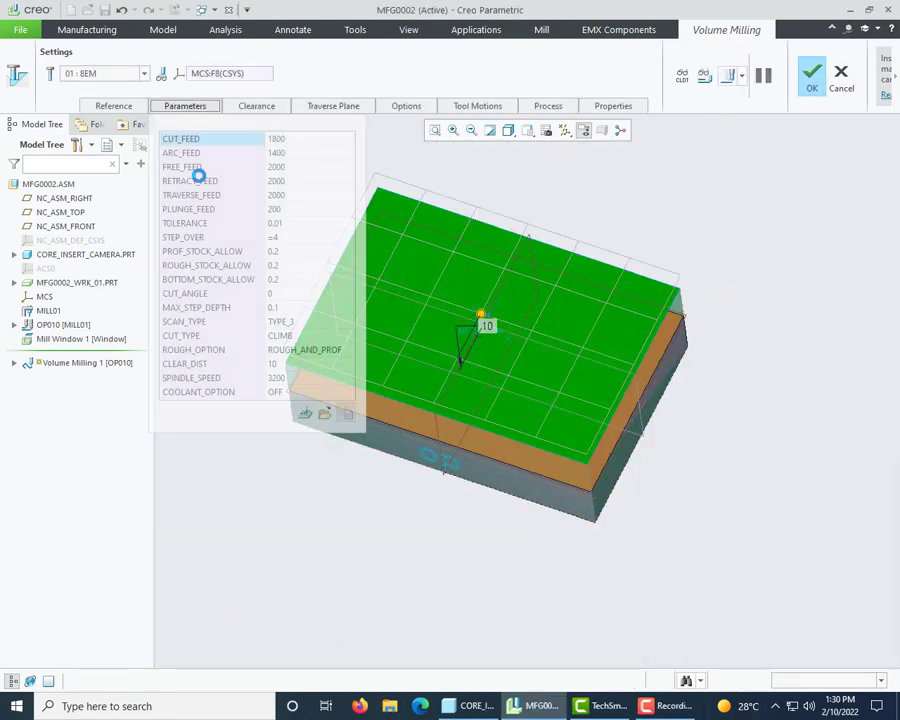
pyautogui.click(335, 336)
pyautogui.click(330, 321)
pyautogui.click(347, 321)
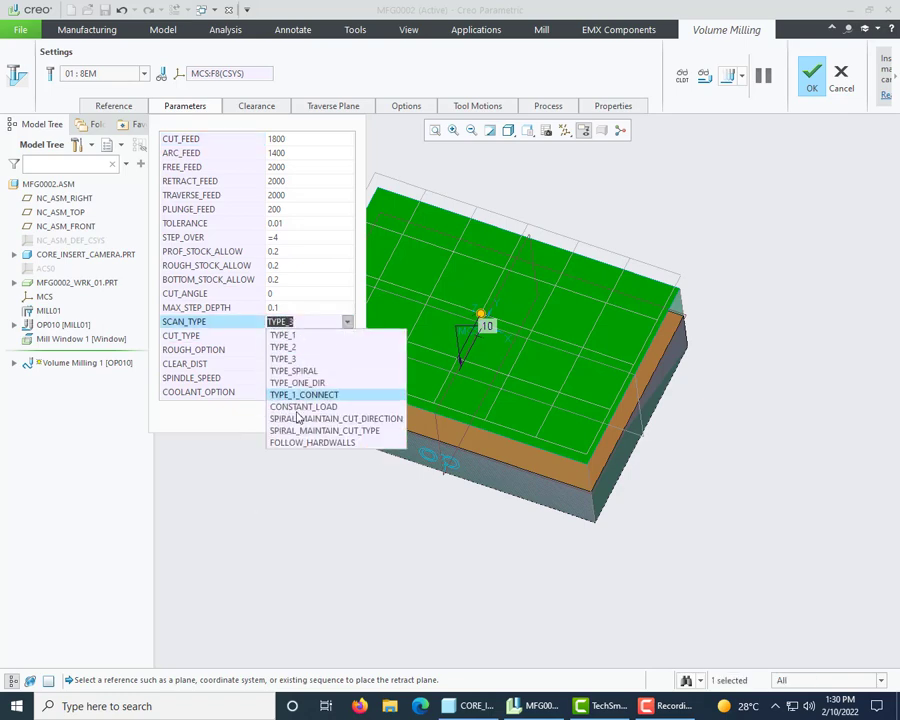
pyautogui.click(324, 371)
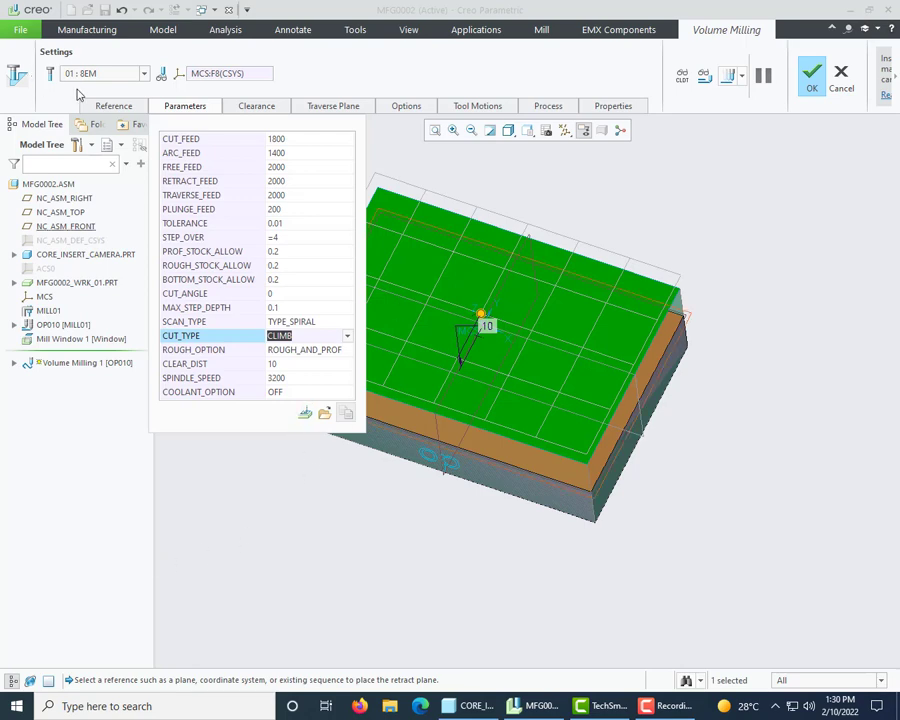
# Define the approach walls with a one-by-one chain of all four mill window edges around the workpiece's top
pyautogui.click(110, 104)
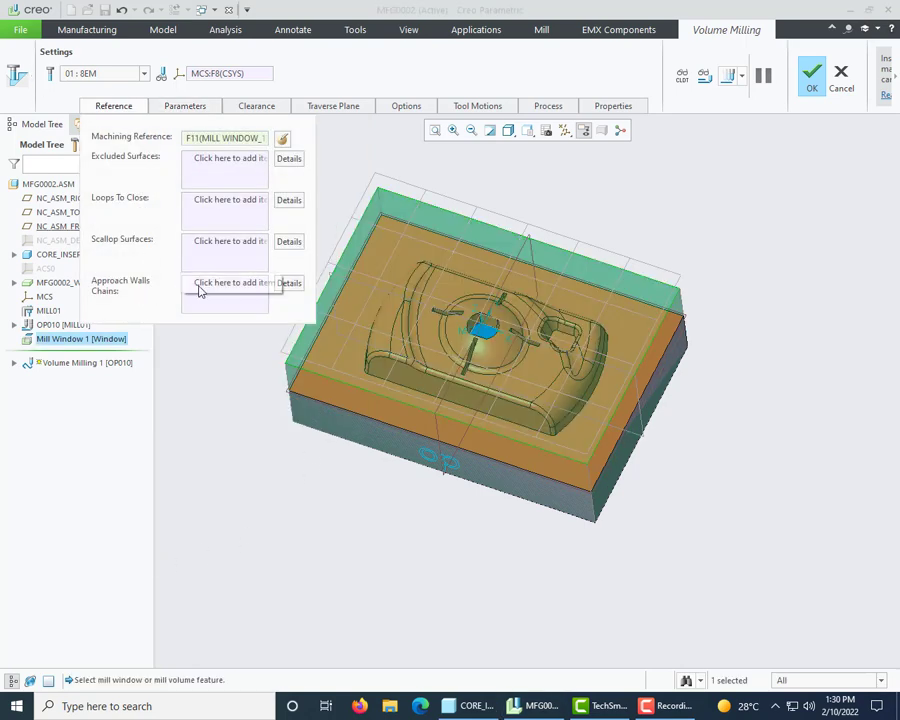
pyautogui.click(203, 291)
pyautogui.moveTo(233, 361); pyautogui.dragTo(268, 378, button='middle')
pyautogui.scroll(-5, 268, 378)
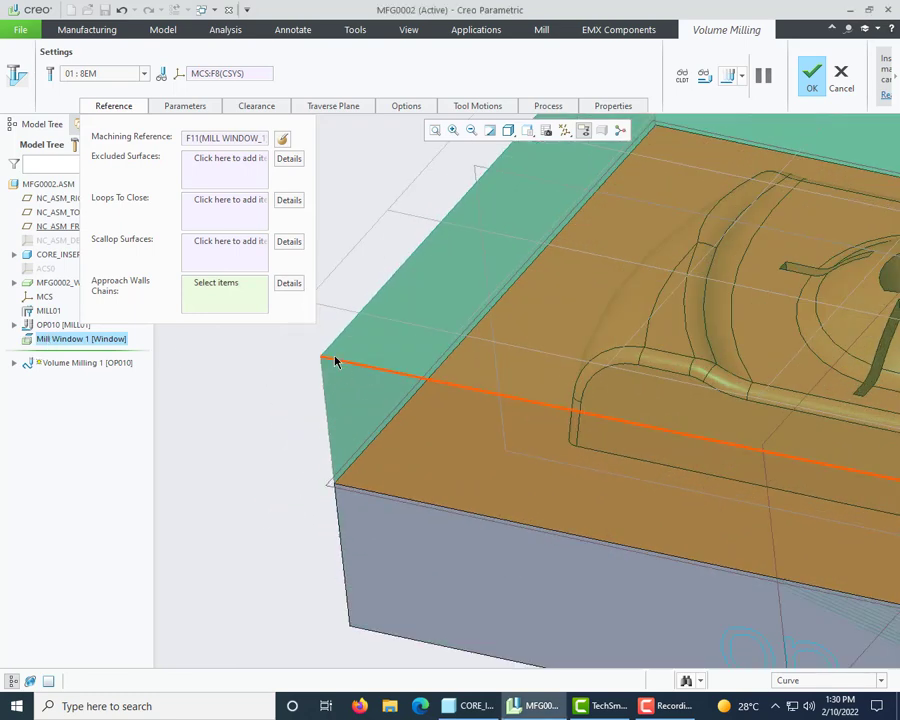
pyautogui.click(337, 361)
pyautogui.scroll(5, 344, 462)
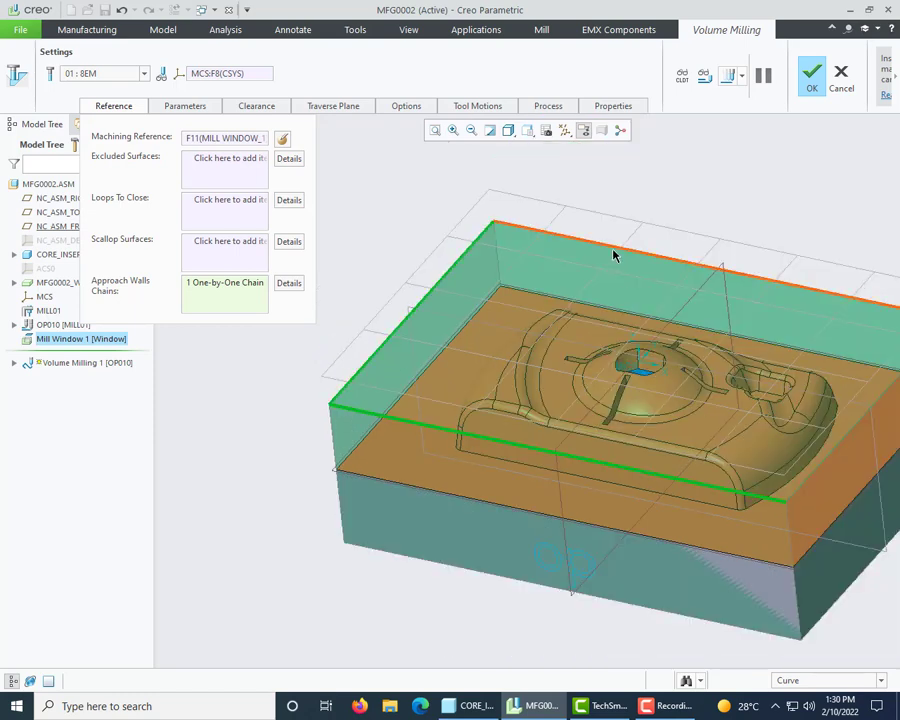
pyautogui.scroll(5, 677, 356)
pyautogui.scroll(-3, 640, 371)
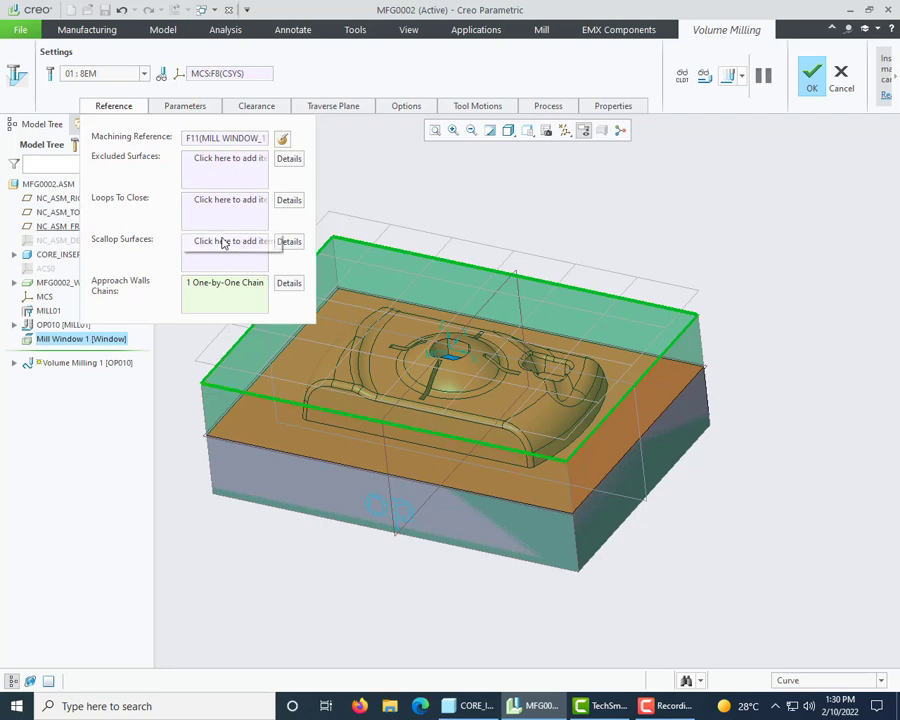
# Recompute the toolpath with the spiral scan and approach walls, and play it from the start at the slowest speed
pyautogui.click(730, 76)
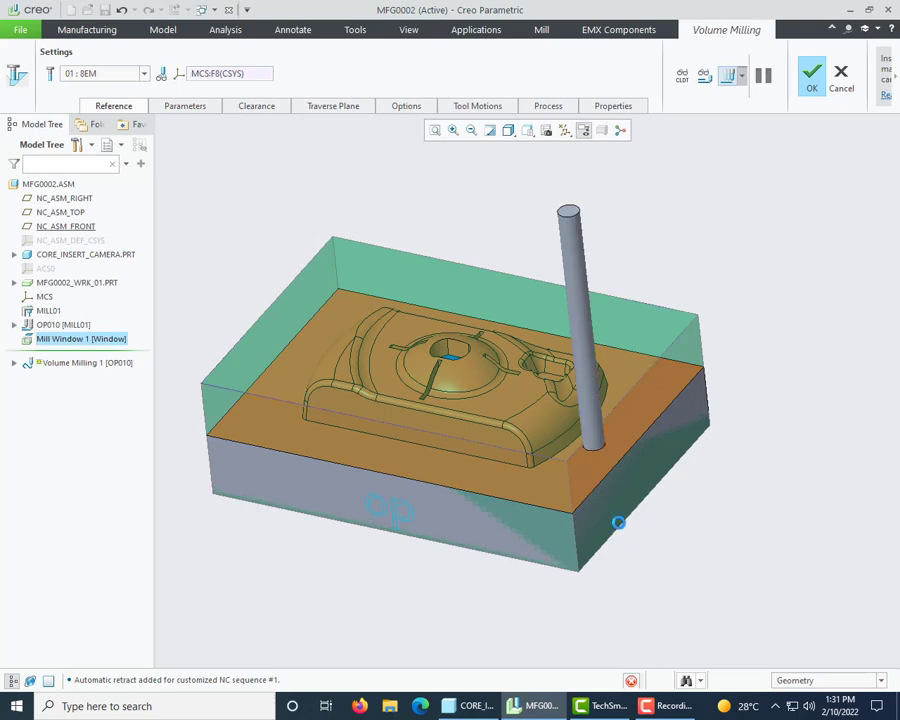
pyautogui.moveTo(609, 519)
pyautogui.mouseDown(button='middle')
pyautogui.moveTo(631, 499)
pyautogui.moveTo(622, 505)
pyautogui.mouseUp(button='middle')
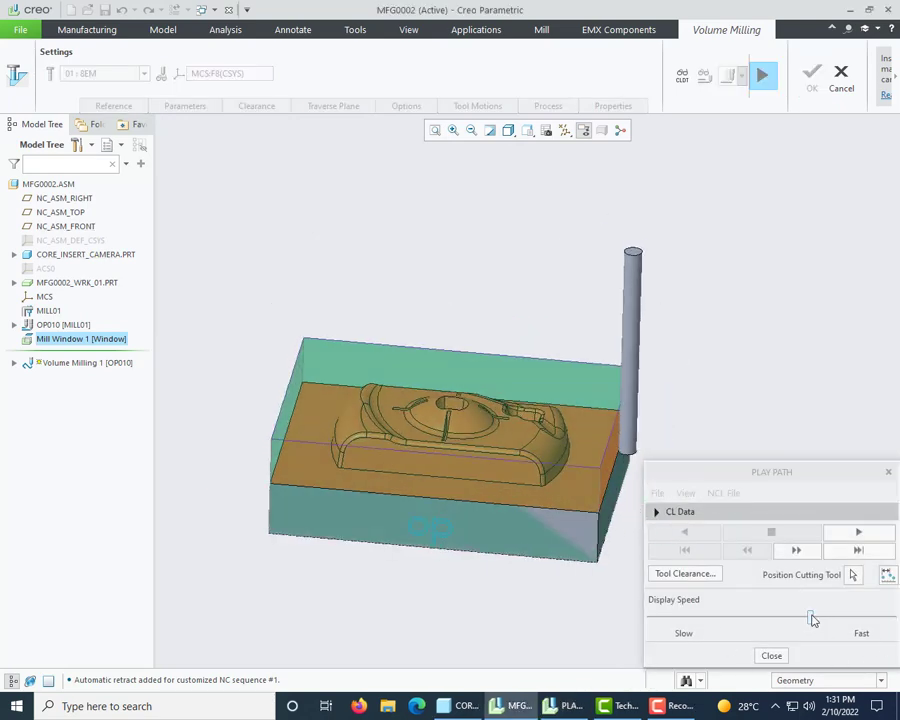
pyautogui.moveTo(812, 620); pyautogui.dragTo(593, 623)
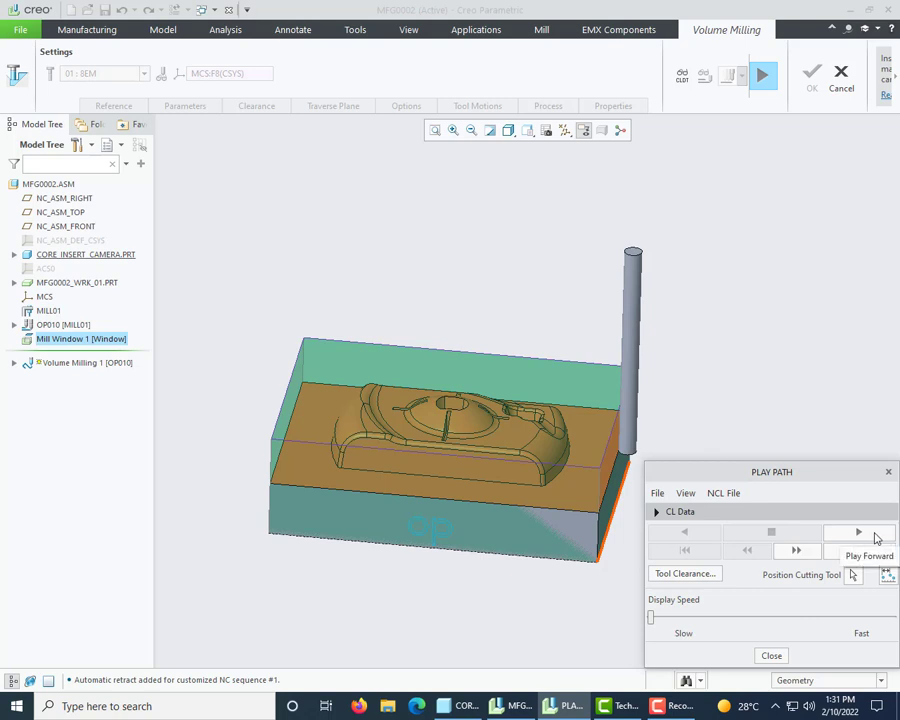
pyautogui.click(858, 533)
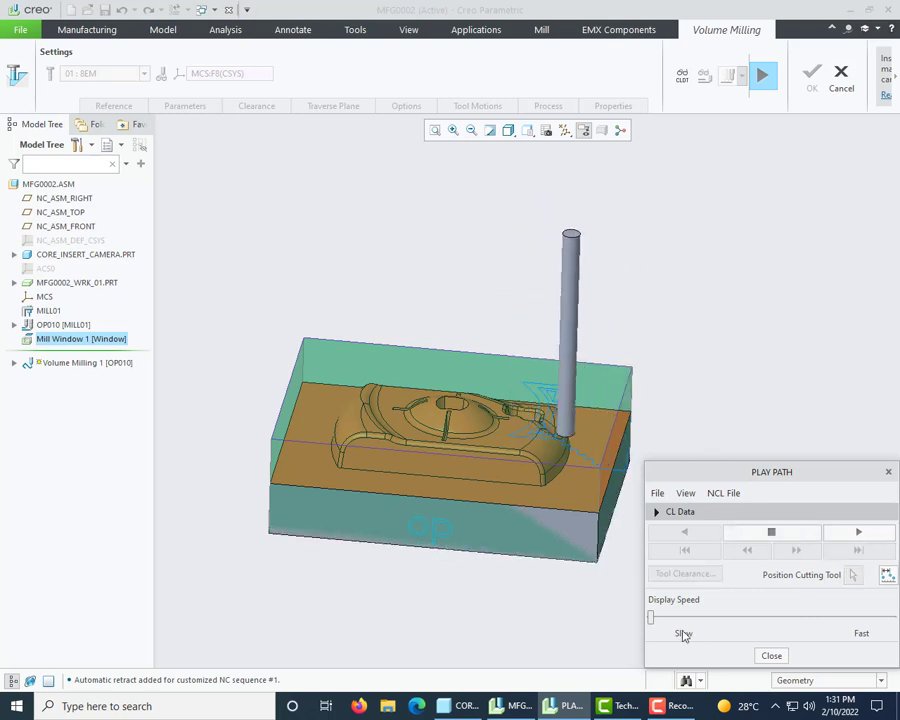
# Raise the playback to a medium speed and examine the tool passes at the workpiece's corners and outer edges
pyautogui.moveTo(651, 621); pyautogui.dragTo(776, 619)
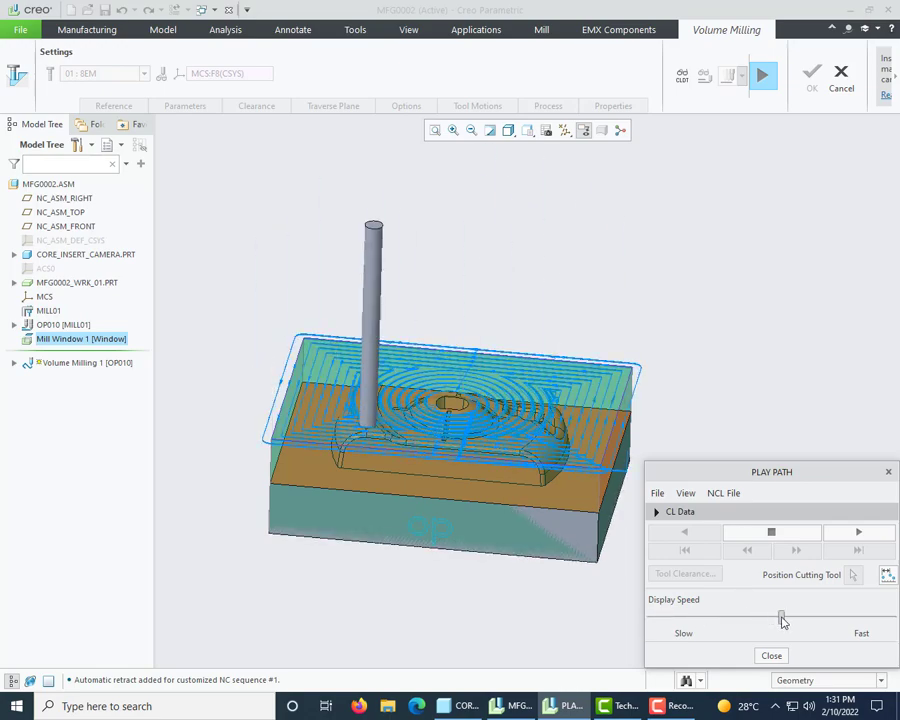
pyautogui.moveTo(451, 503); pyautogui.dragTo(452, 538, button='middle')
pyautogui.scroll(-4, 239, 237)
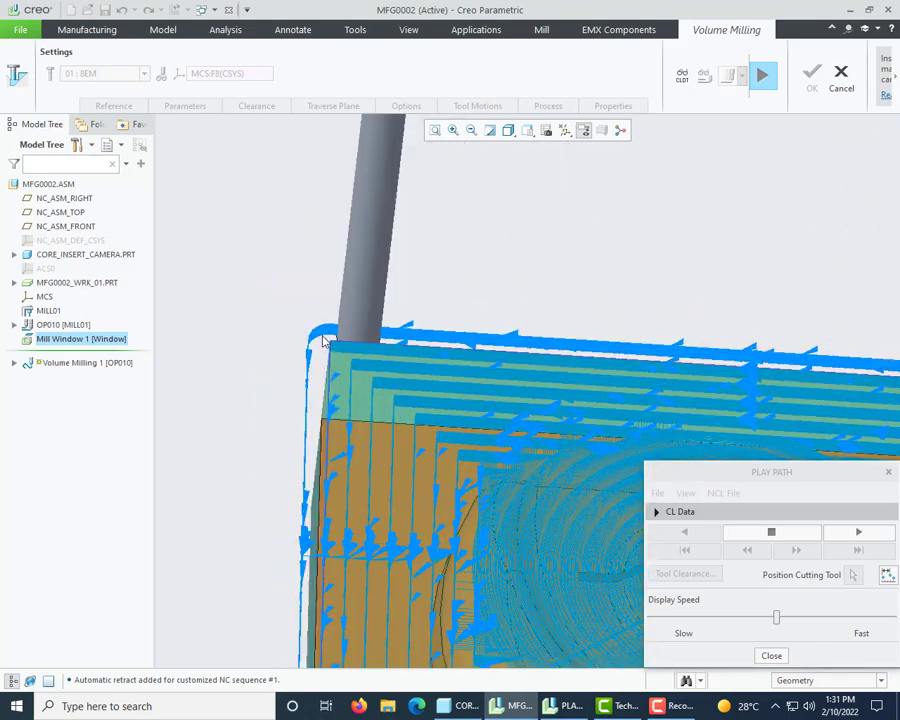
pyautogui.scroll(4, 321, 341)
pyautogui.moveTo(321, 341); pyautogui.dragTo(275, 476, button='middle')
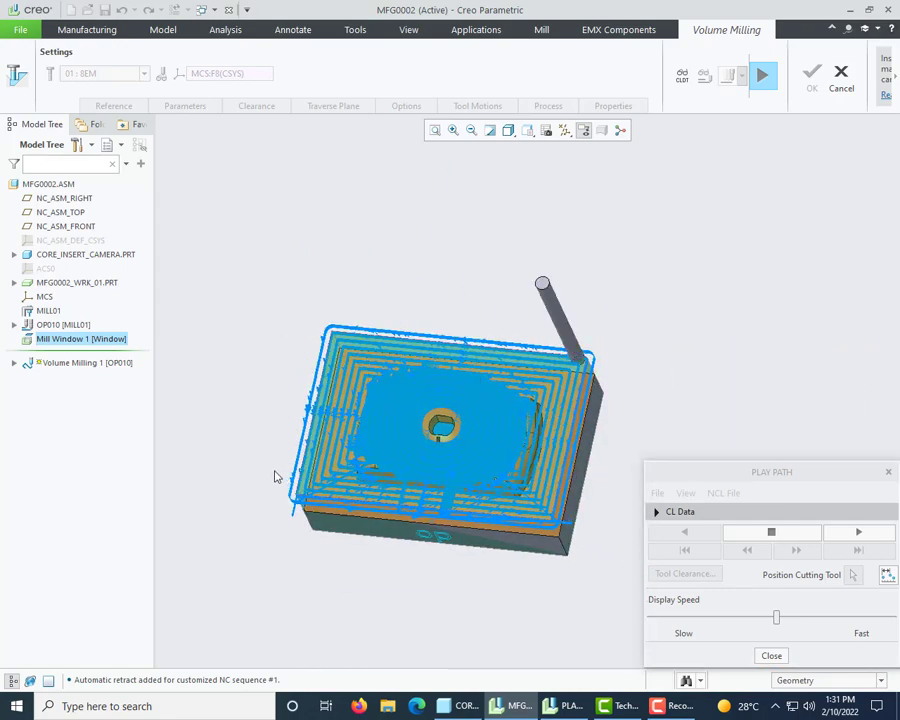
pyautogui.scroll(-5, 316, 563)
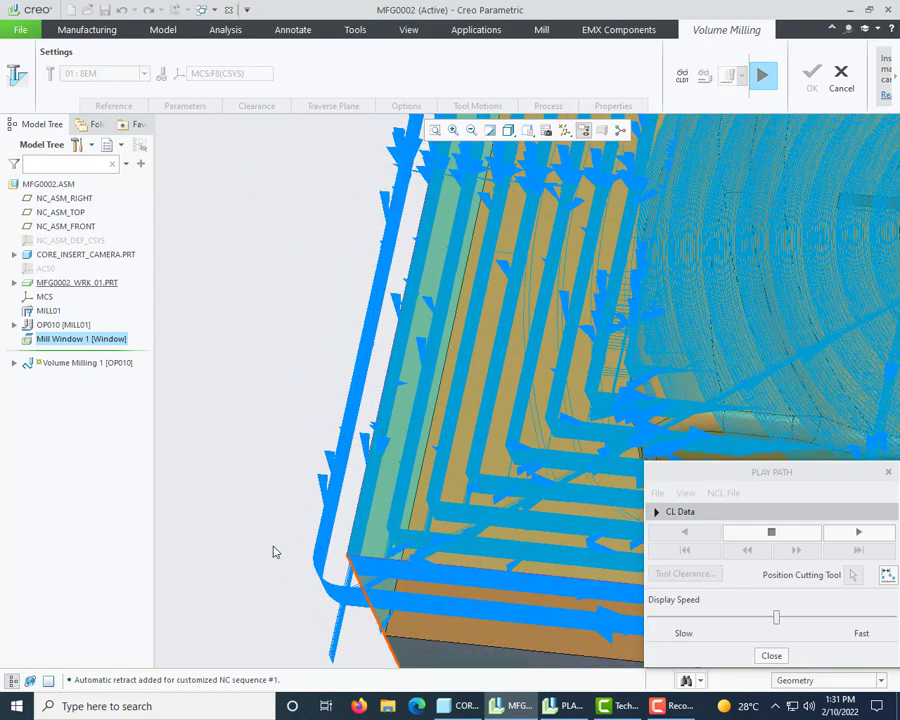
pyautogui.scroll(4, 302, 513)
pyautogui.scroll(4, 291, 492)
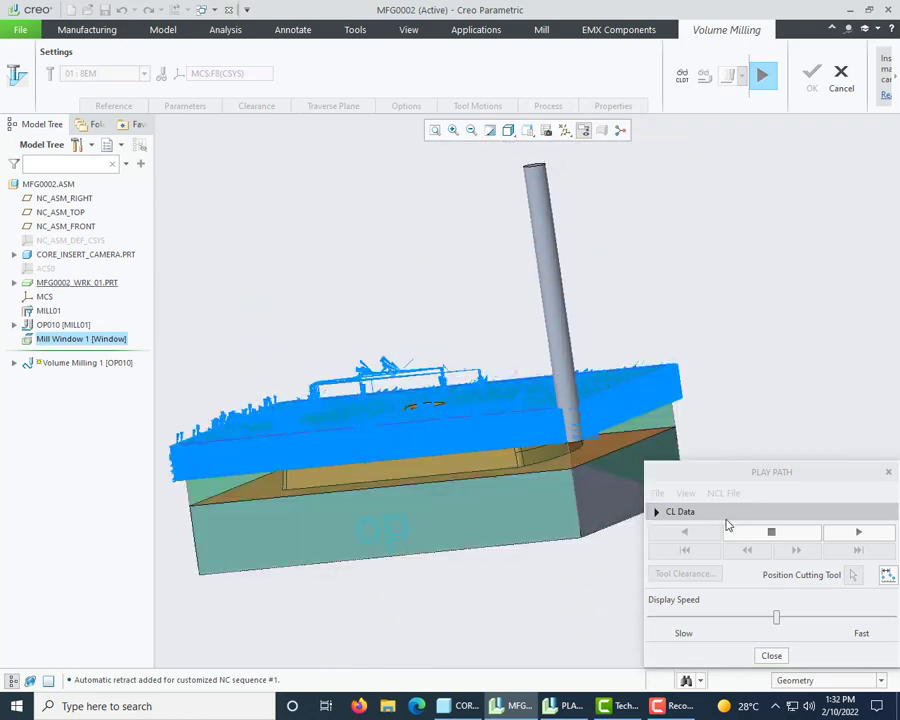
# Play the remaining toolpath at near the fastest speed and examine the completed path over the whole workpiece
pyautogui.moveTo(779, 622); pyautogui.dragTo(861, 619)
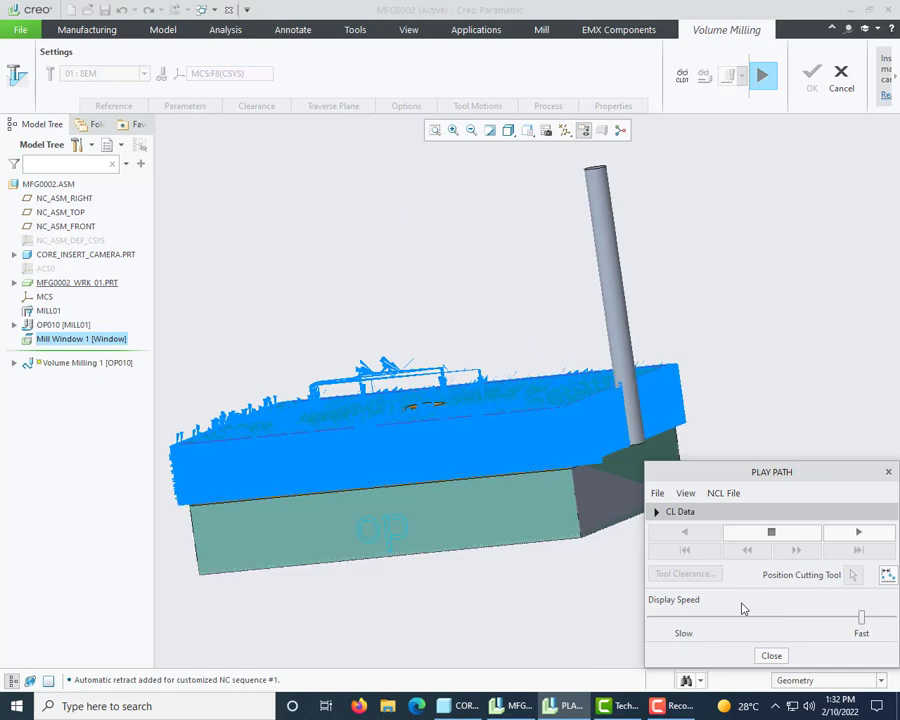
pyautogui.moveTo(579, 397); pyautogui.dragTo(587, 457, button='middle')
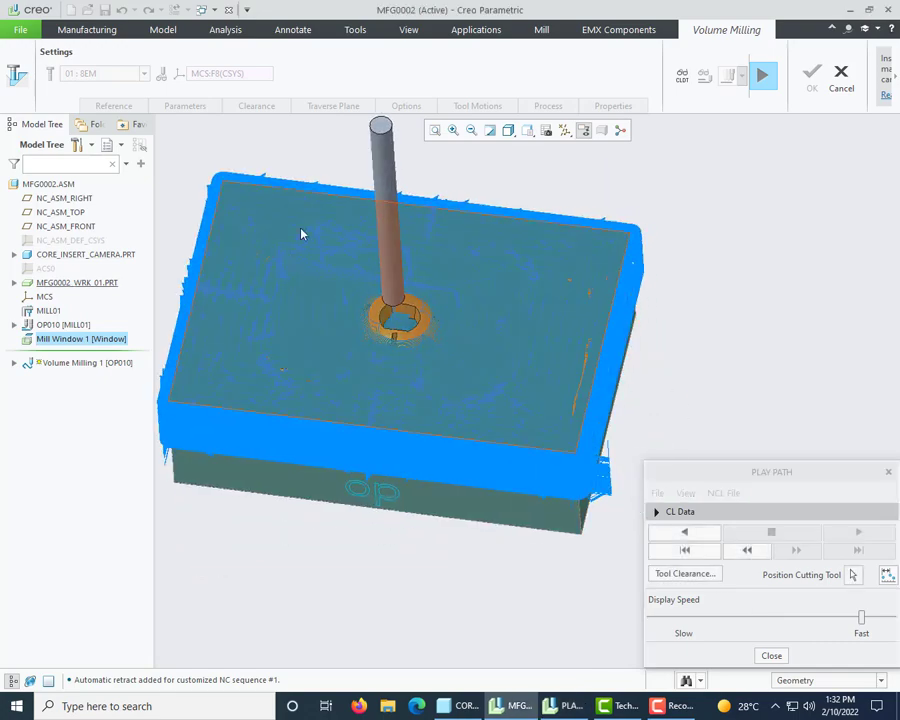
pyautogui.scroll(-3, 350, 270)
pyautogui.moveTo(461, 342); pyautogui.dragTo(450, 367, button='middle')
pyautogui.scroll(4, 450, 367)
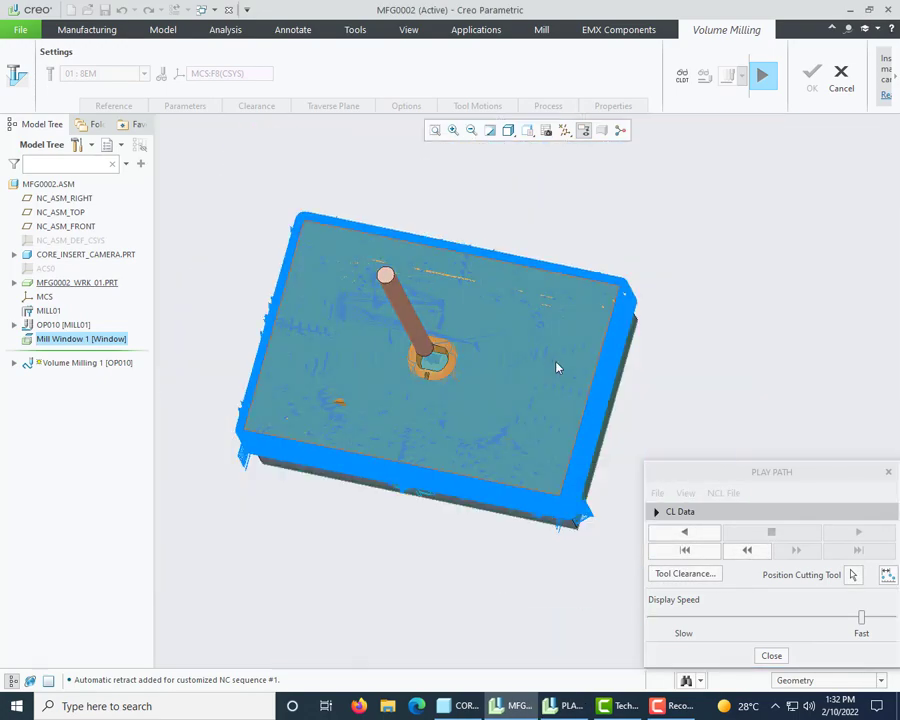
# Display the whole toolpath in the cutting tool positioning view, close the playback, and accept the volume milling sequence
pyautogui.moveTo(559, 366); pyautogui.dragTo(585, 354, button='middle')
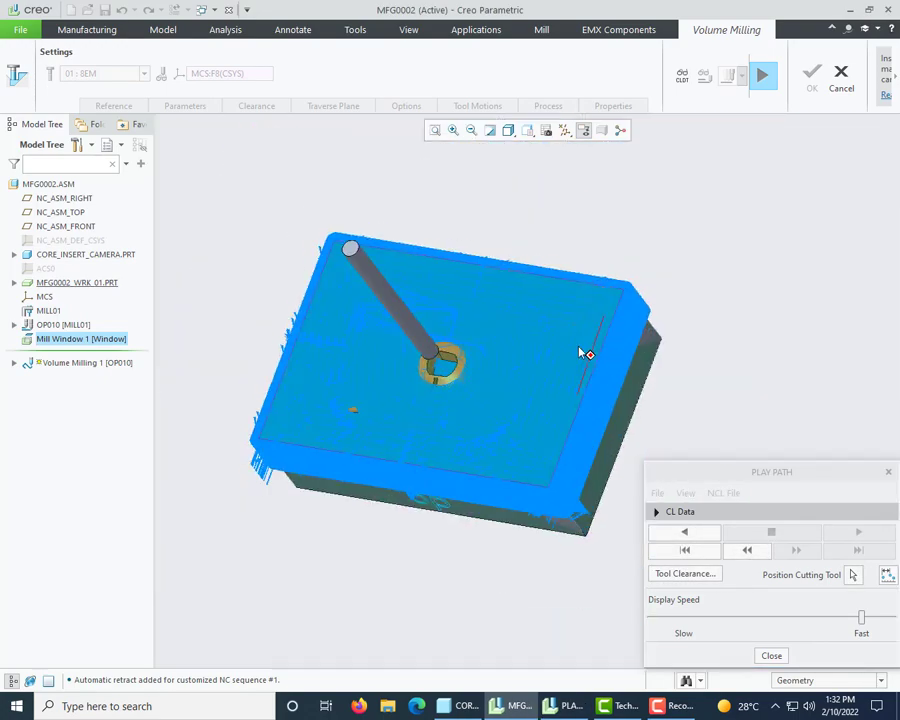
pyautogui.click(853, 576)
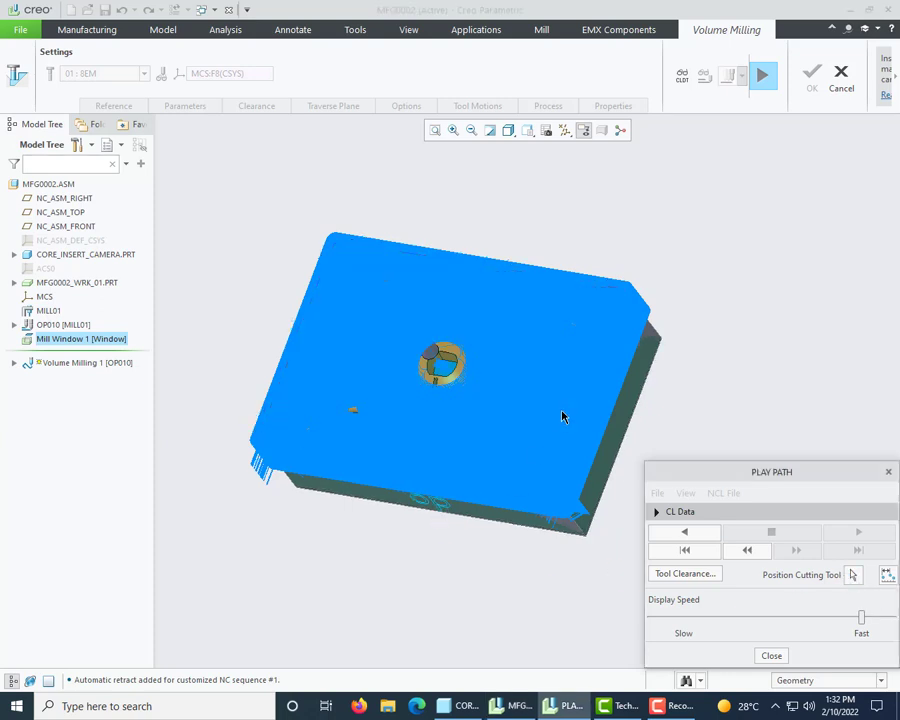
pyautogui.click(853, 574)
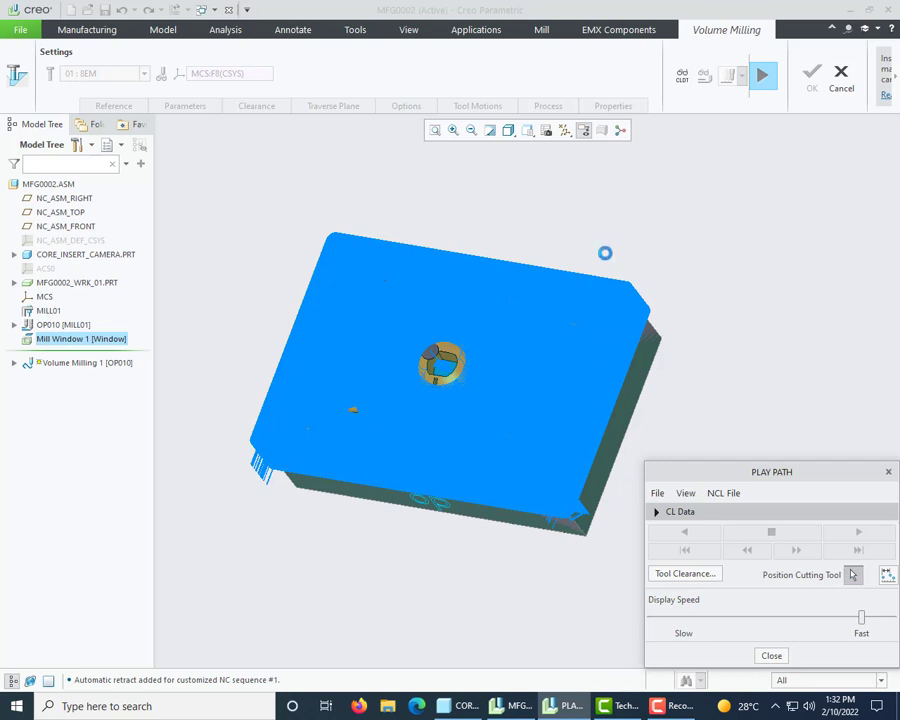
pyautogui.moveTo(606, 255)
pyautogui.mouseDown(button='middle')
pyautogui.moveTo(655, 322)
pyautogui.moveTo(659, 342)
pyautogui.moveTo(607, 284)
pyautogui.moveTo(677, 526)
pyautogui.moveTo(601, 577)
pyautogui.moveTo(567, 422)
pyautogui.mouseUp(button='middle')
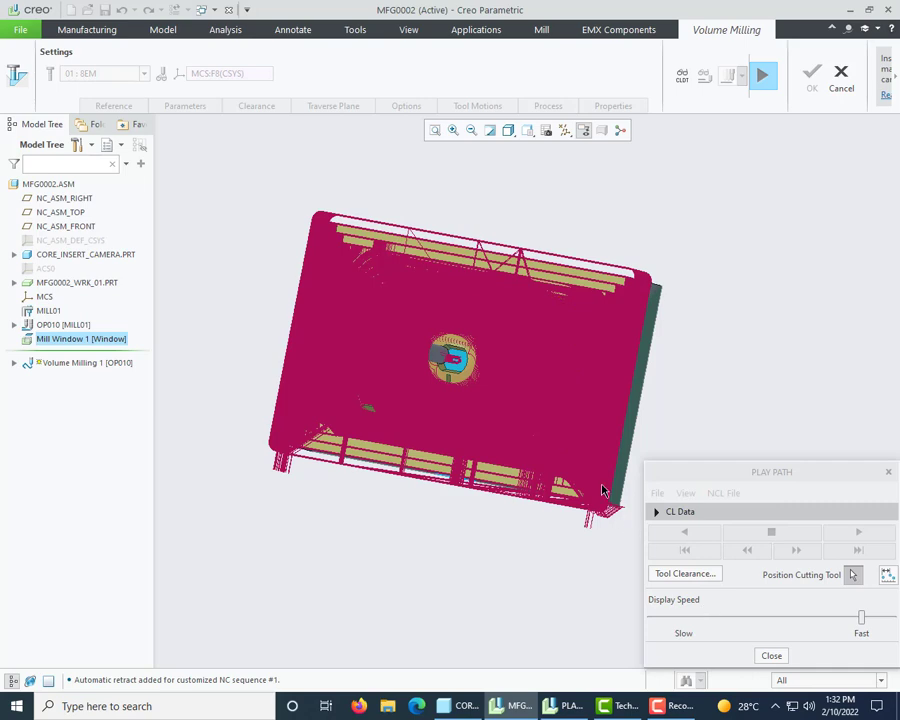
pyautogui.click(773, 656)
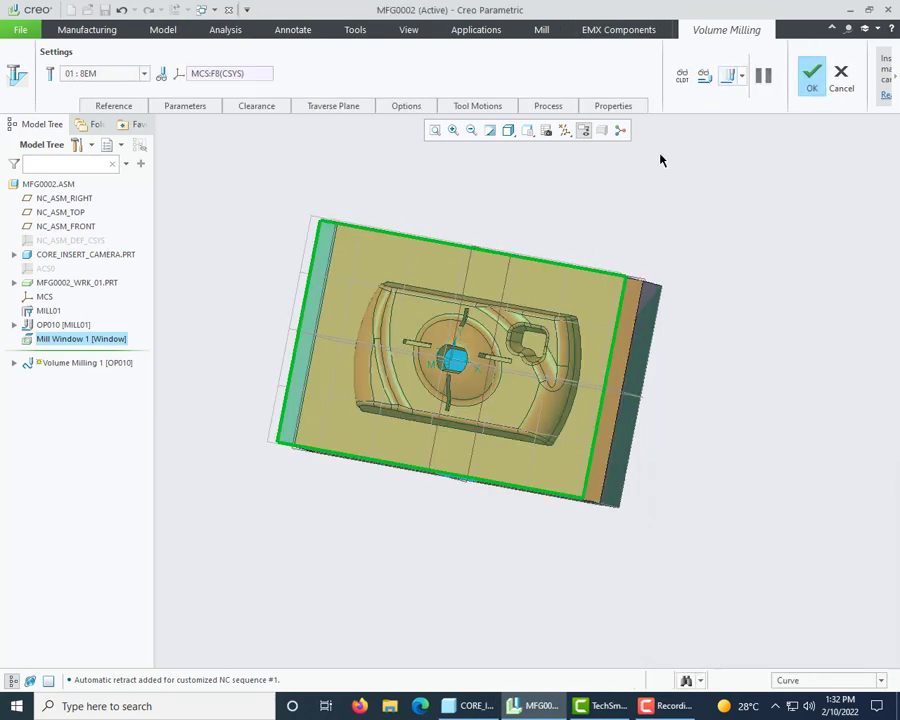
pyautogui.click(811, 88)
# Reopen the definition of the Volume Milling 1 sequence at its machining references
pyautogui.moveTo(658, 474); pyautogui.dragTo(650, 417, button='middle')
pyautogui.moveTo(562, 441); pyautogui.dragTo(213, 416, button='middle')
pyautogui.scroll(6, 446, 372)
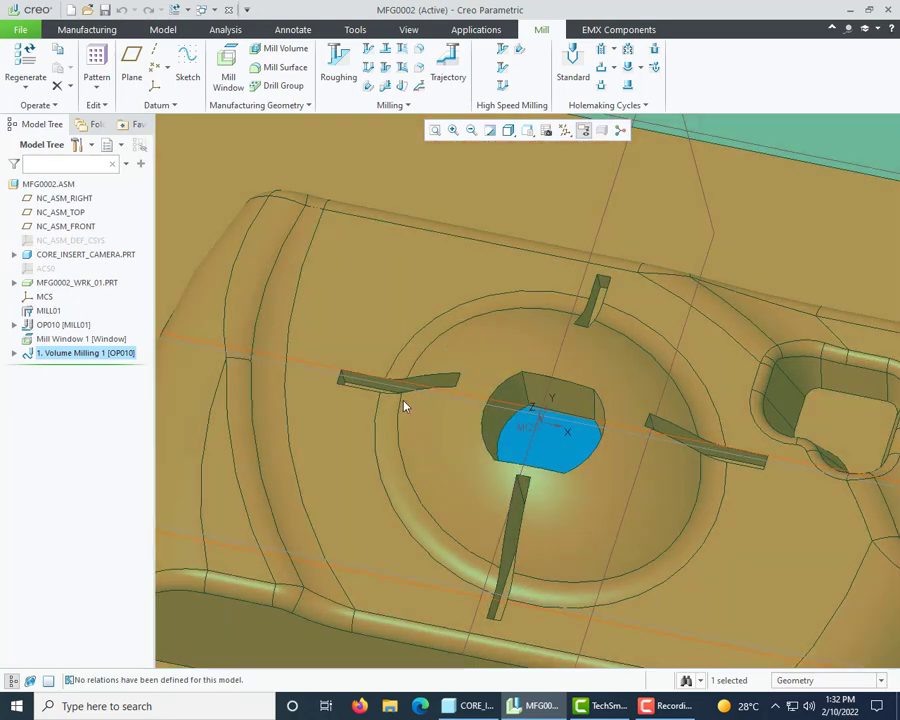
pyautogui.scroll(-8, 462, 378)
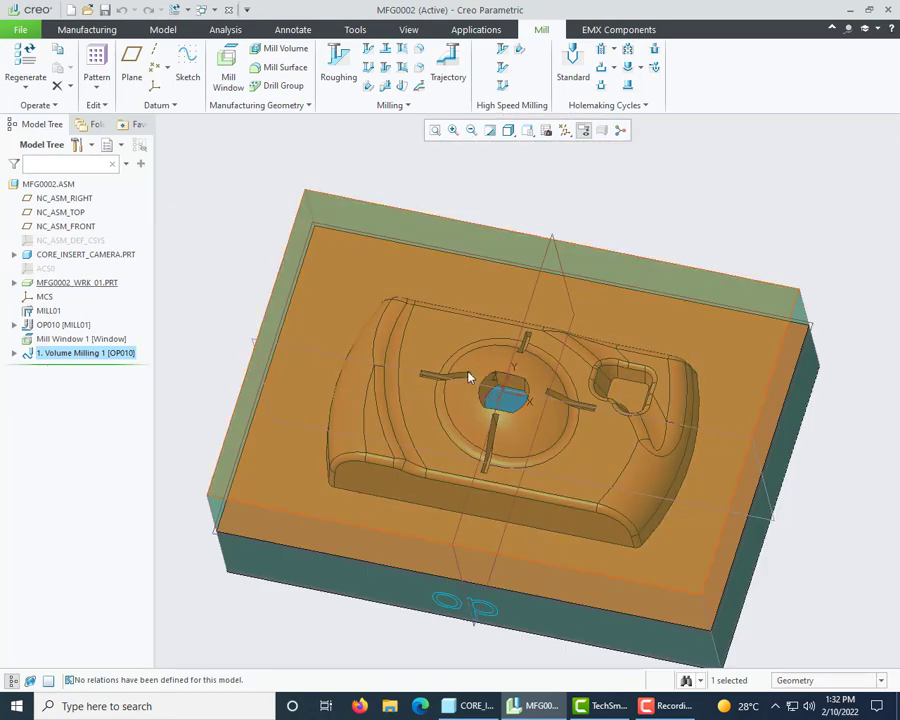
pyautogui.scroll(5, 430, 378)
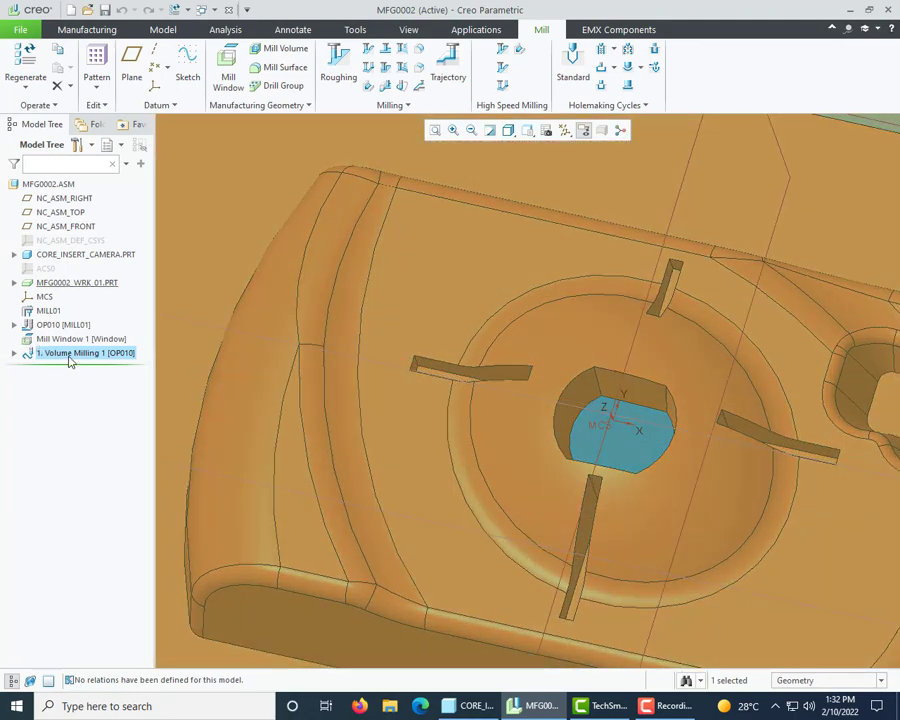
pyautogui.rightClick(70, 360)
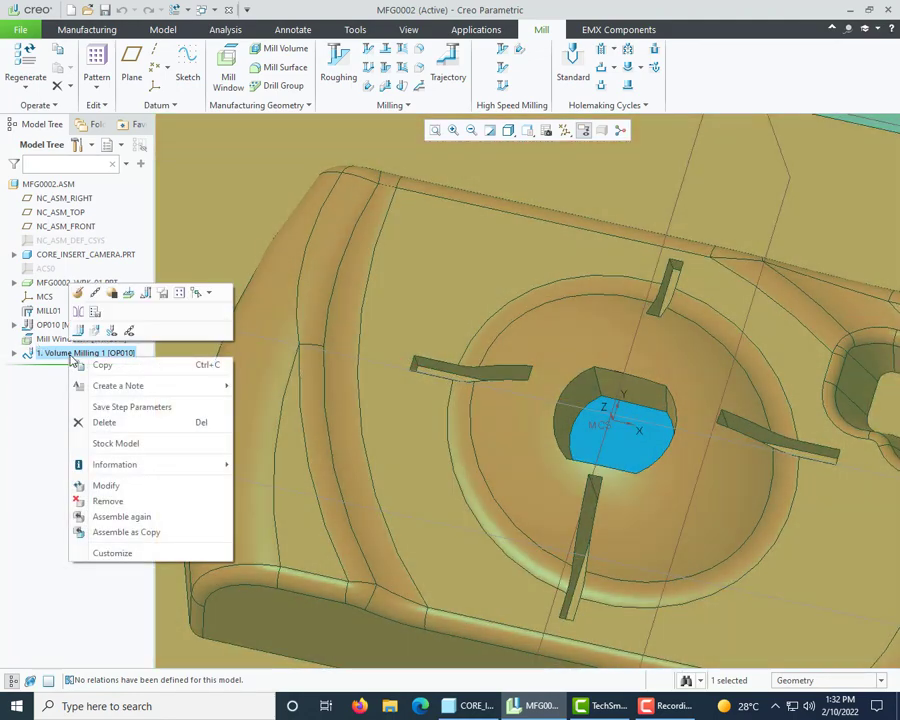
pyautogui.click(79, 293)
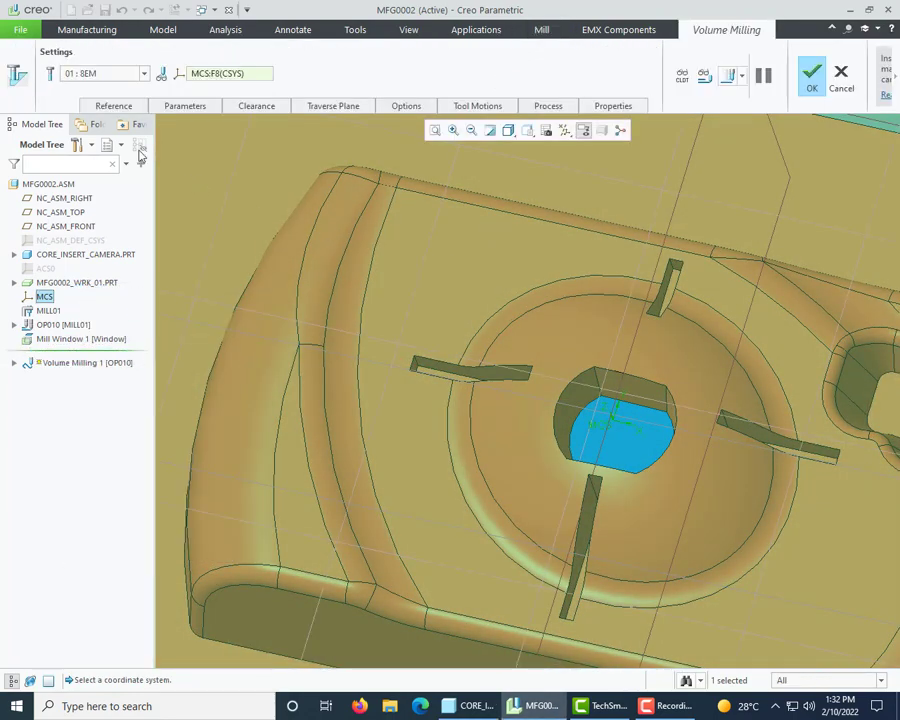
pyautogui.click(113, 105)
pyautogui.hotkey('ctrl', 'd')
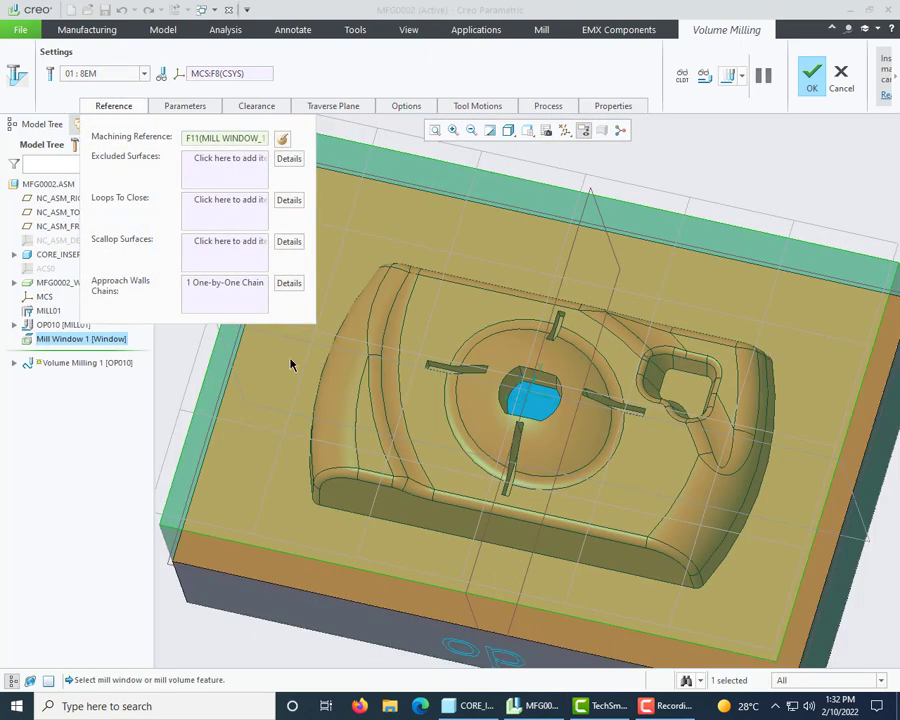
# Try to define the loops to close with a one-by-one chain of the central hole's upper edges
pyautogui.click(218, 204)
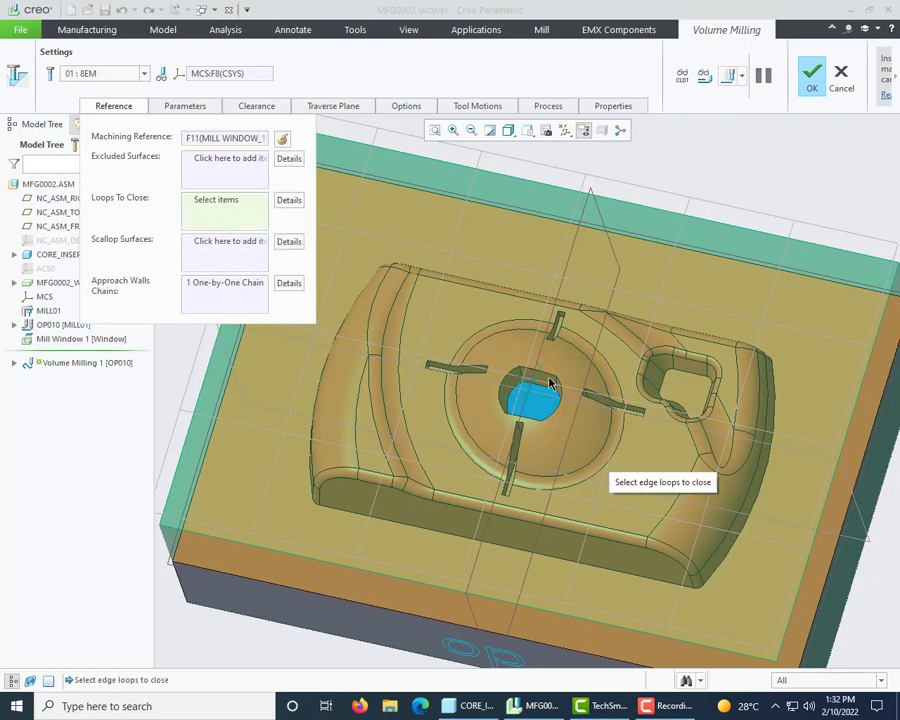
pyautogui.scroll(4, 552, 378)
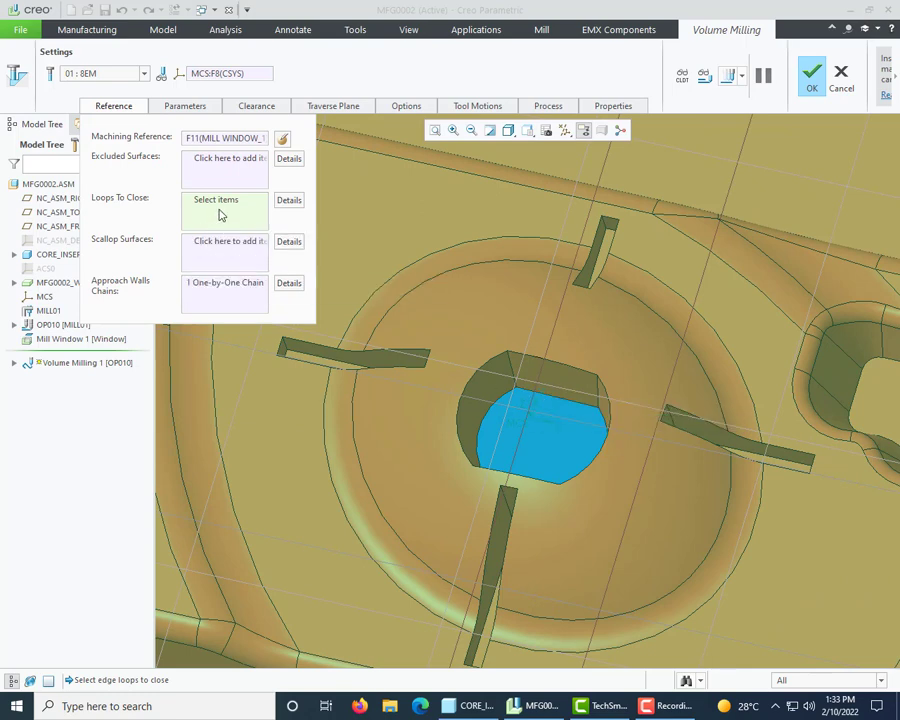
pyautogui.click(570, 368)
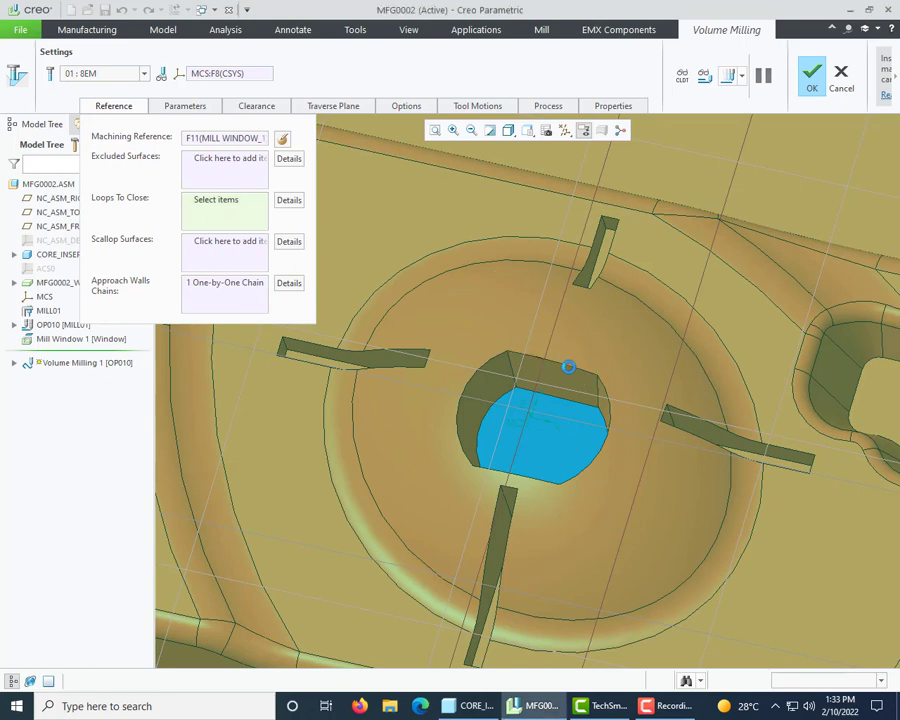
pyautogui.keyDown('shift'); pyautogui.click(485, 368); pyautogui.keyUp('shift')
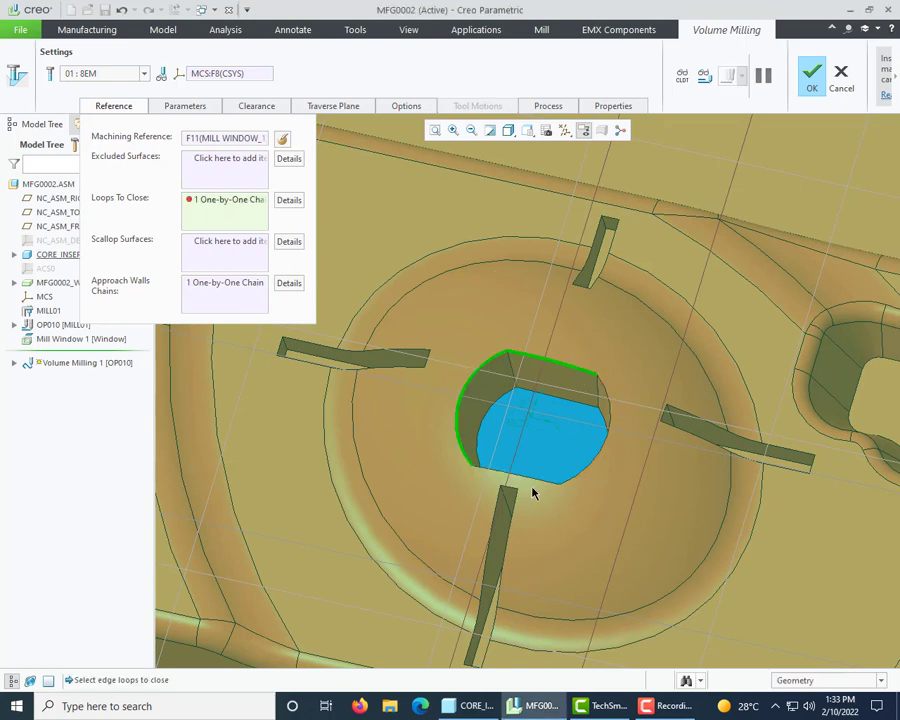
pyautogui.keyDown('shift'); pyautogui.click(570, 482); pyautogui.keyUp('shift')
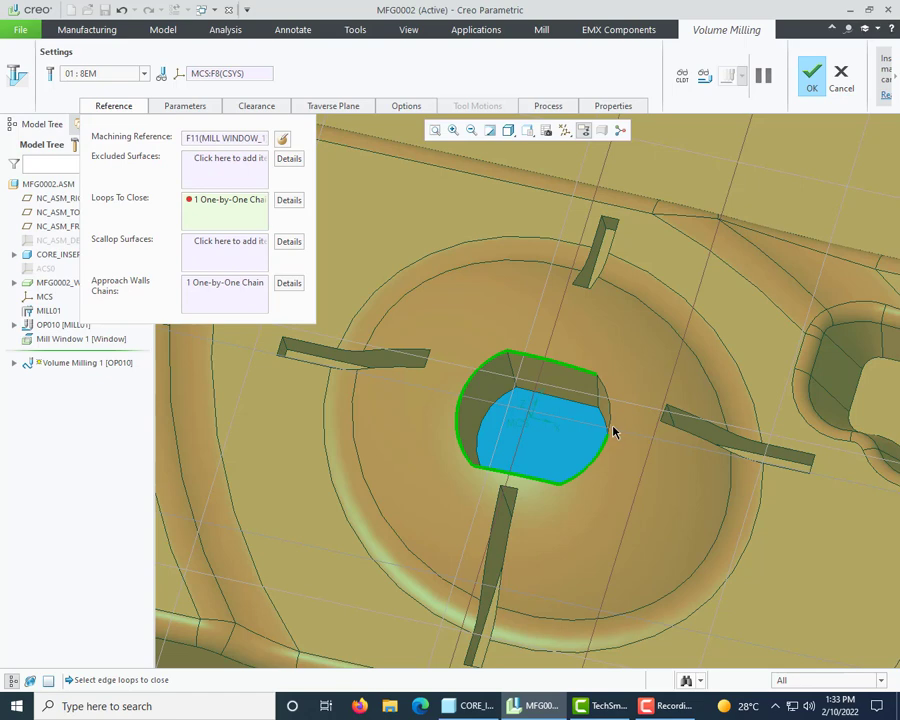
pyautogui.middleClick(452, 376)
pyautogui.scroll(-4, 482, 372)
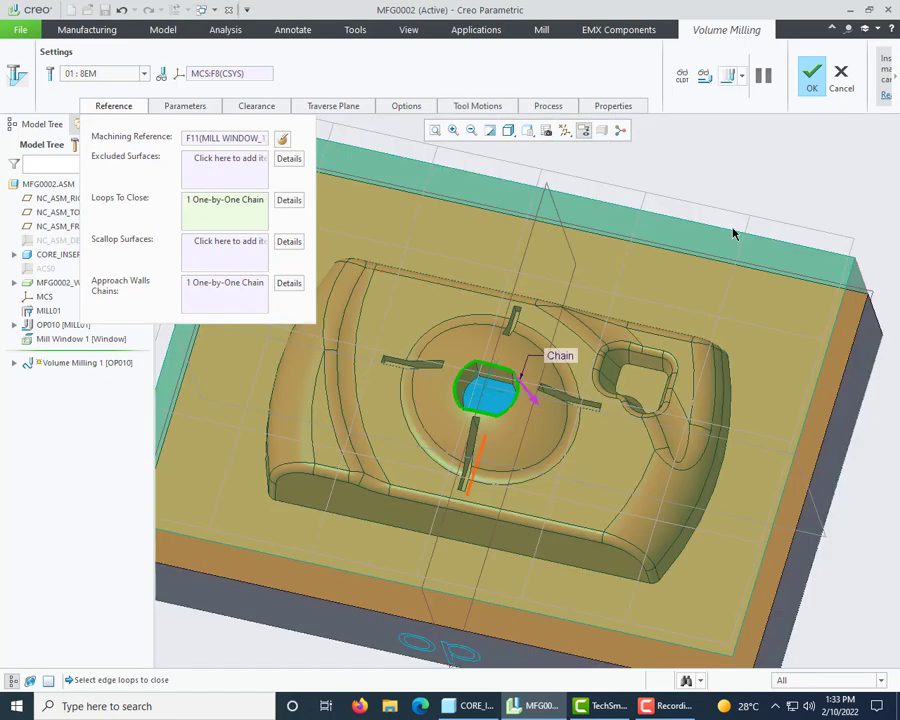
# Recompute the toolpath with the closed loop and examine the full path around the central hole in the tool positioning view
pyautogui.click(733, 76)
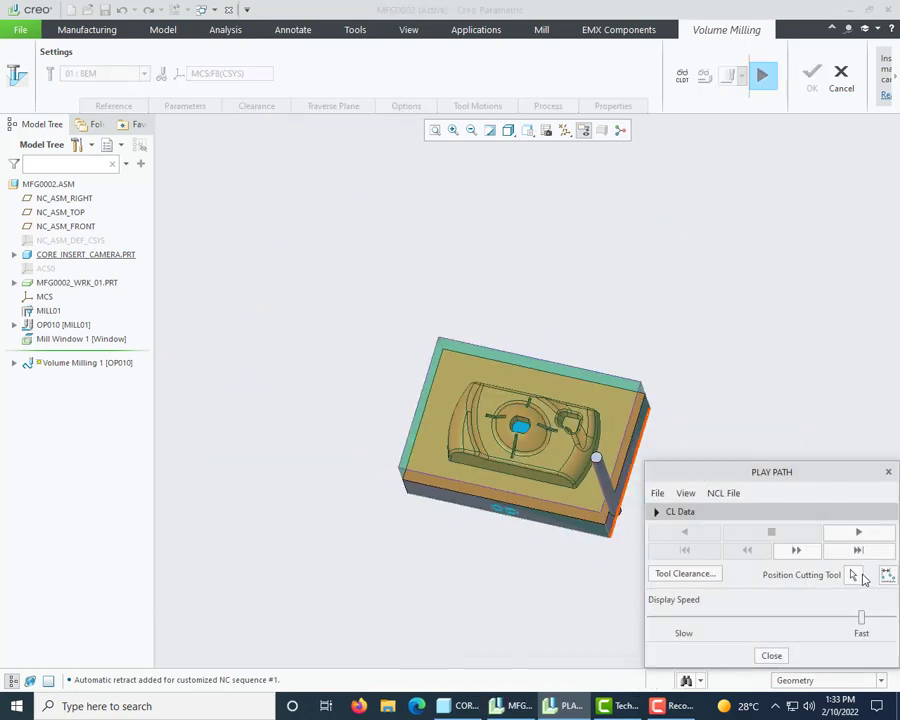
pyautogui.click(855, 576)
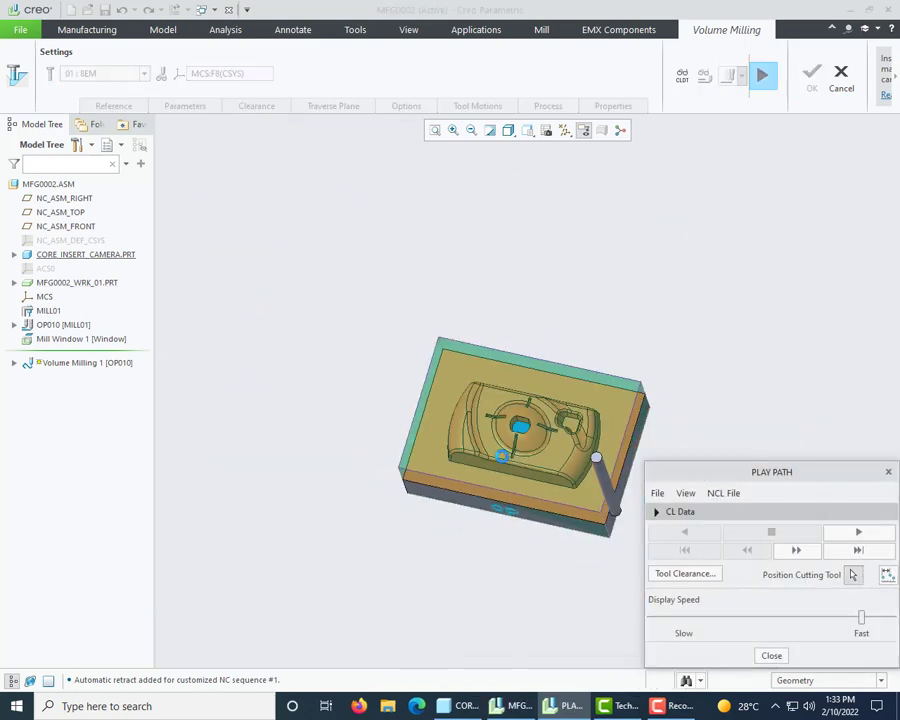
pyautogui.click(525, 430)
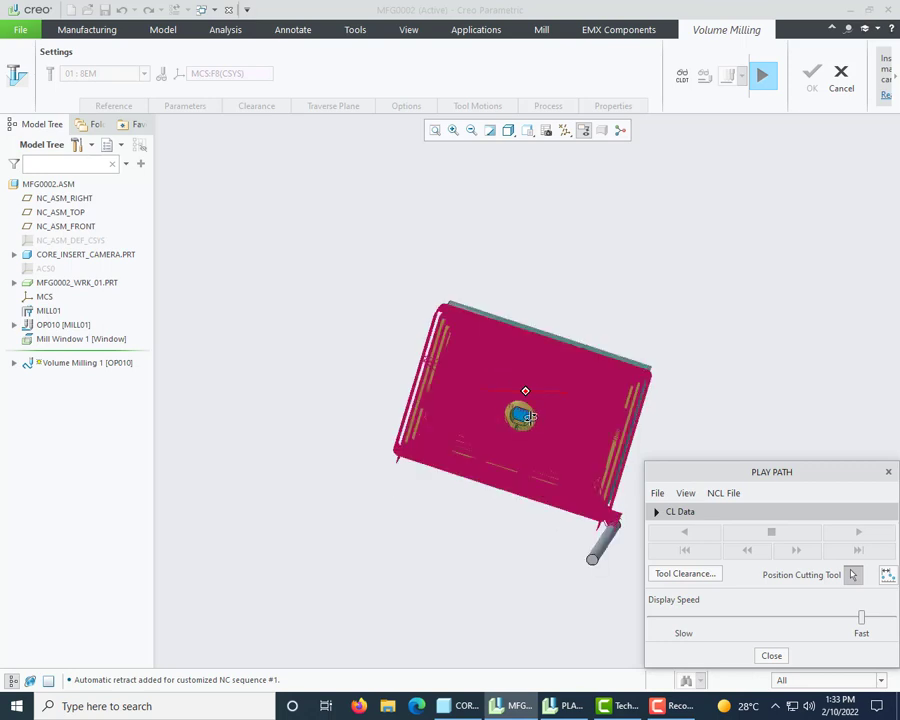
pyautogui.scroll(1, 522, 415)
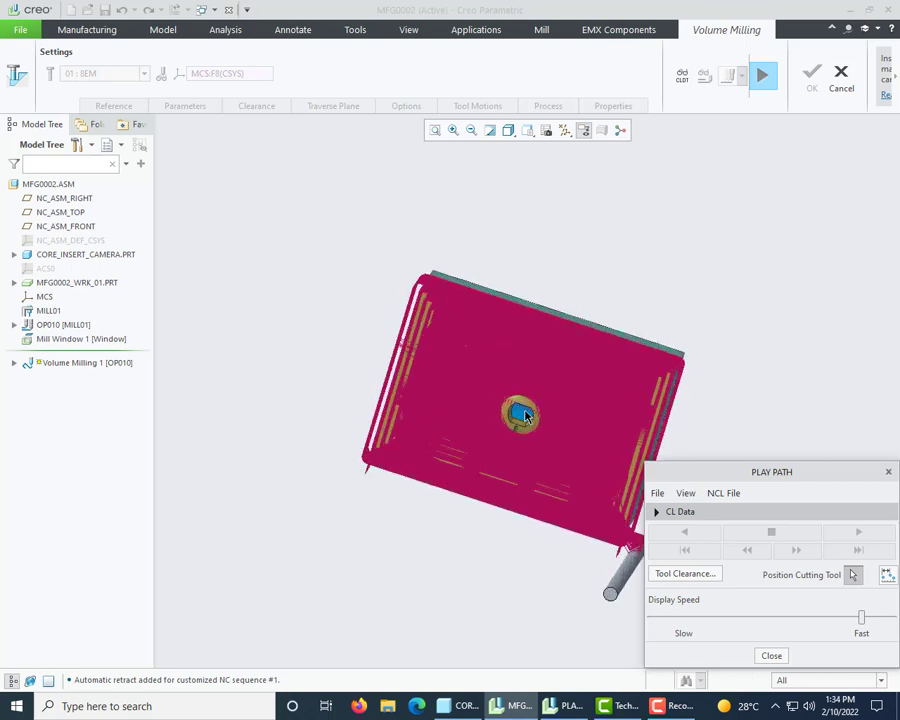
pyautogui.scroll(1, 523, 415)
pyautogui.scroll(1, 522, 415)
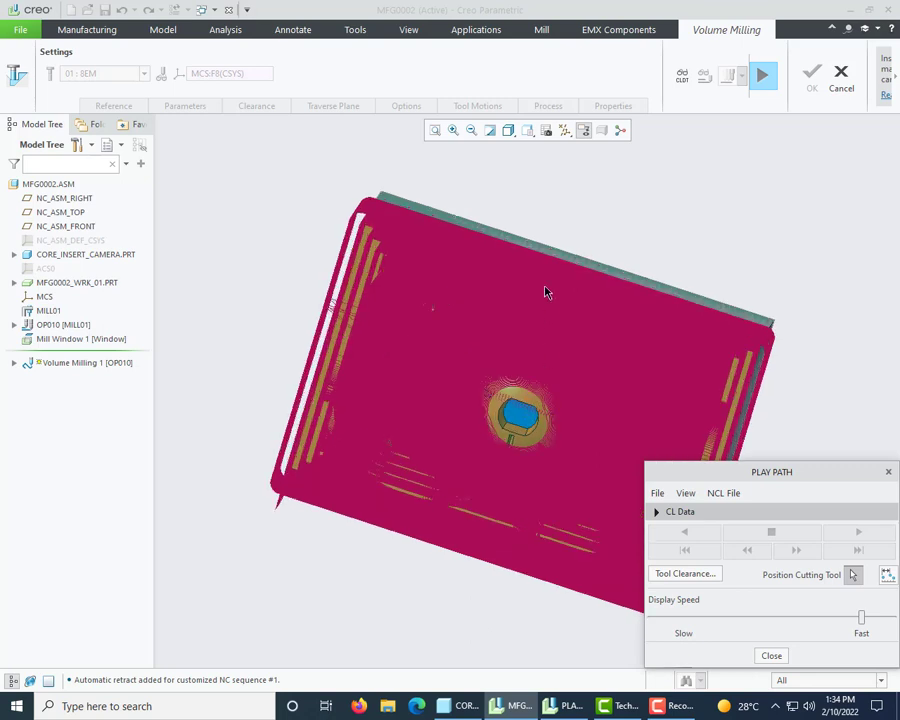
pyautogui.scroll(1, 608, 226)
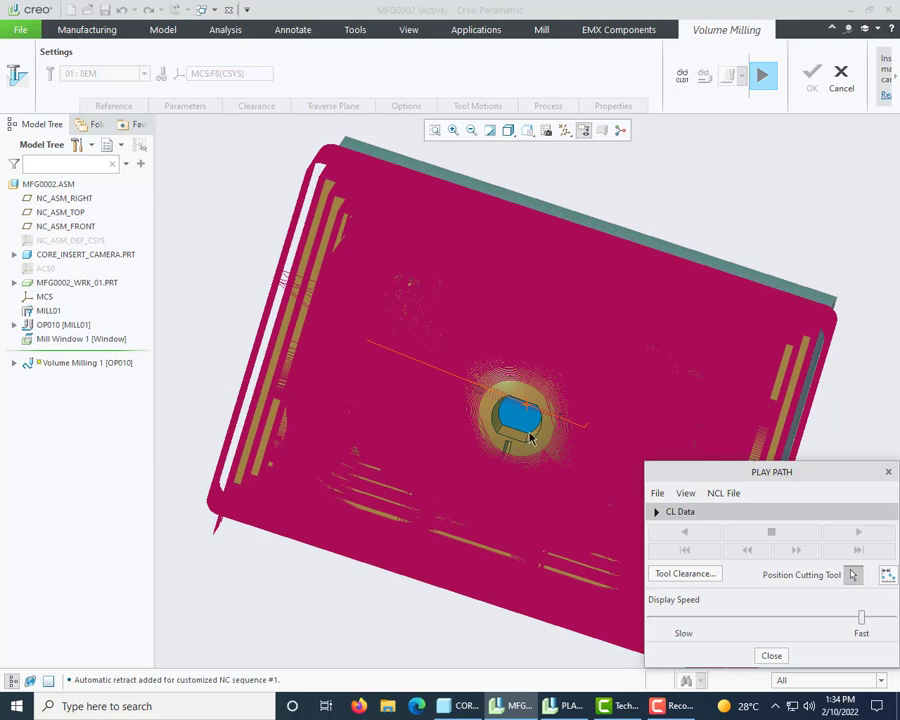
# Close the toolpath playback and discard the changes to the volume milling sequence
pyautogui.click(780, 656)
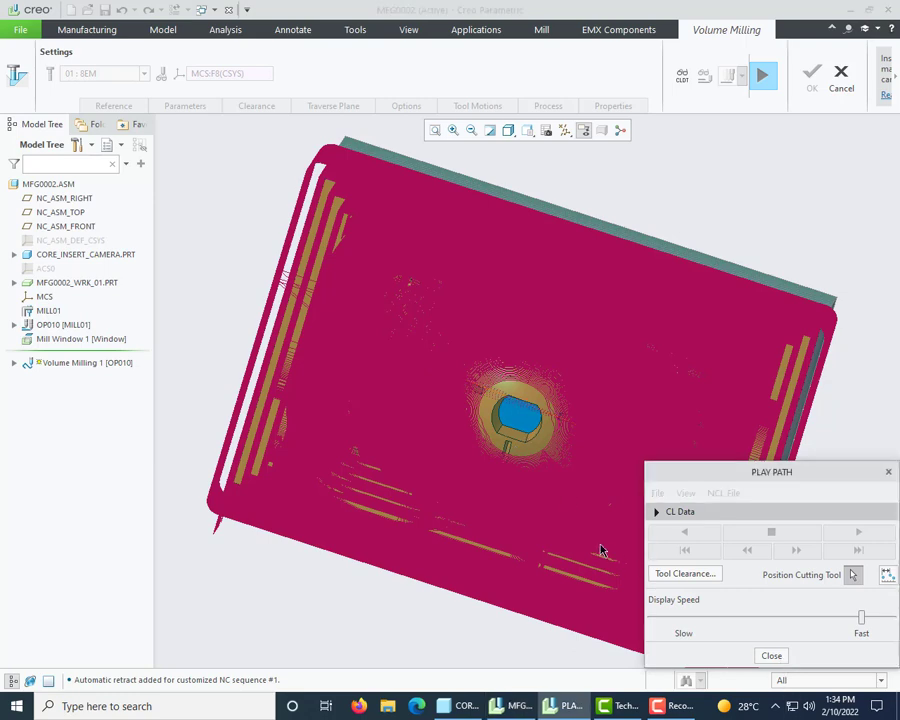
pyautogui.click(770, 657)
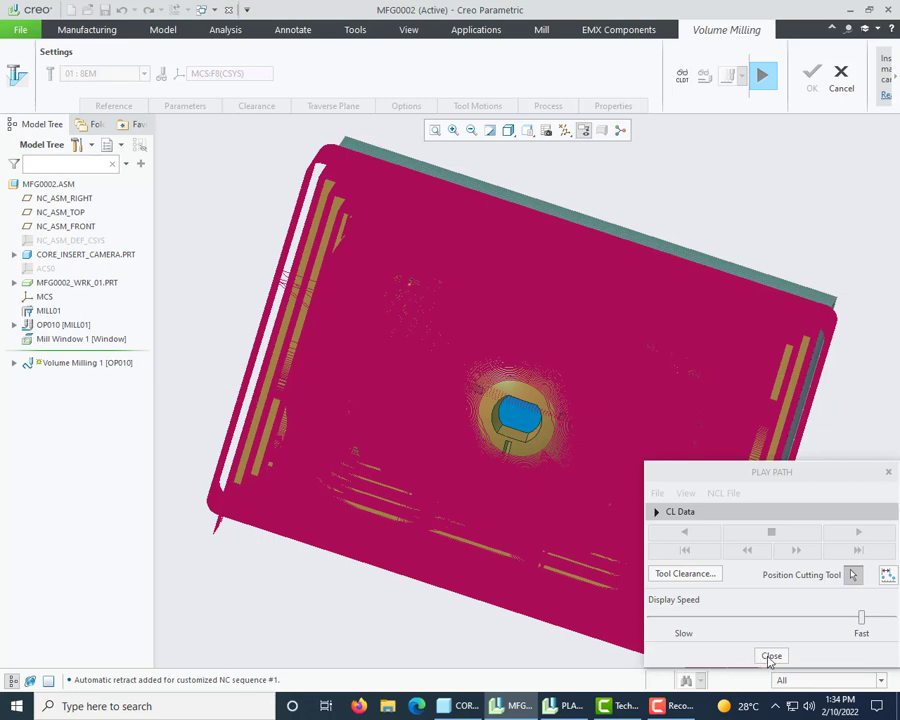
pyautogui.click(768, 661)
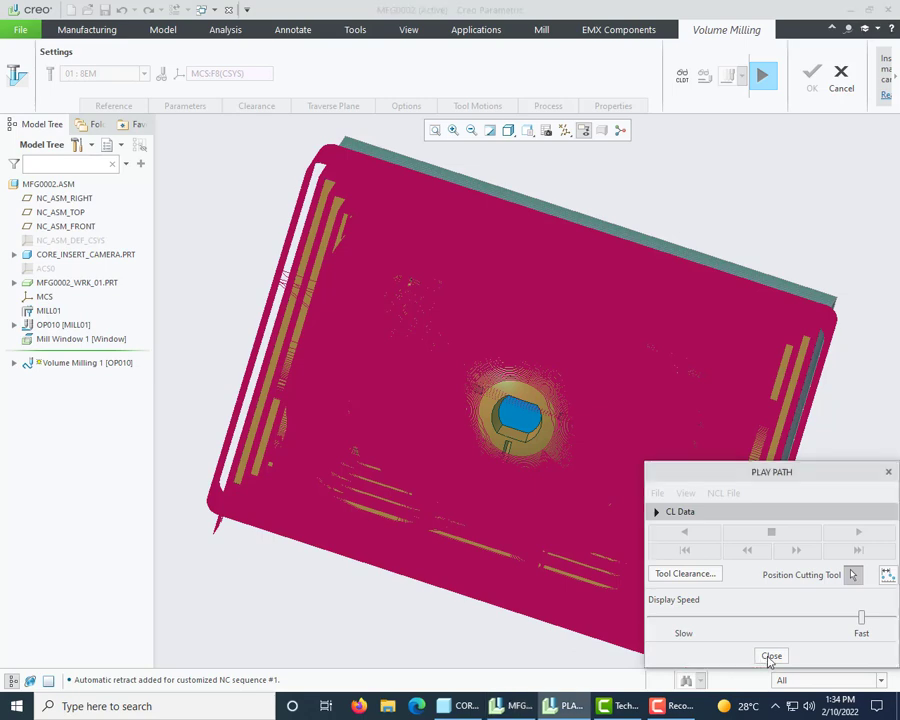
pyautogui.click(552, 498)
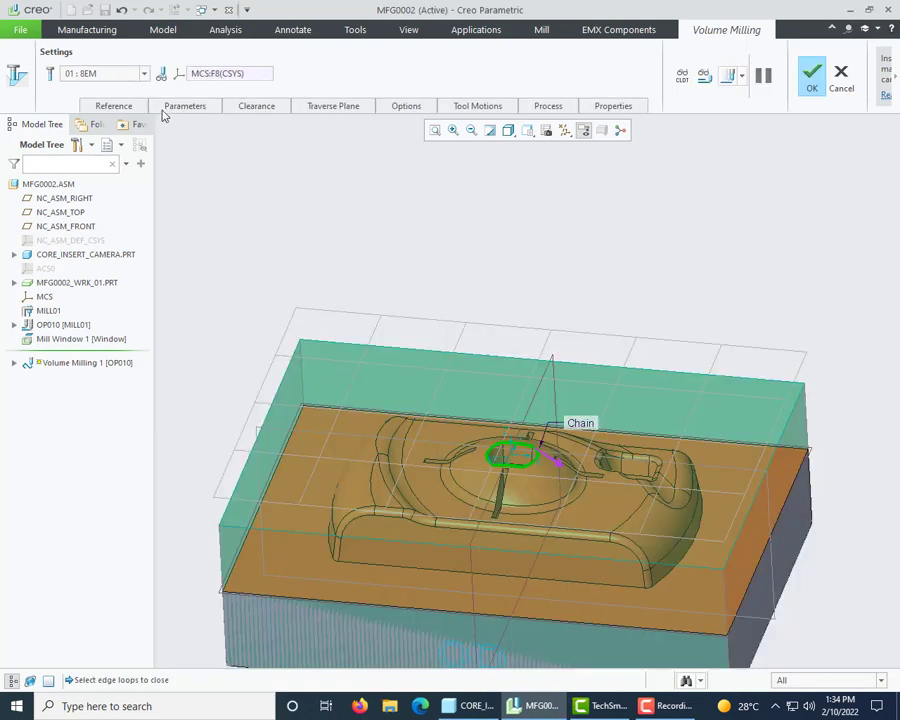
pyautogui.click(841, 80)
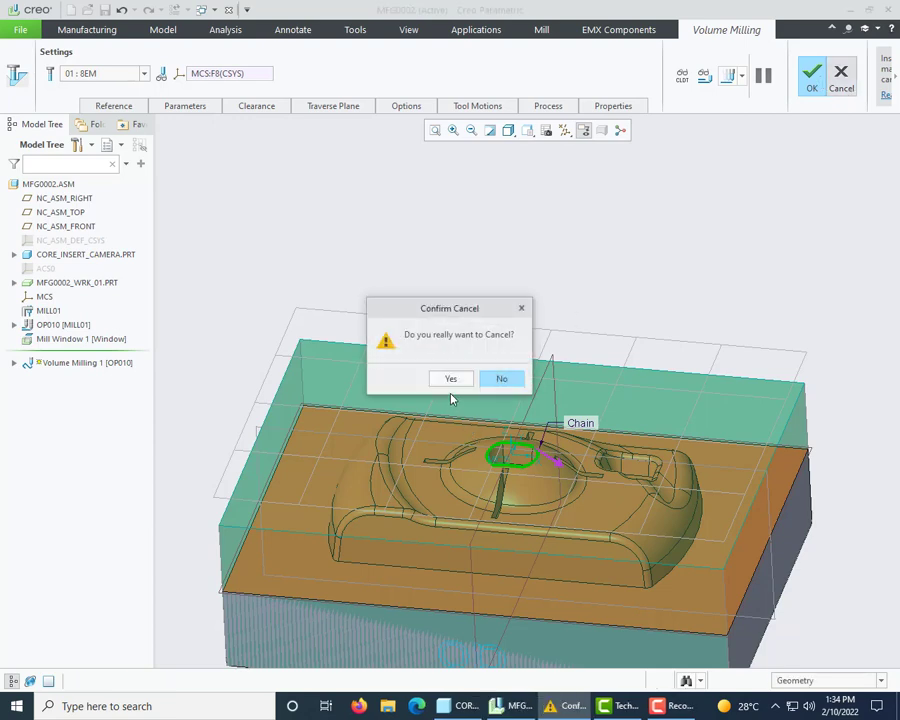
pyautogui.click(451, 378)
# Hide the workpiece MFG0002_WRK_01.PRT to view the core insert alone, and show it again
pyautogui.scroll(5, 612, 310)
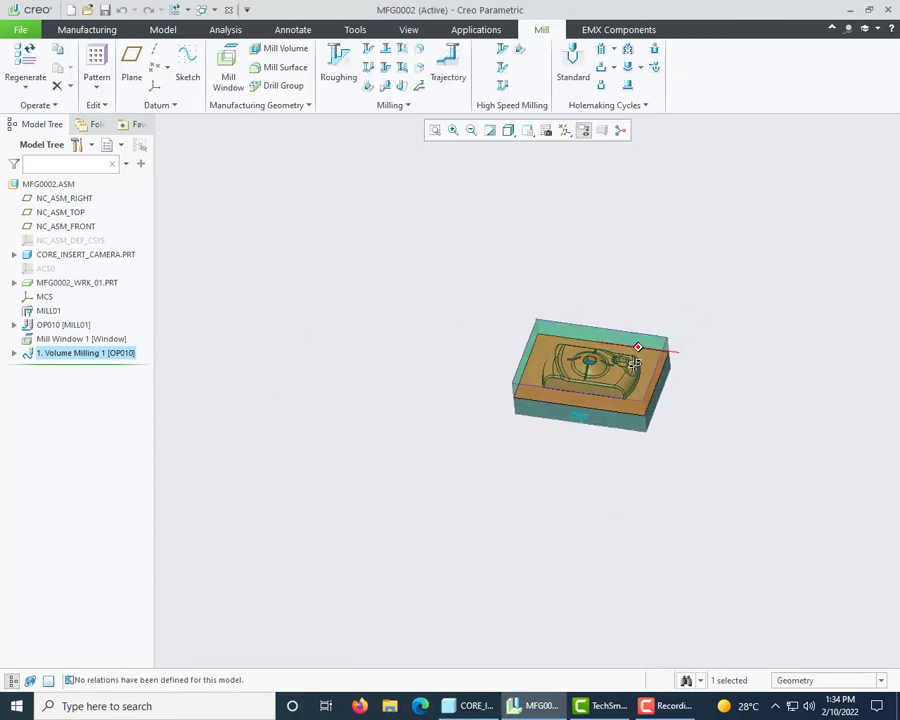
pyautogui.scroll(-5, 640, 360)
pyautogui.rightClick(104, 274)
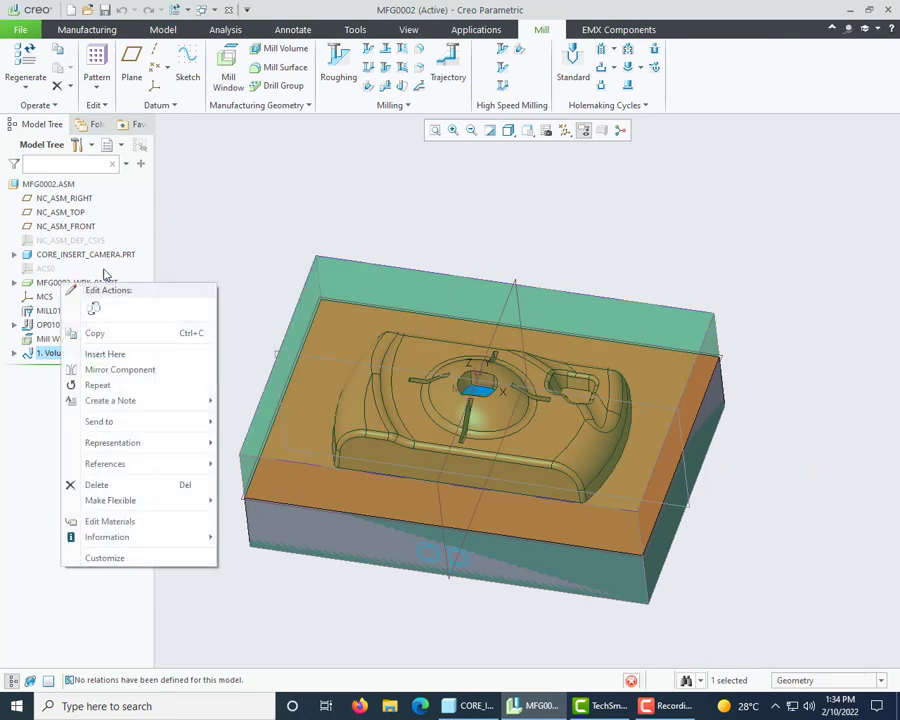
pyautogui.click(102, 257)
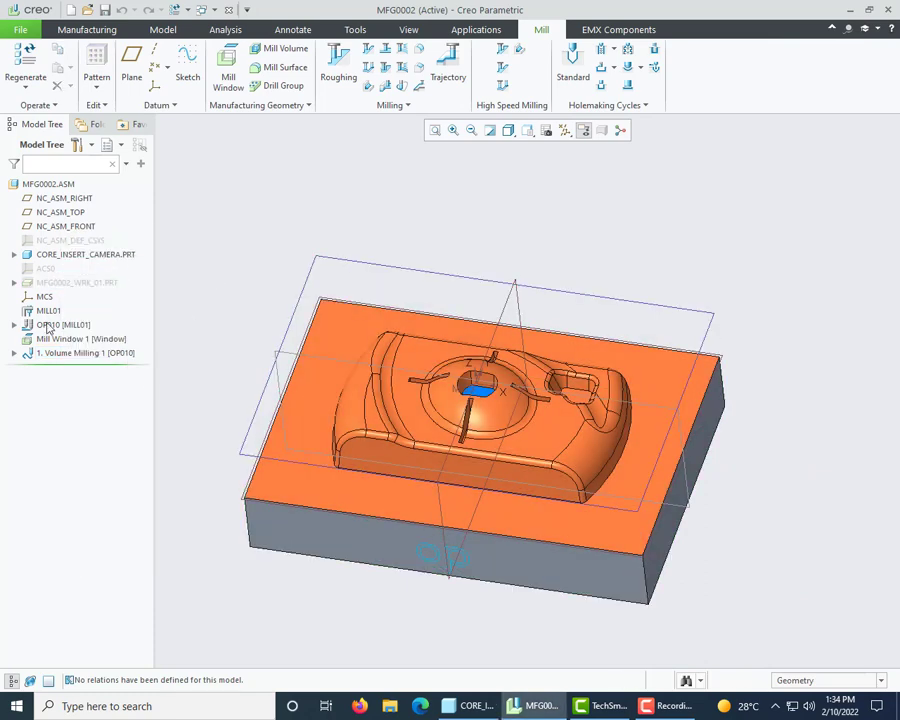
pyautogui.rightClick(50, 356)
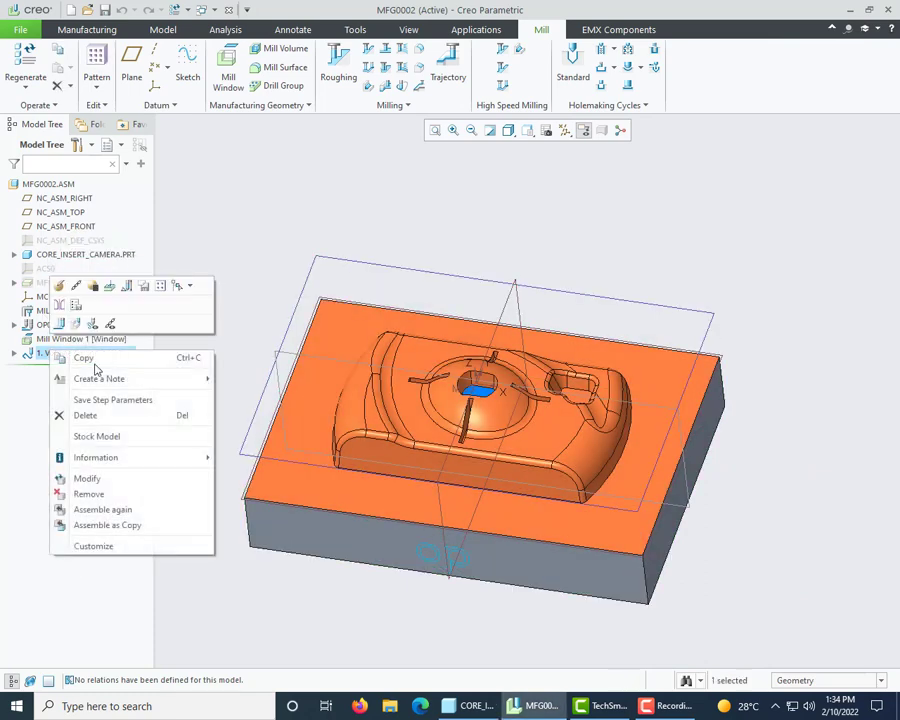
pyautogui.click(127, 264)
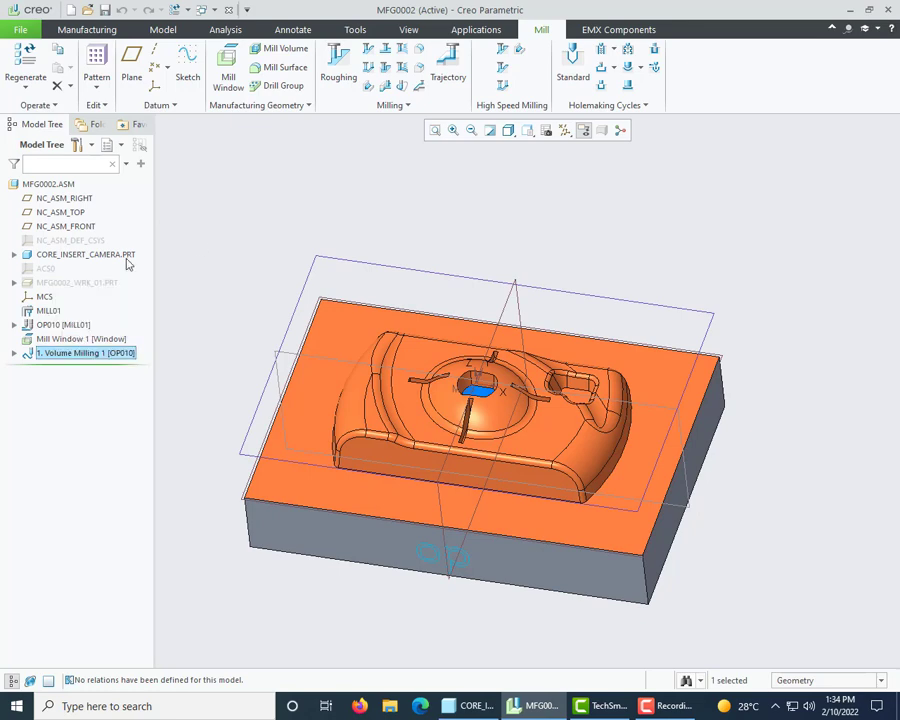
pyautogui.rightClick(60, 282)
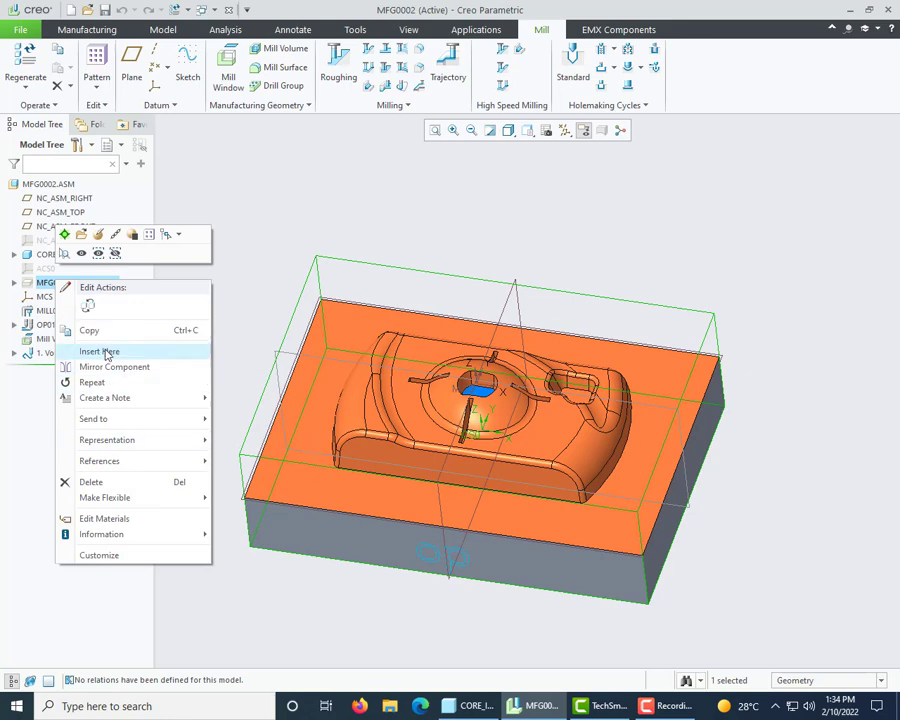
pyautogui.click(101, 253)
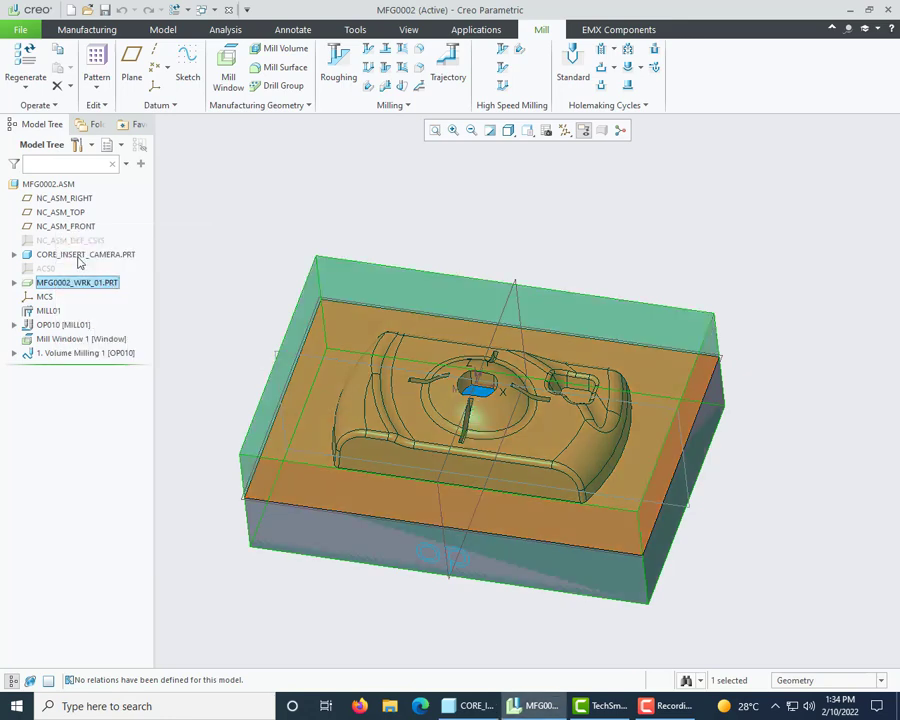
# Start the material removal simulation for the Volume Milling 1 sequence and turn off the Follow toolpath display
pyautogui.moveTo(458, 408)
pyautogui.mouseDown(button='middle')
pyautogui.moveTo(446, 416)
pyautogui.moveTo(469, 407)
pyautogui.mouseUp(button='middle')
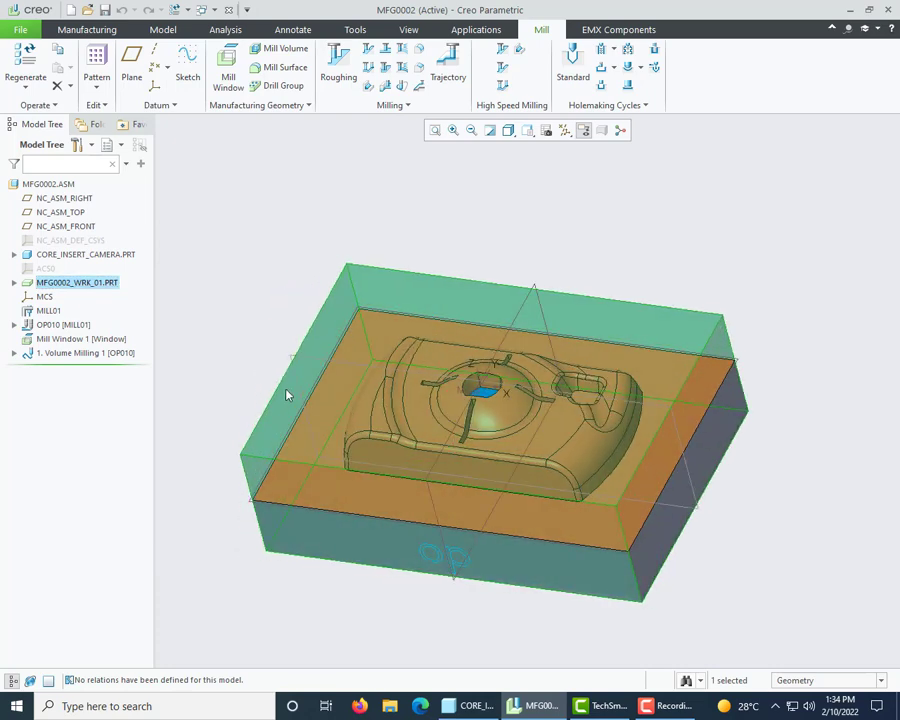
pyautogui.click(240, 366)
pyautogui.rightClick(77, 359)
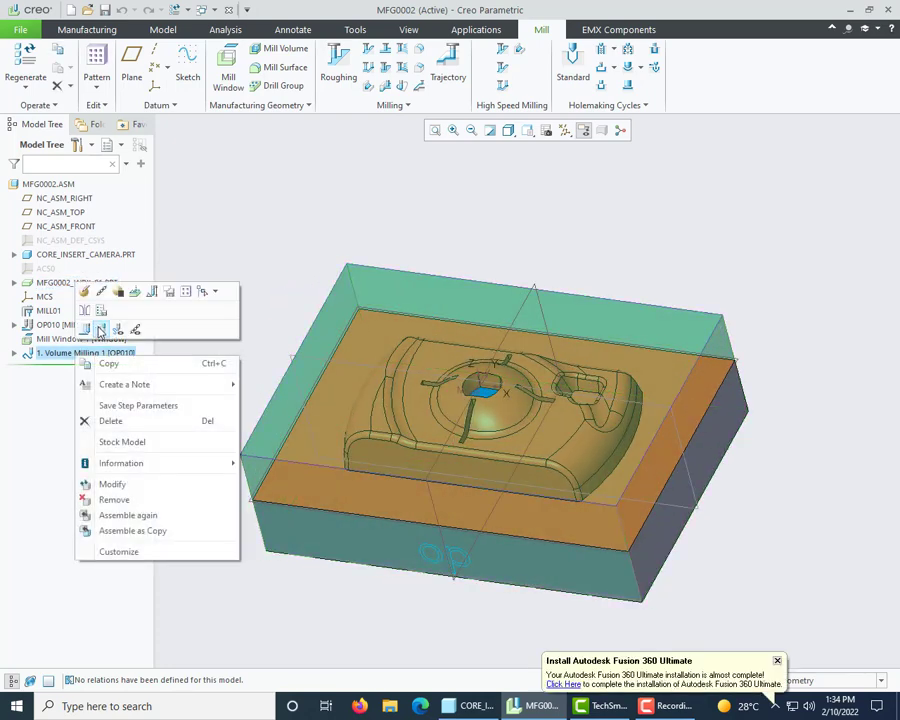
pyautogui.click(70, 322)
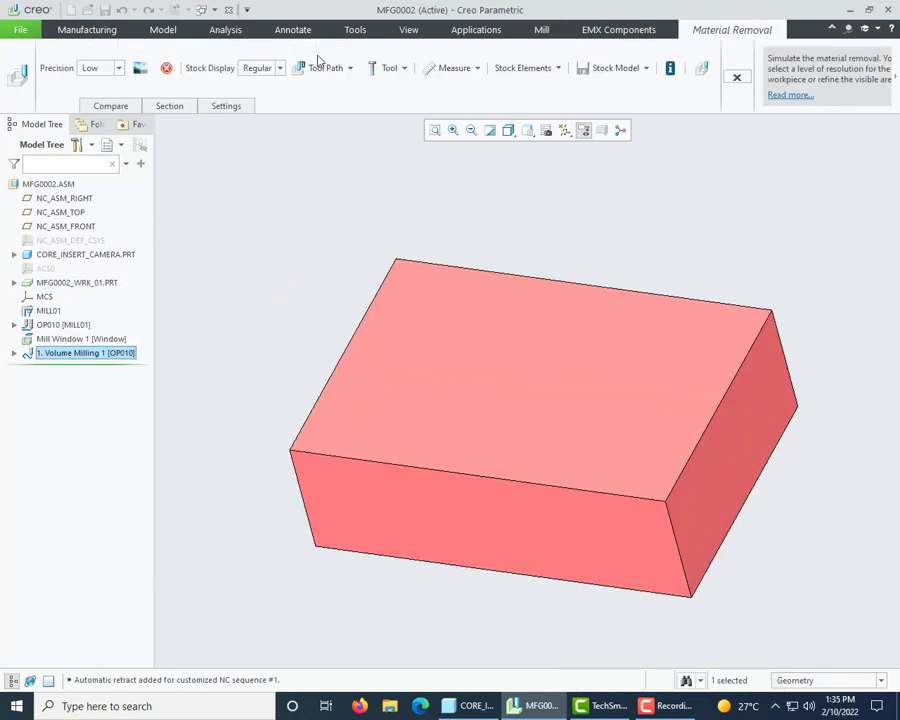
pyautogui.click(349, 68)
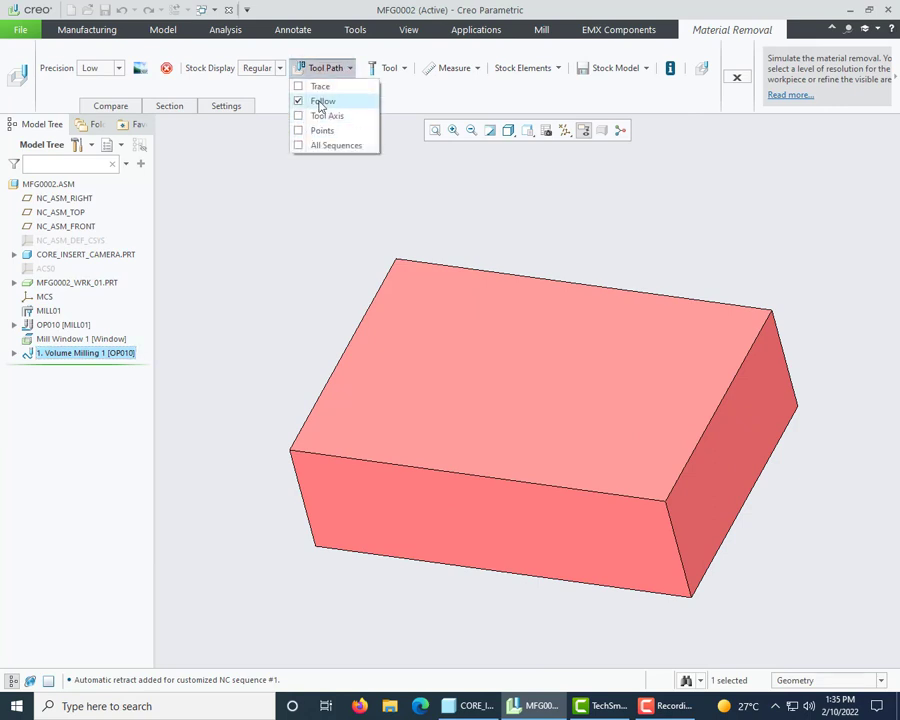
pyautogui.click(314, 98)
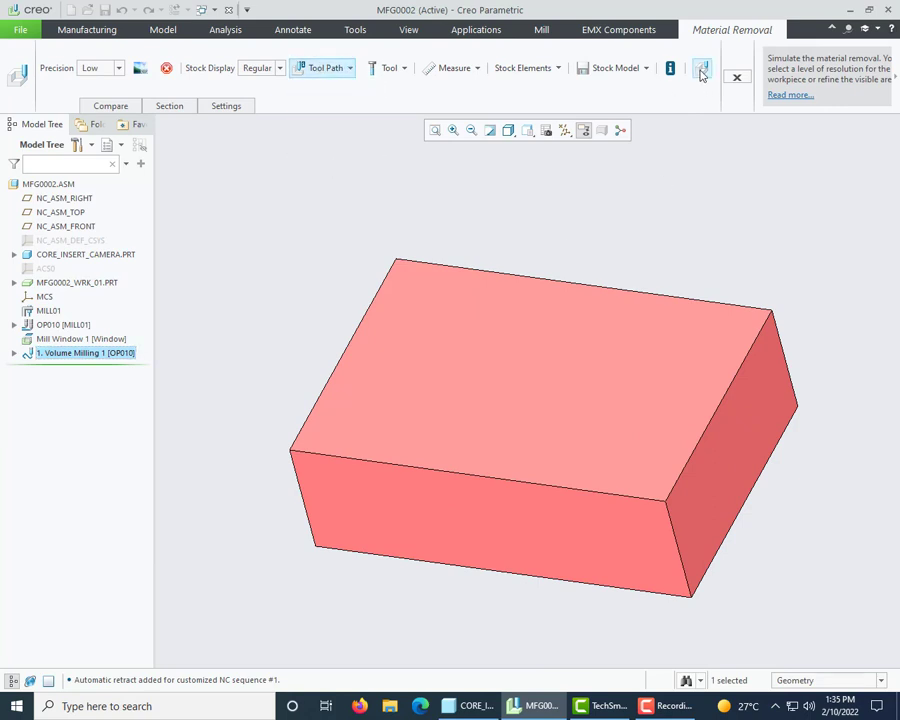
# Play the material removal simulation at the fastest display speed, inspect the machined stock, and close the simulation player
pyautogui.click(702, 72)
pyautogui.moveTo(719, 410); pyautogui.dragTo(117, 88)
pyautogui.moveTo(168, 292); pyautogui.dragTo(46, 290)
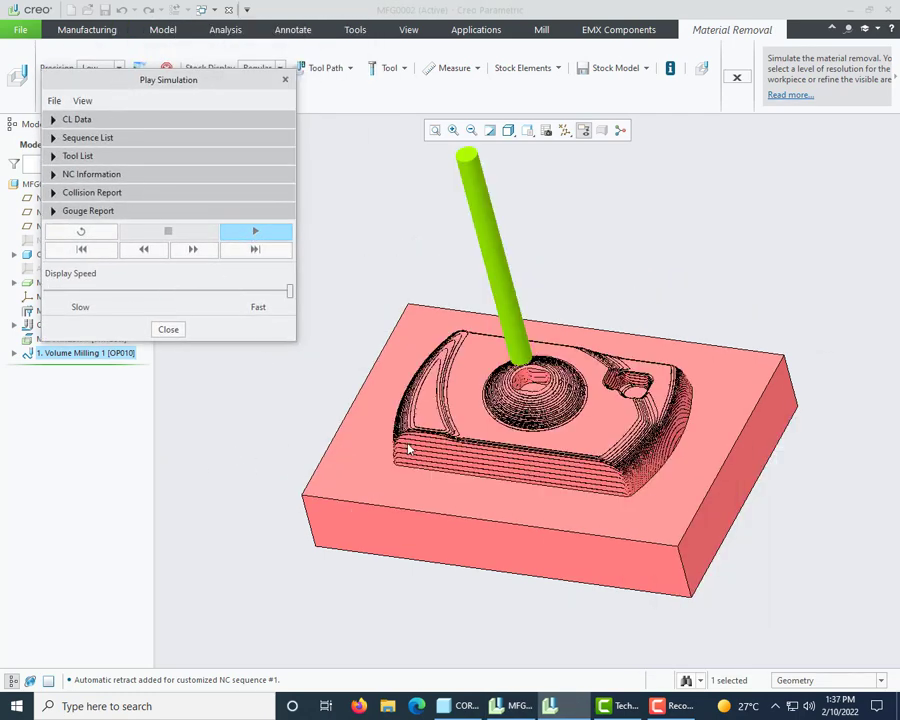
pyautogui.moveTo(408, 450); pyautogui.dragTo(412, 424, button='middle')
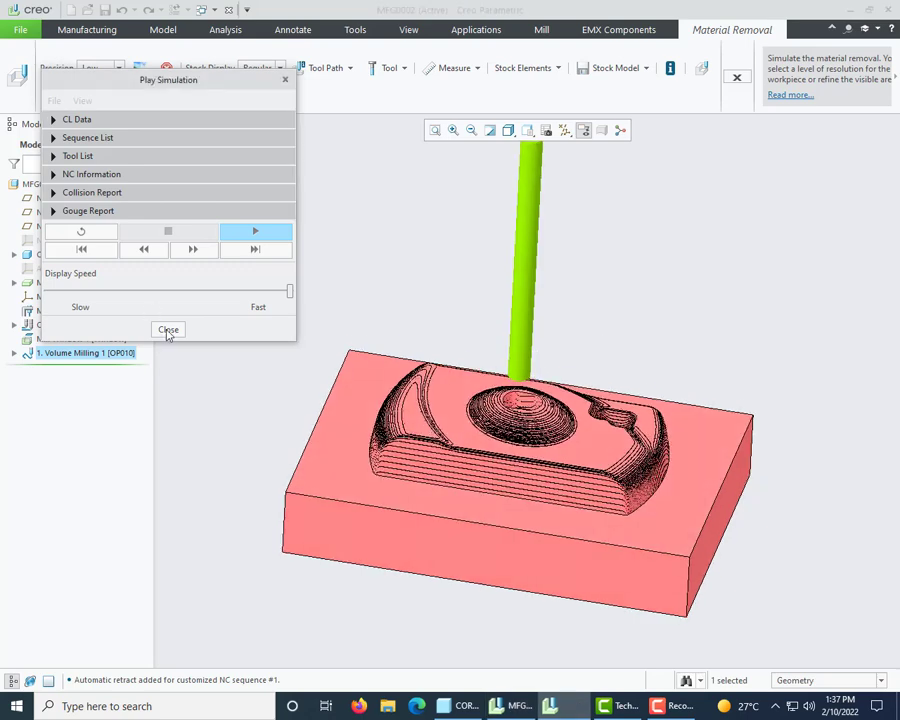
pyautogui.click(168, 330)
pyautogui.moveTo(522, 464); pyautogui.dragTo(356, 324, button='middle')
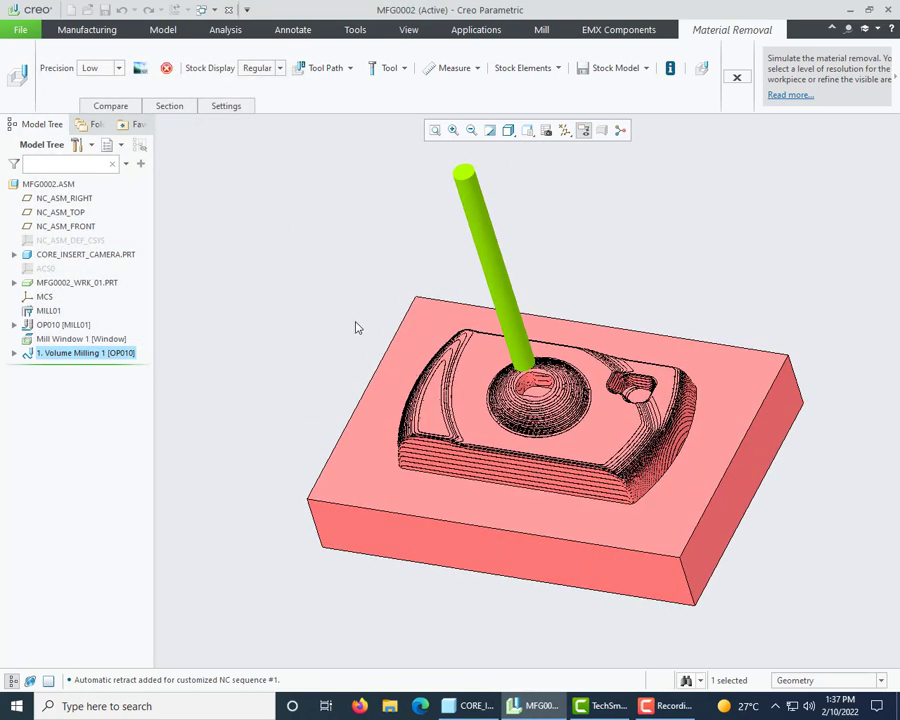
# Compare the machined stock with the target part at 0.00 offset and examine the coloured deviations around the central dome and side pocket
pyautogui.click(110, 105)
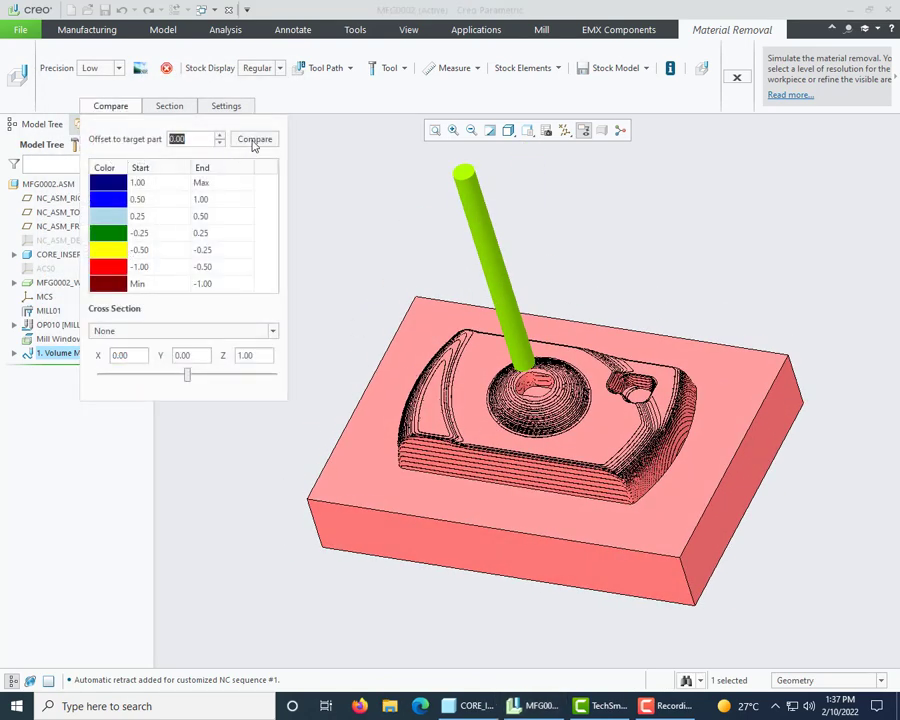
pyautogui.click(240, 143)
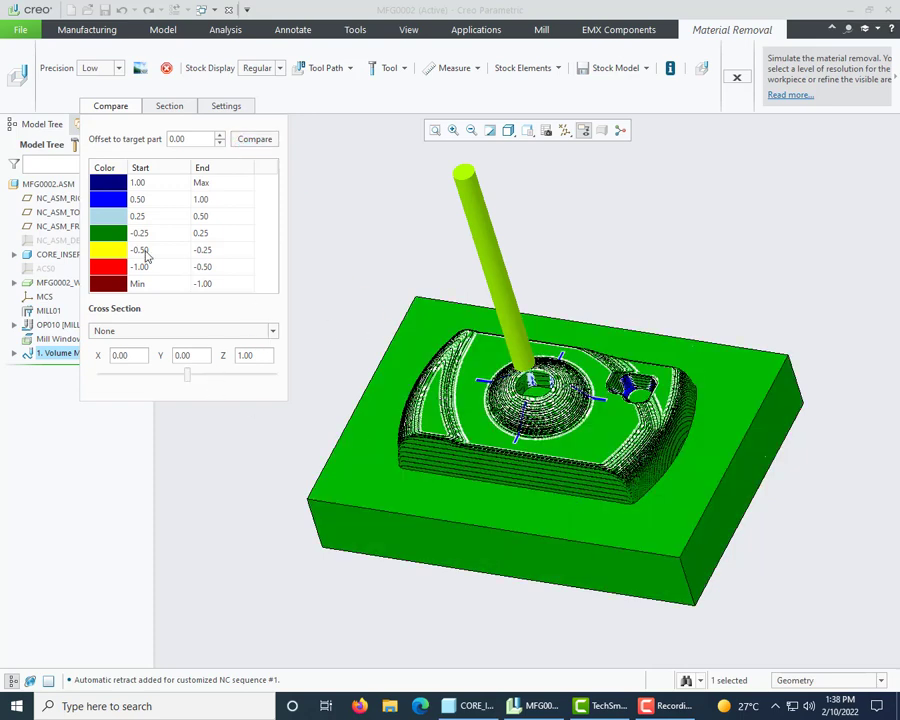
pyautogui.scroll(2, 342, 275)
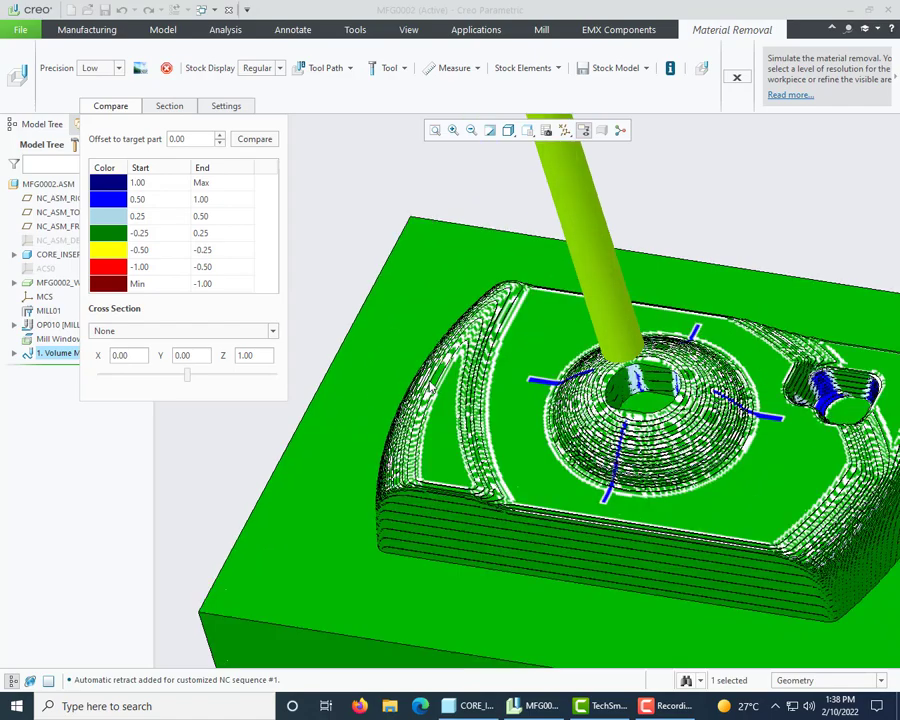
pyautogui.scroll(2, 342, 275)
pyautogui.scroll(2, 388, 273)
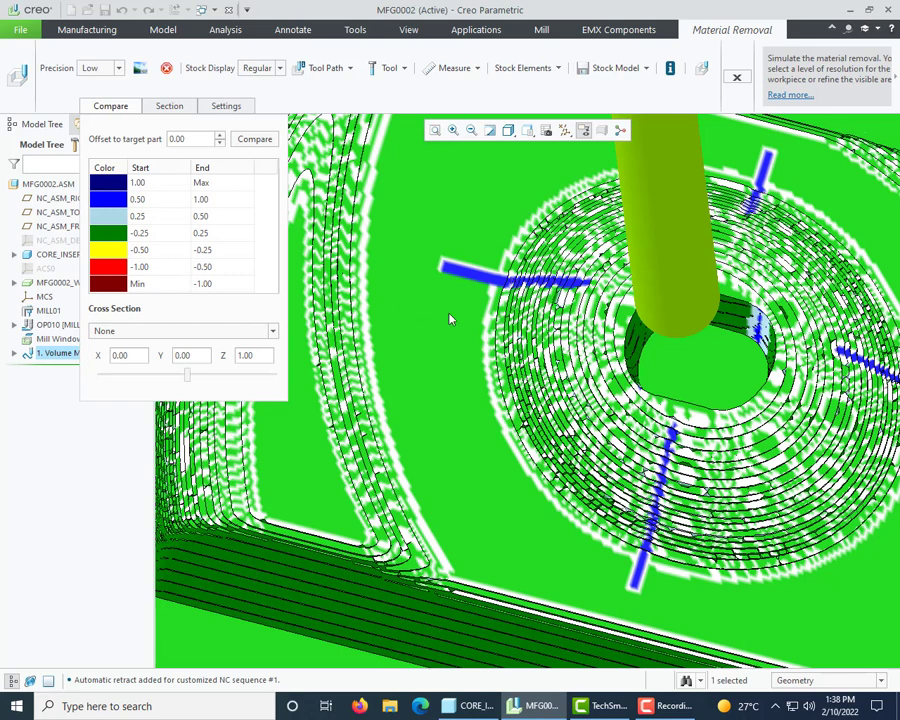
pyautogui.scroll(3, 466, 362)
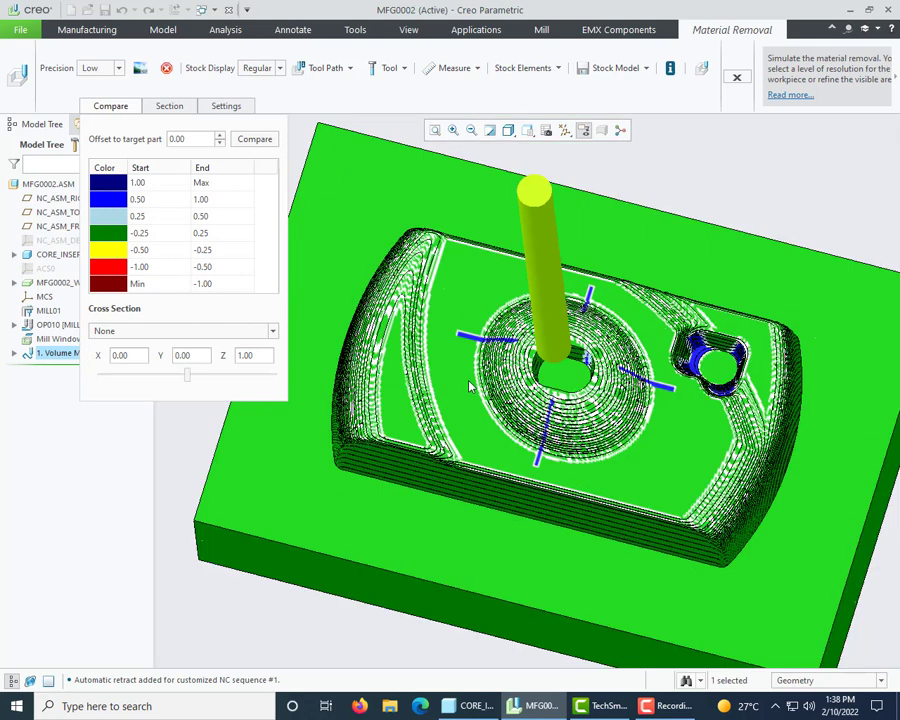
pyautogui.moveTo(468, 364)
pyautogui.mouseDown(button='middle')
pyautogui.moveTo(458, 362)
pyautogui.moveTo(468, 385)
pyautogui.moveTo(463, 370)
pyautogui.mouseUp(button='middle')
pyautogui.scroll(-4, 720, 373)
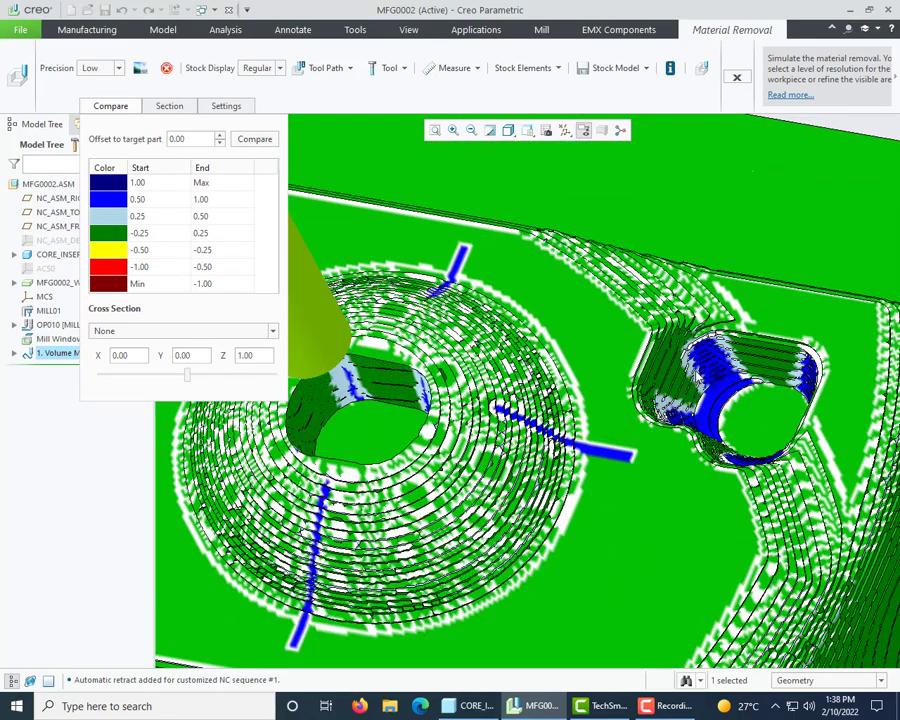
pyautogui.scroll(-3, 705, 380)
pyautogui.scroll(5, 452, 370)
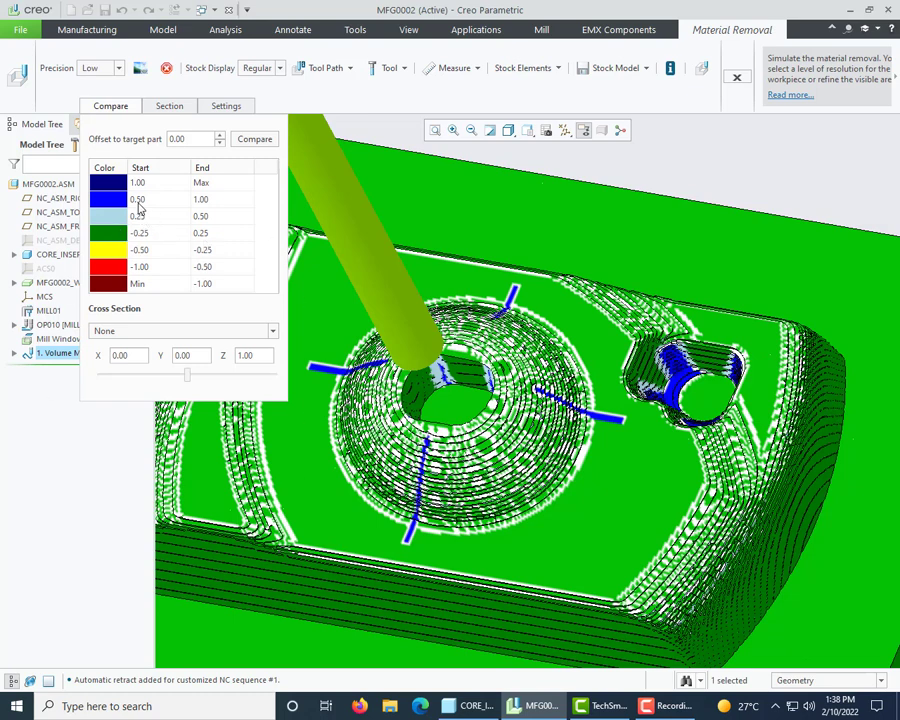
pyautogui.scroll(-5, 411, 235)
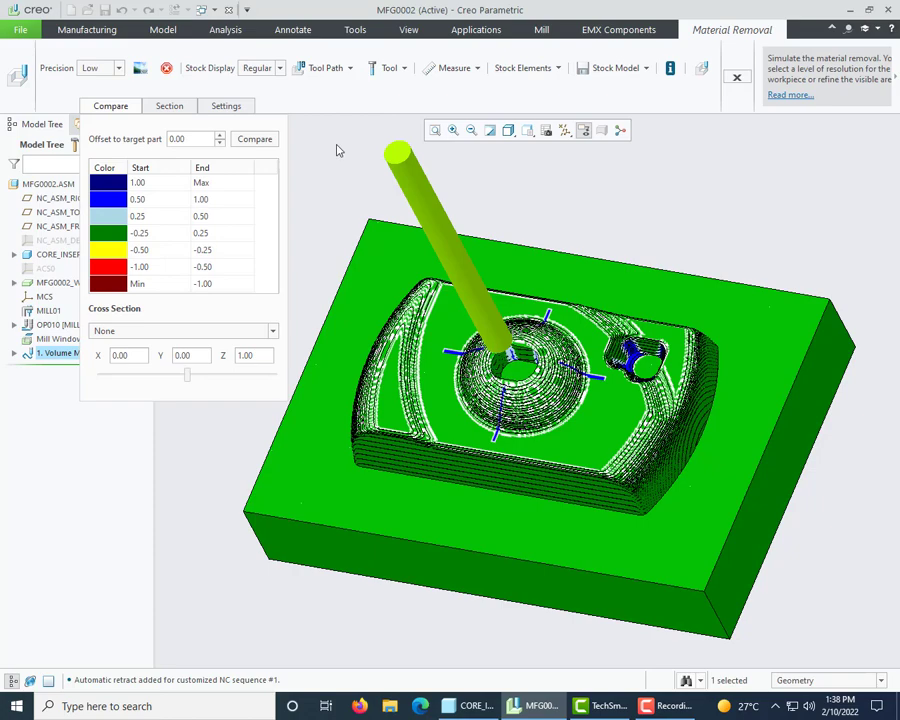
# Measure the deviation at a point on the core's flat top face in front of the central dome
pyautogui.click(455, 68)
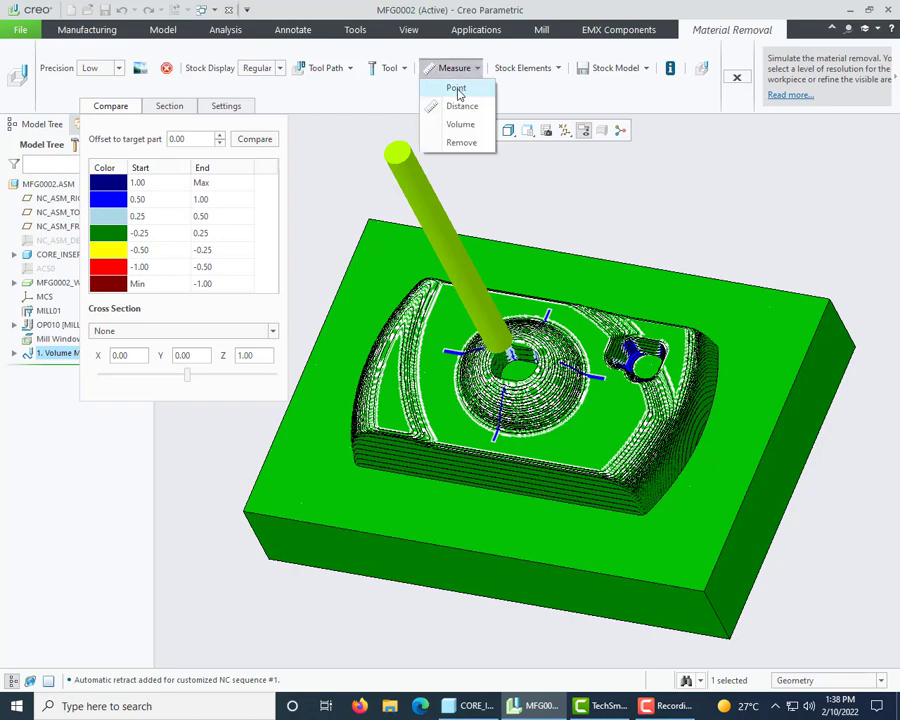
pyautogui.click(456, 89)
pyautogui.scroll(-5, 470, 445)
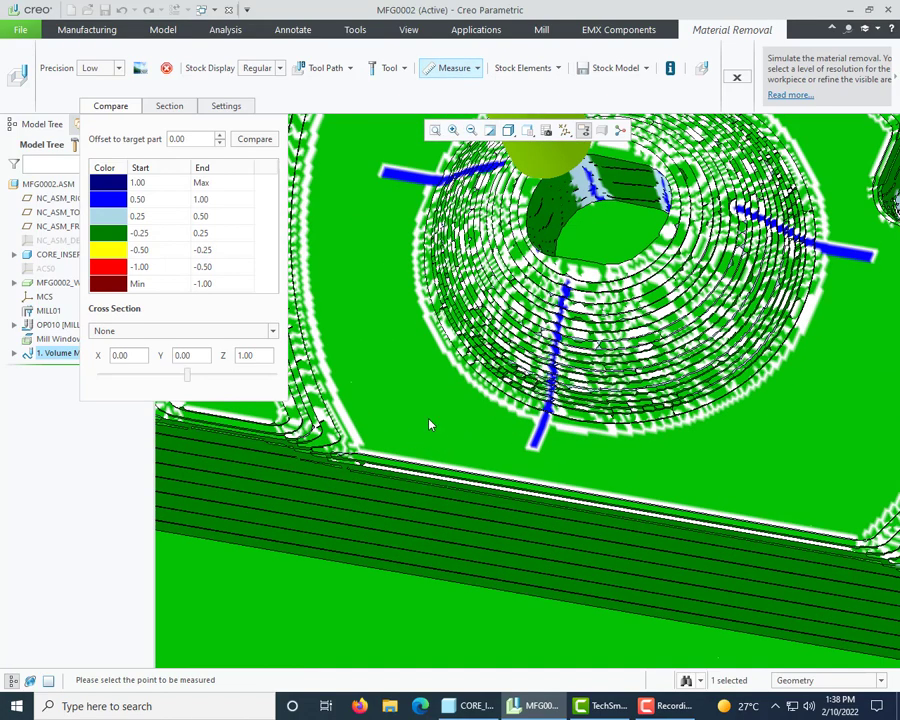
pyautogui.click(428, 419)
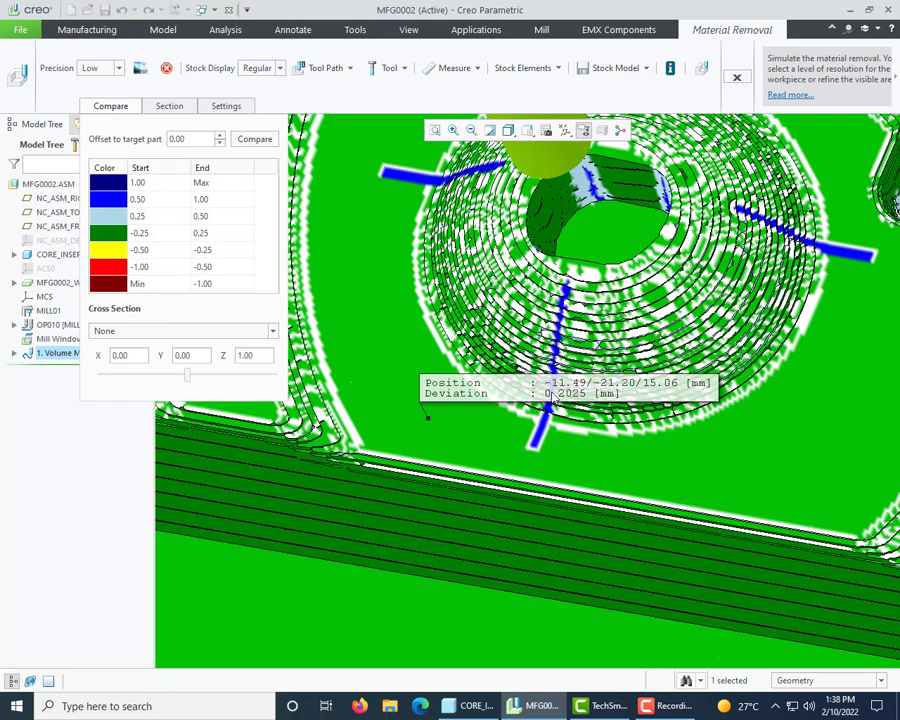
pyautogui.scroll(3, 440, 418)
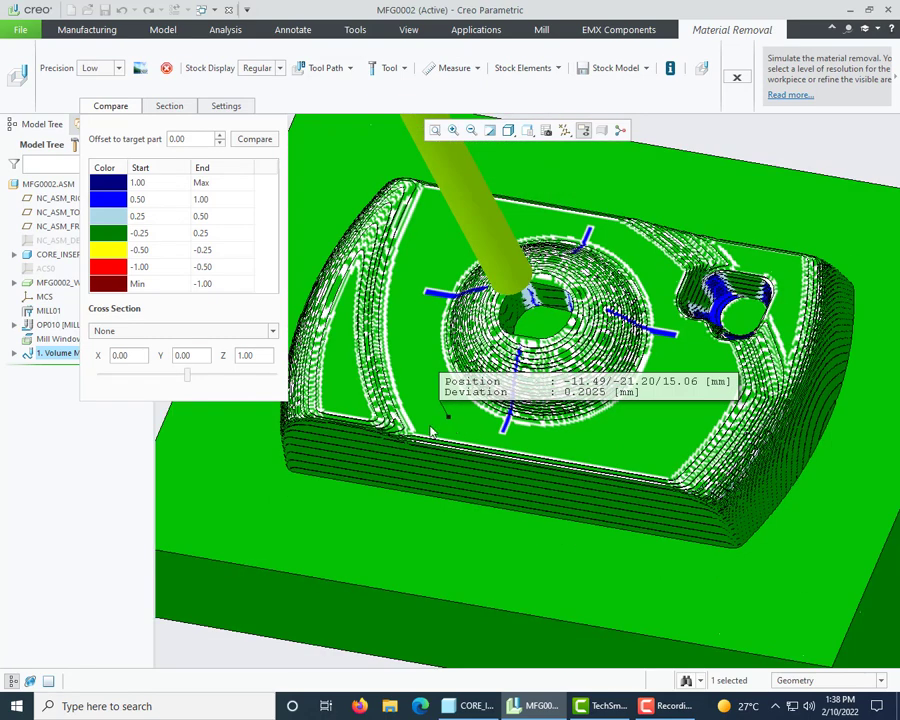
pyautogui.moveTo(455, 422); pyautogui.dragTo(462, 422, button='middle')
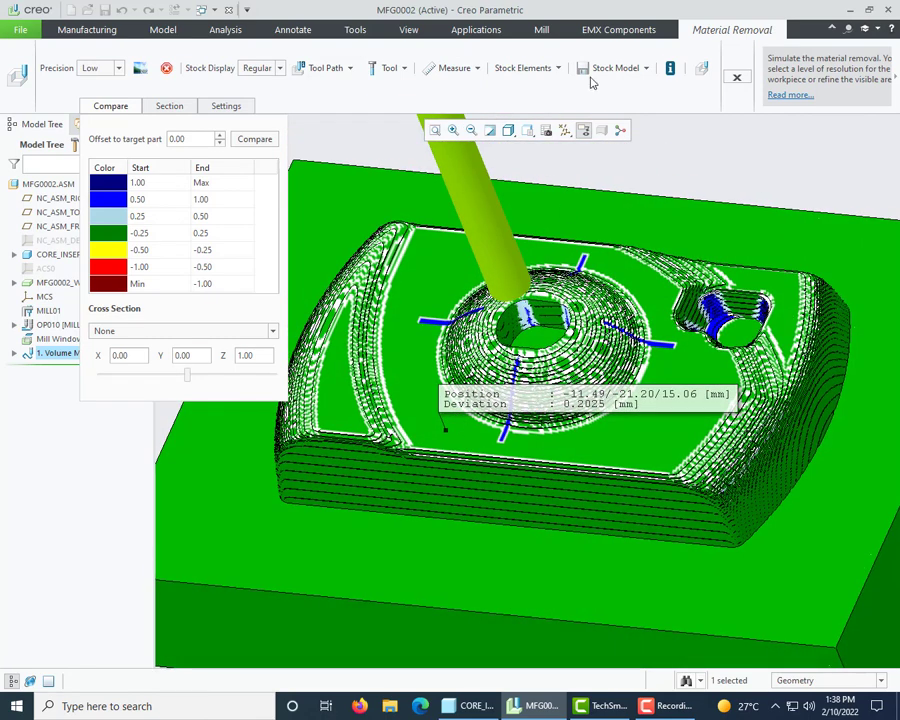
# Measure the deviation at a point on the blue uncut corner inside the small side pocket
pyautogui.click(477, 68)
pyautogui.click(445, 86)
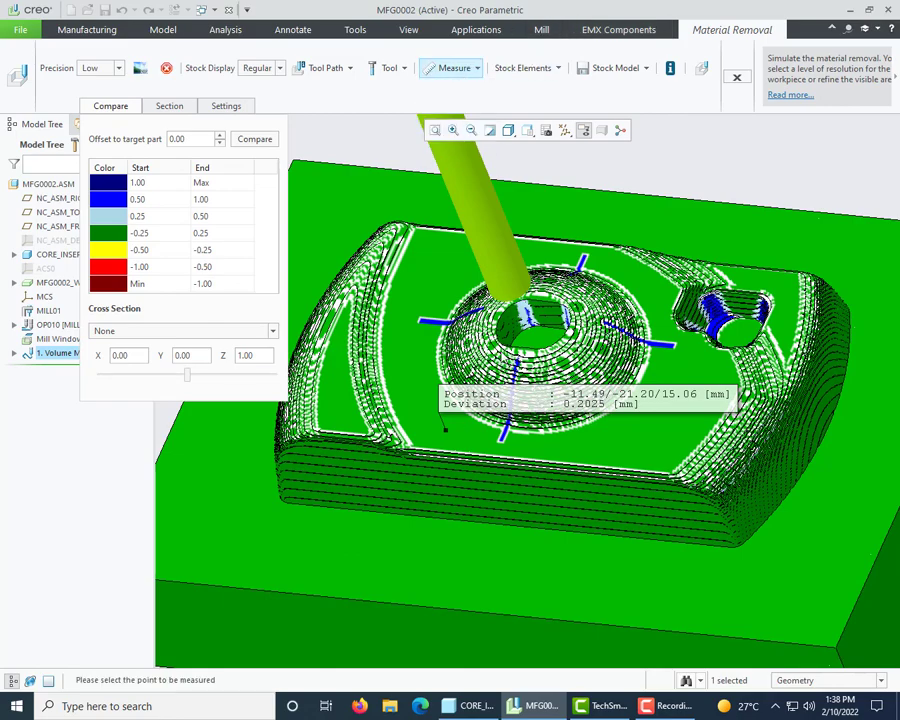
pyautogui.scroll(-5, 742, 308)
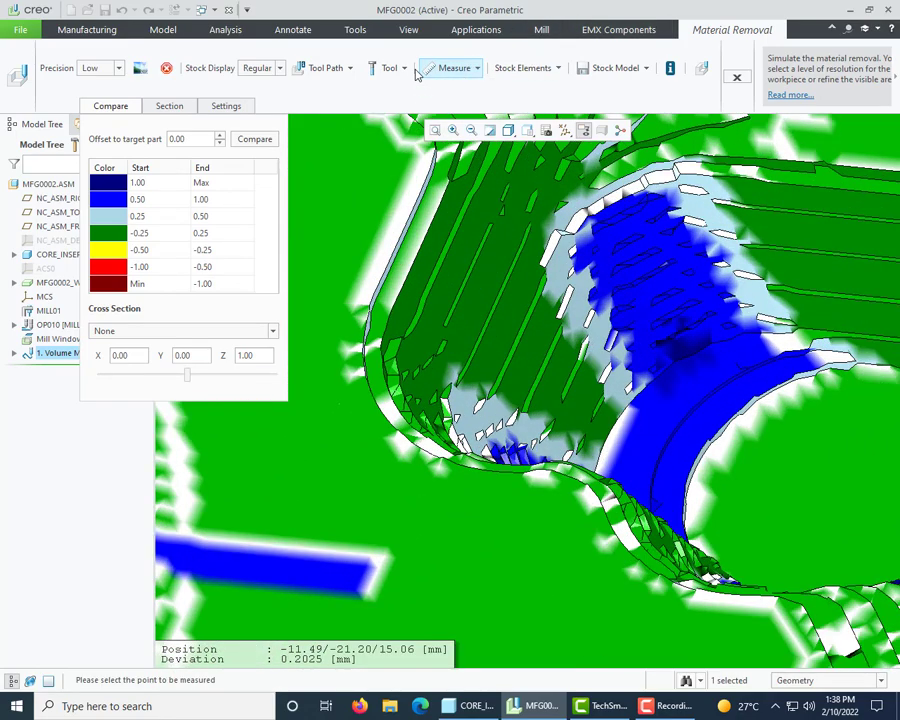
pyautogui.click(459, 78)
pyautogui.click(445, 86)
pyautogui.click(645, 362)
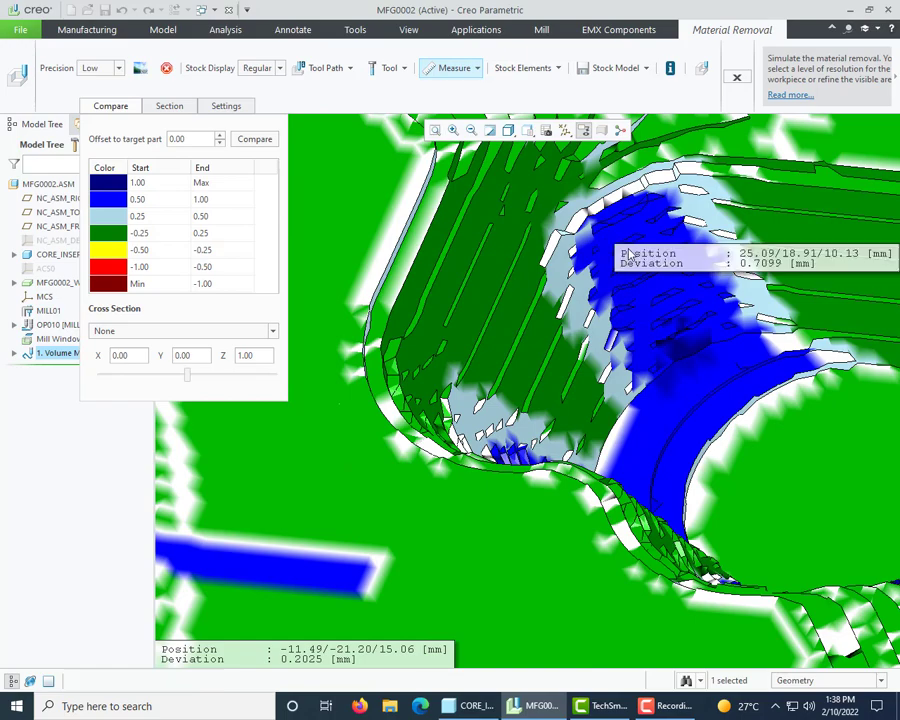
pyautogui.scroll(3, 645, 362)
pyautogui.scroll(3, 620, 372)
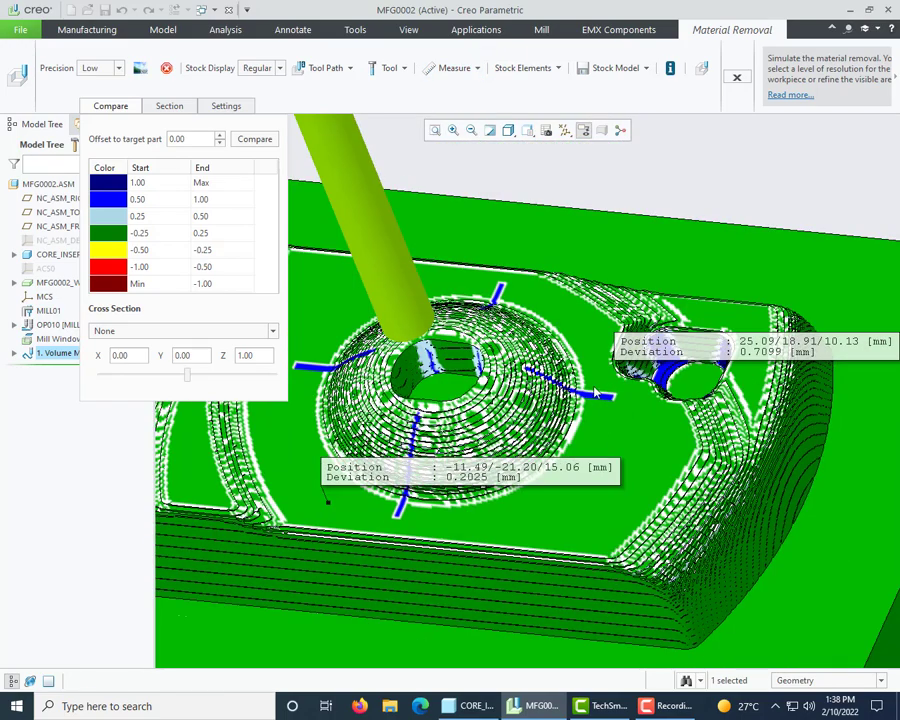
pyautogui.moveTo(582, 374); pyautogui.dragTo(580, 389, button='middle')
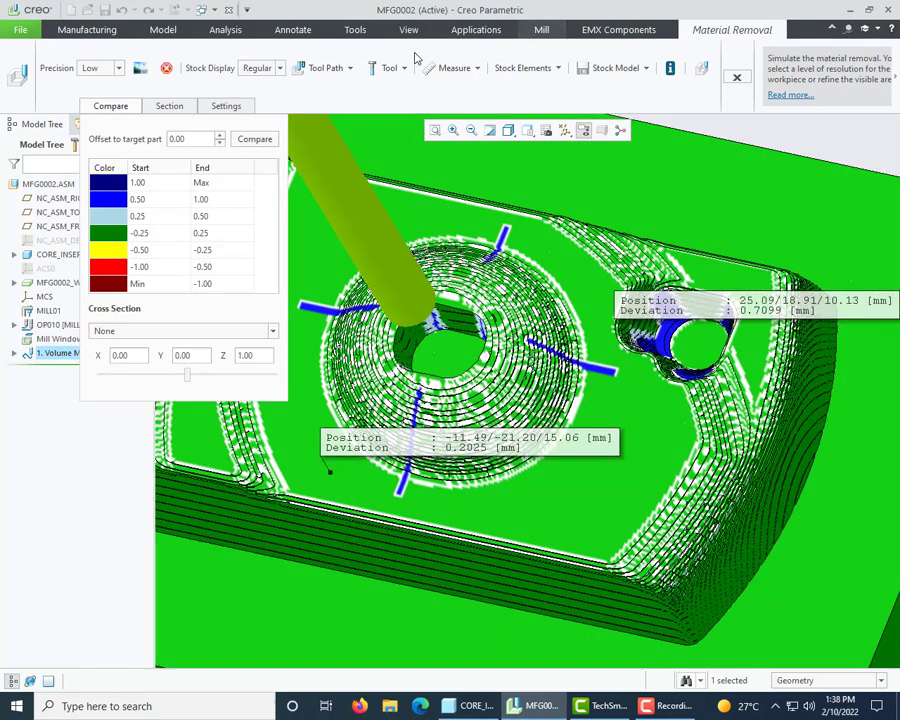
# Measure the deviation at a point in the top face's front corner, beside the curved step
pyautogui.click(448, 70)
pyautogui.click(456, 87)
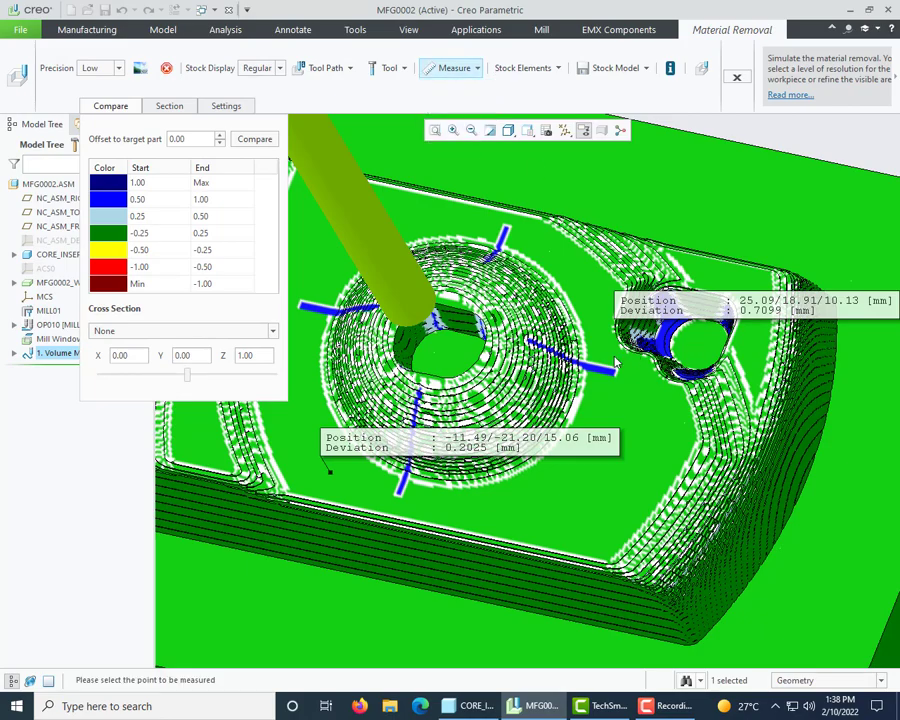
pyautogui.moveTo(435, 255); pyautogui.dragTo(634, 330, button='middle')
pyautogui.scroll(-5, 300, 520)
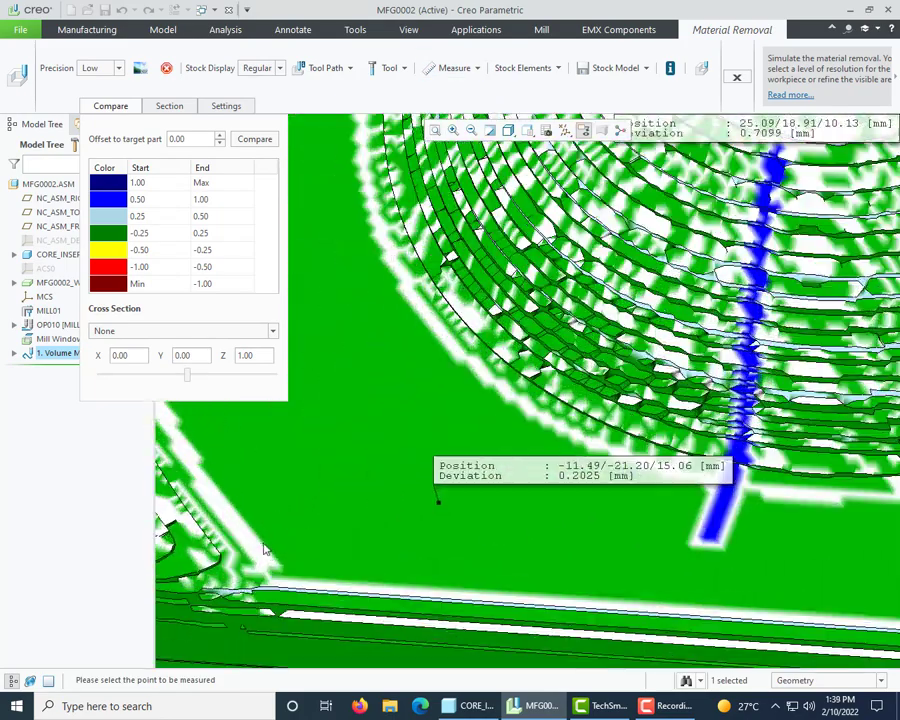
pyautogui.click(266, 548)
pyautogui.scroll(4, 495, 577)
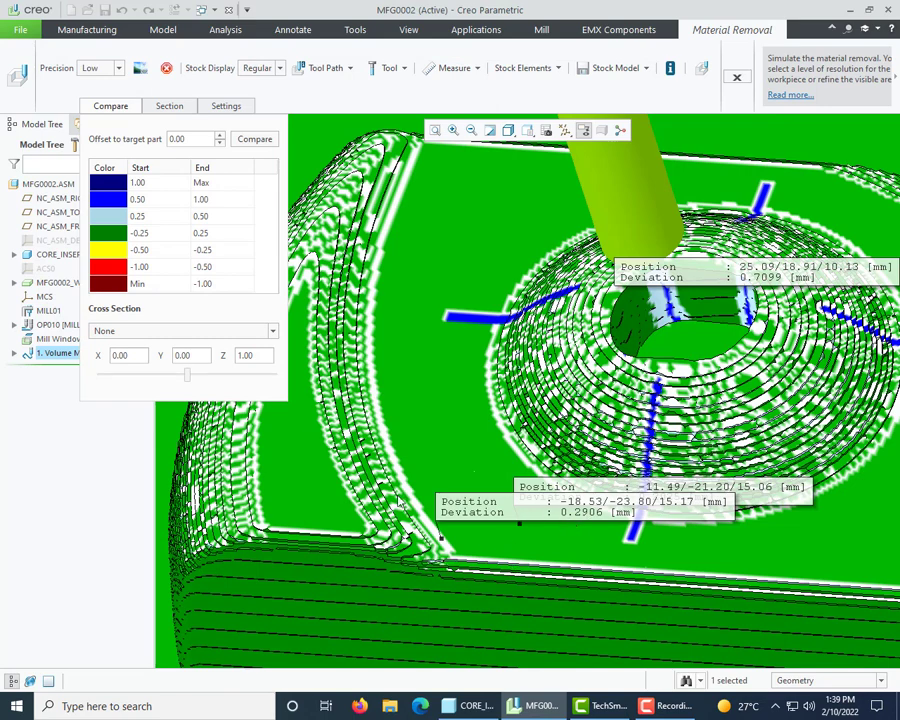
pyautogui.scroll(3, 400, 475)
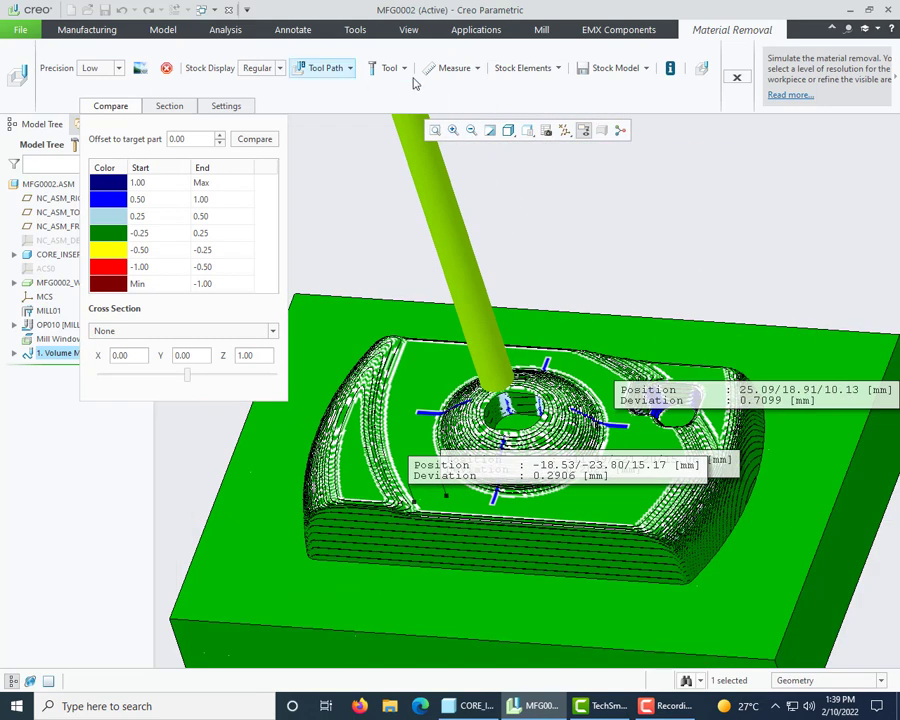
# Measure the deviation at a point on the core's front side wall and at another on the flat base surface surrounding the core
pyautogui.click(452, 68)
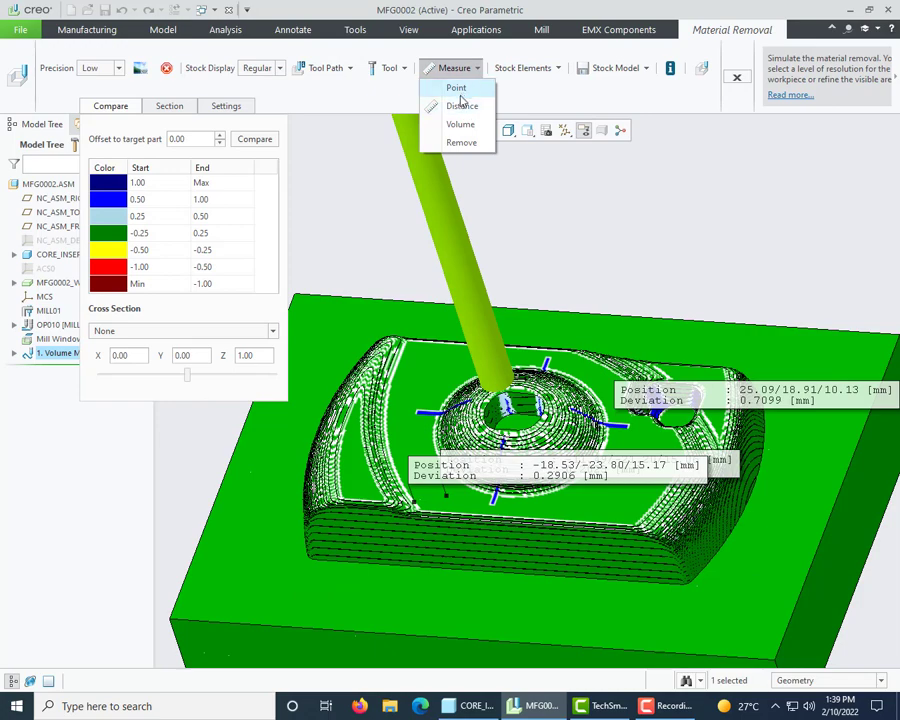
pyautogui.click(458, 91)
pyautogui.click(466, 550)
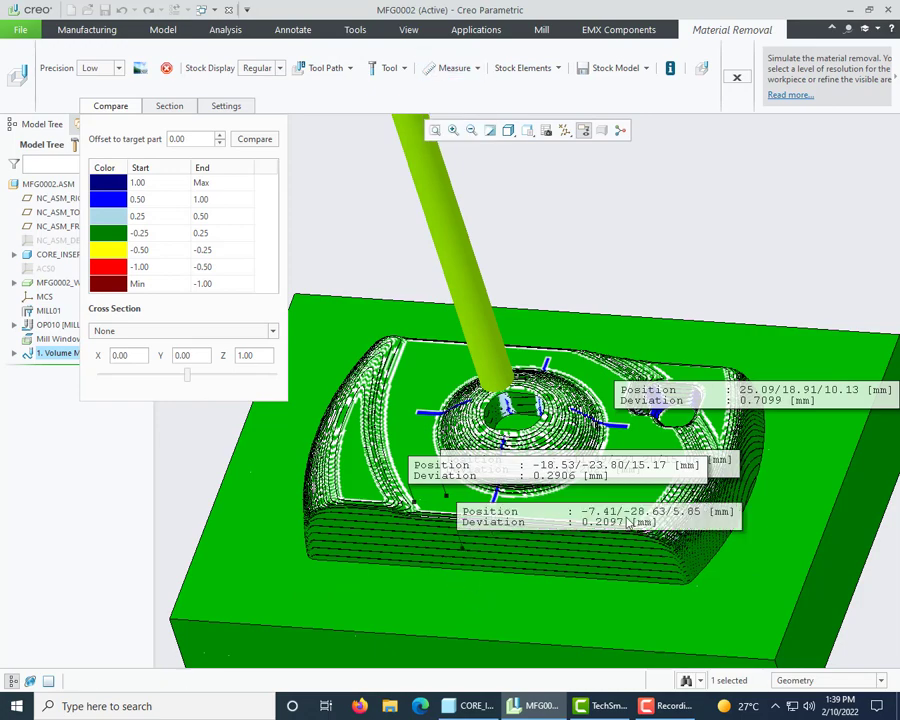
pyautogui.moveTo(328, 578)
pyautogui.mouseDown(button='middle')
pyautogui.moveTo(337, 568)
pyautogui.moveTo(326, 577)
pyautogui.mouseUp(button='middle')
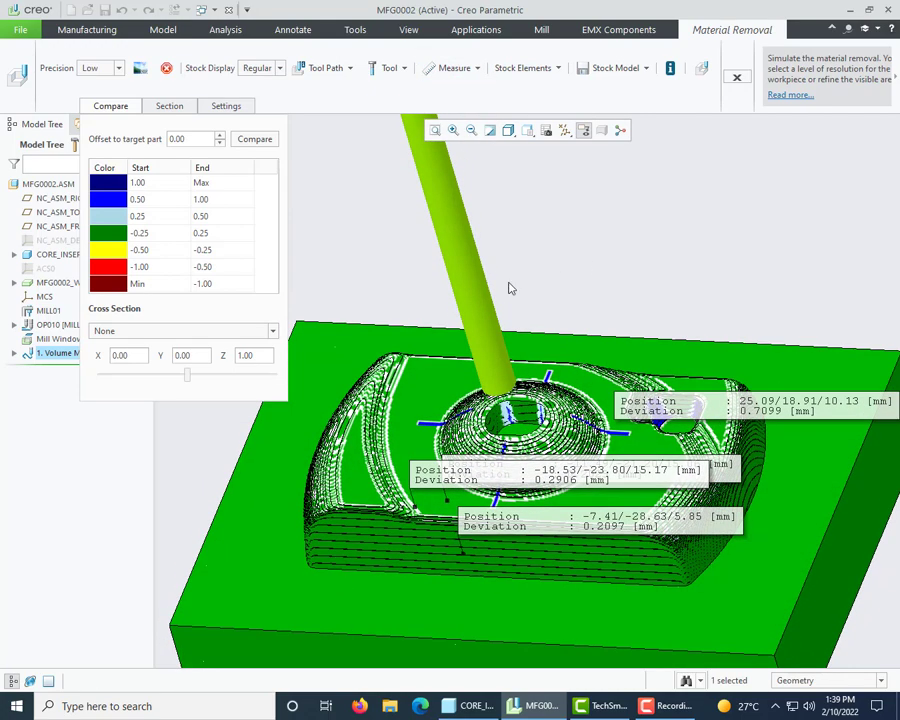
pyautogui.click(452, 68)
pyautogui.click(458, 89)
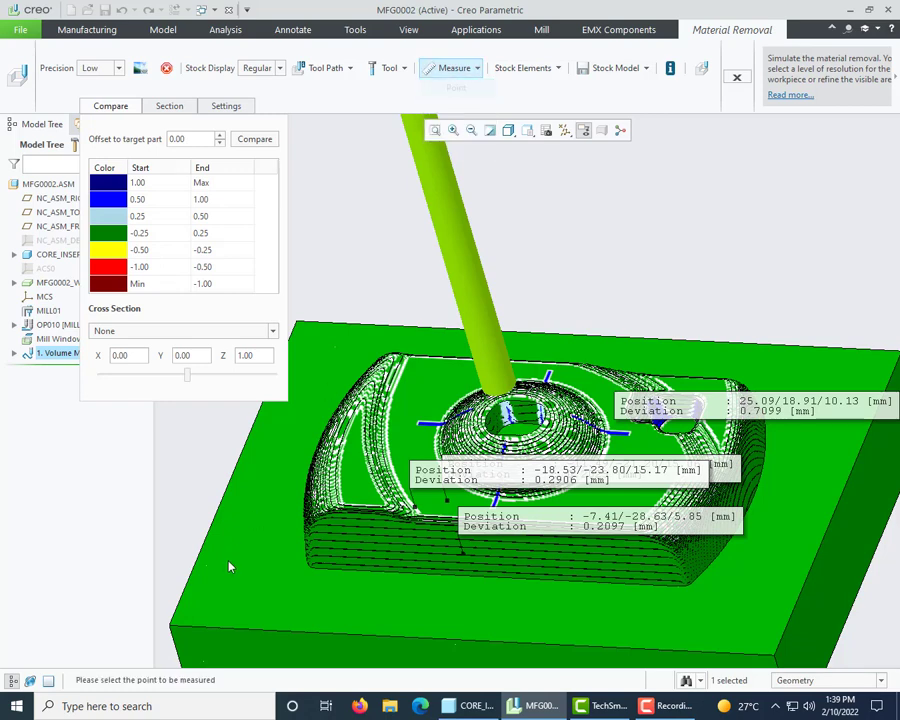
pyautogui.click(247, 547)
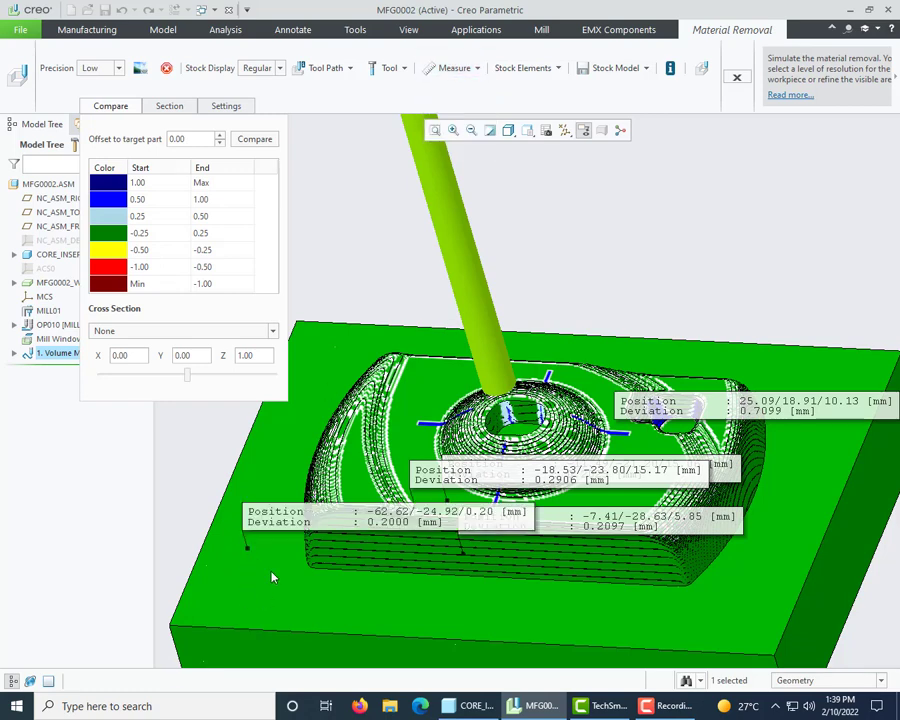
# Examine the colour-coded stock deviation over the core's curved step, side walls and surrounding base surface
pyautogui.moveTo(330, 480); pyautogui.dragTo(383, 444, button='middle')
pyautogui.scroll(-3, 382, 442)
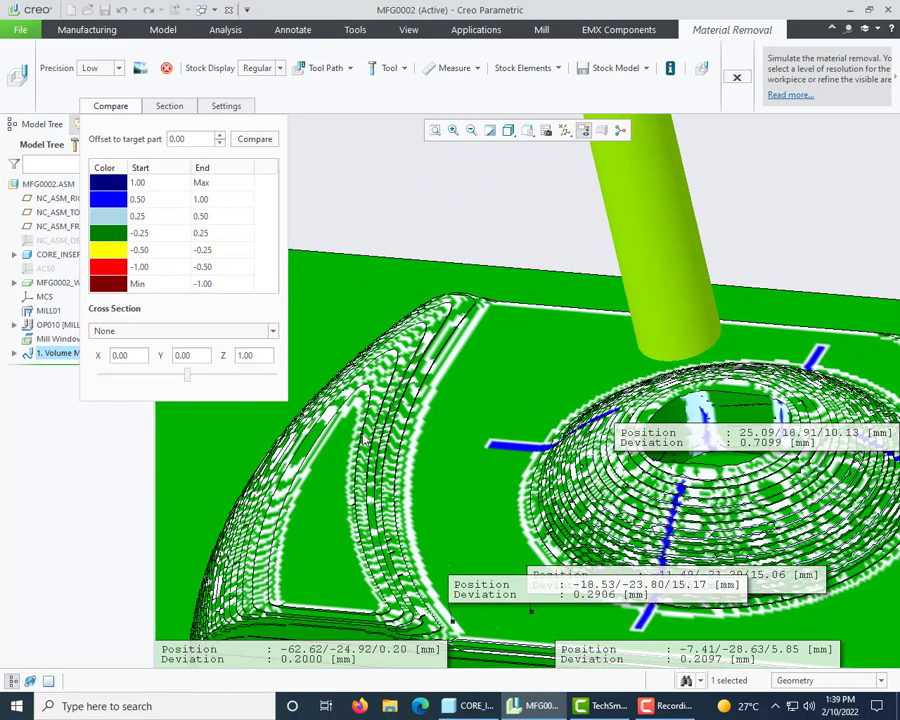
pyautogui.scroll(5, 364, 440)
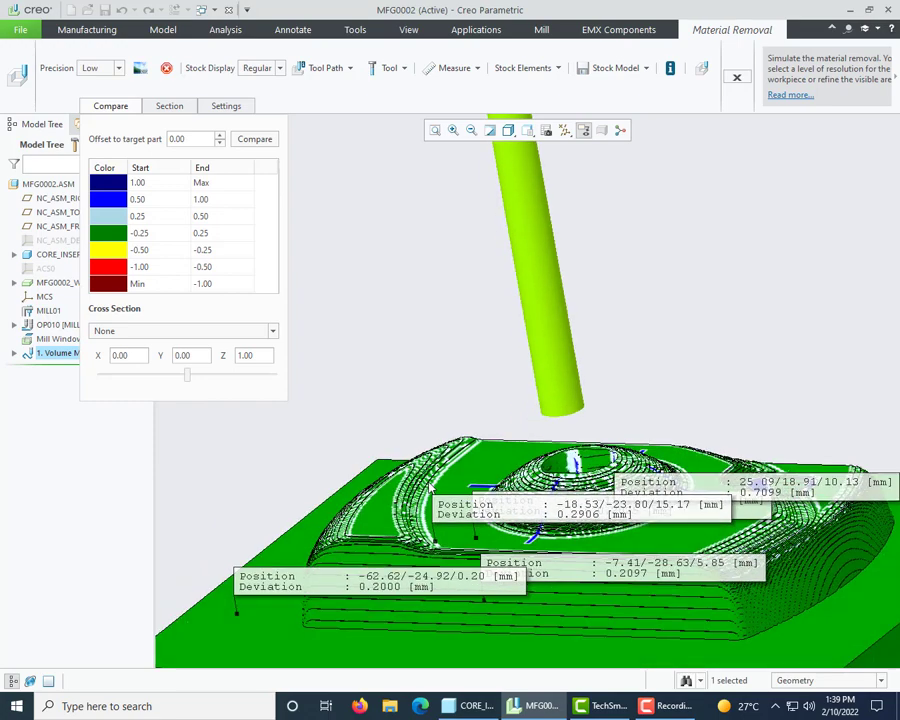
pyautogui.scroll(-3, 431, 489)
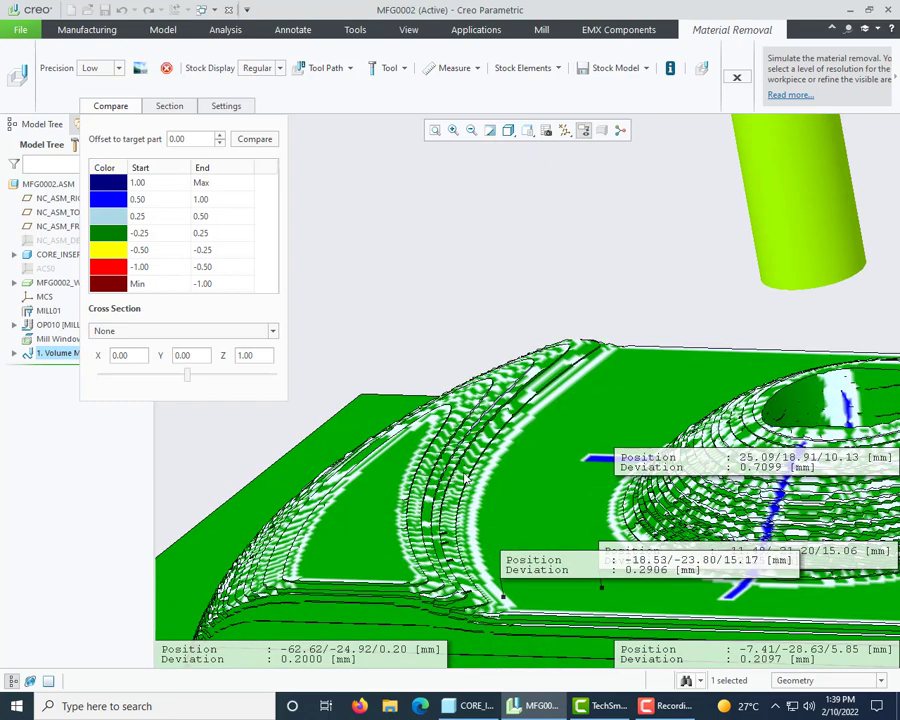
pyautogui.scroll(2, 467, 479)
pyautogui.scroll(2, 325, 606)
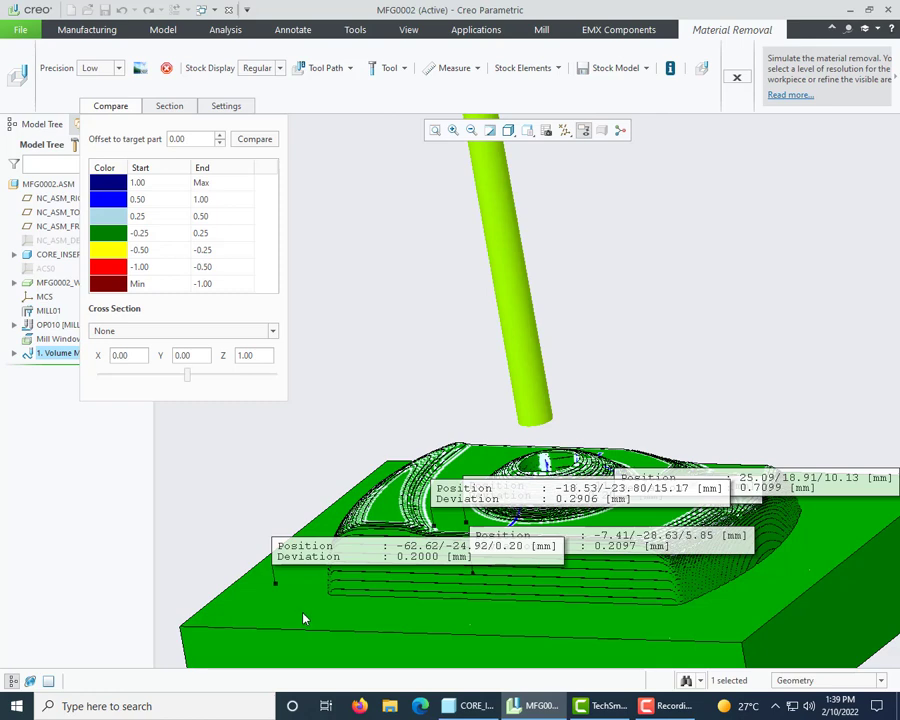
pyautogui.scroll(-2, 340, 570)
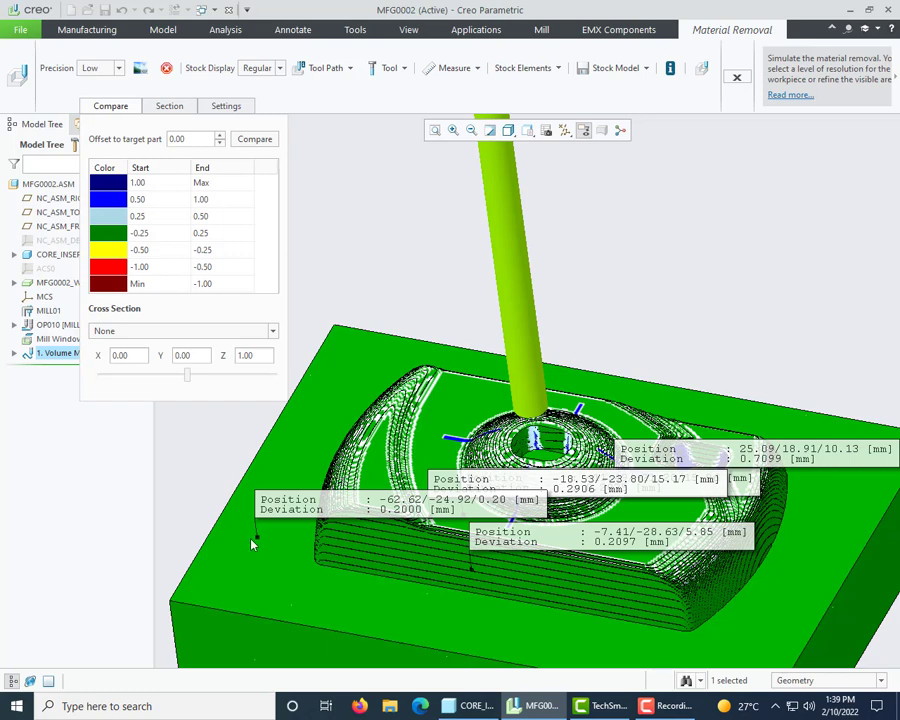
# Close the material removal simulation and hide the workpiece MFG0002_WRK_01.PRT
pyautogui.click(736, 77)
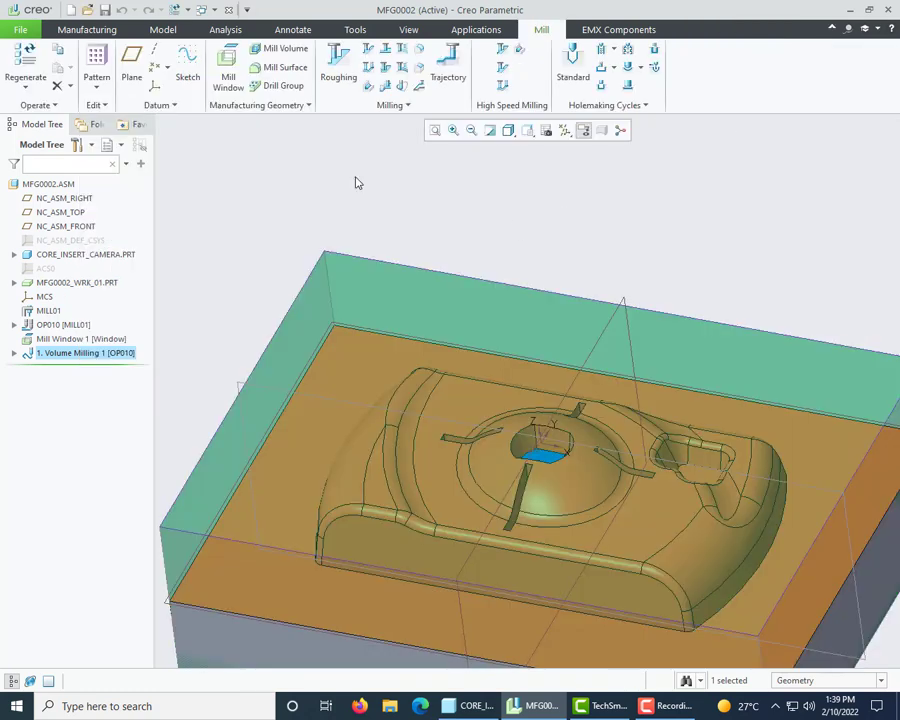
pyautogui.scroll(3, 424, 238)
pyautogui.moveTo(346, 315); pyautogui.dragTo(392, 297, button='middle')
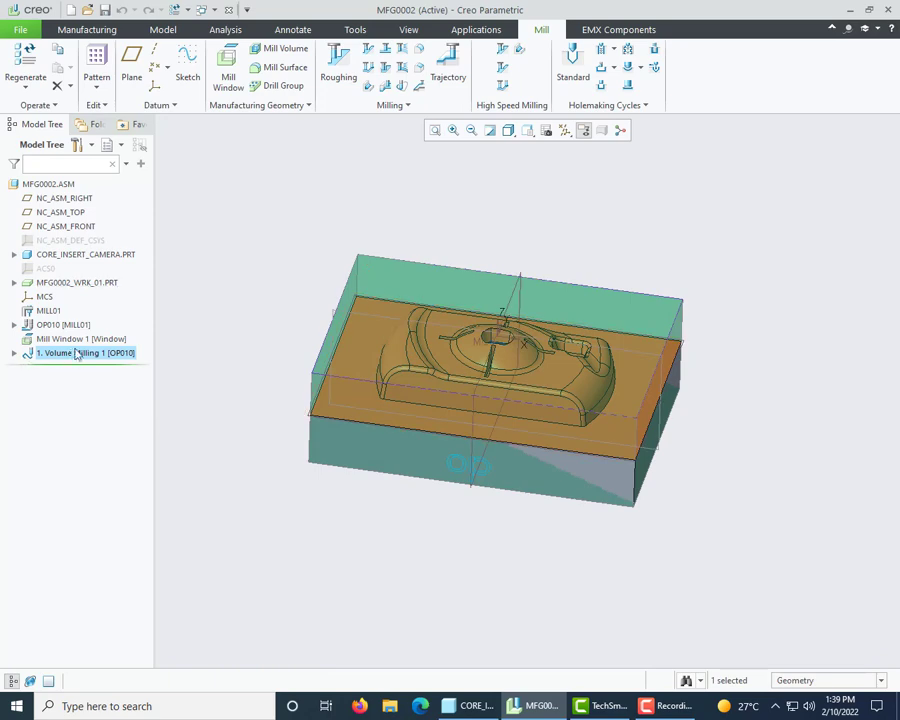
pyautogui.rightClick(96, 283)
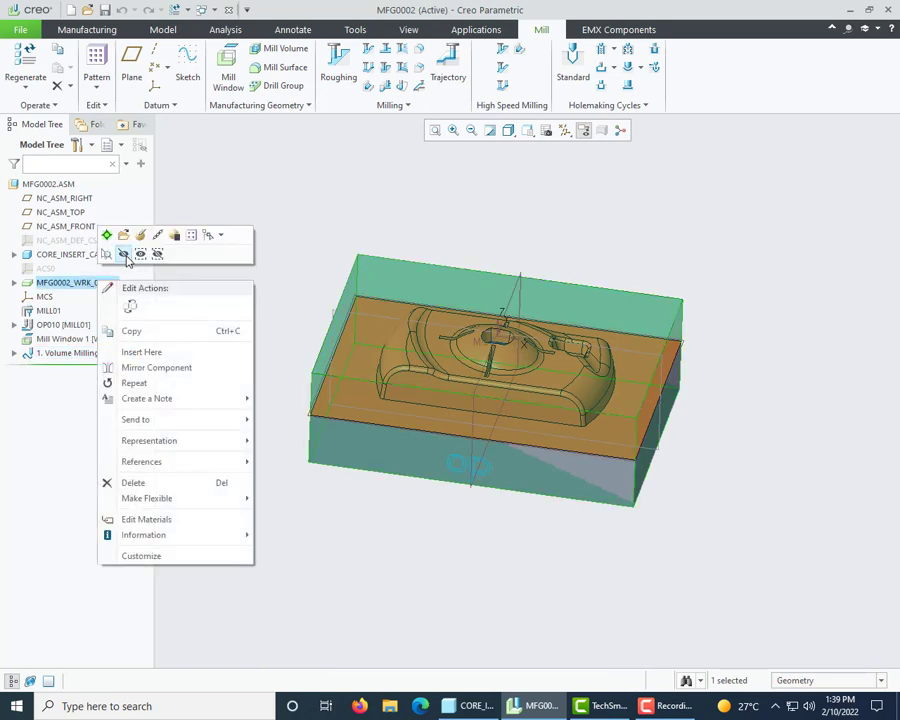
pyautogui.click(123, 254)
# Reorient the view by reference, with the core's flat base surface as Front and the block's rear side face as Top
pyautogui.moveTo(430, 445); pyautogui.dragTo(423, 418, button='middle')
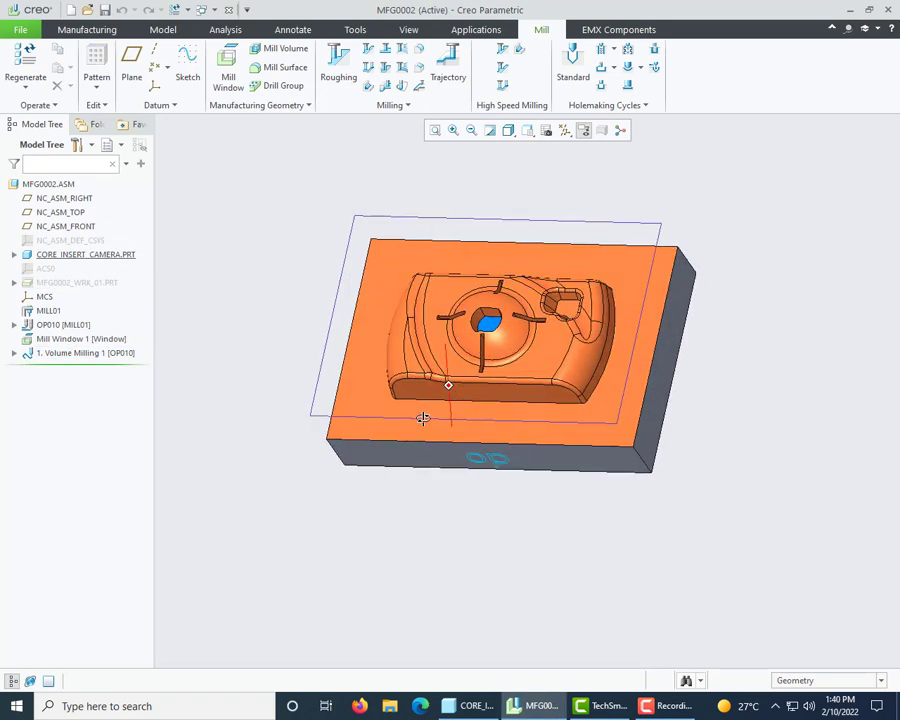
pyautogui.scroll(-3, 486, 290)
pyautogui.moveTo(486, 290); pyautogui.dragTo(368, 386, button='middle')
pyautogui.scroll(3, 511, 322)
pyautogui.scroll(5, 358, 394)
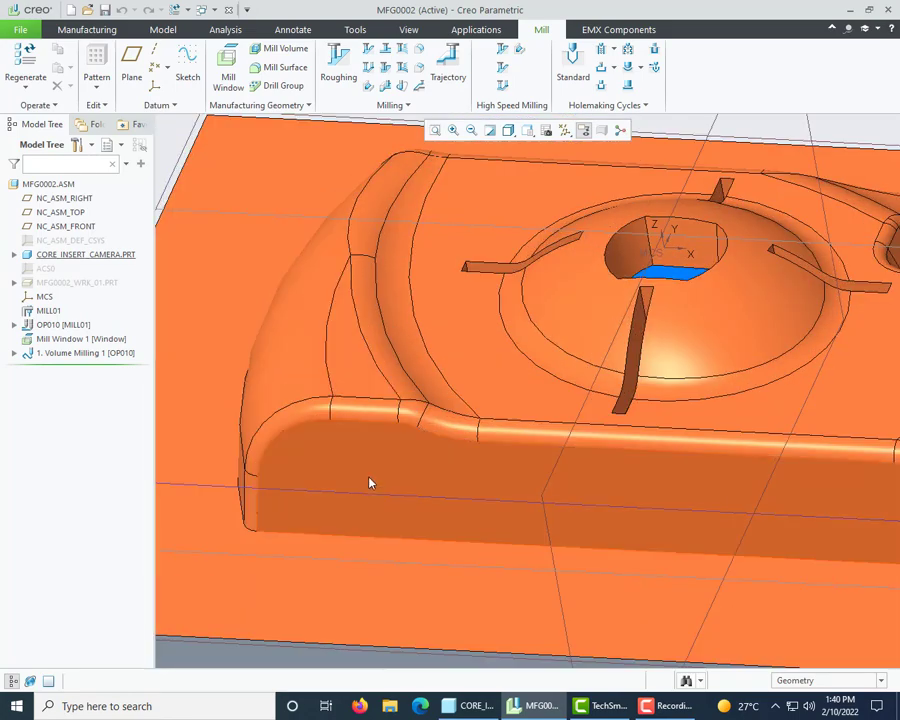
pyautogui.hotkey('ctrl', 'd')
pyautogui.click(528, 130)
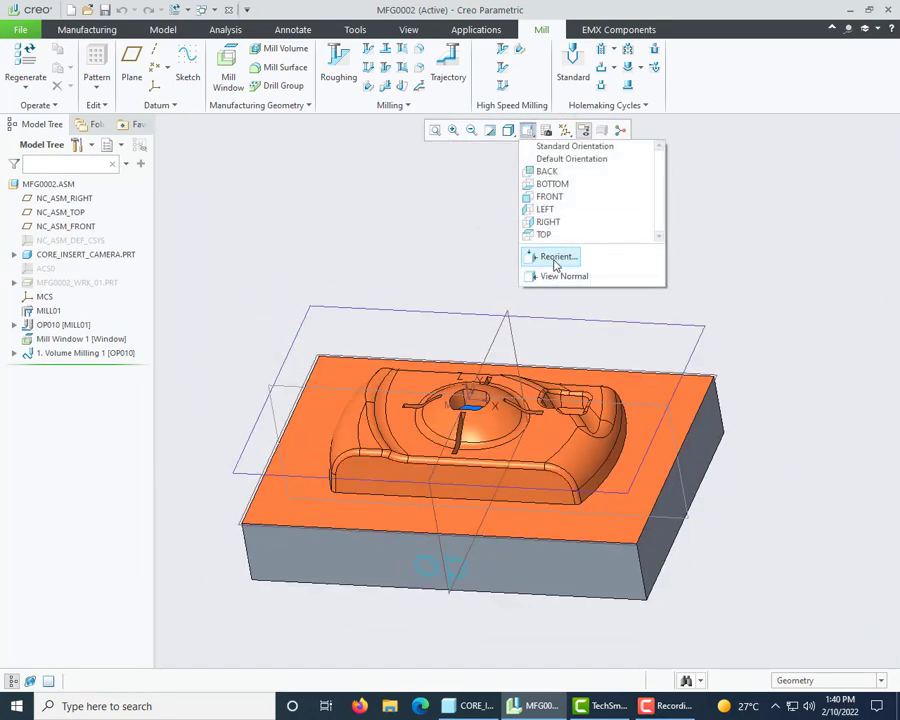
pyautogui.click(554, 262)
pyautogui.click(640, 406)
pyautogui.moveTo(504, 398); pyautogui.dragTo(490, 468, button='middle')
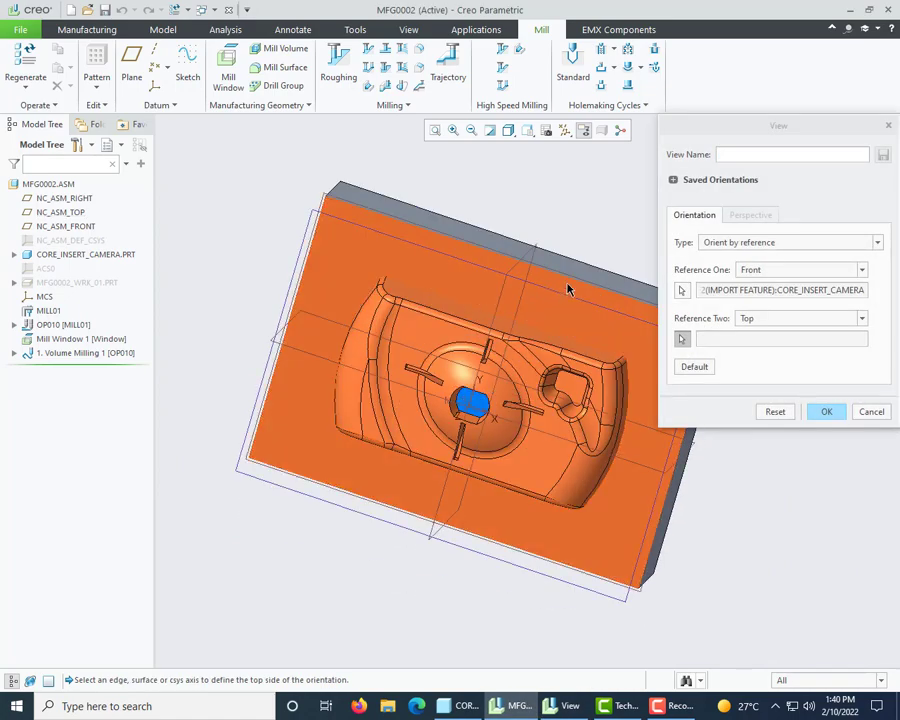
pyautogui.click(567, 289)
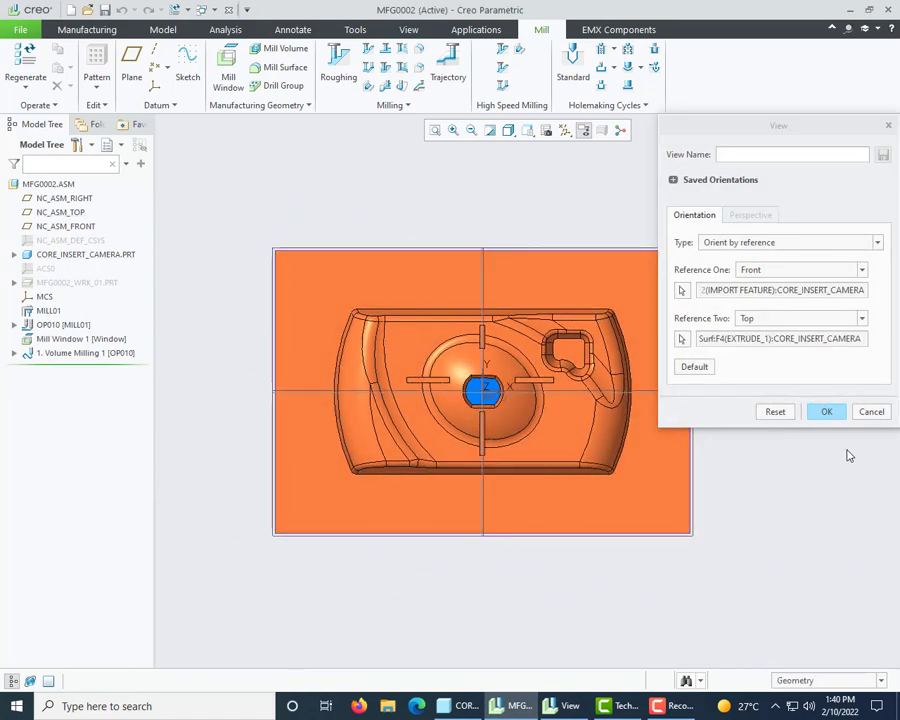
pyautogui.click(827, 411)
# Inspect the core's upper side wall and its curved outer edge in plan view
pyautogui.scroll(-5, 440, 345)
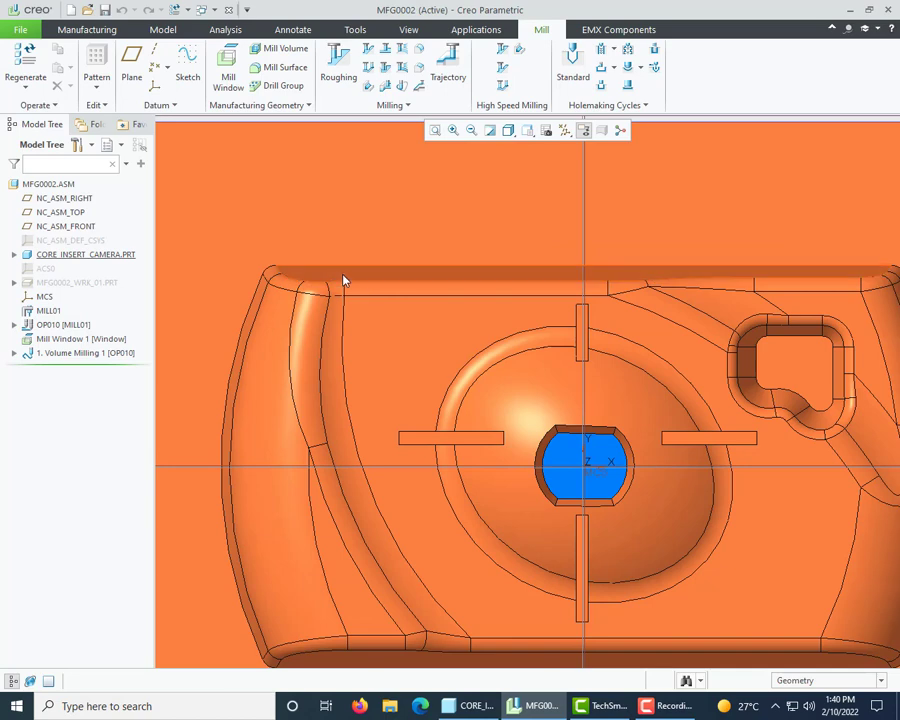
pyautogui.click(343, 281)
pyautogui.click(259, 297)
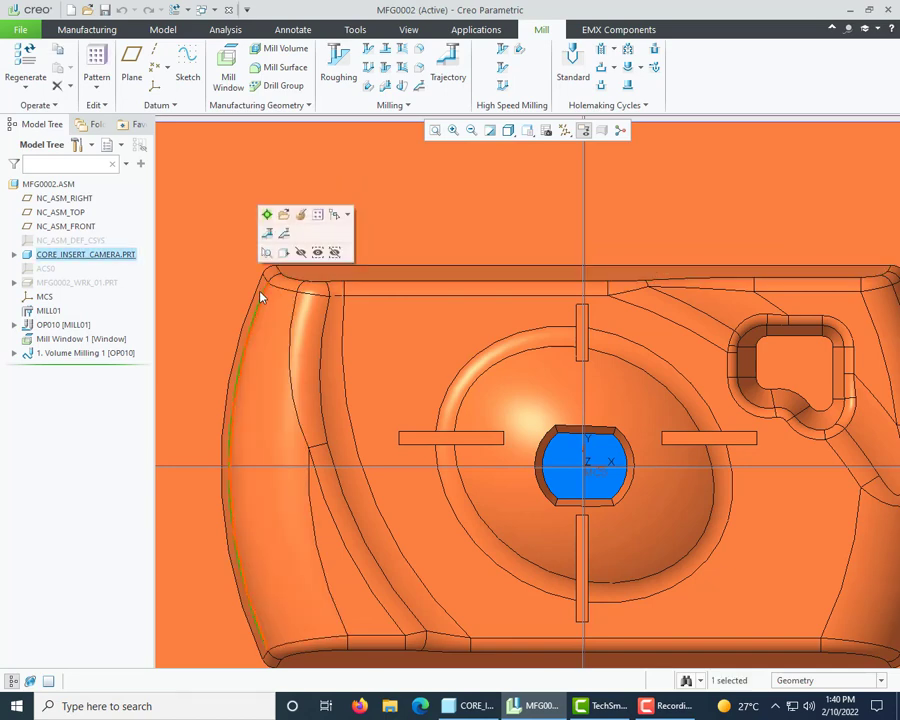
pyautogui.scroll(4, 259, 291)
pyautogui.scroll(-2, 281, 325)
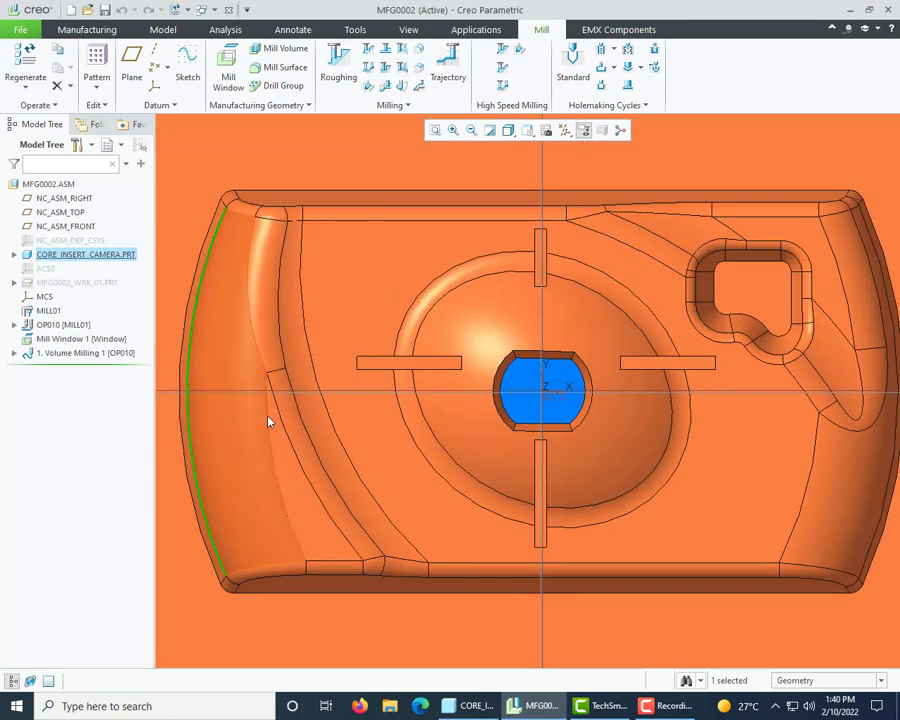
pyautogui.scroll(3, 462, 484)
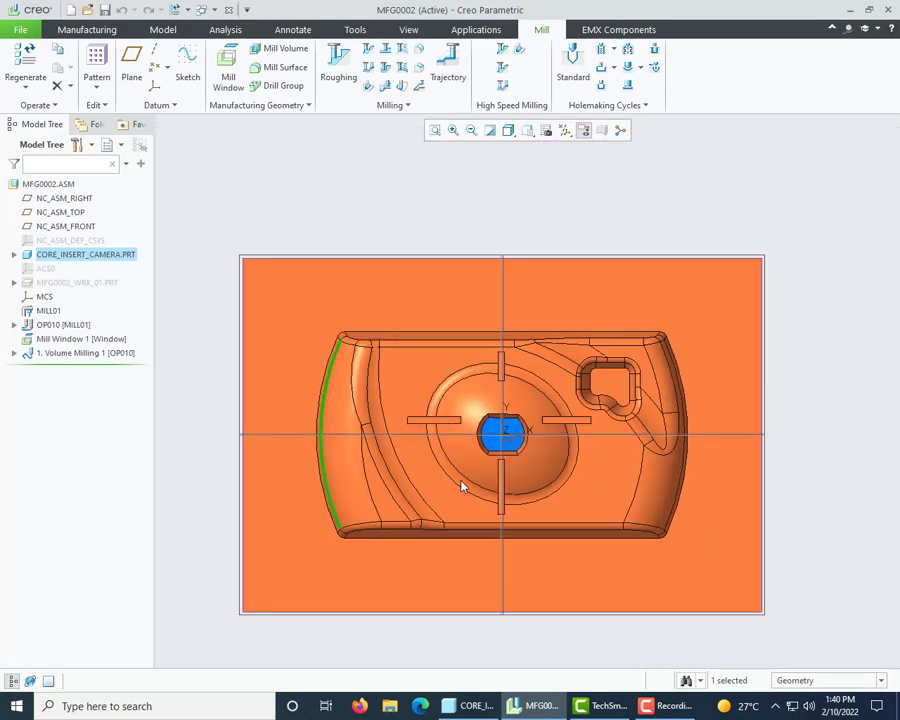
# Select the flat base surface surrounding the core and examine it from several angles
pyautogui.moveTo(478, 514); pyautogui.dragTo(278, 543, button='middle')
pyautogui.click(278, 541)
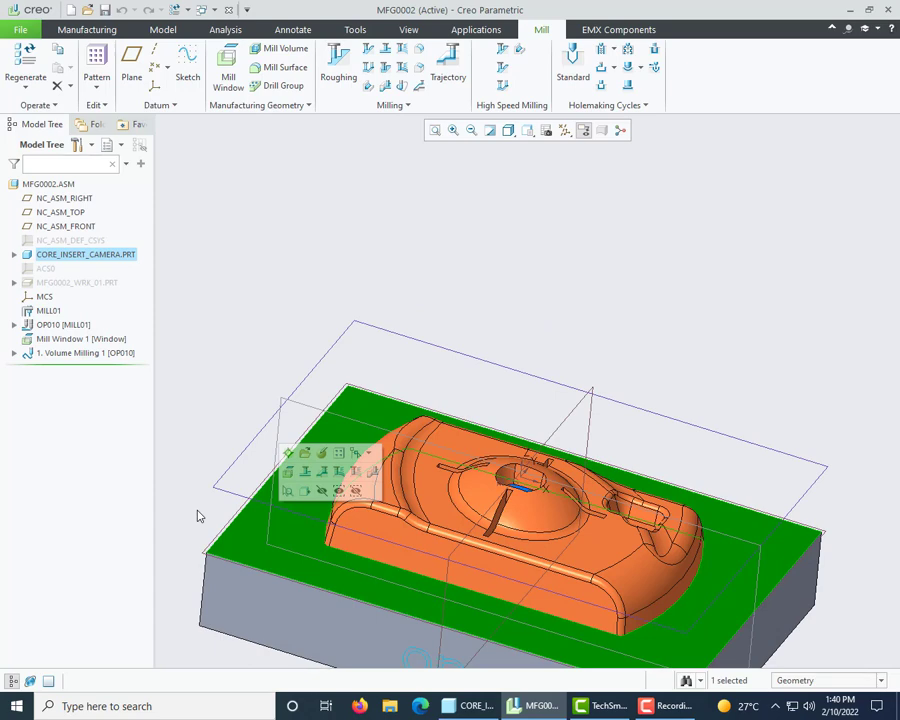
pyautogui.scroll(3, 215, 545)
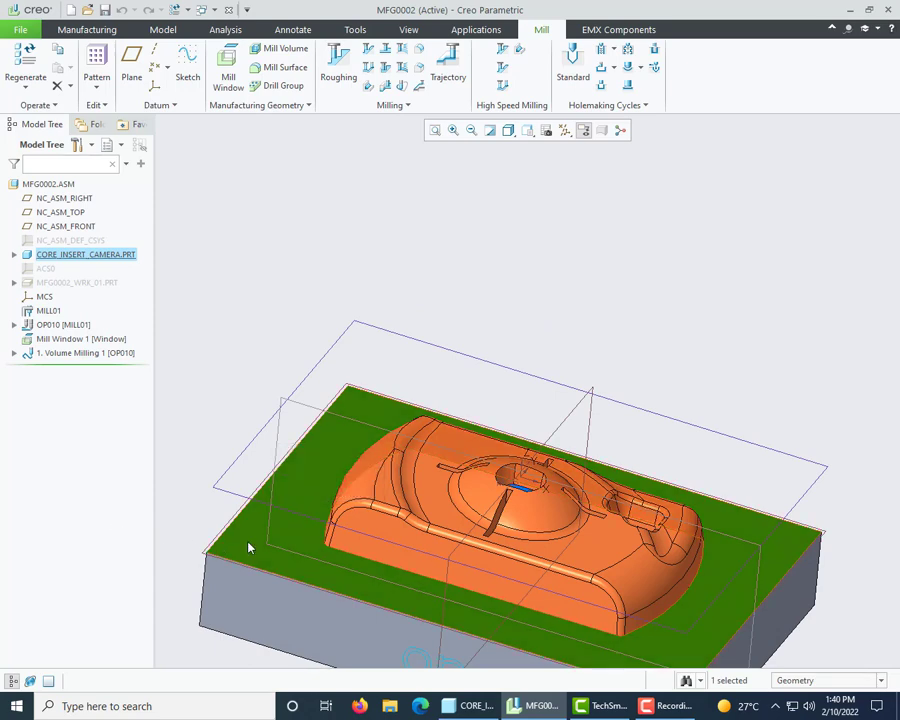
pyautogui.moveTo(250, 545); pyautogui.dragTo(251, 532, button='middle')
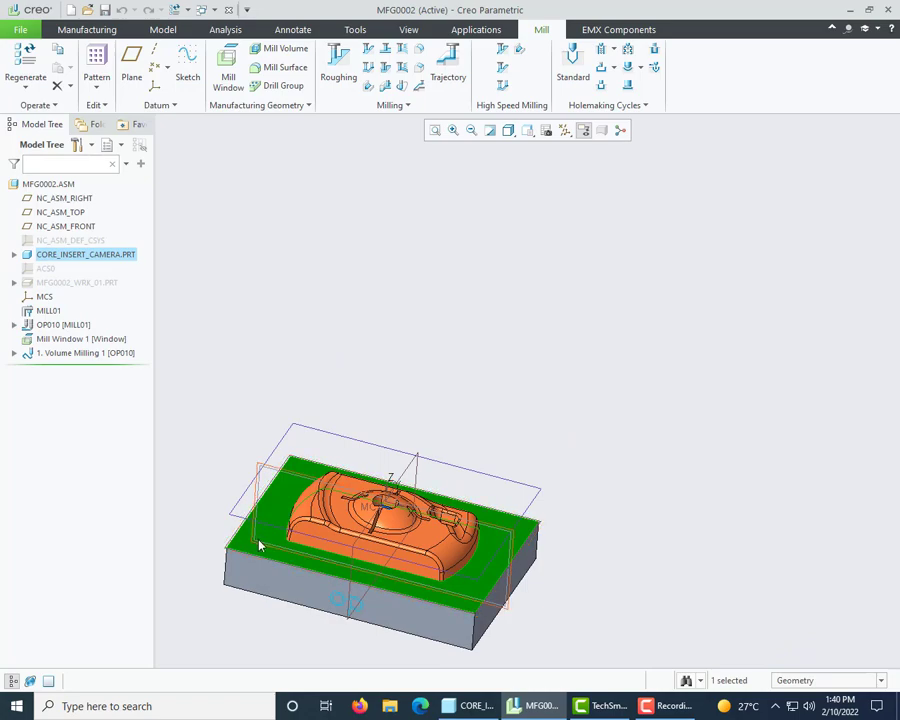
pyautogui.scroll(-4, 255, 535)
pyautogui.moveTo(416, 538); pyautogui.dragTo(402, 532, button='middle')
pyautogui.scroll(3, 318, 530)
pyautogui.moveTo(318, 530); pyautogui.dragTo(396, 558, button='middle')
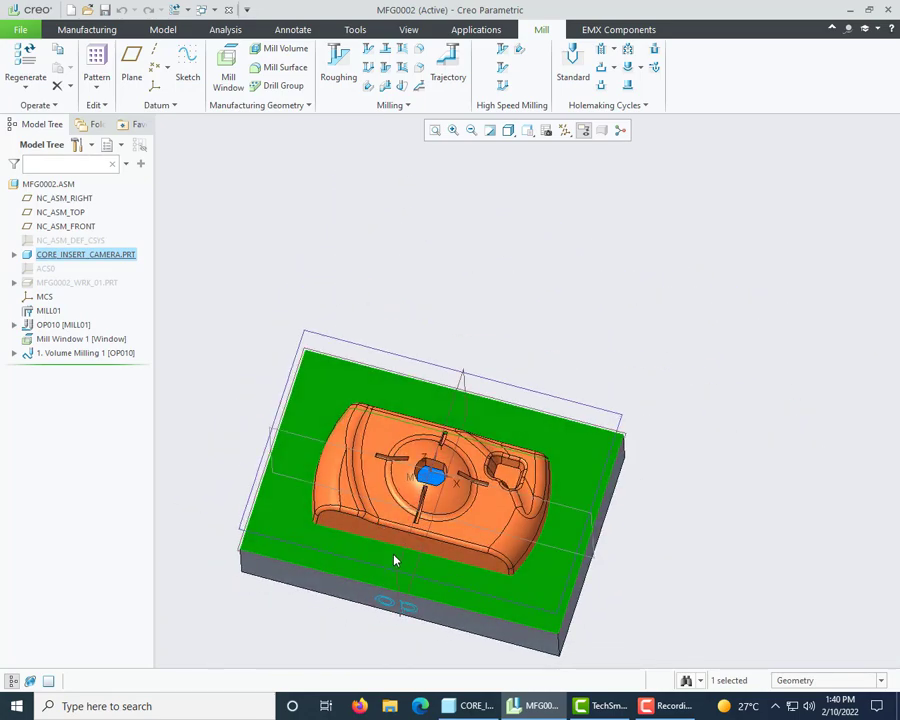
# Examine the core's small side pocket and curved top surfaces that need finishing
pyautogui.moveTo(624, 466); pyautogui.dragTo(474, 542, button='middle')
pyautogui.moveTo(400, 596); pyautogui.dragTo(422, 510, button='middle')
pyautogui.scroll(-5, 496, 470)
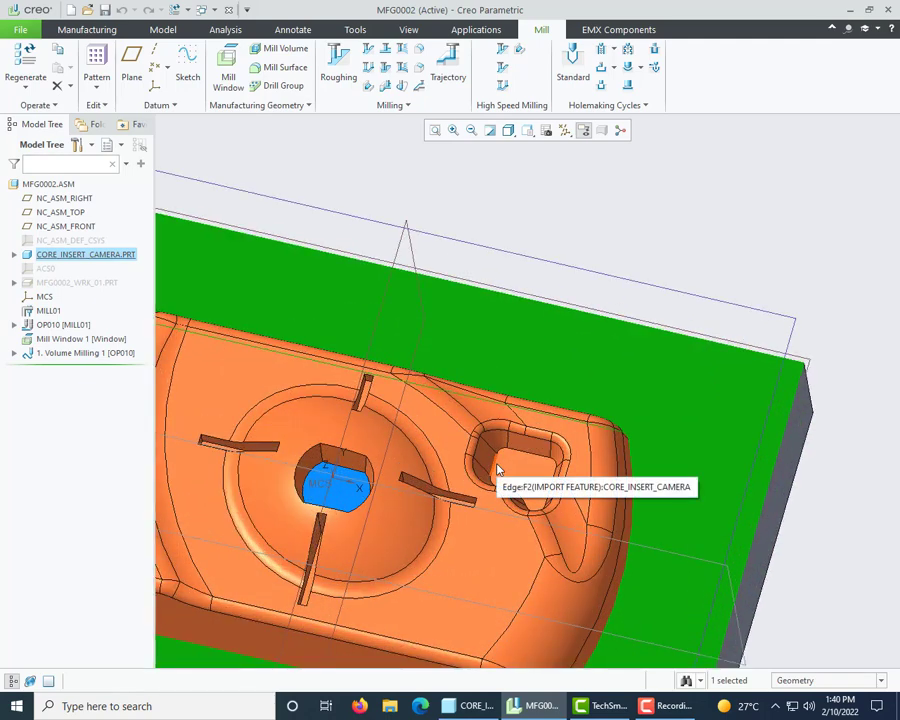
pyautogui.scroll(5, 500, 470)
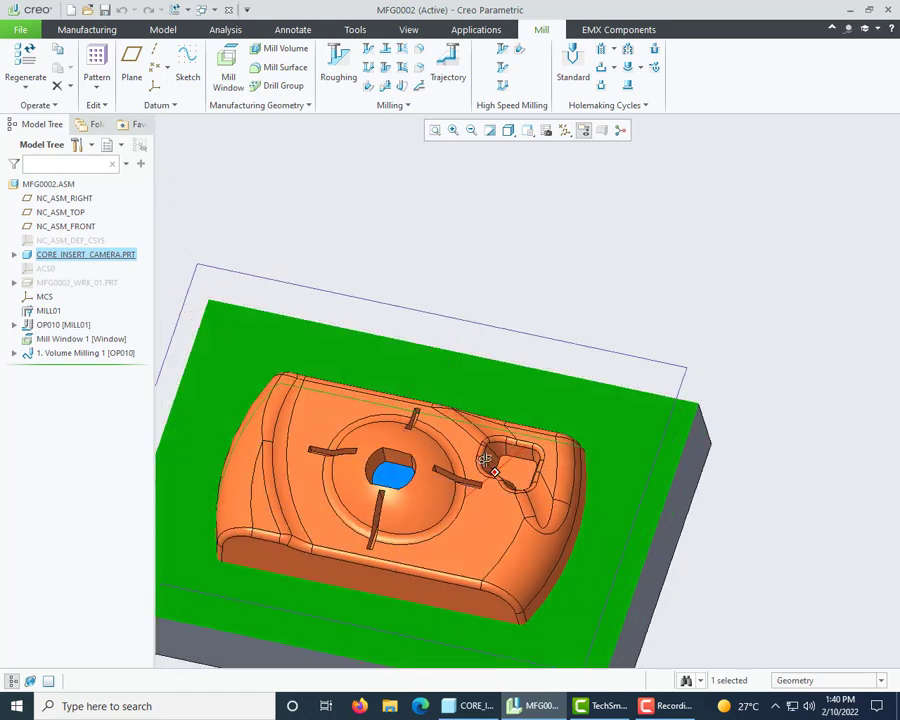
pyautogui.moveTo(502, 466); pyautogui.dragTo(498, 452, button='middle')
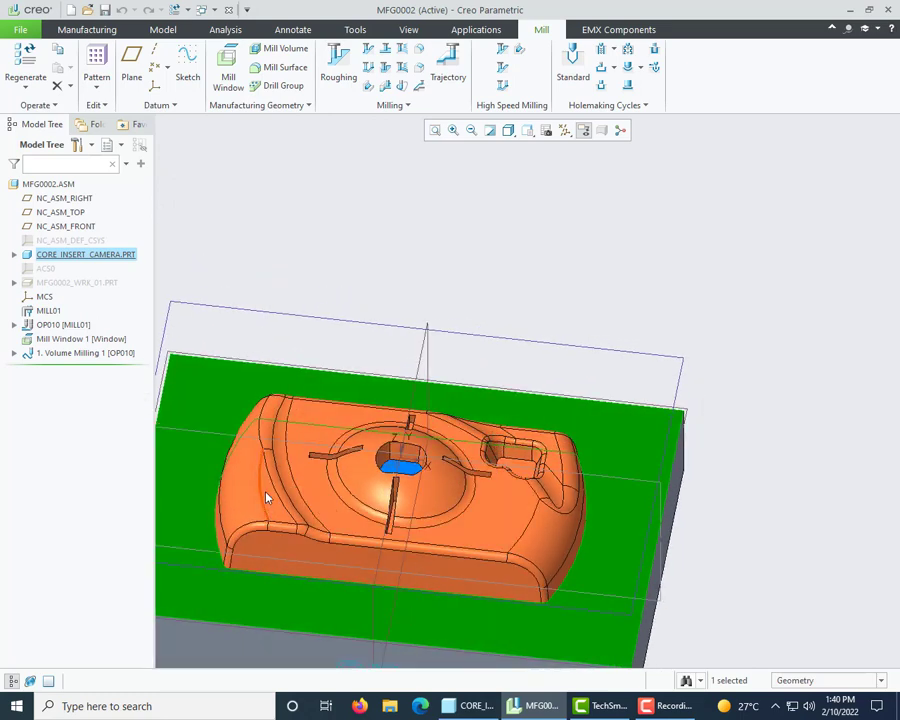
pyautogui.moveTo(776, 295); pyautogui.dragTo(717, 344, button='middle')
pyautogui.scroll(3, 740, 355)
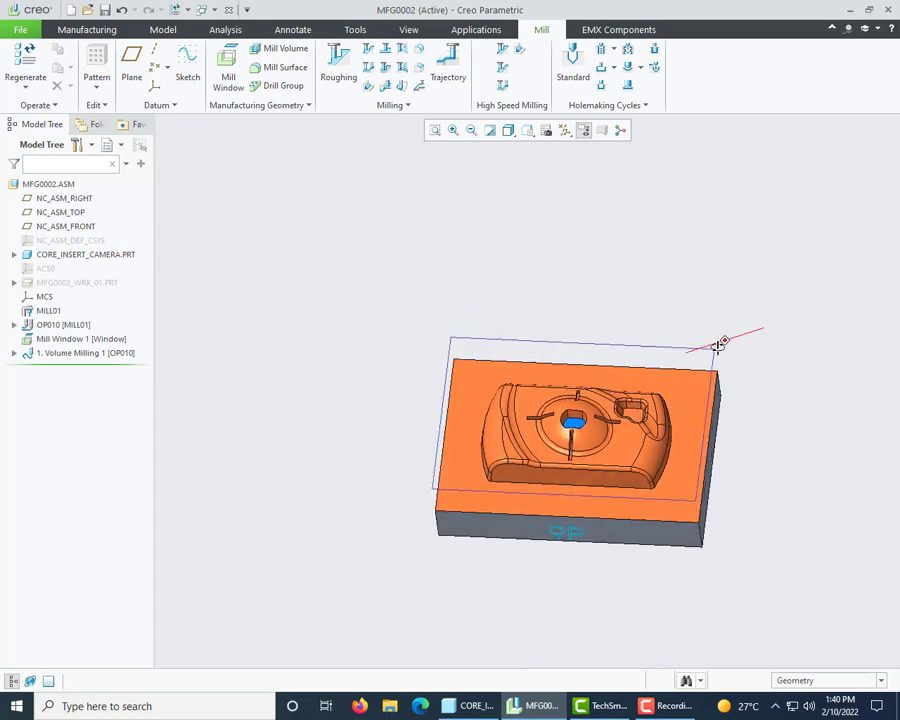
# Start a Finishing step and define a new 6 mm diameter ball mill named 6bm as its tool
pyautogui.click(343, 106)
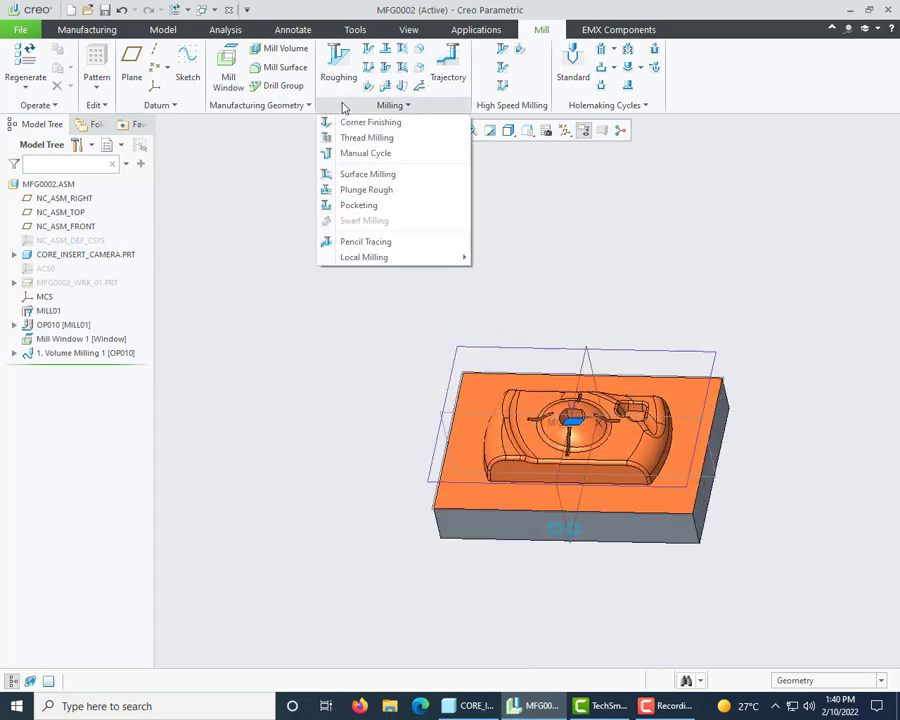
pyautogui.click(400, 106)
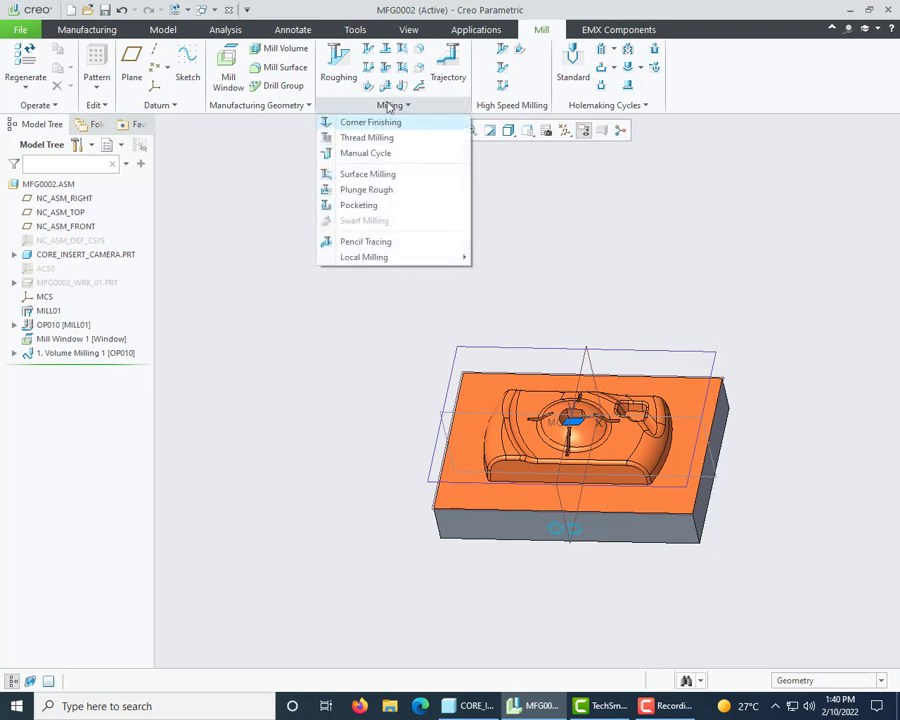
pyautogui.click(372, 69)
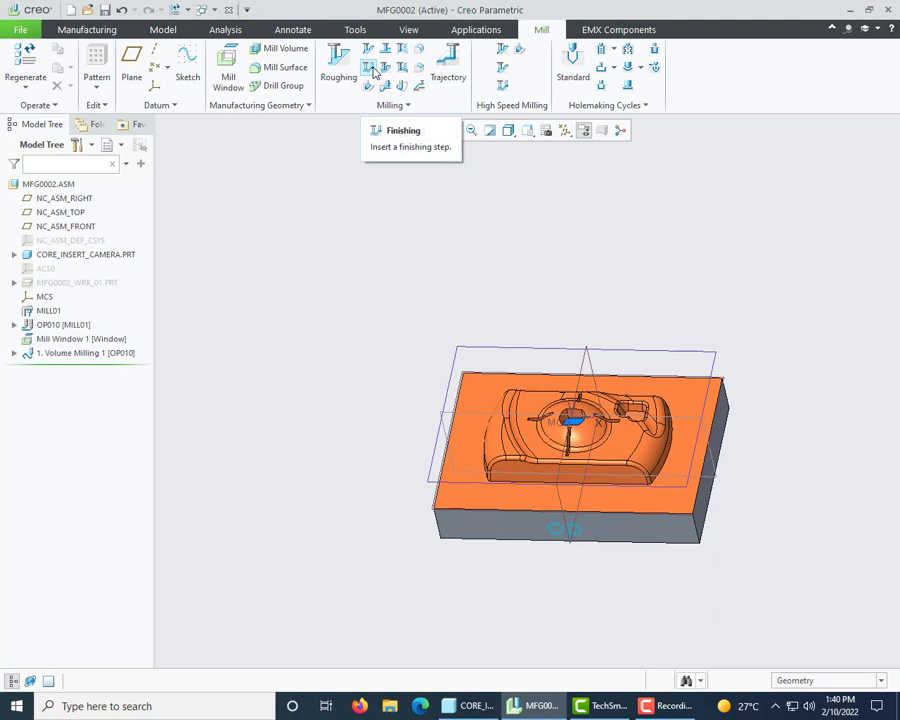
pyautogui.click(370, 68)
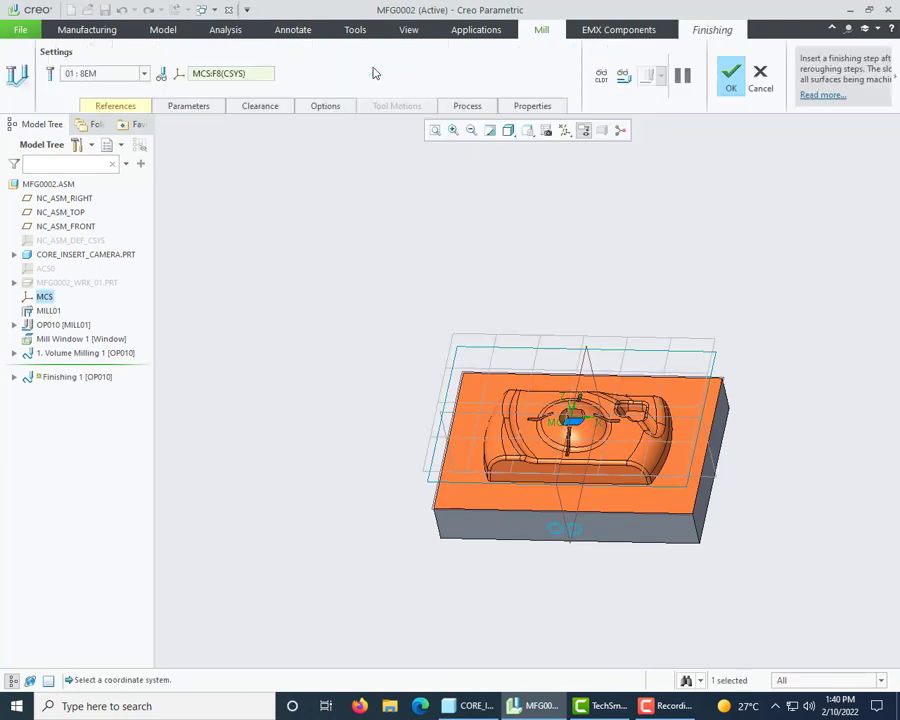
pyautogui.click(100, 73)
pyautogui.click(90, 112)
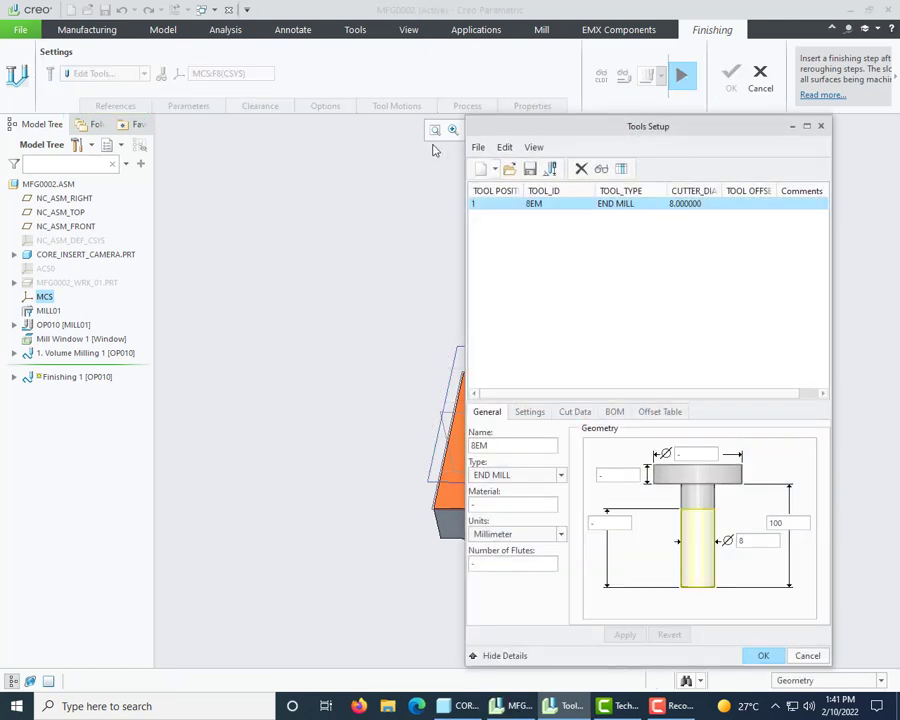
pyautogui.doubleClick(515, 447)
pyautogui.write('6bm')
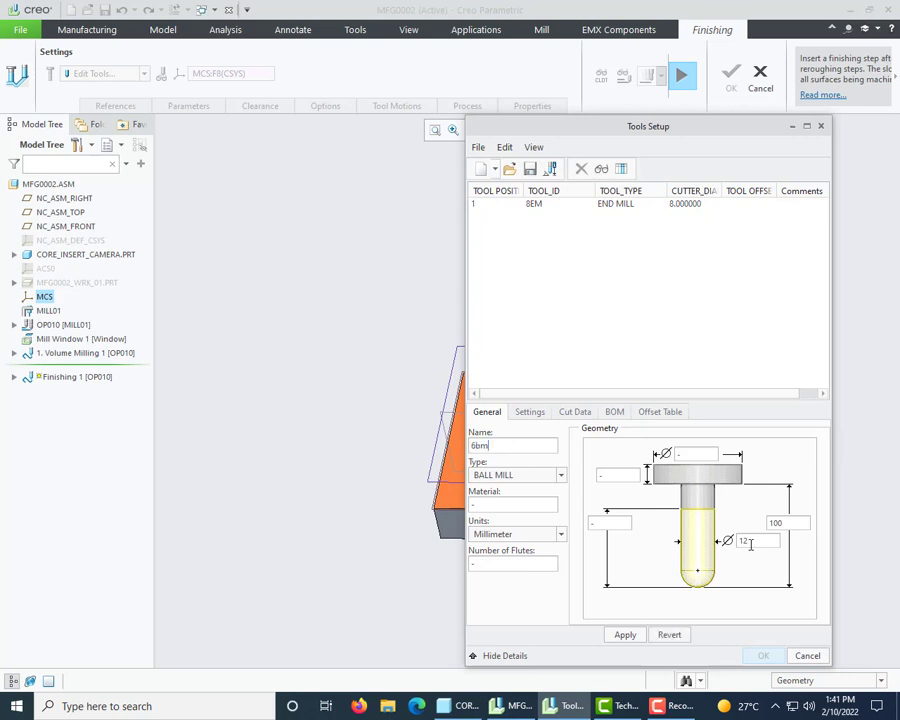
pyautogui.doubleClick(755, 542)
pyautogui.click(622, 635)
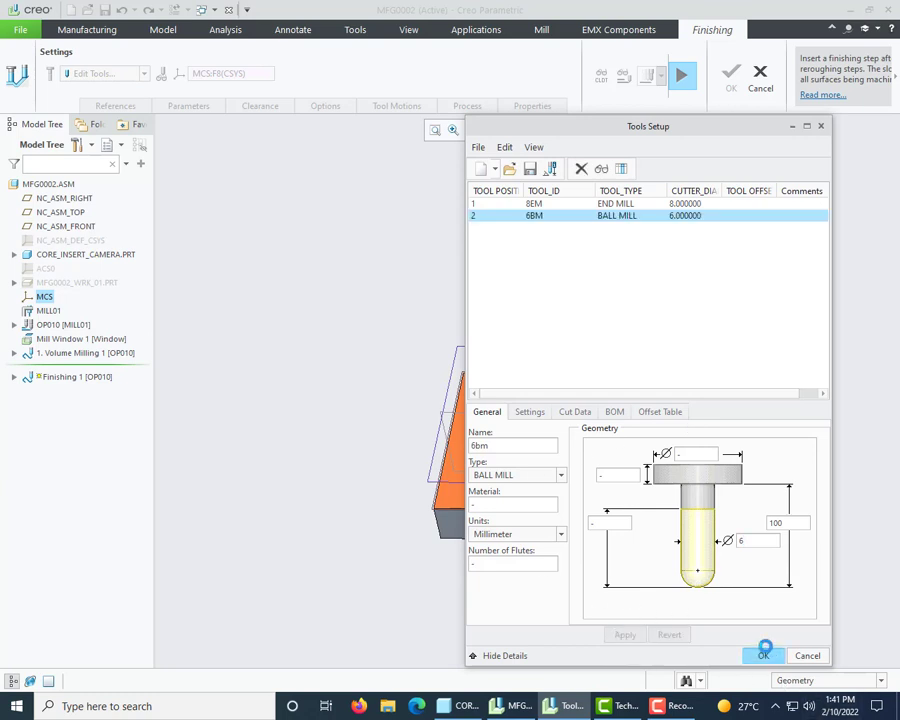
pyautogui.click(762, 655)
# Assign Mill Window 1 as the machining reference of the finishing step
pyautogui.scroll(3, 358, 429)
pyautogui.moveTo(360, 429)
pyautogui.mouseDown(button='middle')
pyautogui.moveTo(342, 418)
pyautogui.moveTo(358, 428)
pyautogui.mouseUp(button='middle')
pyautogui.scroll(-4, 358, 428)
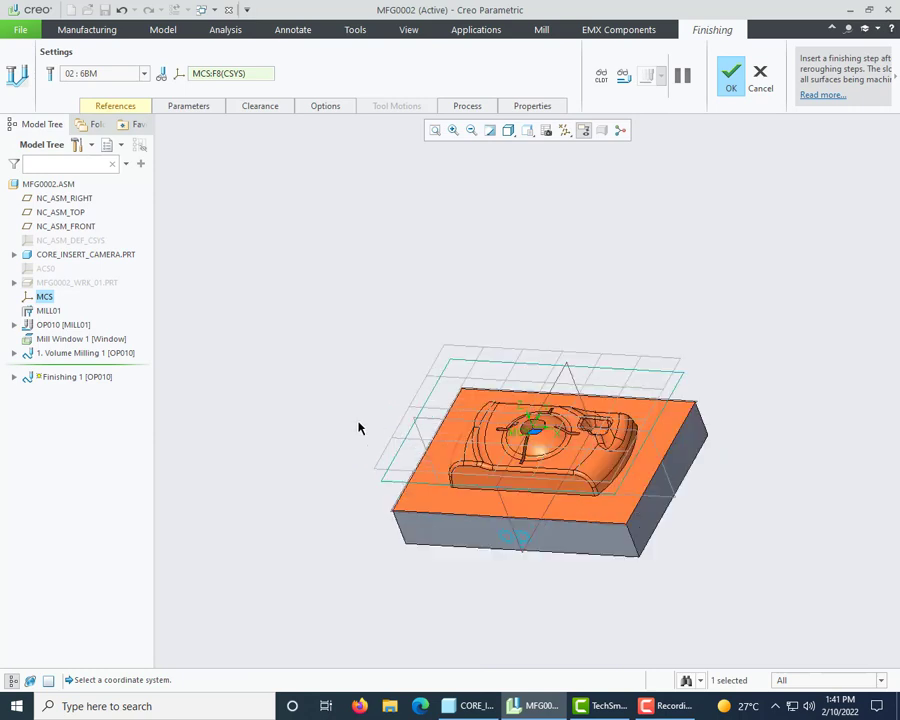
pyautogui.click(115, 106)
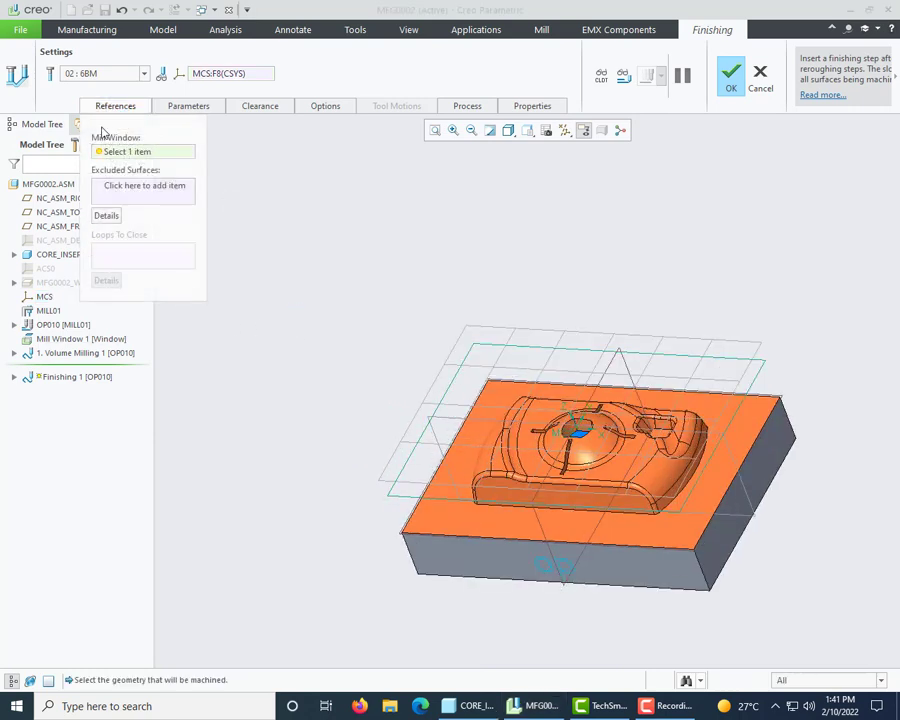
pyautogui.click(415, 502)
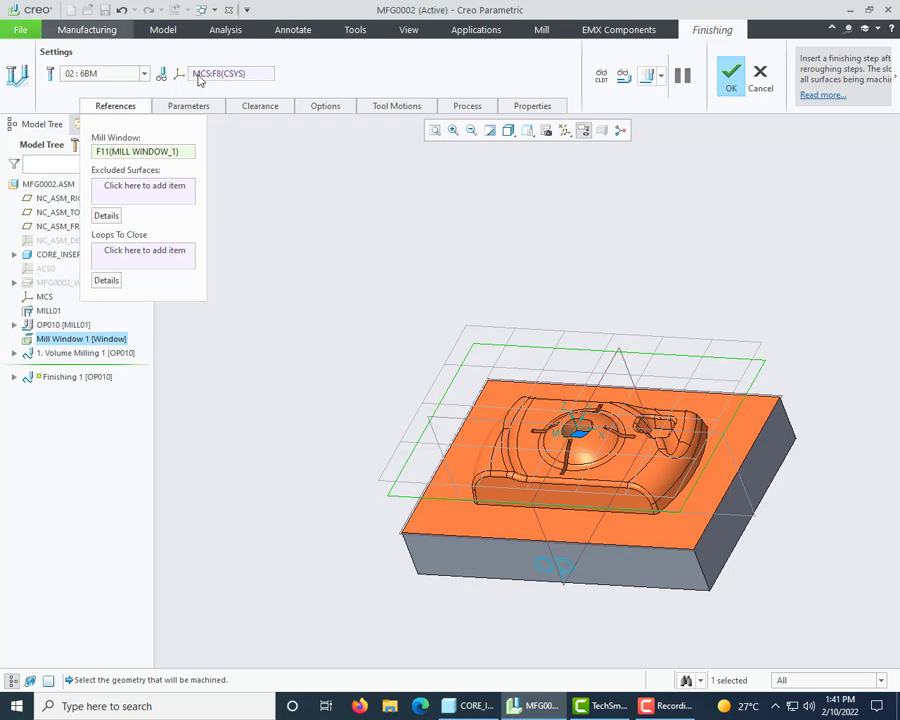
# Set the finishing step's cut feed to 1000, free feed and retract feed to 2000, and plunge feed to 200
pyautogui.click(189, 106)
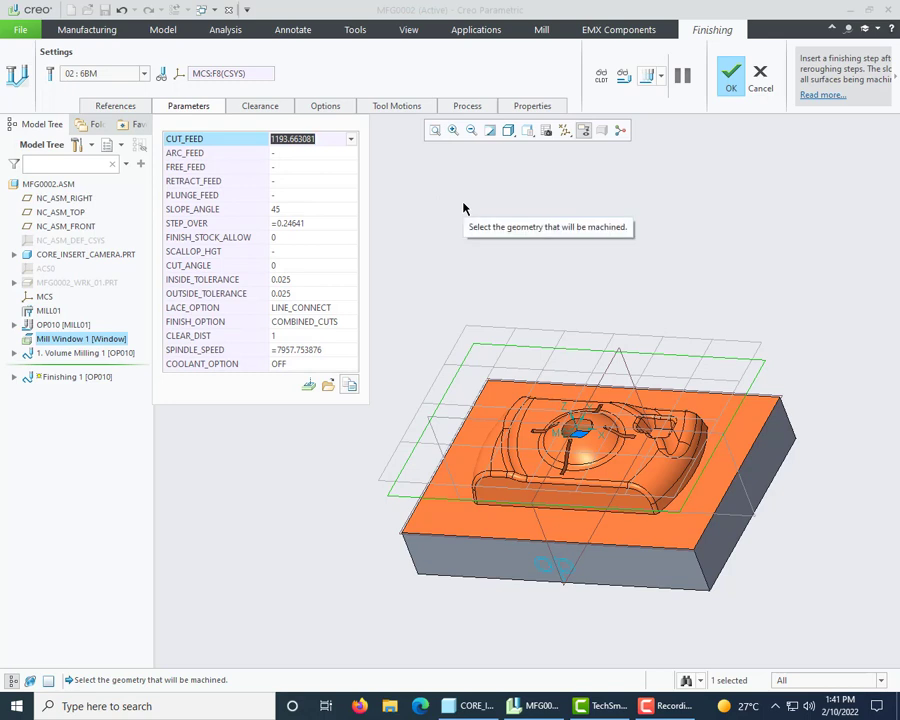
pyautogui.write('1000')
pyautogui.press('Return')
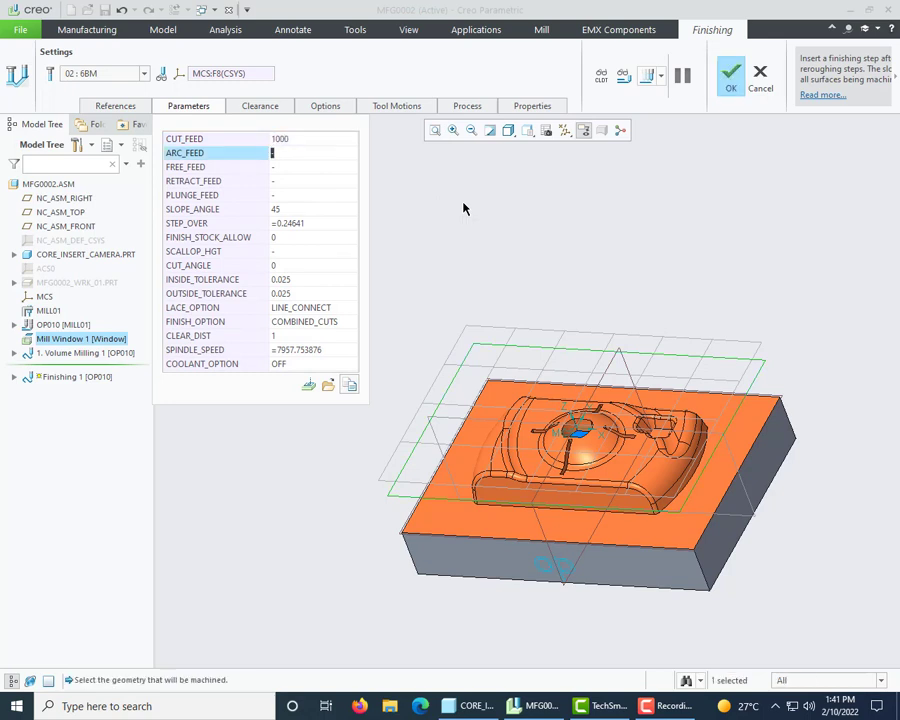
pyautogui.press('Return')
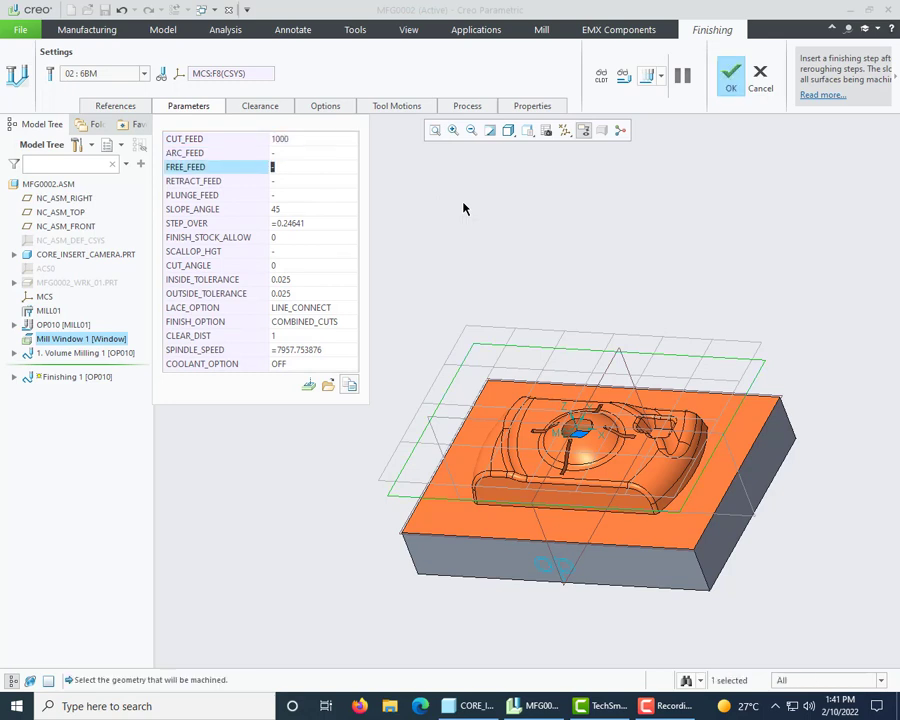
pyautogui.write('2000')
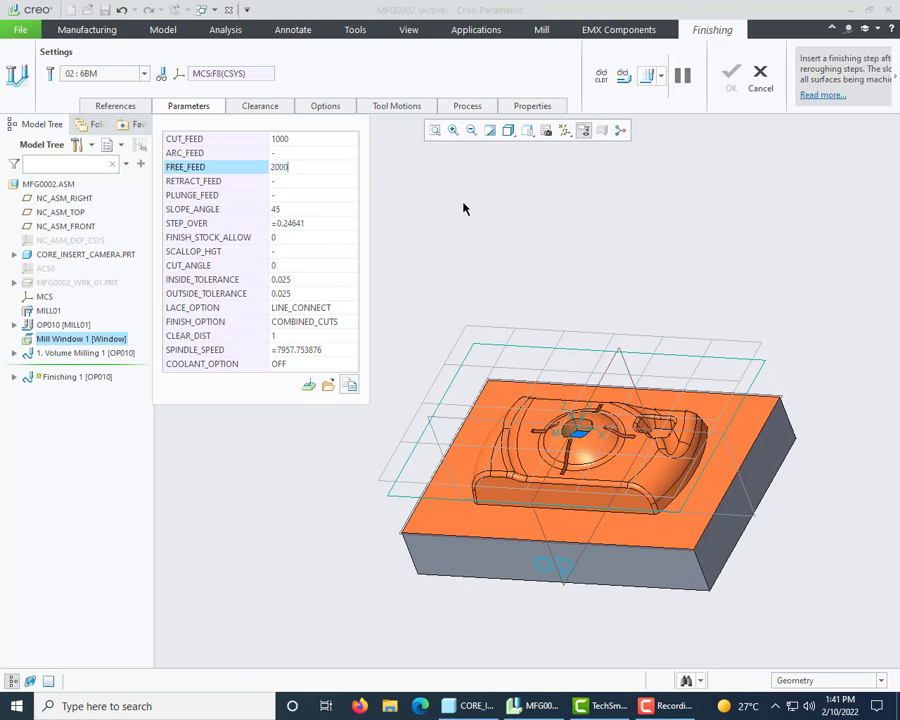
pyautogui.press('Return')
pyautogui.write('2000')
pyautogui.press('Return')
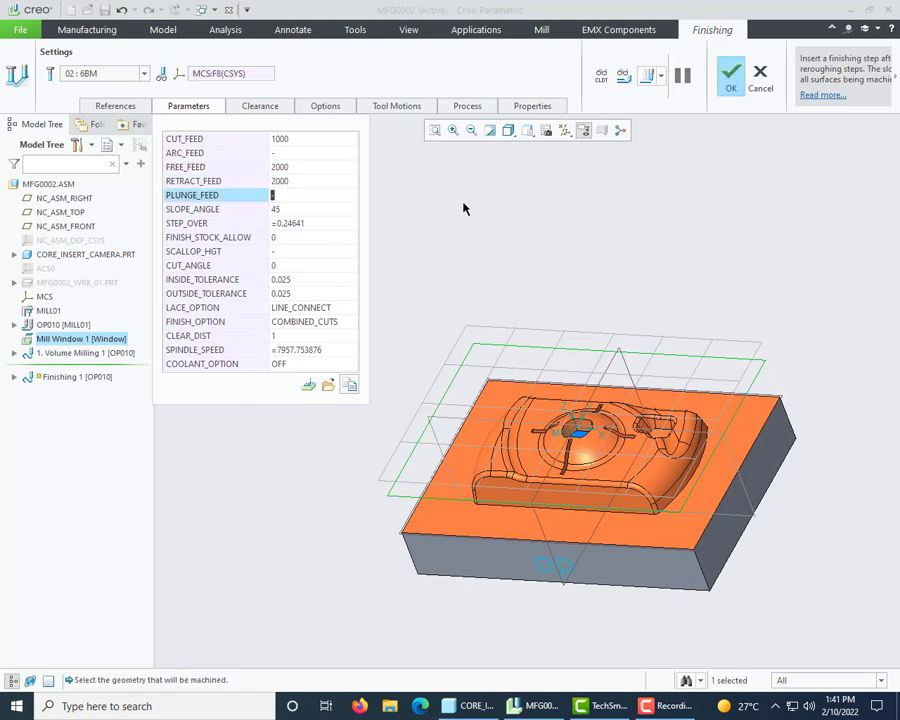
pyautogui.write('200')
pyautogui.press('Return')
# Set the finishing step's step over to 0.1 and its finish stock allowance to 0.1
pyautogui.press('Return')
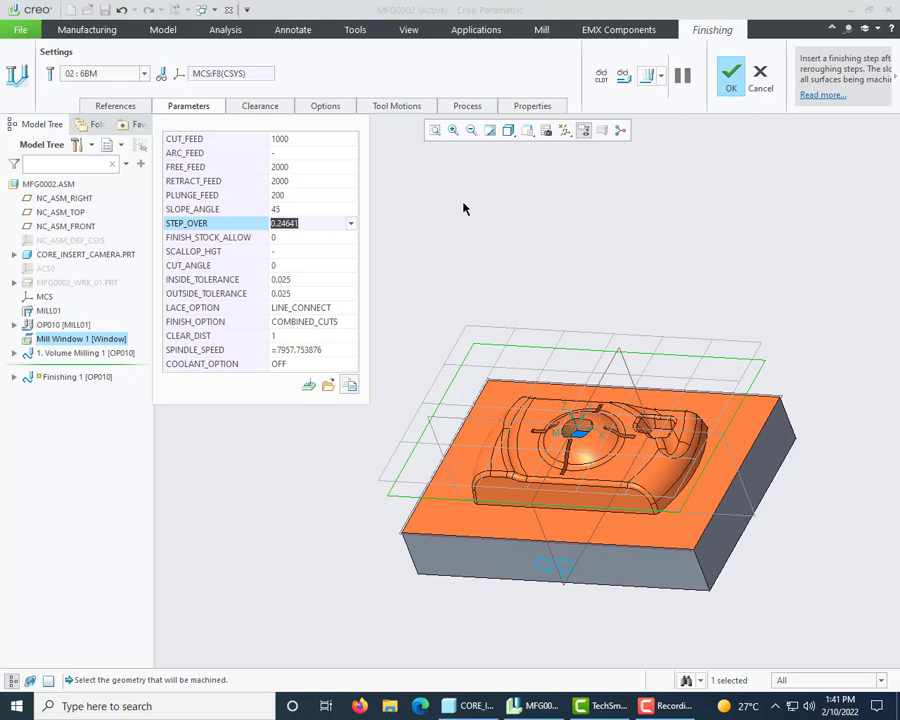
pyautogui.write('0.1')
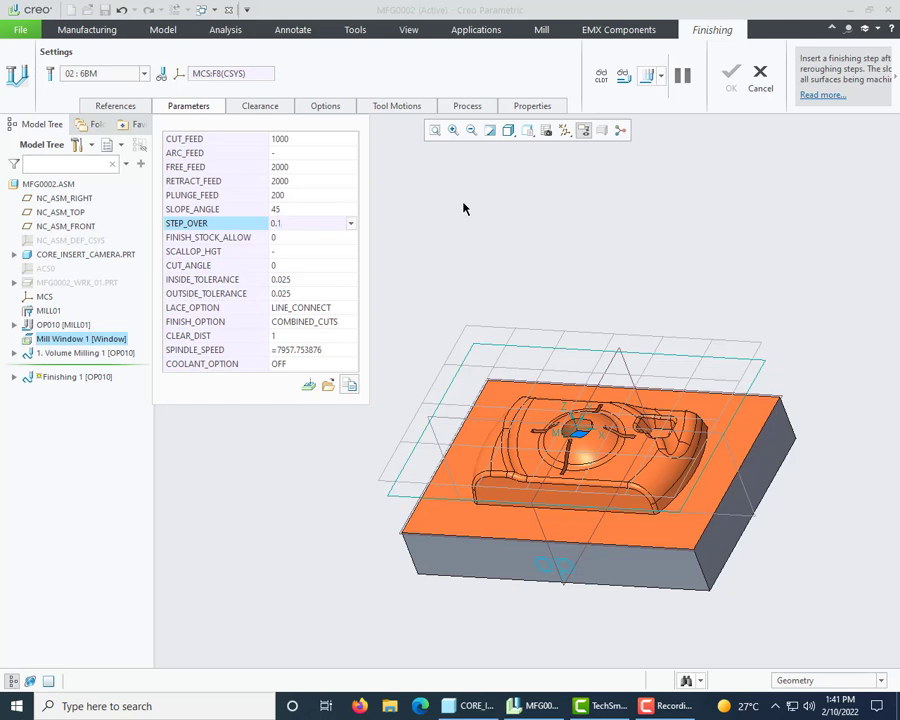
pyautogui.press('Return')
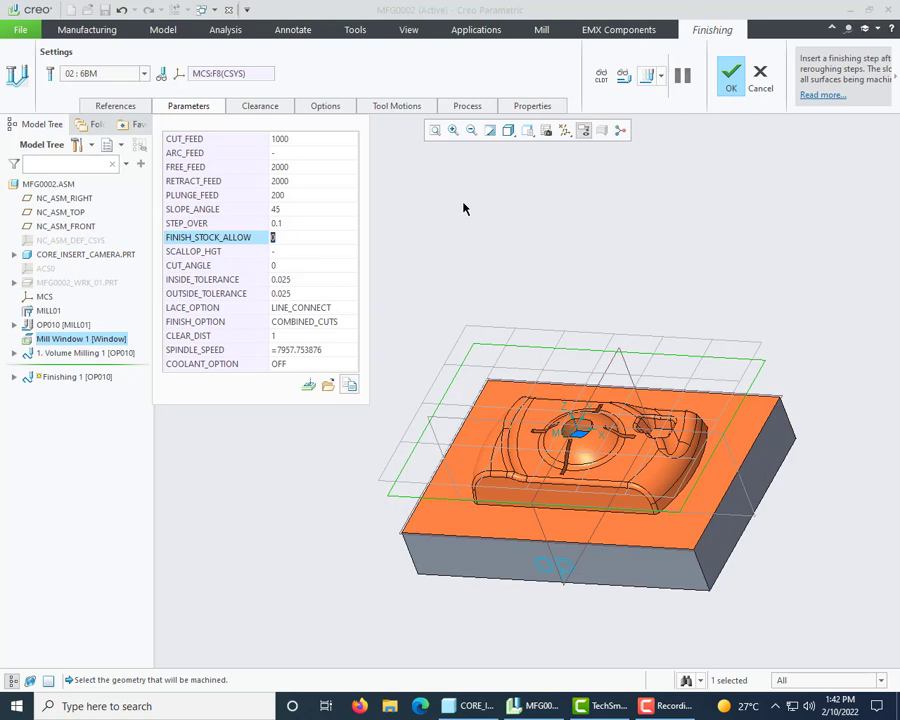
pyautogui.write('0.1')
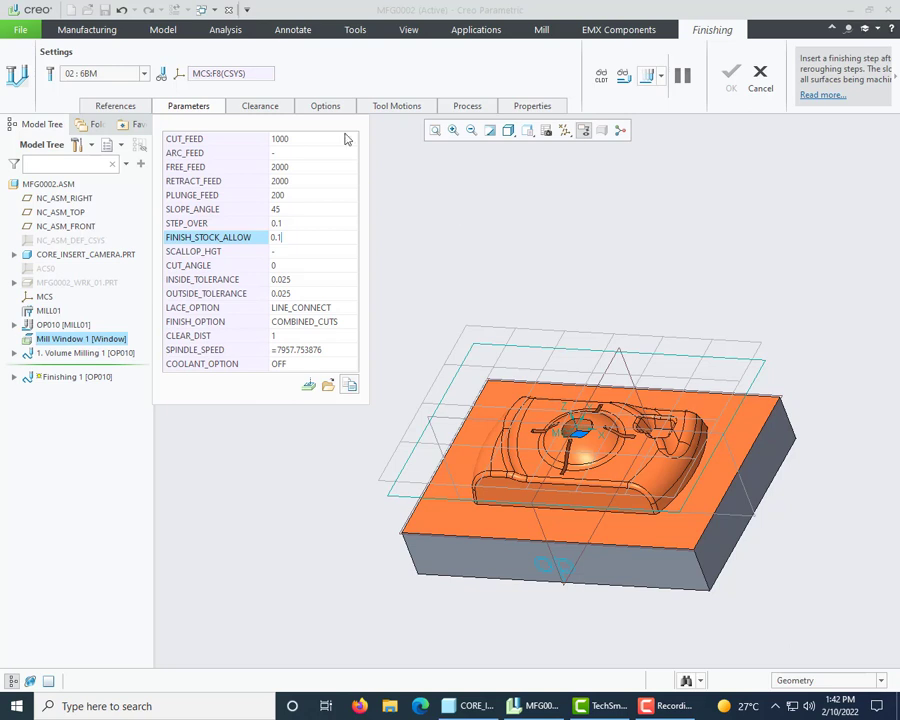
pyautogui.press('Return')
# Set the finishing step's clear distance to 10 and its spindle speed to 3000
pyautogui.press('Return')
pyautogui.press('Return')
pyautogui.press('Return')
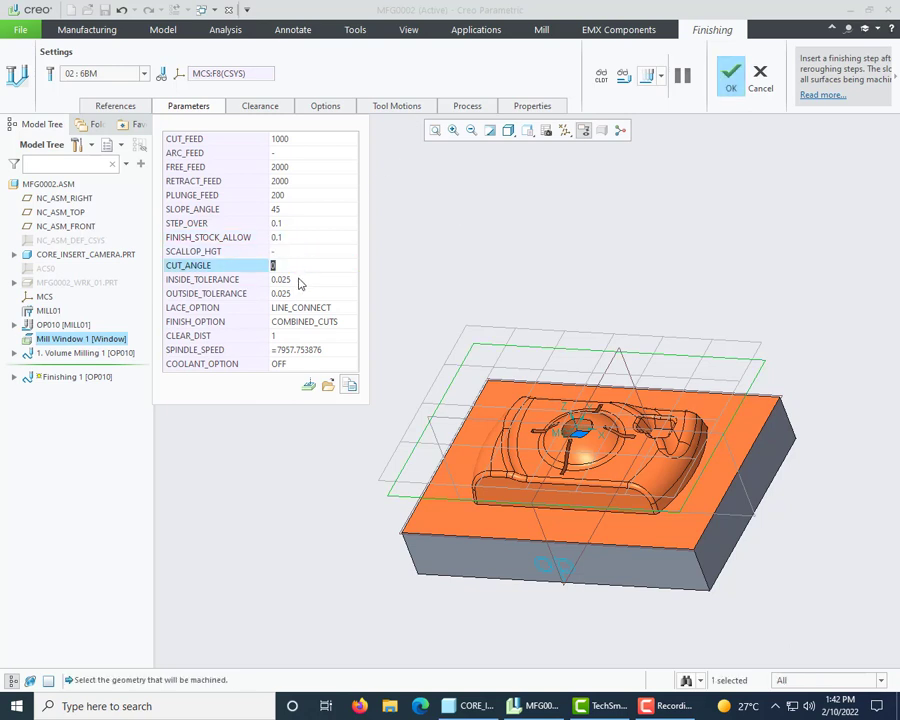
pyautogui.press('Return')
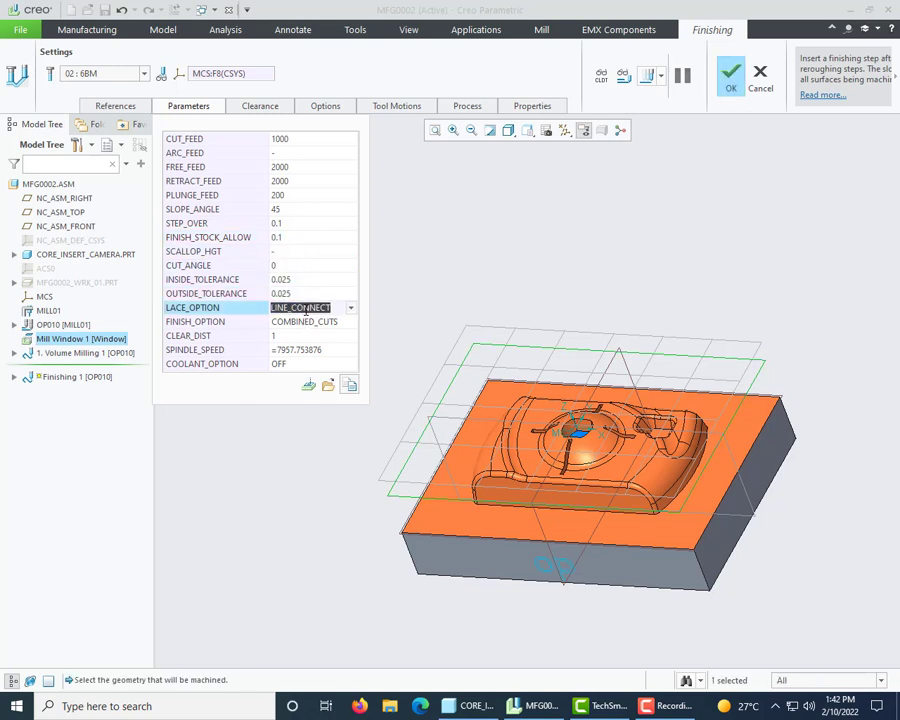
pyautogui.press('Return')
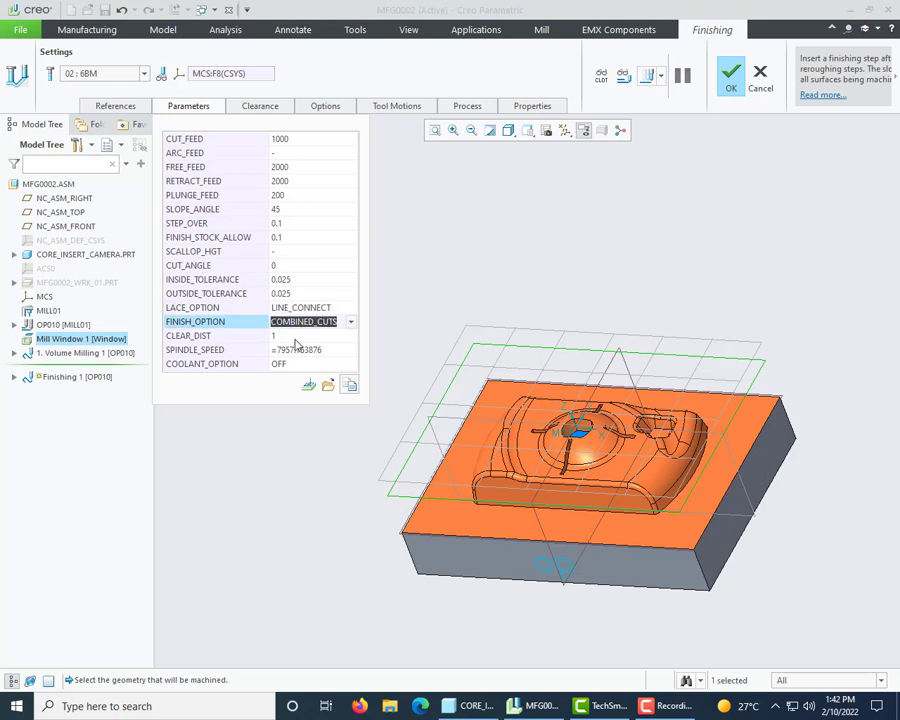
pyautogui.press('Return')
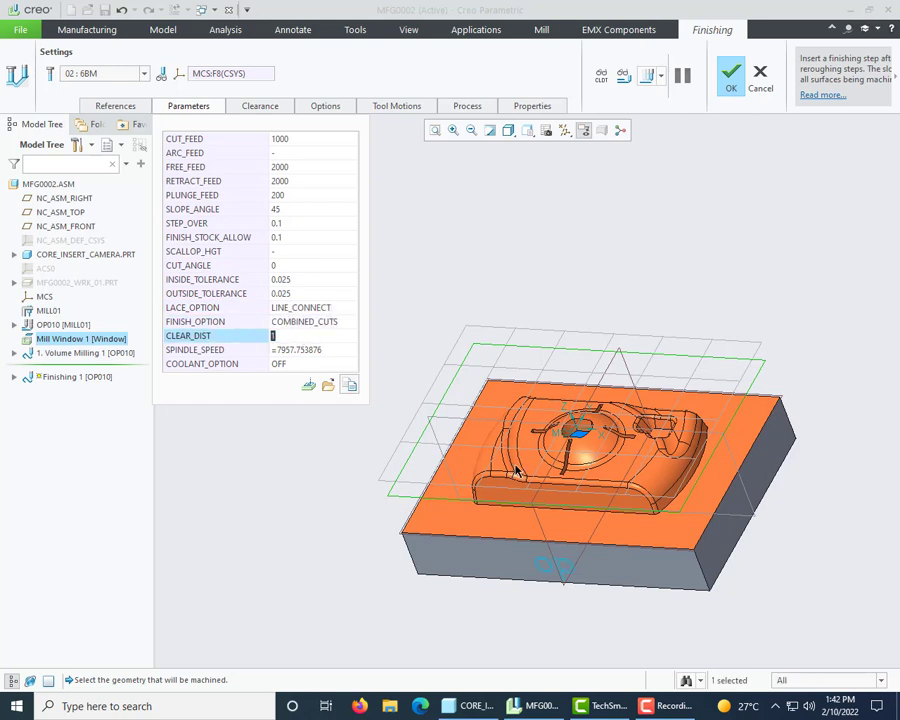
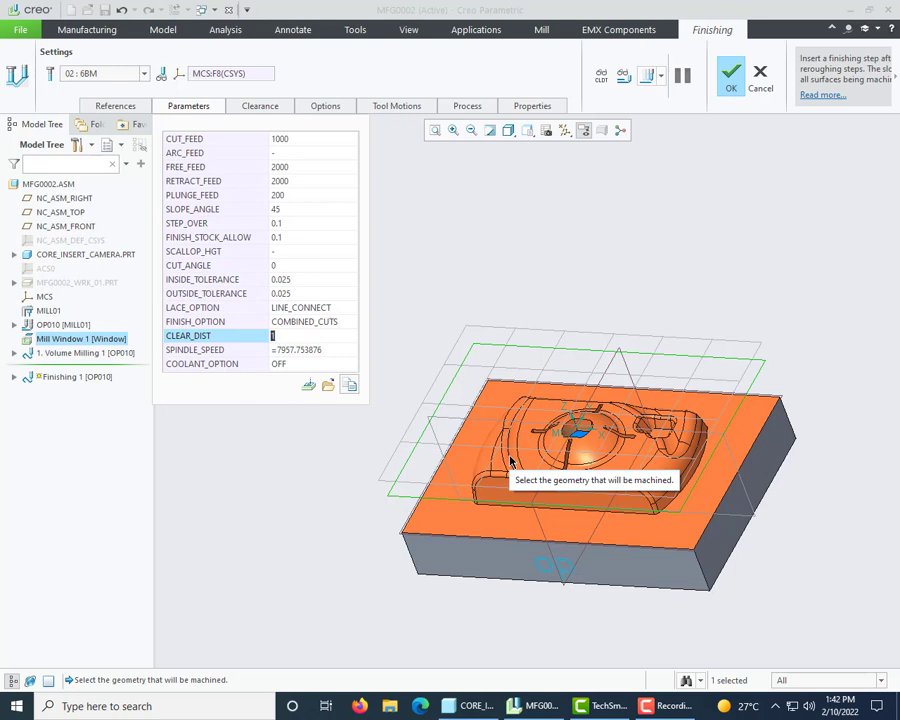
pyautogui.write('10')
pyautogui.press('Return')
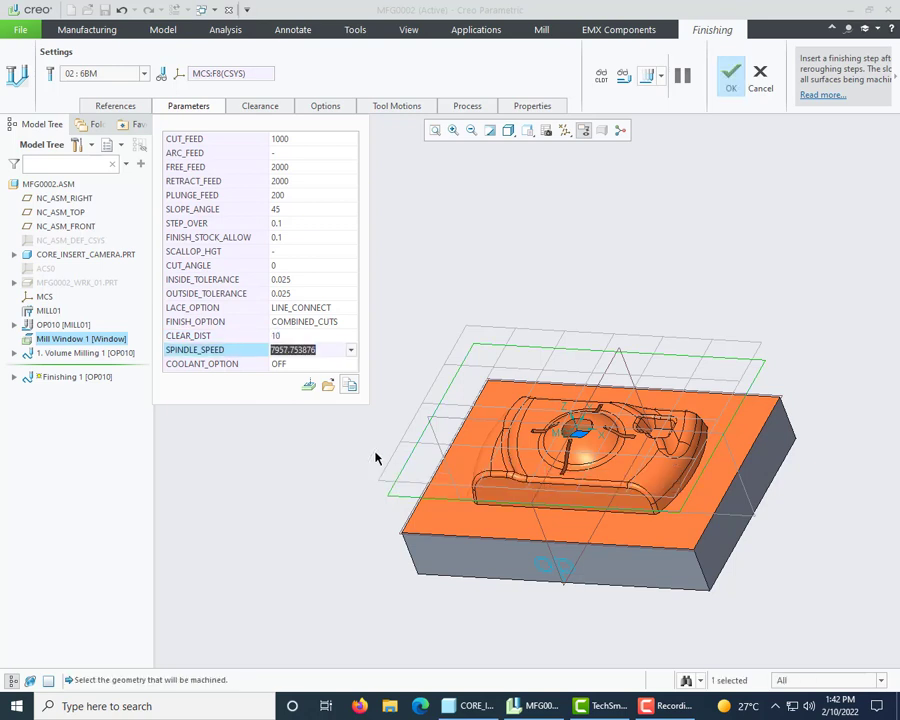
pyautogui.write('3')
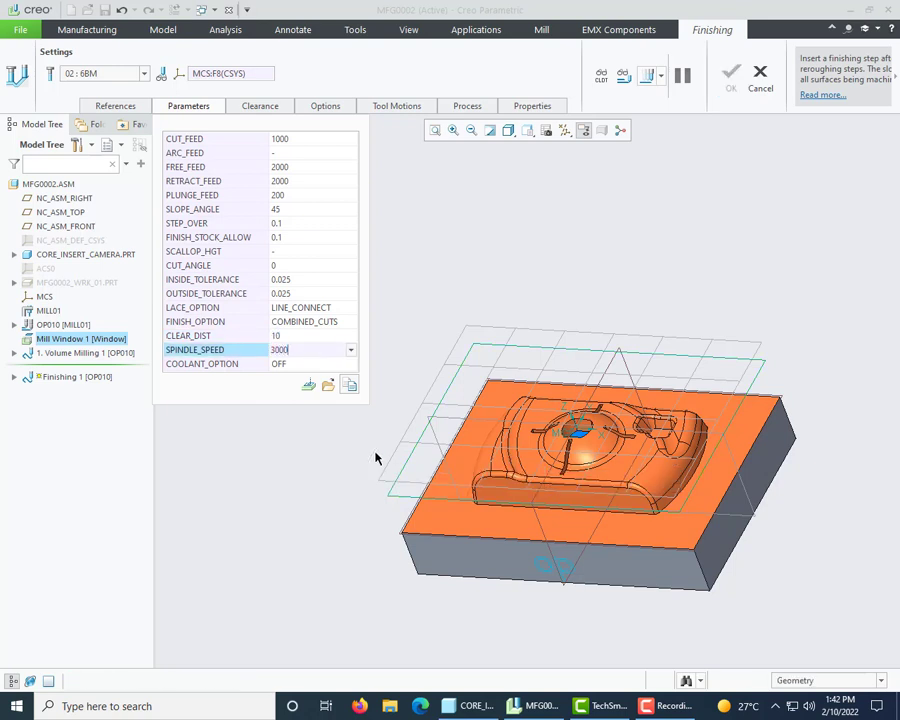
pyautogui.write('000')
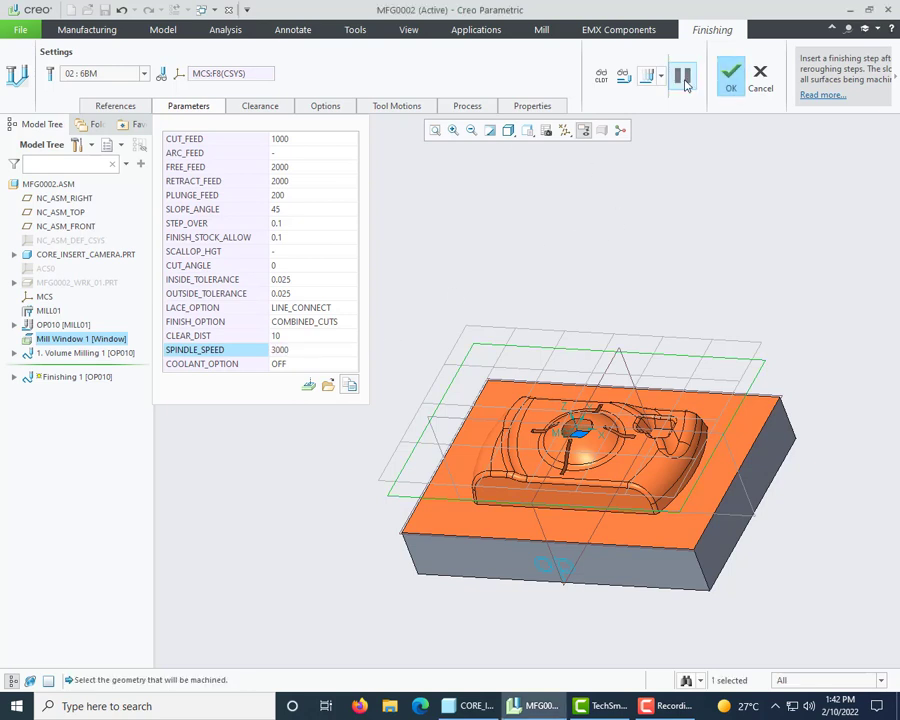
# Compute the finishing tool path and play it on screen at the slowest display speed
pyautogui.click(648, 75)
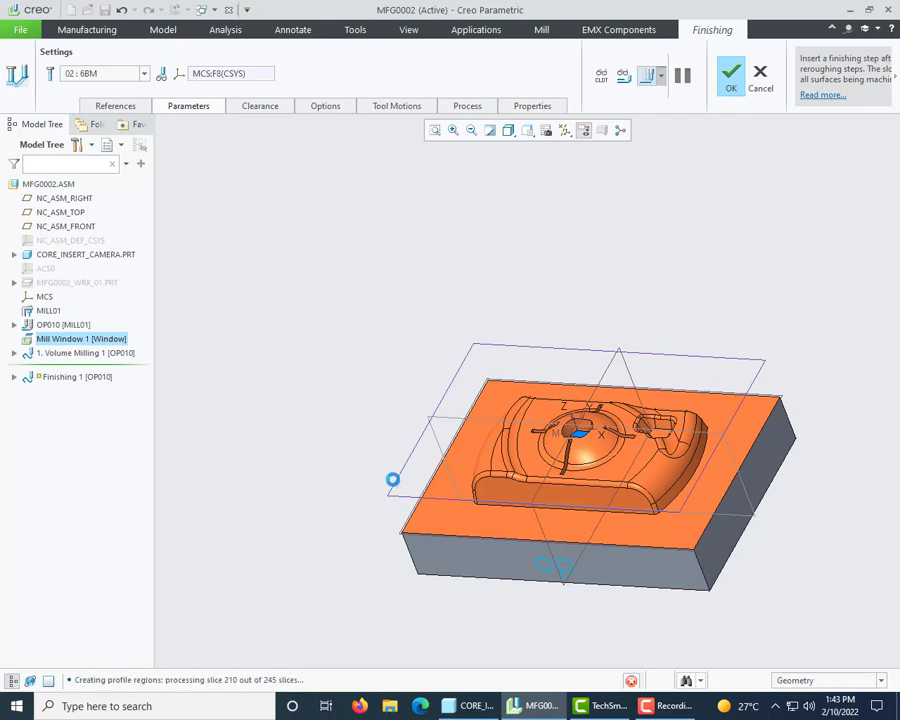
pyautogui.scroll(3, 403, 505)
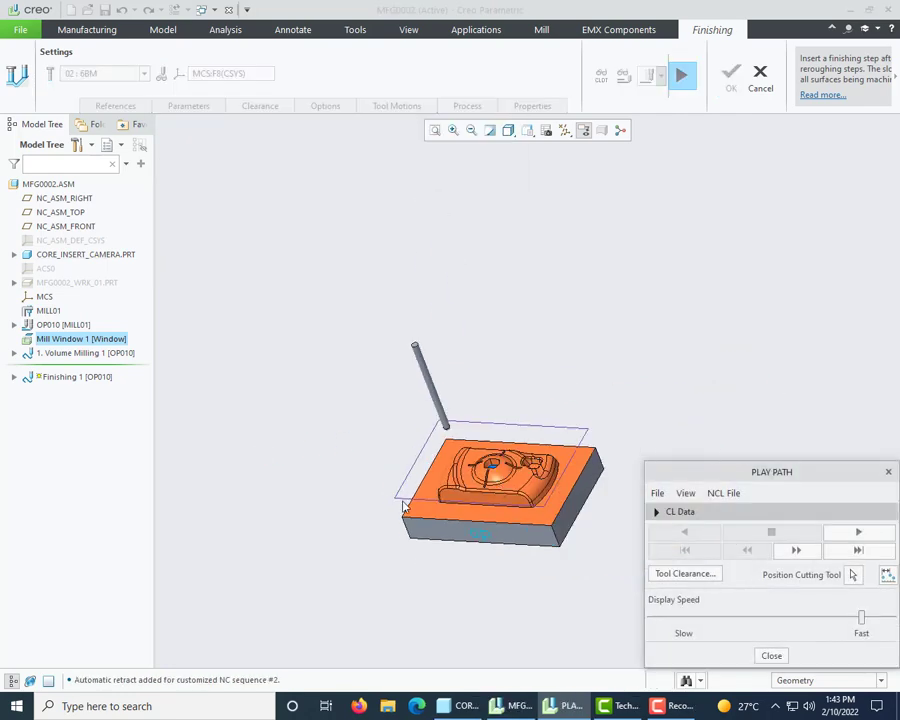
pyautogui.scroll(-4, 403, 505)
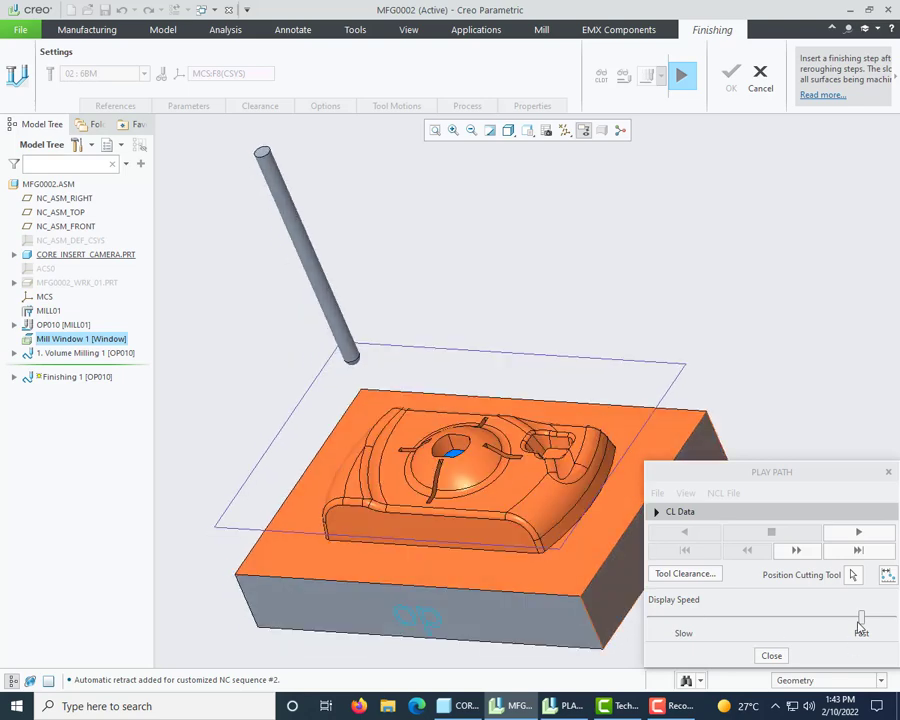
pyautogui.moveTo(860, 618); pyautogui.dragTo(648, 620)
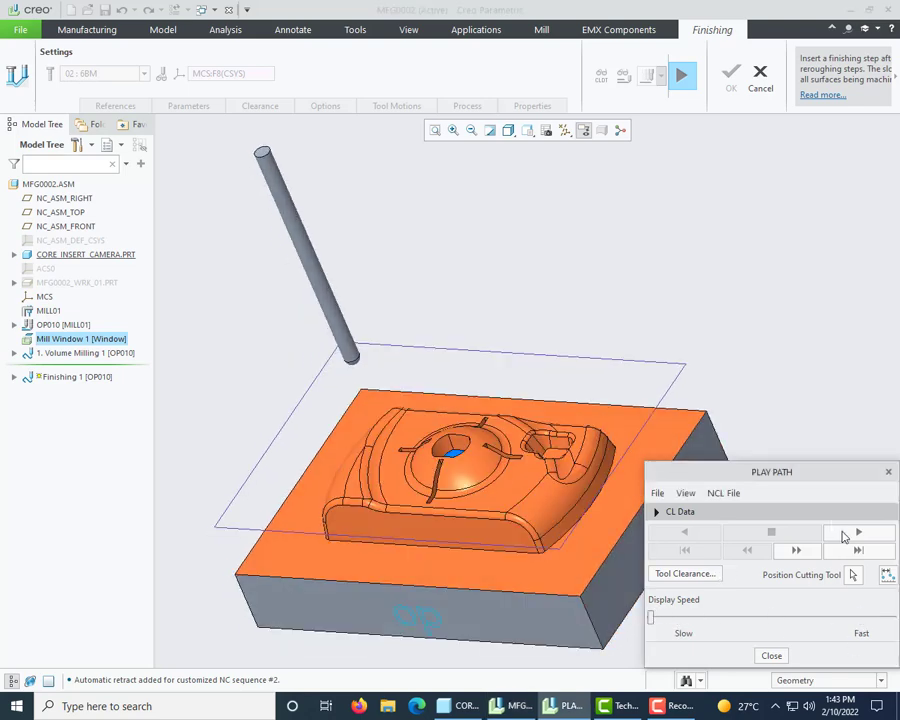
pyautogui.scroll(3, 675, 343)
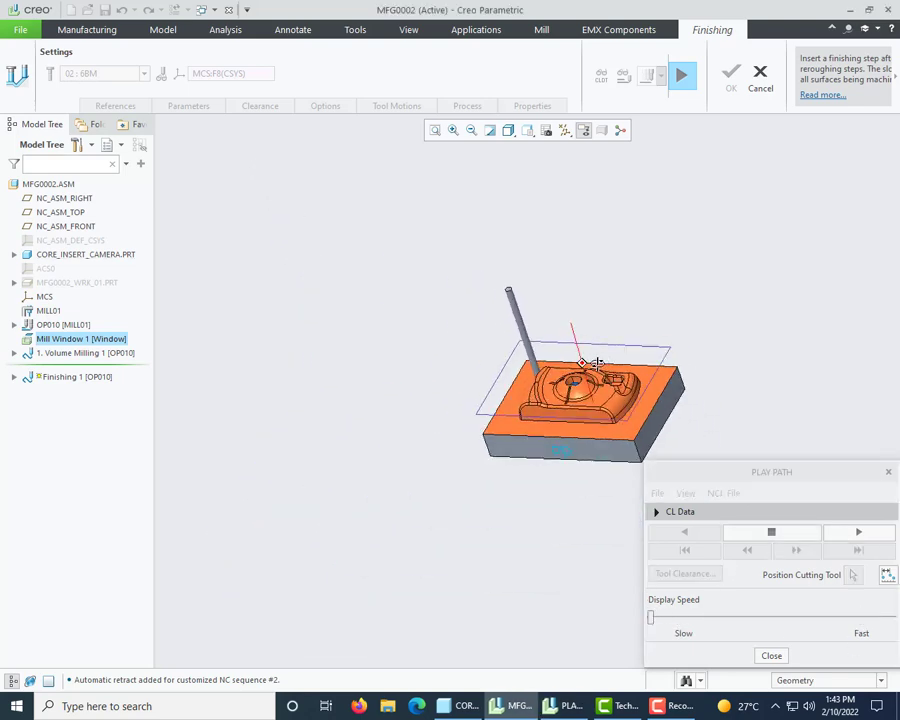
pyautogui.moveTo(597, 363)
pyautogui.mouseDown(button='middle')
pyautogui.moveTo(594, 382)
pyautogui.moveTo(547, 392)
pyautogui.mouseUp(button='middle')
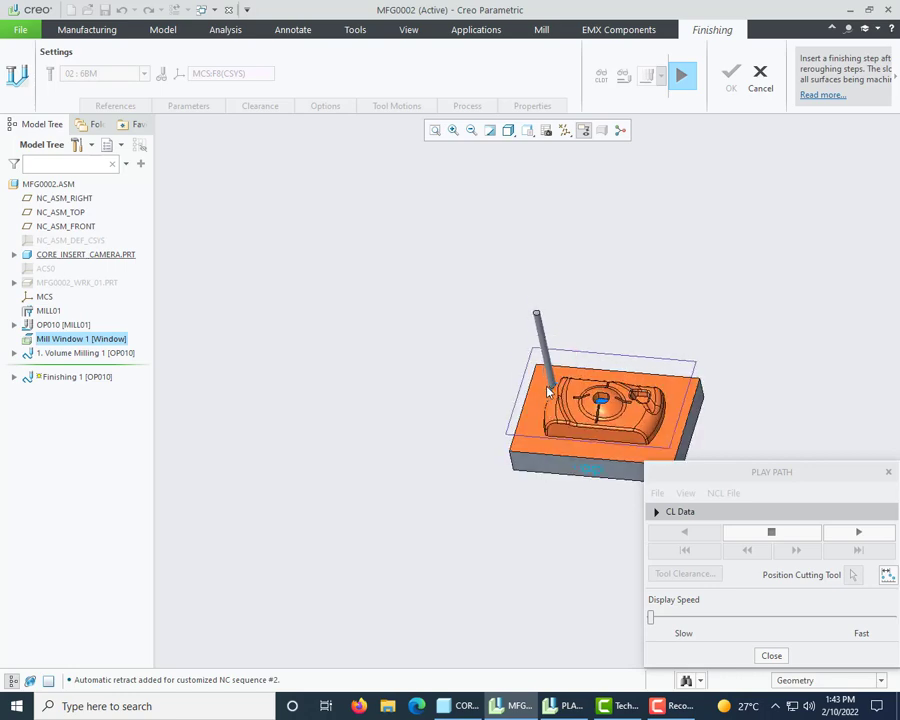
pyautogui.scroll(-4, 547, 392)
pyautogui.scroll(3, 465, 395)
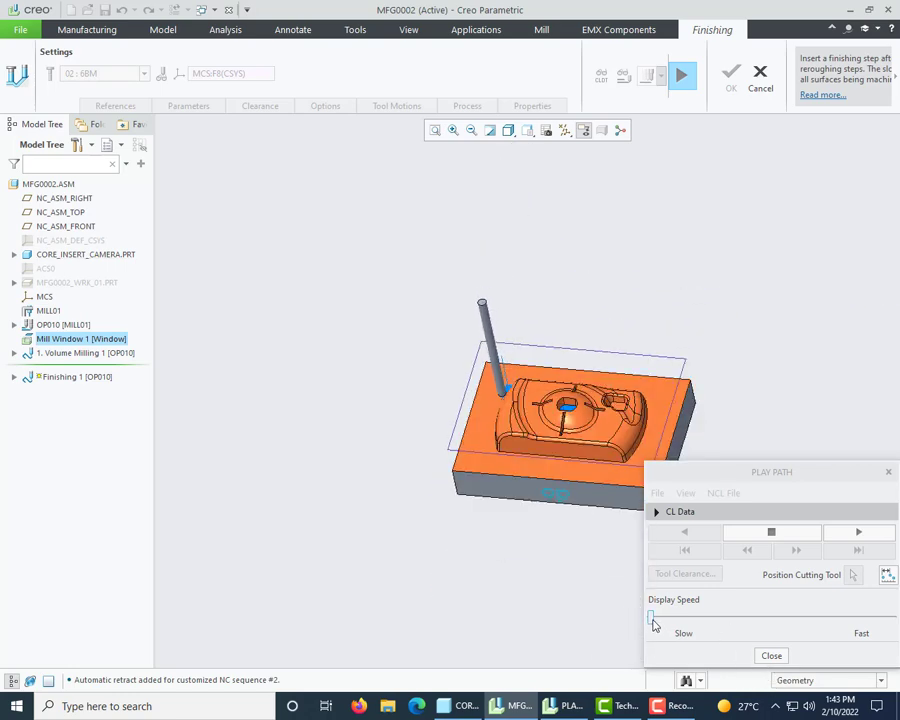
# Raise the playback speed in stages and follow the ball mill's cuts around the core
pyautogui.moveTo(651, 619); pyautogui.dragTo(725, 617)
pyautogui.scroll(-3, 505, 375)
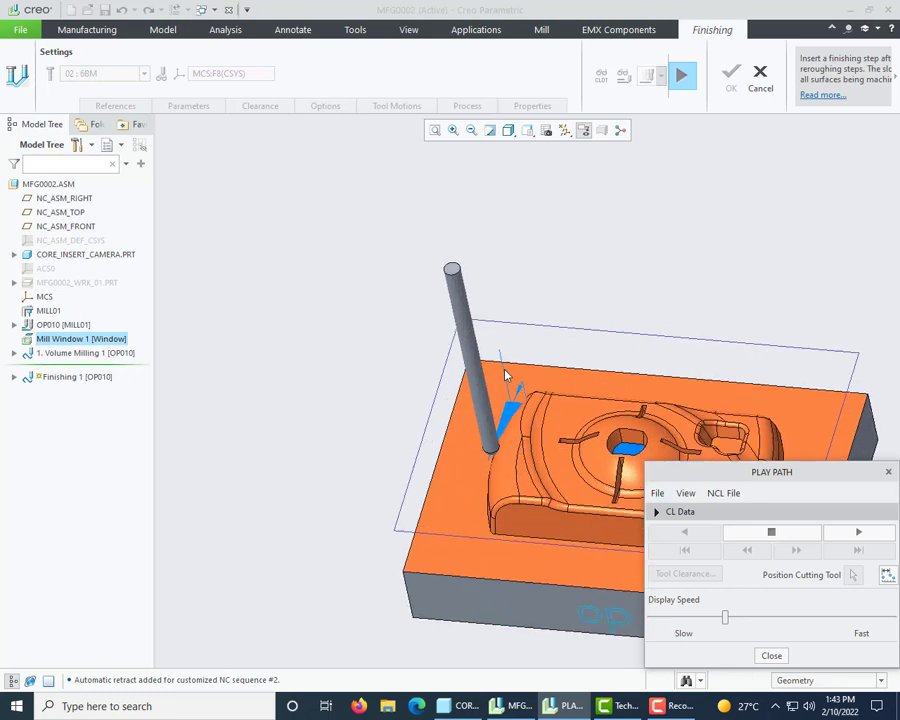
pyautogui.scroll(-2, 505, 375)
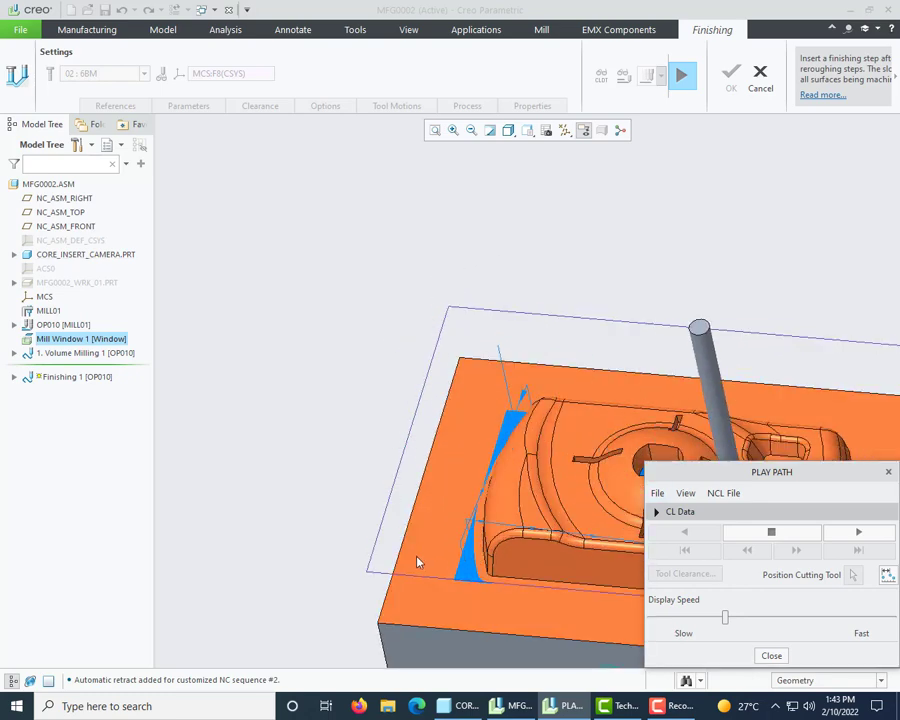
pyautogui.scroll(3, 440, 553)
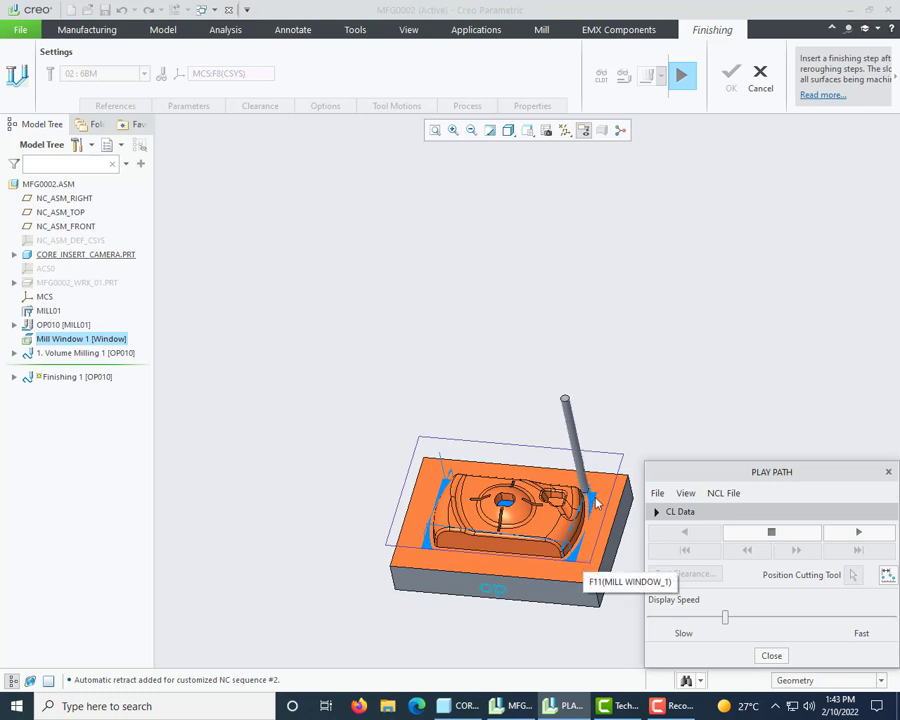
pyautogui.moveTo(577, 512); pyautogui.dragTo(582, 534, button='middle')
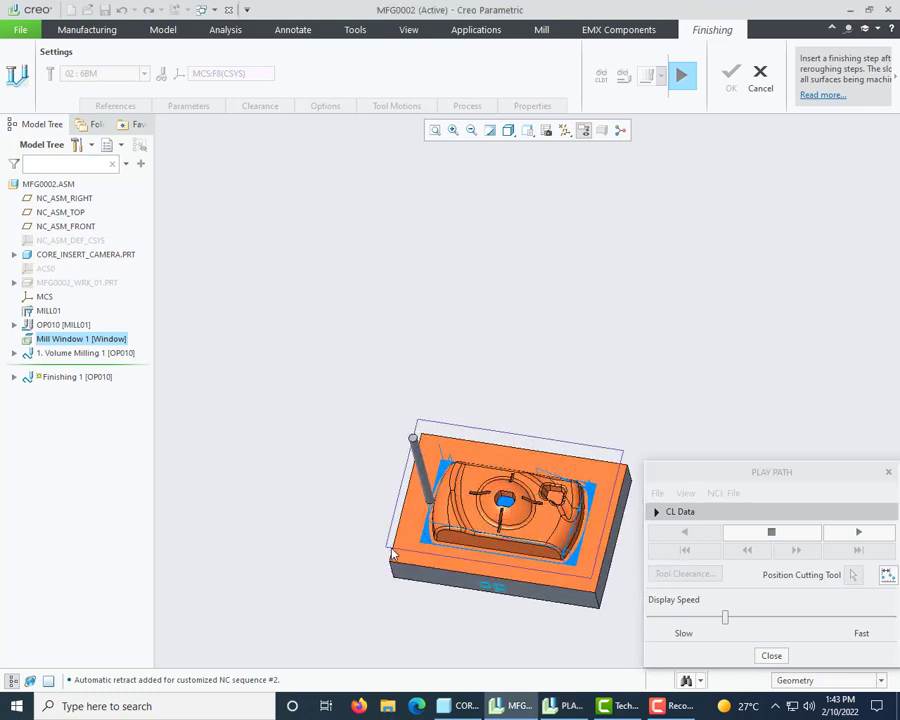
pyautogui.moveTo(392, 554); pyautogui.dragTo(410, 551, button='middle')
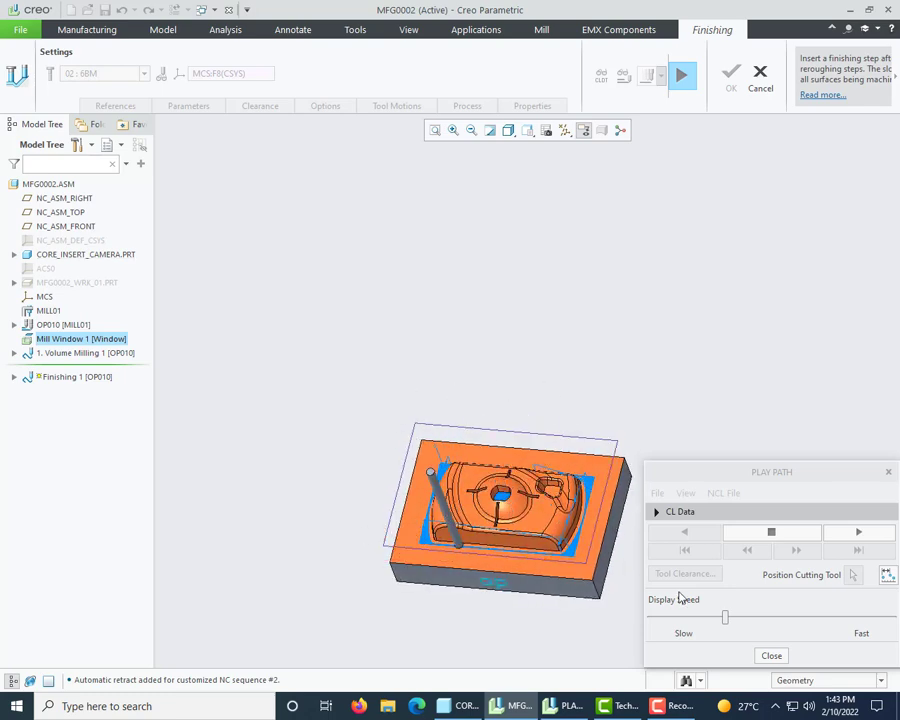
pyautogui.moveTo(725, 617); pyautogui.dragTo(792, 617)
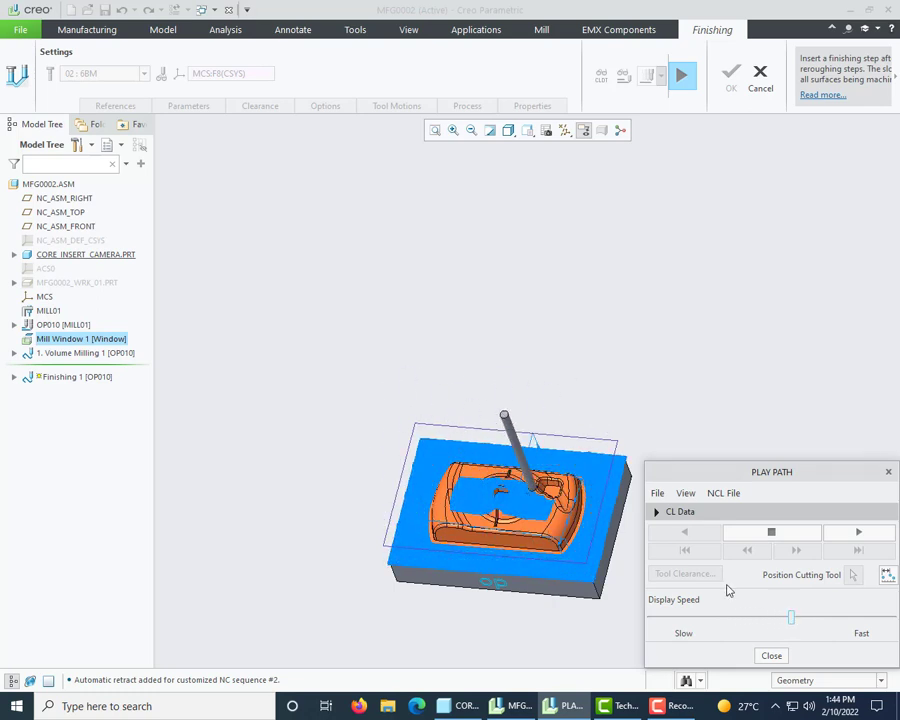
# Examine the completed finishing tool path along the block's edges and corners from several angles, and close the playback
pyautogui.scroll(5, 516, 494)
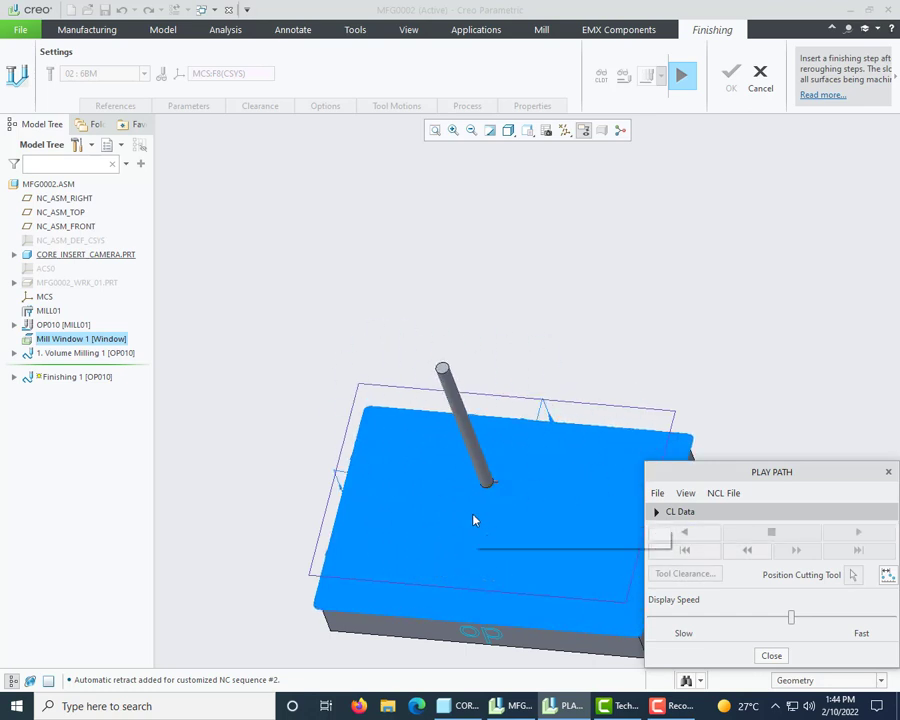
pyautogui.moveTo(473, 515); pyautogui.dragTo(450, 474, button='middle')
pyautogui.scroll(-5, 326, 632)
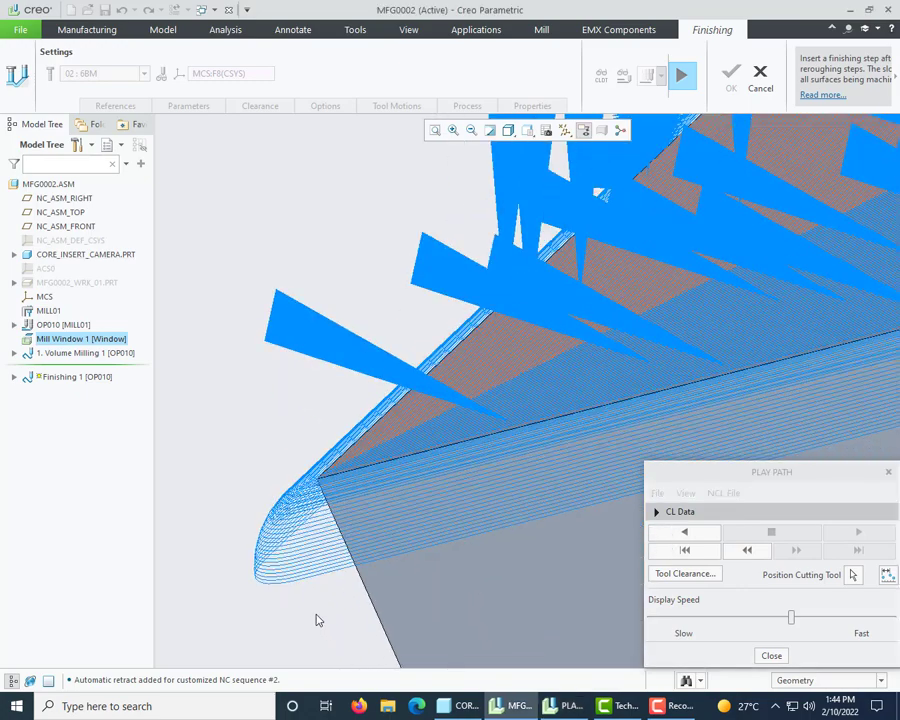
pyautogui.scroll(5, 287, 558)
pyautogui.moveTo(321, 572); pyautogui.dragTo(512, 515, button='middle')
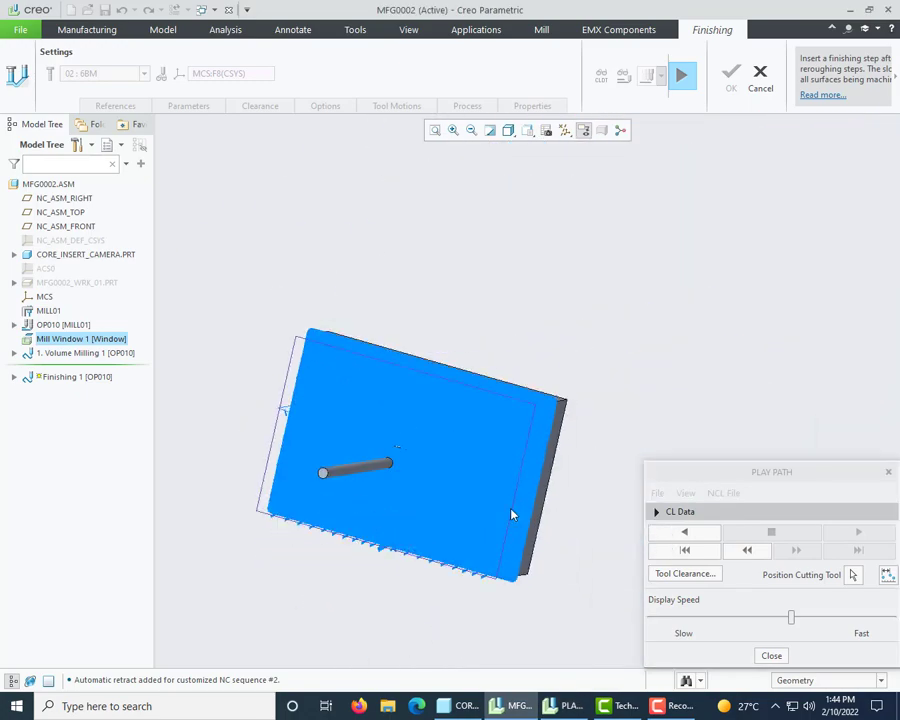
pyautogui.scroll(-5, 566, 424)
pyautogui.moveTo(566, 424); pyautogui.dragTo(578, 470, button='middle')
pyautogui.scroll(5, 604, 399)
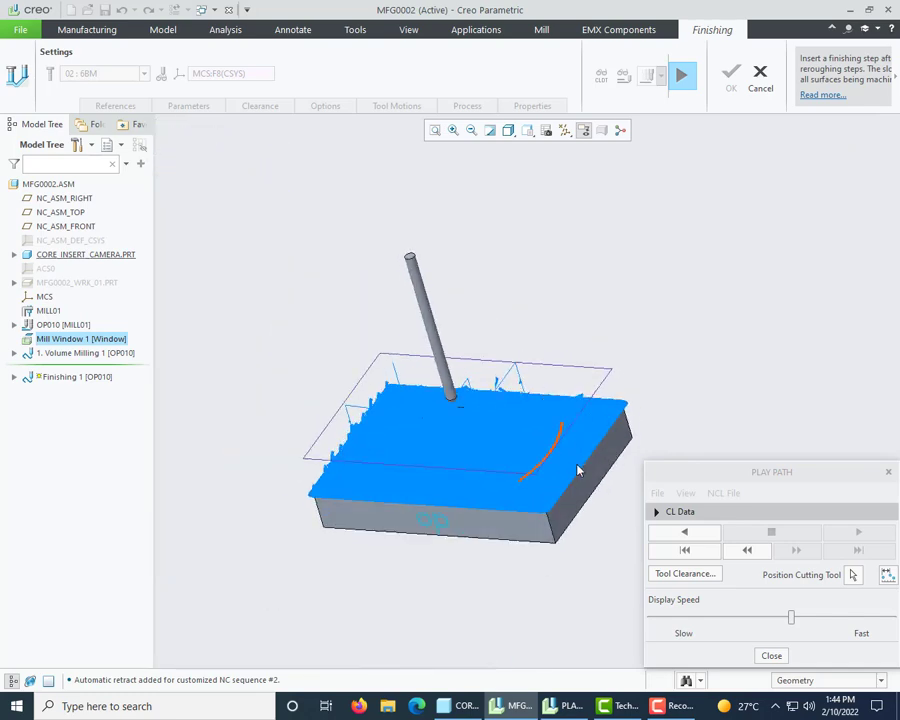
pyautogui.click(771, 656)
# Add the flat top surface surrounding the raised camera core to the finishing step's excluded surfaces
pyautogui.click(116, 106)
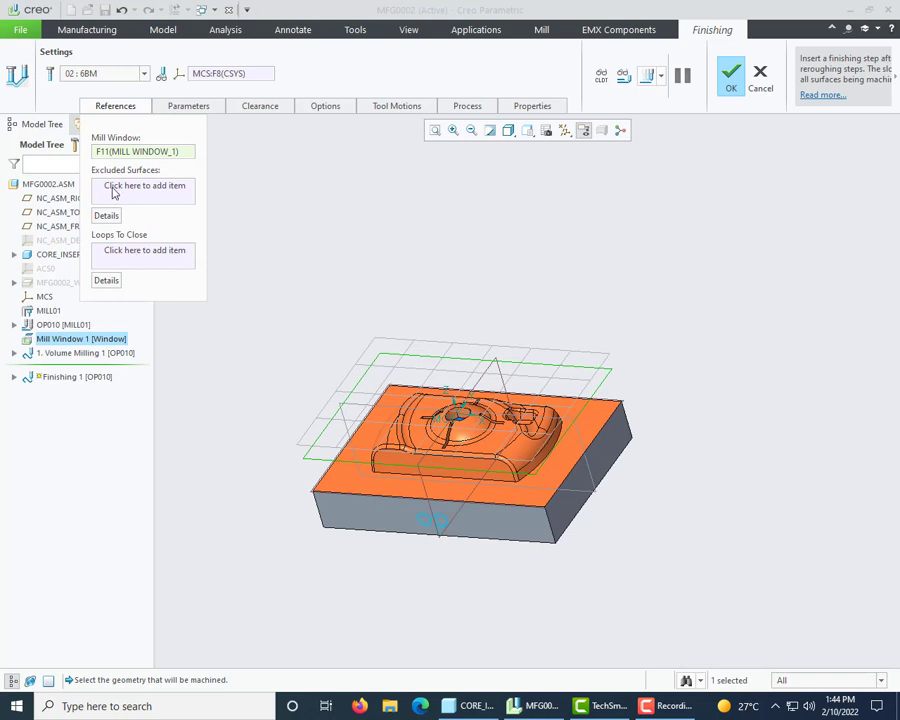
pyautogui.click(120, 257)
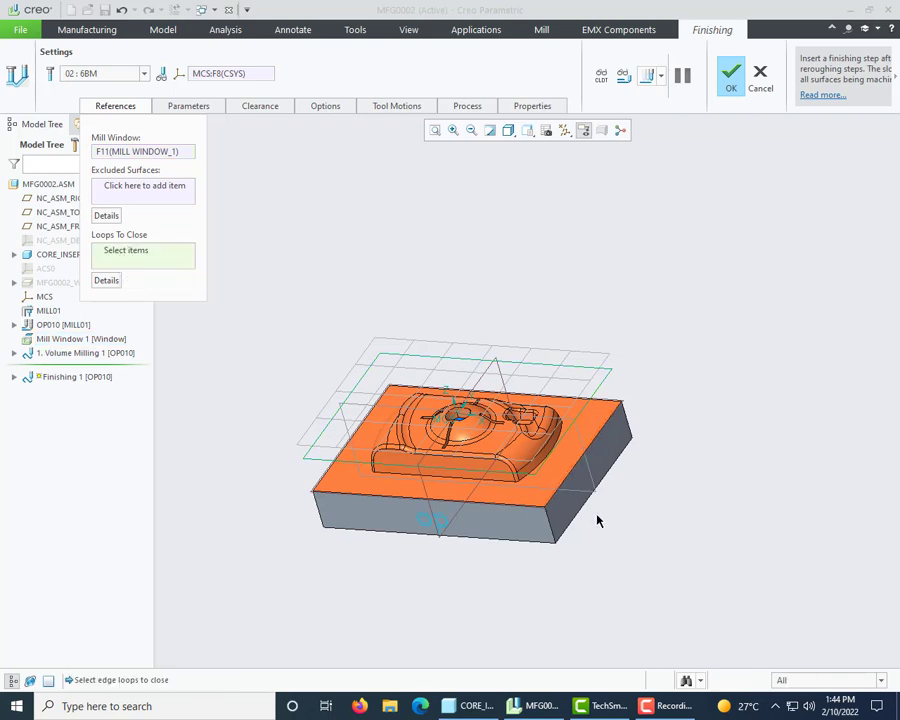
pyautogui.scroll(-2, 424, 454)
pyautogui.scroll(6, 445, 500)
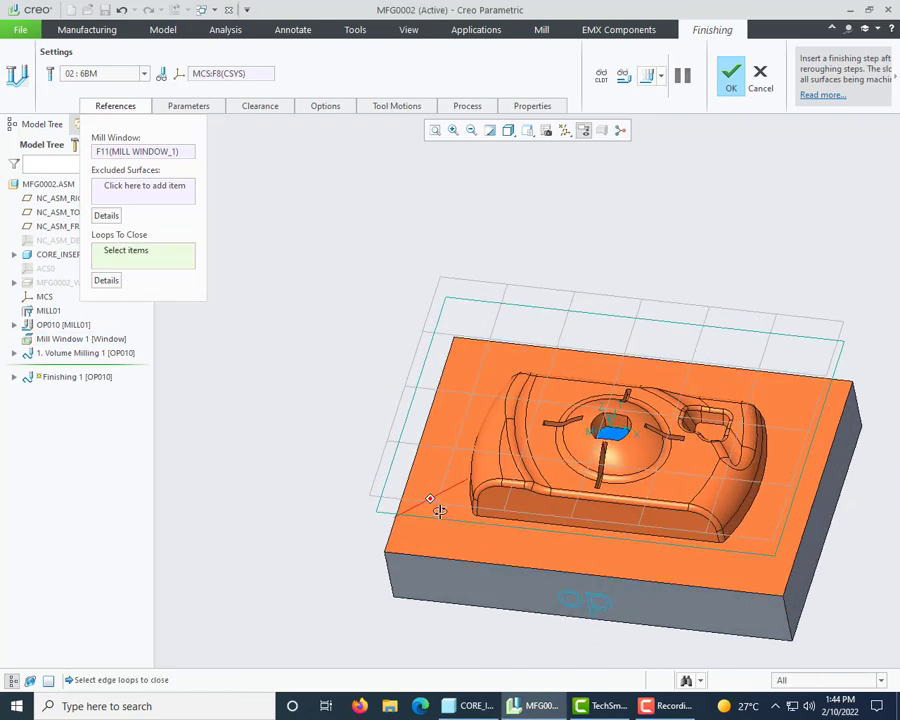
pyautogui.scroll(-3, 440, 510)
pyautogui.click(116, 192)
pyautogui.click(424, 552)
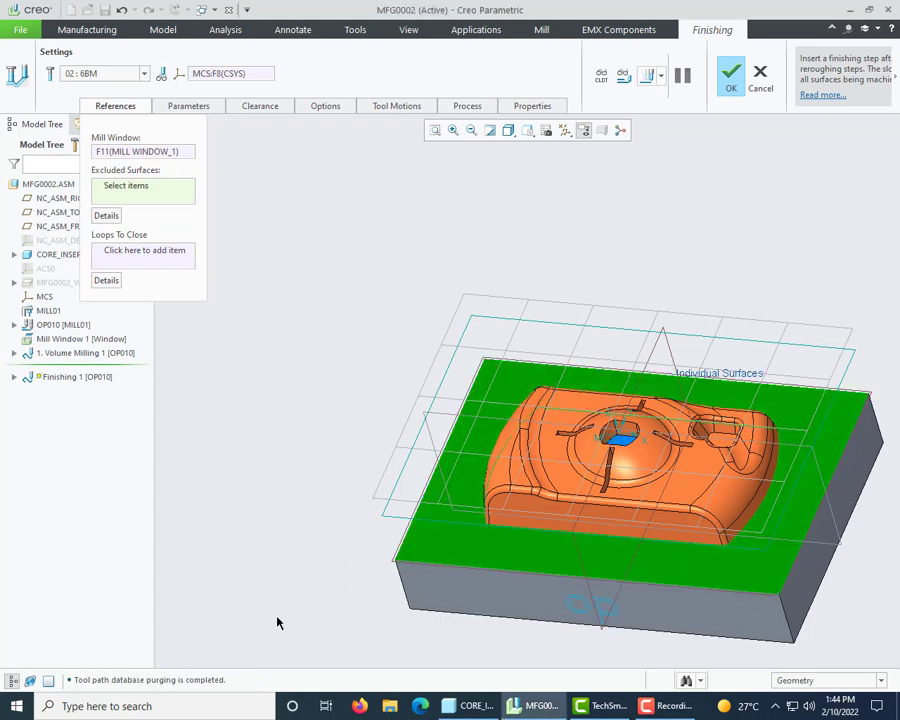
# Add the block's vertical side faces to the surfaces excluded from the finishing step
pyautogui.scroll(1, 485, 608)
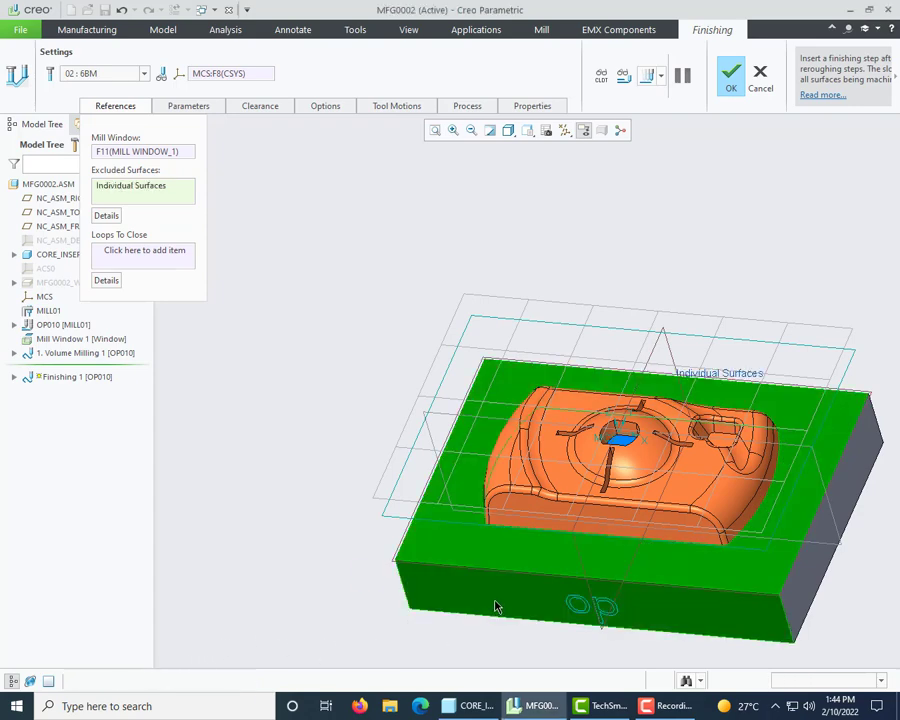
pyautogui.scroll(-3, 333, 532)
pyautogui.scroll(3, 333, 532)
pyautogui.moveTo(613, 602); pyautogui.dragTo(598, 505, button='middle')
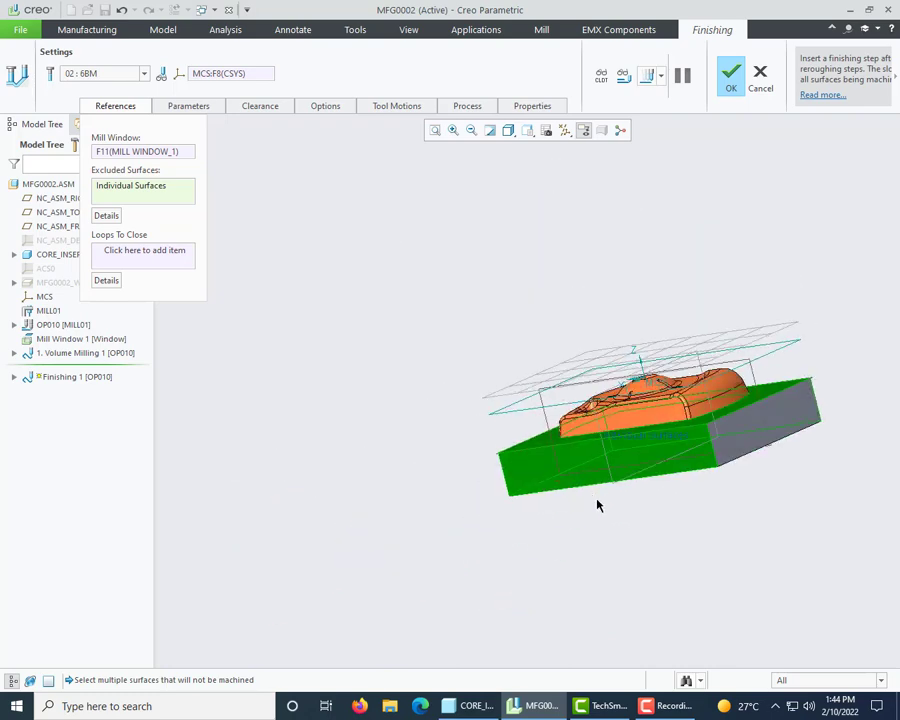
pyautogui.keyDown('ctrl'); pyautogui.click(734, 444); pyautogui.keyUp('ctrl')
pyautogui.scroll(3, 516, 538)
pyautogui.moveTo(502, 512)
pyautogui.mouseDown(button='middle')
pyautogui.moveTo(561, 476)
pyautogui.moveTo(677, 456)
pyautogui.moveTo(569, 471)
pyautogui.mouseUp(button='middle')
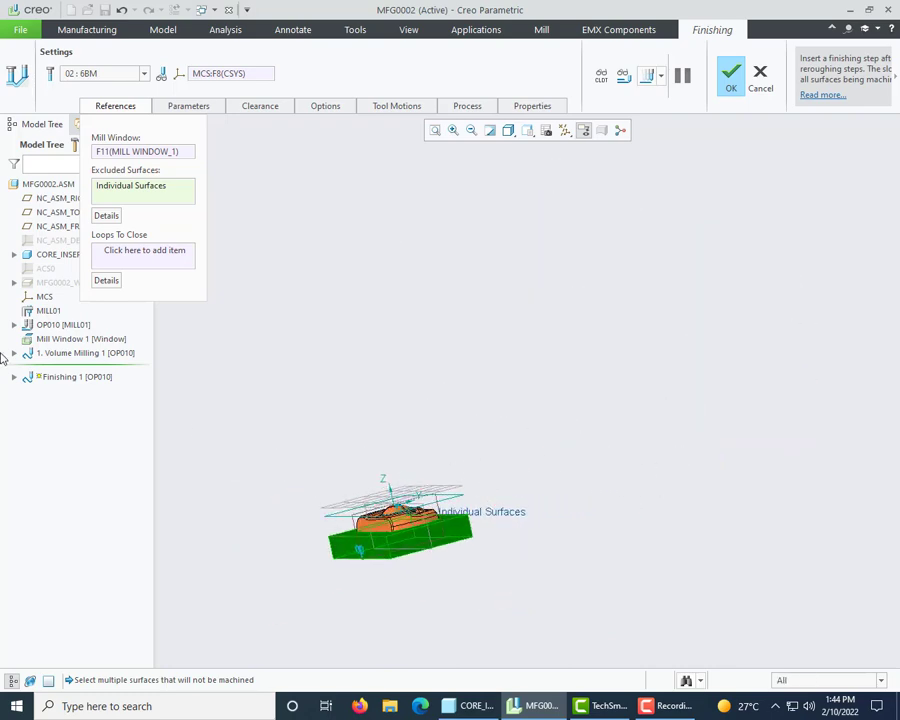
pyautogui.moveTo(445, 605); pyautogui.dragTo(412, 595, button='middle')
pyautogui.scroll(-5, 284, 563)
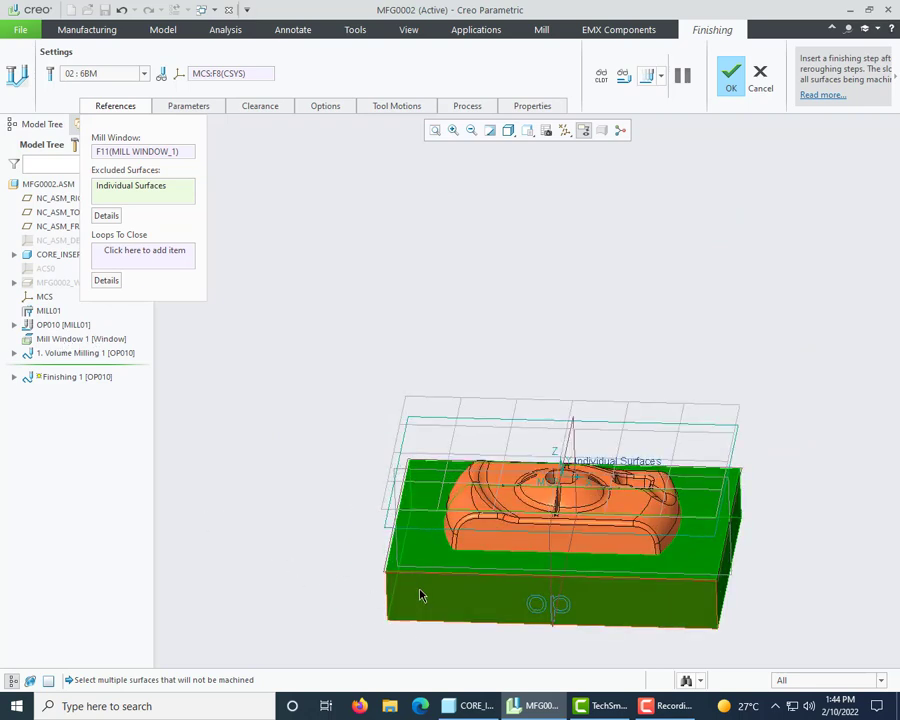
pyautogui.scroll(2, 455, 440)
pyautogui.moveTo(684, 522); pyautogui.dragTo(403, 418, button='middle')
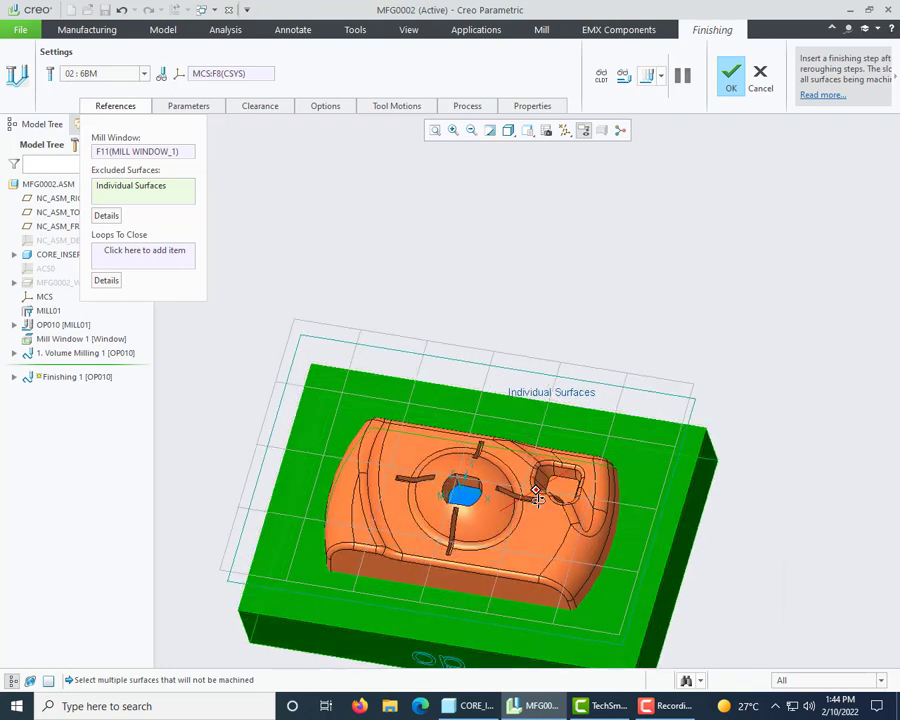
# Activate the selection of edge loops to close and inspect the slots and central opening in the core's dome
pyautogui.click(123, 262)
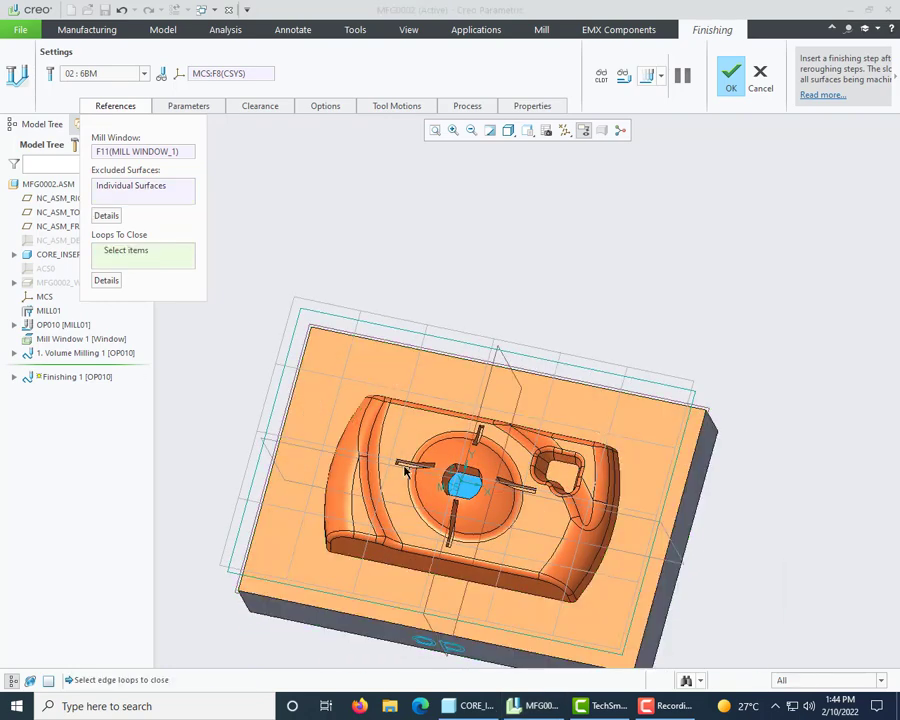
pyautogui.scroll(-4, 380, 466)
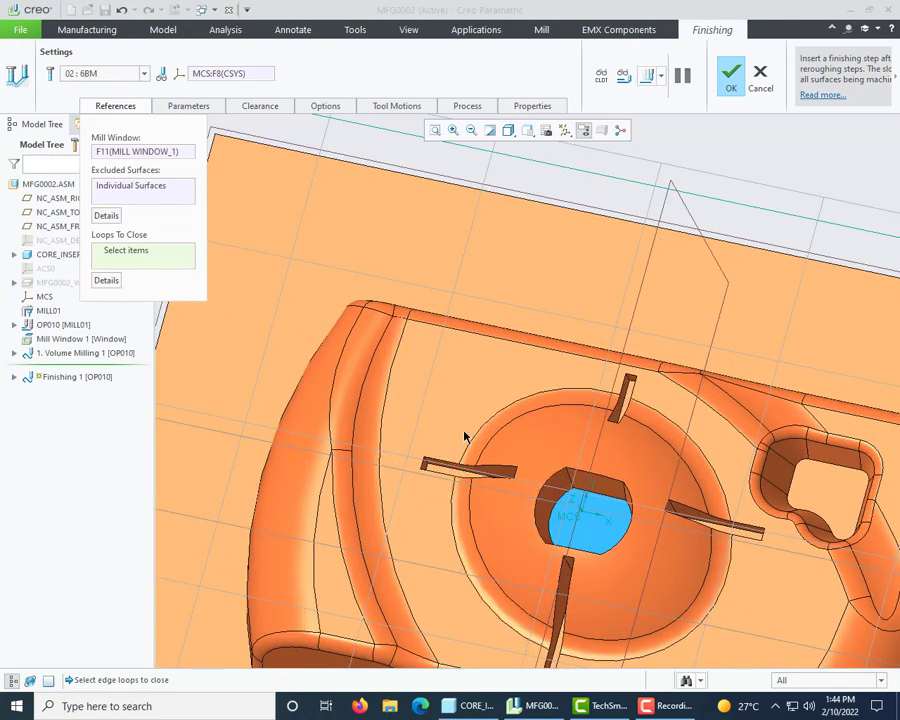
pyautogui.scroll(5, 534, 495)
pyautogui.moveTo(534, 497); pyautogui.dragTo(536, 486, button='middle')
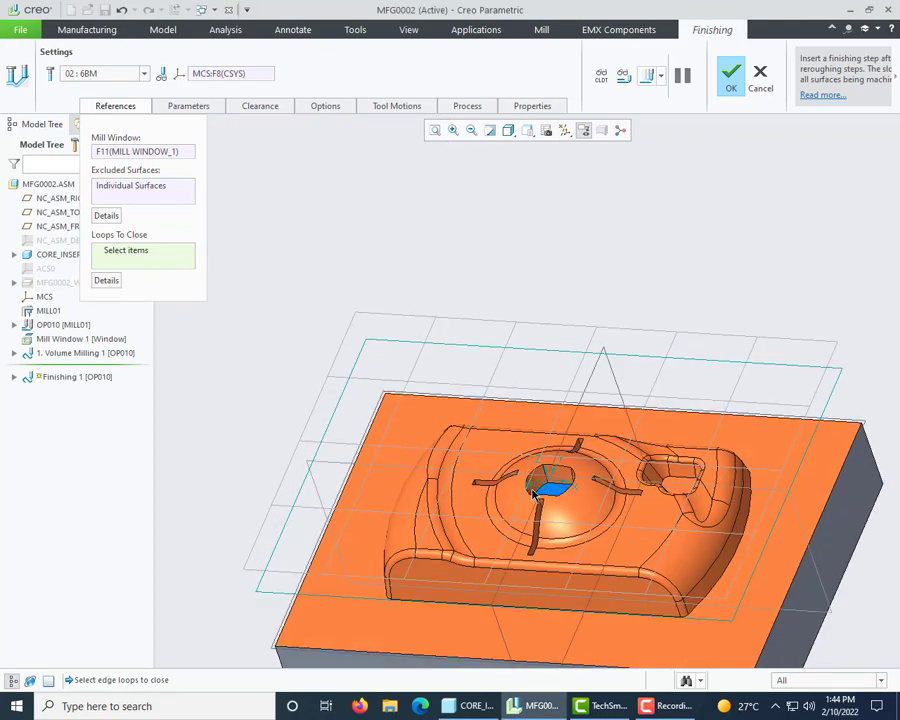
# Add the rim edges of the dome's central hole as a one-by-one chain in the finishing sequence's loops to close
pyautogui.scroll(-3, 556, 480)
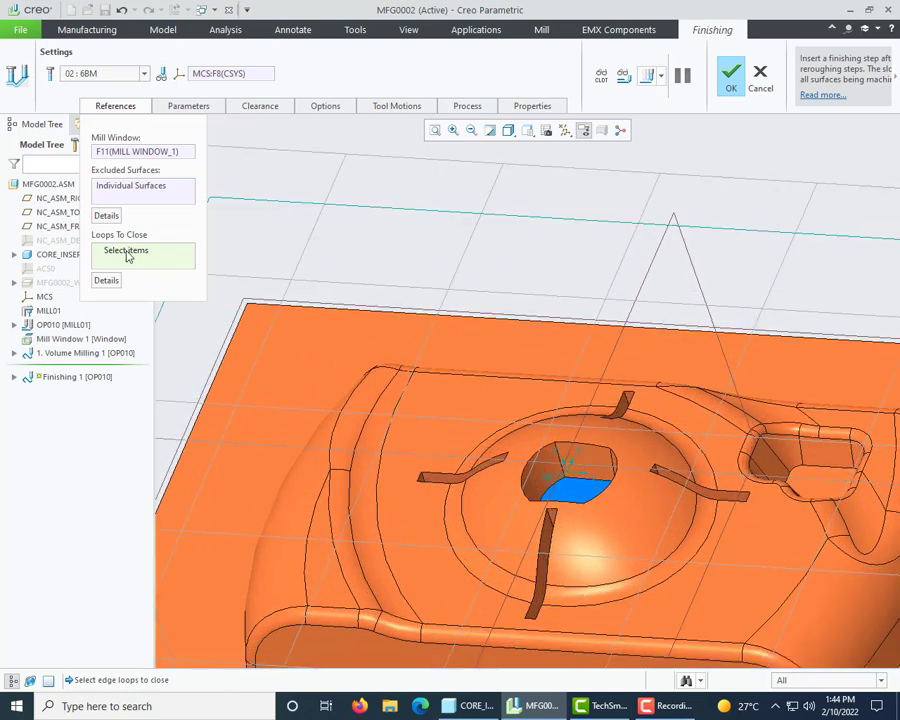
pyautogui.click(567, 509)
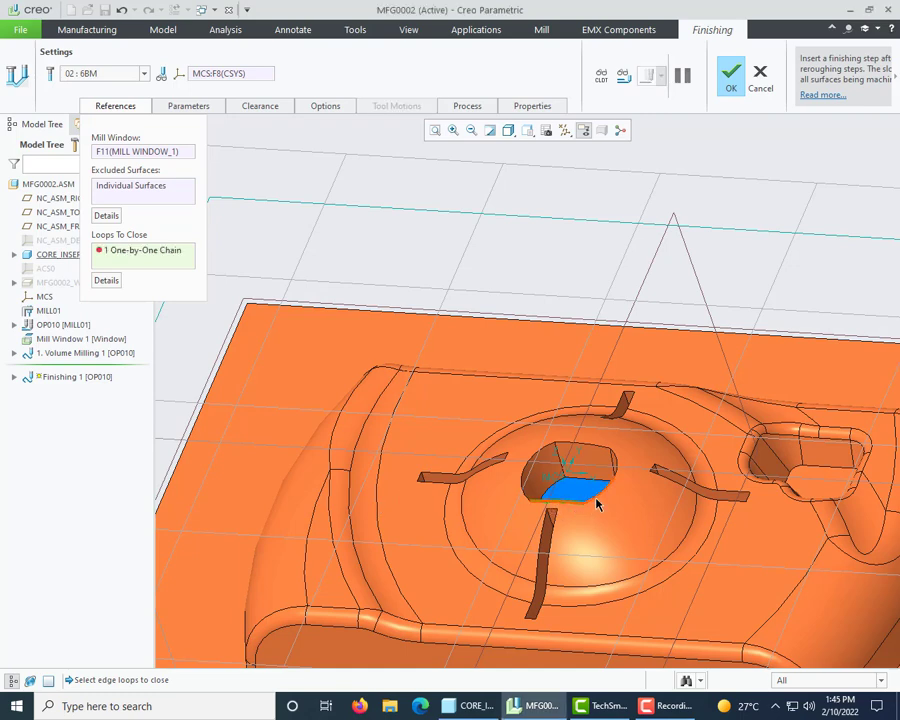
pyautogui.keyDown('shift'); pyautogui.click(614, 478); pyautogui.keyUp('shift')
pyautogui.keyDown('shift'); pyautogui.click(545, 450); pyautogui.keyUp('shift')
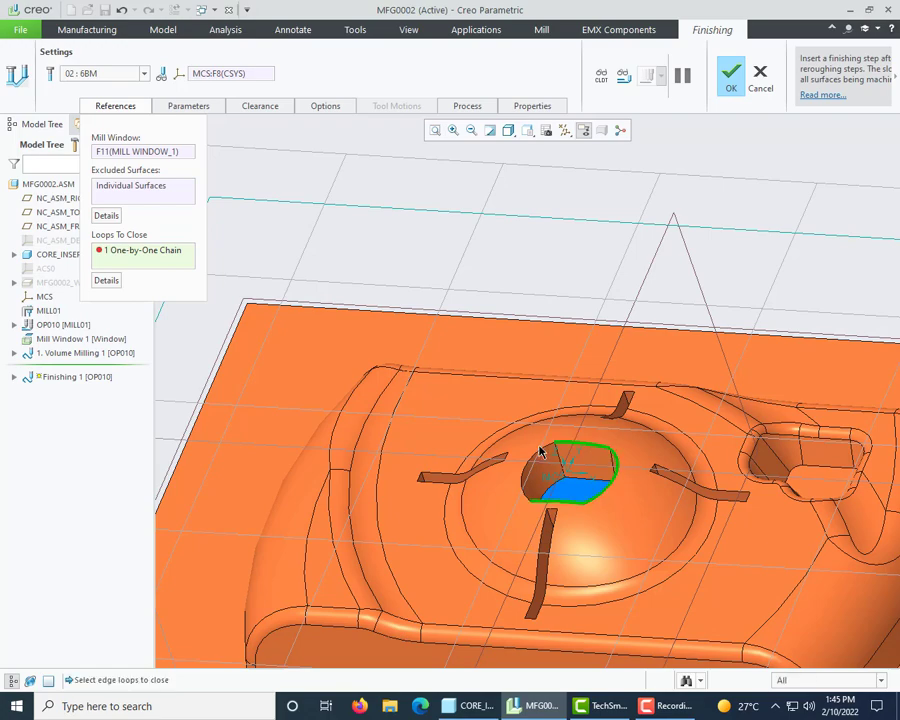
pyautogui.moveTo(557, 549)
pyautogui.mouseDown(button='middle')
pyautogui.moveTo(550, 587)
pyautogui.moveTo(560, 570)
pyautogui.mouseUp(button='middle')
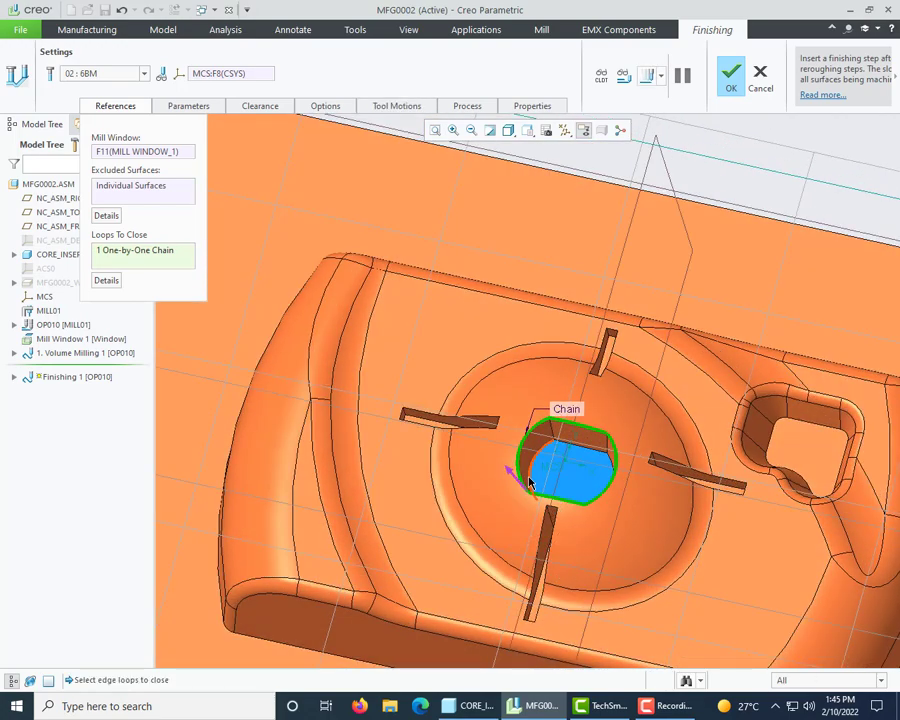
# Add a second one-by-one chain to the loops to close, picking all rim edges around the notched rectangular pocket beside the dome
pyautogui.scroll(2, 529, 479)
pyautogui.moveTo(736, 473); pyautogui.dragTo(729, 449, button='middle')
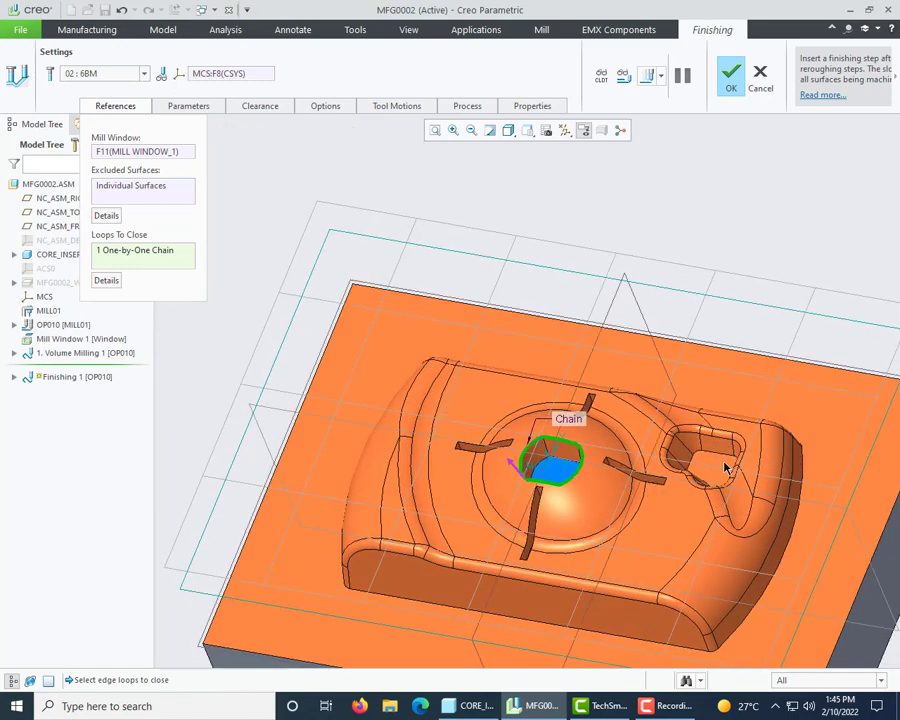
pyautogui.scroll(-3, 716, 469)
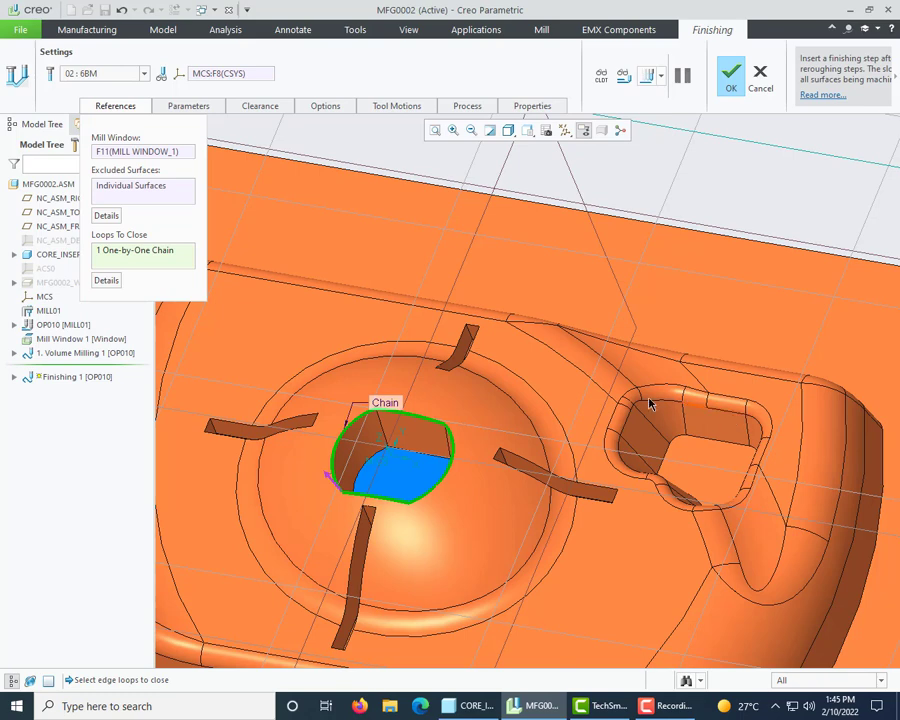
pyautogui.scroll(2, 612, 464)
pyautogui.scroll(-5, 632, 444)
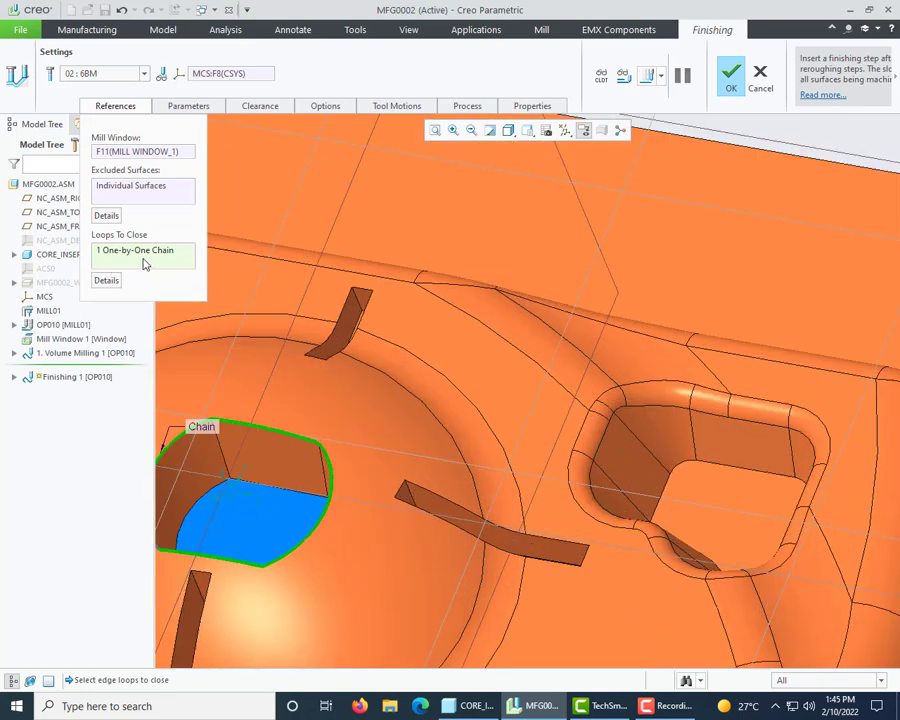
pyautogui.scroll(2, 640, 555)
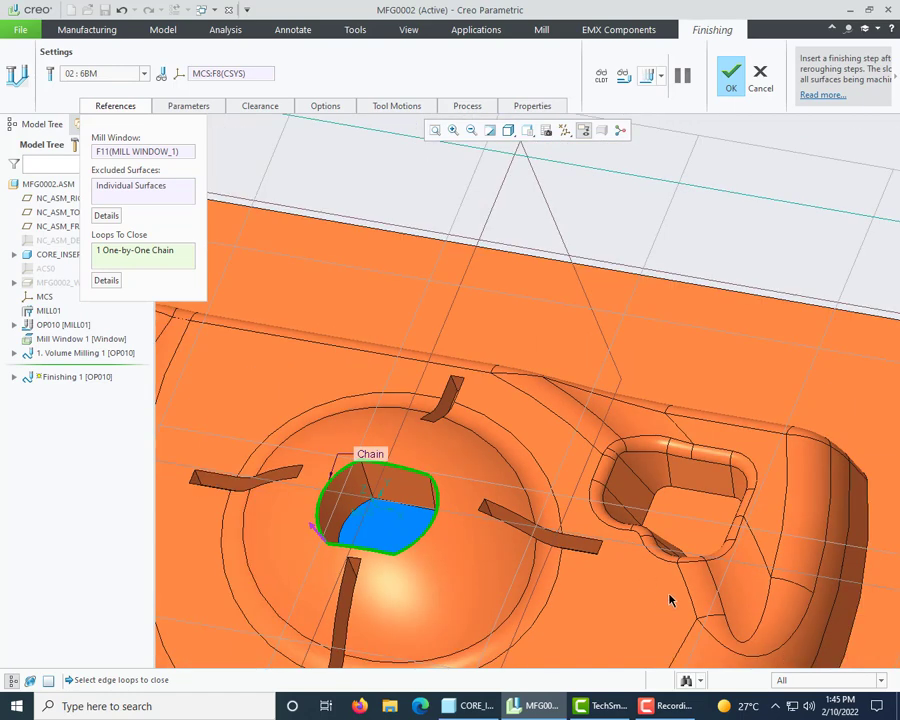
pyautogui.click(708, 467)
pyautogui.moveTo(537, 706)
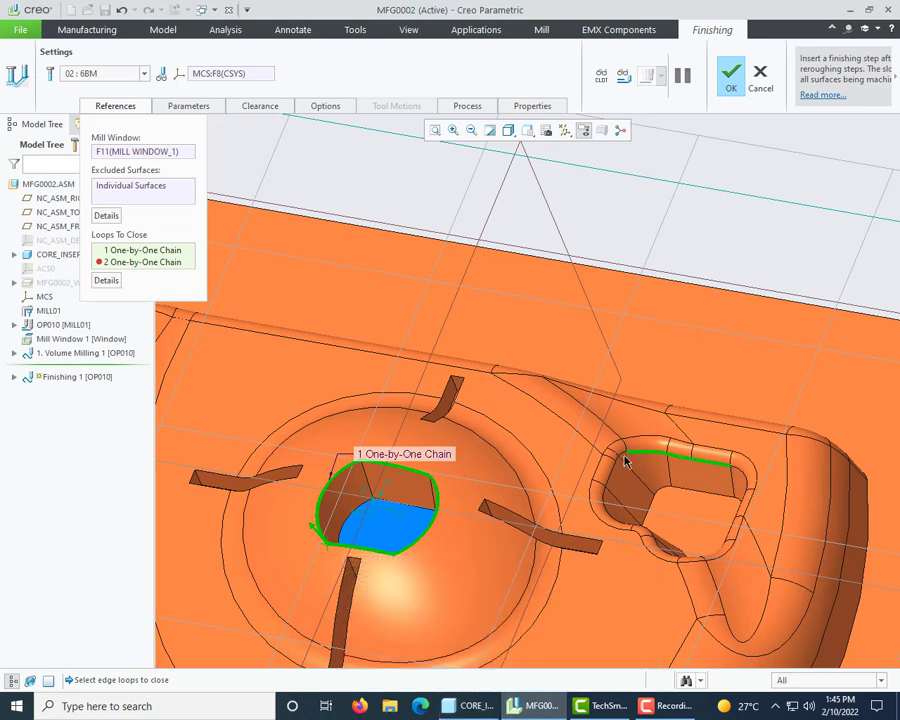
pyautogui.scroll(-2, 620, 462)
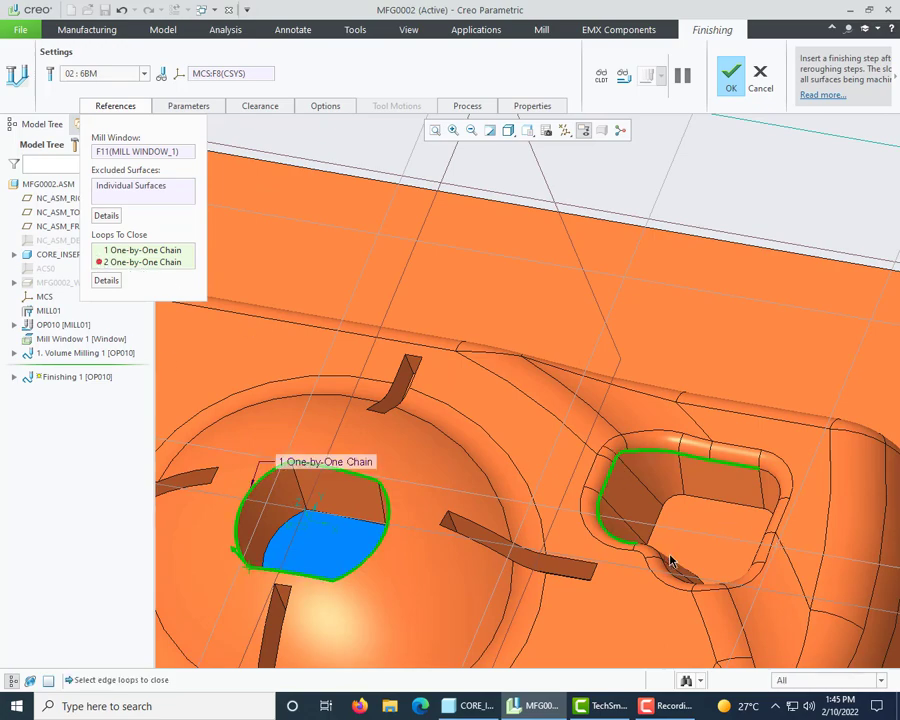
pyautogui.scroll(-6, 683, 560)
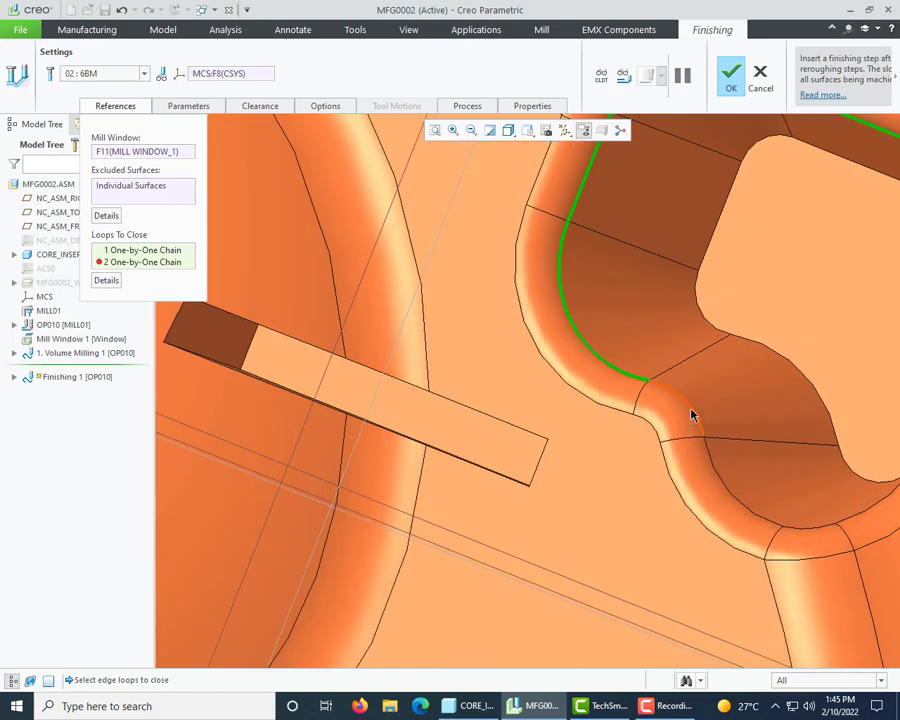
pyautogui.keyDown('shift'); pyautogui.click(692, 415); pyautogui.keyUp('shift')
pyautogui.keyDown('shift'); pyautogui.click(711, 476); pyautogui.keyUp('shift')
pyautogui.scroll(5, 612, 571)
pyautogui.moveTo(677, 538); pyautogui.dragTo(730, 514, button='middle')
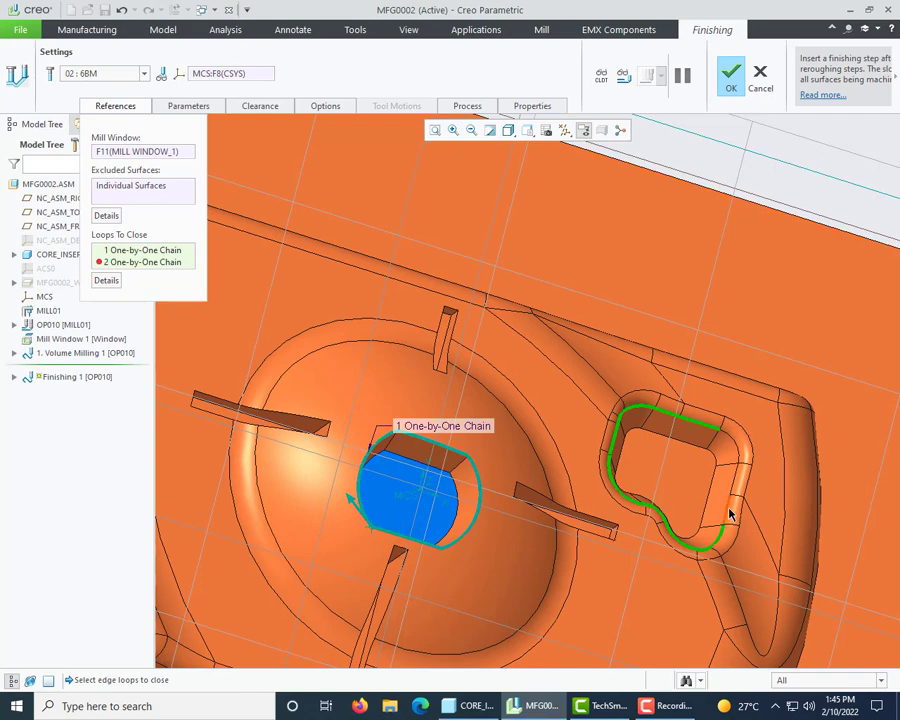
pyautogui.keyDown('shift'); pyautogui.click(738, 455); pyautogui.keyUp('shift')
pyautogui.scroll(5, 697, 456)
pyautogui.moveTo(682, 460); pyautogui.dragTo(635, 444, button='middle')
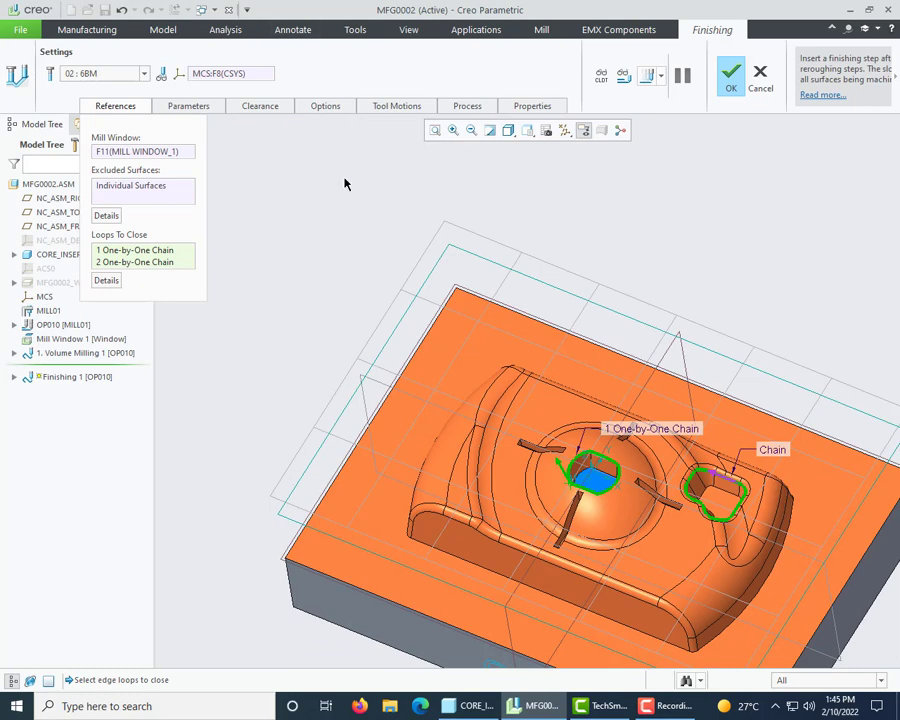
# Compute the finishing tool path and play it at the slowest display speed
pyautogui.click(648, 77)
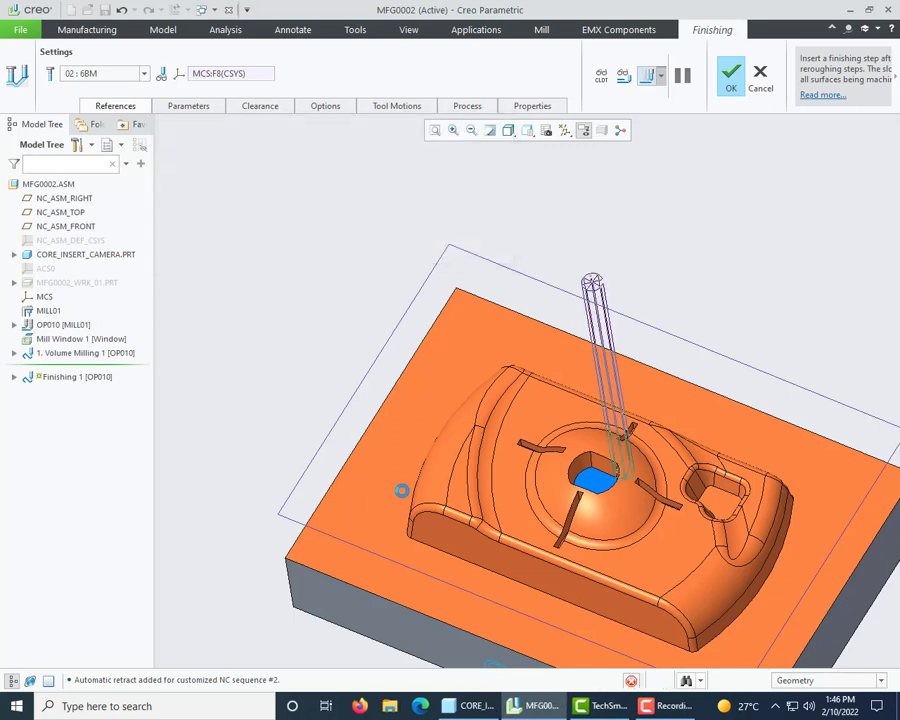
pyautogui.moveTo(481, 500); pyautogui.dragTo(462, 488, button='middle')
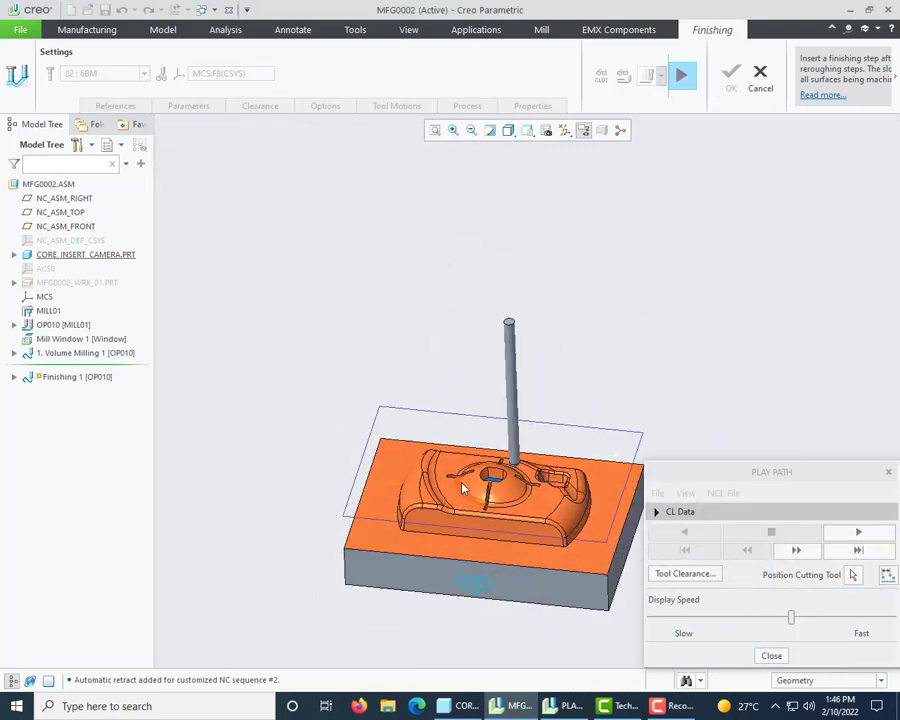
pyautogui.moveTo(531, 495); pyautogui.dragTo(556, 524, button='middle')
pyautogui.click(791, 618)
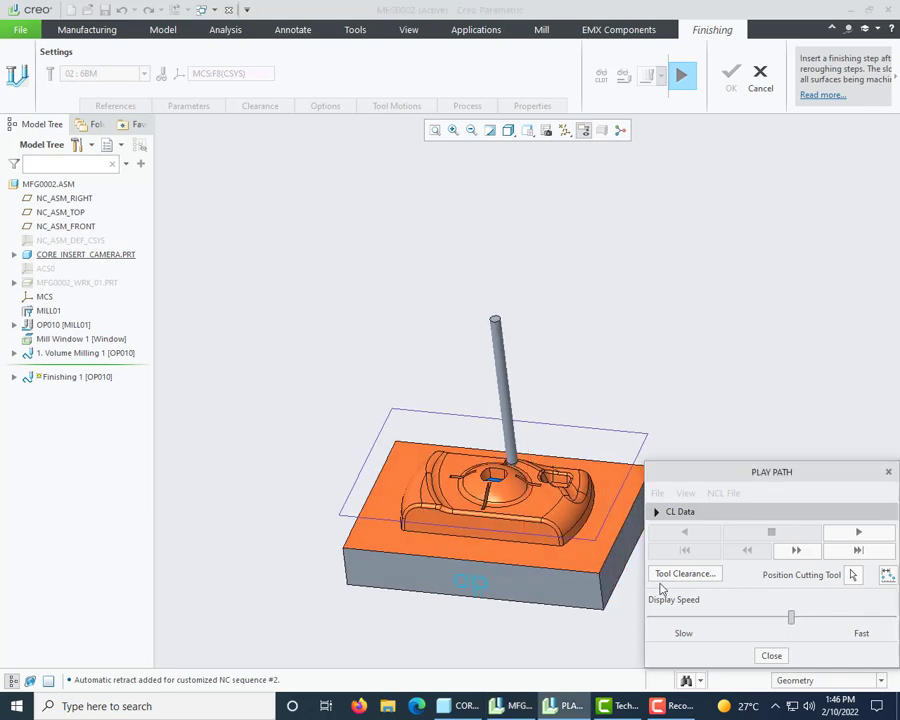
pyautogui.scroll(5, 513, 490)
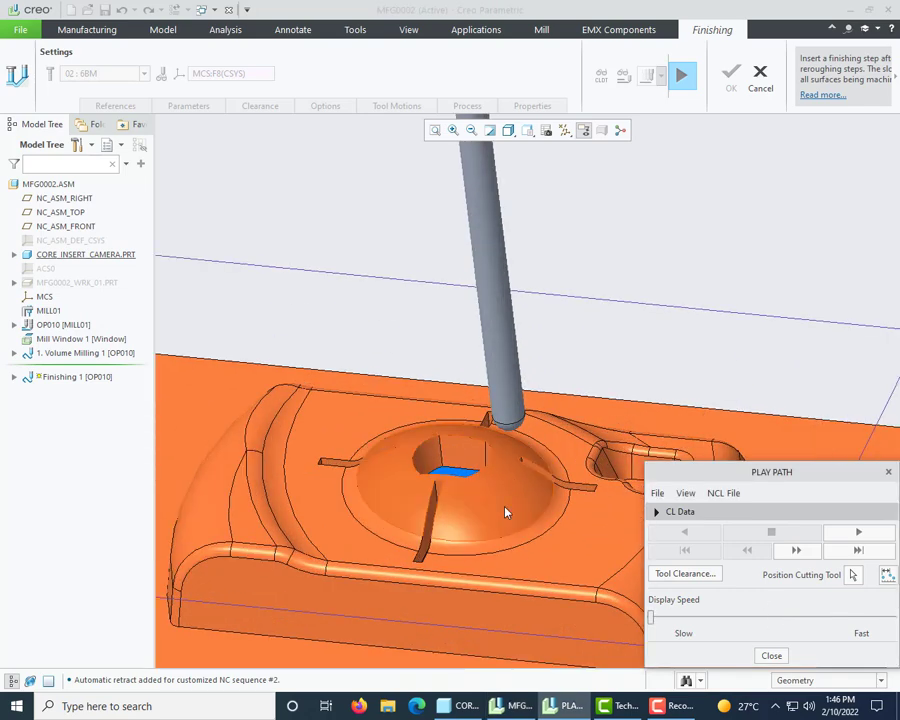
pyautogui.scroll(-5, 511, 488)
pyautogui.moveTo(458, 478); pyautogui.dragTo(487, 598, button='middle')
pyautogui.click(858, 532)
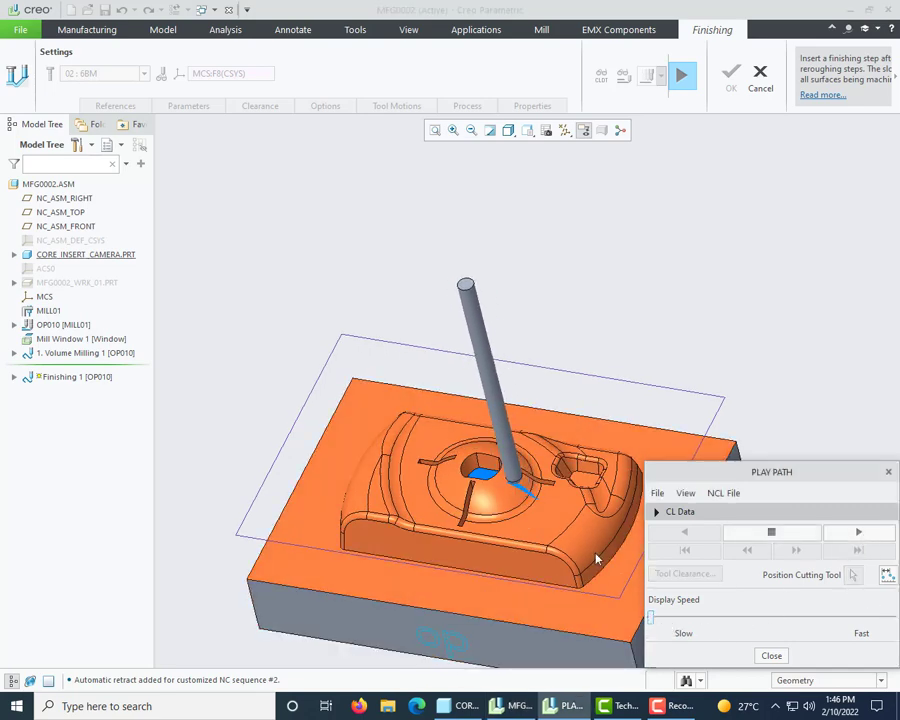
# Inspect the cutter passes on the dome up close, raise the playback speed to about mid-range and follow the rest of the path
pyautogui.scroll(5, 470, 470)
pyautogui.scroll(-2, 518, 517)
pyautogui.scroll(3, 500, 490)
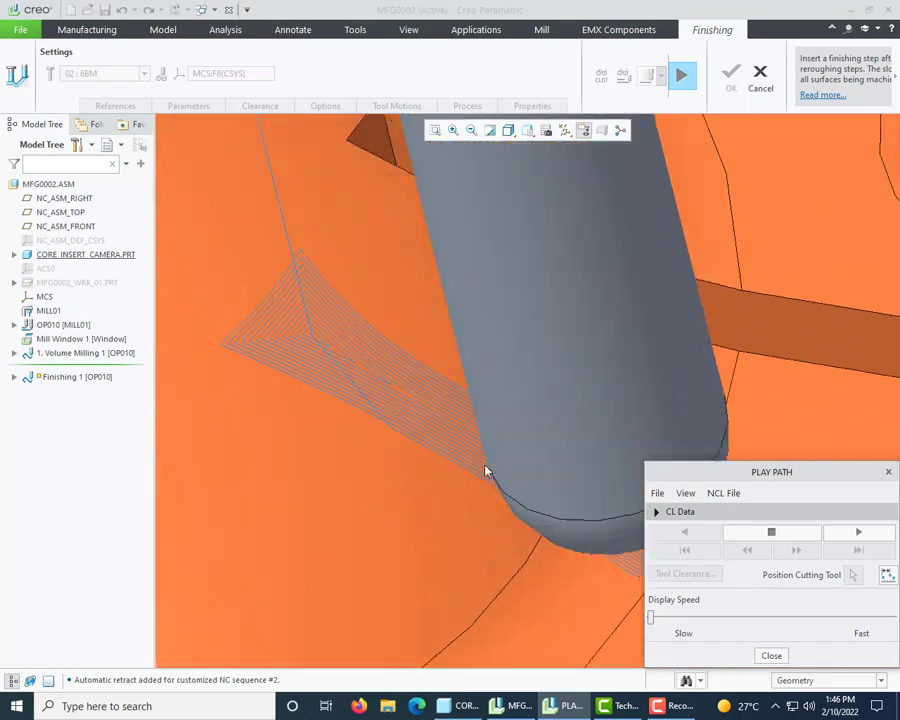
pyautogui.scroll(-6, 464, 442)
pyautogui.scroll(-2, 490, 450)
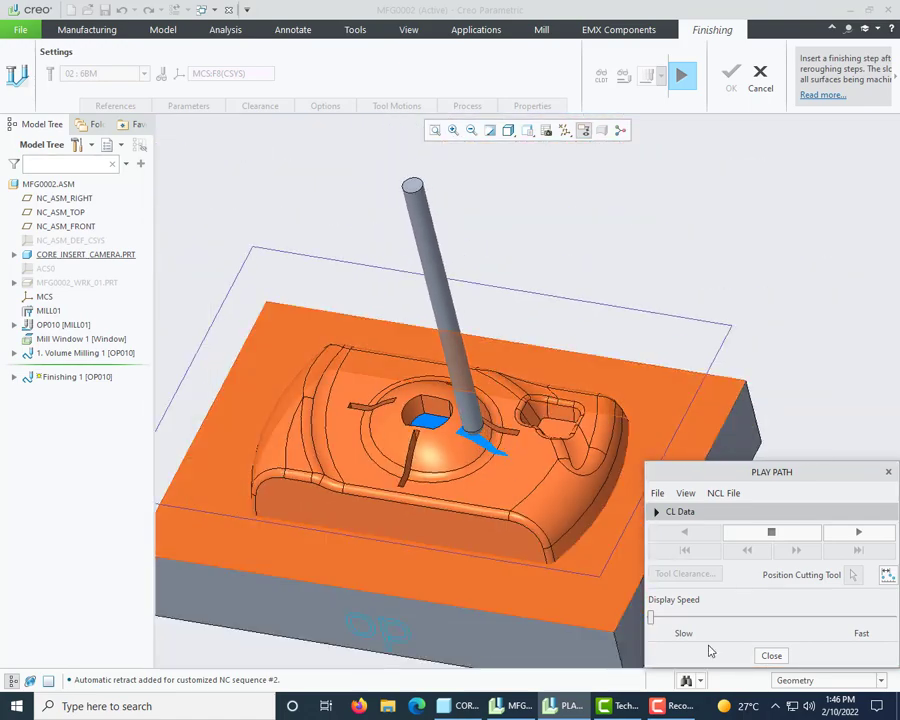
pyautogui.moveTo(652, 617); pyautogui.dragTo(763, 613)
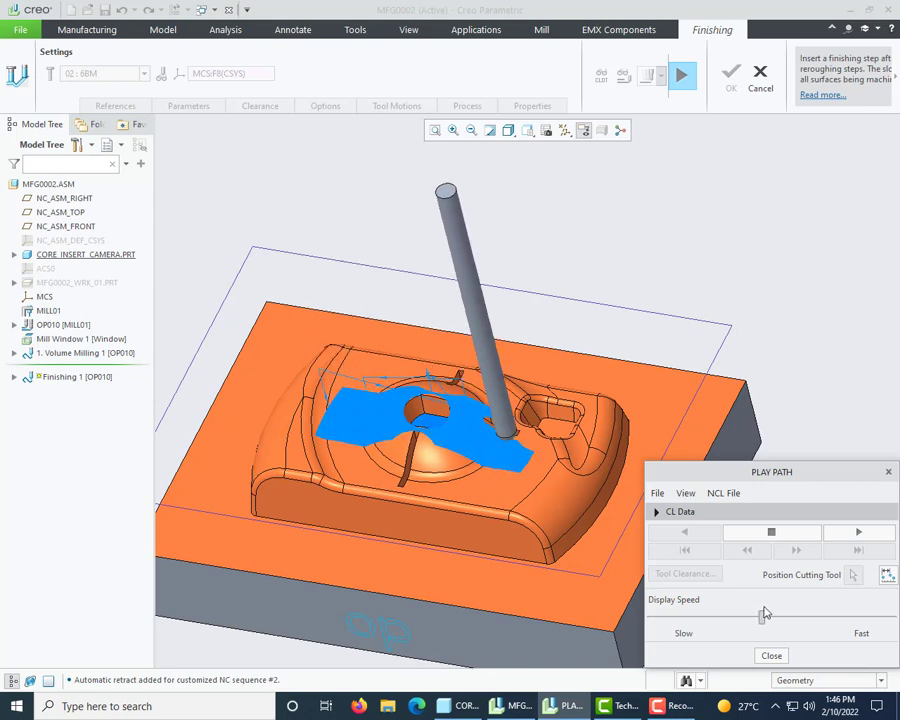
pyautogui.scroll(3, 495, 457)
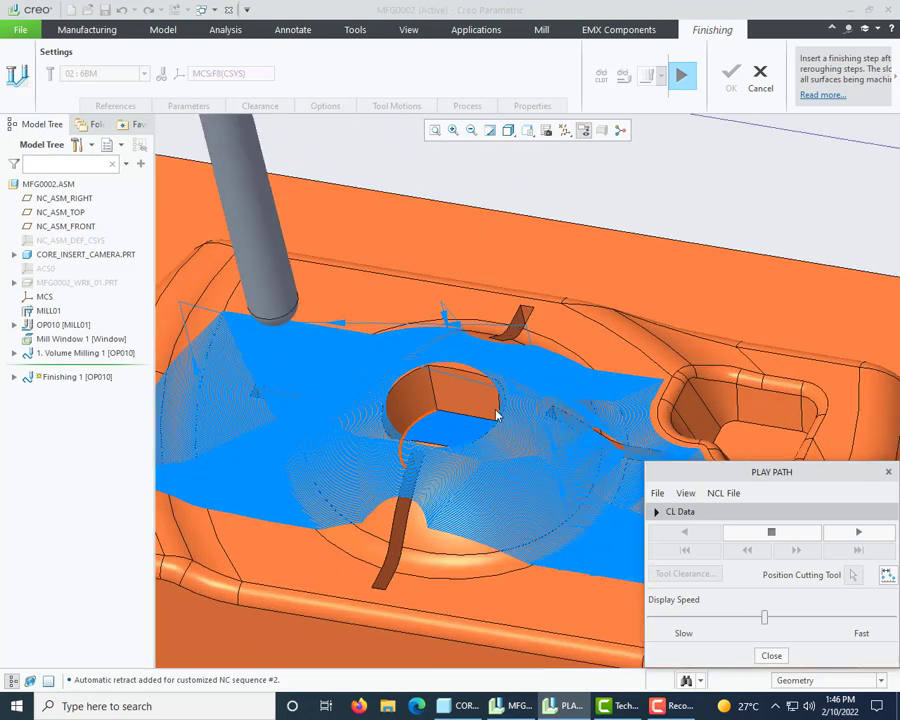
pyautogui.scroll(-5, 421, 397)
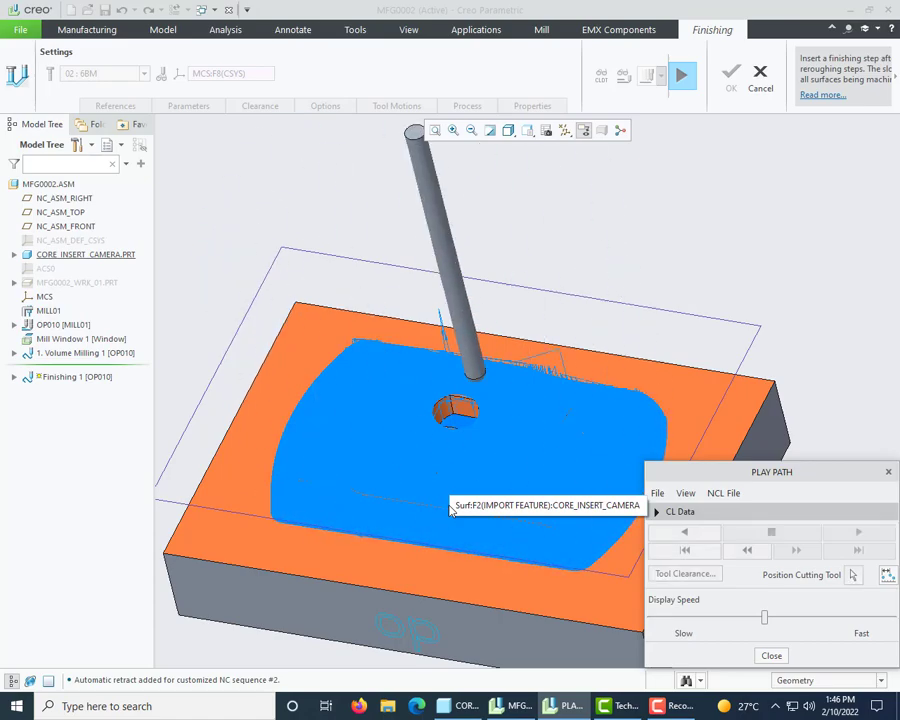
# Examine the completed tool path around the rectangular pocket, the central hole and the outer boundary of the core
pyautogui.moveTo(367, 477)
pyautogui.mouseDown(button='middle')
pyautogui.moveTo(368, 540)
pyautogui.moveTo(356, 494)
pyautogui.mouseUp(button='middle')
pyautogui.scroll(5, 590, 404)
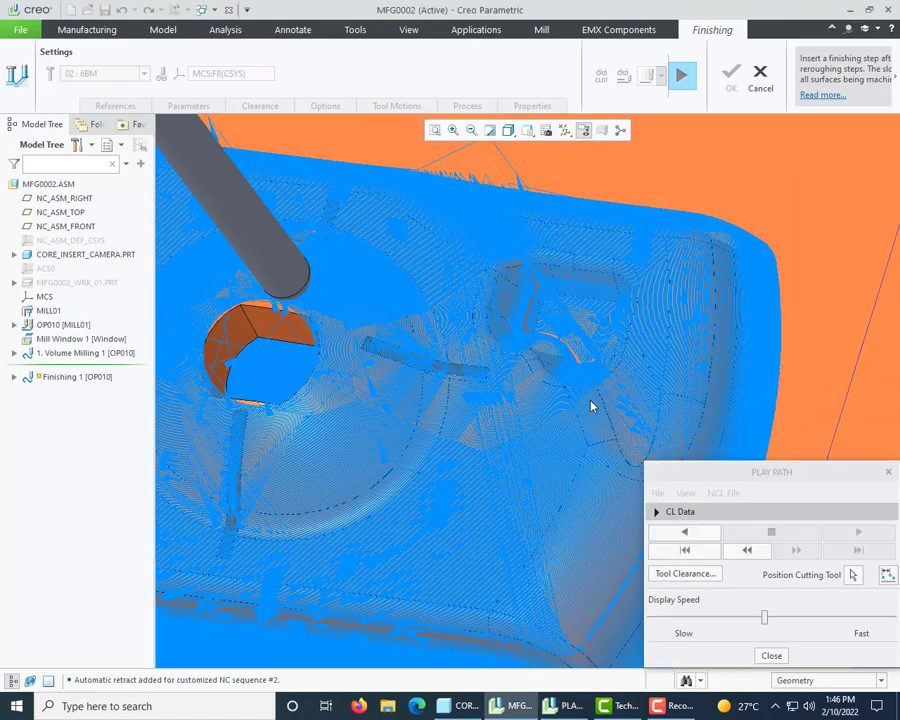
pyautogui.moveTo(590, 404); pyautogui.dragTo(663, 308, button='middle')
pyautogui.scroll(6, 539, 358)
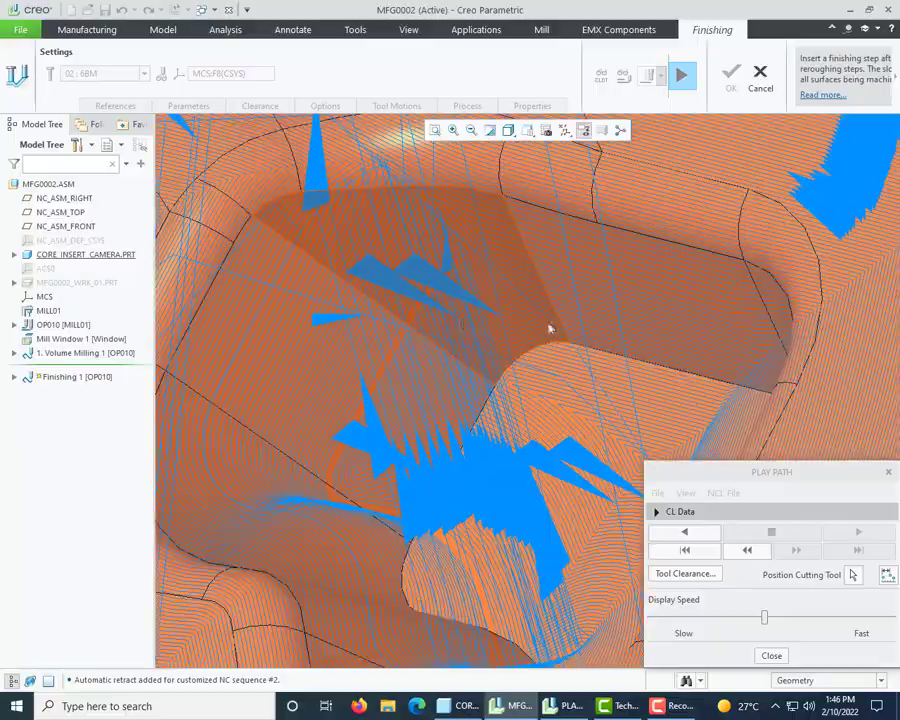
pyautogui.scroll(-2, 549, 328)
pyautogui.moveTo(561, 332); pyautogui.dragTo(405, 352, button='middle')
pyautogui.scroll(2, 405, 352)
pyautogui.moveTo(619, 450); pyautogui.dragTo(492, 362, button='middle')
pyautogui.scroll(5, 492, 362)
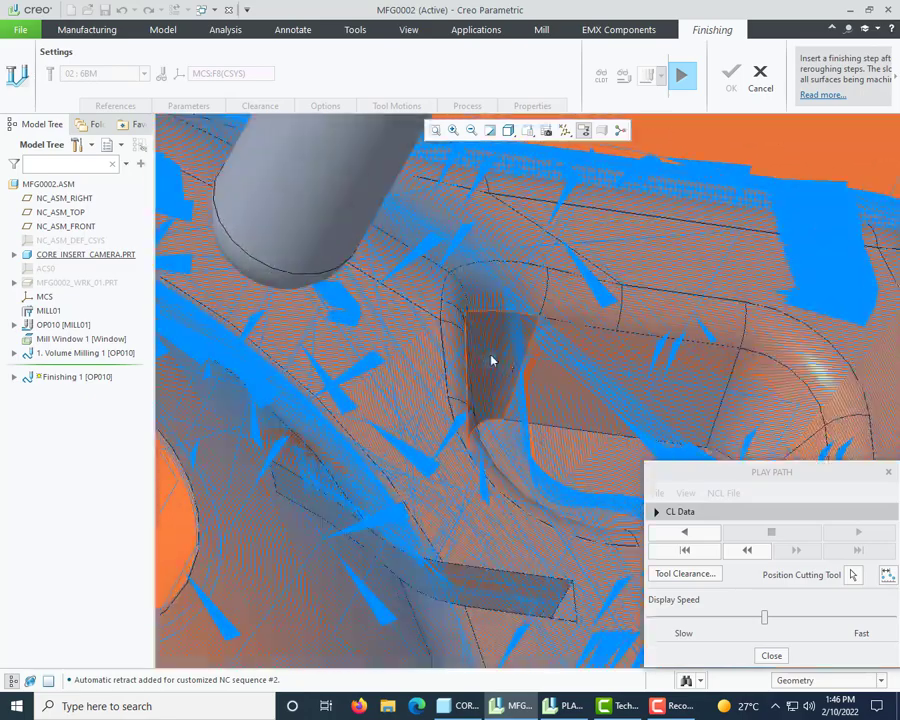
pyautogui.moveTo(552, 377); pyautogui.dragTo(514, 374, button='middle')
pyautogui.scroll(-5, 558, 380)
pyautogui.scroll(-3, 560, 362)
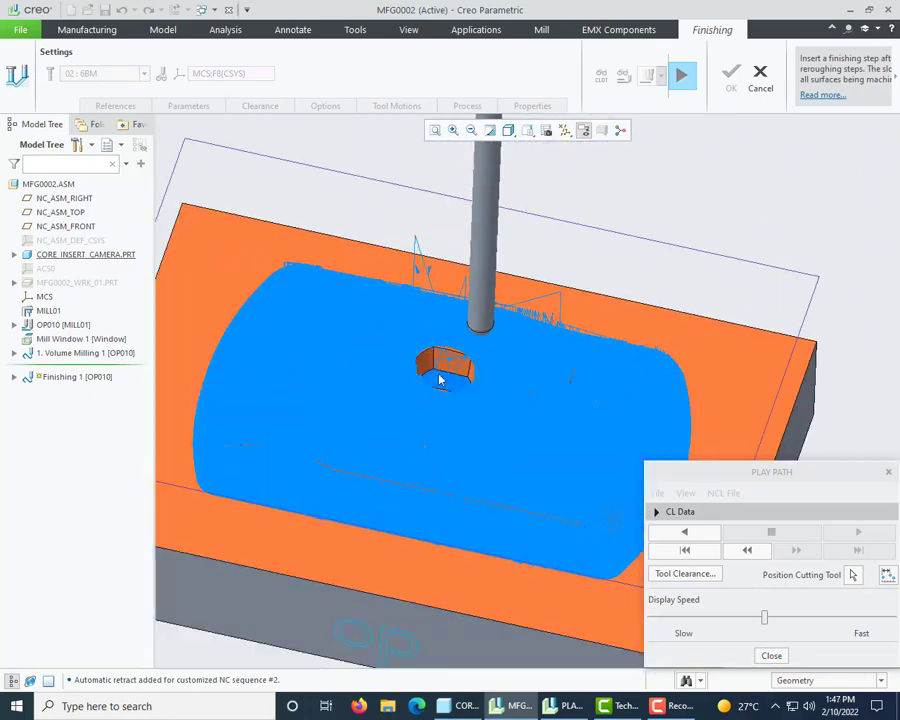
pyautogui.moveTo(446, 385)
pyautogui.mouseDown(button='middle')
pyautogui.moveTo(458, 432)
pyautogui.moveTo(442, 368)
pyautogui.mouseUp(button='middle')
pyautogui.scroll(-4, 422, 466)
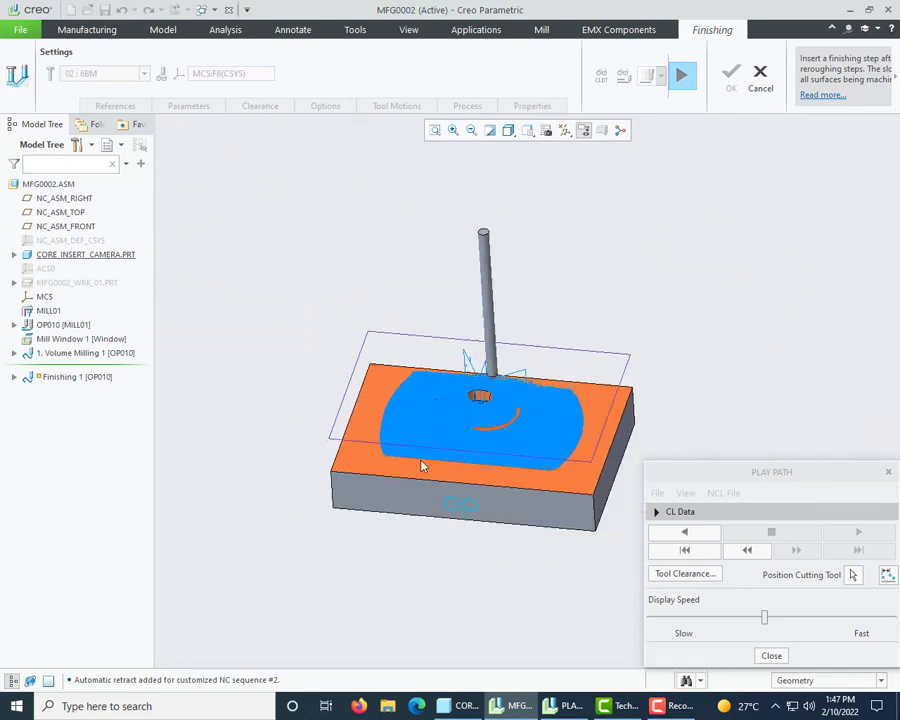
pyautogui.scroll(4, 362, 472)
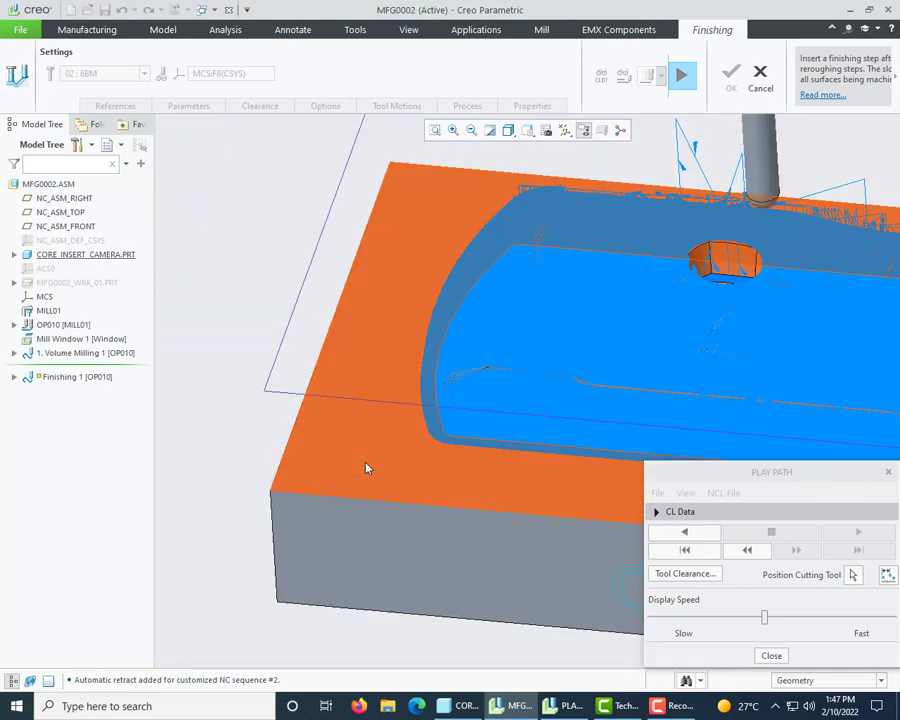
pyautogui.scroll(-5, 340, 460)
pyautogui.moveTo(415, 478); pyautogui.dragTo(378, 323, button='middle')
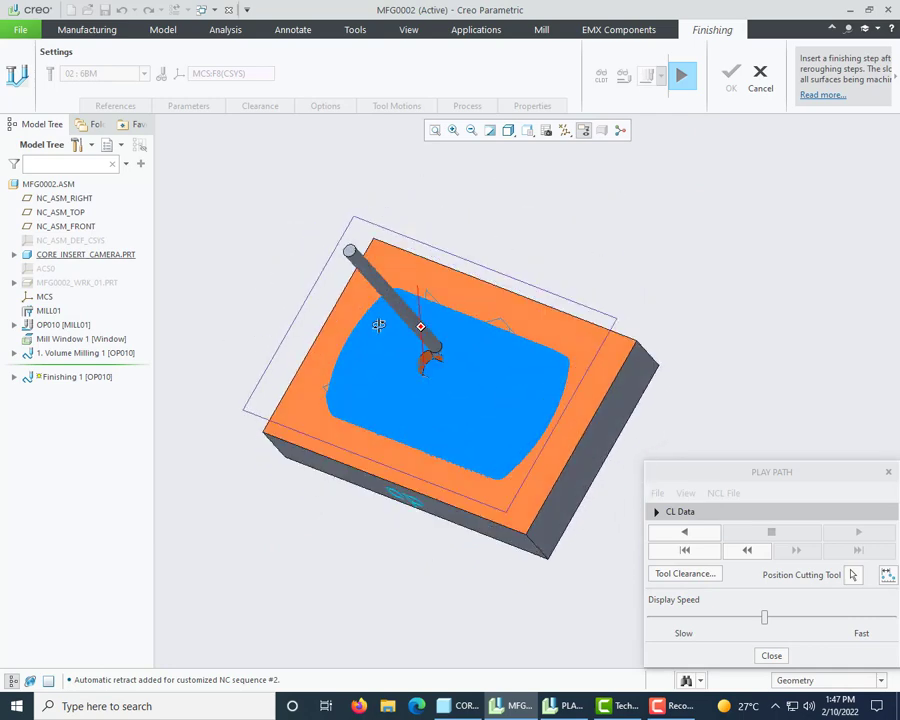
# Close the tool path playback and accept the finishing sequence
pyautogui.click(771, 656)
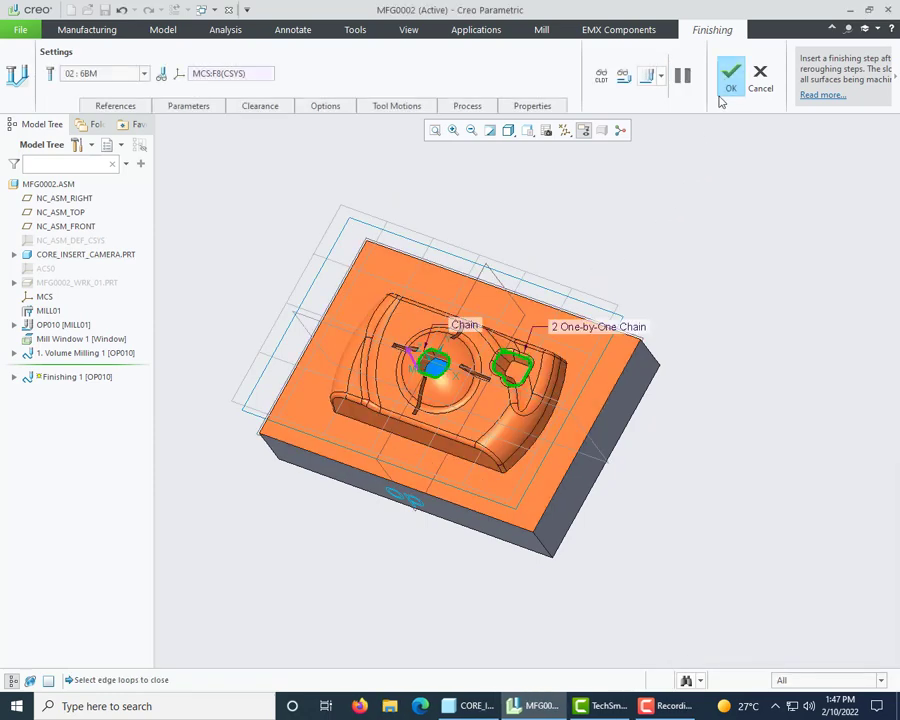
pyautogui.click(730, 78)
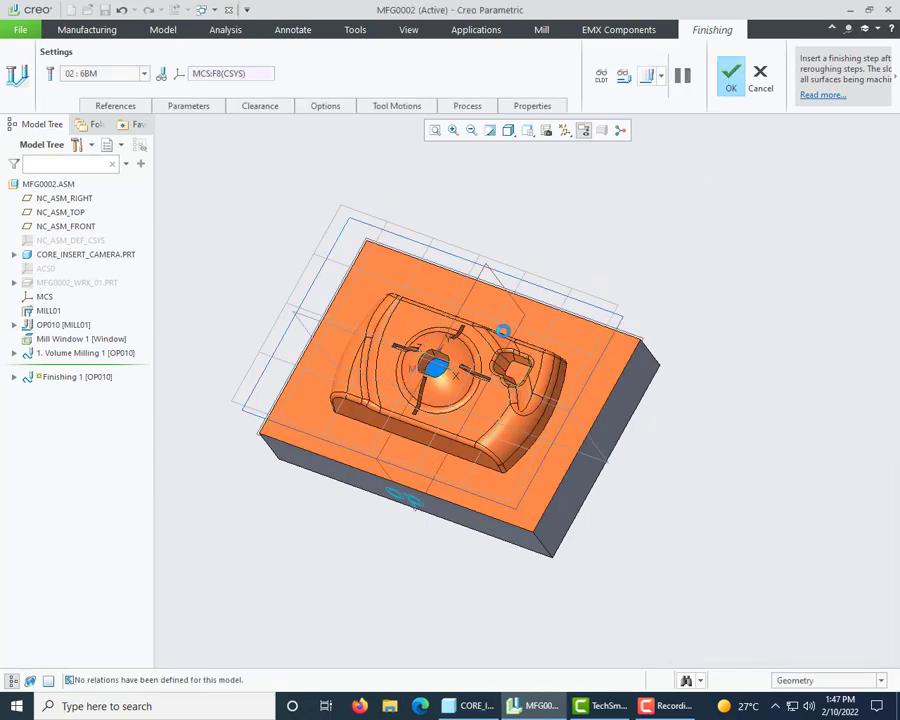
# Rename the Volume Milling 1 sequence to roughing
pyautogui.click(83, 354)
pyautogui.click(83, 354)
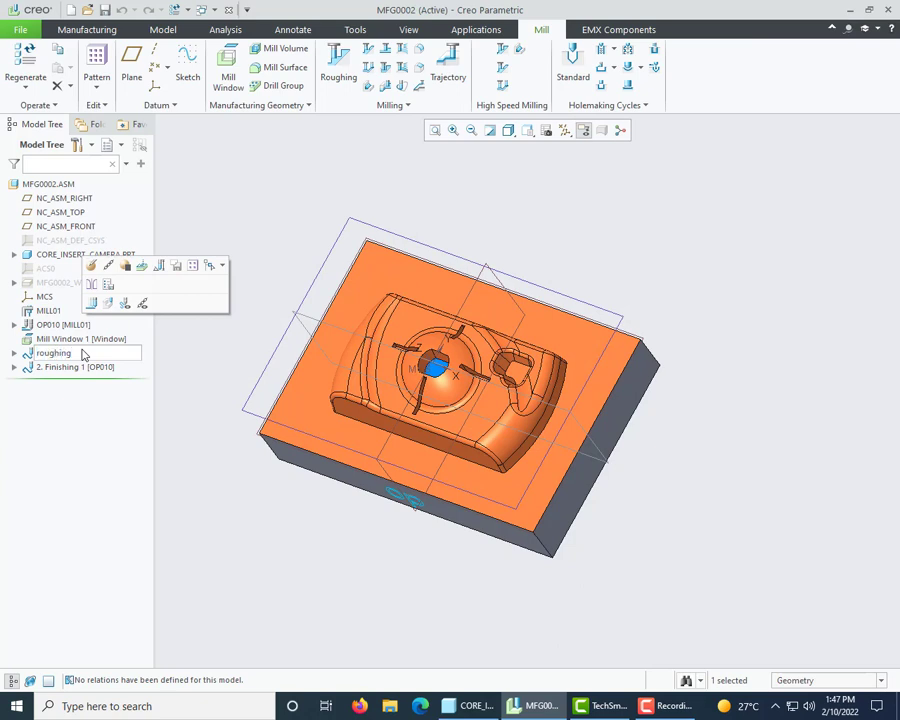
pyautogui.press('Return')
# Rename the Finishing 1 sequence to semi_finish
pyautogui.click(70, 368)
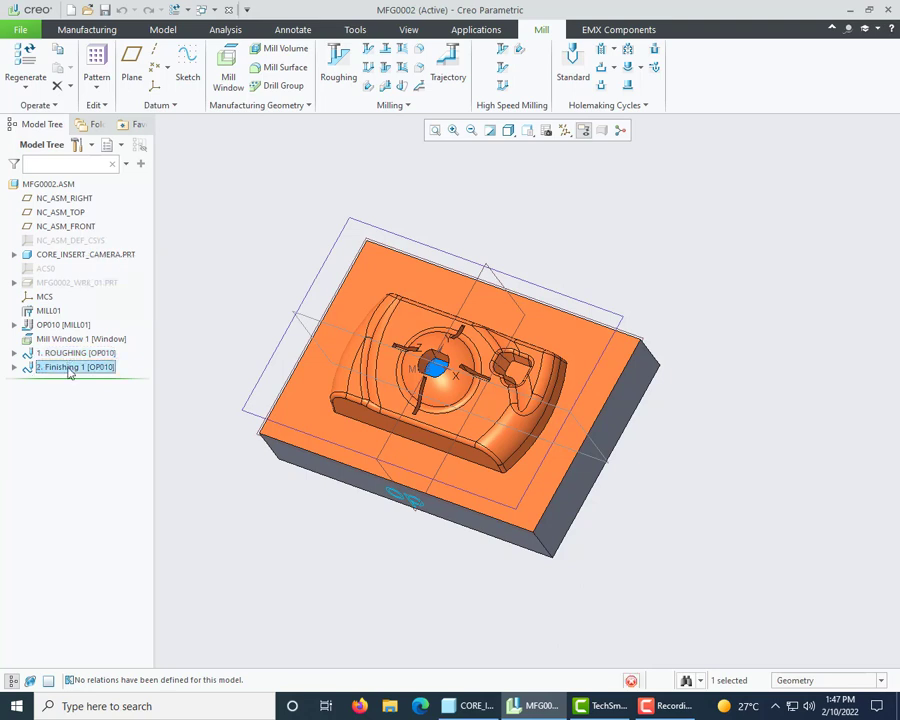
pyautogui.click(70, 370)
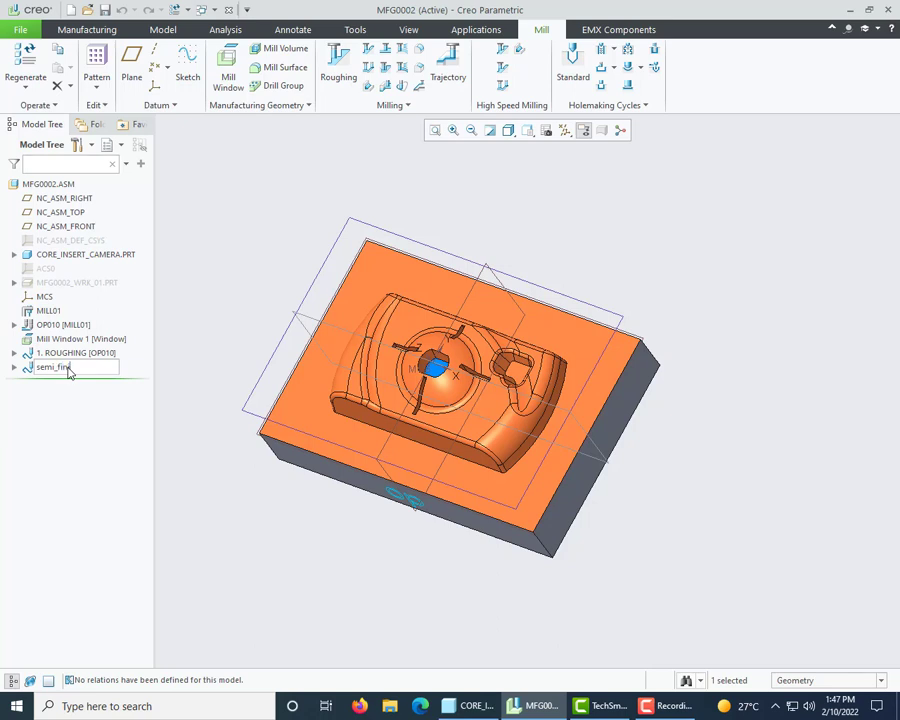
pyautogui.press('Return')
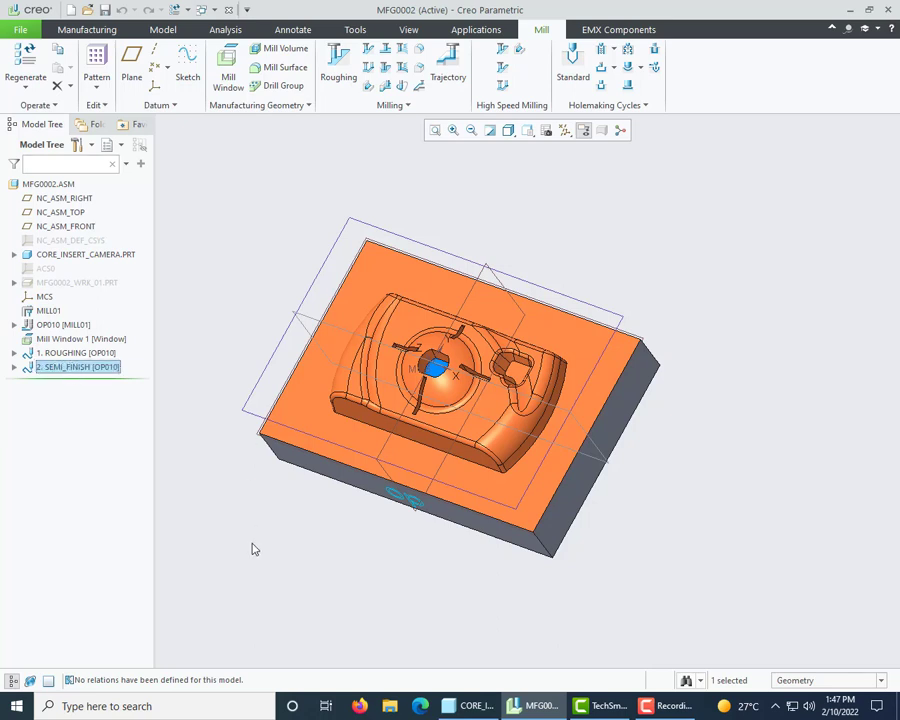
pyautogui.click(254, 516)
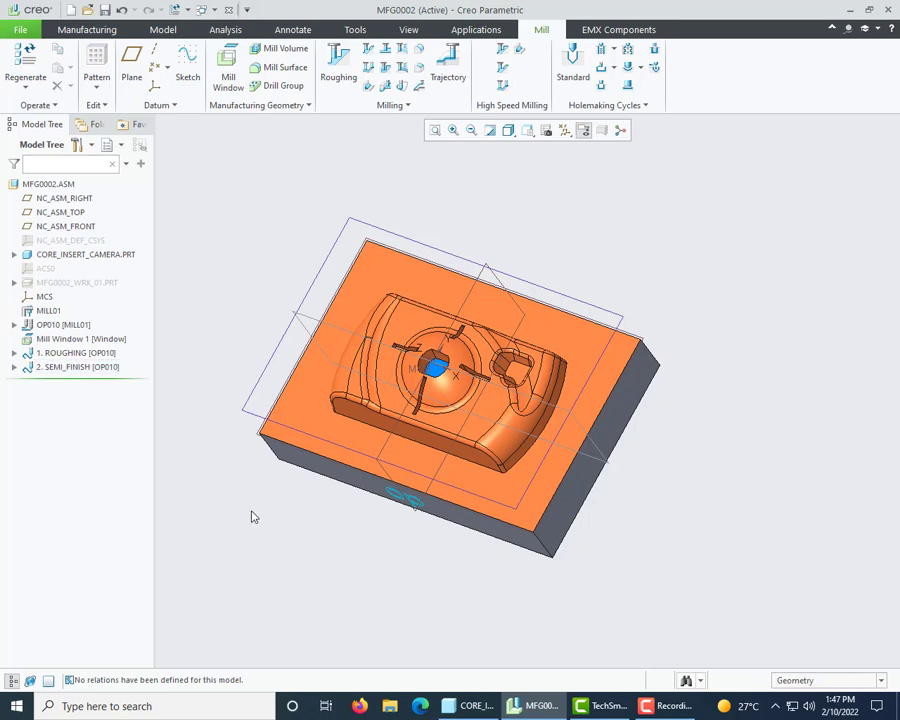
# Copy the SEMI_FINISH sequence and paste it with Paste Special as a new finishing sequence, without advanced reference configuration
pyautogui.rightClick(90, 370)
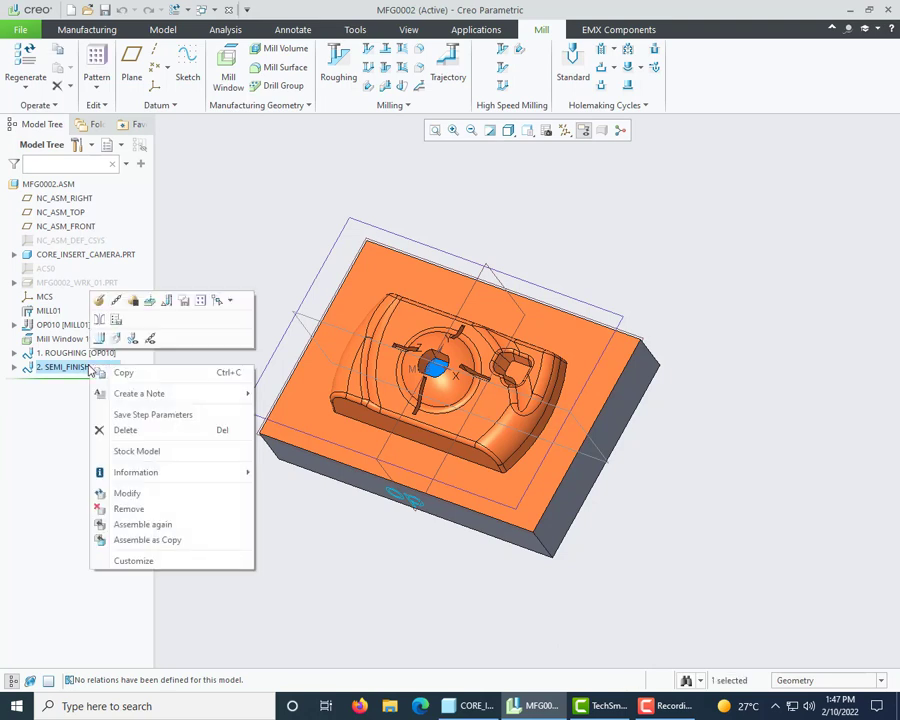
pyautogui.click(118, 376)
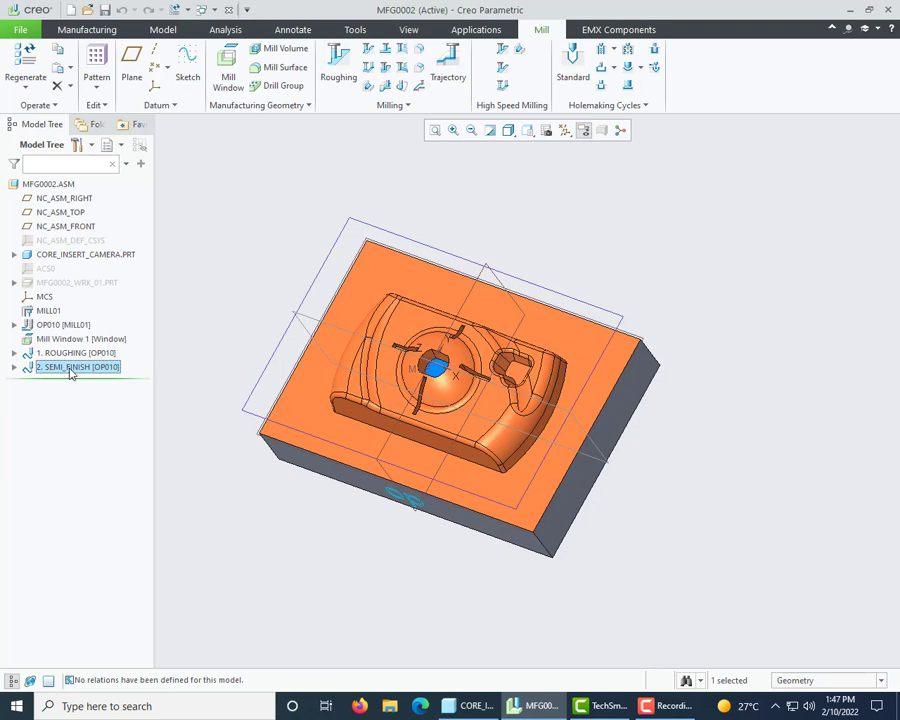
pyautogui.rightClick(71, 372)
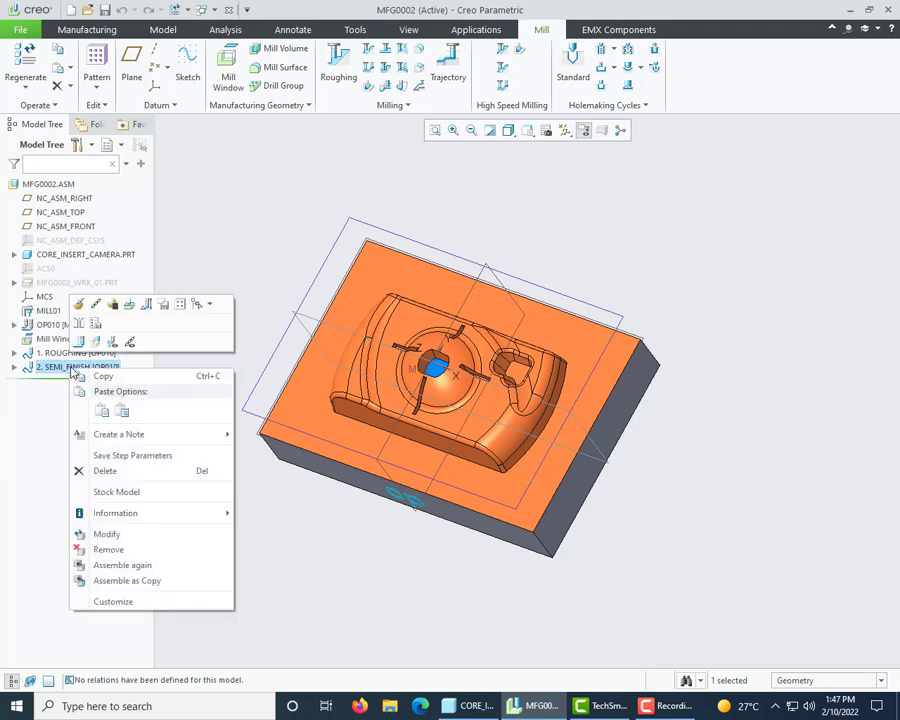
pyautogui.click(124, 413)
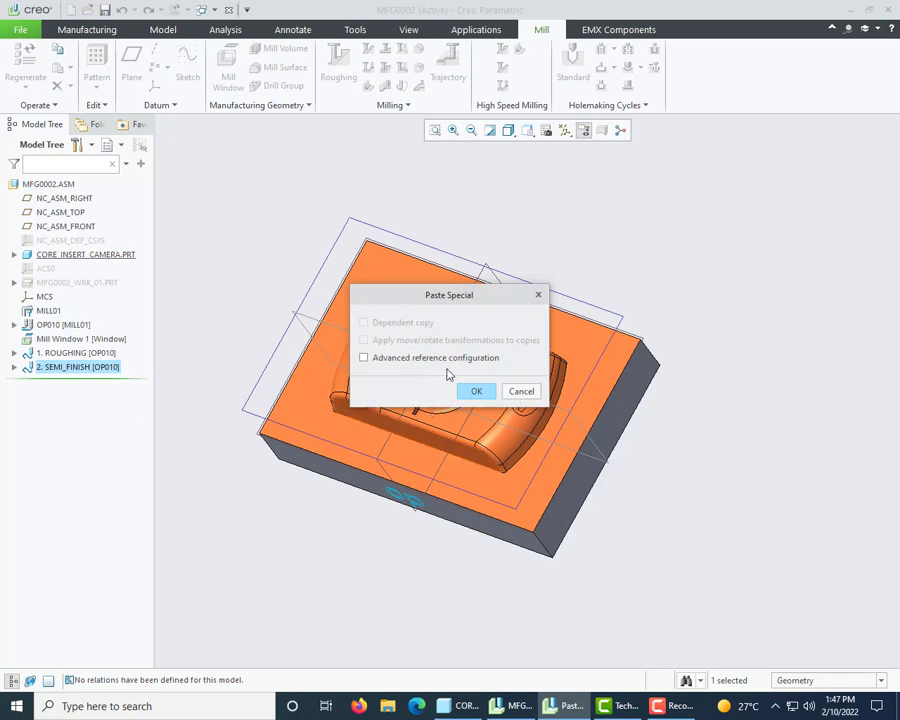
pyautogui.click(476, 392)
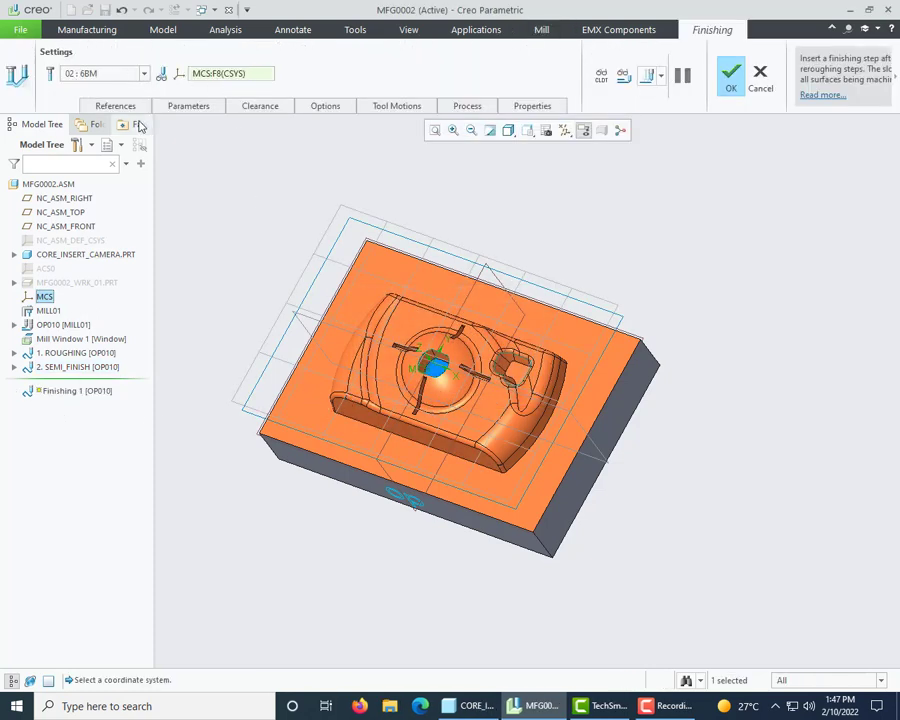
# Set FINISH_STOCK_ALLOW to 0 in the copied finishing sequence's parameters
pyautogui.click(190, 107)
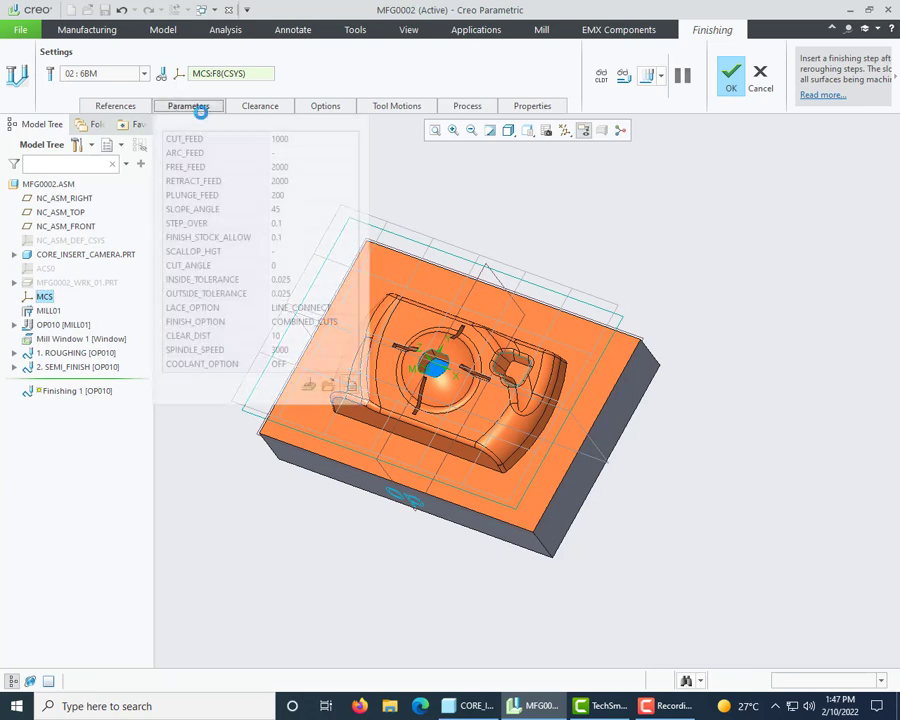
pyautogui.doubleClick(282, 238)
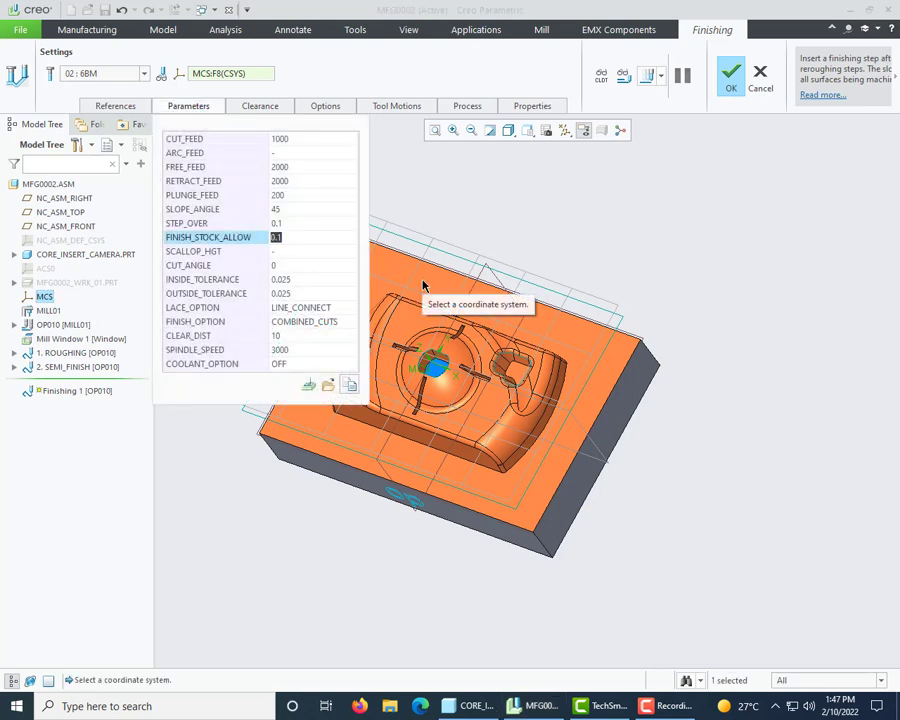
pyautogui.write('0')
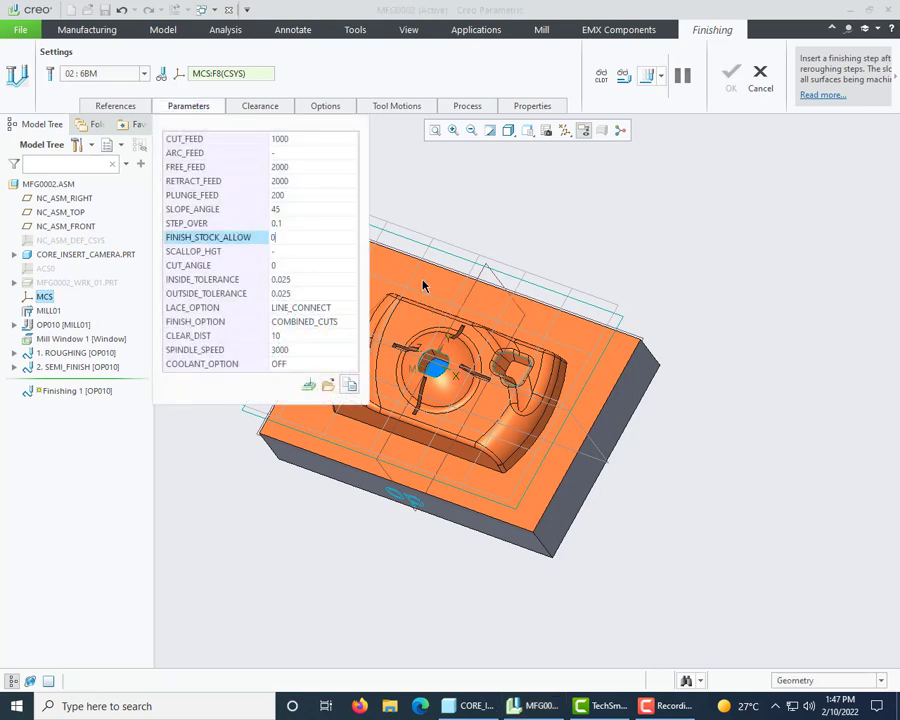
# Compute the copied finishing sequence's tool path and play it at a display speed near the slow end
pyautogui.click(646, 79)
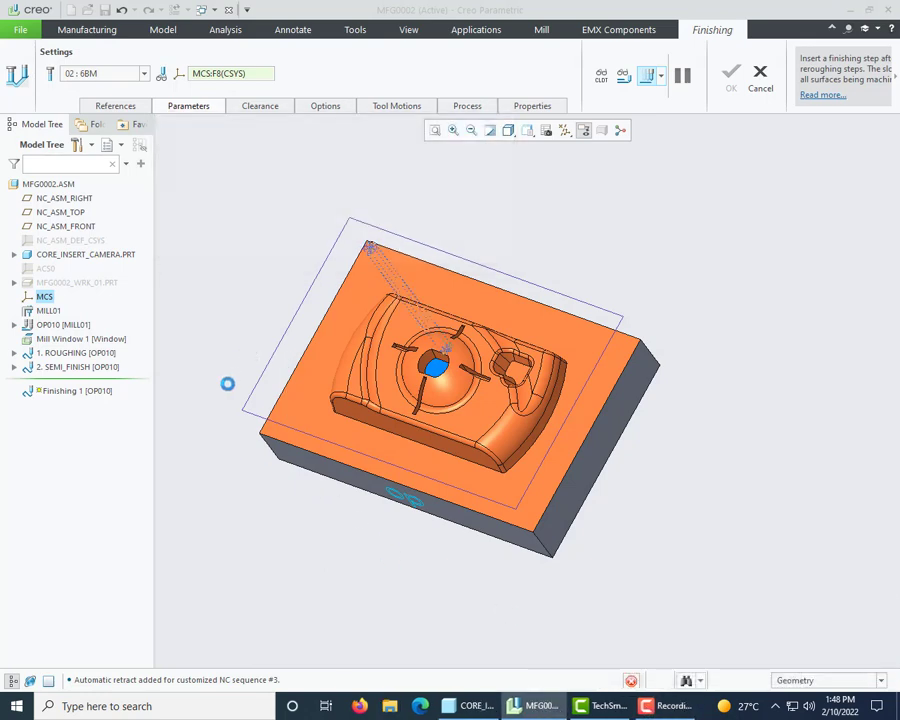
pyautogui.moveTo(311, 388); pyautogui.dragTo(365, 387, button='middle')
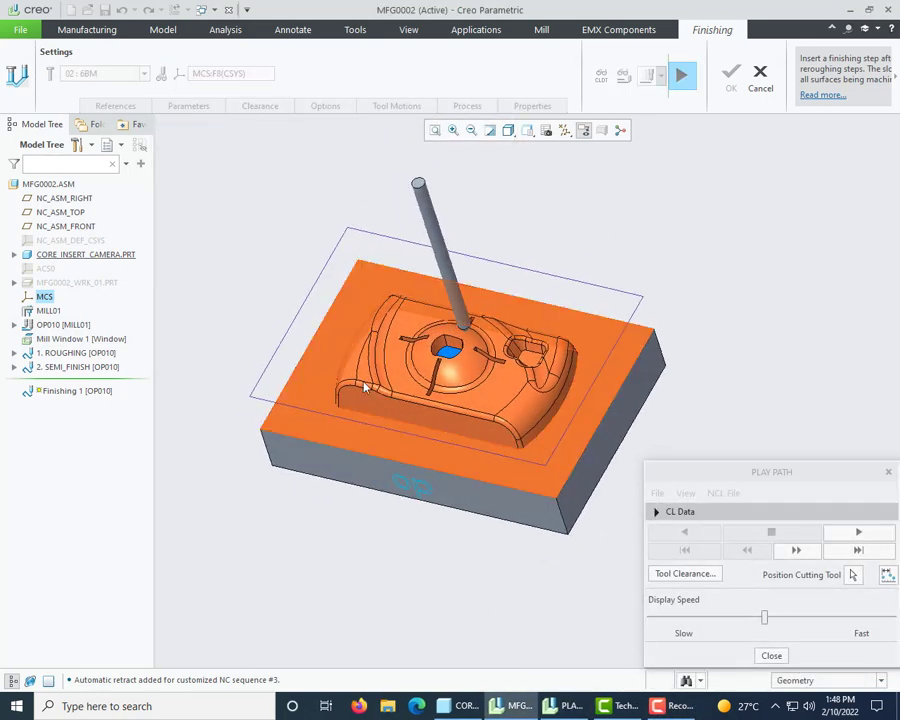
pyautogui.moveTo(767, 624); pyautogui.dragTo(650, 616)
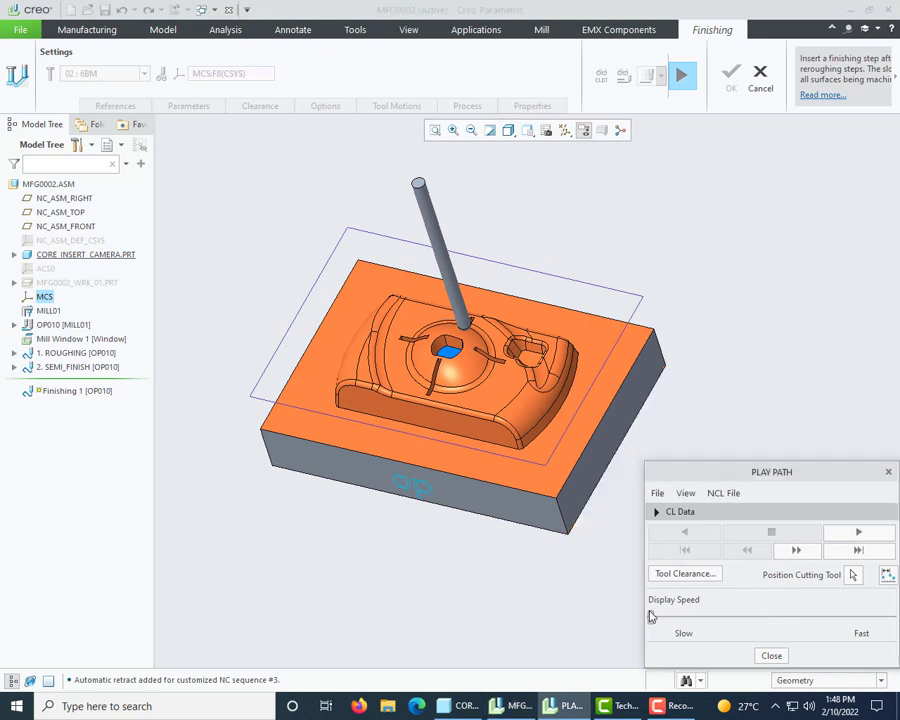
pyautogui.click(862, 534)
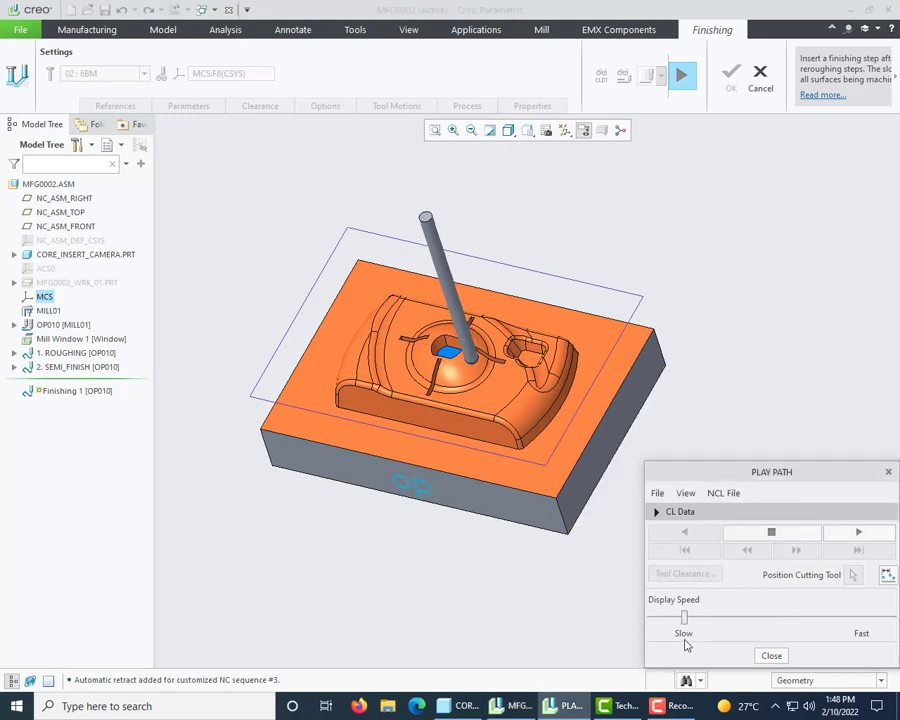
pyautogui.moveTo(686, 617); pyautogui.dragTo(666, 616)
# Inspect the cutter passes around the dome, slots and central hole up close, and run the rest of the path at a faster speed
pyautogui.moveTo(446, 371)
pyautogui.mouseDown(button='middle')
pyautogui.moveTo(440, 350)
pyautogui.moveTo(436, 356)
pyautogui.mouseUp(button='middle')
pyautogui.scroll(-3, 374, 340)
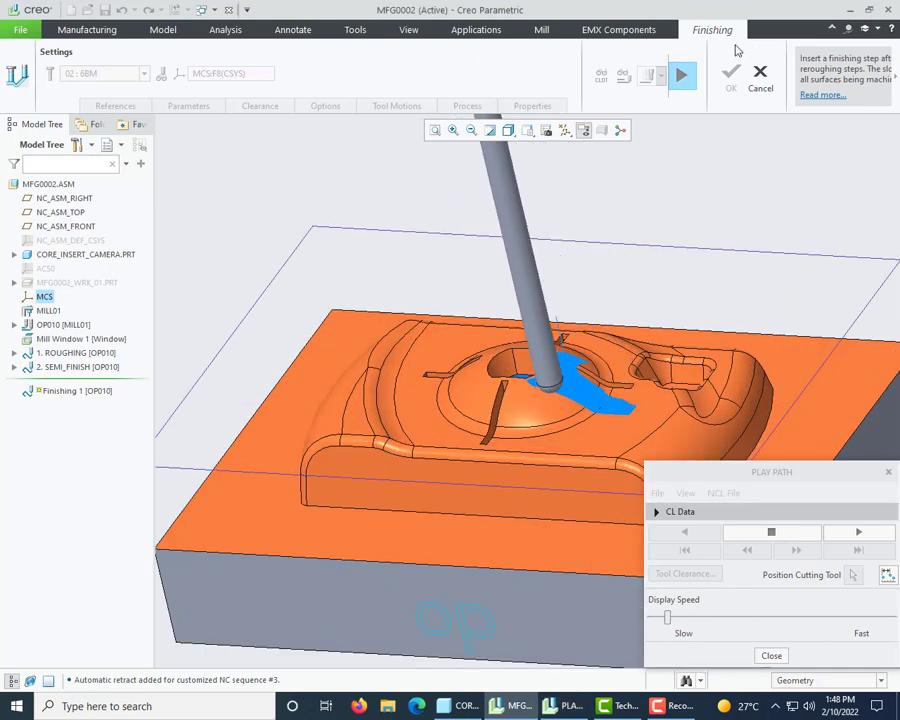
pyautogui.scroll(5, 455, 346)
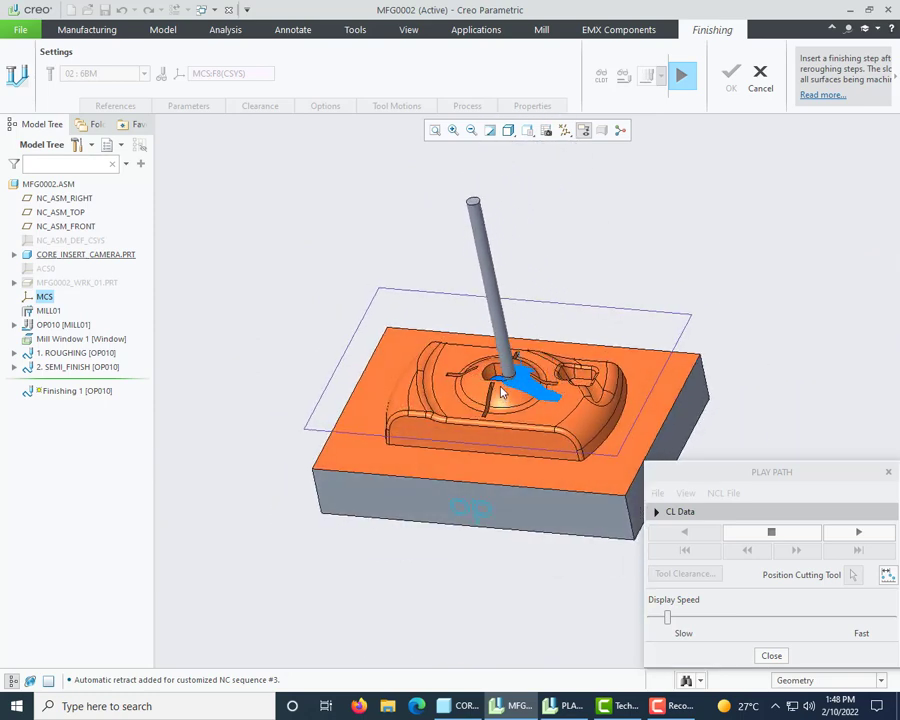
pyautogui.scroll(-2, 528, 438)
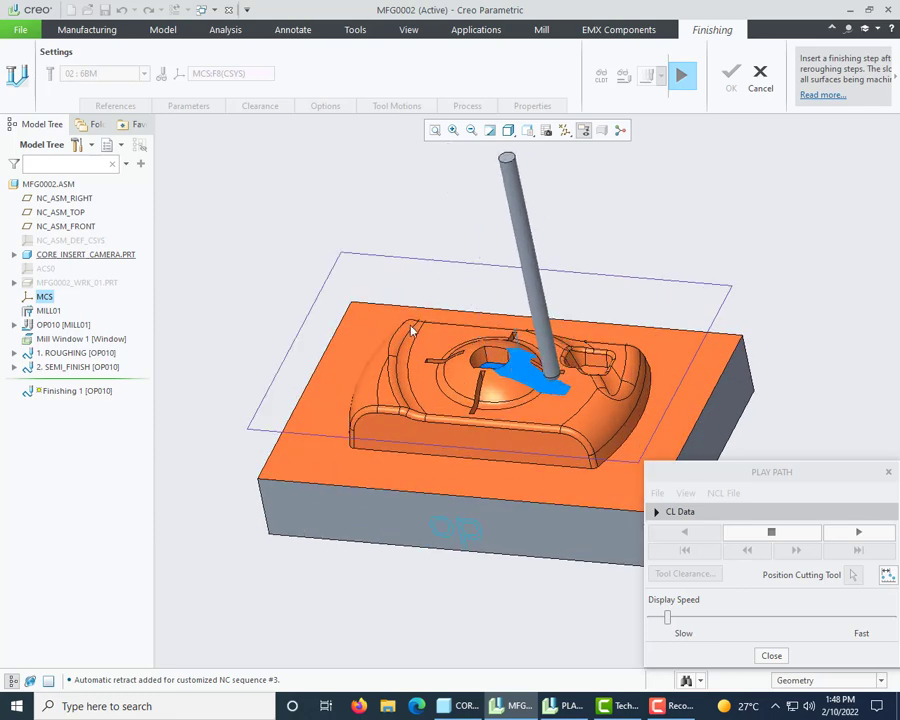
pyautogui.scroll(-4, 510, 350)
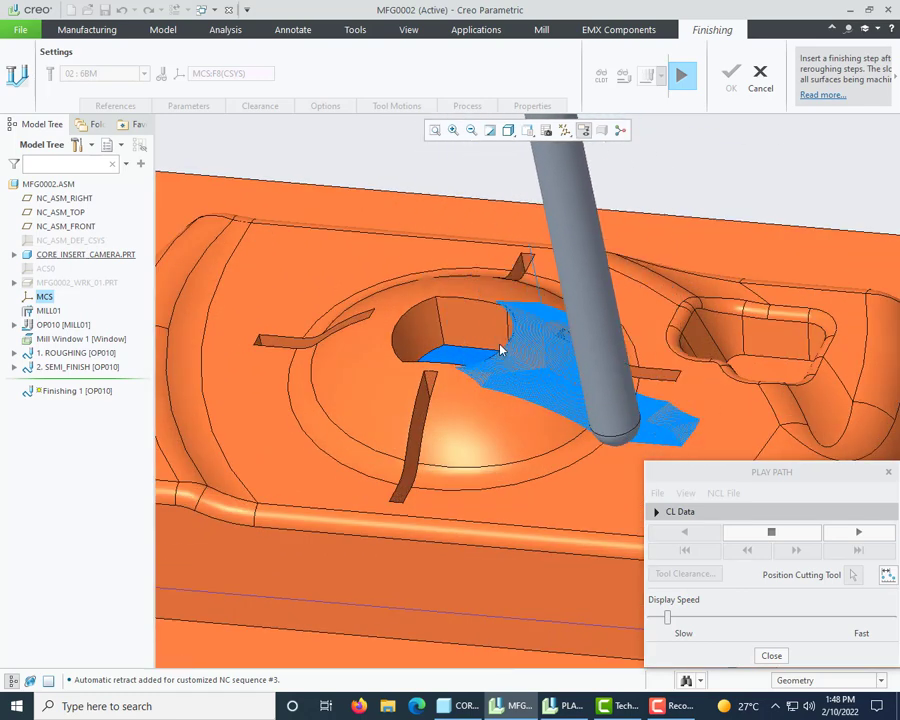
pyautogui.scroll(4, 502, 362)
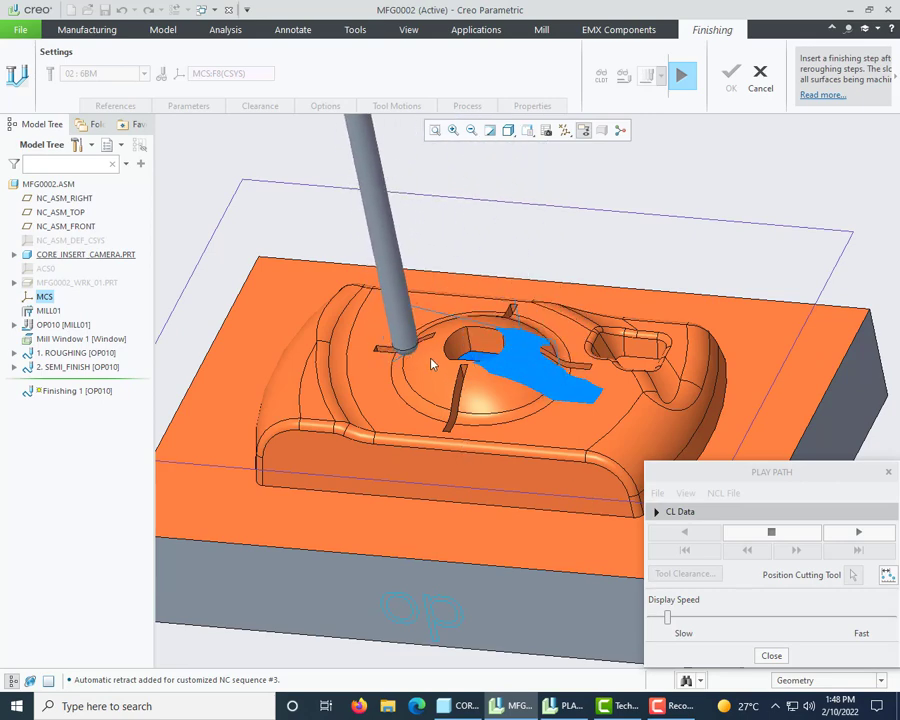
pyautogui.moveTo(445, 377); pyautogui.dragTo(386, 256, button='middle')
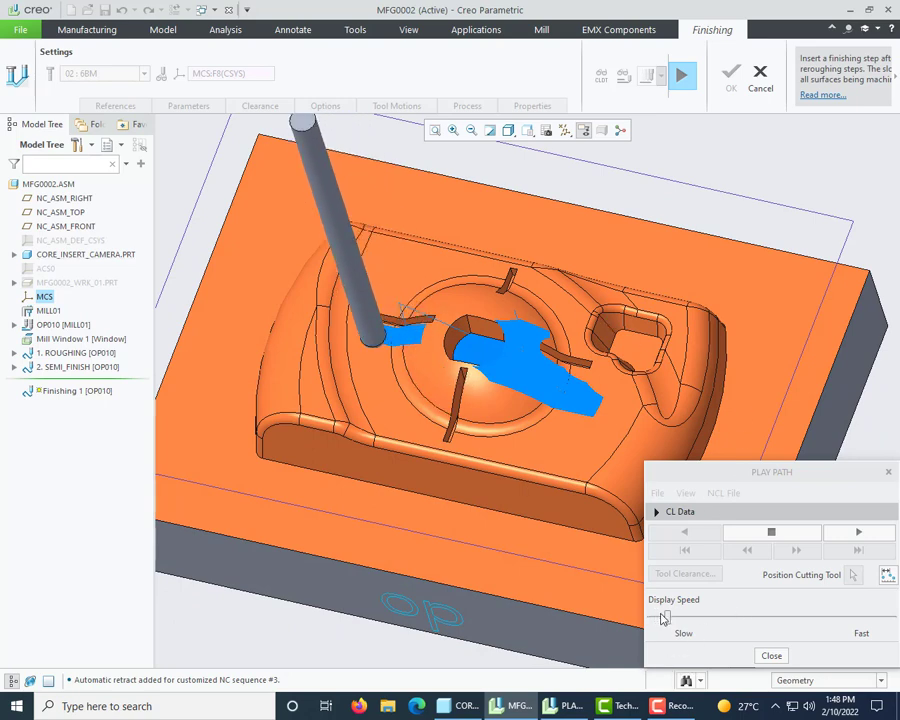
pyautogui.moveTo(667, 618); pyautogui.dragTo(801, 614)
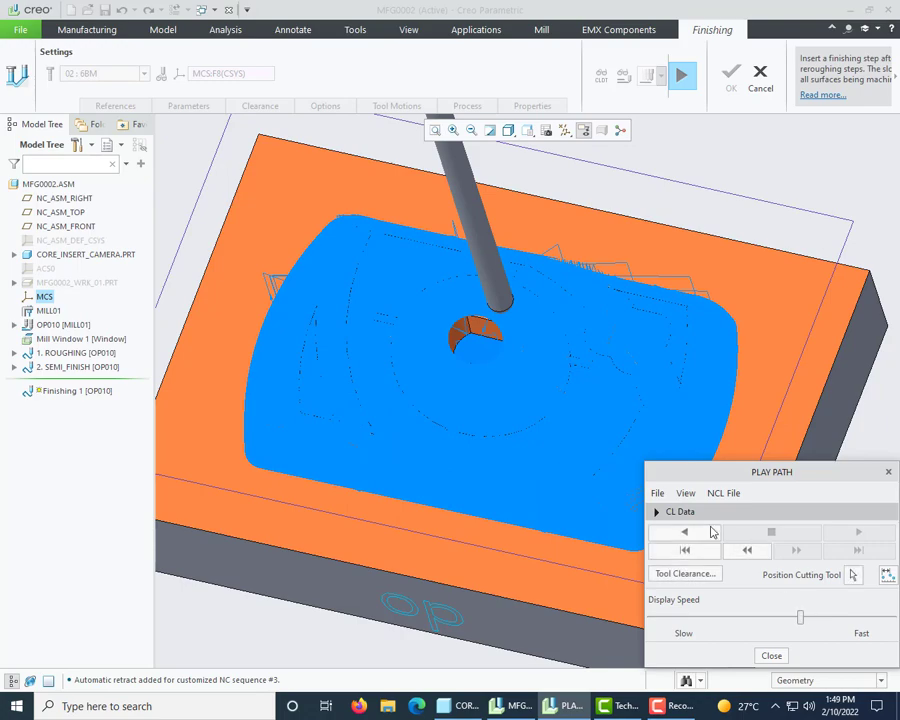
pyautogui.moveTo(568, 410)
pyautogui.mouseDown(button='middle')
pyautogui.moveTo(573, 418)
pyautogui.moveTo(580, 394)
pyautogui.moveTo(636, 407)
pyautogui.moveTo(570, 395)
pyautogui.mouseUp(button='middle')
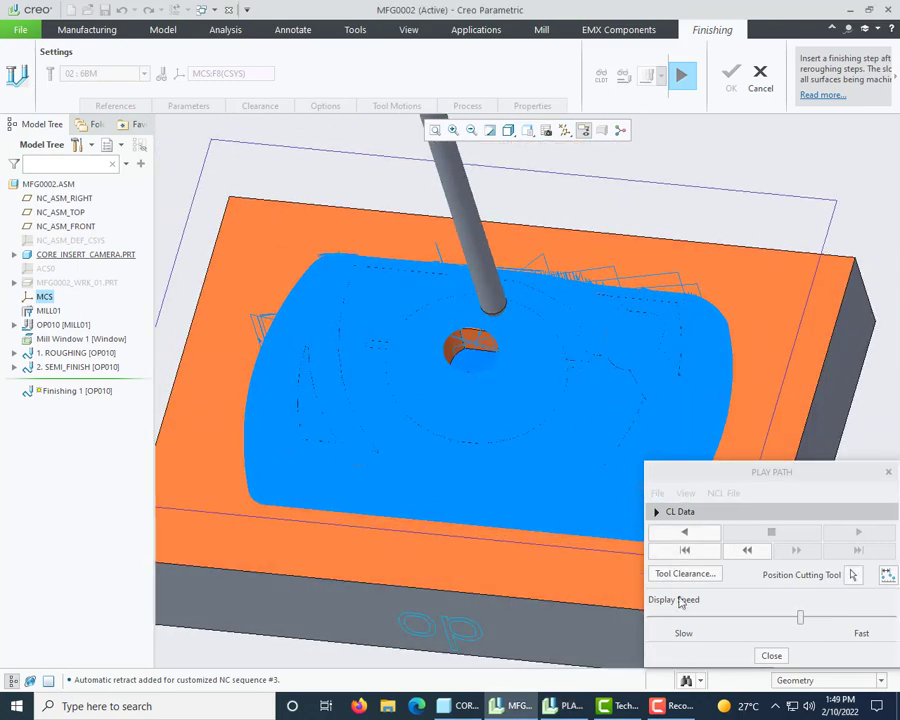
# Close the tool path playback and accept the copied finishing sequence
pyautogui.click(772, 656)
pyautogui.click(729, 84)
pyautogui.scroll(3, 594, 343)
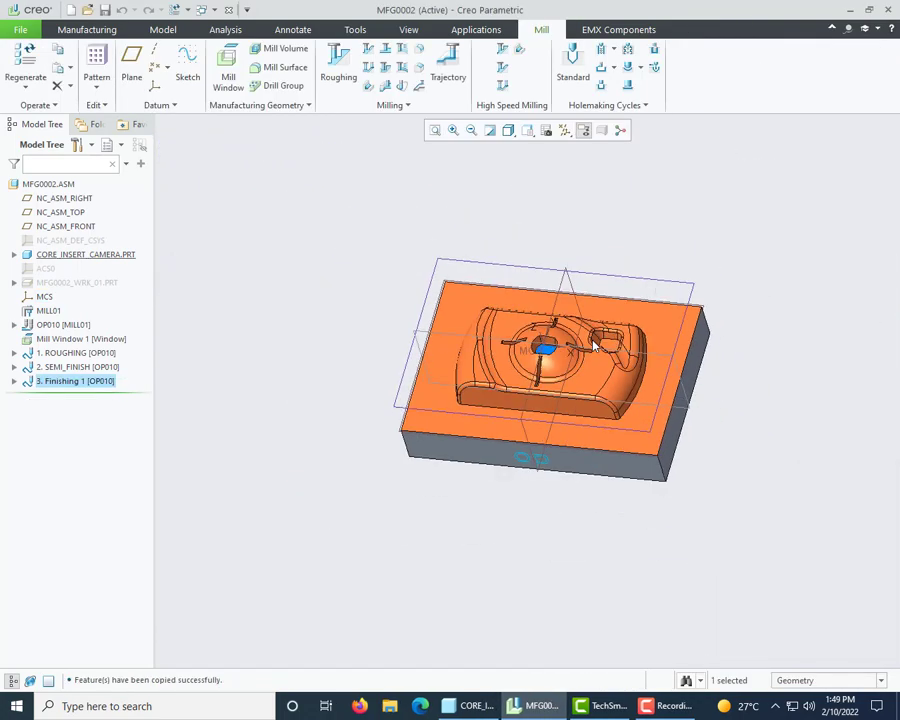
# Rename the new third sequence, Finishing 1, to finish_01
pyautogui.click(82, 388)
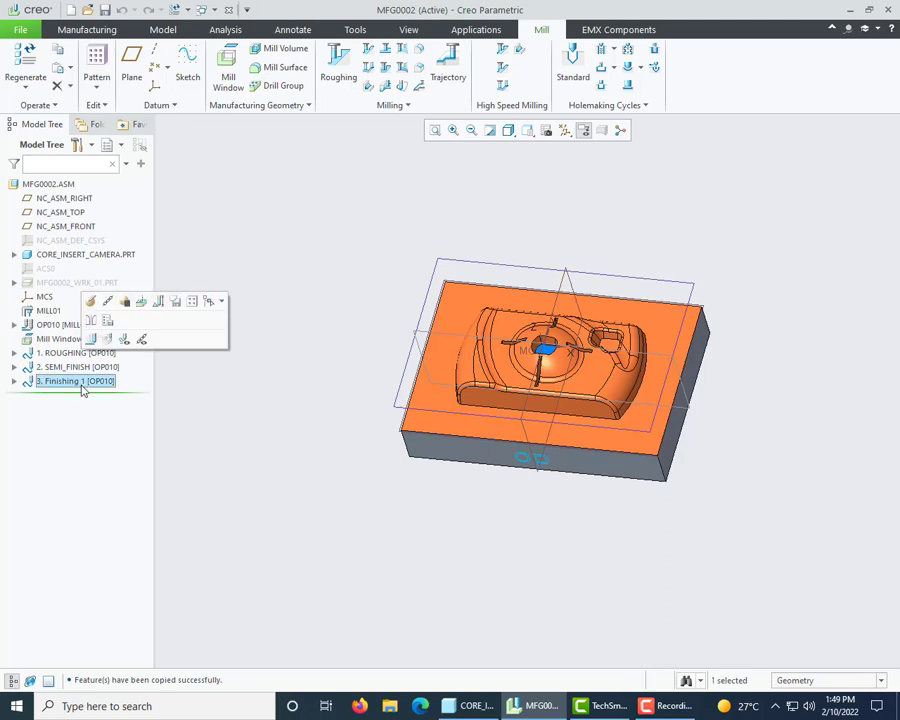
pyautogui.doubleClick(82, 388)
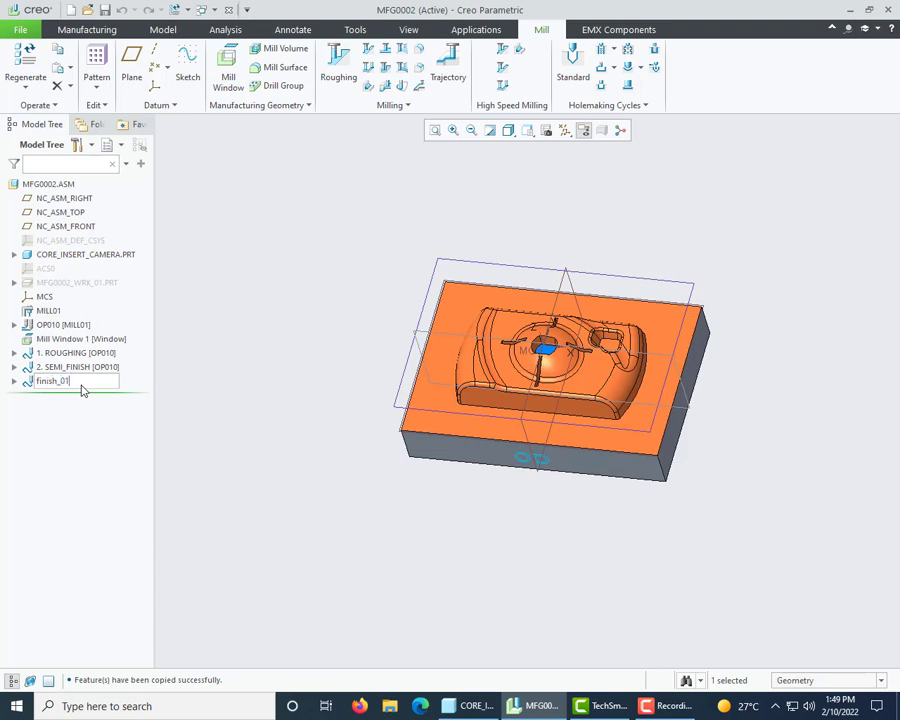
pyautogui.press('Return')
pyautogui.click(321, 439)
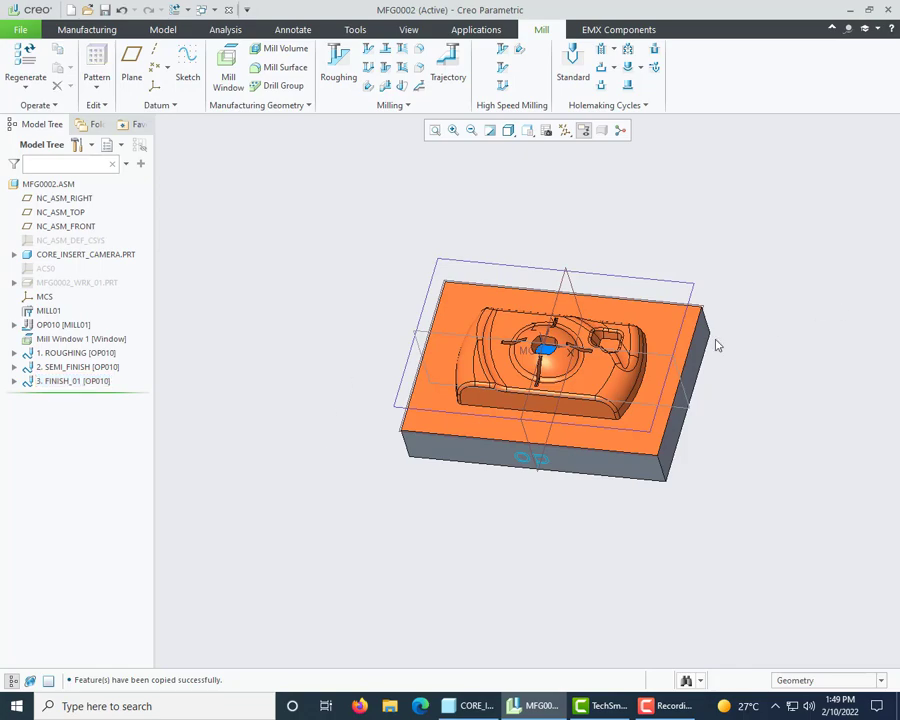
# Examine the rectangular pocket, the central hole and the narrow slots of the core for regions that need further milling
pyautogui.scroll(-4, 540, 382)
pyautogui.moveTo(491, 380)
pyautogui.mouseDown(button='middle')
pyautogui.moveTo(486, 430)
pyautogui.moveTo(487, 390)
pyautogui.moveTo(495, 390)
pyautogui.mouseUp(button='middle')
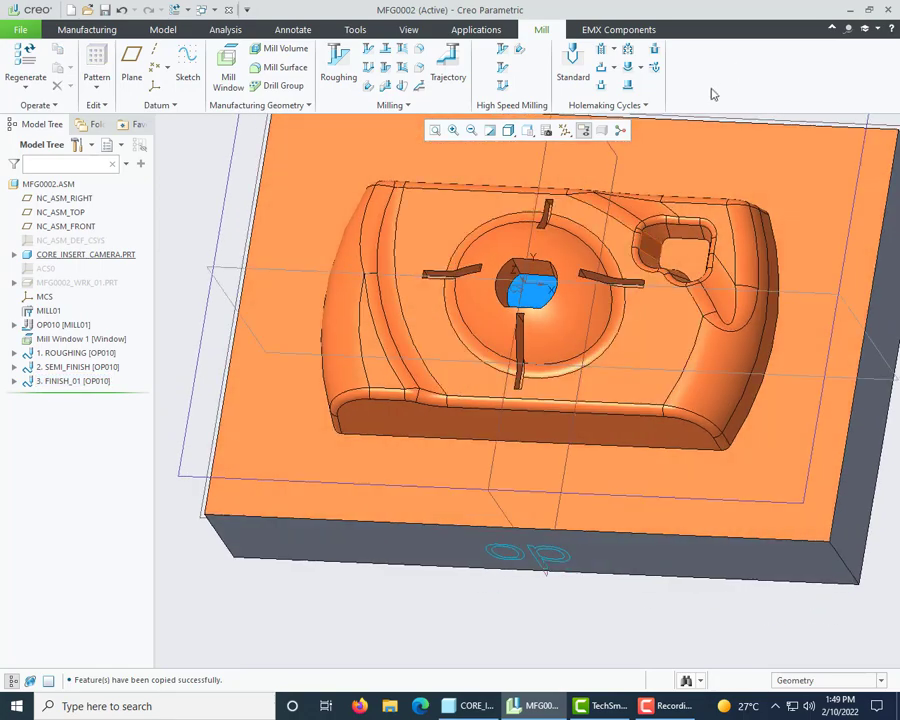
pyautogui.scroll(-5, 683, 295)
pyautogui.moveTo(685, 339); pyautogui.dragTo(603, 295, button='middle')
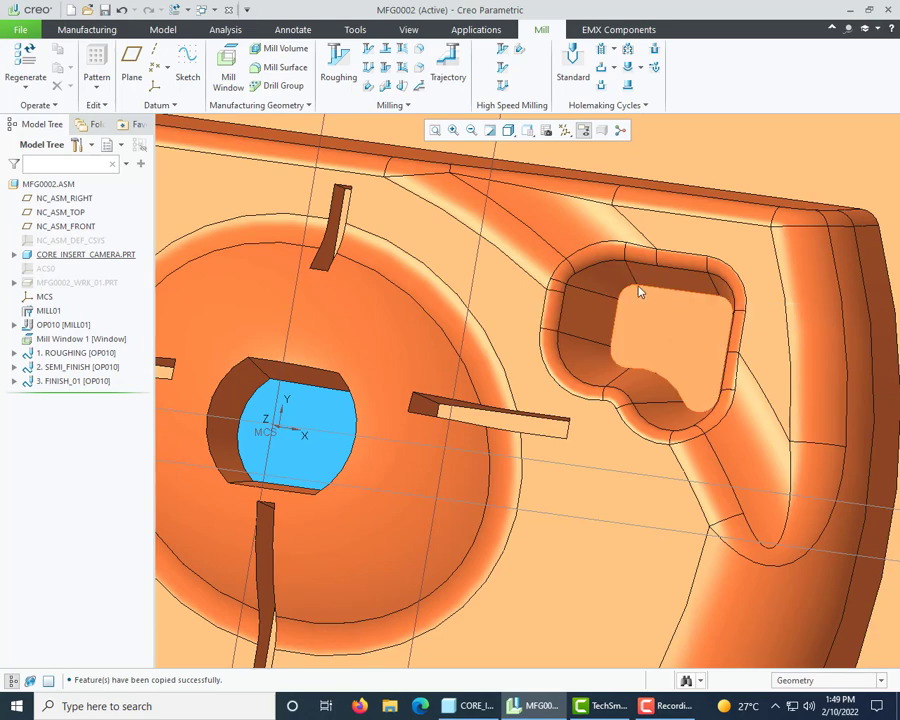
pyautogui.scroll(5, 698, 347)
pyautogui.scroll(6, 698, 347)
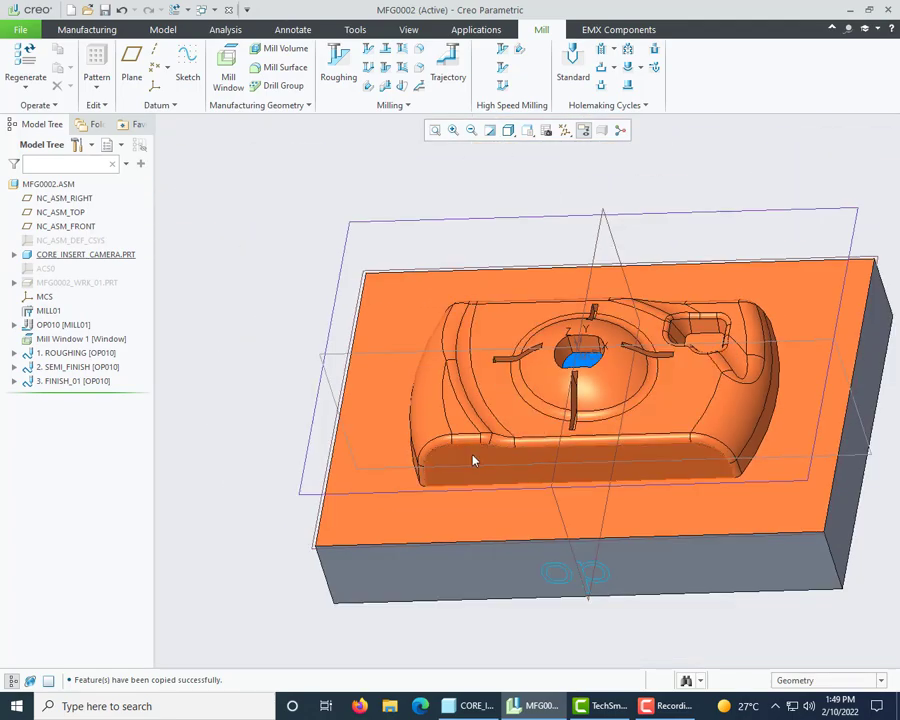
pyautogui.moveTo(474, 460); pyautogui.dragTo(518, 454, button='middle')
pyautogui.scroll(-4, 604, 378)
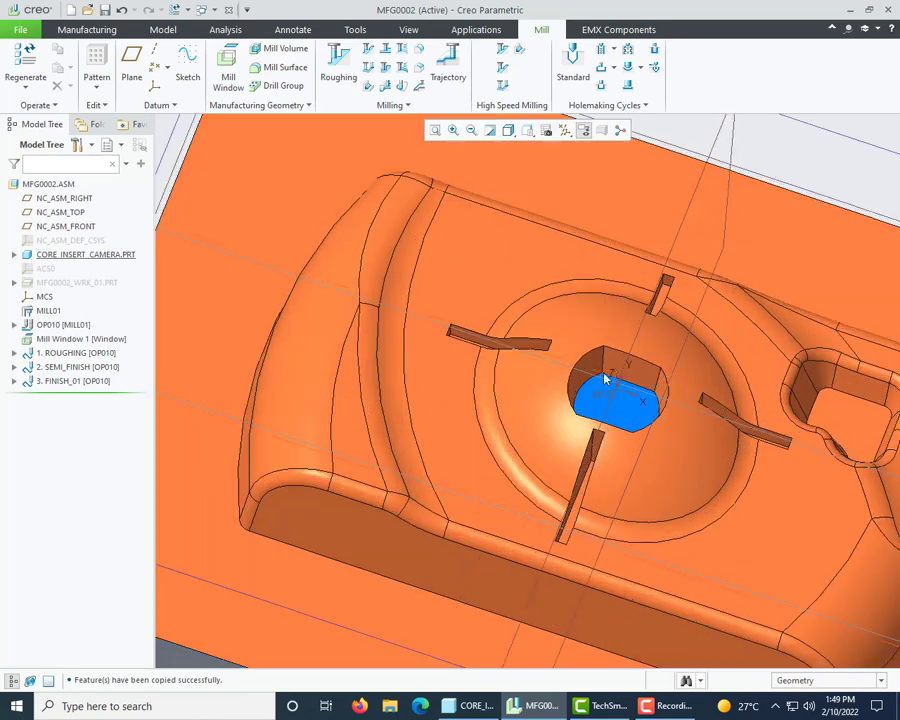
# Start a profile milling sequence and create a 6 mm end mill named EM as its tool
pyautogui.click(390, 105)
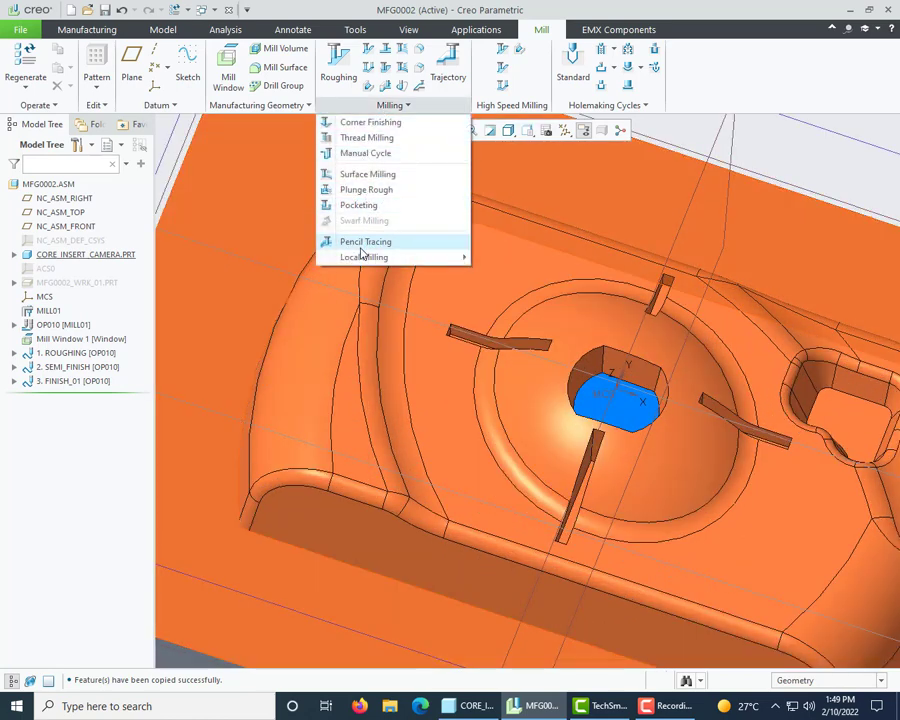
pyautogui.click(386, 88)
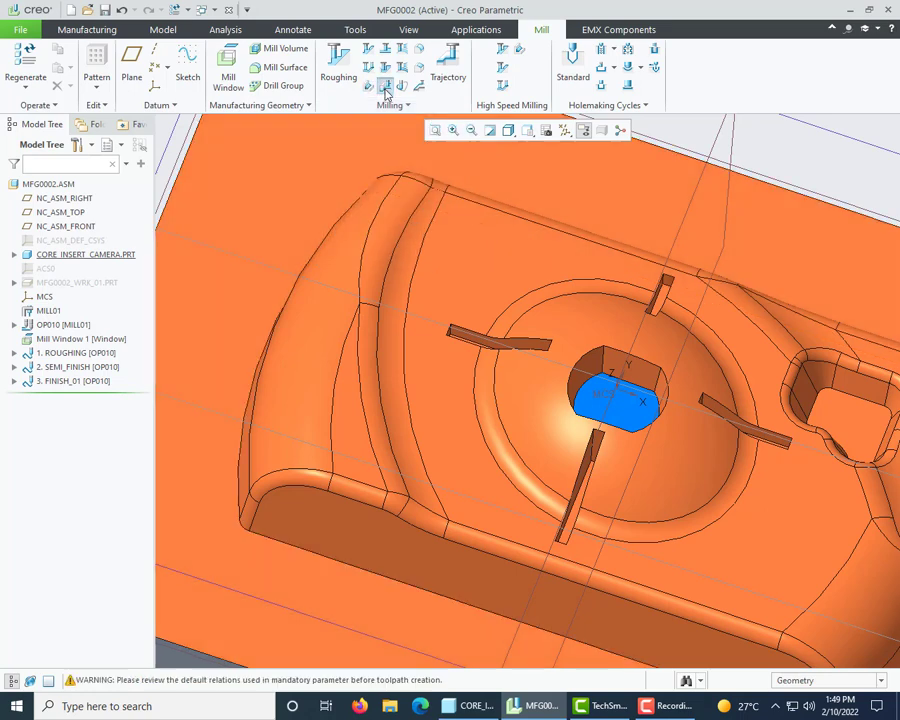
pyautogui.click(105, 73)
pyautogui.click(95, 124)
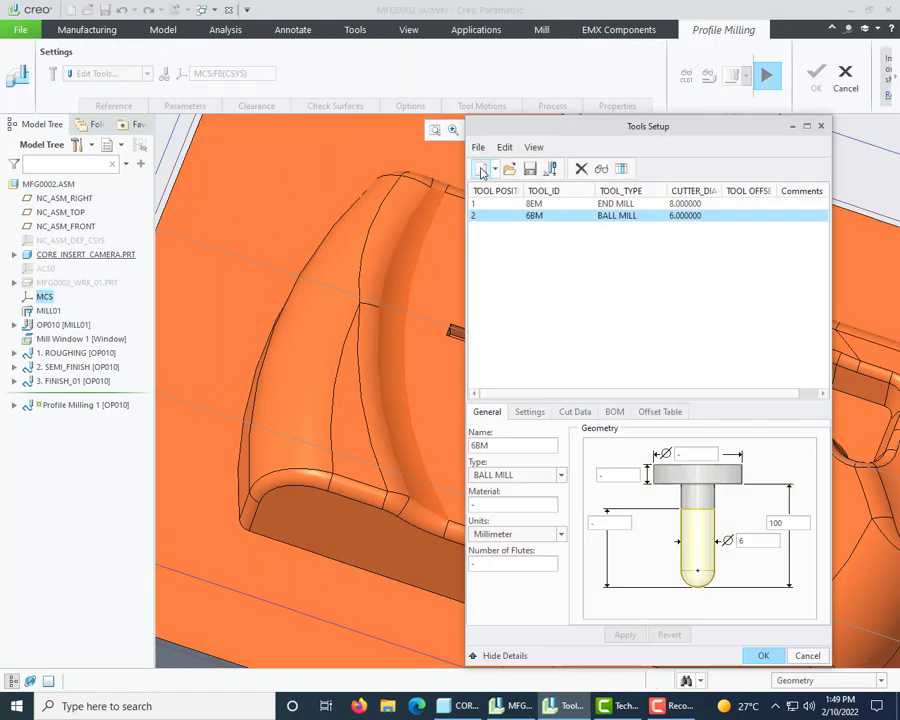
pyautogui.click(481, 172)
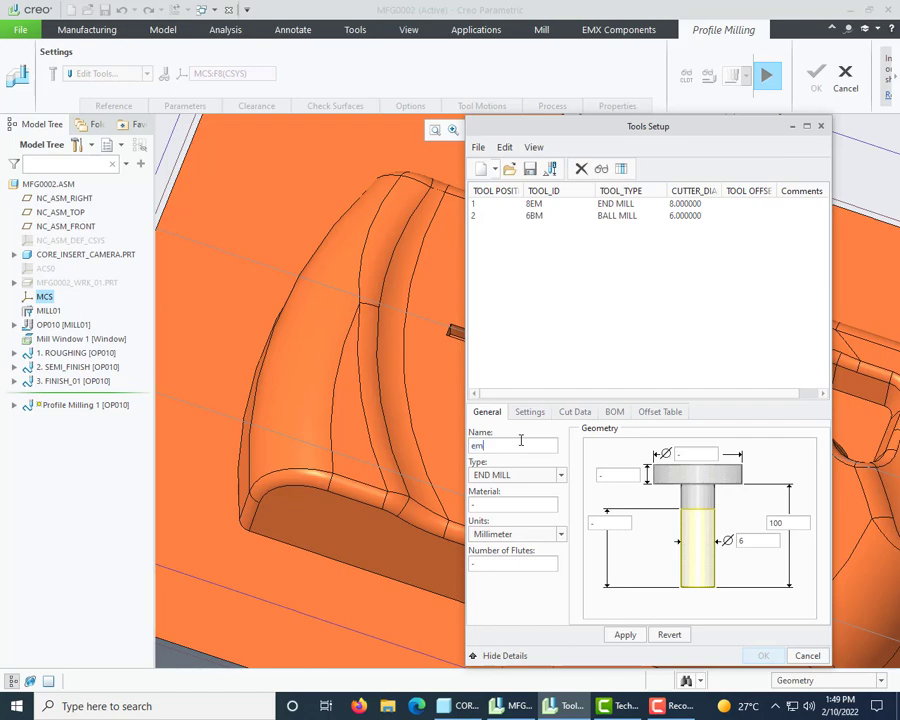
pyautogui.click(627, 636)
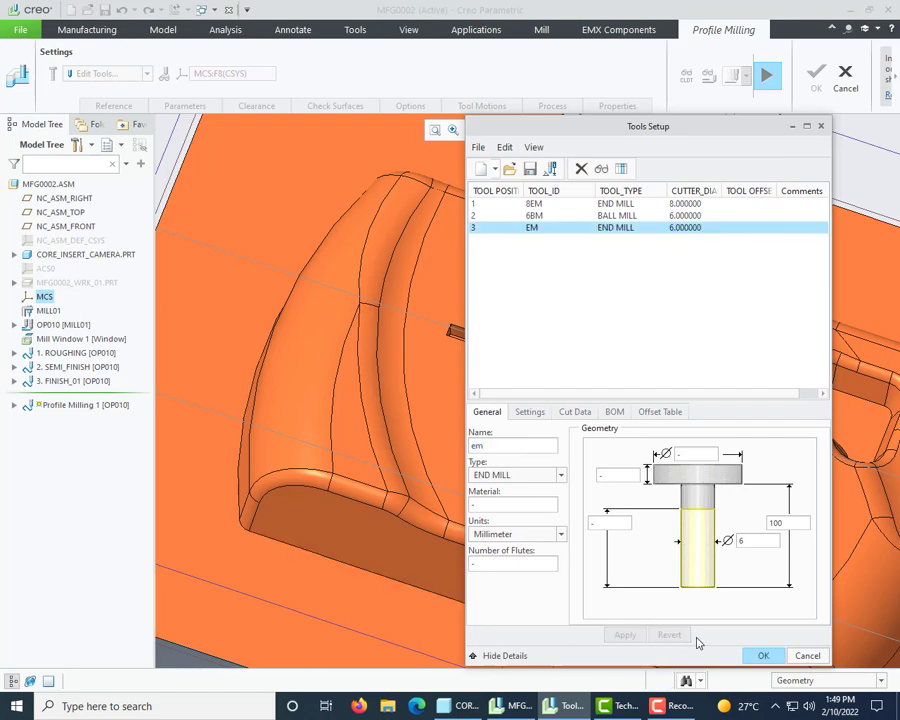
pyautogui.click(760, 656)
# Select the side walls of the central hole as the machining reference surfaces of the profile milling sequence
pyautogui.scroll(-5, 577, 425)
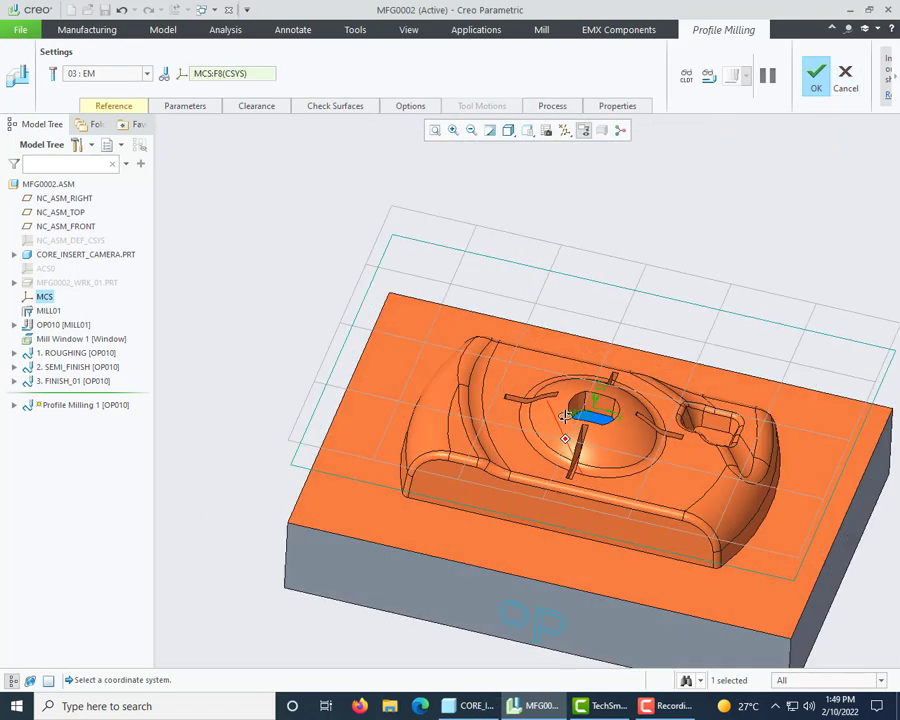
pyautogui.moveTo(565, 416); pyautogui.dragTo(551, 414, button='middle')
pyautogui.click(97, 108)
pyautogui.click(150, 177)
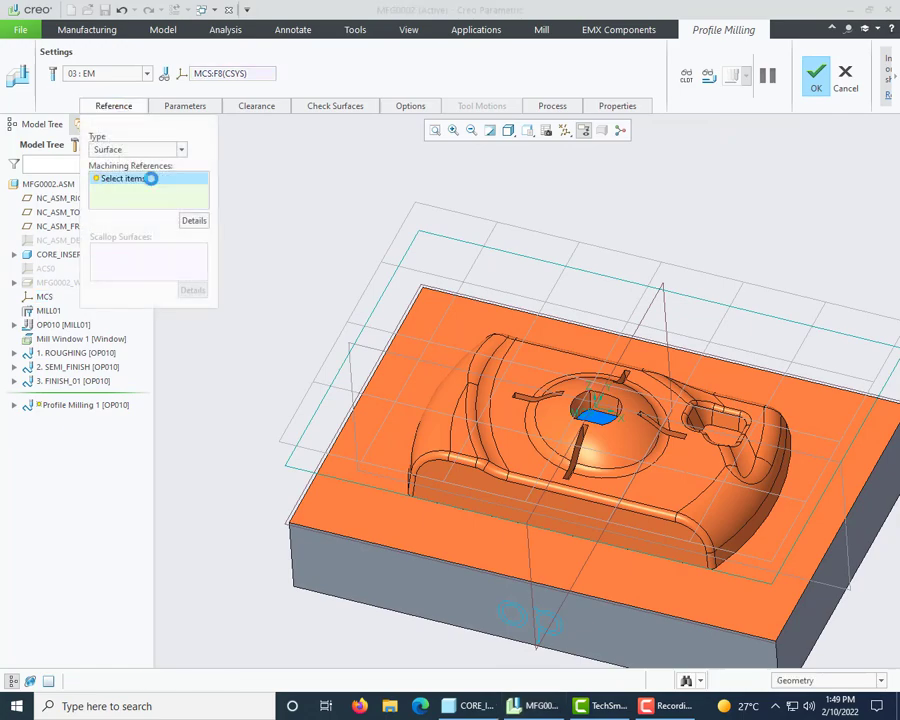
pyautogui.scroll(5, 594, 420)
pyautogui.click(594, 420)
pyautogui.scroll(-5, 623, 406)
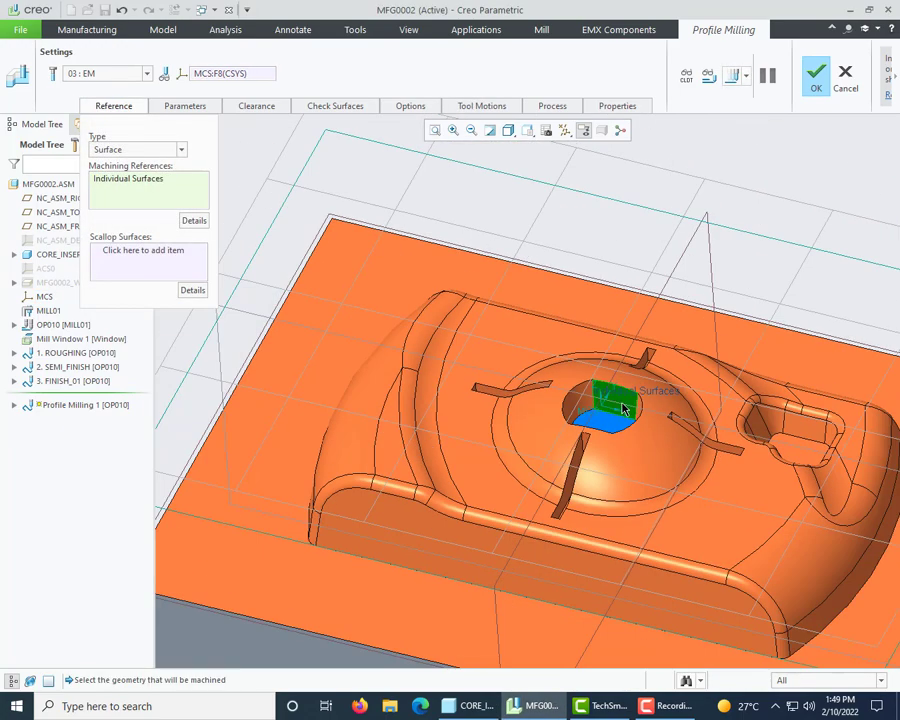
pyautogui.scroll(1, 611, 418)
pyautogui.moveTo(575, 412); pyautogui.dragTo(706, 404, button='middle')
pyautogui.scroll(4, 594, 453)
pyautogui.scroll(-5, 686, 406)
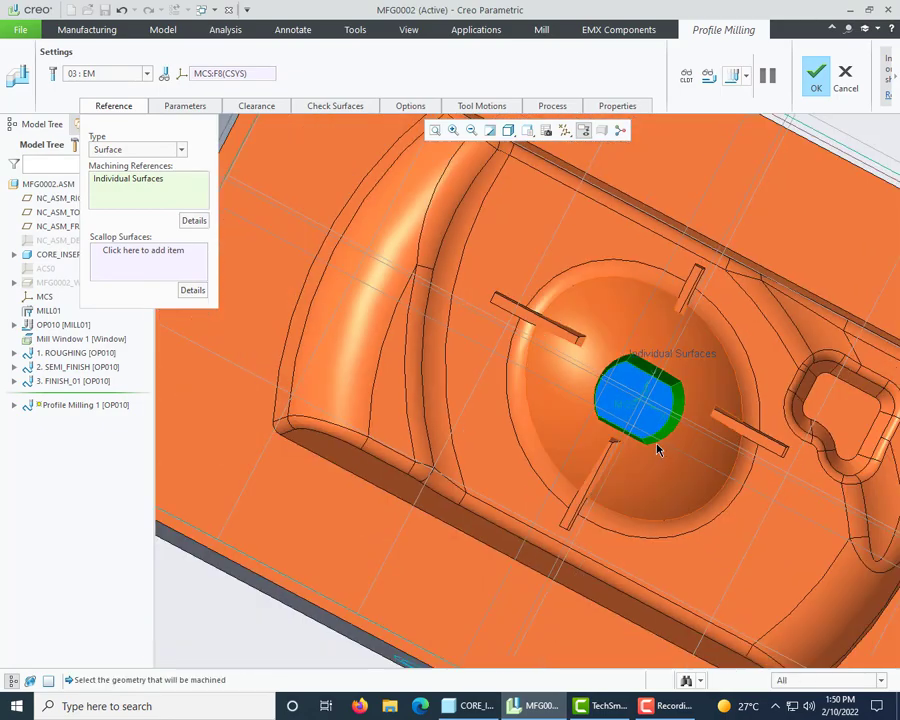
pyautogui.moveTo(660, 444); pyautogui.dragTo(648, 407, button='middle')
pyautogui.scroll(2, 660, 443)
pyautogui.scroll(-5, 482, 418)
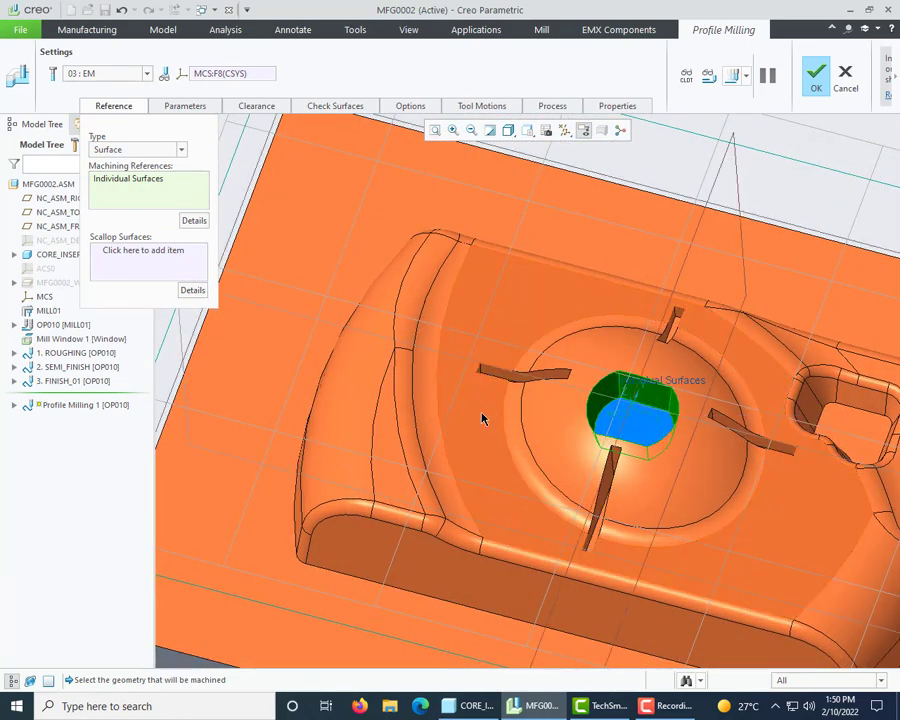
pyautogui.moveTo(482, 418); pyautogui.dragTo(424, 300, button='middle')
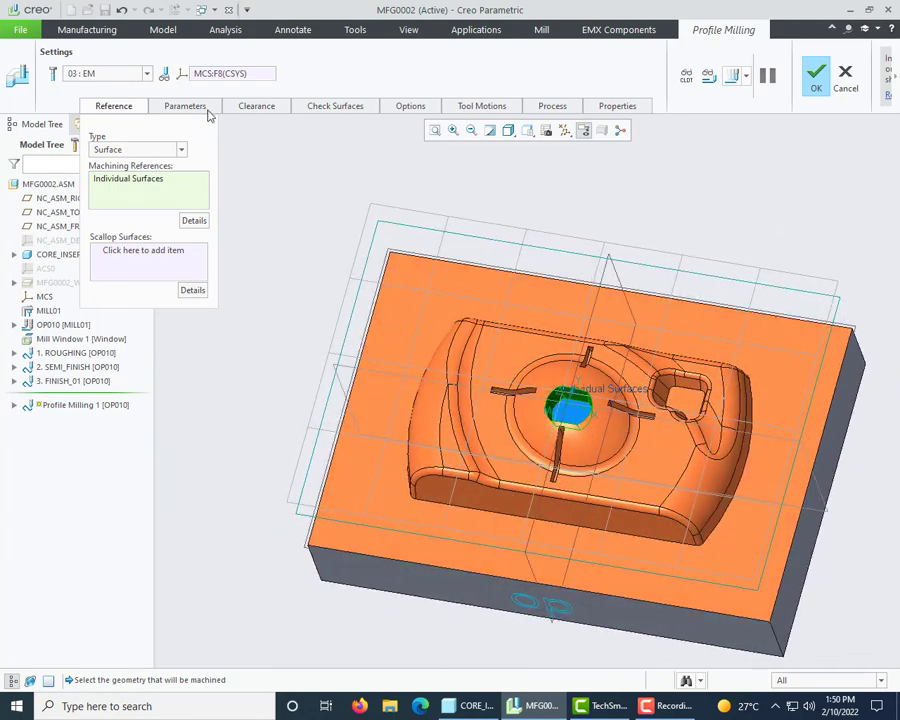
# Set the profile stock allowance to 0.1 and the cut feed to 1200 in the profile milling parameters
pyautogui.click(204, 108)
pyautogui.click(280, 238)
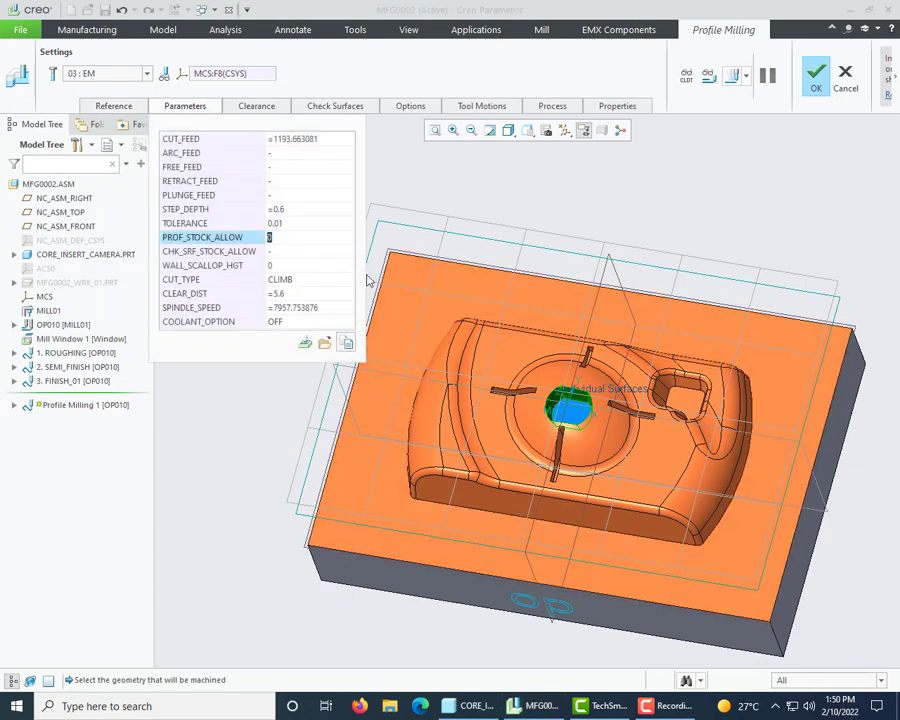
pyautogui.write('0.1')
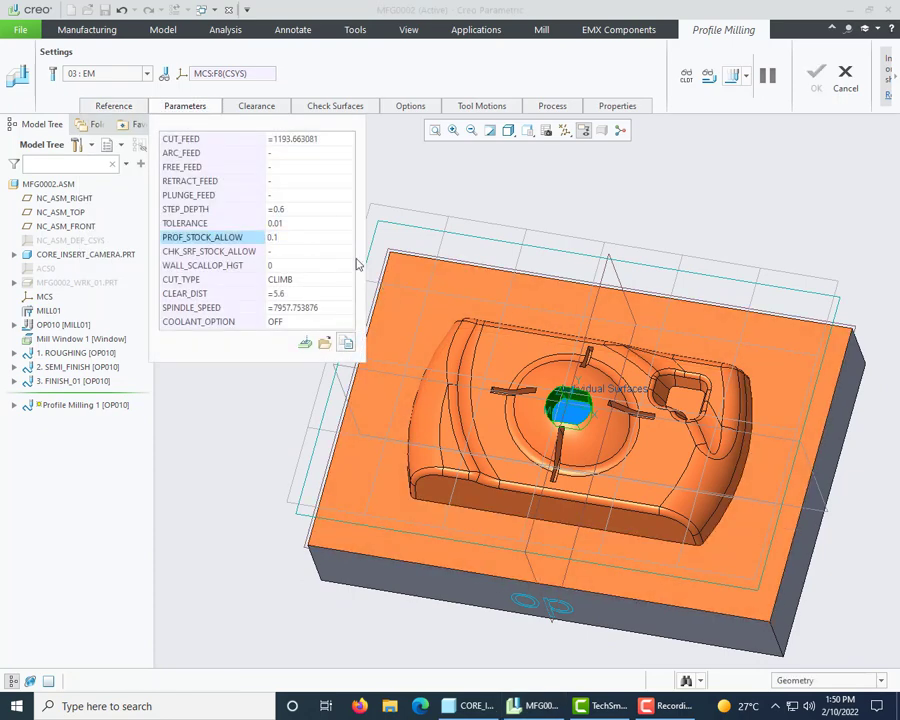
pyautogui.click(318, 141)
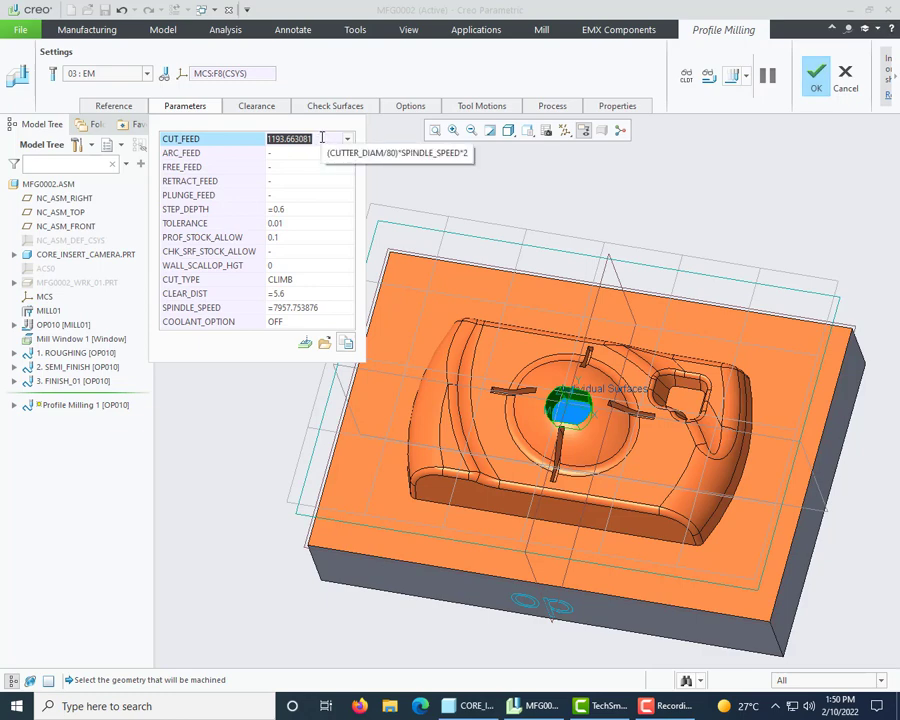
pyautogui.write('1200')
pyautogui.press('Return')
# Set the free feed and the retract feed to 2000 and the plunge feed to 200
pyautogui.press('Return')
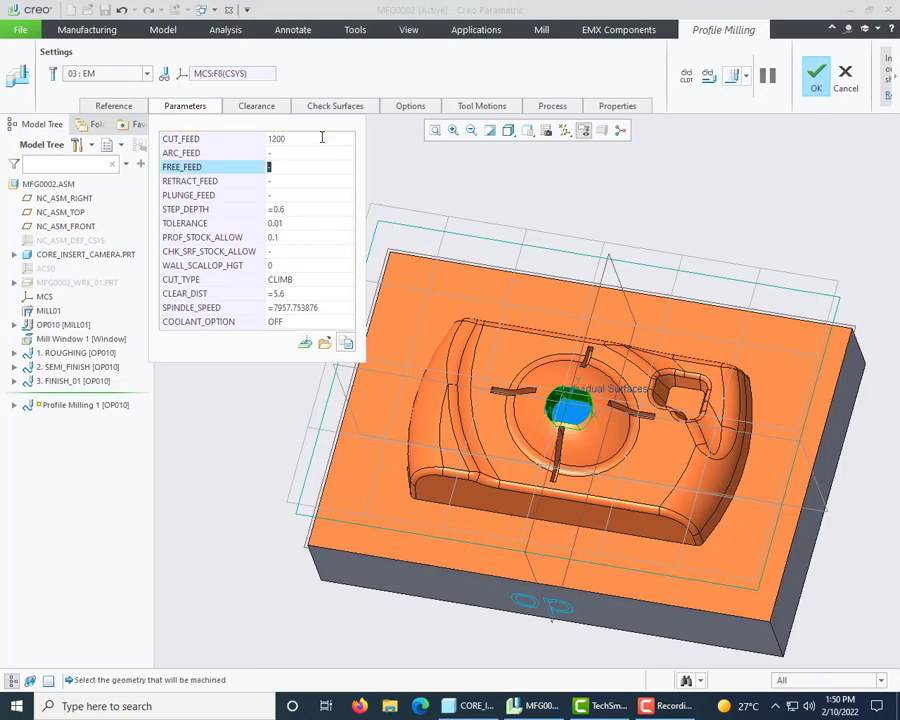
pyautogui.write('2000')
pyautogui.press('Return')
pyautogui.write('2000')
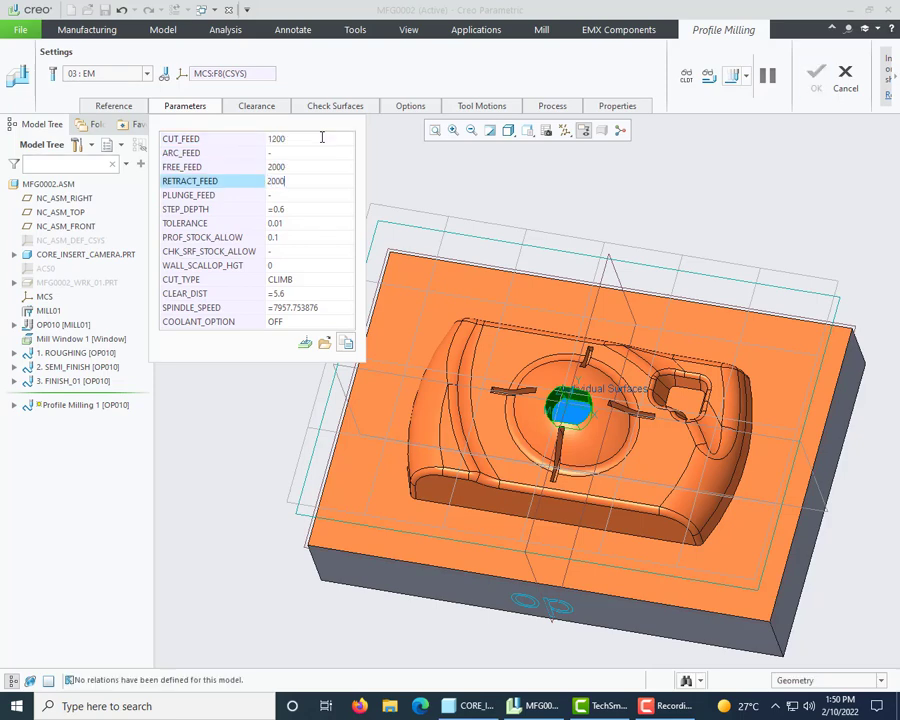
pyautogui.press('Return')
pyautogui.write('200')
pyautogui.press('Return')
# Set the clearance distance to 10 and the spindle speed to 2000, keeping CLIMB as the cut type
pyautogui.press('Return')
pyautogui.press('Return')
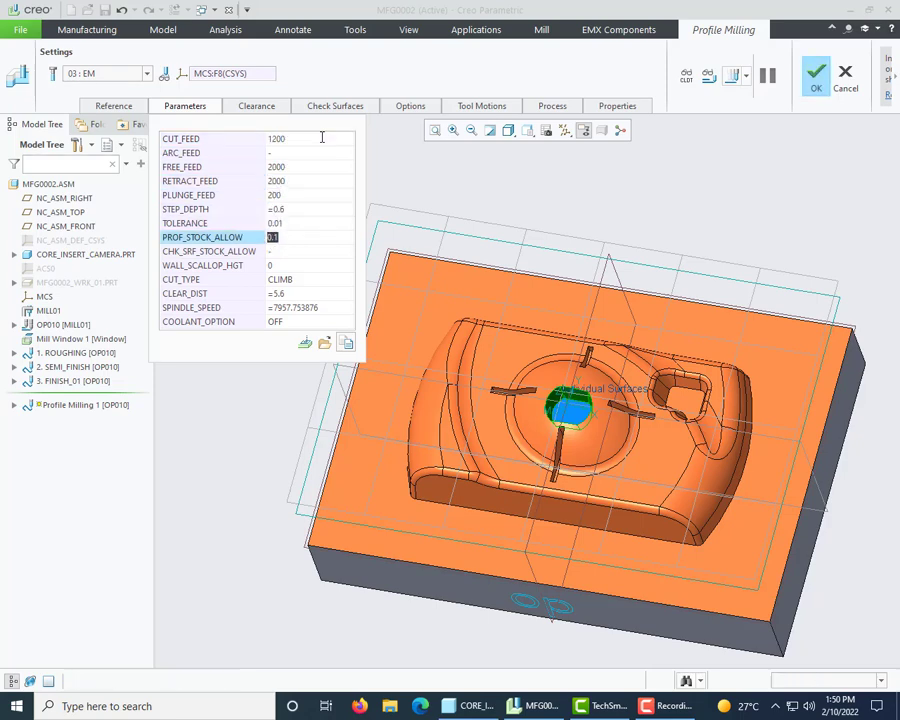
pyautogui.press('Return')
pyautogui.press('Return')
pyautogui.press('Return')
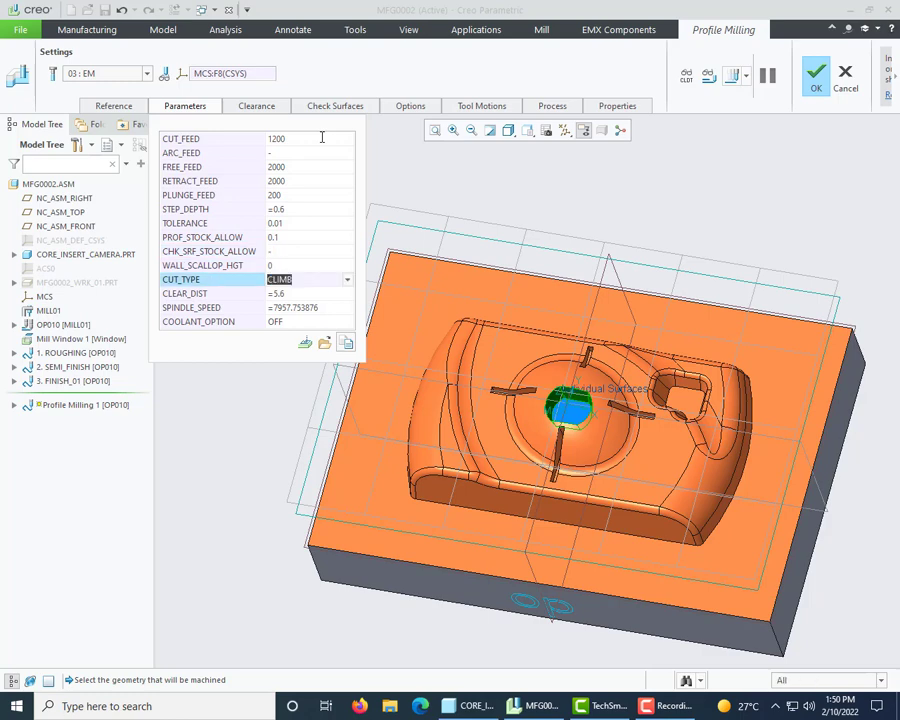
pyautogui.press('Return')
pyautogui.write('10')
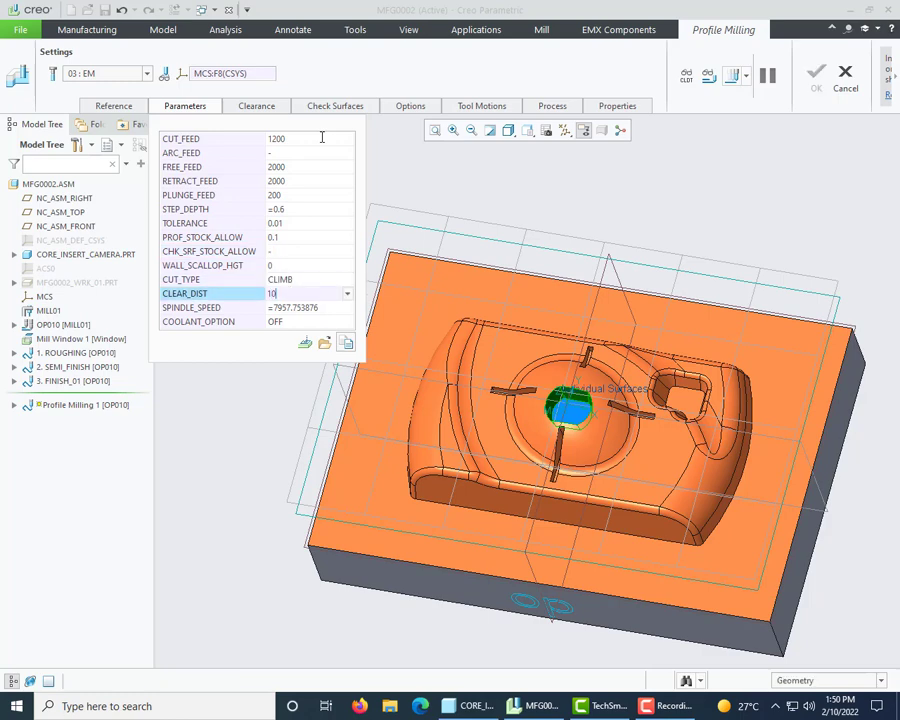
pyautogui.press('Return')
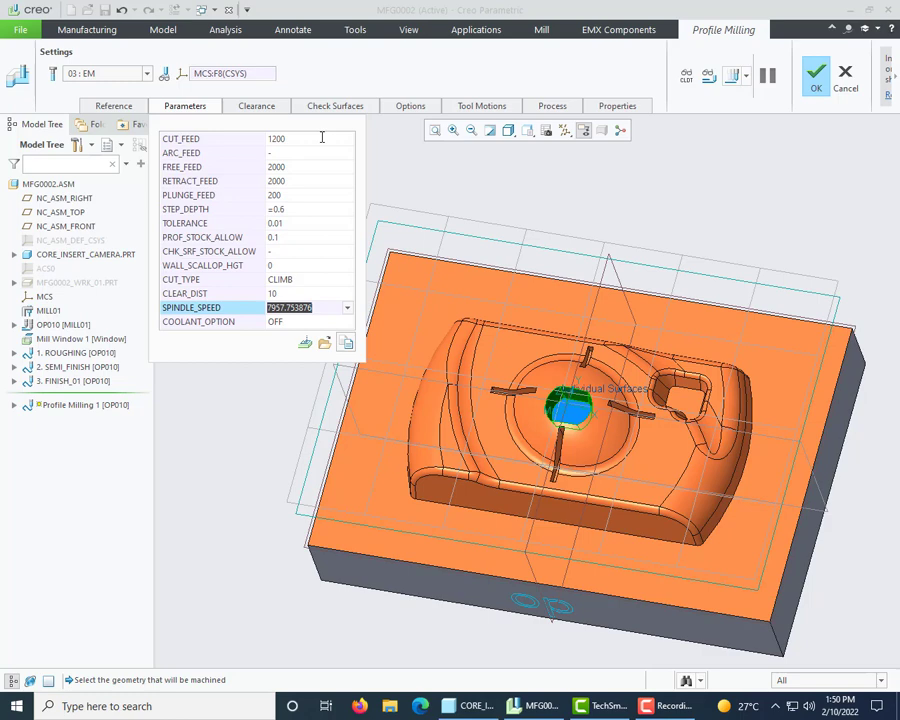
pyautogui.write('2000')
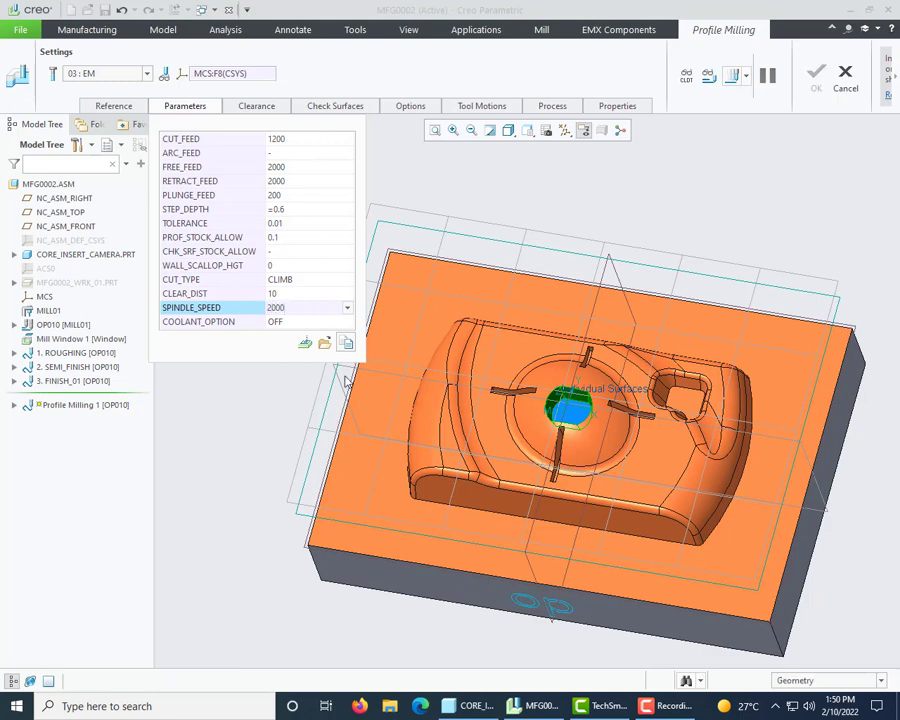
pyautogui.click(305, 281)
pyautogui.click(347, 280)
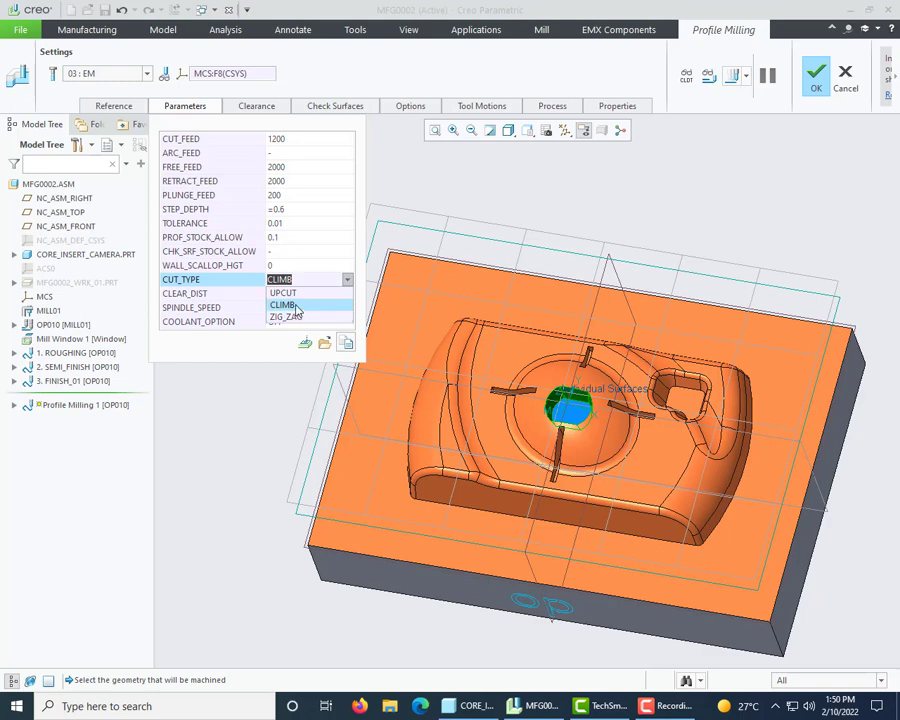
pyautogui.click(300, 305)
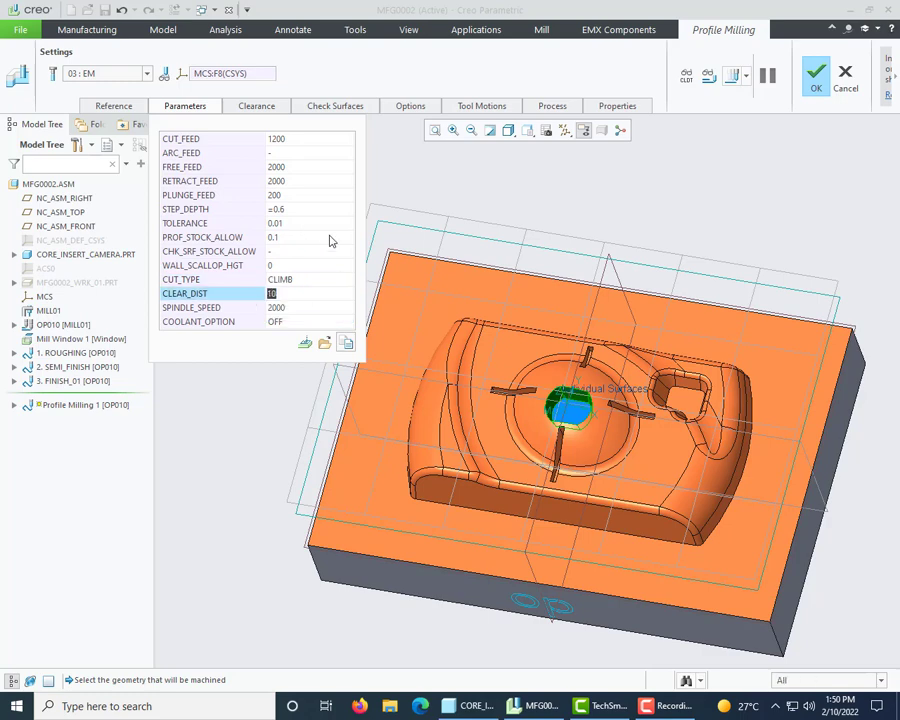
# Play the profile milling tool path at slow speed and inspect the passes inside the central hole
pyautogui.click(733, 77)
pyautogui.moveTo(690, 196); pyautogui.dragTo(591, 376, button='middle')
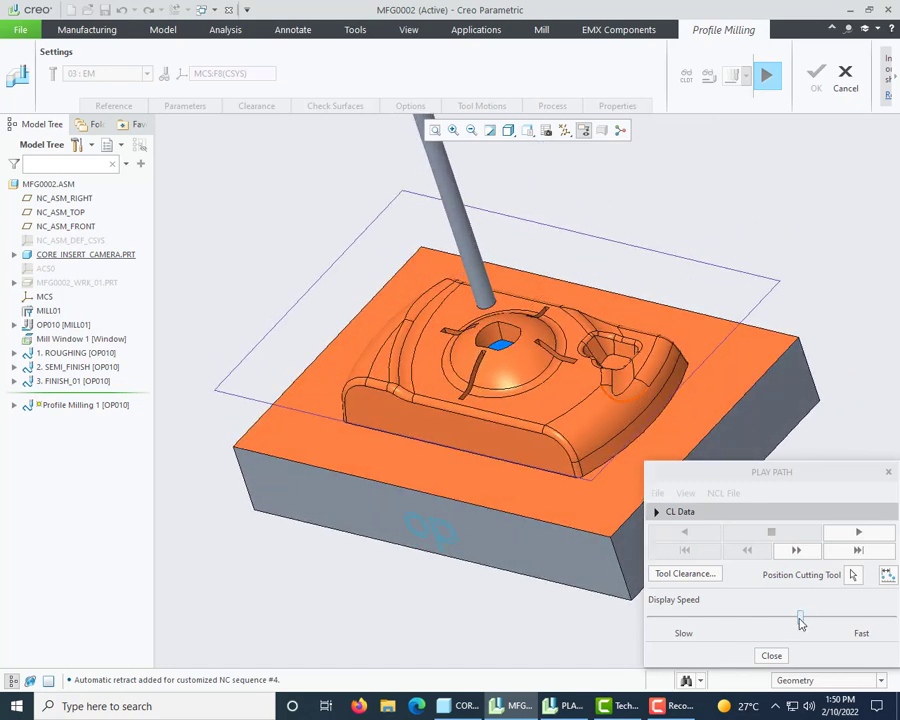
pyautogui.moveTo(800, 618); pyautogui.dragTo(651, 618)
pyautogui.click(853, 536)
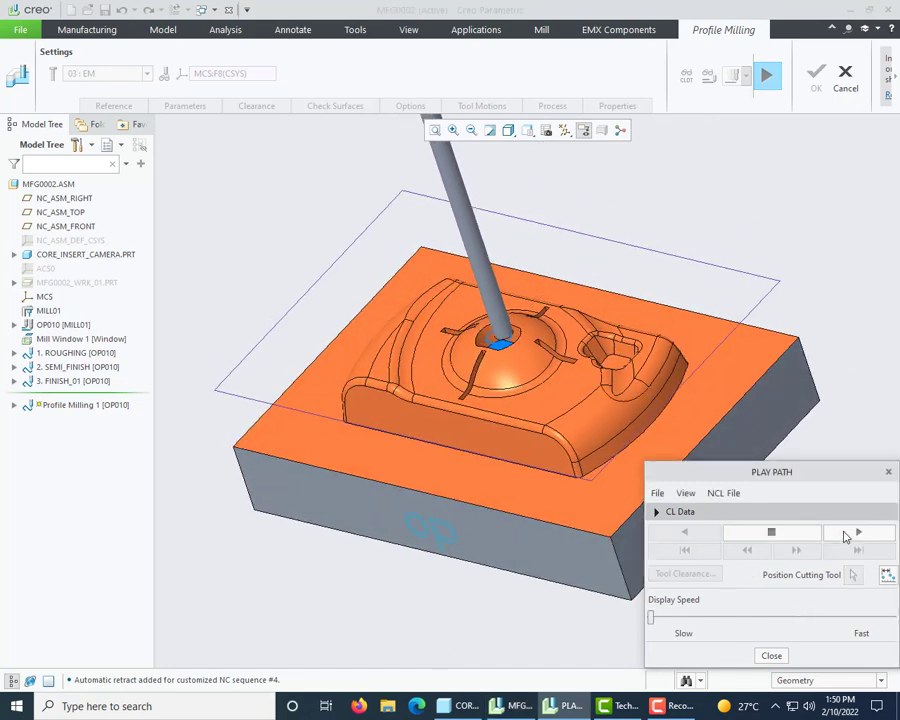
pyautogui.moveTo(651, 618); pyautogui.dragTo(681, 618)
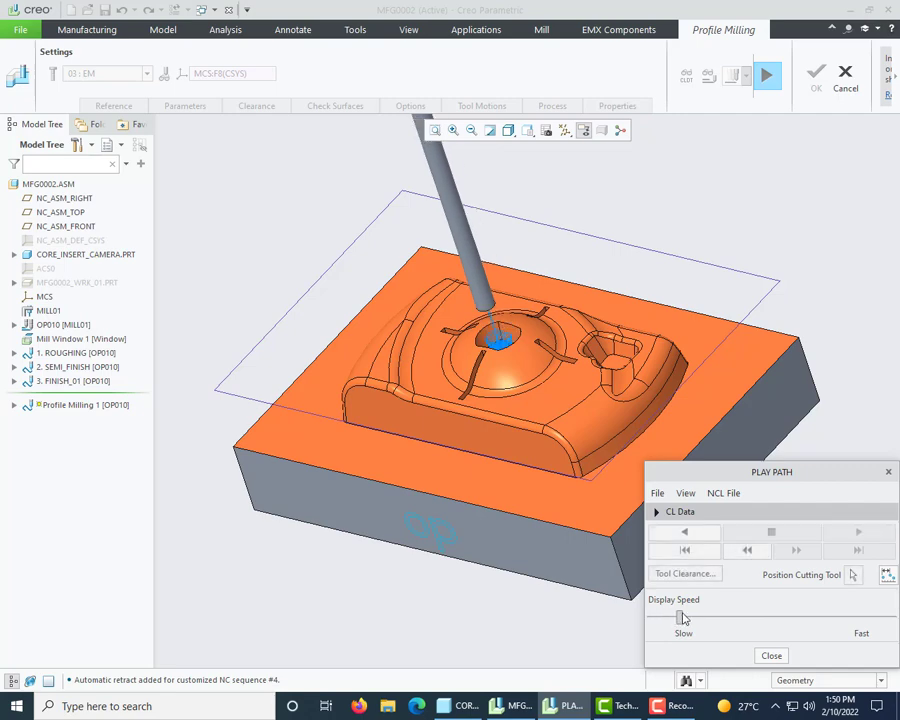
pyautogui.scroll(3, 498, 358)
pyautogui.scroll(-1, 483, 325)
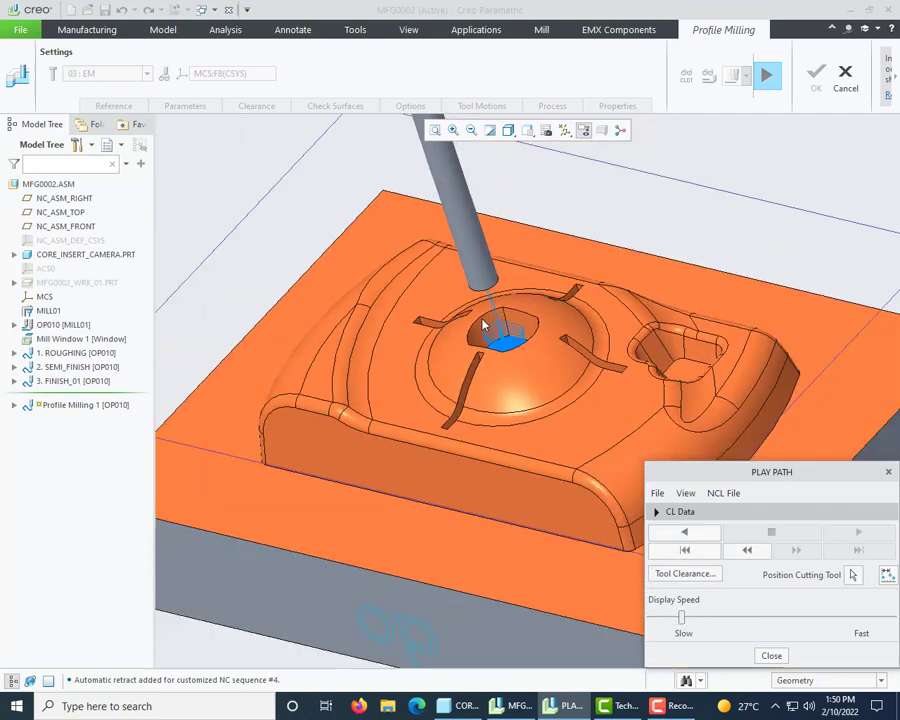
# Leave the tool path playback and set the step depth of the profile milling sequence to 0.1
pyautogui.click(780, 84)
pyautogui.click(210, 111)
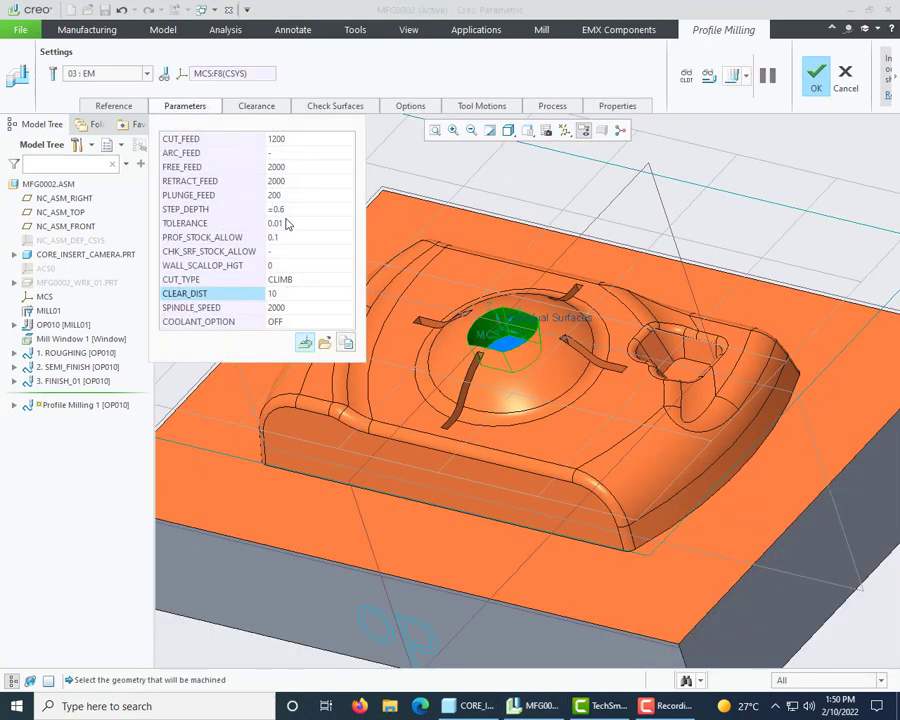
pyautogui.click(299, 210)
pyautogui.write('0.')
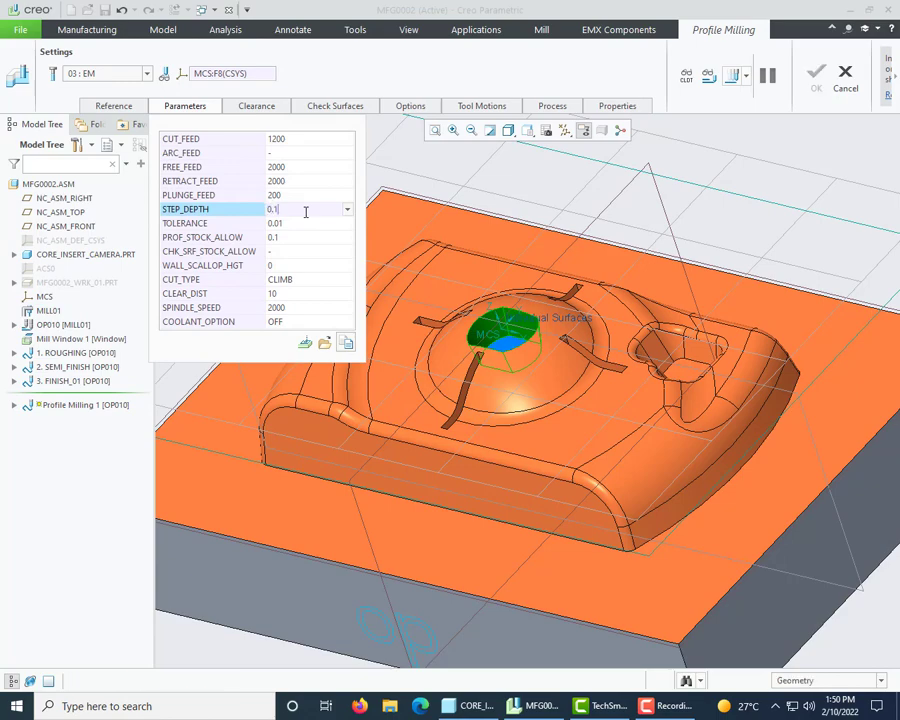
# Replay the recomputed tool path in the central hole with a raised display speed, close it and examine the selected walls
pyautogui.click(734, 76)
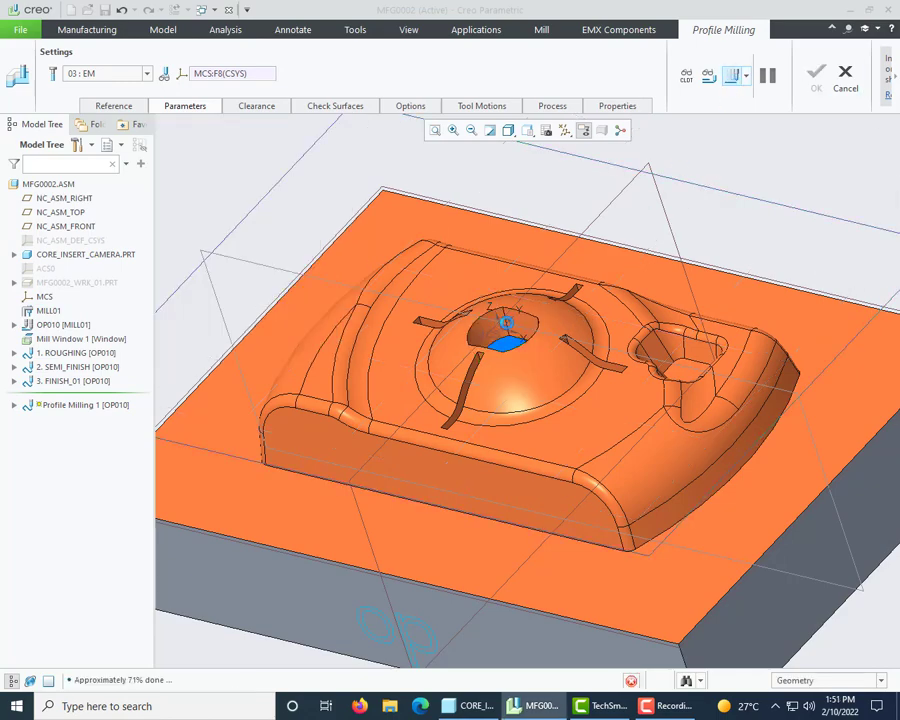
pyautogui.scroll(5, 506, 327)
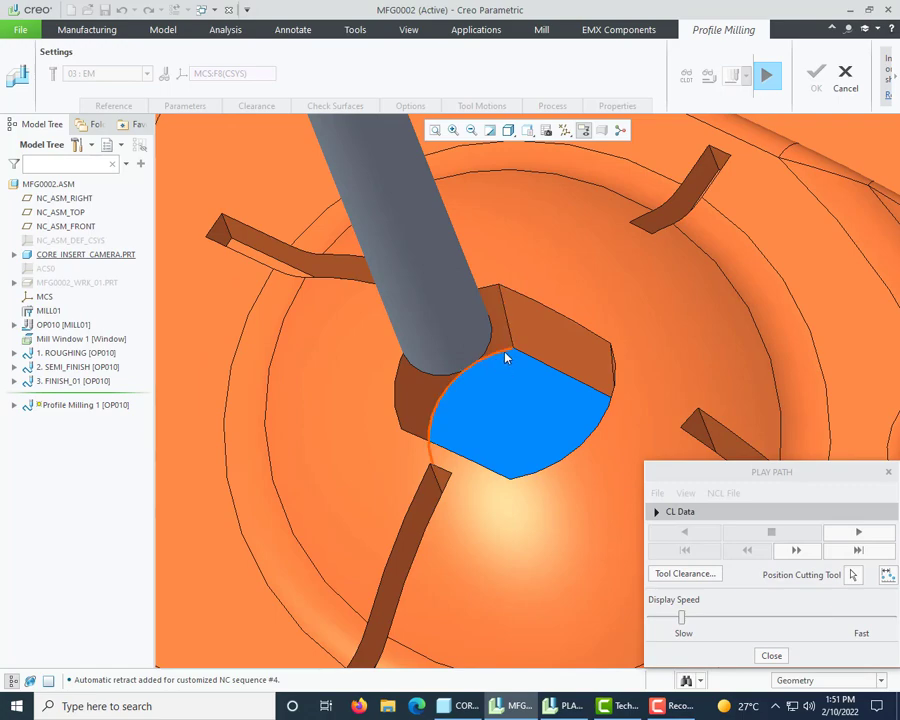
pyautogui.scroll(4, 505, 352)
pyautogui.moveTo(505, 352); pyautogui.dragTo(526, 334, button='middle')
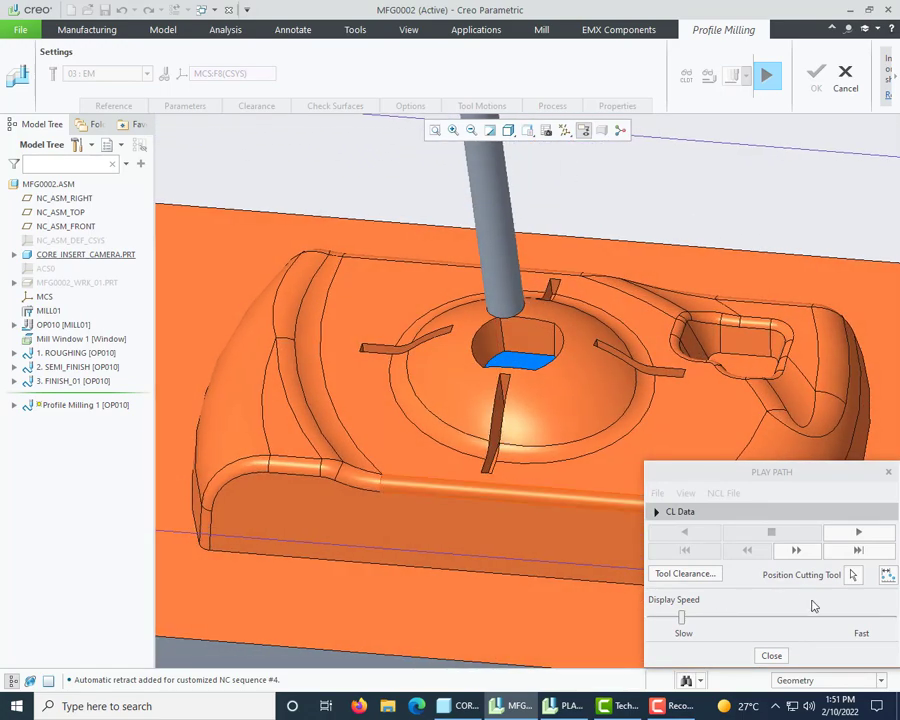
pyautogui.click(852, 534)
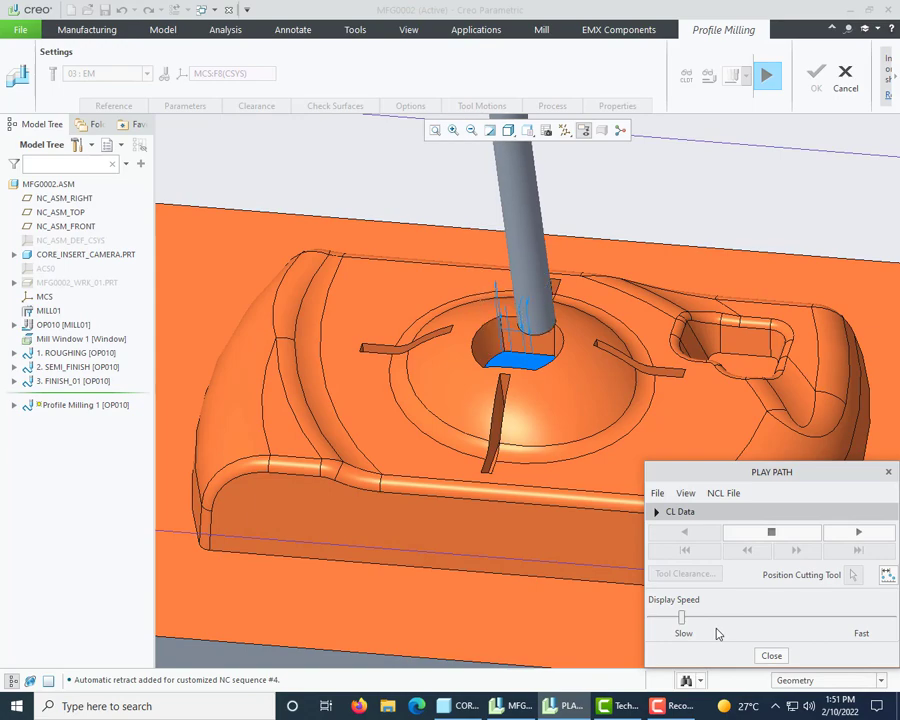
pyautogui.moveTo(683, 616); pyautogui.dragTo(720, 619)
pyautogui.moveTo(532, 434); pyautogui.dragTo(478, 348, button='middle')
pyautogui.scroll(-3, 529, 434)
pyautogui.click(771, 655)
pyautogui.scroll(3, 476, 345)
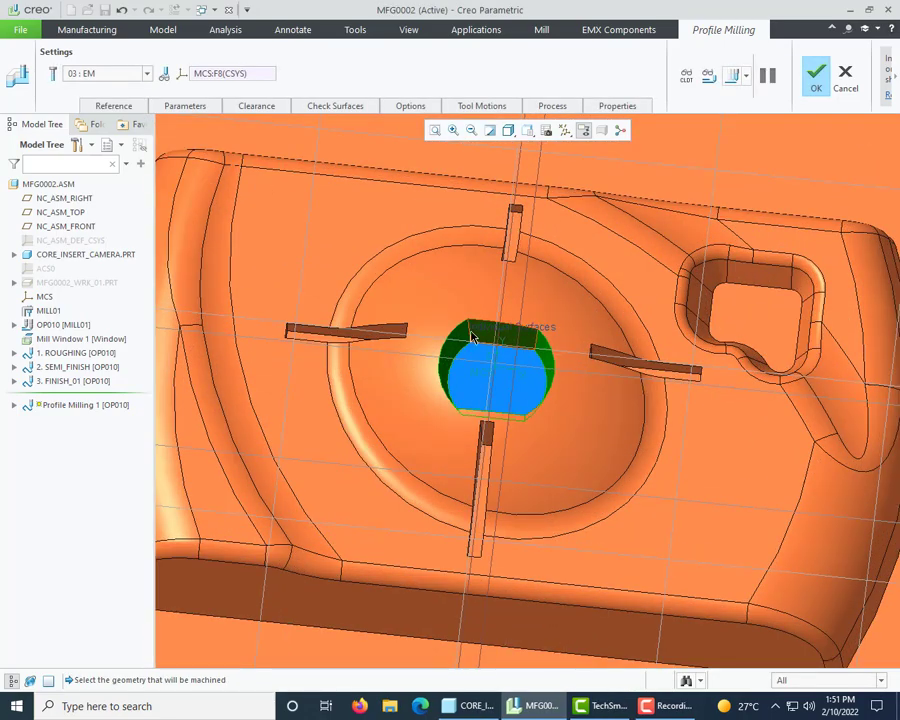
pyautogui.scroll(3, 472, 338)
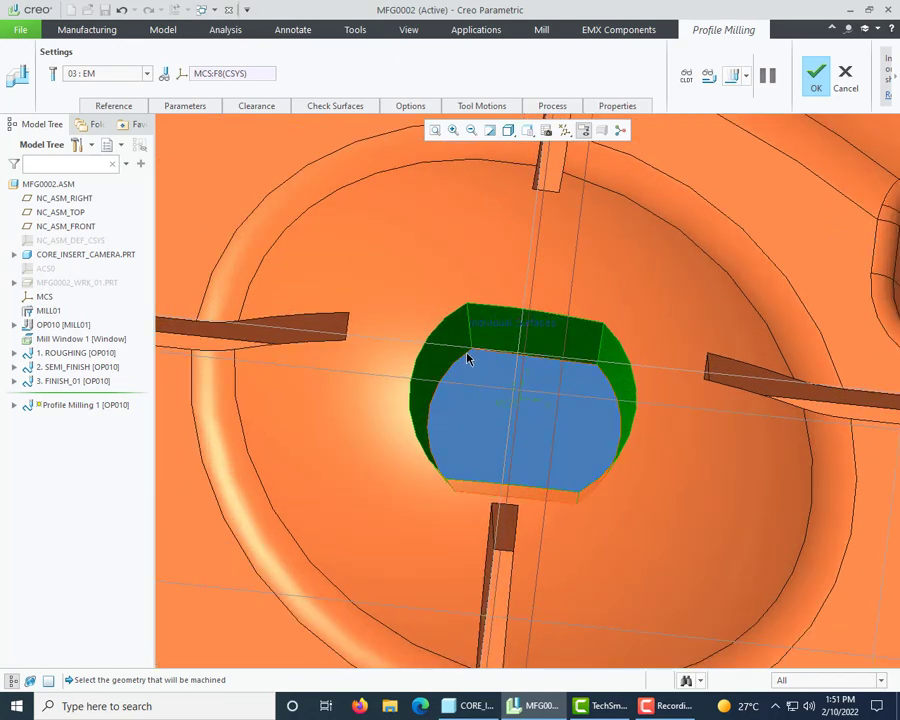
# Accept the profile milling sequence for the central hole walls and clear the selection in the model
pyautogui.moveTo(506, 386); pyautogui.dragTo(487, 345, button='middle')
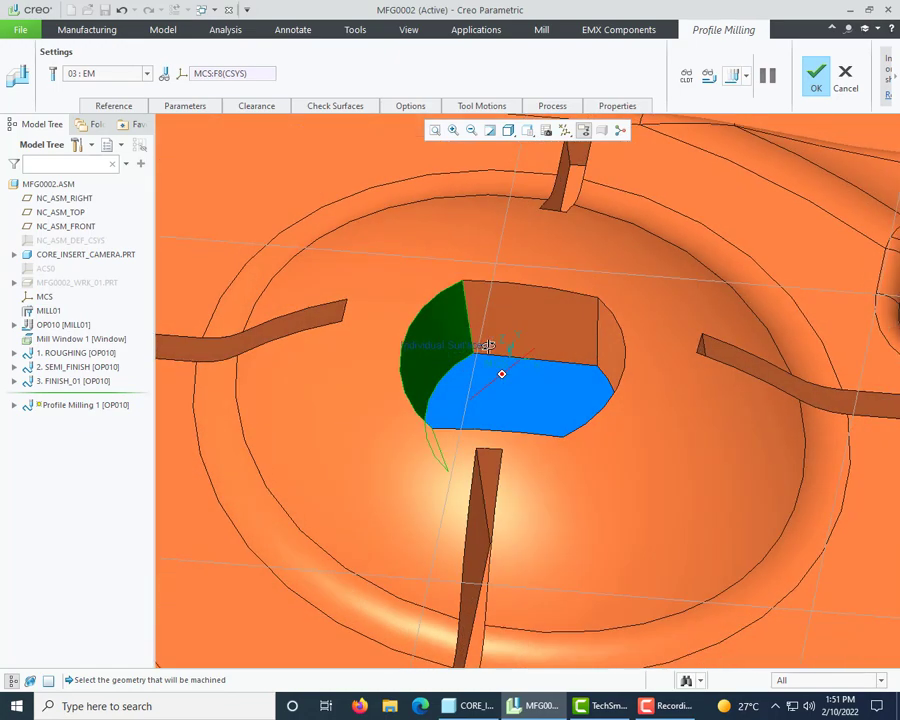
pyautogui.scroll(-6, 475, 355)
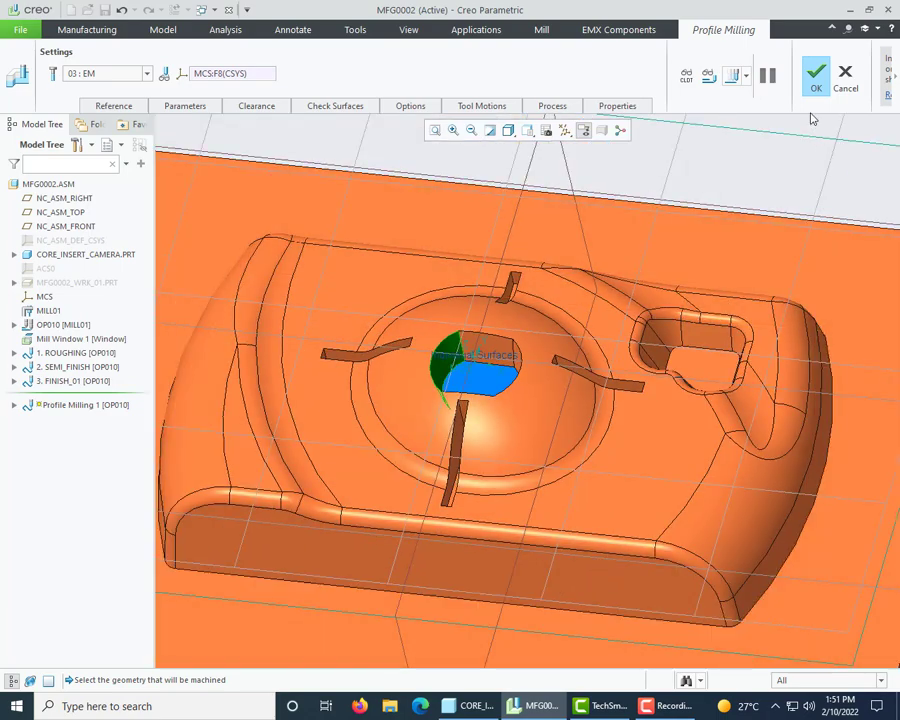
pyautogui.click(816, 75)
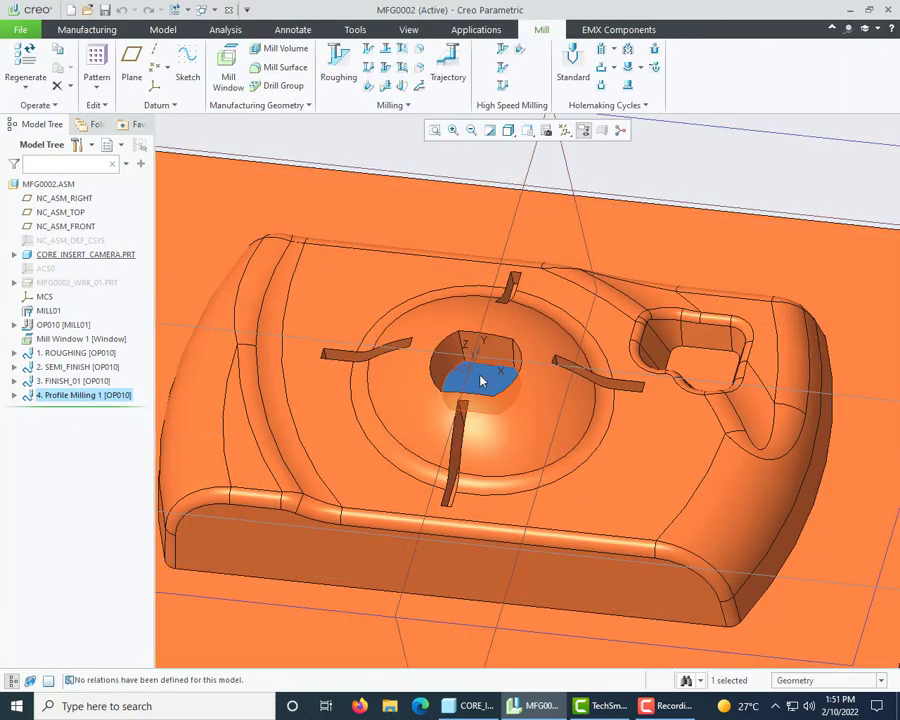
pyautogui.scroll(-3, 481, 381)
pyautogui.click(679, 221)
pyautogui.scroll(5, 515, 321)
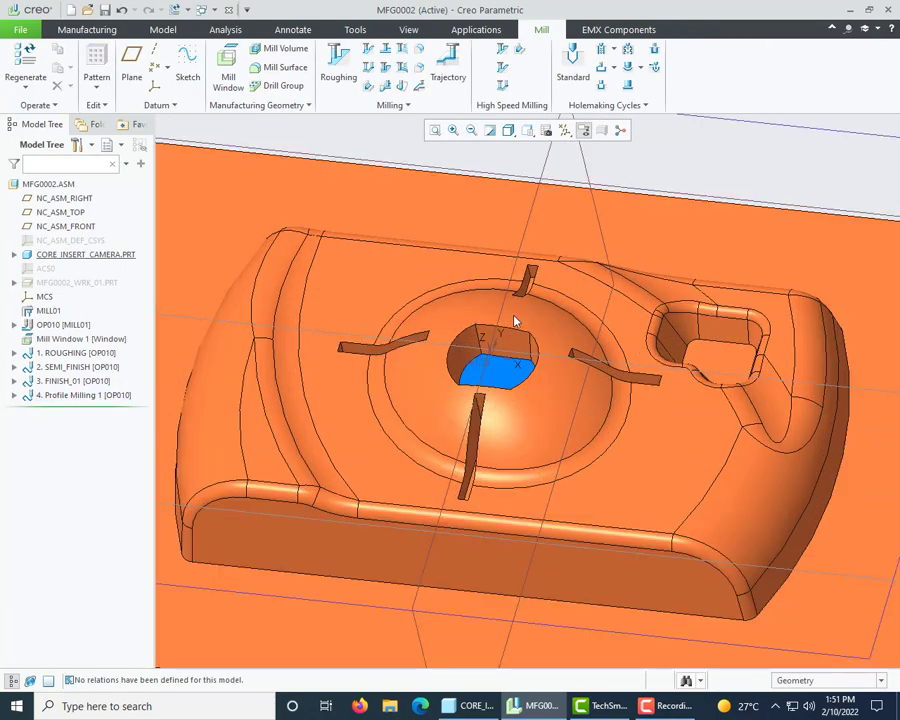
pyautogui.click(521, 379)
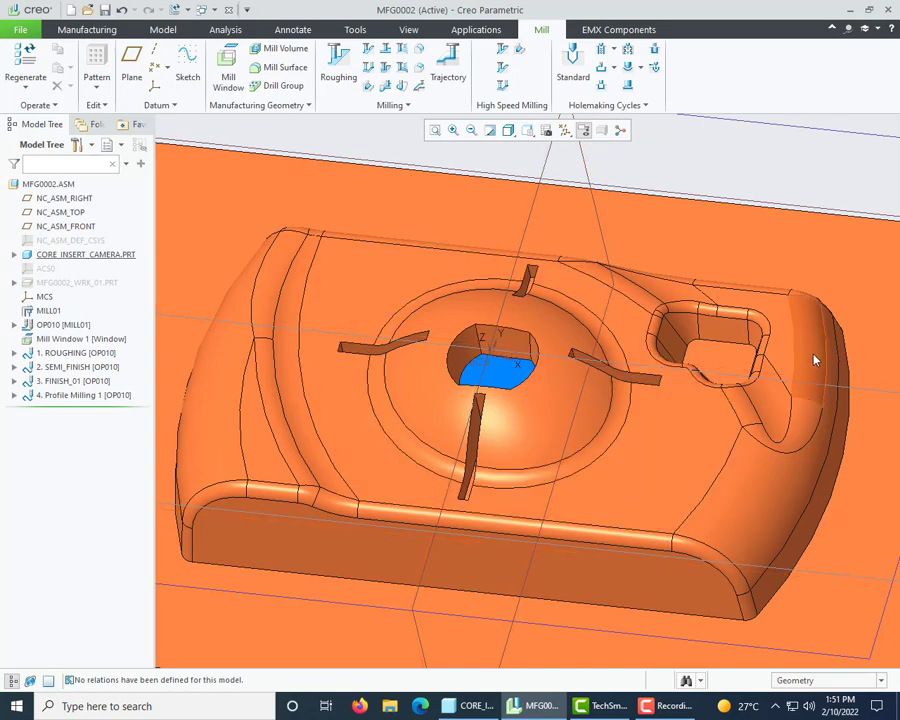
pyautogui.scroll(3, 476, 406)
pyautogui.moveTo(476, 406)
pyautogui.mouseDown(button='middle')
pyautogui.moveTo(464, 408)
pyautogui.moveTo(466, 388)
pyautogui.mouseUp(button='middle')
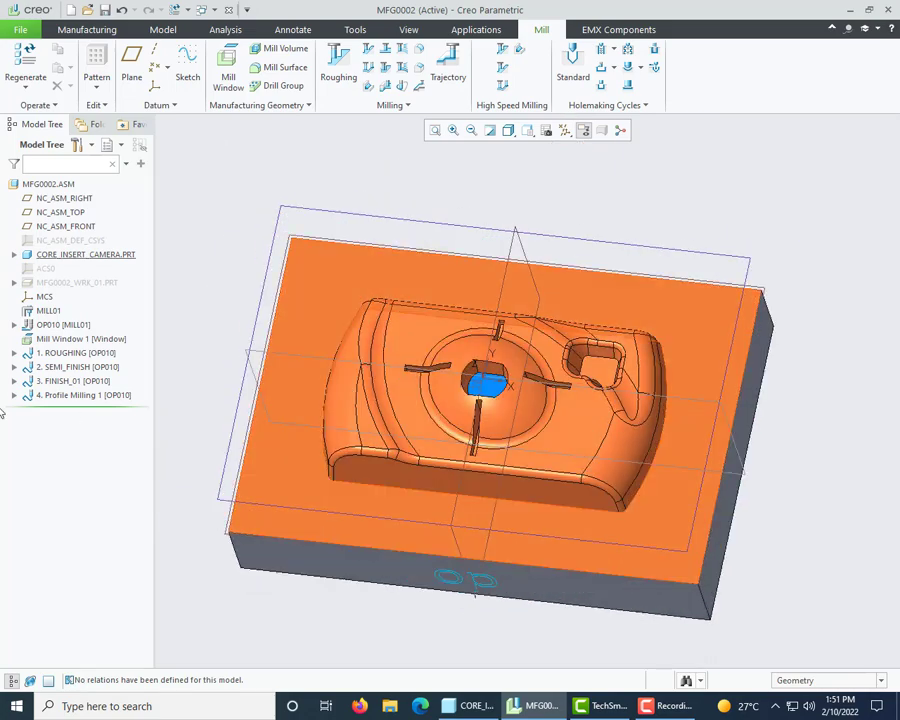
# Duplicate the Profile Milling 1 sequence by copying and pasting it within OP010
pyautogui.click(67, 396)
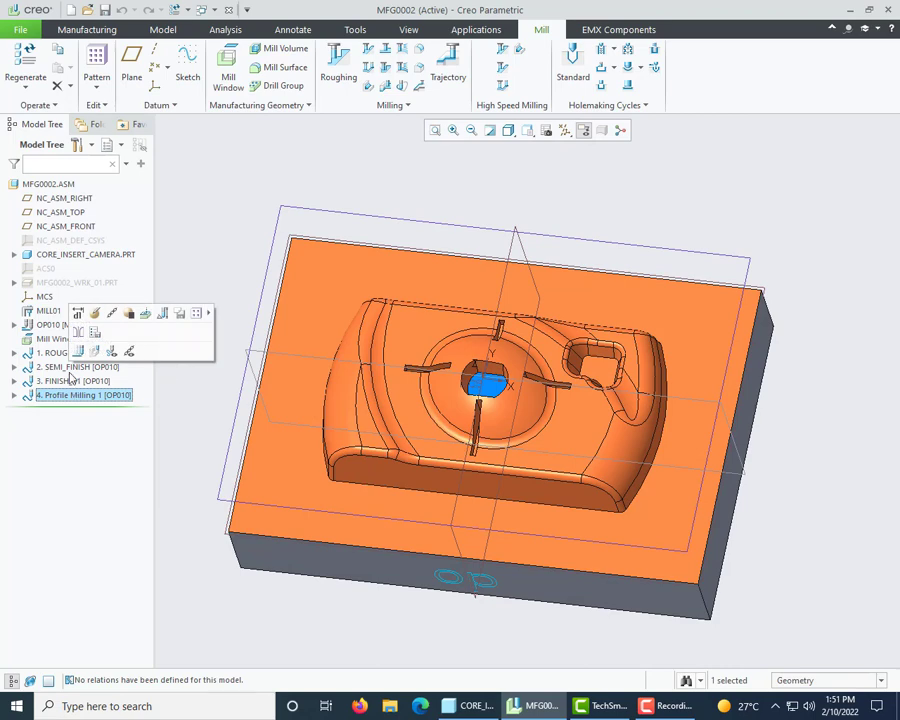
pyautogui.rightClick(94, 400)
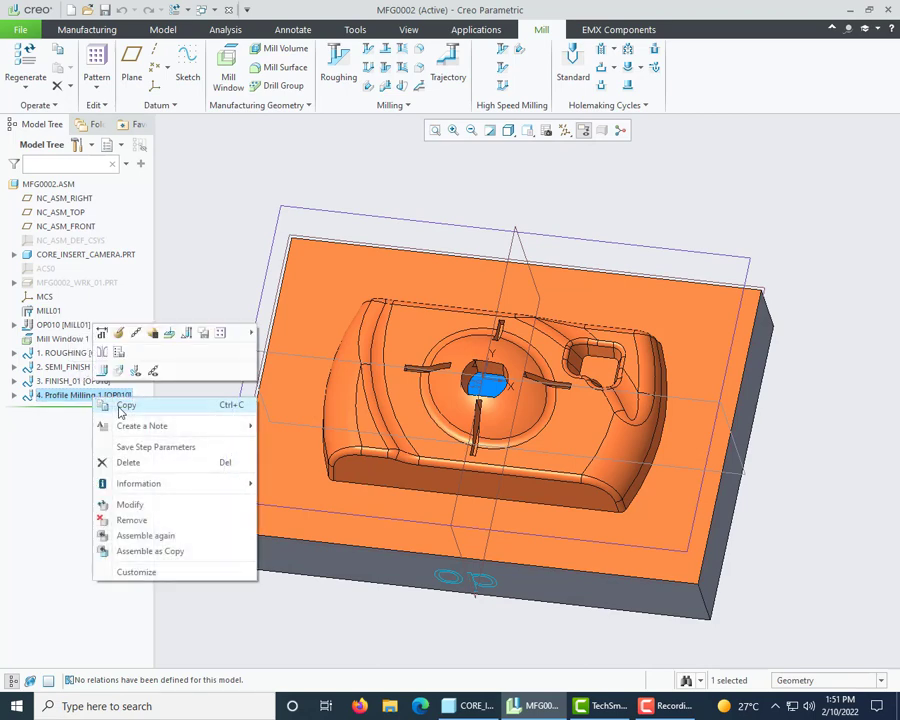
pyautogui.click(90, 398)
pyautogui.rightClick(92, 398)
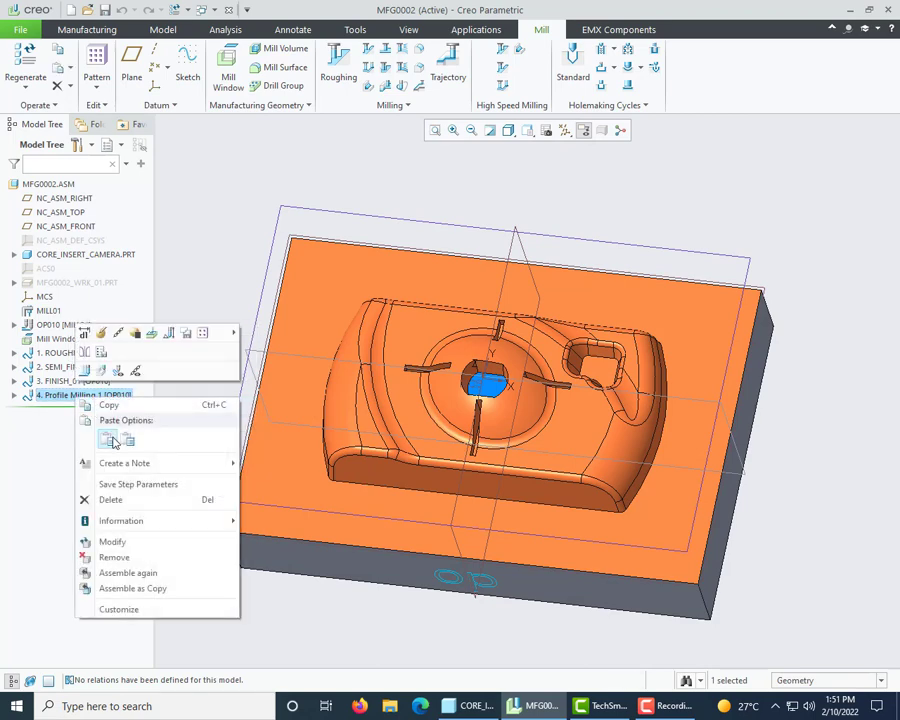
pyautogui.click(108, 441)
# Remove the inherited central hole surfaces from the machining references of the copied profile milling sequence
pyautogui.click(113, 106)
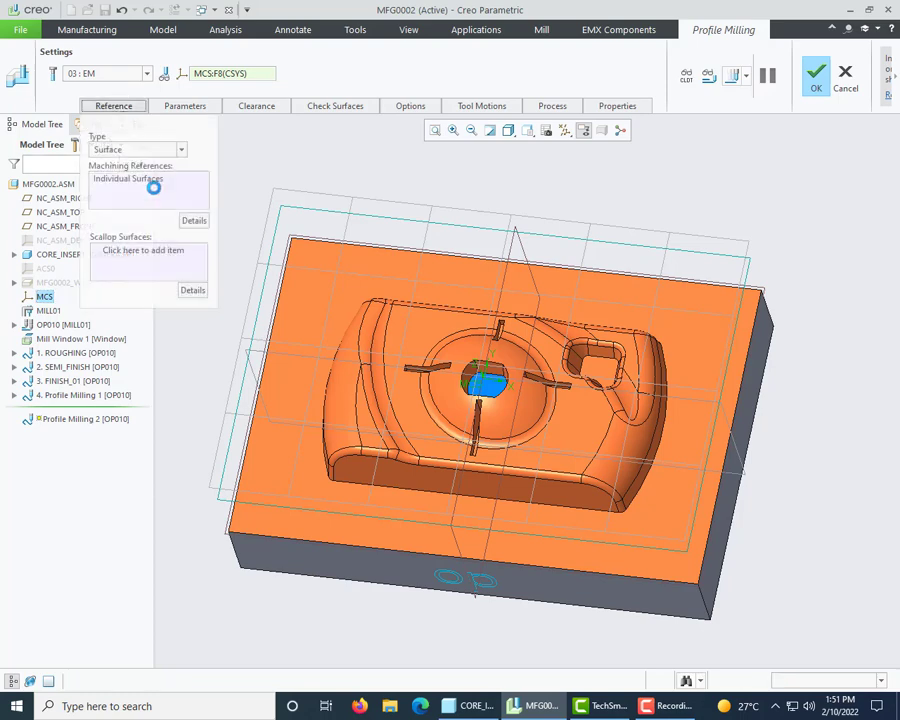
pyautogui.click(125, 182)
pyautogui.rightClick(125, 181)
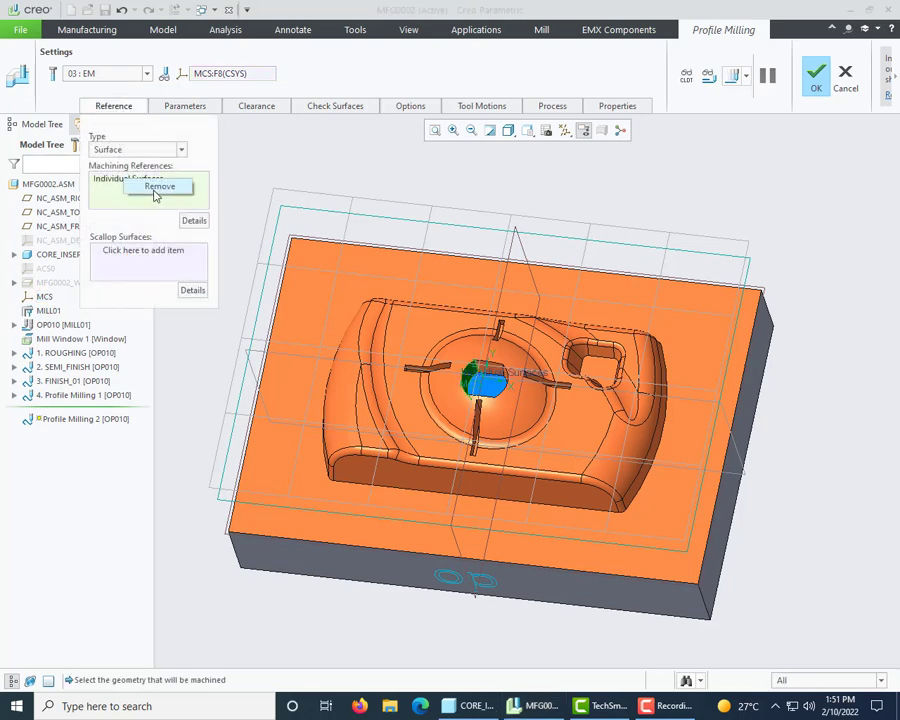
pyautogui.click(158, 187)
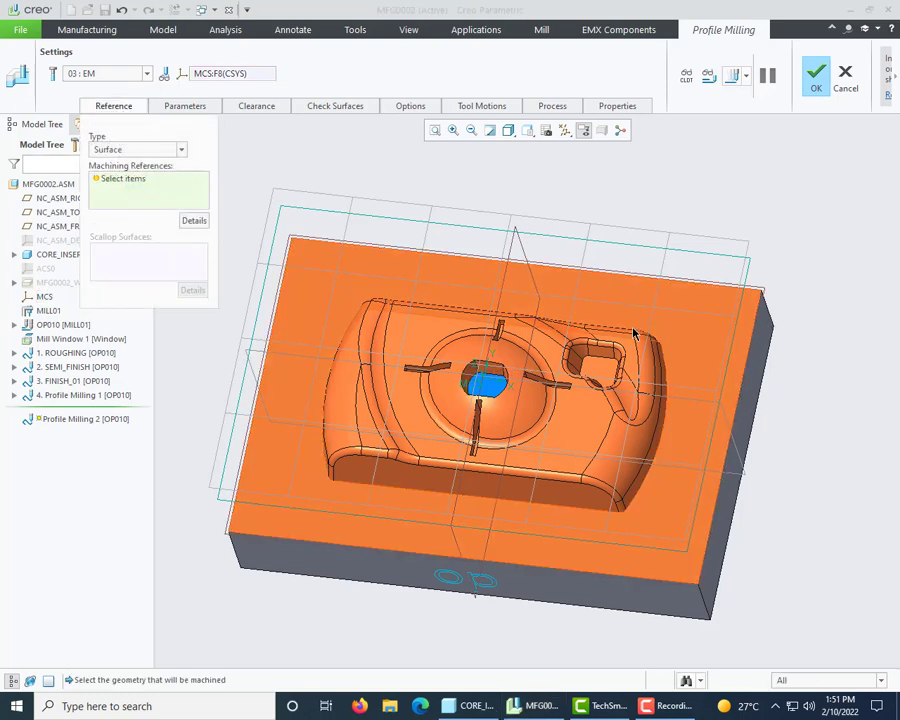
# Select the individual wall surfaces around the small notched pocket beside the dome as the machining references
pyautogui.scroll(5, 605, 345)
pyautogui.click(525, 400)
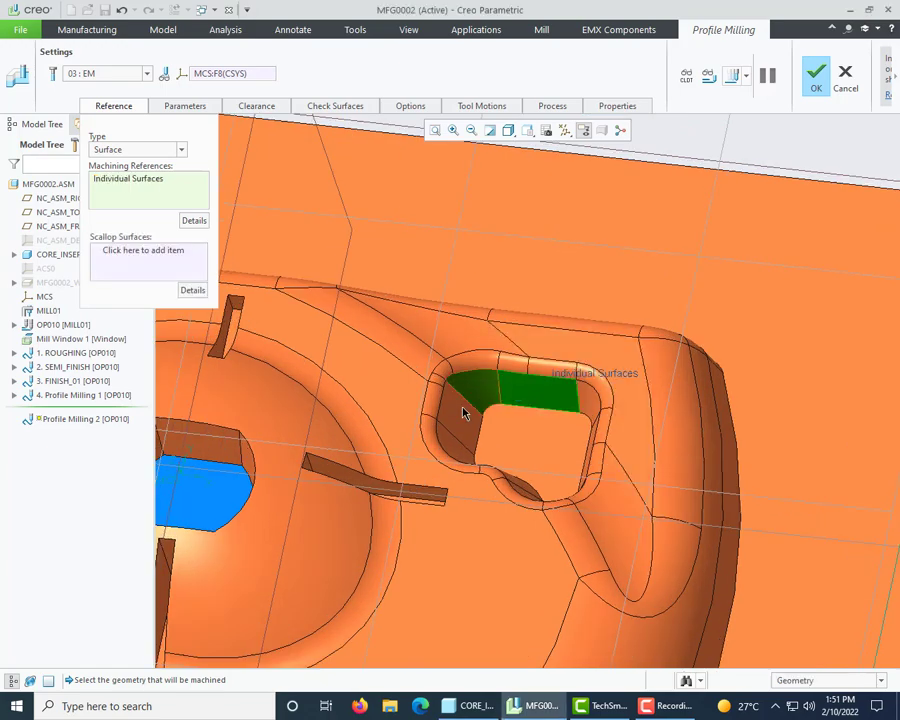
pyautogui.keyDown('ctrl'); pyautogui.click(464, 410); pyautogui.keyUp('ctrl')
pyautogui.scroll(-5, 585, 392)
pyautogui.moveTo(585, 392); pyautogui.dragTo(516, 471, button='middle')
pyautogui.scroll(3, 548, 360)
pyautogui.keyDown('ctrl'); pyautogui.click(540, 381); pyautogui.keyUp('ctrl')
pyautogui.keyDown('ctrl'); pyautogui.click(493, 401); pyautogui.keyUp('ctrl')
pyautogui.scroll(-4, 504, 390)
pyautogui.scroll(6, 508, 420)
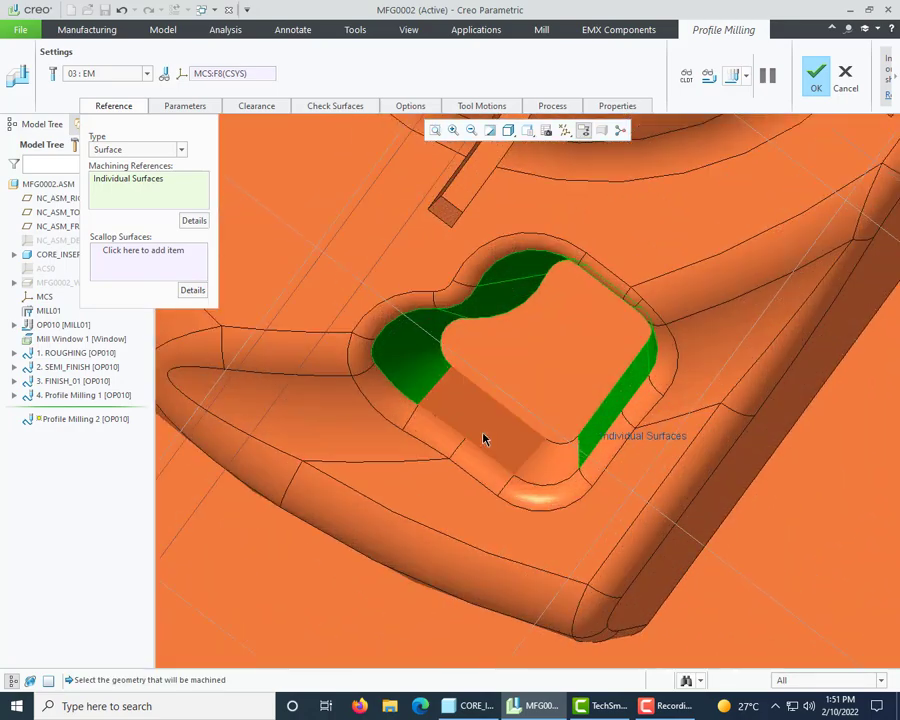
pyautogui.scroll(-5, 504, 476)
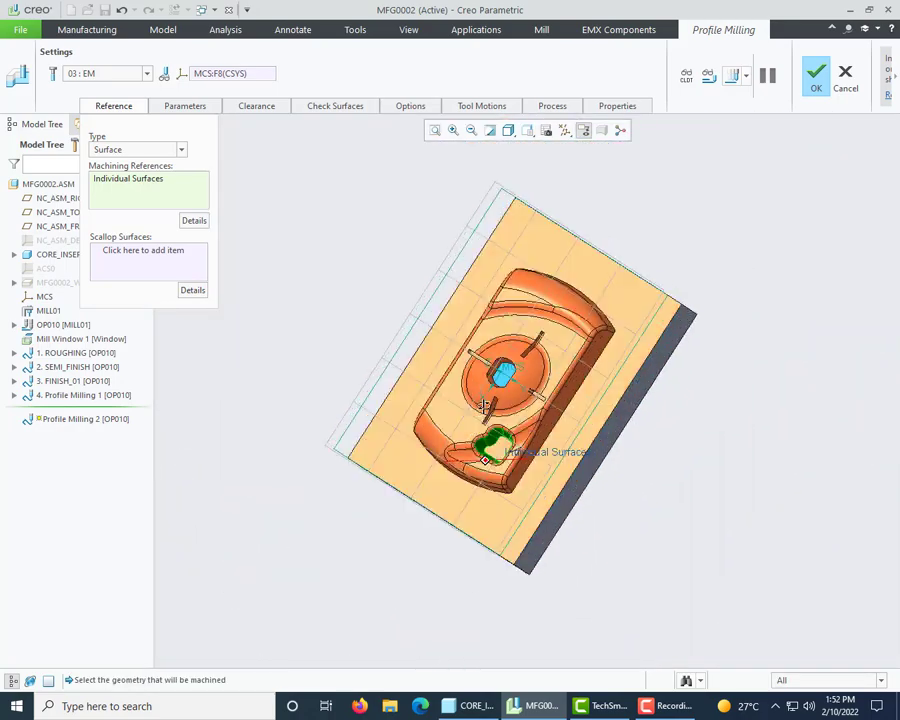
pyautogui.moveTo(492, 457); pyautogui.dragTo(631, 394, button='middle')
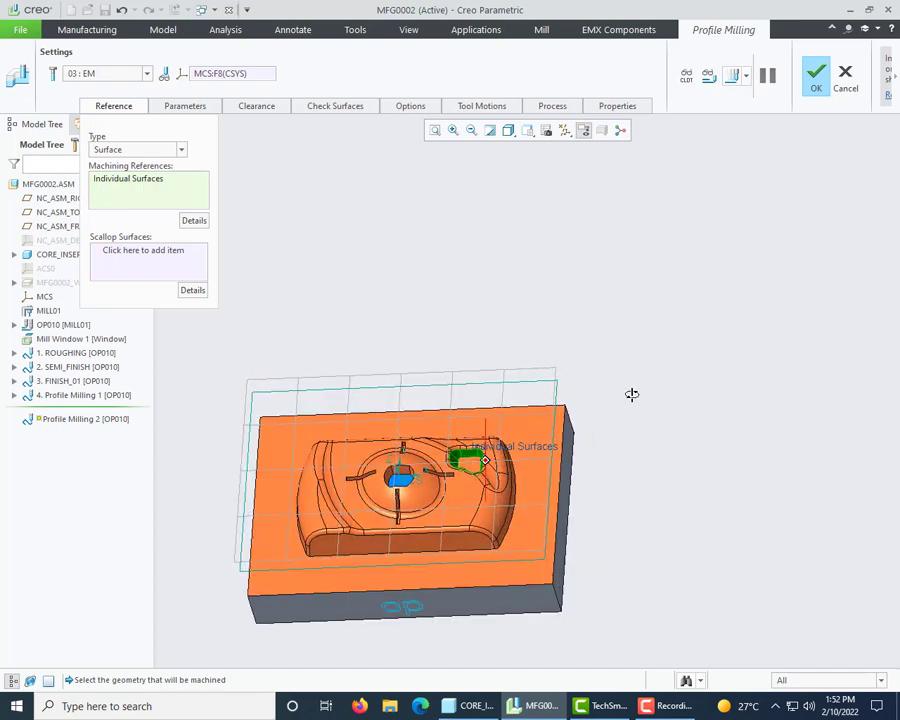
# Play the copied sequence's tool path in the small pocket, inspect the passes and retracts from several angles, and close the playback
pyautogui.click(733, 79)
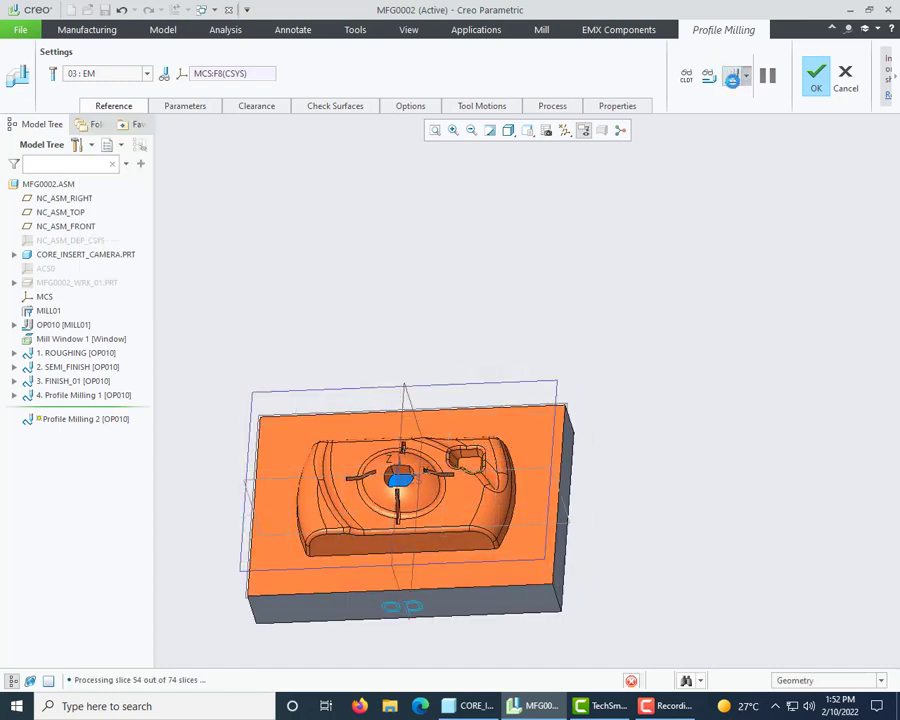
pyautogui.click(858, 538)
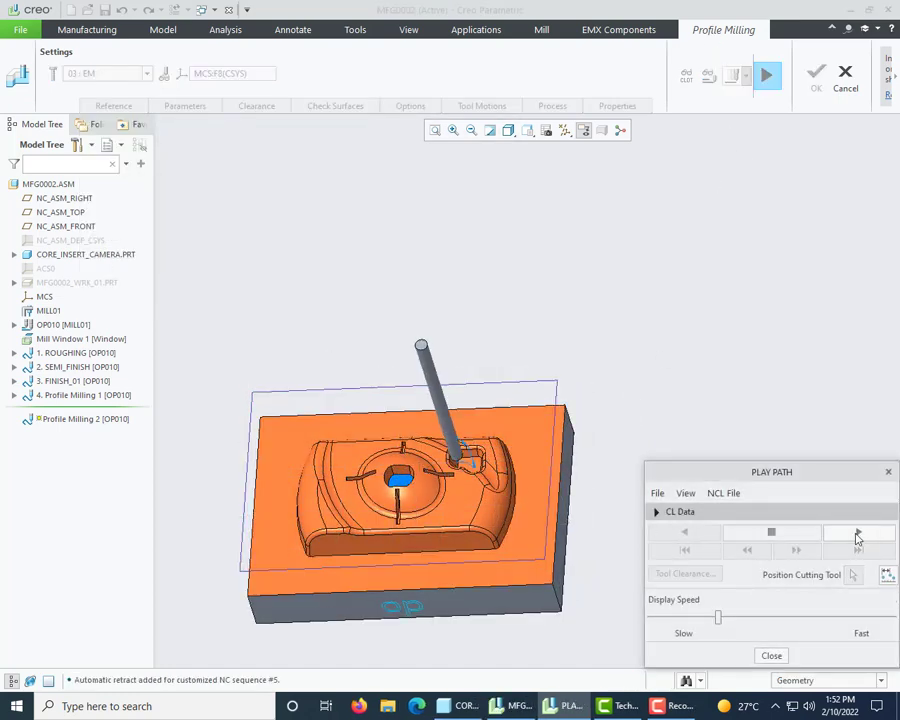
pyautogui.scroll(5, 493, 498)
pyautogui.moveTo(493, 498)
pyautogui.mouseDown(button='middle')
pyautogui.moveTo(465, 511)
pyautogui.moveTo(490, 488)
pyautogui.moveTo(470, 492)
pyautogui.mouseUp(button='middle')
pyautogui.scroll(3, 493, 497)
pyautogui.scroll(-3, 542, 438)
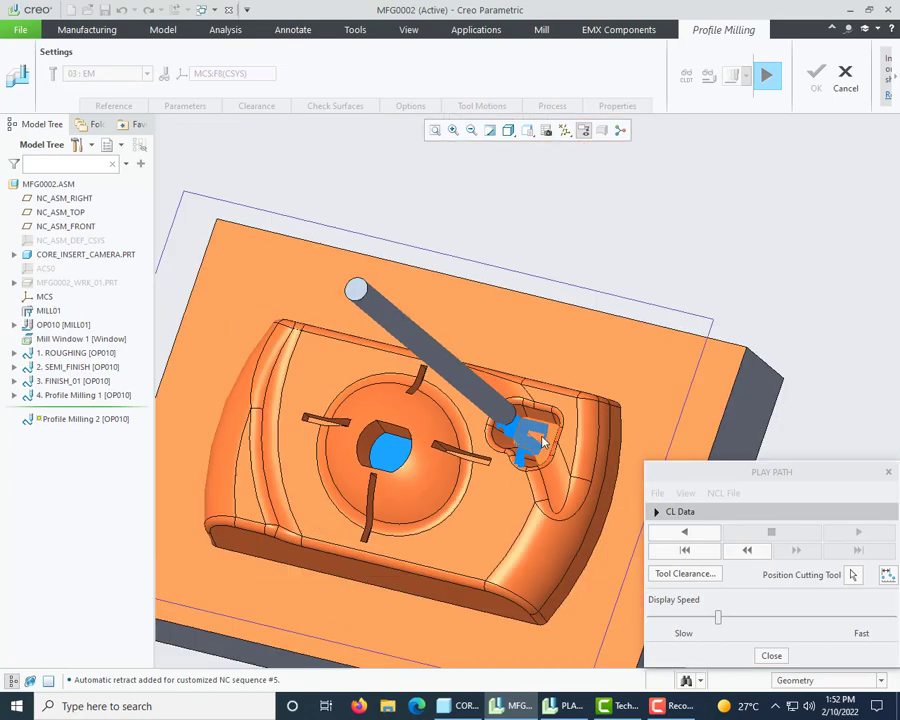
pyautogui.moveTo(542, 438); pyautogui.dragTo(430, 400, button='middle')
pyautogui.scroll(2, 547, 436)
pyautogui.scroll(3, 547, 436)
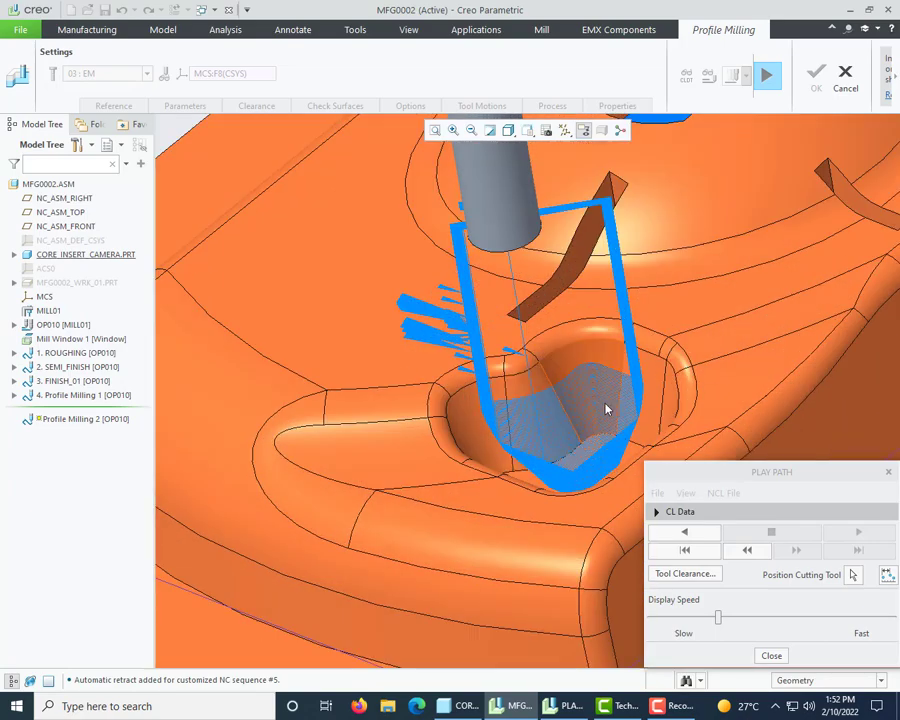
pyautogui.moveTo(544, 354)
pyautogui.mouseDown(button='middle')
pyautogui.moveTo(544, 346)
pyautogui.moveTo(594, 380)
pyautogui.mouseUp(button='middle')
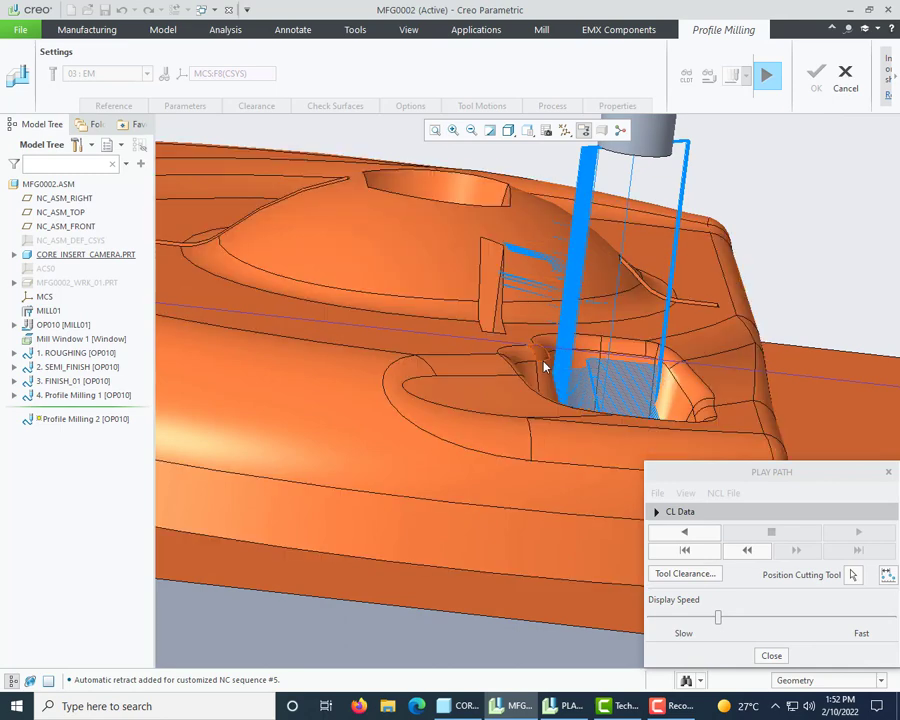
pyautogui.scroll(-3, 552, 371)
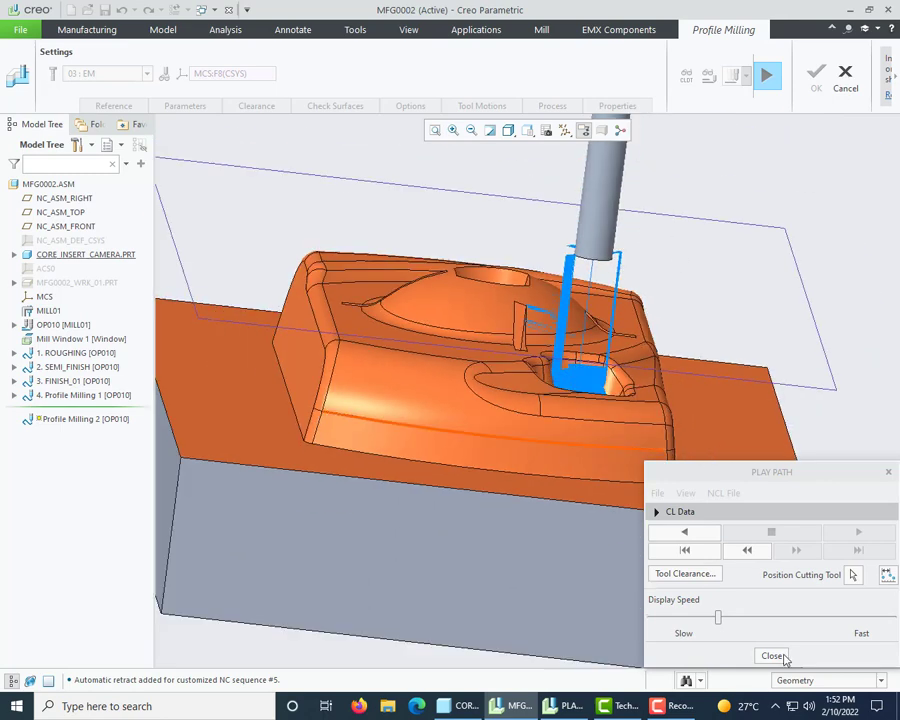
pyautogui.click(773, 656)
# Set the cut type of the small pocket's profile milling sequence to ZIG_ZAG
pyautogui.click(178, 105)
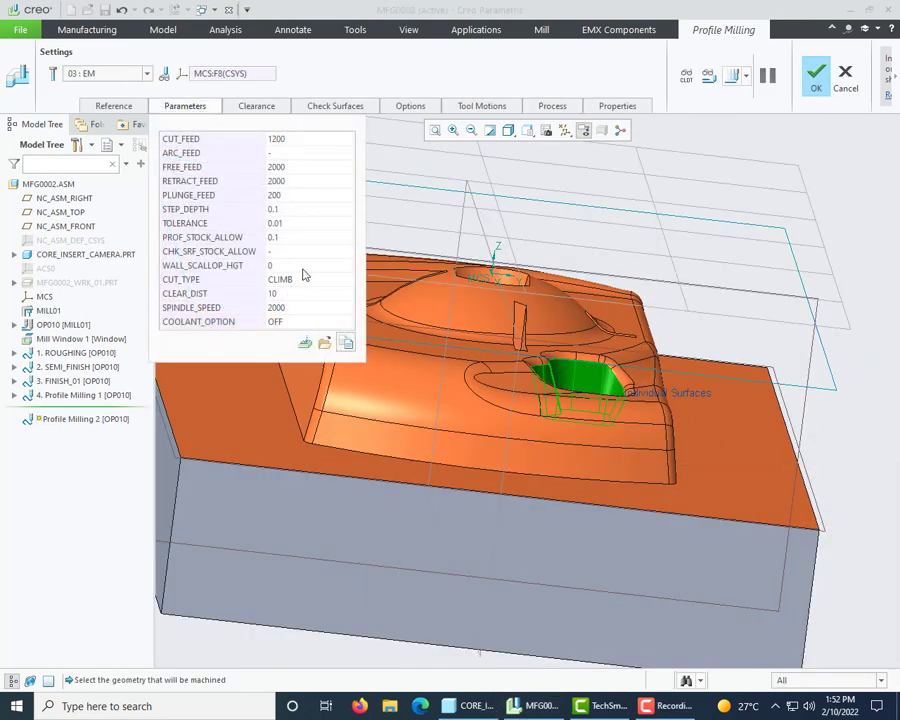
pyautogui.click(321, 279)
pyautogui.click(345, 283)
pyautogui.click(309, 316)
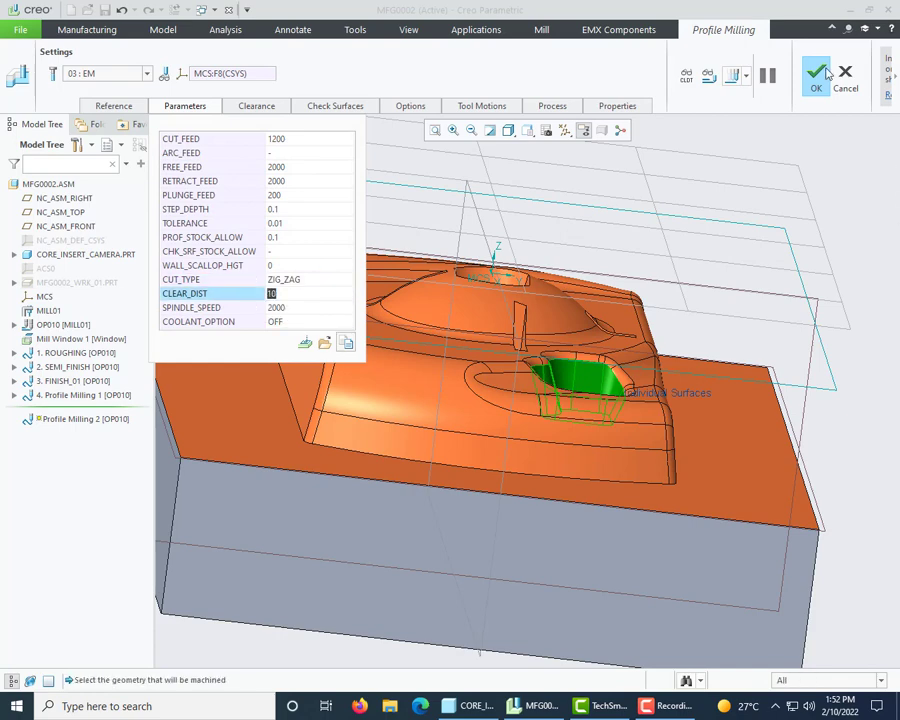
# Recompute and replay the ZIG_ZAG tool path, check the passes along the small pocket's walls, and close the playback
pyautogui.click(733, 78)
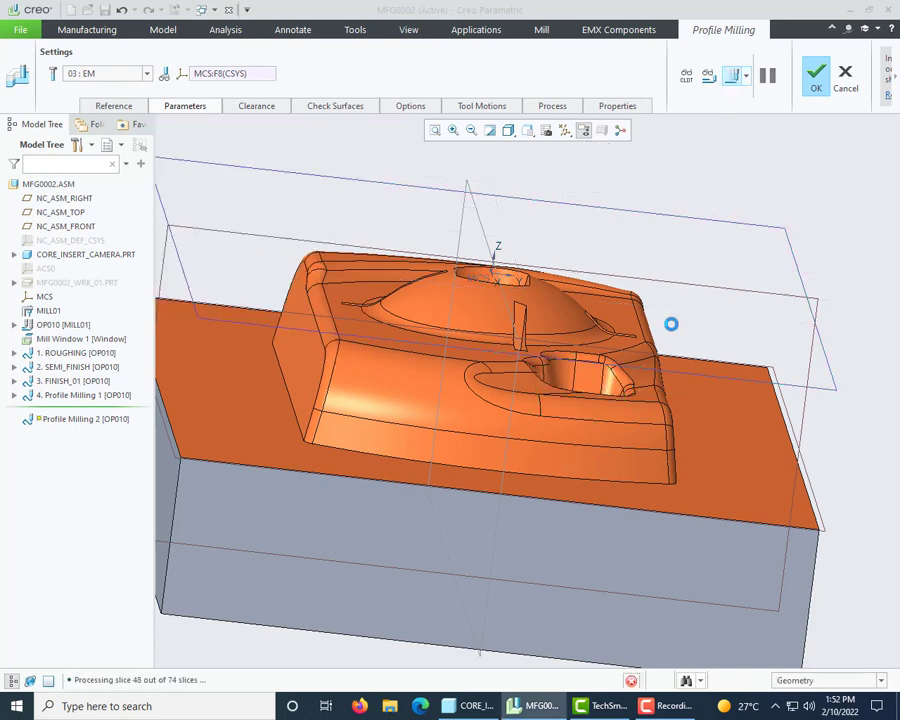
pyautogui.scroll(-2, 633, 398)
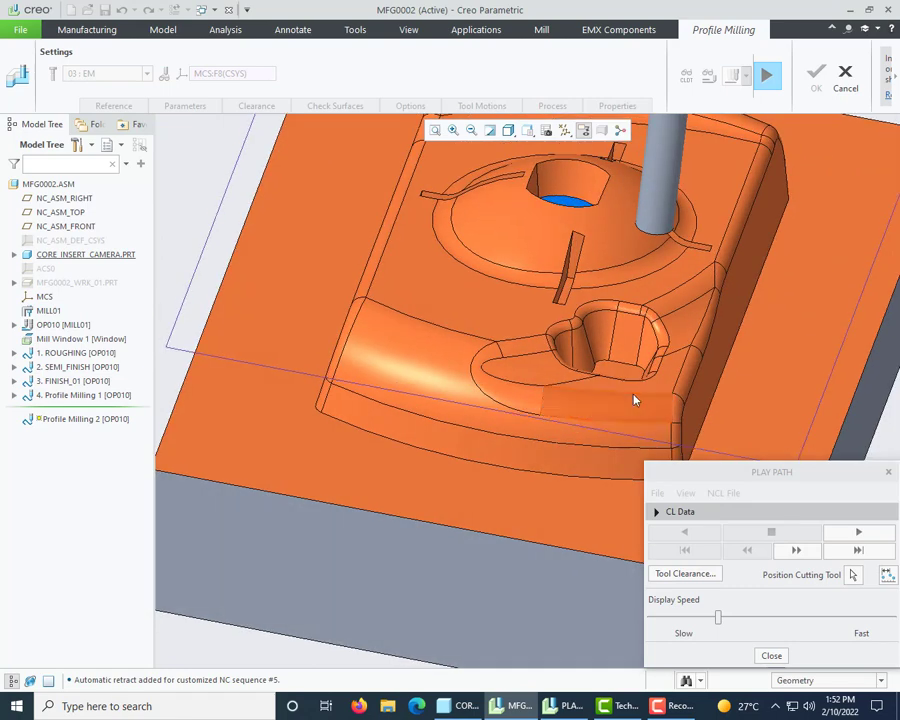
pyautogui.scroll(-3, 649, 376)
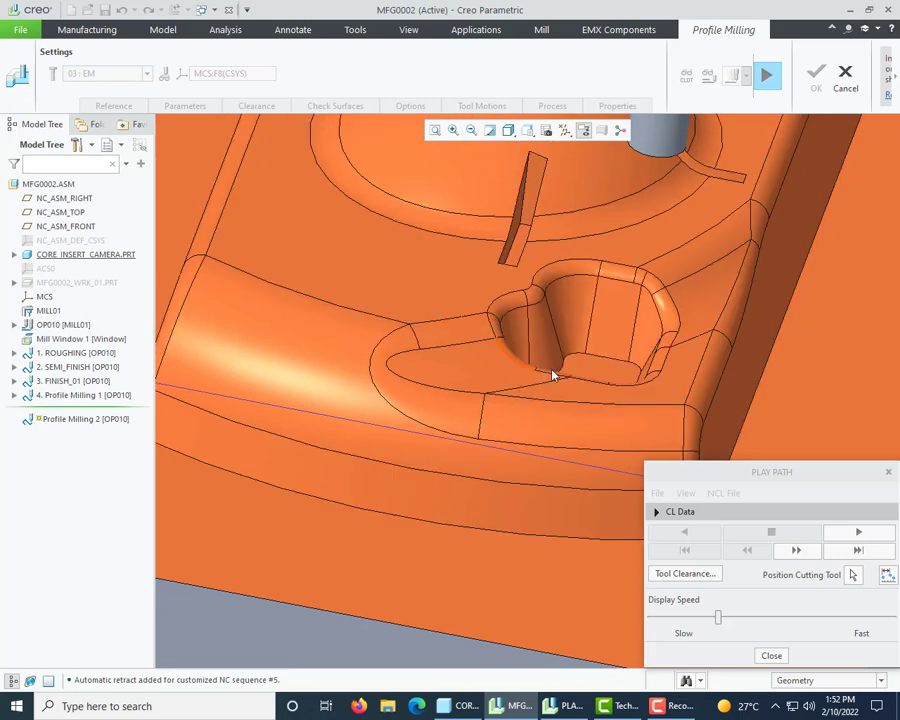
pyautogui.moveTo(657, 356)
pyautogui.mouseDown(button='middle')
pyautogui.moveTo(672, 366)
pyautogui.moveTo(666, 360)
pyautogui.mouseUp(button='middle')
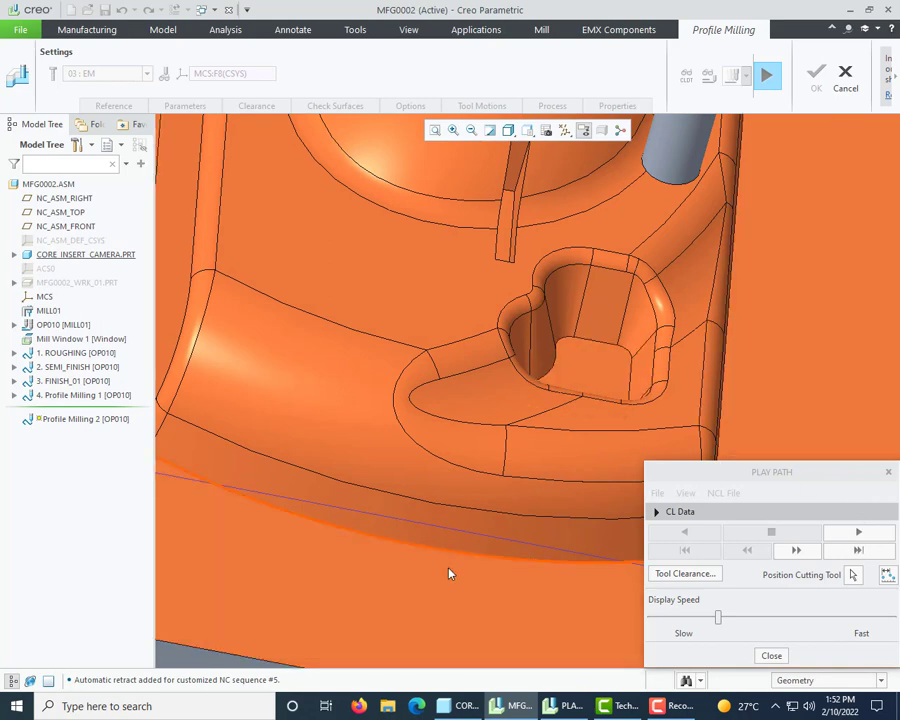
pyautogui.scroll(-5, 450, 573)
pyautogui.click(860, 536)
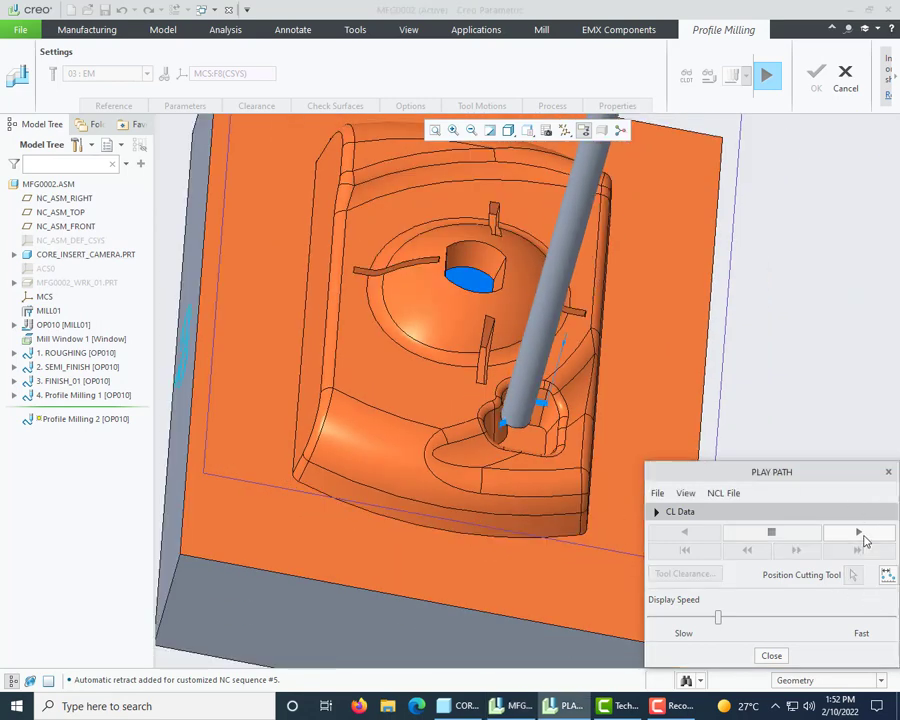
pyautogui.moveTo(550, 497); pyautogui.dragTo(620, 595, button='middle')
pyautogui.scroll(5, 420, 408)
pyautogui.scroll(4, 480, 400)
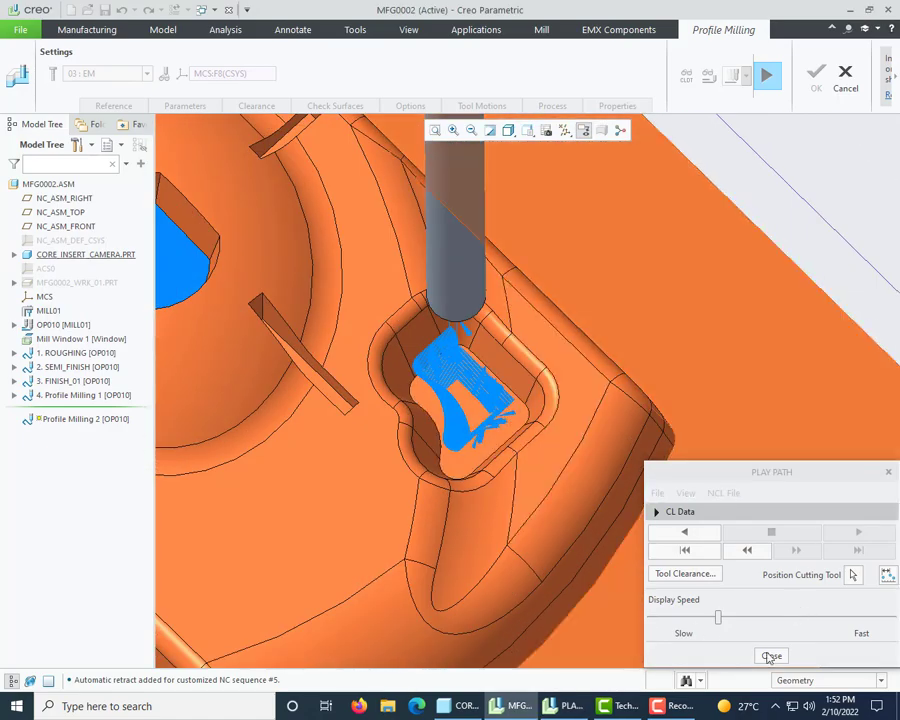
pyautogui.click(771, 655)
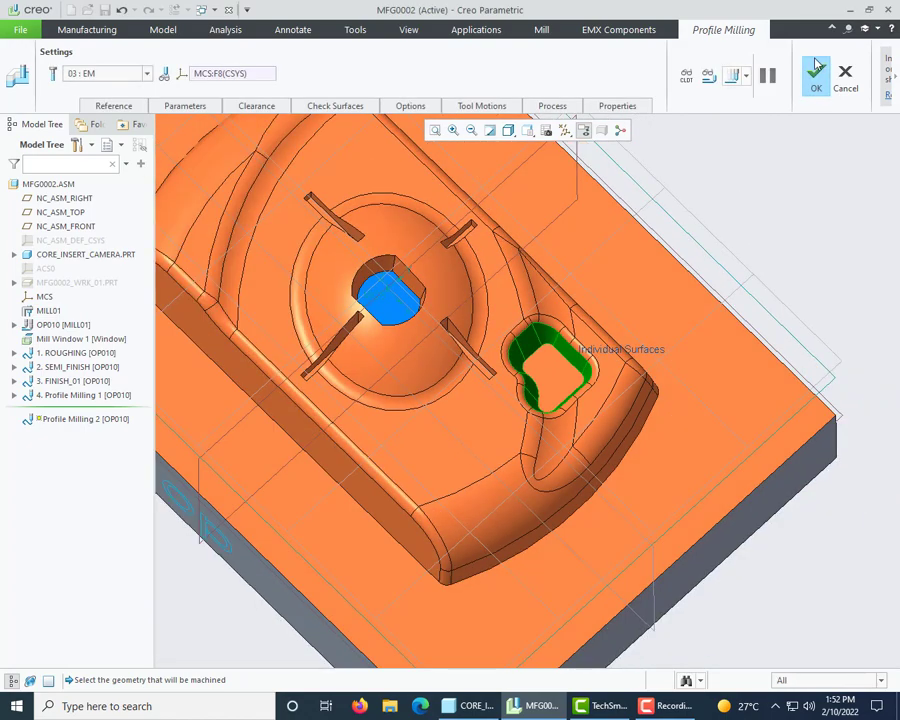
# Accept the profile milling sequence for the small pocket and review the pocket and central hole on the model
pyautogui.click(816, 66)
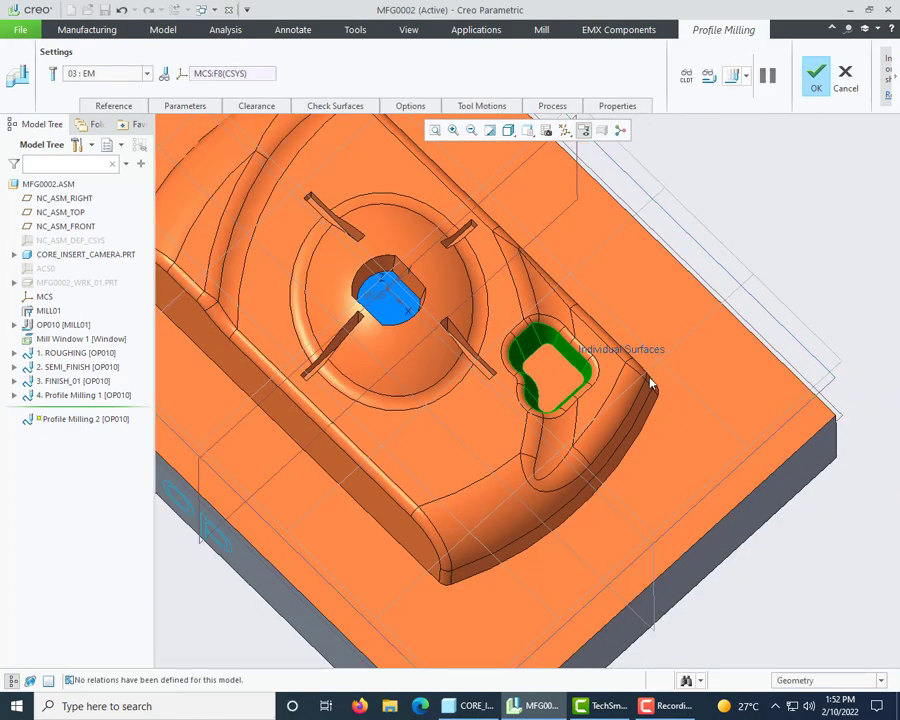
pyautogui.scroll(-3, 540, 333)
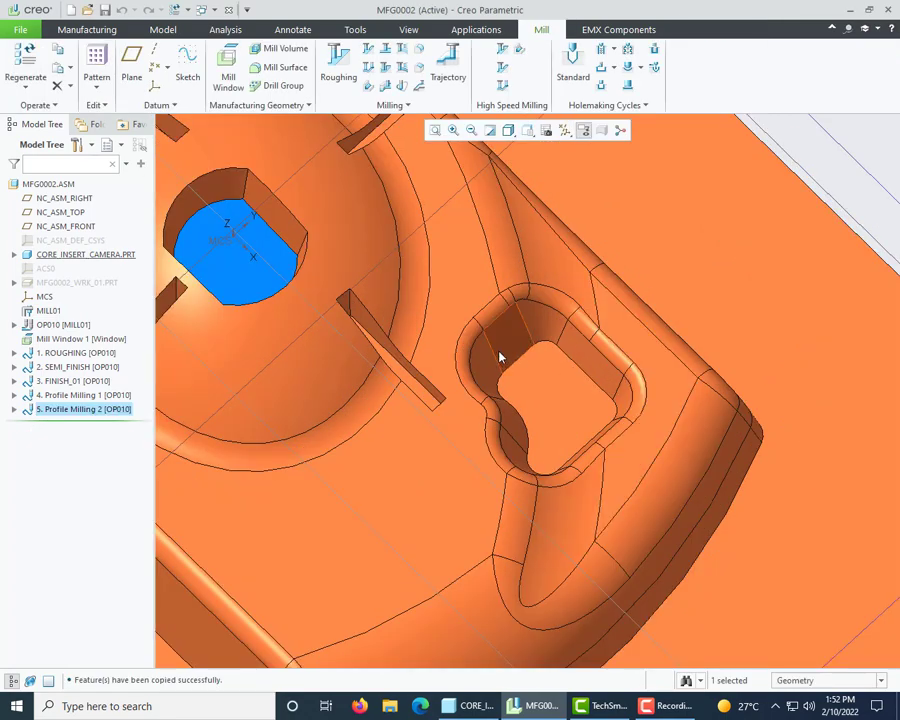
pyautogui.scroll(1, 693, 408)
pyautogui.scroll(3, 297, 311)
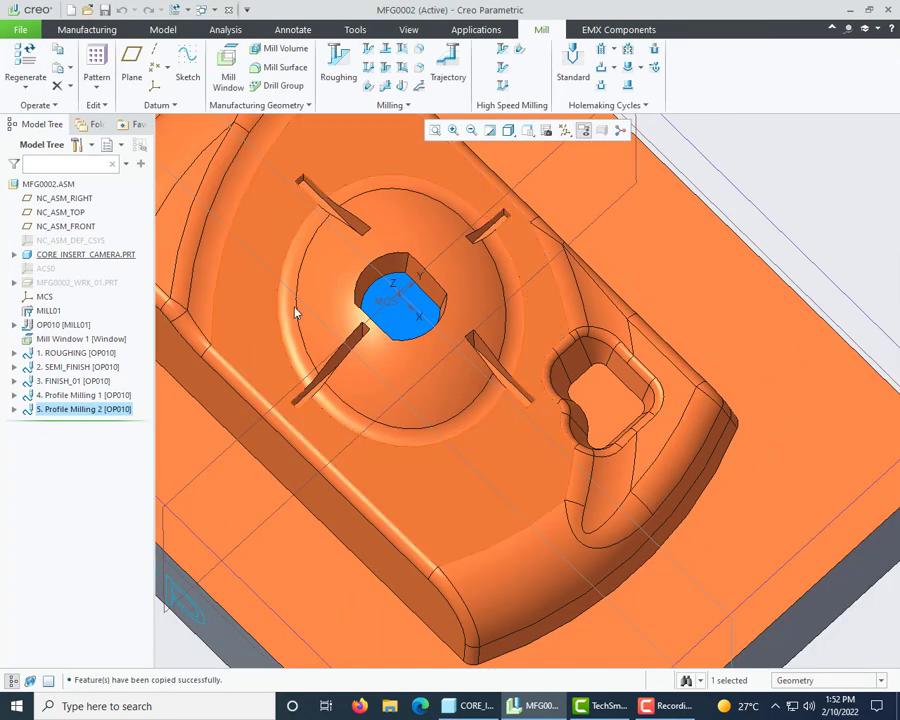
pyautogui.scroll(-5, 297, 311)
pyautogui.scroll(3, 423, 284)
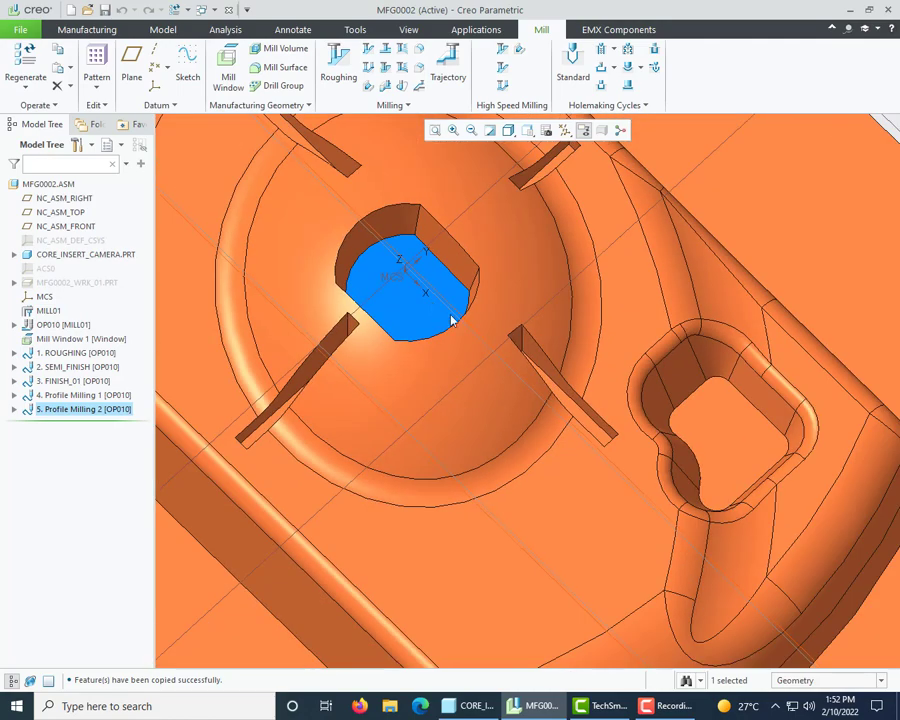
# Examine the central hole, the narrow slots, the small pocket and the flat face around the core from several angles
pyautogui.scroll(3, 335, 378)
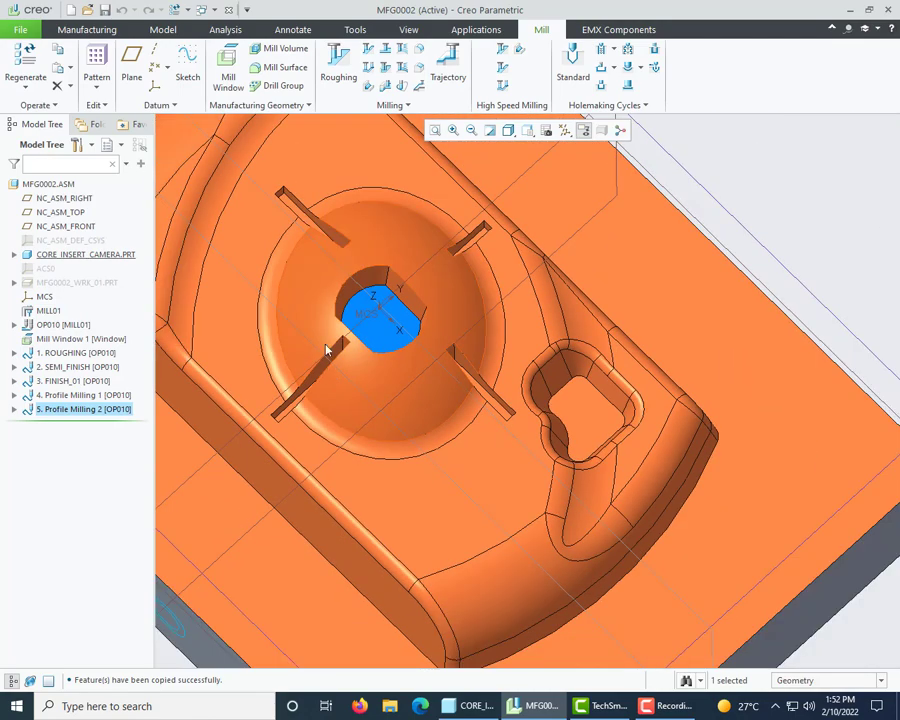
pyautogui.scroll(-1, 485, 262)
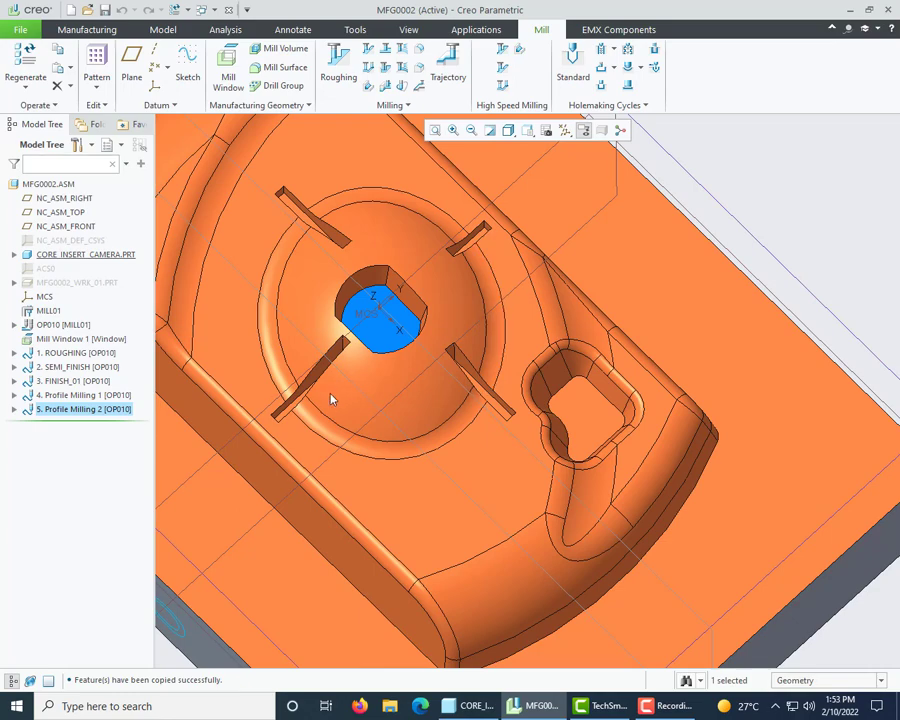
pyautogui.scroll(2, 442, 420)
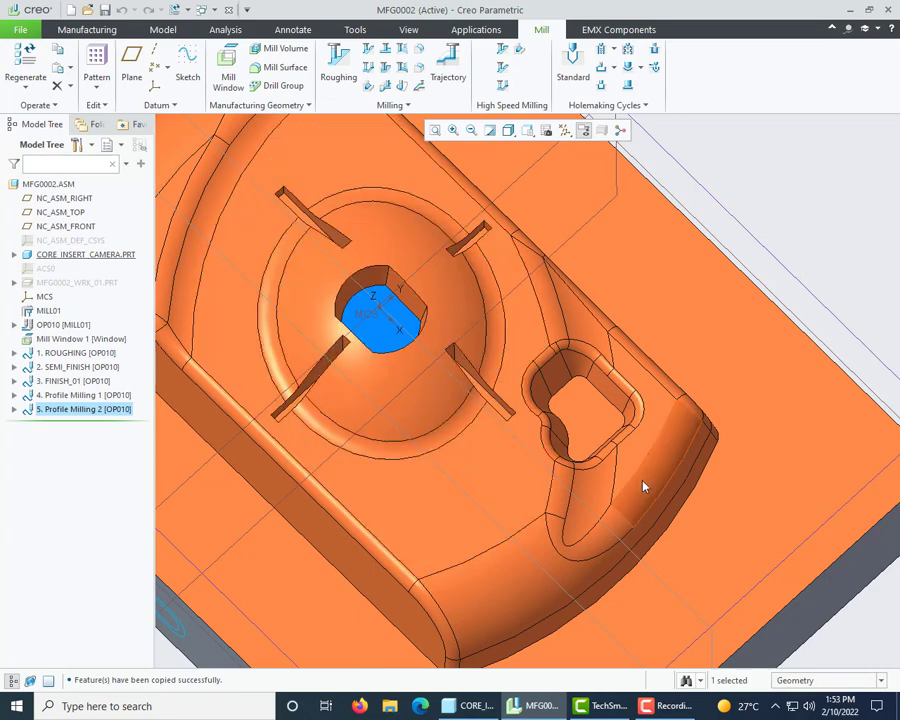
pyautogui.scroll(4, 633, 457)
pyautogui.moveTo(624, 428)
pyautogui.mouseDown(button='middle')
pyautogui.moveTo(662, 474)
pyautogui.moveTo(673, 432)
pyautogui.moveTo(639, 442)
pyautogui.mouseUp(button='middle')
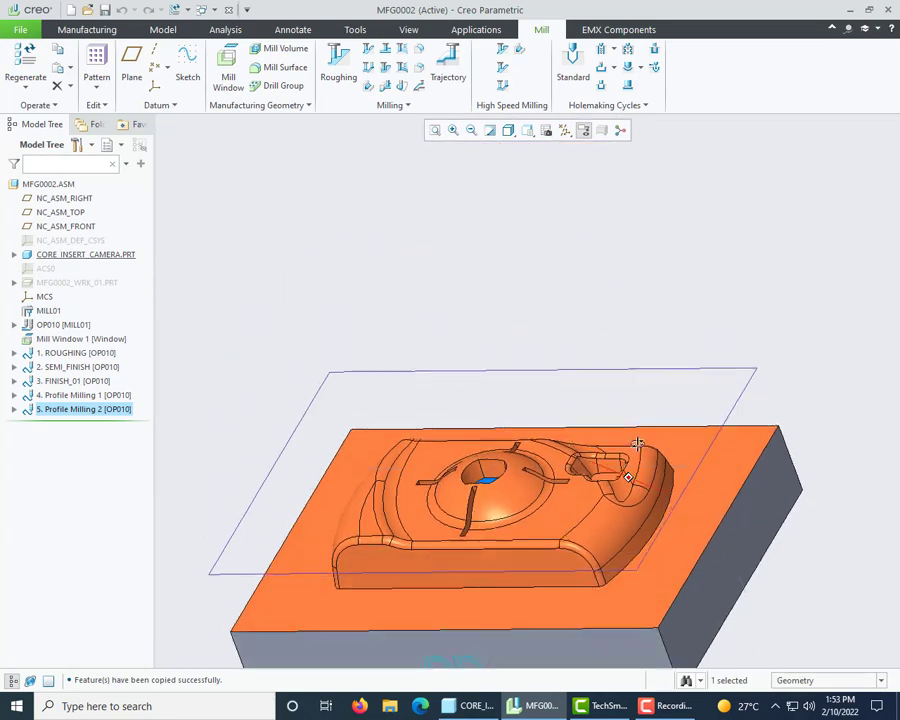
pyautogui.scroll(-4, 490, 476)
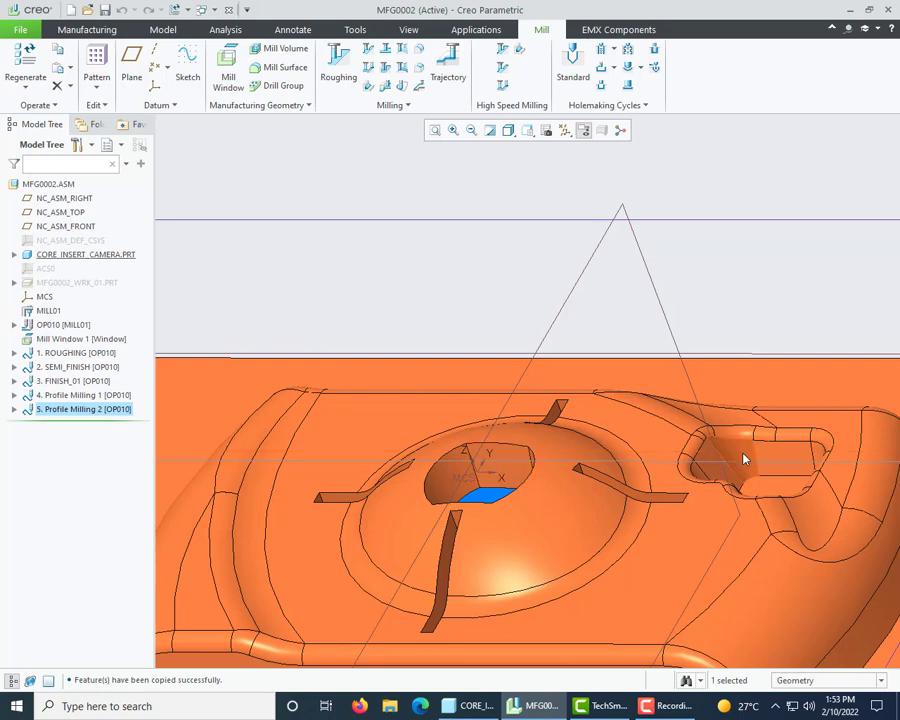
pyautogui.moveTo(743, 459); pyautogui.dragTo(620, 492, button='middle')
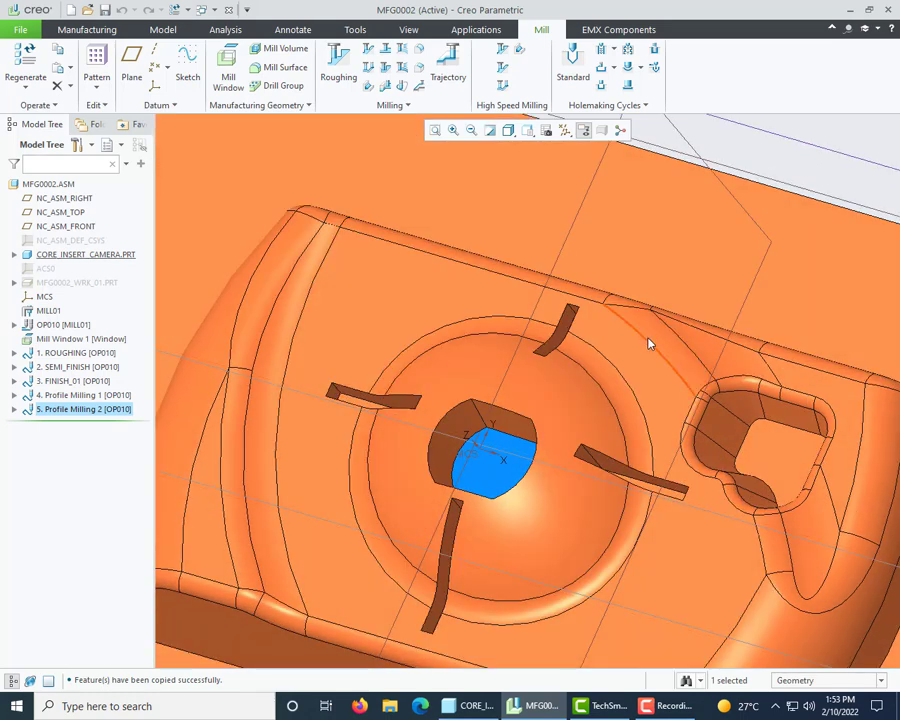
pyautogui.moveTo(542, 396)
pyautogui.mouseDown(button='middle')
pyautogui.moveTo(567, 410)
pyautogui.moveTo(568, 397)
pyautogui.moveTo(565, 410)
pyautogui.mouseUp(button='middle')
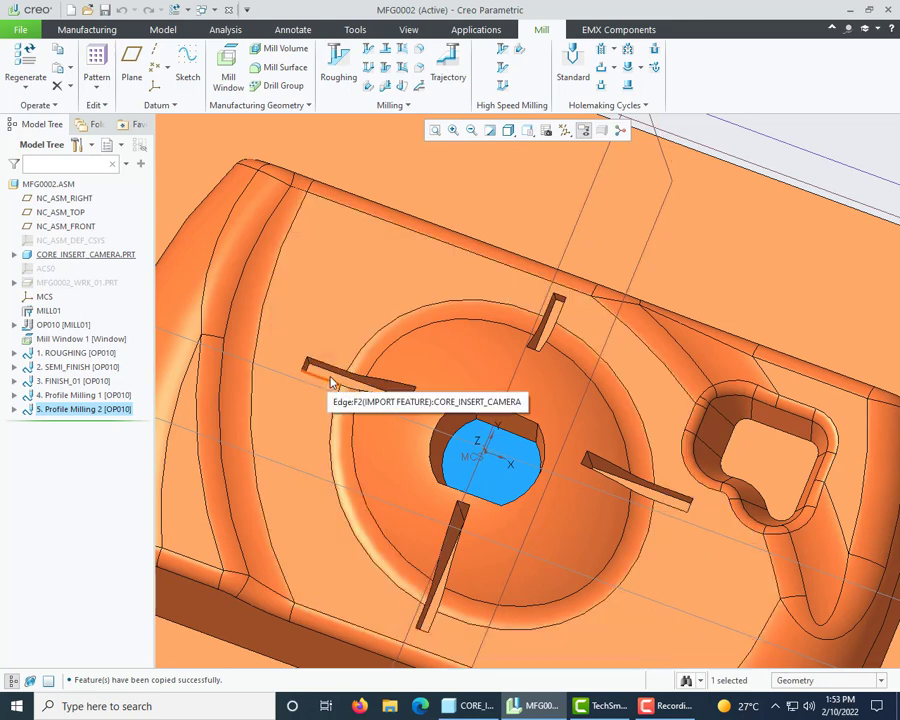
pyautogui.scroll(-5, 333, 383)
pyautogui.moveTo(476, 394); pyautogui.dragTo(589, 434, button='middle')
pyautogui.scroll(-3, 458, 420)
pyautogui.scroll(2, 330, 422)
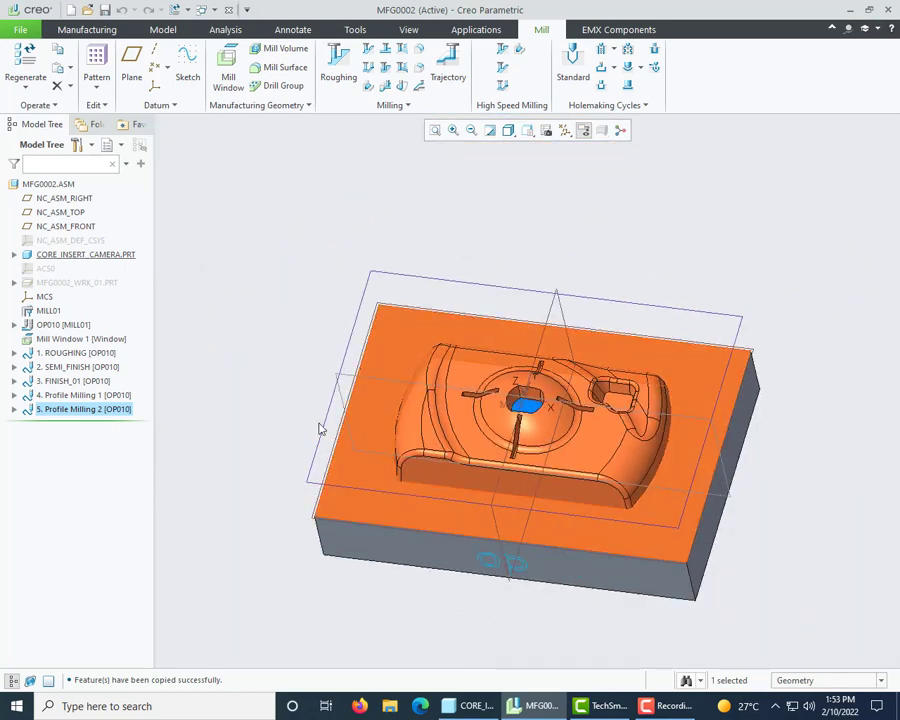
# Start a Surface Milling sequence that also specifies a tool, and assign the 8 mm end mill 8EM
pyautogui.click(397, 106)
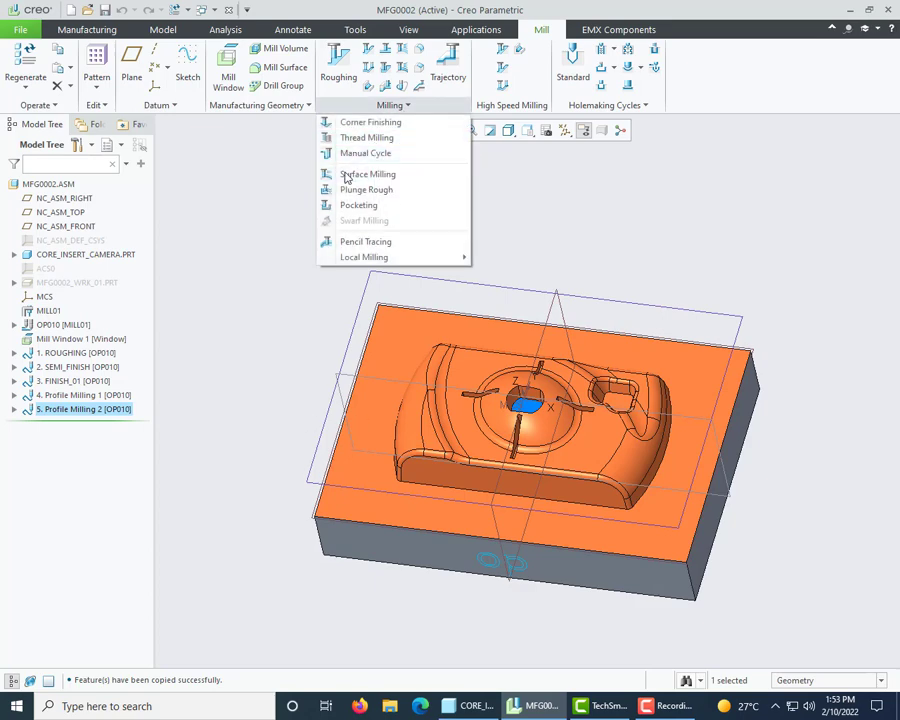
pyautogui.click(348, 176)
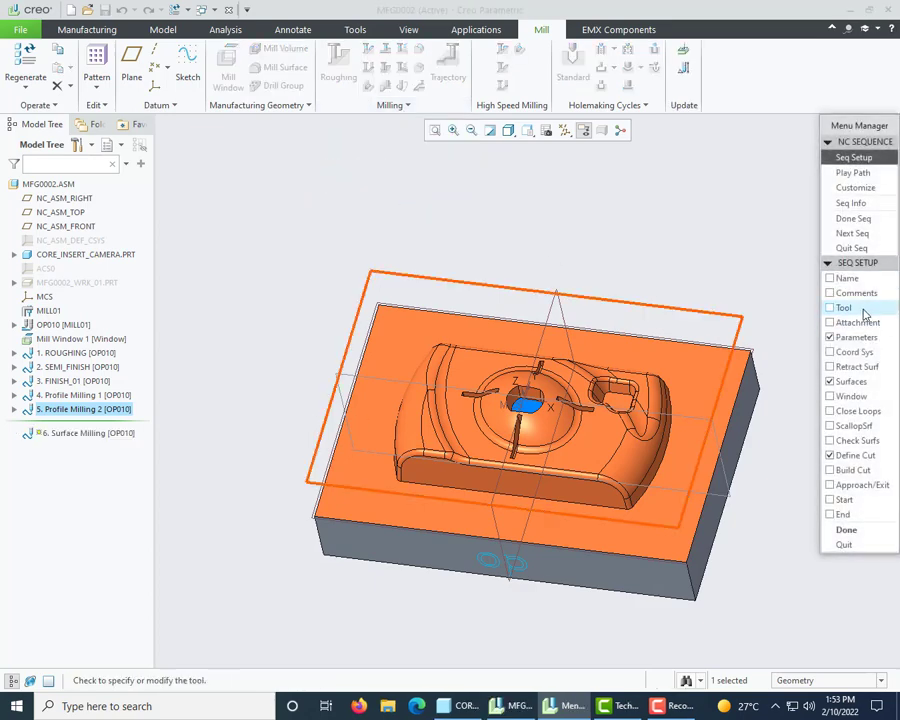
pyautogui.click(865, 310)
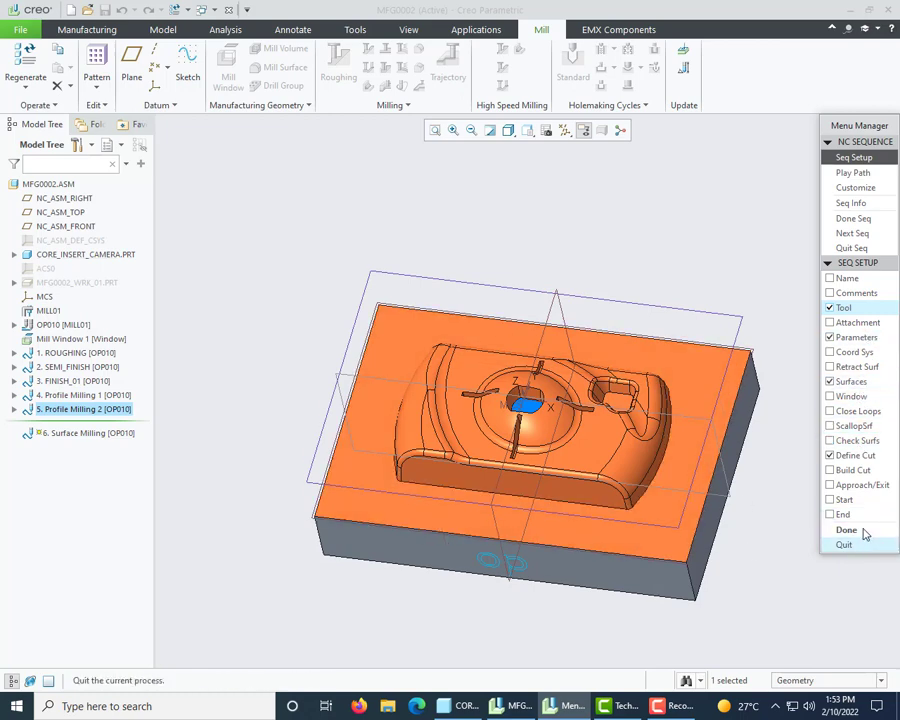
pyautogui.click(848, 530)
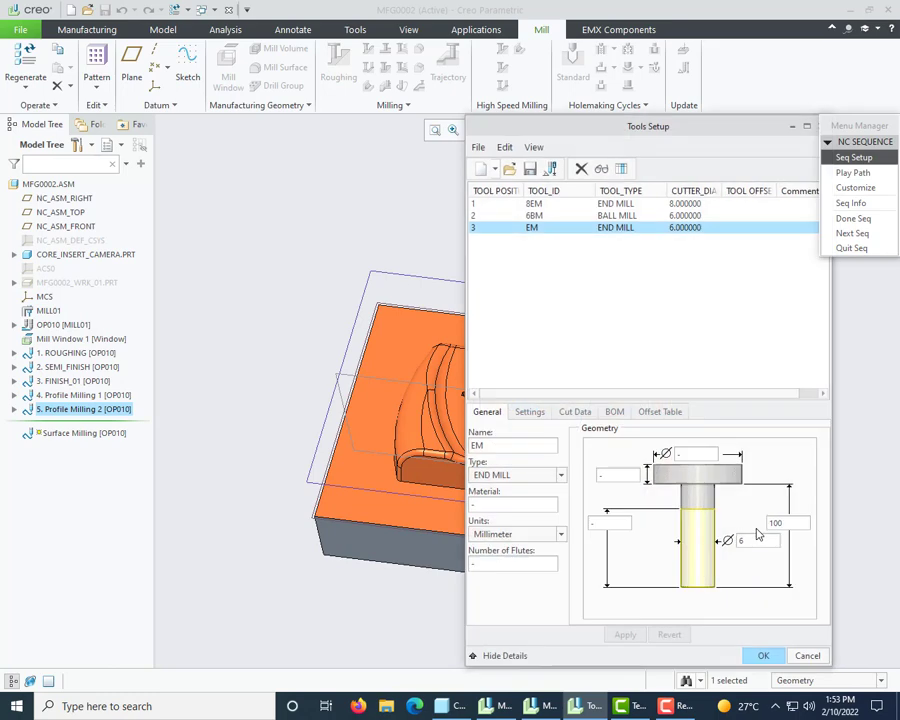
pyautogui.click(537, 204)
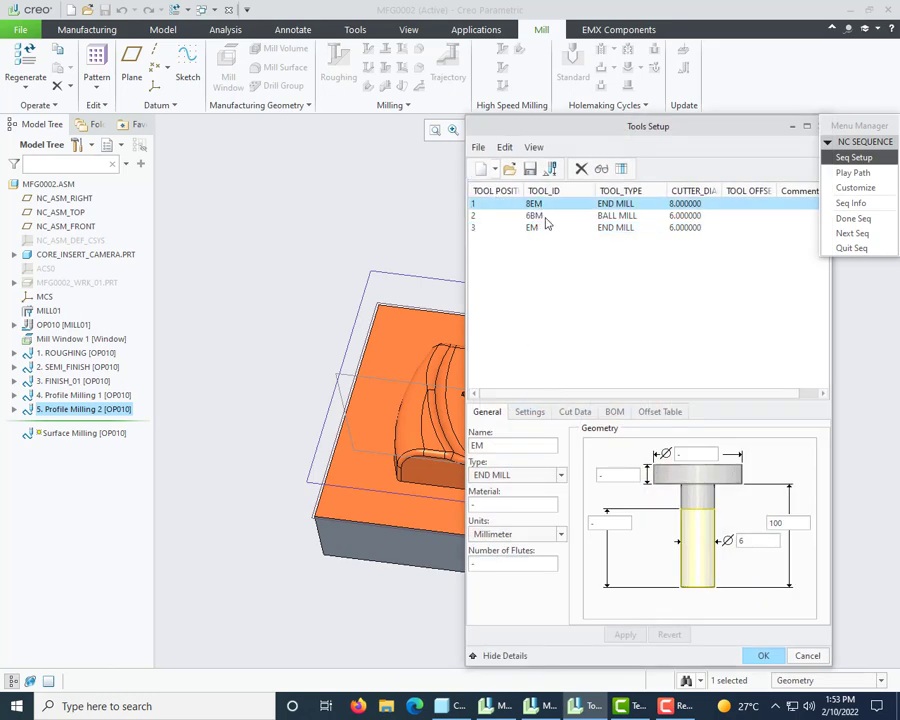
pyautogui.click(763, 656)
# Set the surface milling cut feed to 1000, the free feed to 2000 and the step-over to 3.5
pyautogui.scroll(3, 668, 468)
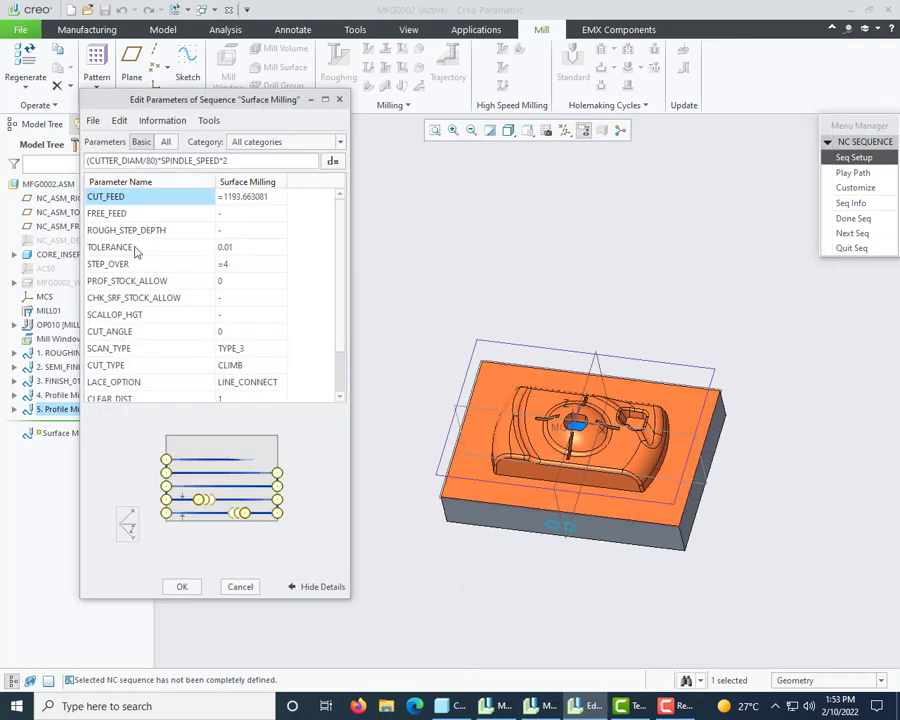
pyautogui.click(253, 198)
pyautogui.write('1')
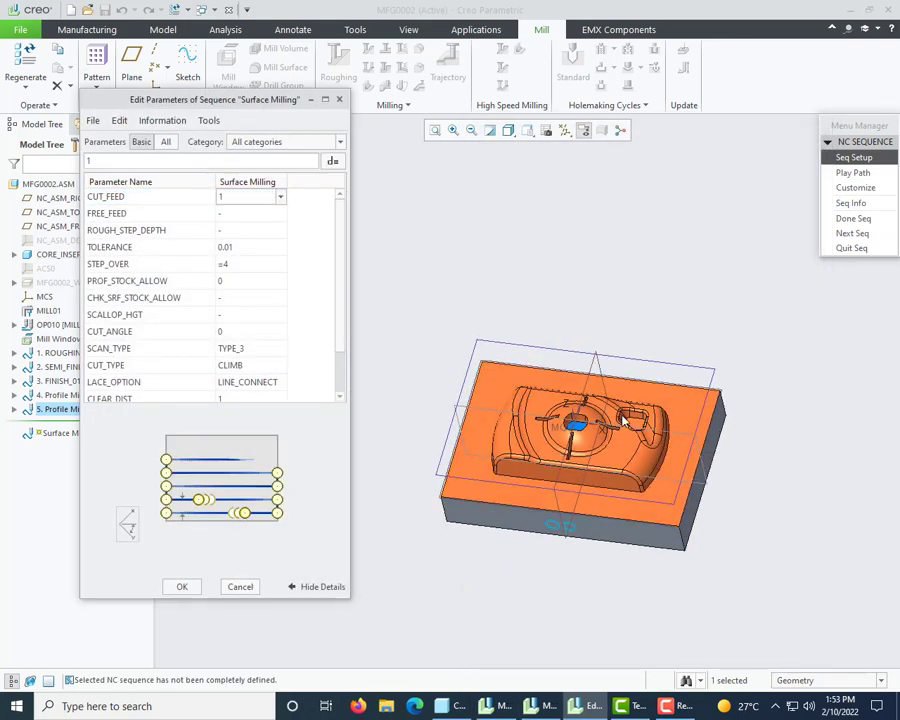
pyautogui.write('000')
pyautogui.press('Return')
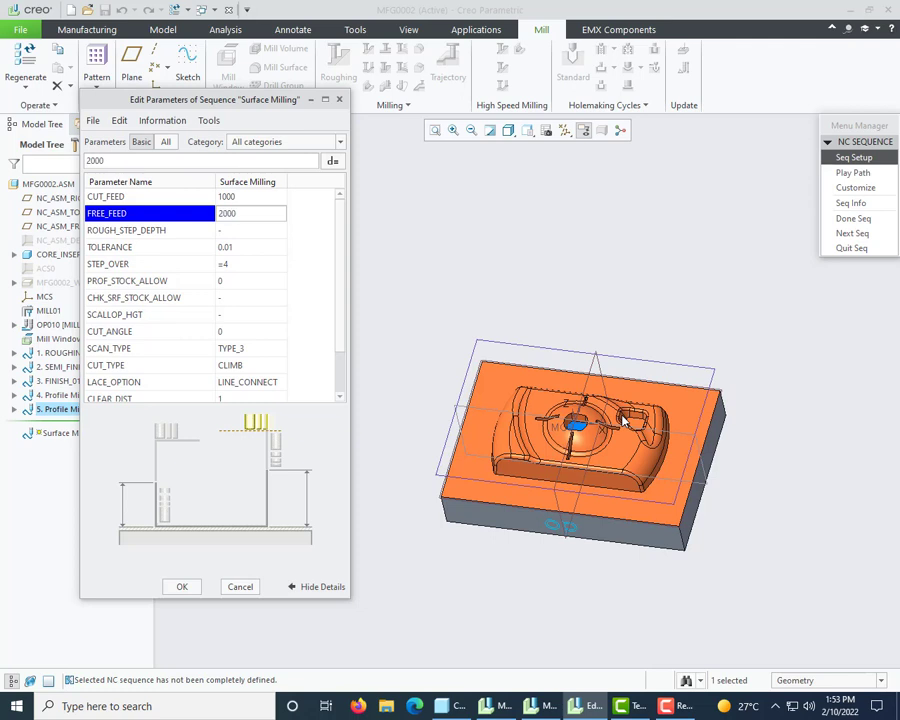
pyautogui.press('Return')
pyautogui.press('Return')
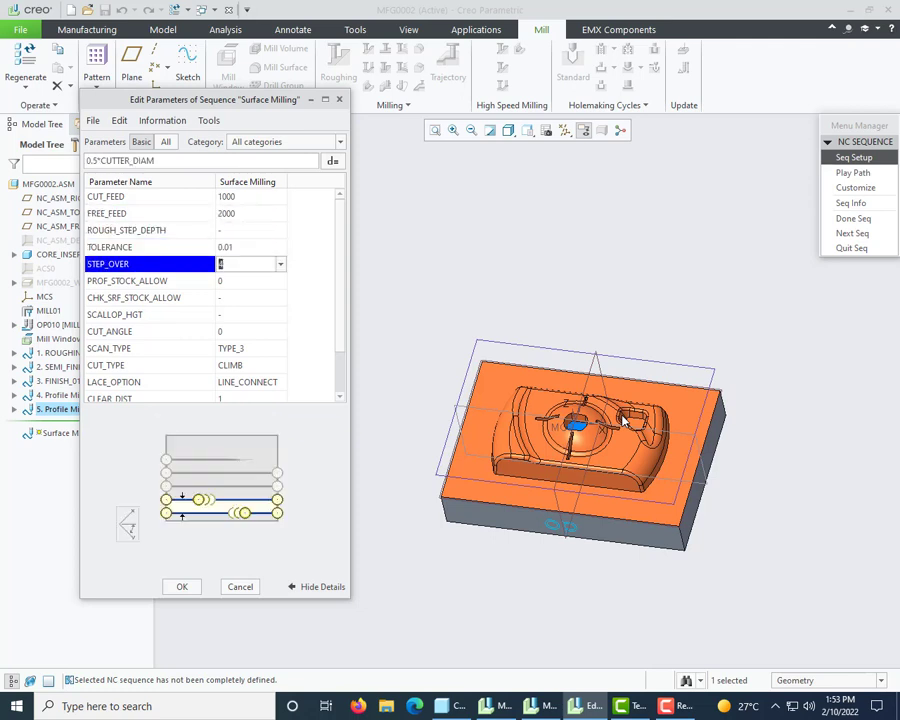
pyautogui.write('3.5')
pyautogui.press('Return')
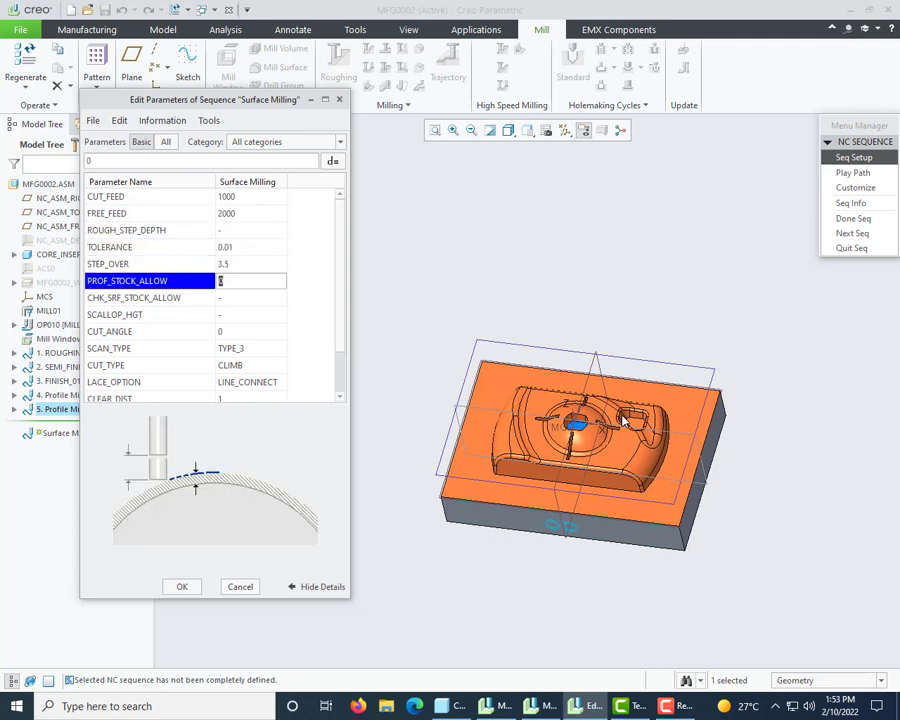
# Set the clearance distance to 10 and the spindle speed to 1800, and accept the surface milling parameters
pyautogui.press('Return')
pyautogui.press('Return')
pyautogui.press('Return')
pyautogui.press('Return')
pyautogui.press('Return')
pyautogui.press('Return')
pyautogui.press('Return')
pyautogui.press('Return')
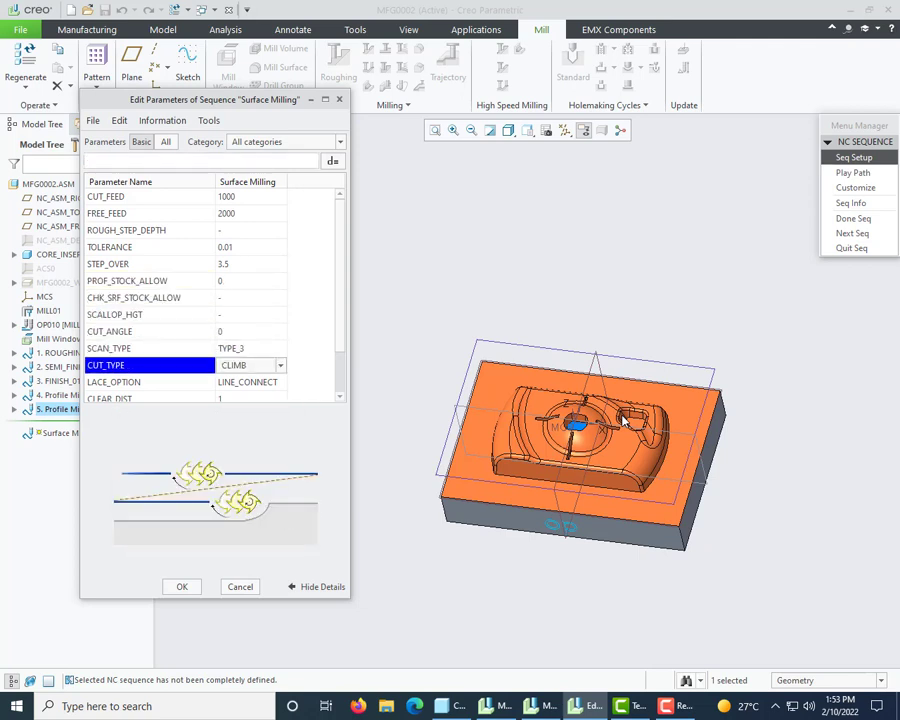
pyautogui.press('Up')
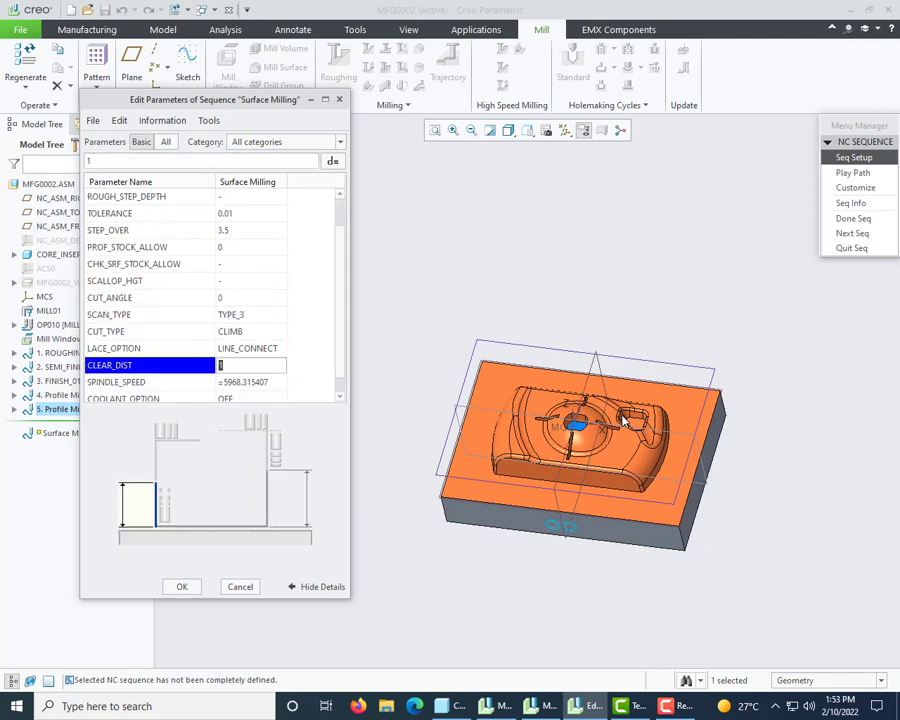
pyautogui.write('0')
pyautogui.press('Return')
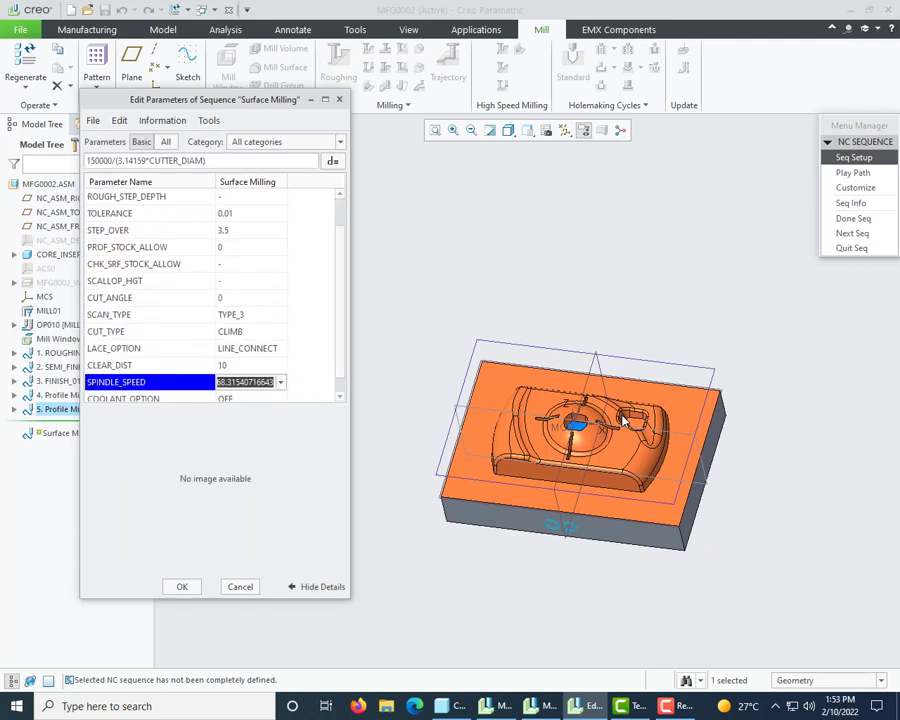
pyautogui.write('4')
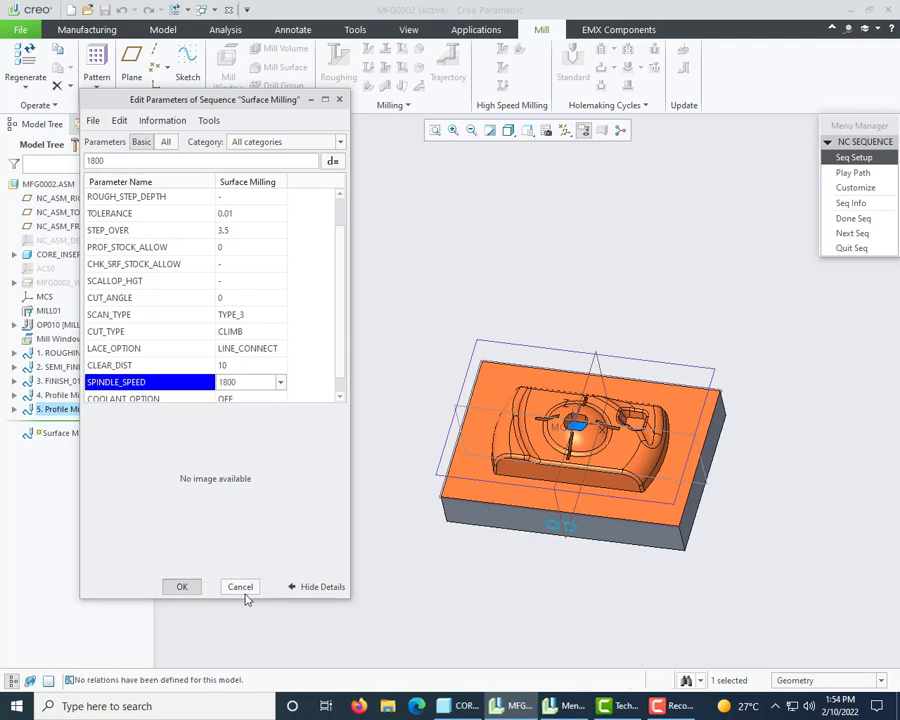
pyautogui.click(182, 587)
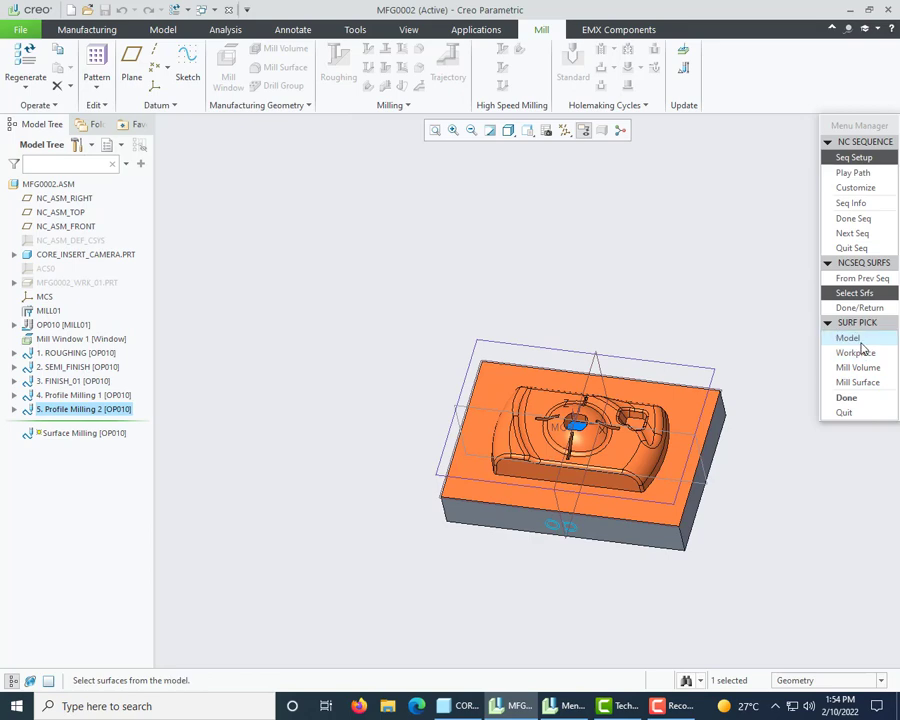
# Select the model's flat face surrounding the core as the surface to machine, and accept the cut definition from surface isolines
pyautogui.scroll(5, 585, 455)
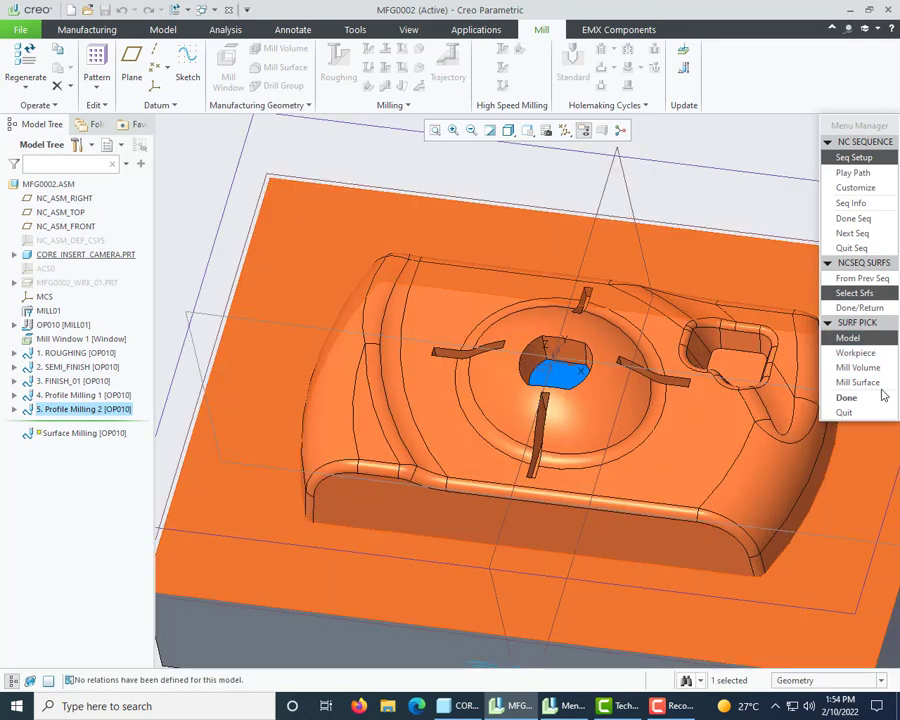
pyautogui.click(868, 338)
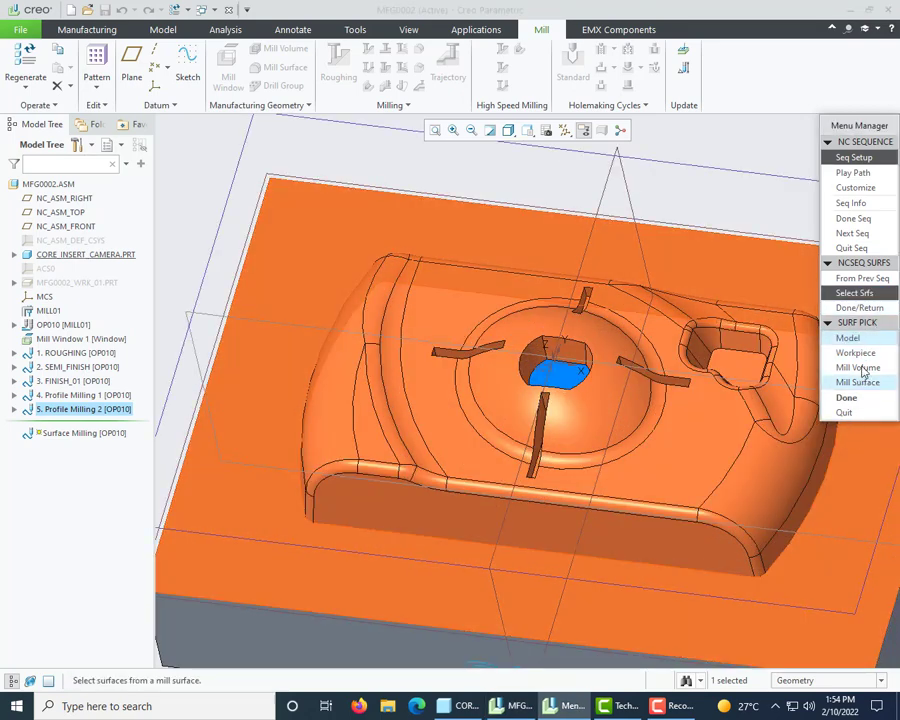
pyautogui.scroll(2, 520, 349)
pyautogui.click(849, 397)
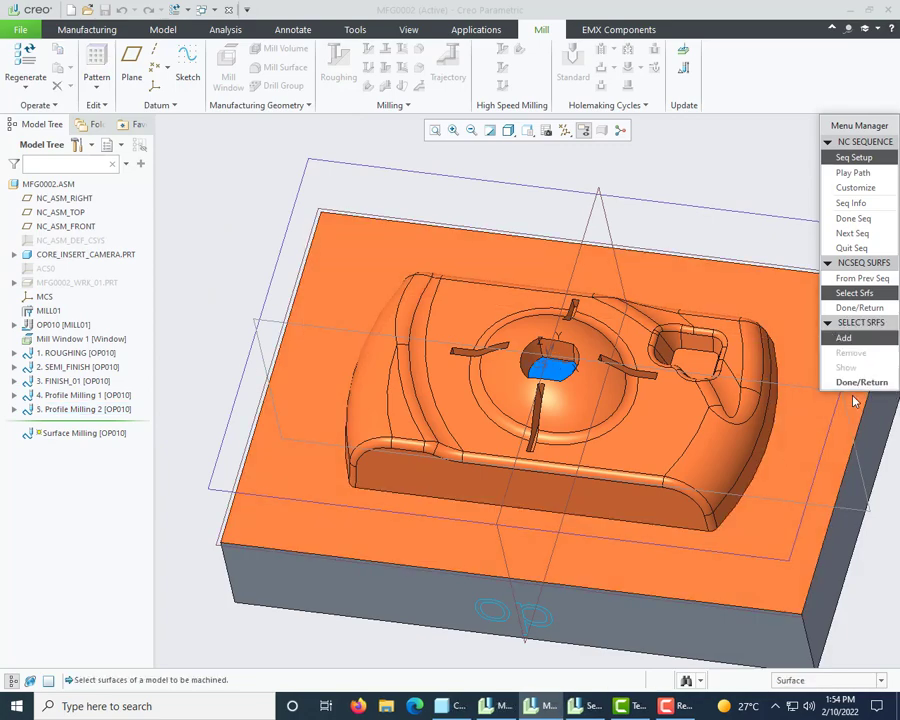
pyautogui.click(726, 585)
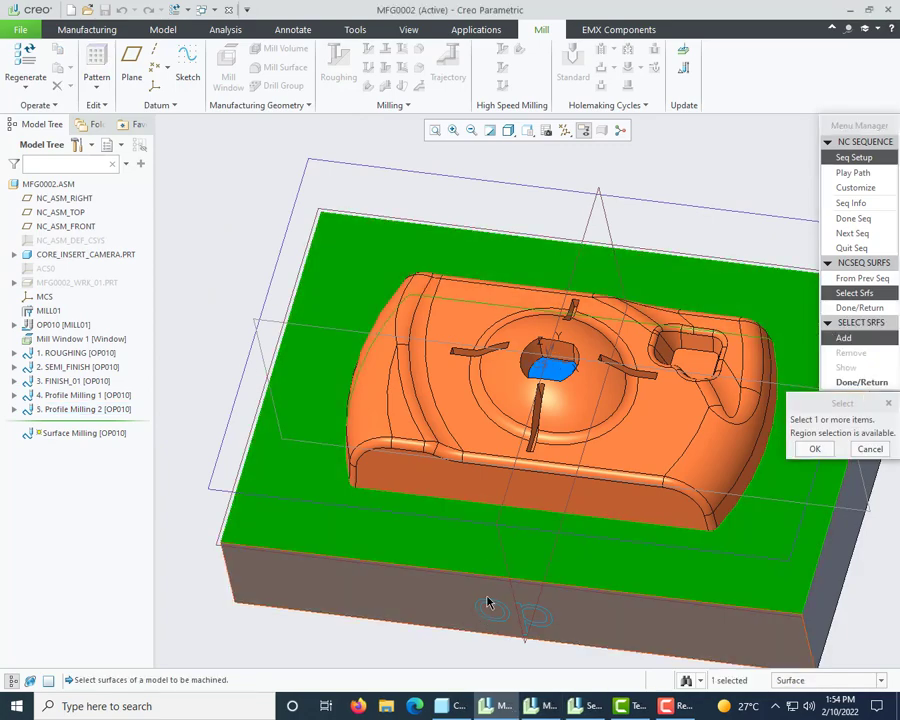
pyautogui.moveTo(492, 460)
pyautogui.mouseDown(button='middle')
pyautogui.moveTo(490, 452)
pyautogui.moveTo(505, 450)
pyautogui.mouseUp(button='middle')
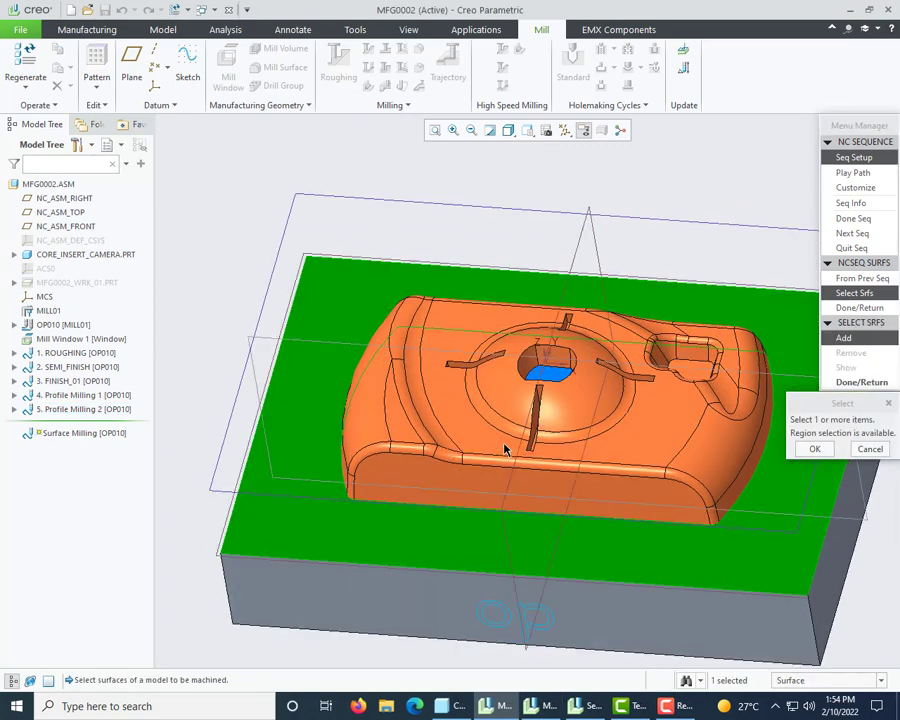
pyautogui.click(815, 450)
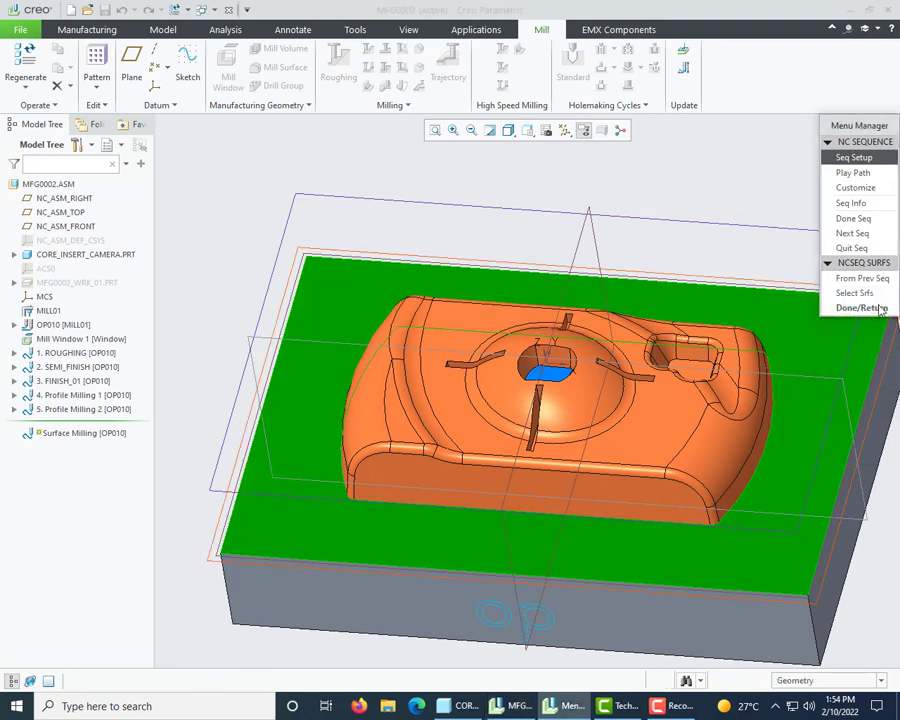
pyautogui.click(866, 383)
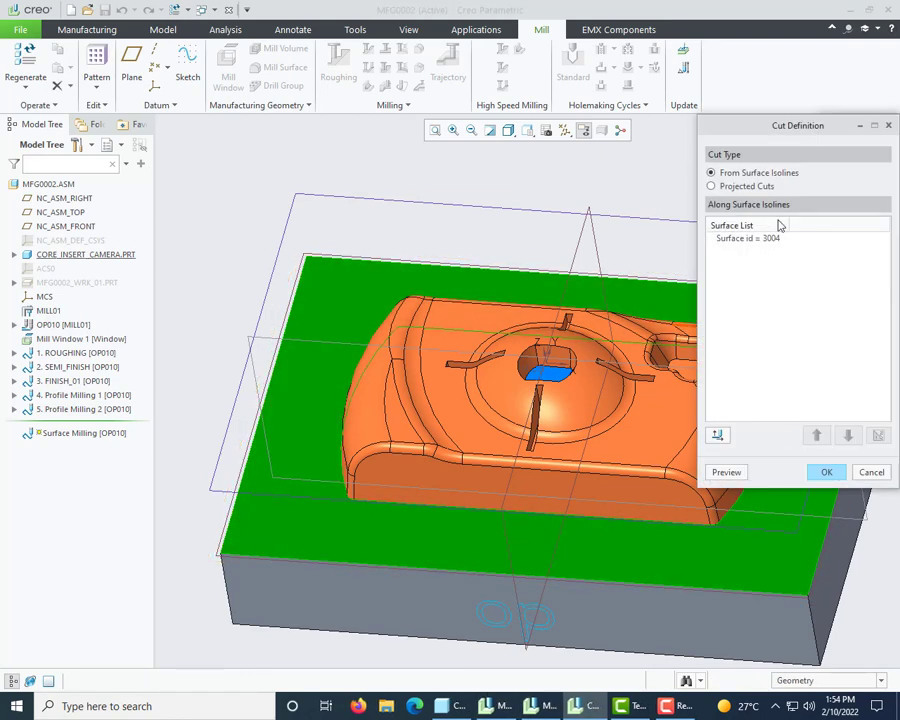
pyautogui.click(824, 474)
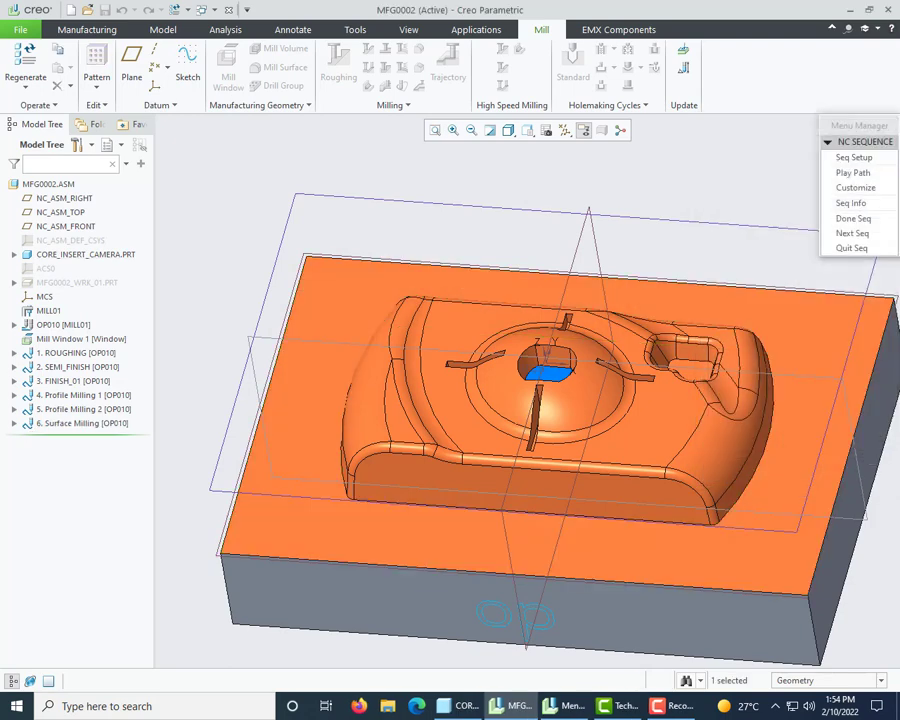
# Play the surface milling tool path on screen at a slow display speed and examine how it covers the flat face
pyautogui.click(853, 172)
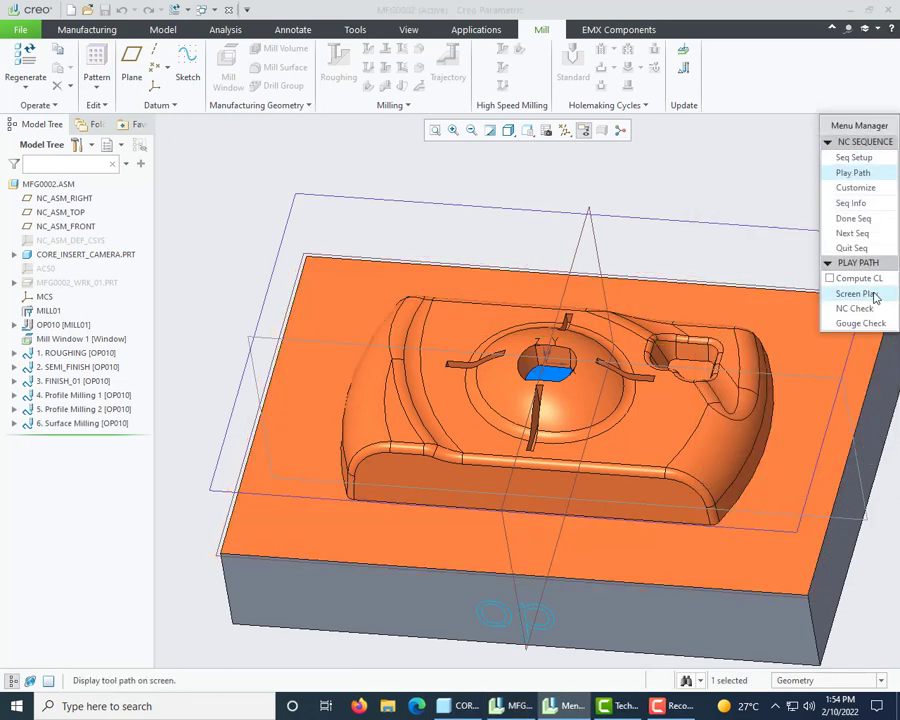
pyautogui.click(855, 293)
pyautogui.scroll(3, 268, 427)
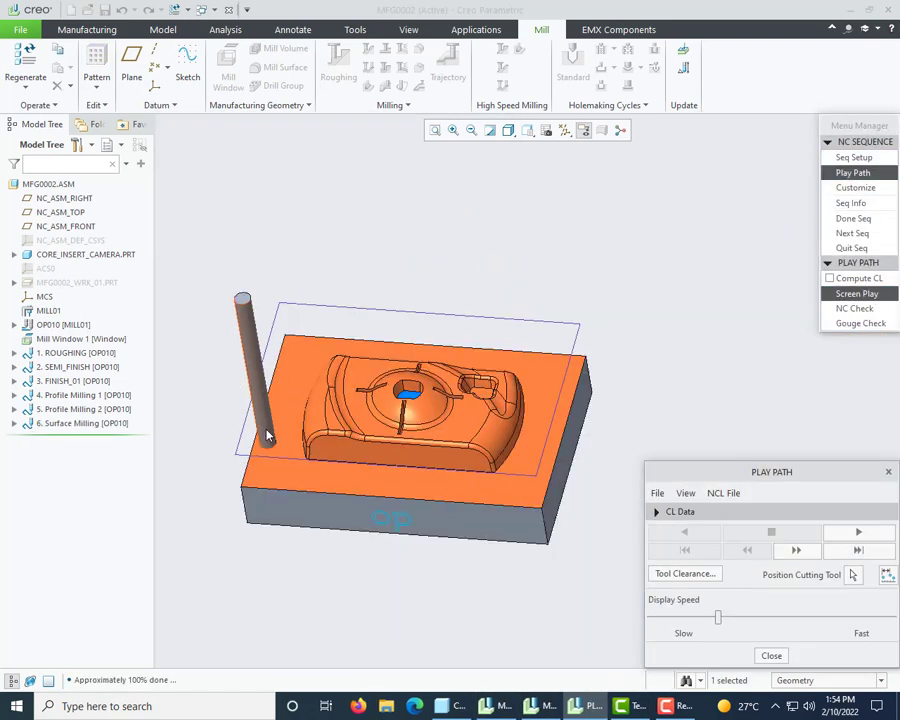
pyautogui.moveTo(267, 432); pyautogui.dragTo(260, 428, button='middle')
pyautogui.moveTo(718, 617); pyautogui.dragTo(651, 617)
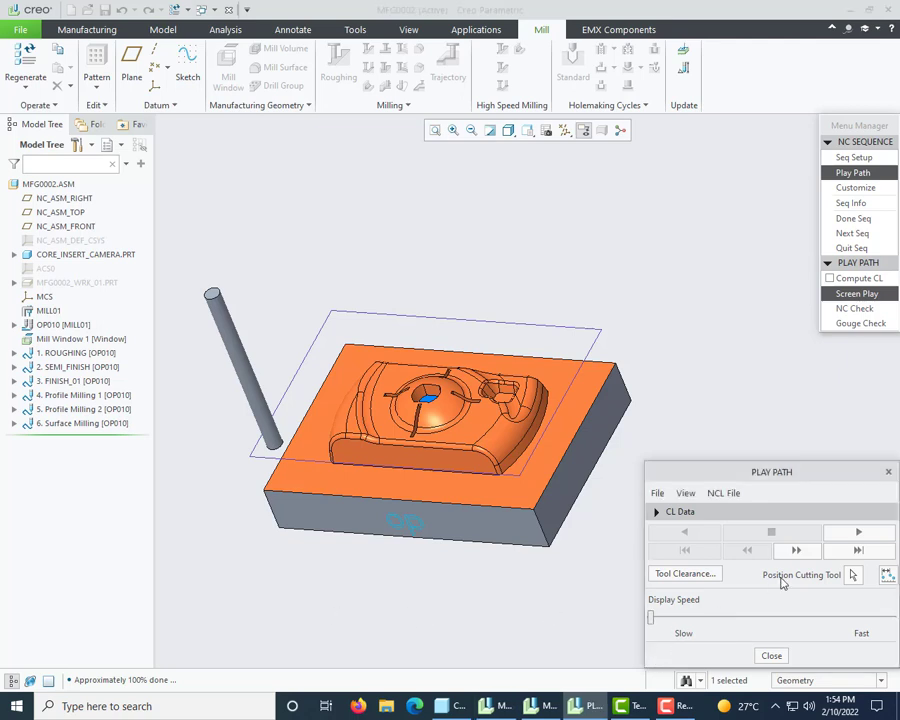
pyautogui.click(845, 537)
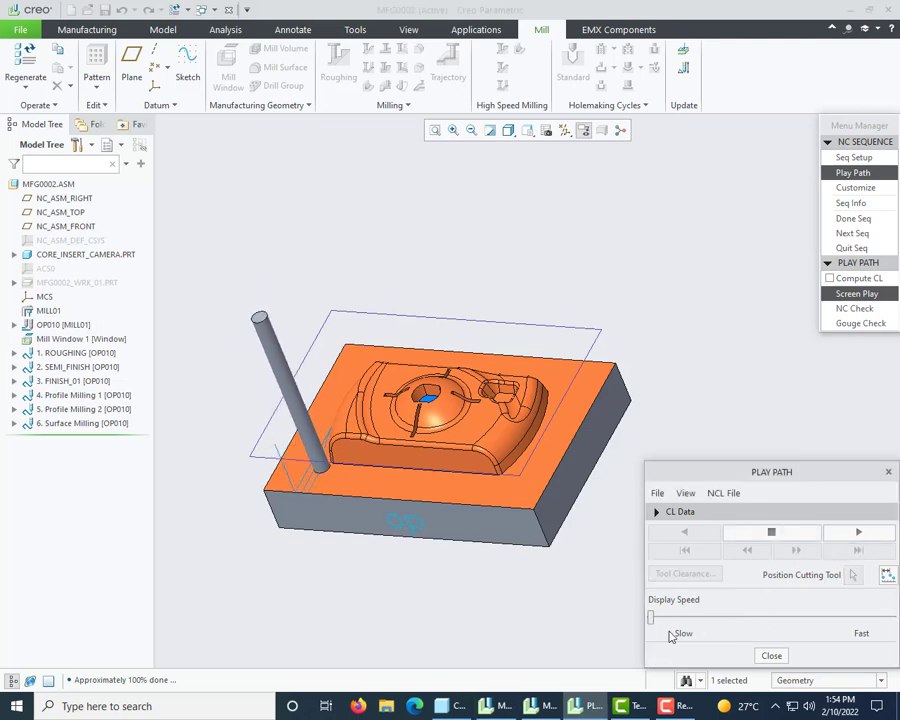
pyautogui.moveTo(651, 619); pyautogui.dragTo(692, 620)
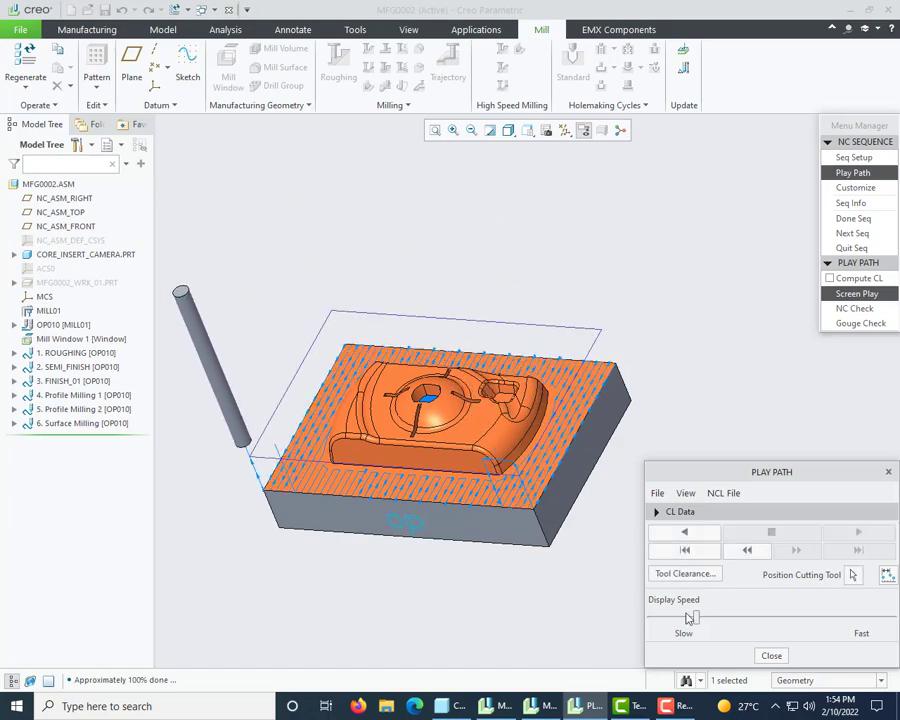
pyautogui.moveTo(355, 484)
pyautogui.mouseDown(button='middle')
pyautogui.moveTo(353, 472)
pyautogui.moveTo(466, 474)
pyautogui.moveTo(354, 470)
pyautogui.mouseUp(button='middle')
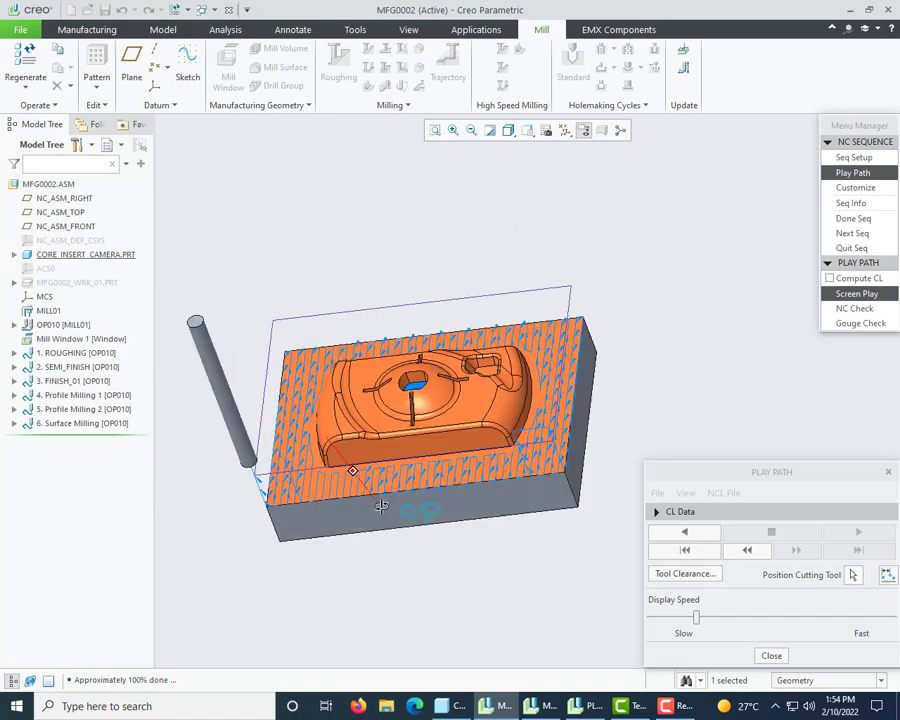
# Finish the surface milling sequence and return the model to its default orientation
pyautogui.click(840, 219)
pyautogui.scroll(5, 362, 396)
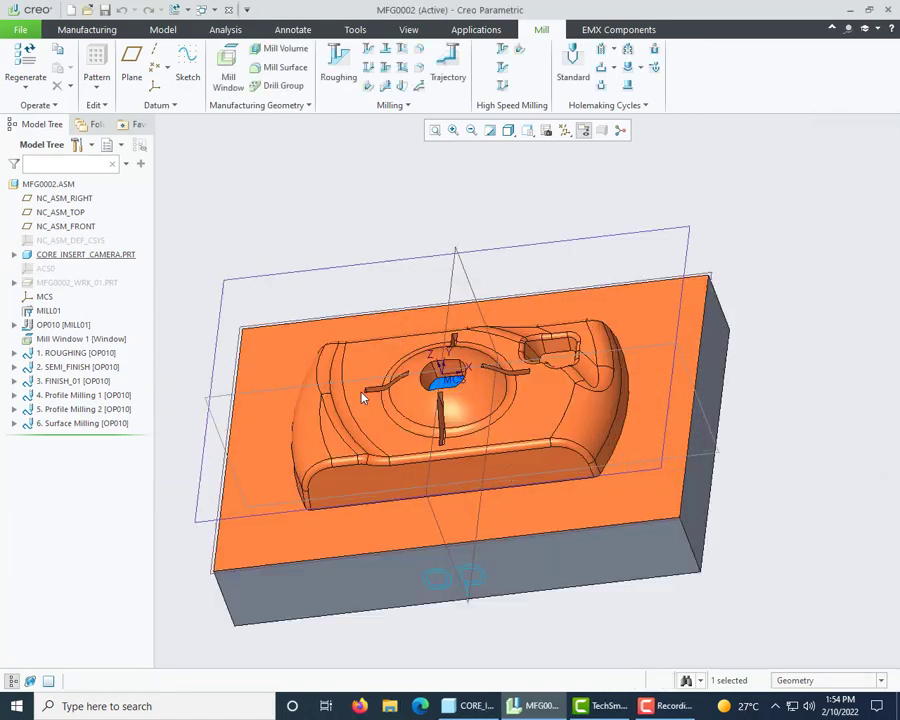
pyautogui.hotkey('ctrl', 'd')
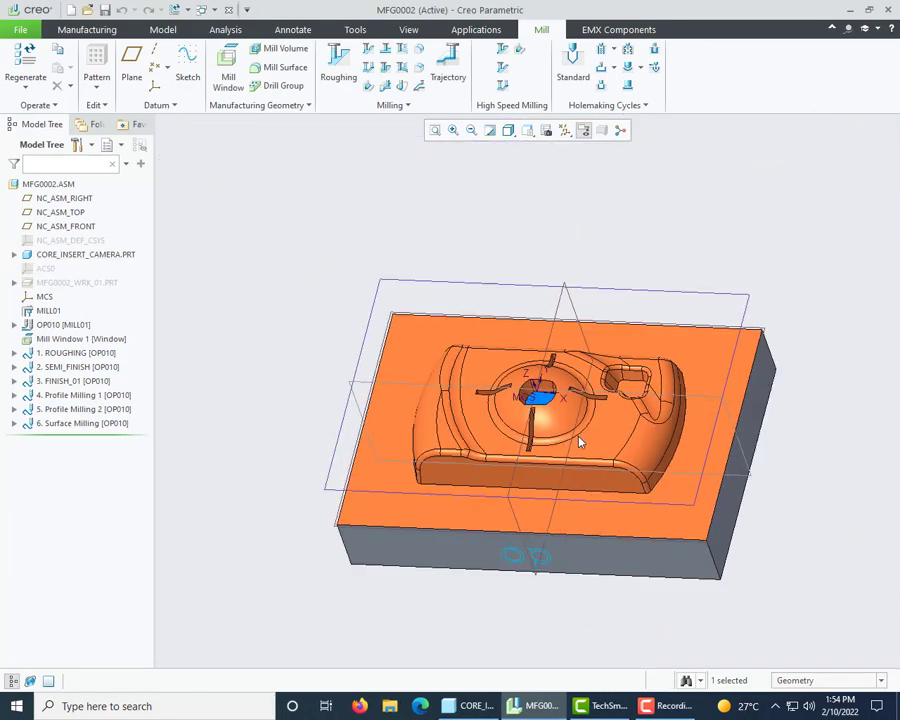
pyautogui.moveTo(581, 466); pyautogui.dragTo(586, 444, button='middle')
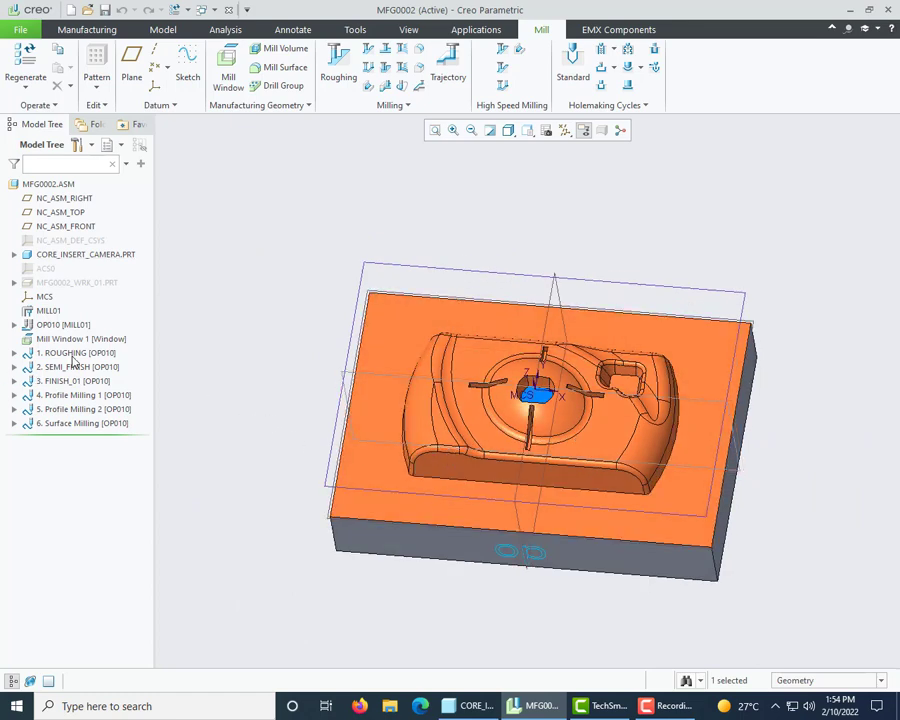
pyautogui.moveTo(307, 404); pyautogui.dragTo(518, 403, button='middle')
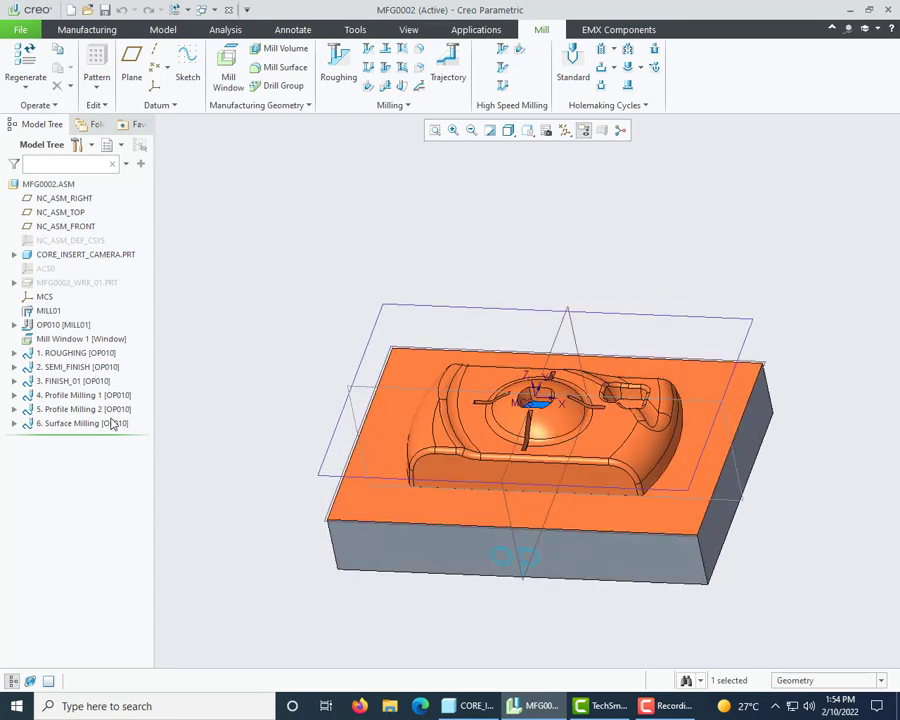
# Show the workpiece MFG0002_WRK_01.PRT and start a material removal simulation for all six sequences, from ROUGHING through Surface Milling
pyautogui.click(81, 355)
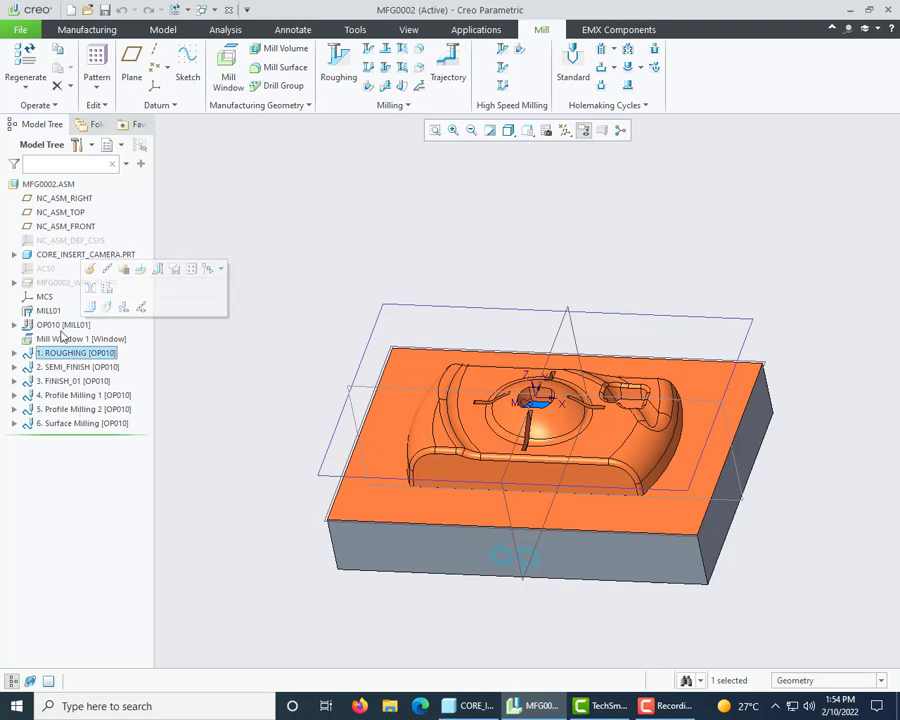
pyautogui.click(263, 297)
pyautogui.rightClick(80, 283)
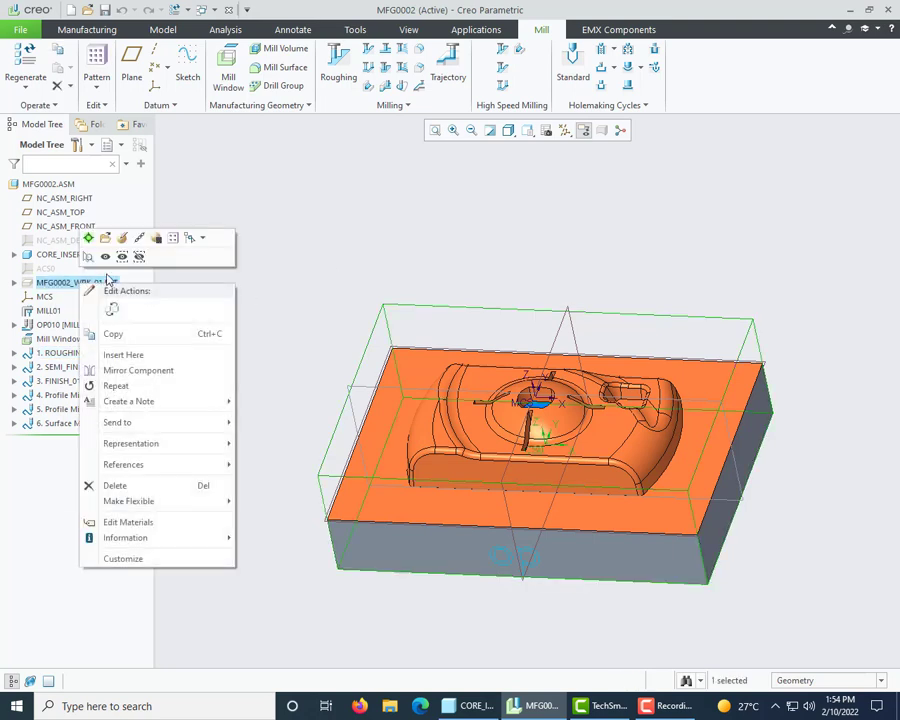
pyautogui.click(105, 256)
pyautogui.click(66, 355)
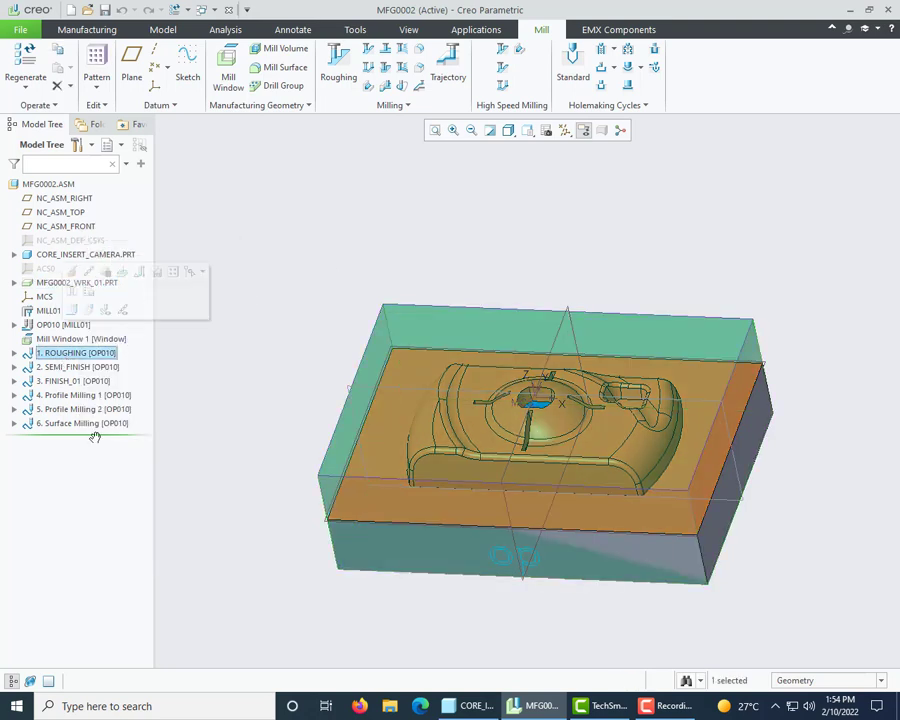
pyautogui.keyDown('shift'); pyautogui.click(89, 422); pyautogui.keyUp('shift')
pyautogui.rightClick(91, 421)
pyautogui.click(124, 394)
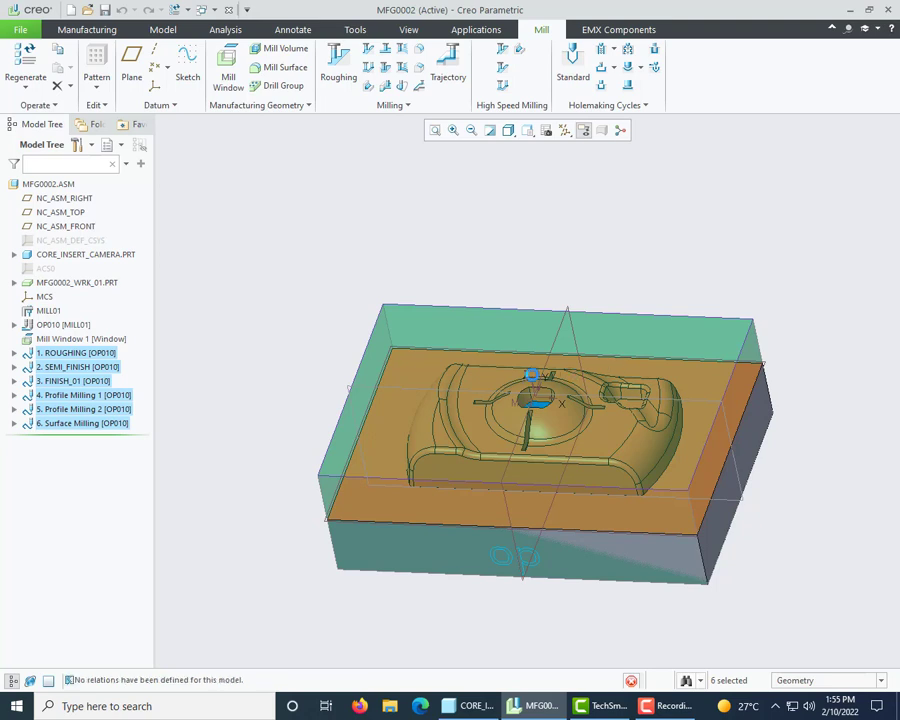
pyautogui.click(665, 708)
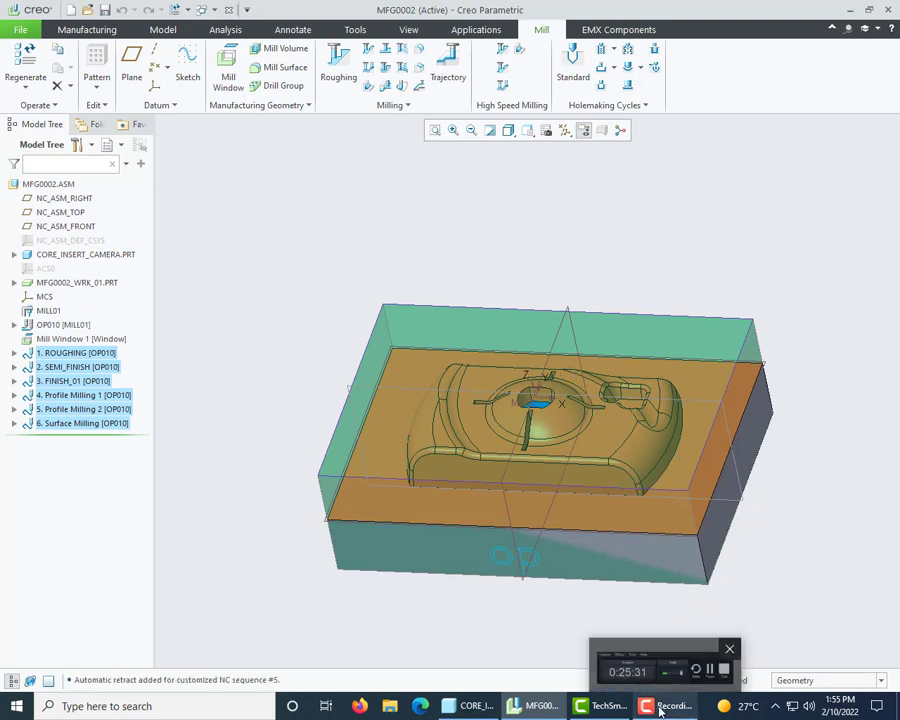
pyautogui.click(835, 645)
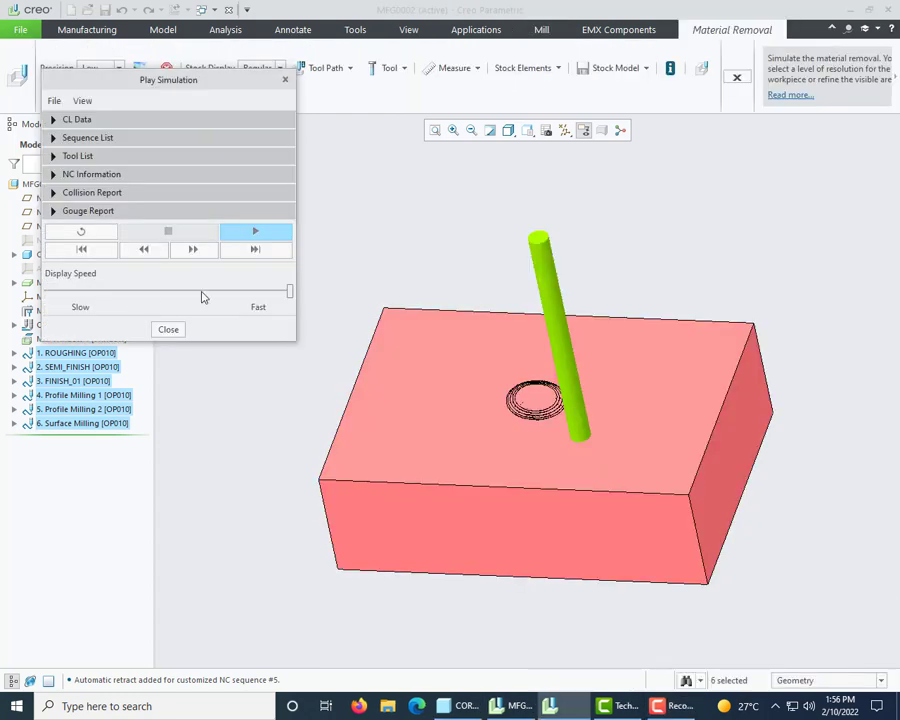
# Play the material removal simulation of the six milling sequences
pyautogui.click(266, 234)
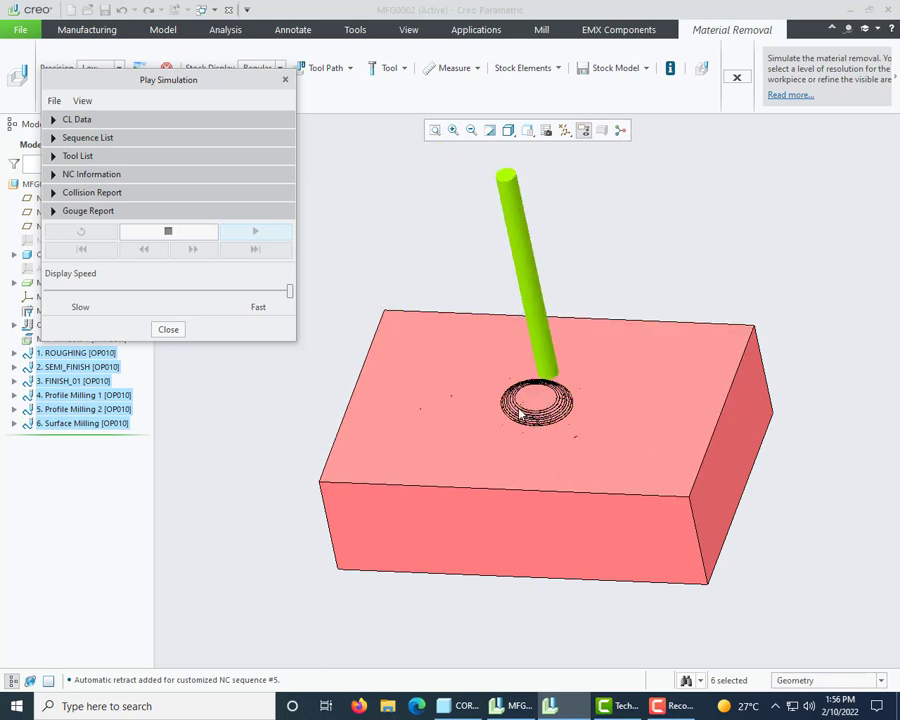
pyautogui.click(688, 705)
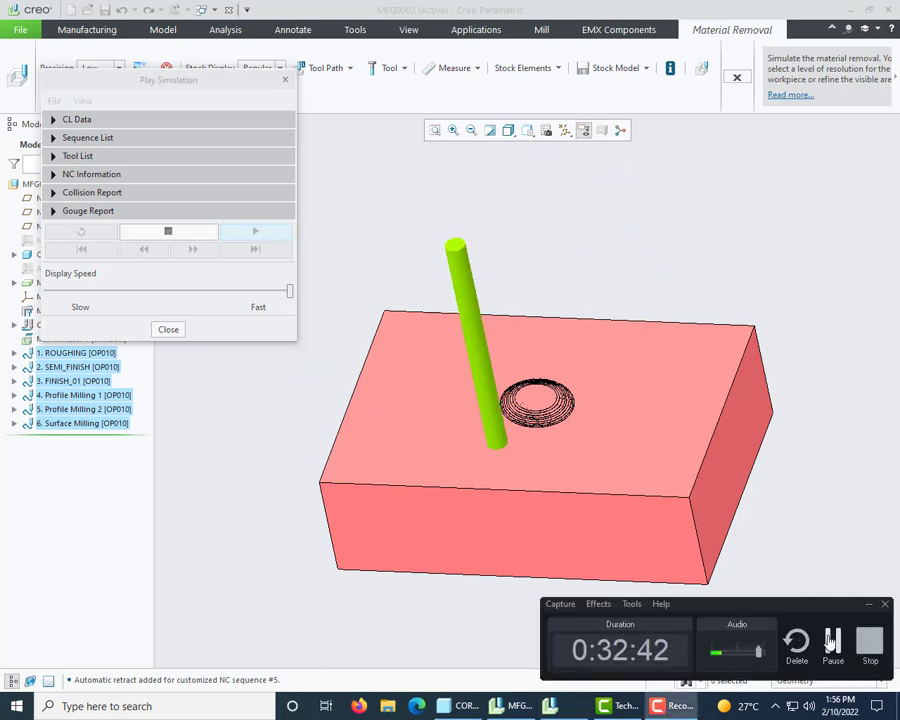
pyautogui.click(832, 643)
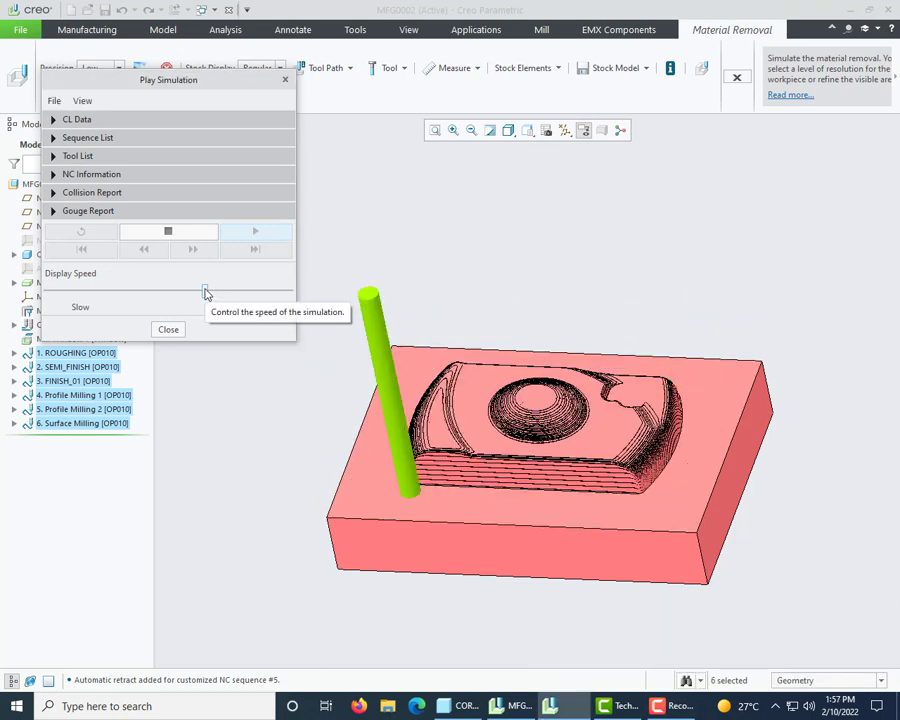
# Raise the simulation display speed to the fastest setting while watching the core being machined
pyautogui.moveTo(208, 291); pyautogui.dragTo(281, 295)
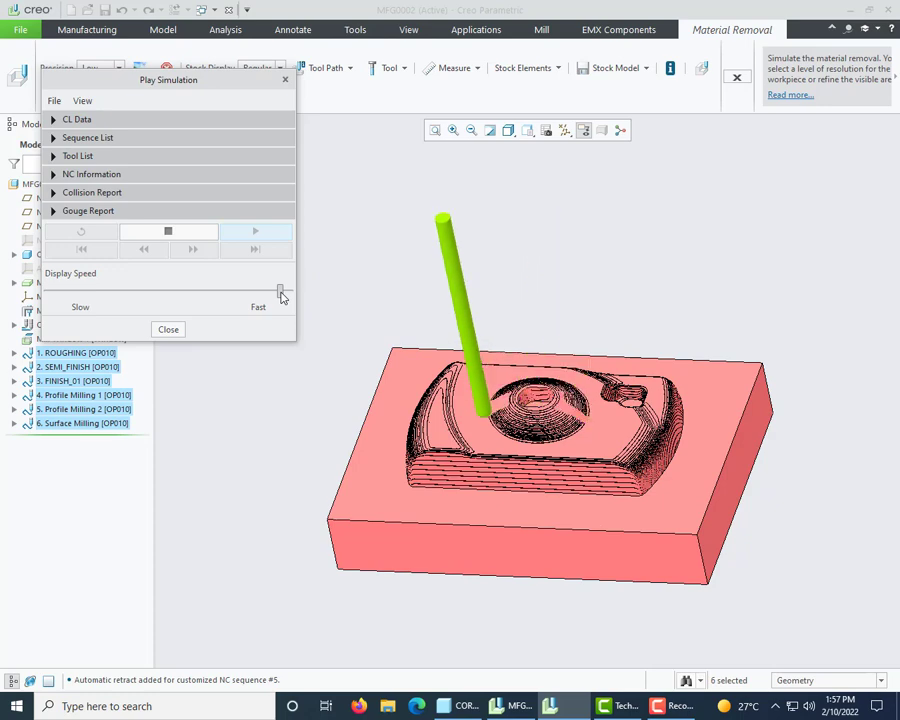
pyautogui.moveTo(450, 381); pyautogui.dragTo(477, 445, button='middle')
pyautogui.moveTo(282, 291); pyautogui.dragTo(291, 289)
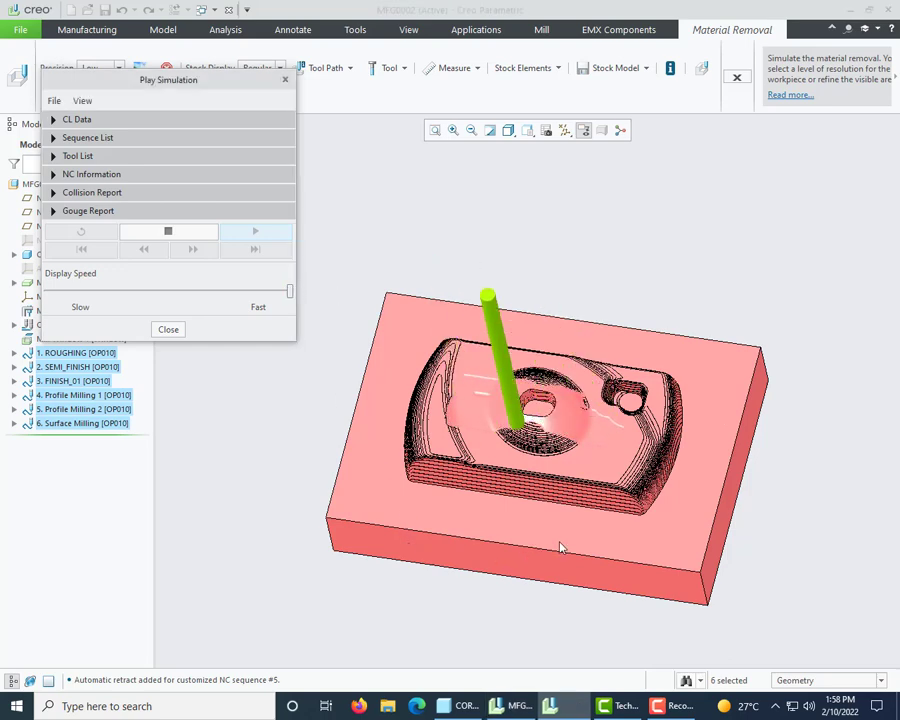
pyautogui.moveTo(548, 542); pyautogui.dragTo(528, 550, button='middle')
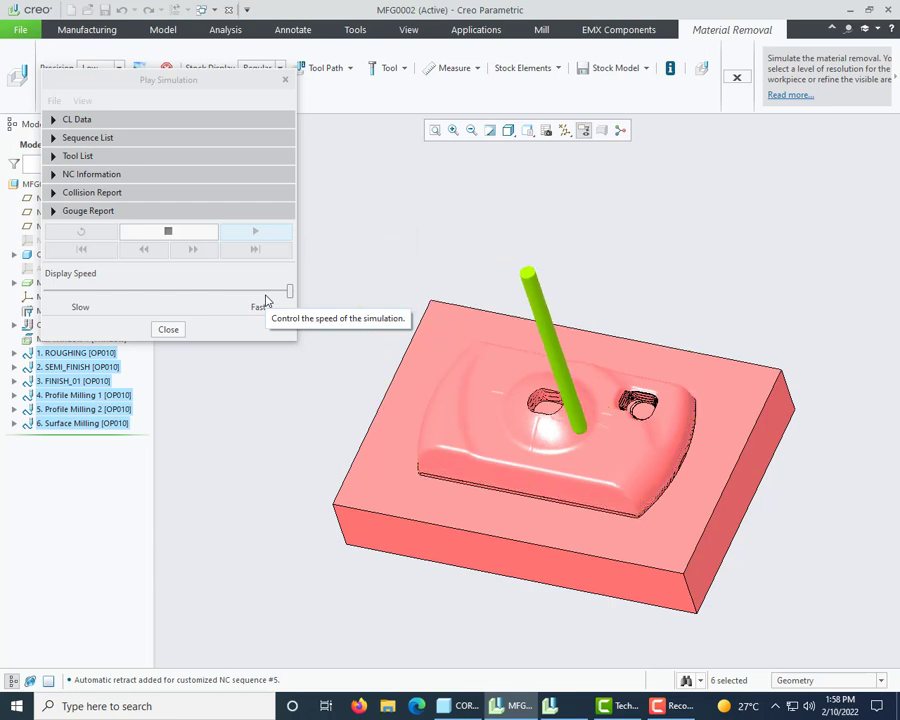
# Examine the machined dome, central hole, pocket and lower edge of the core up close while the simulation runs to its end
pyautogui.scroll(8, 600, 440)
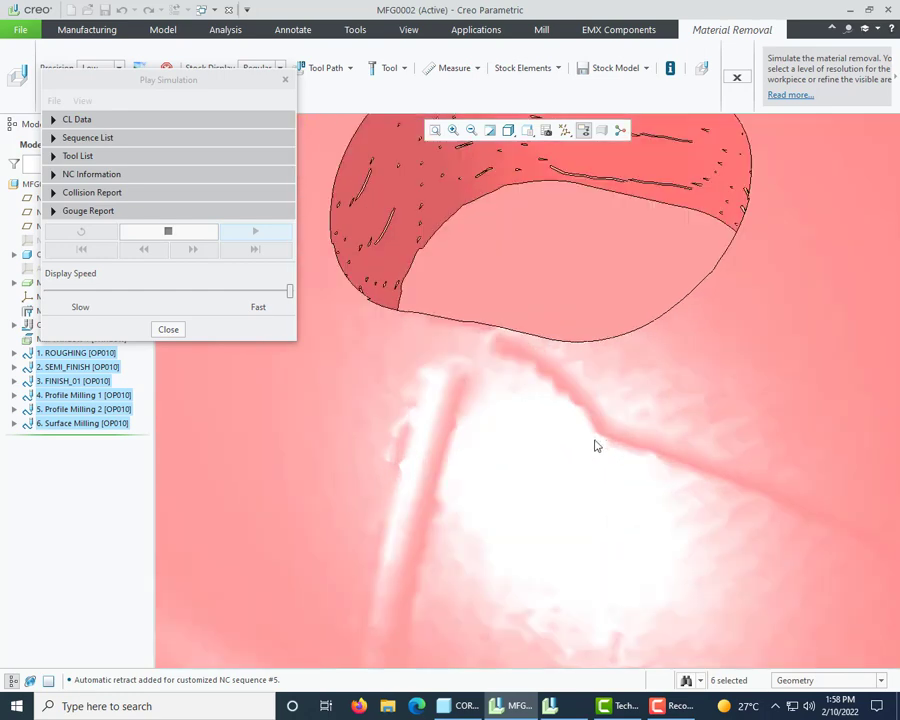
pyautogui.scroll(-6, 570, 444)
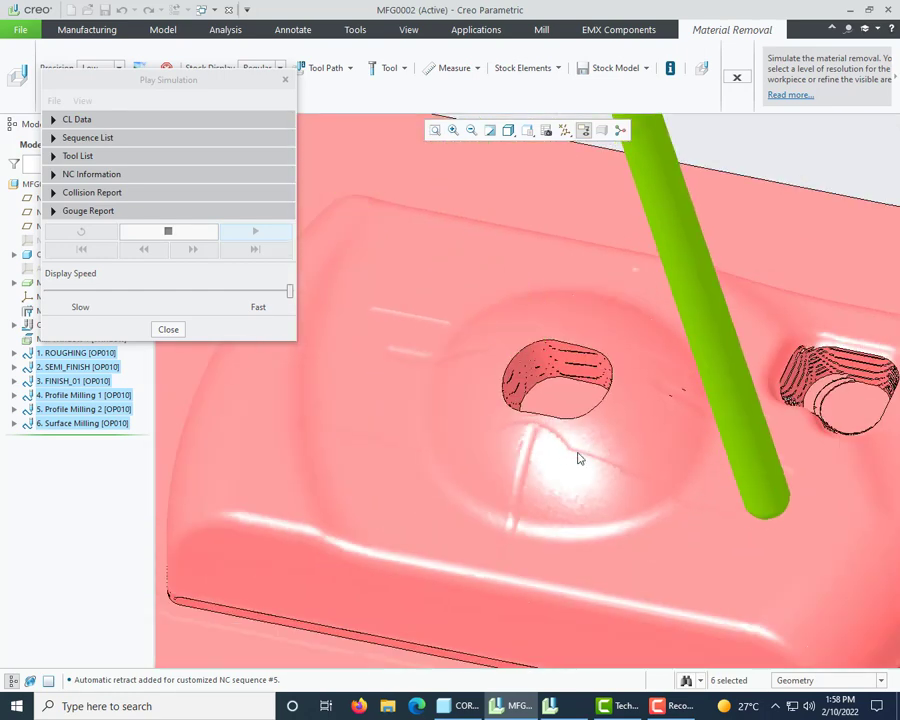
pyautogui.scroll(-4, 570, 459)
pyautogui.moveTo(576, 466); pyautogui.dragTo(574, 483, button='middle')
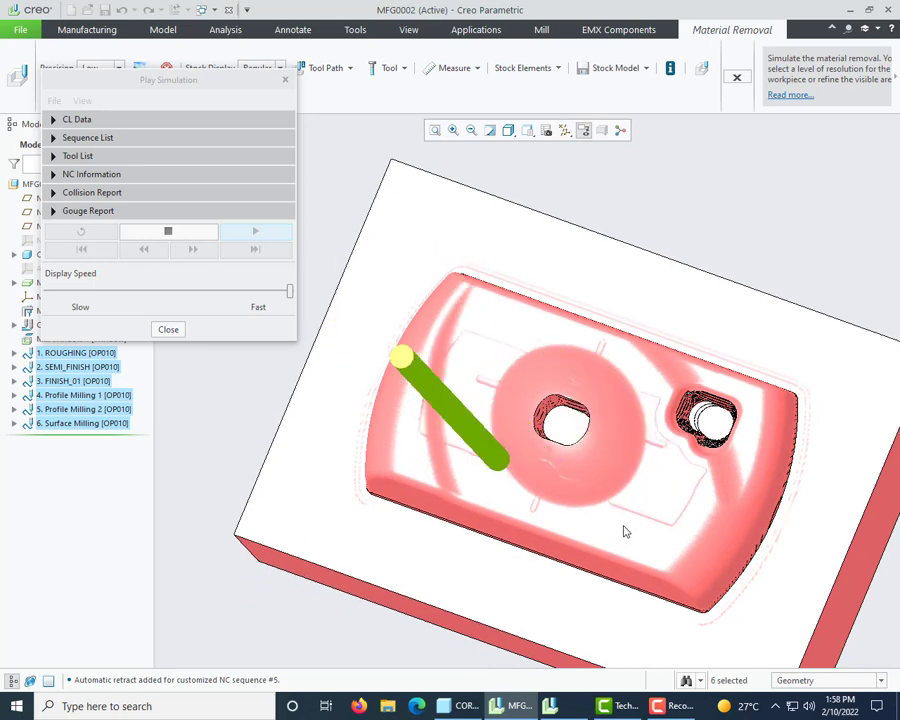
pyautogui.moveTo(474, 404); pyautogui.dragTo(464, 374, button='middle')
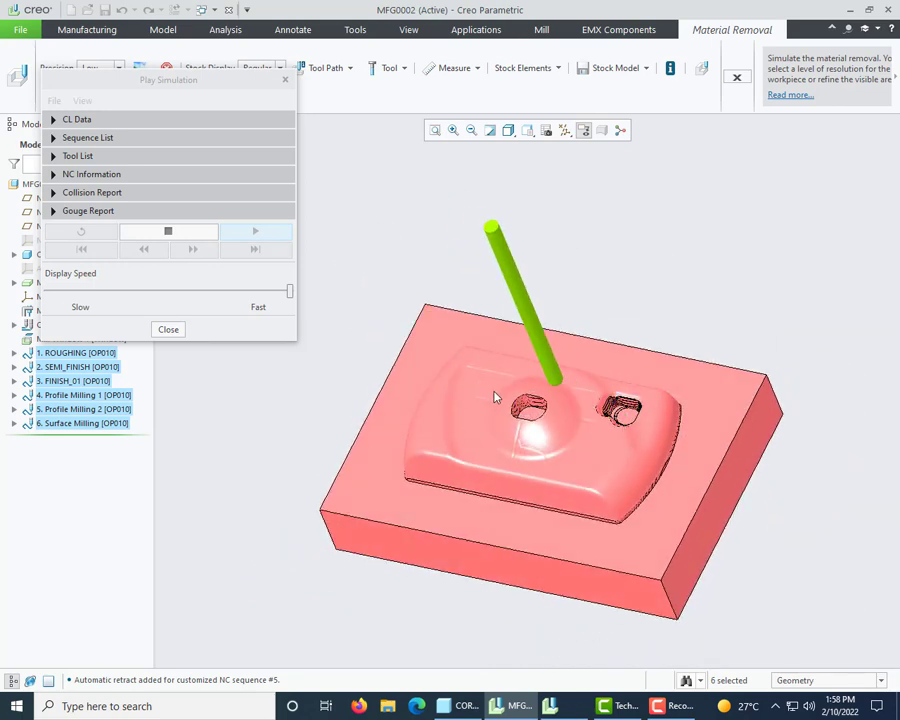
pyautogui.moveTo(520, 418); pyautogui.dragTo(506, 480, button='middle')
pyautogui.moveTo(365, 487); pyautogui.dragTo(371, 520, button='middle')
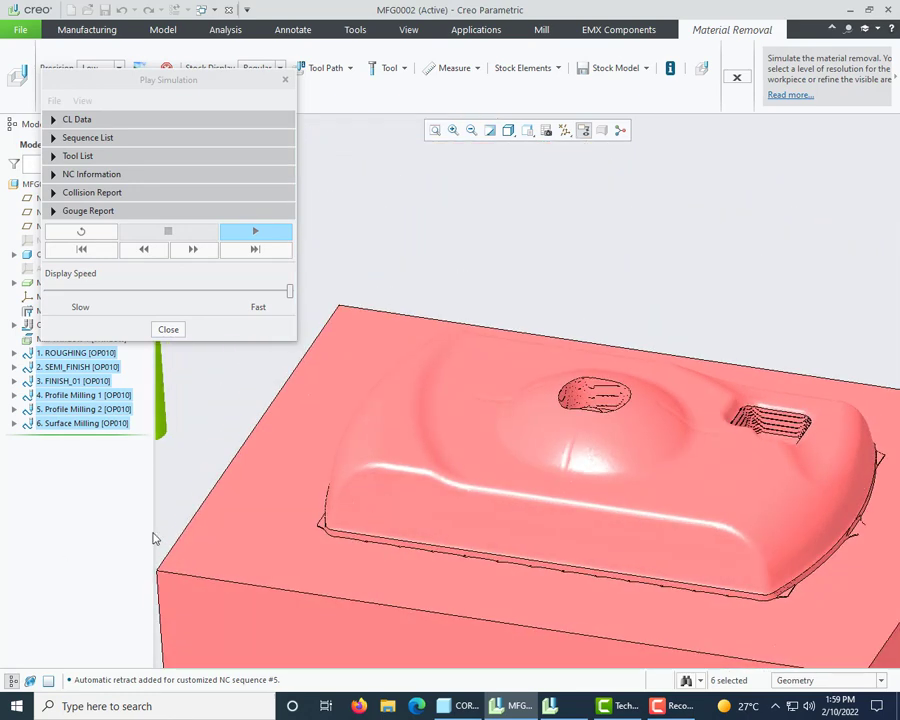
# Close the simulation playback and compare the machined stock with the target part at 0.00 offset, examining the core's base edge
pyautogui.click(168, 330)
pyautogui.click(110, 106)
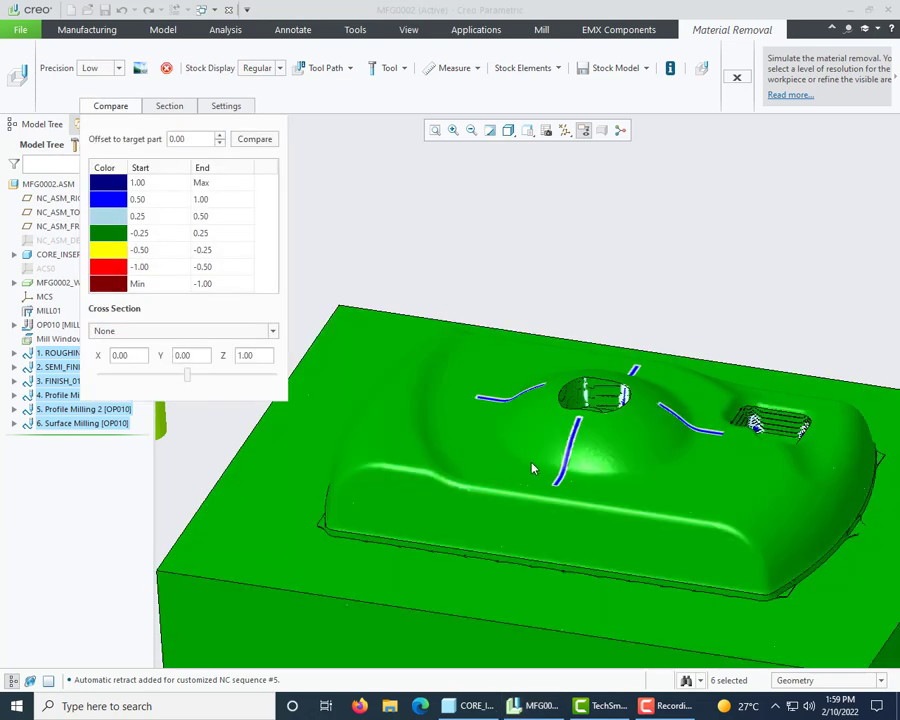
pyautogui.scroll(5, 281, 542)
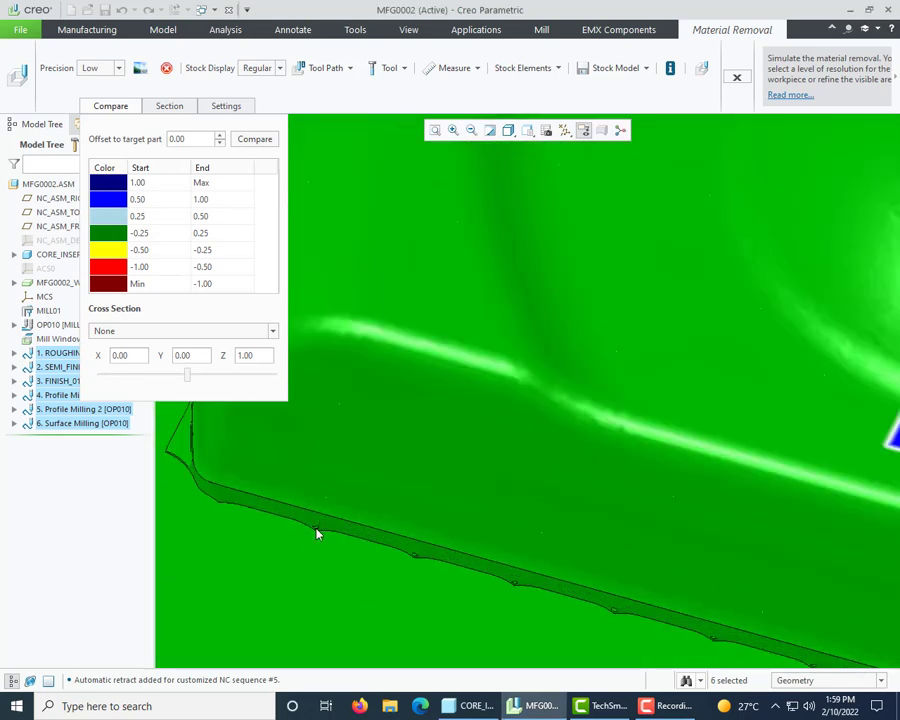
pyautogui.scroll(-5, 320, 533)
pyautogui.moveTo(351, 543); pyautogui.dragTo(365, 516, button='middle')
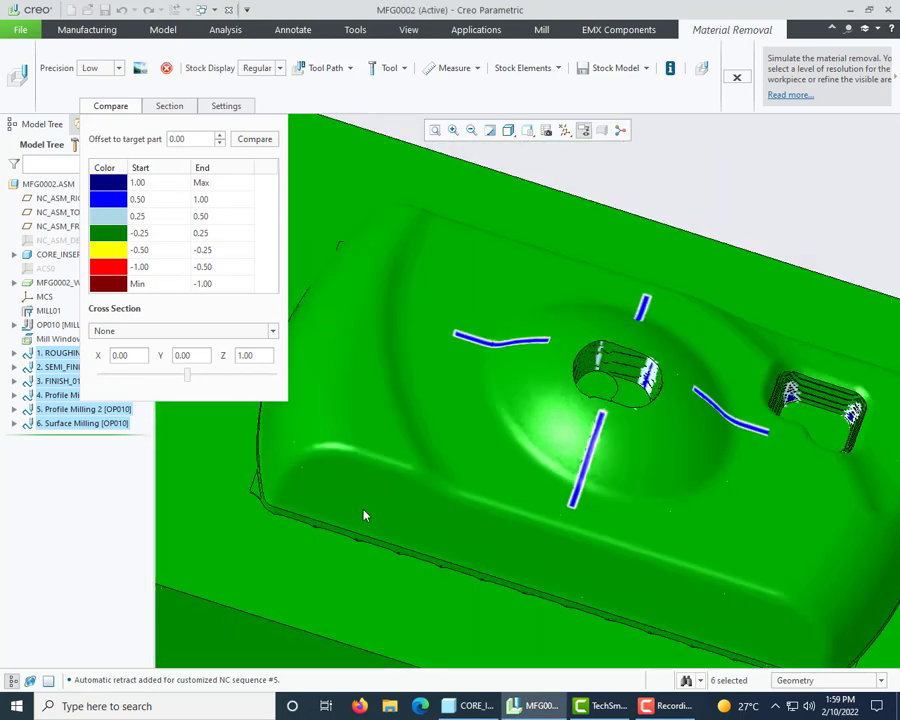
pyautogui.scroll(-5, 345, 527)
pyautogui.scroll(5, 338, 540)
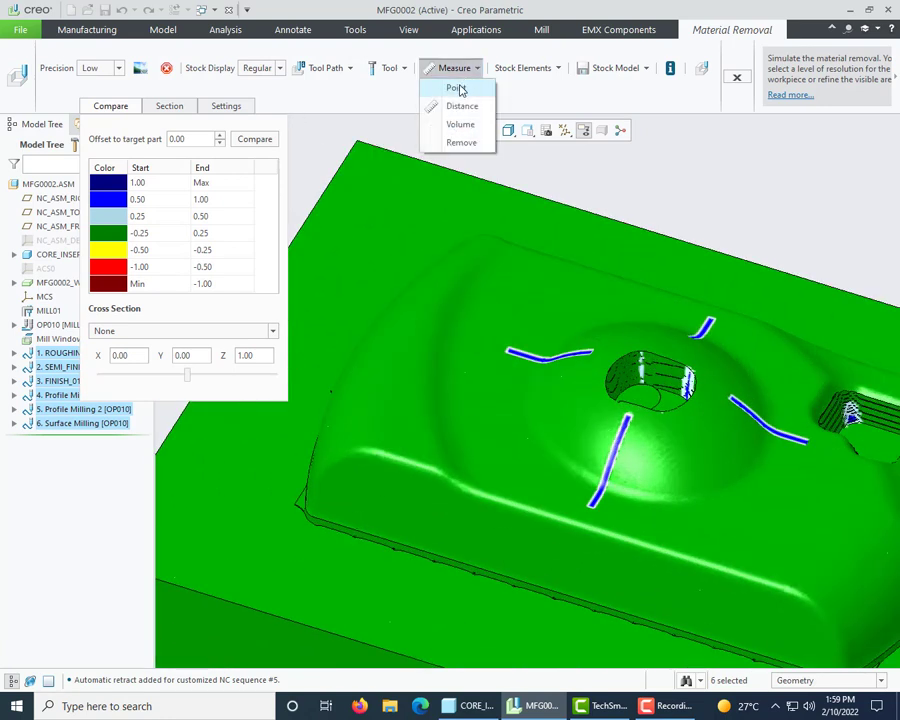
# Measure the deviation at a point on the leftover material along the core's front base edge
pyautogui.click(457, 88)
pyautogui.click(395, 553)
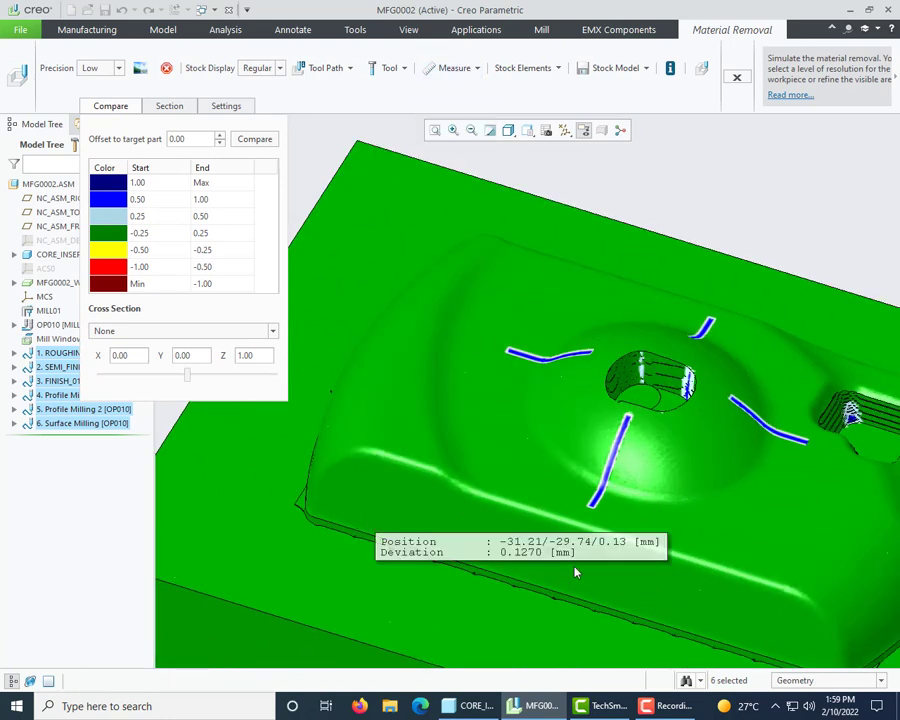
pyautogui.scroll(-4, 311, 561)
pyautogui.moveTo(311, 561); pyautogui.dragTo(890, 204, button='middle')
# Exit the material removal simulation and hide the workpiece and Mill Window 1
pyautogui.click(732, 79)
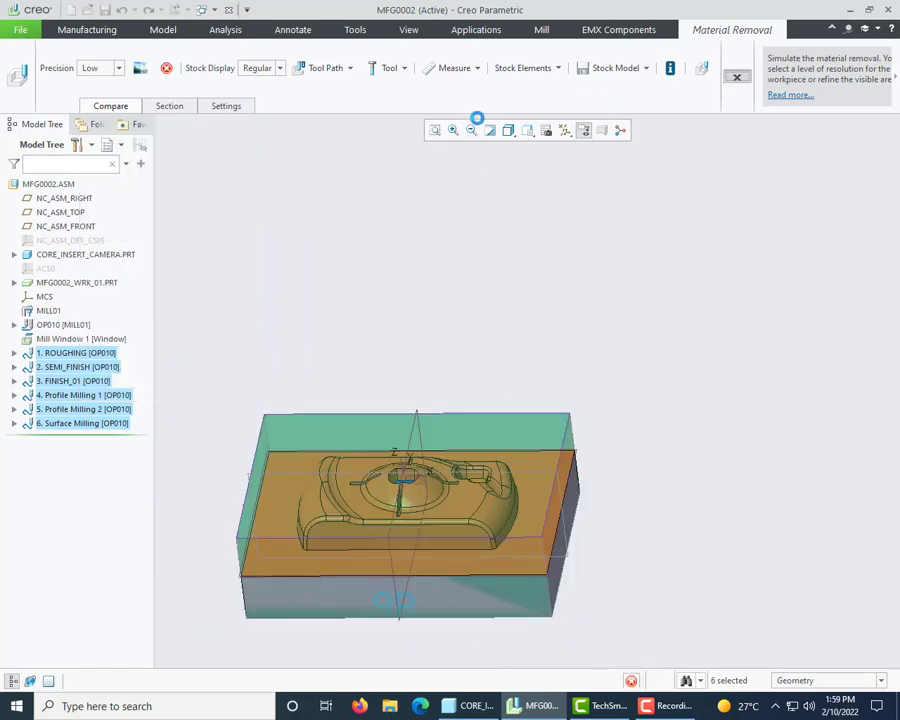
pyautogui.scroll(2, 647, 283)
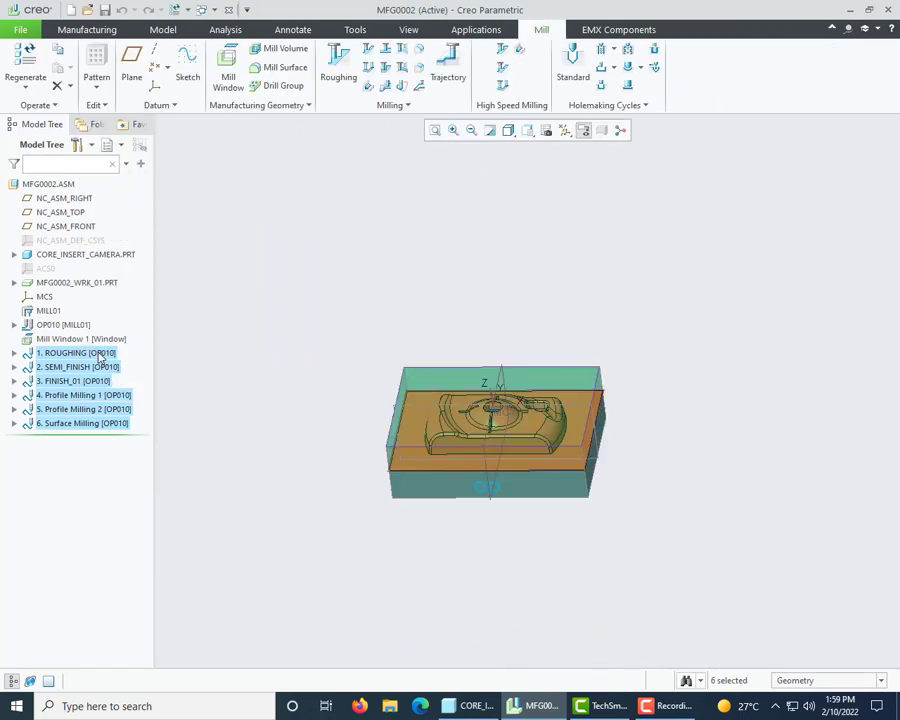
pyautogui.rightClick(62, 283)
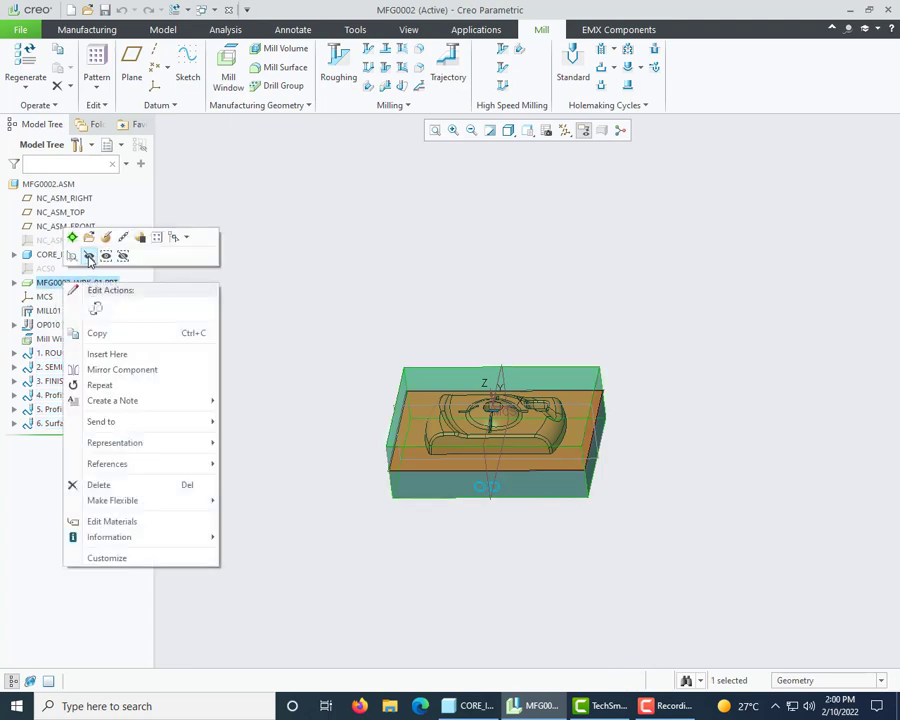
pyautogui.click(88, 254)
pyautogui.moveTo(526, 328)
pyautogui.mouseDown(button='middle')
pyautogui.moveTo(518, 297)
pyautogui.moveTo(505, 310)
pyautogui.mouseUp(button='middle')
pyautogui.rightClick(65, 341)
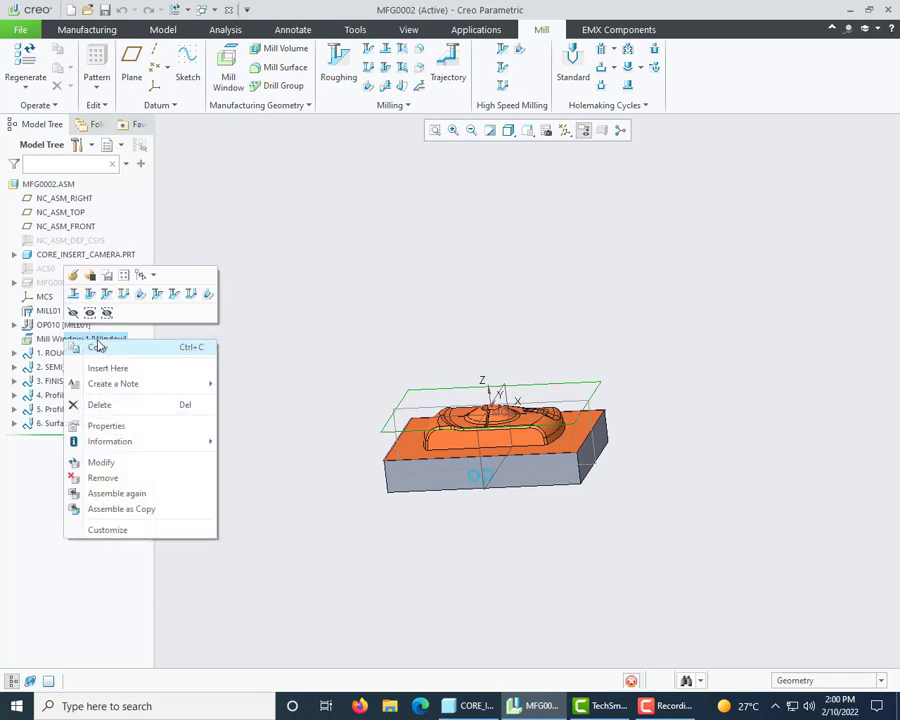
pyautogui.click(88, 311)
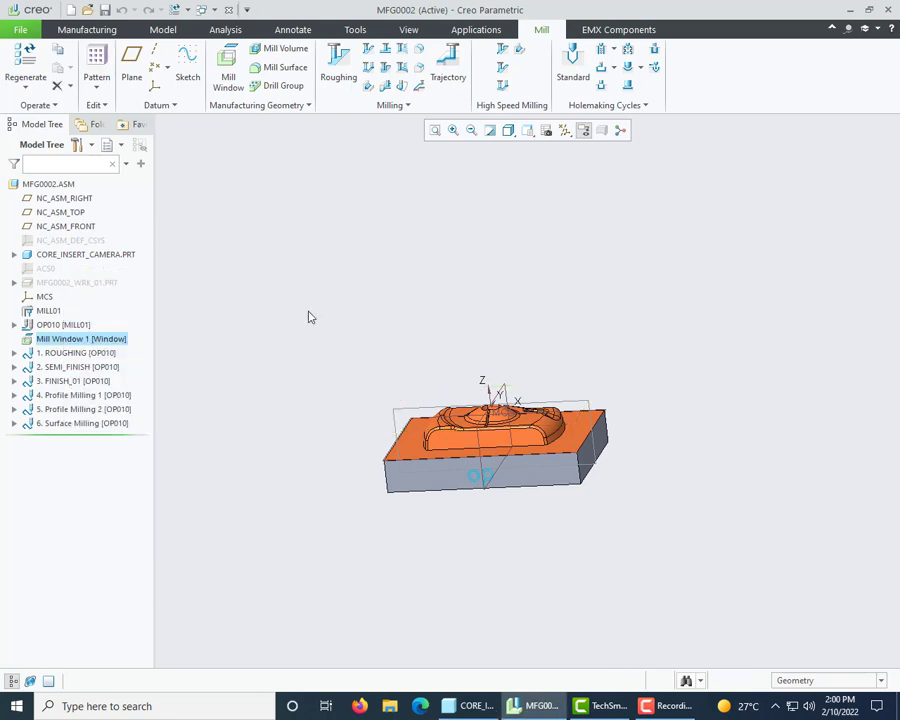
# Start a mill surface and begin a surface copy from the core's flat front side wall
pyautogui.click(287, 72)
pyautogui.moveTo(470, 470); pyautogui.dragTo(480, 430, button='middle')
pyautogui.scroll(4, 391, 418)
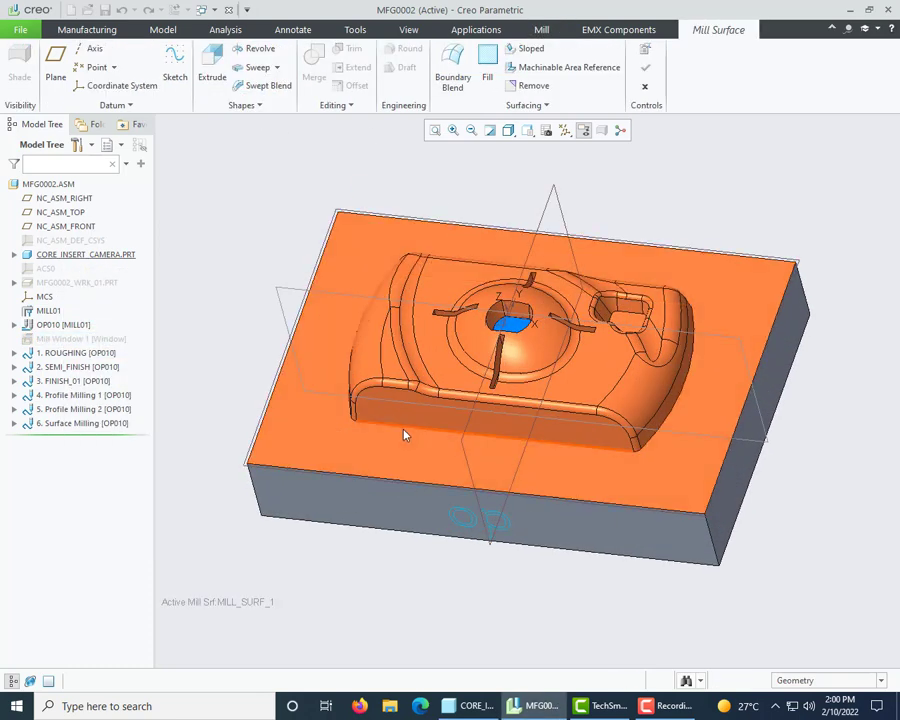
pyautogui.scroll(3, 391, 418)
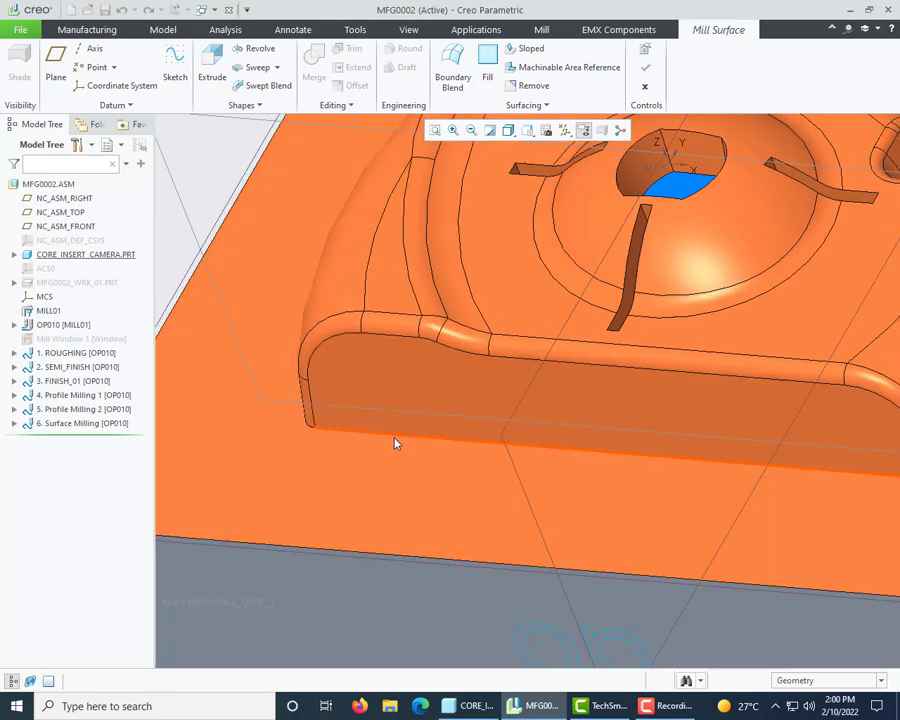
pyautogui.click(413, 428)
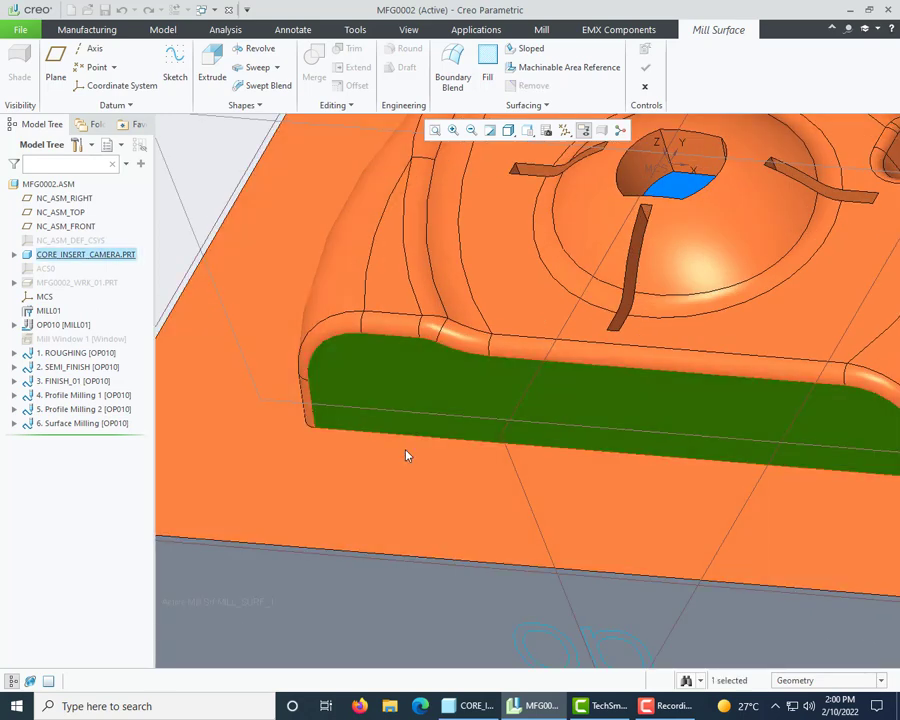
pyautogui.scroll(-5, 355, 470)
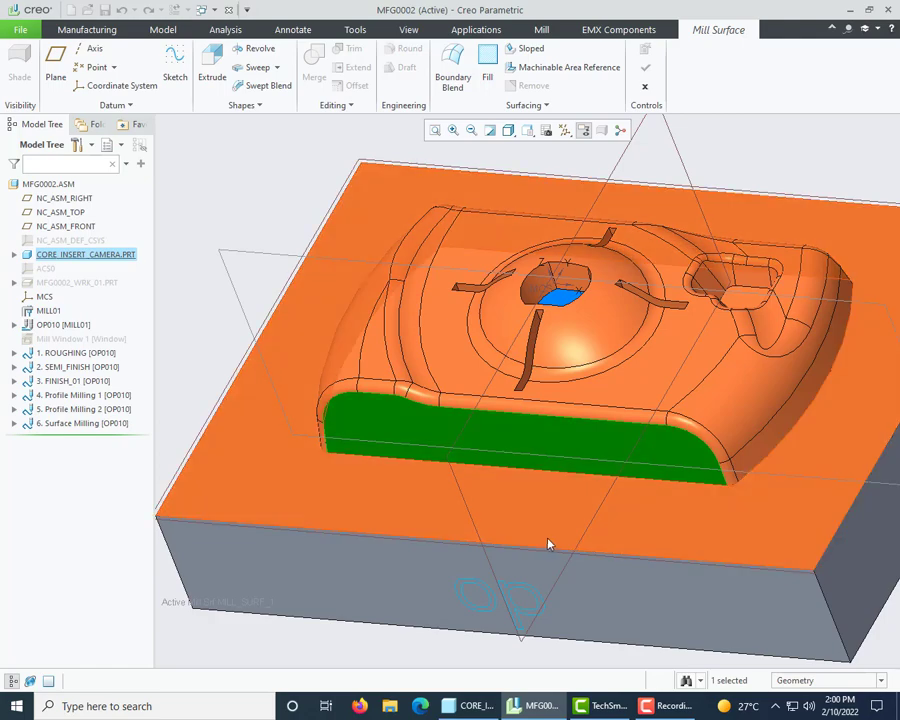
pyautogui.hotkey('ctrl', 'c')
pyautogui.hotkey('ctrl', 'v')
# Add the corner rounds, both curved end walls and the opposite side wall to the surface copy and complete it
pyautogui.scroll(-5, 716, 490)
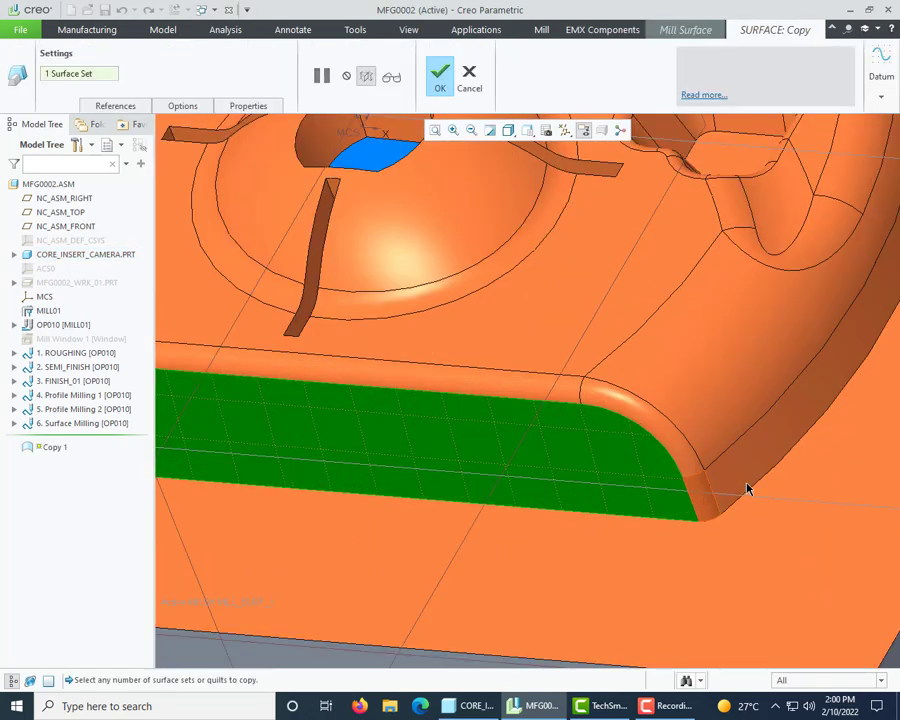
pyautogui.scroll(6, 688, 446)
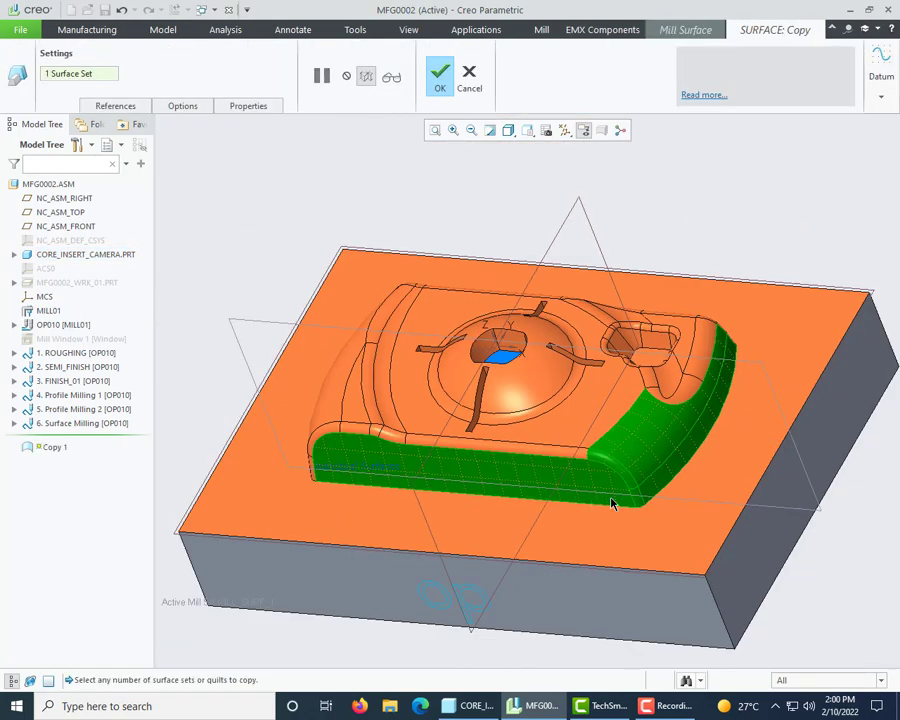
pyautogui.scroll(3, 612, 503)
pyautogui.moveTo(612, 503); pyautogui.dragTo(705, 542, button='middle')
pyautogui.scroll(-6, 700, 472)
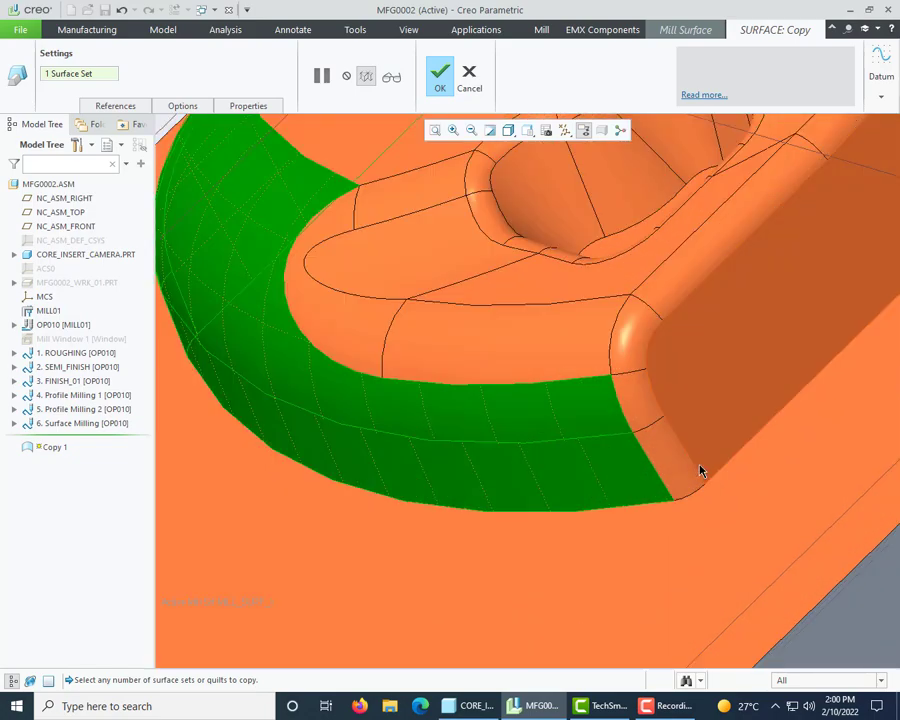
pyautogui.scroll(6, 466, 474)
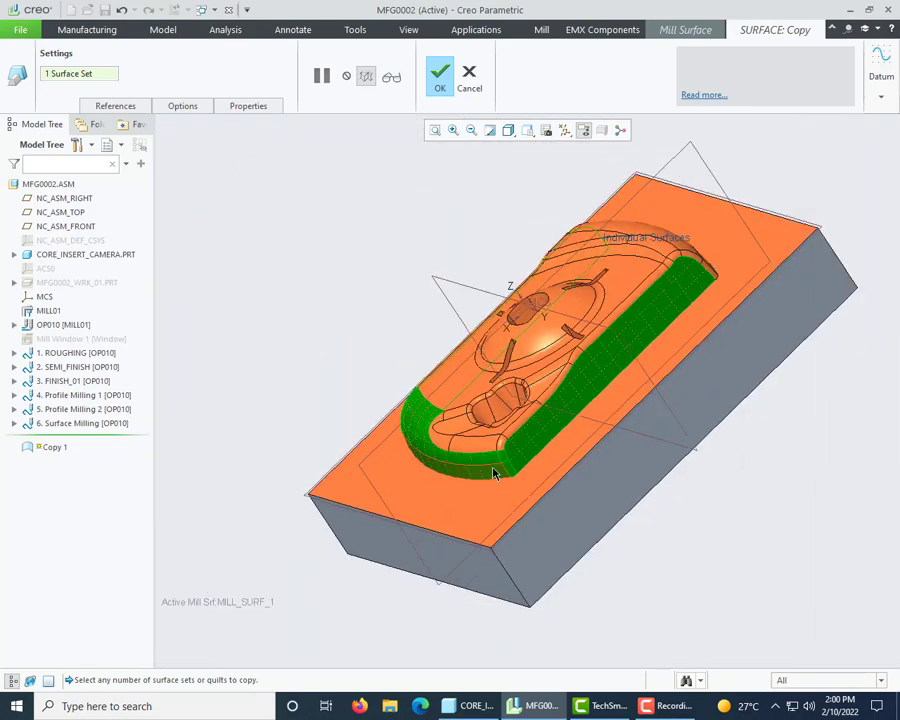
pyautogui.moveTo(492, 470); pyautogui.dragTo(617, 484, button='middle')
pyautogui.scroll(-5, 617, 484)
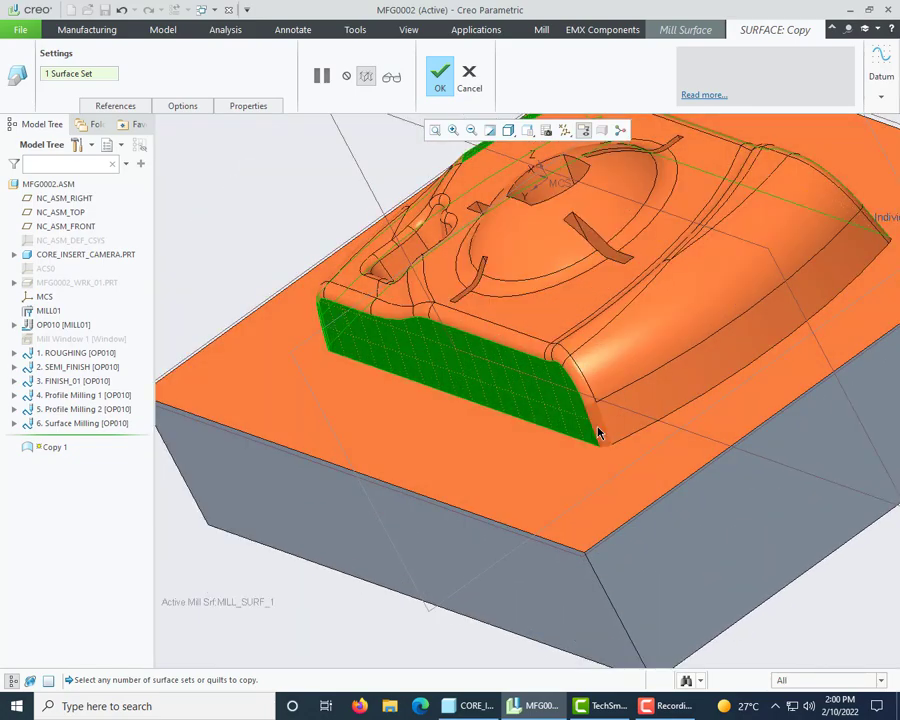
pyautogui.keyDown('ctrl'); pyautogui.click(609, 382); pyautogui.keyUp('ctrl')
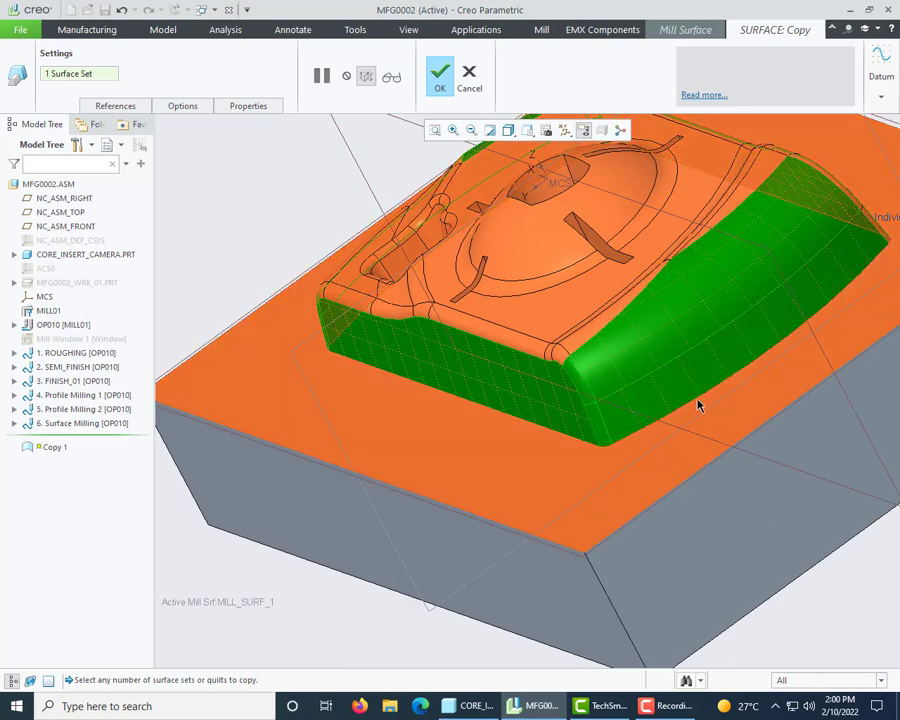
pyautogui.scroll(5, 696, 402)
pyautogui.moveTo(729, 380); pyautogui.dragTo(759, 343, button='middle')
pyautogui.scroll(-4, 790, 330)
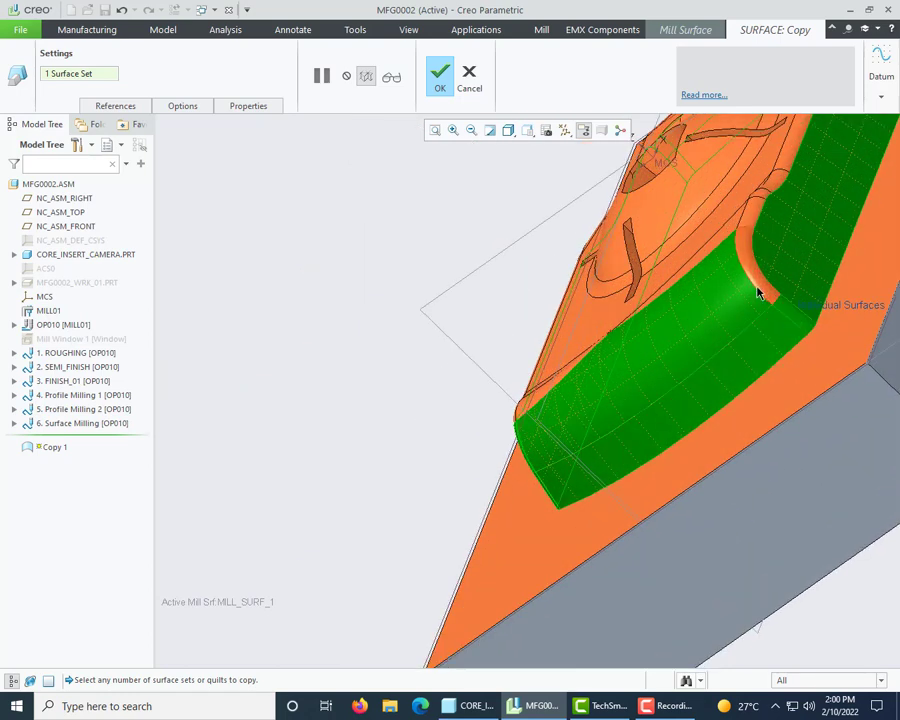
pyautogui.scroll(4, 455, 378)
pyautogui.middleClick(403, 361)
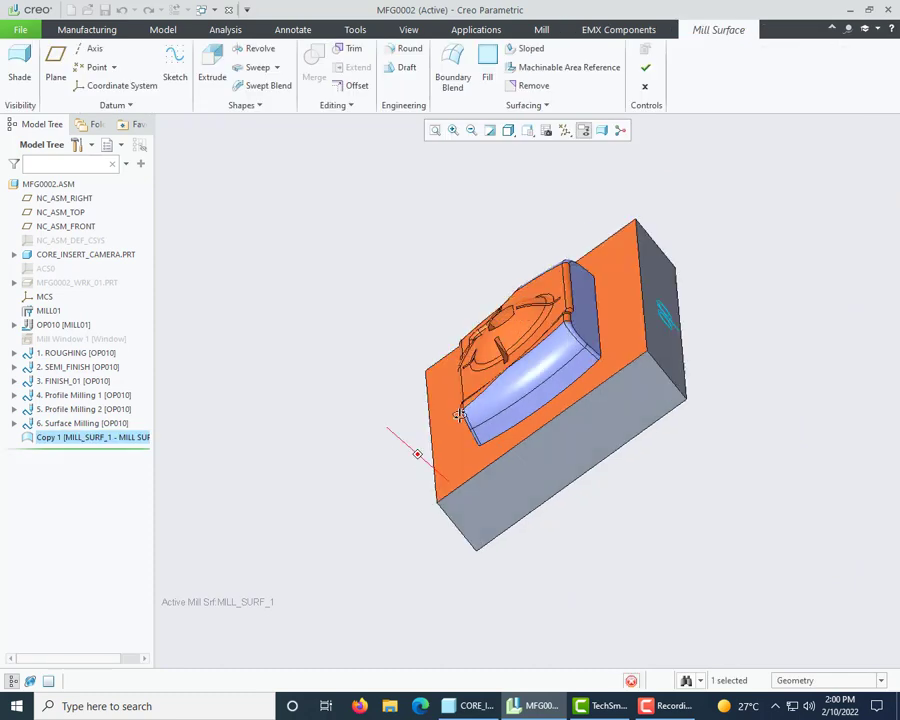
# Start an extruded surface in the mill surface, orient its sketch to a 2D side view and add NC_ASM_FRONT as a reference
pyautogui.scroll(-3, 585, 390)
pyautogui.scroll(4, 735, 398)
pyautogui.moveTo(735, 398); pyautogui.dragTo(445, 460, button='middle')
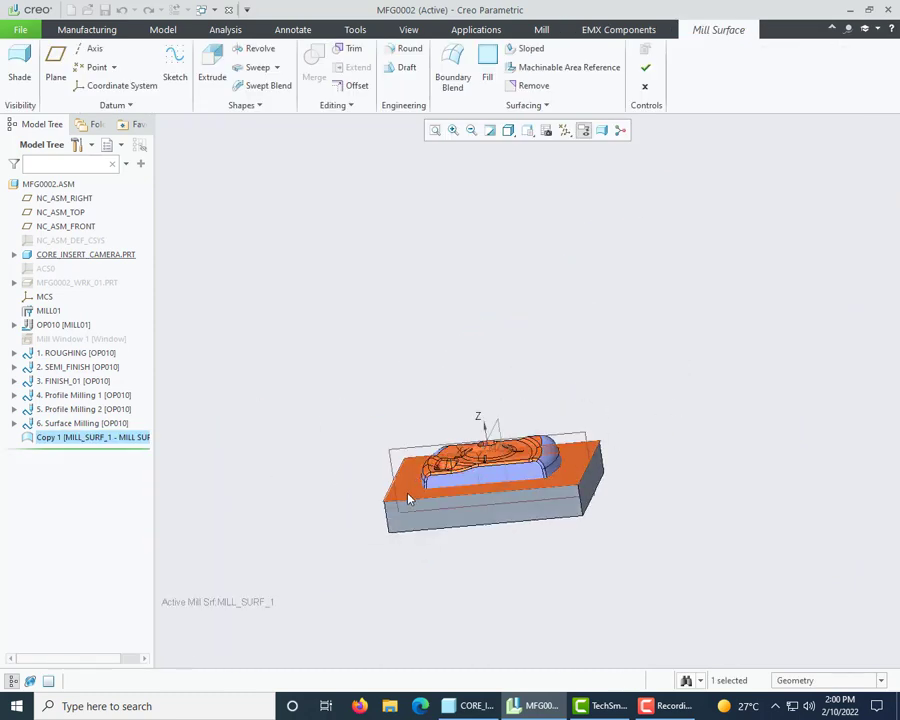
pyautogui.scroll(-4, 430, 440)
pyautogui.click(207, 68)
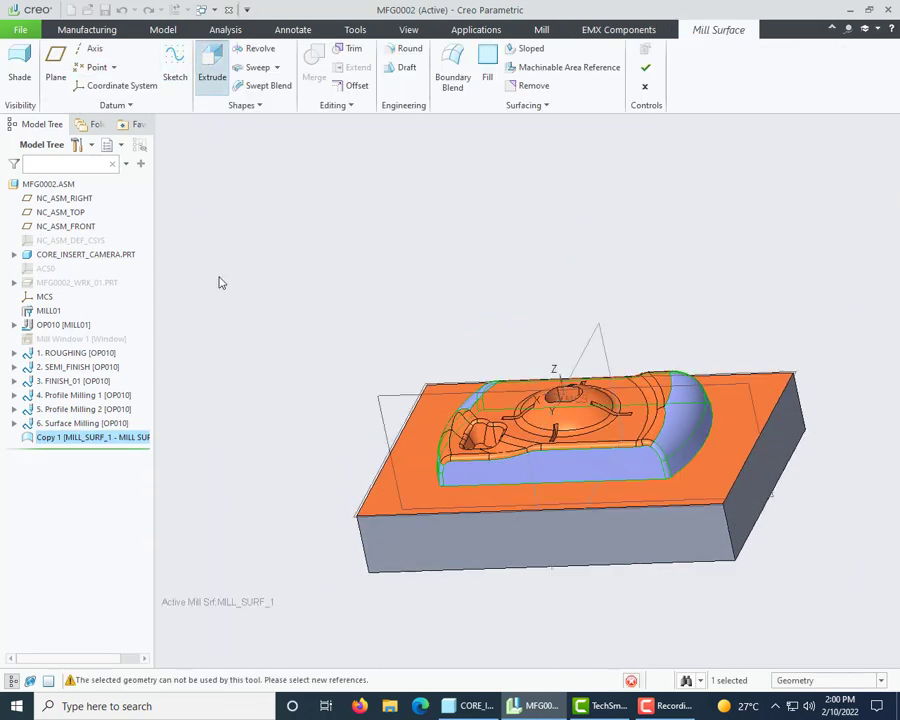
pyautogui.click(12, 82)
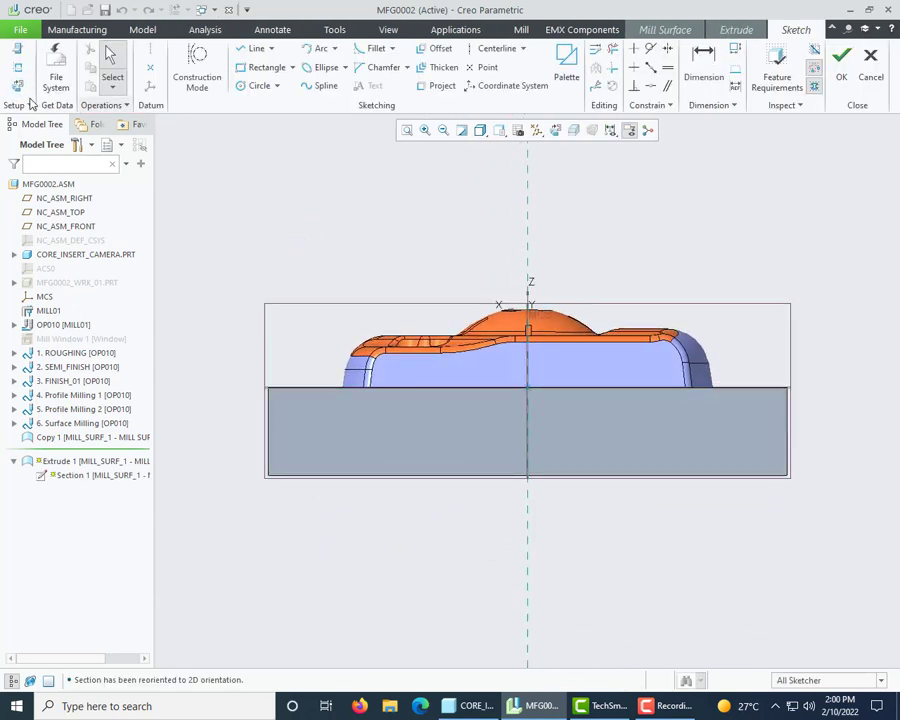
pyautogui.click(18, 67)
pyautogui.click(273, 390)
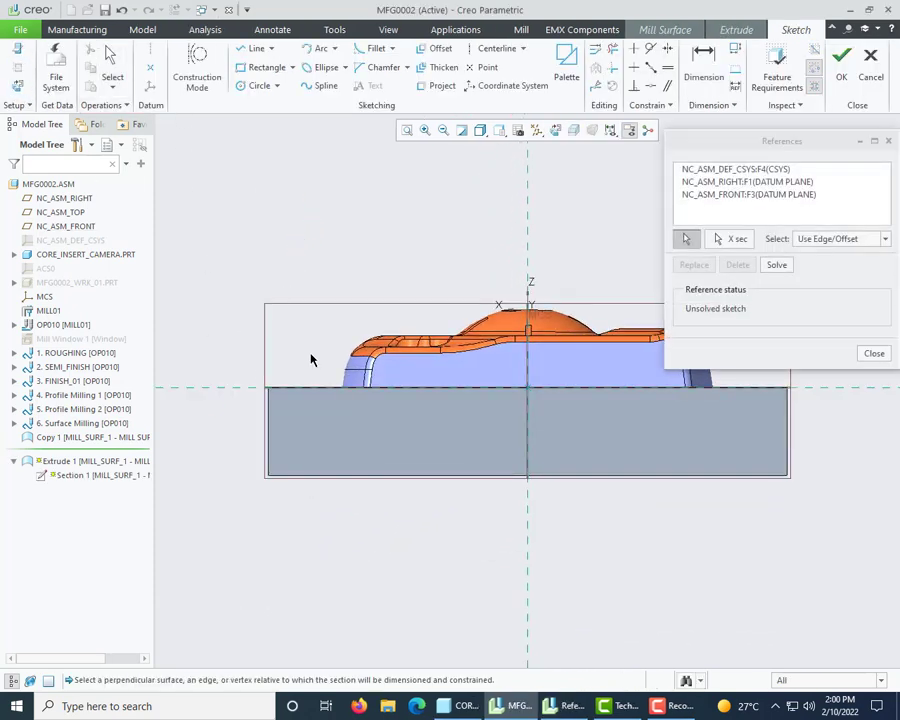
pyautogui.middleClick(379, 287)
# Sketch a horizontal line about 185 mm long across the core, 3.50 mm above its base face, and accept the sketch
pyautogui.click(256, 48)
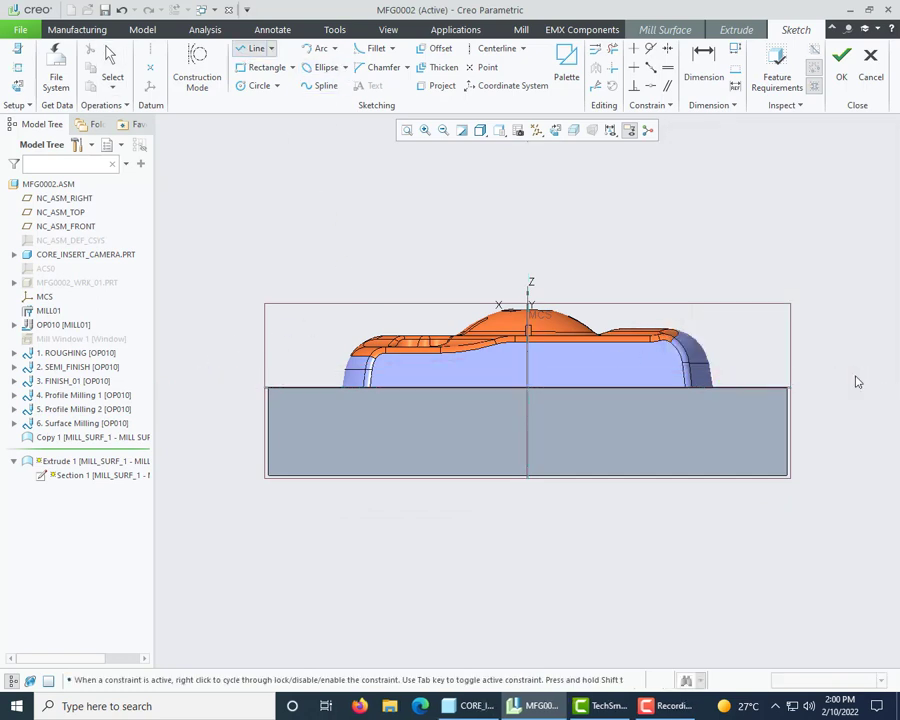
pyautogui.middleClick(843, 339)
pyautogui.scroll(-1, 262, 368)
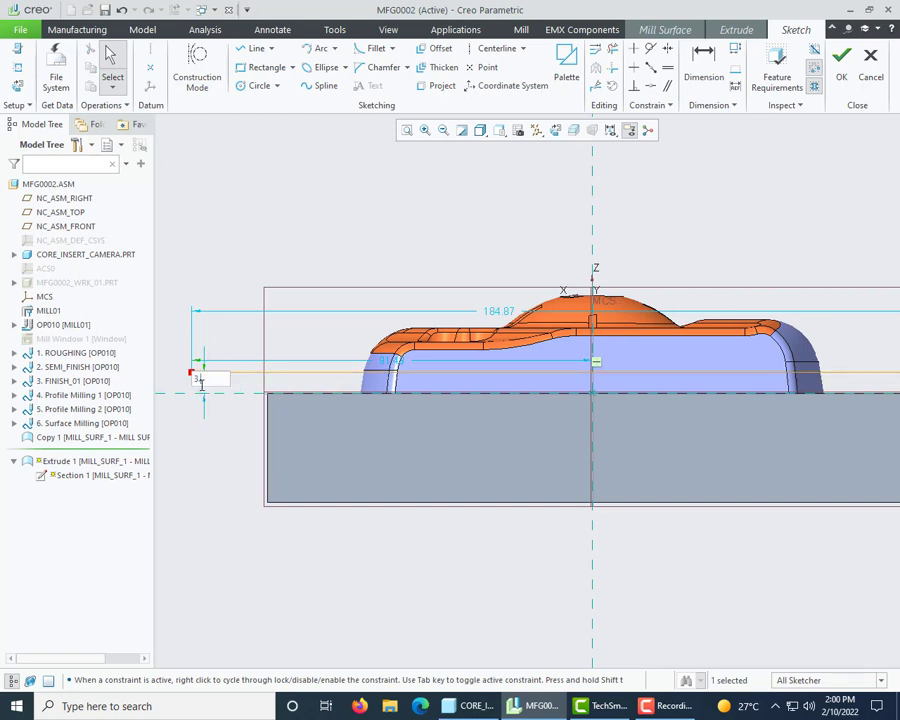
pyautogui.press('Return')
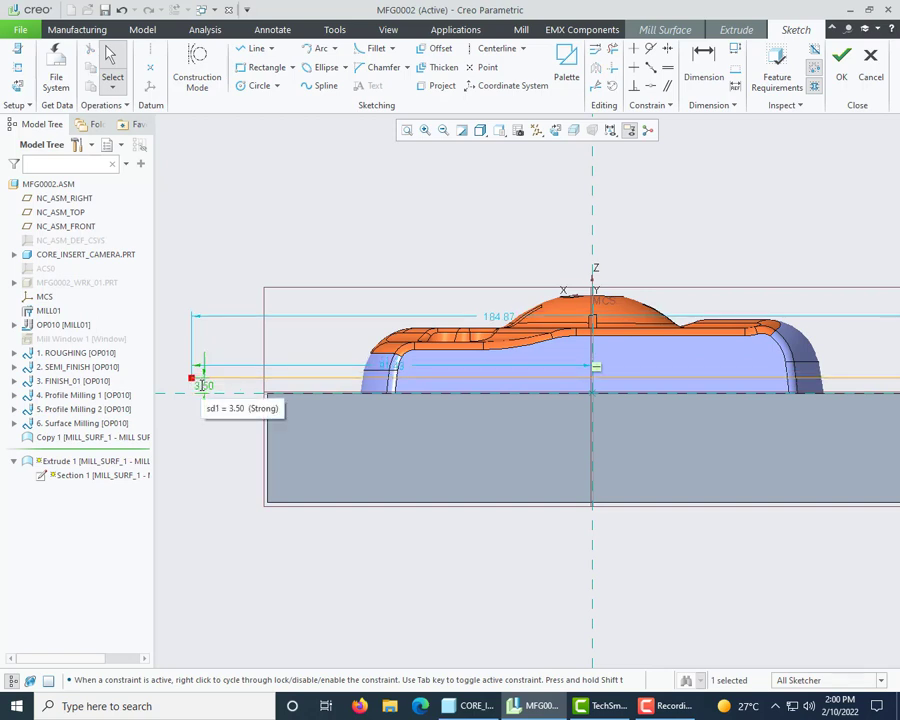
pyautogui.scroll(2, 375, 383)
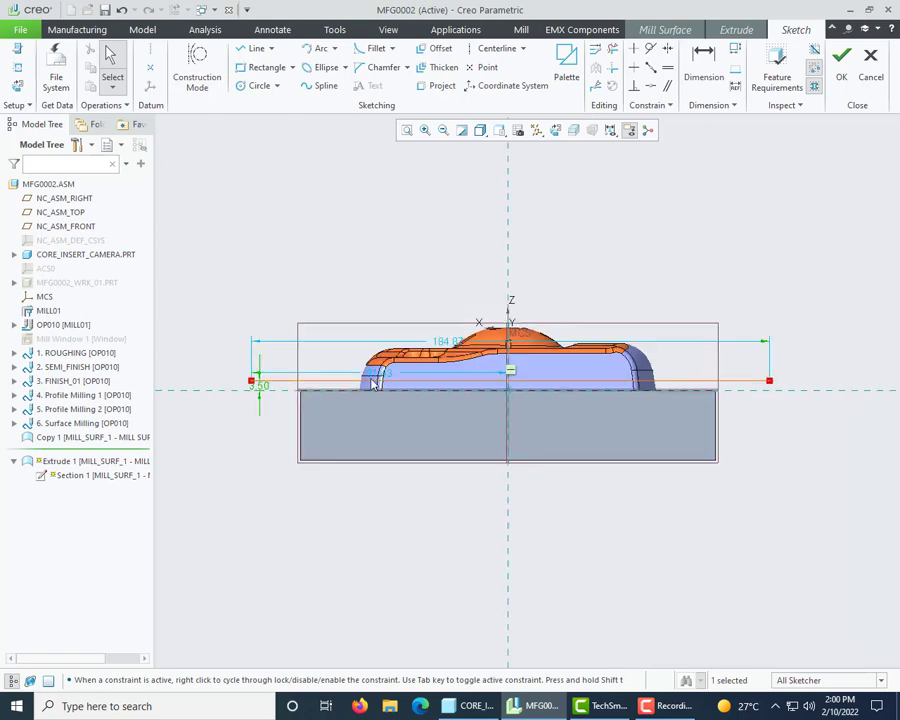
pyautogui.click(837, 62)
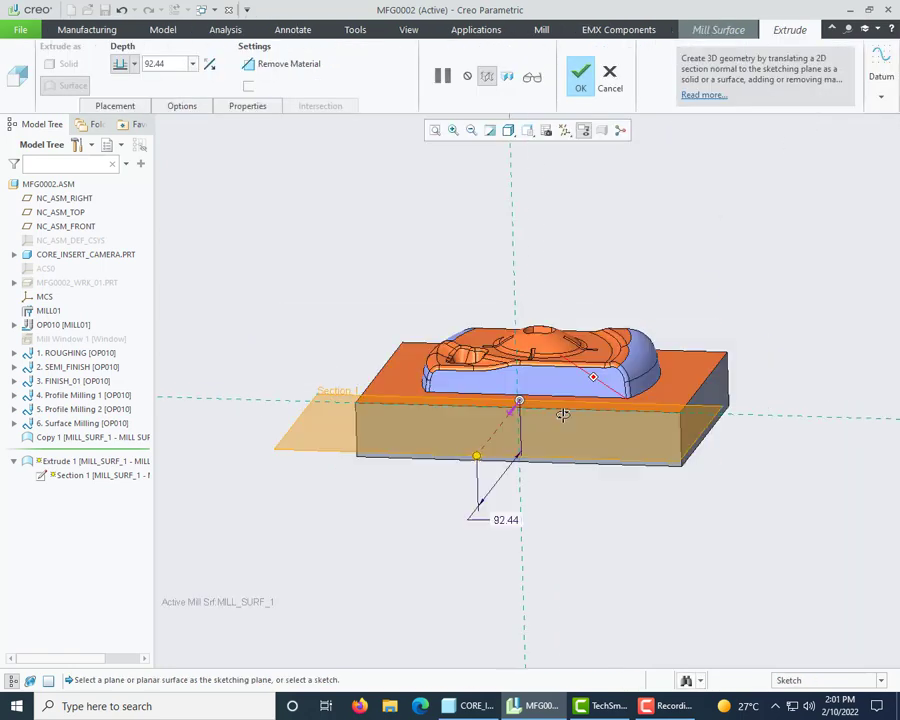
# Extend the extruded surface across the whole core to a depth of about 123 mm
pyautogui.moveTo(410, 532); pyautogui.dragTo(731, 314)
pyautogui.moveTo(731, 314); pyautogui.dragTo(560, 462, button='middle')
pyautogui.scroll(-2, 451, 457)
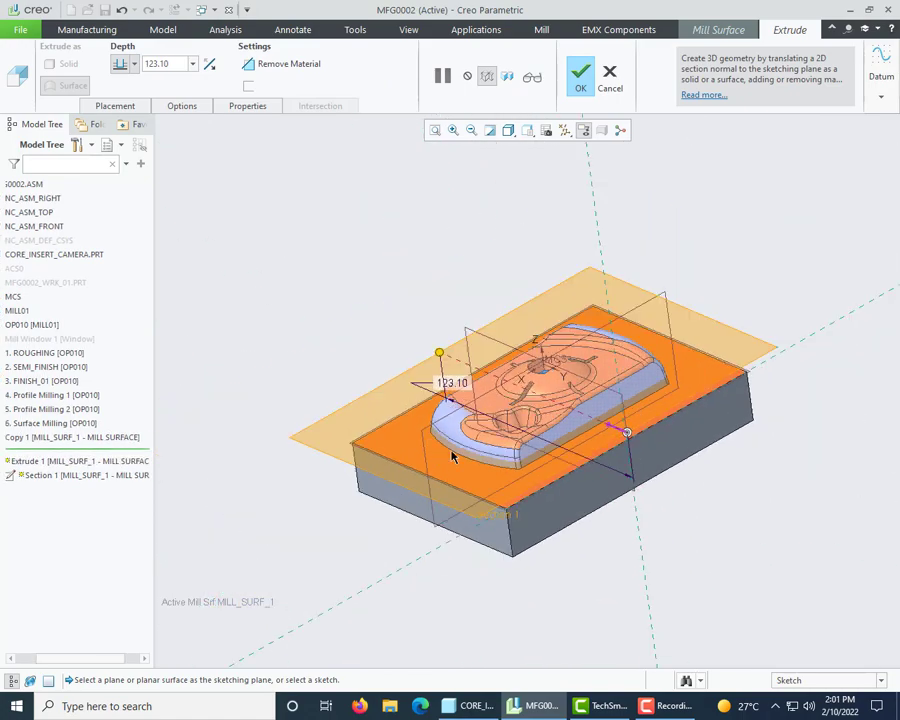
pyautogui.scroll(5, 448, 410)
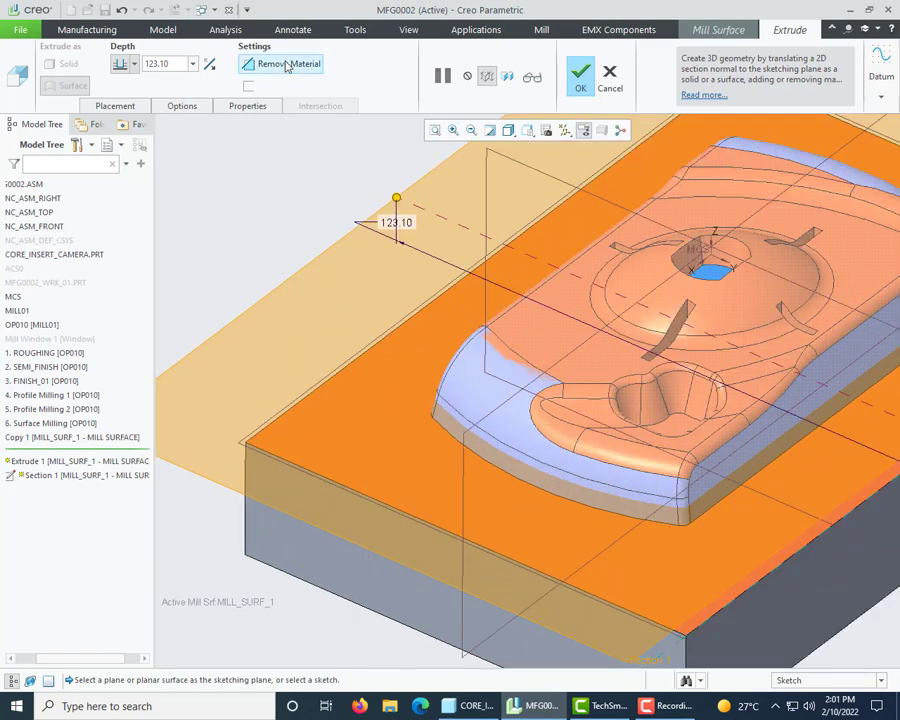
# Trim the copied wall quilt with the extrusion using Remove Material, keeping the band along the base, and complete the mill surface
pyautogui.click(287, 64)
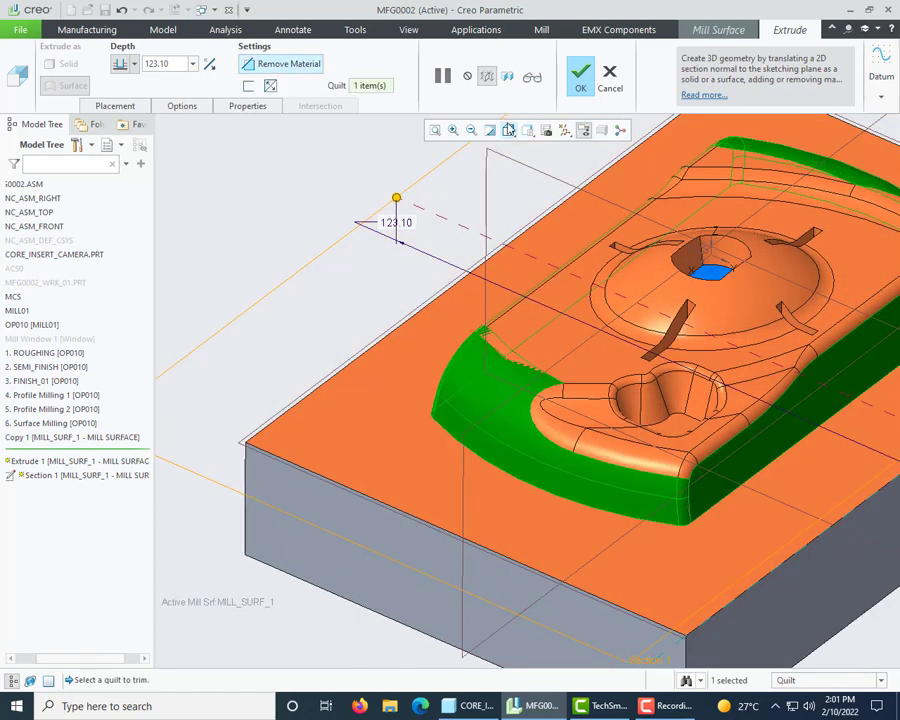
pyautogui.click(529, 84)
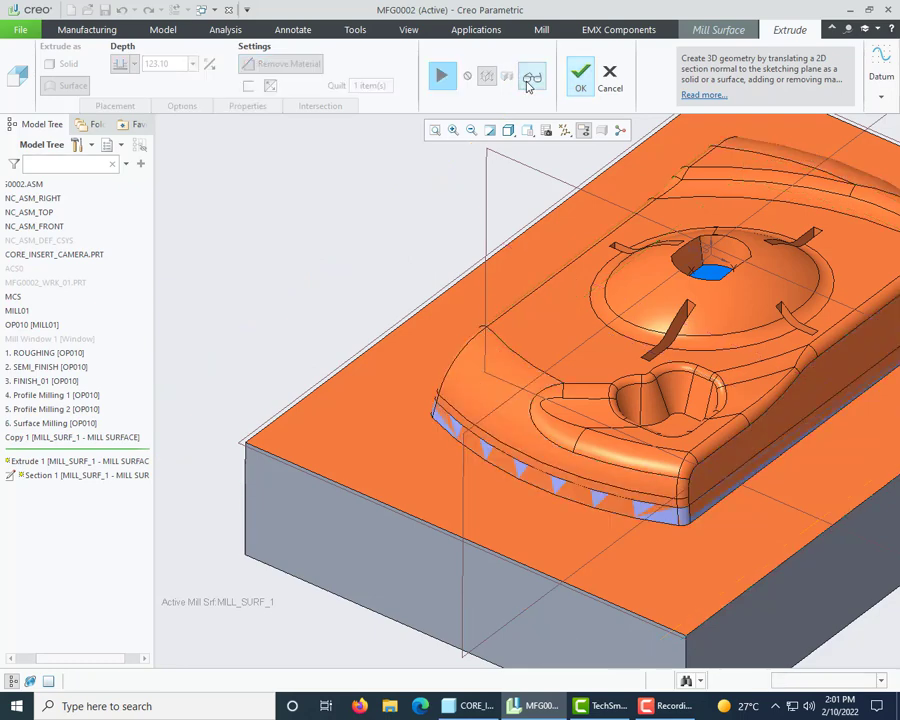
pyautogui.scroll(-3, 543, 333)
pyautogui.moveTo(543, 333); pyautogui.dragTo(504, 306, button='middle')
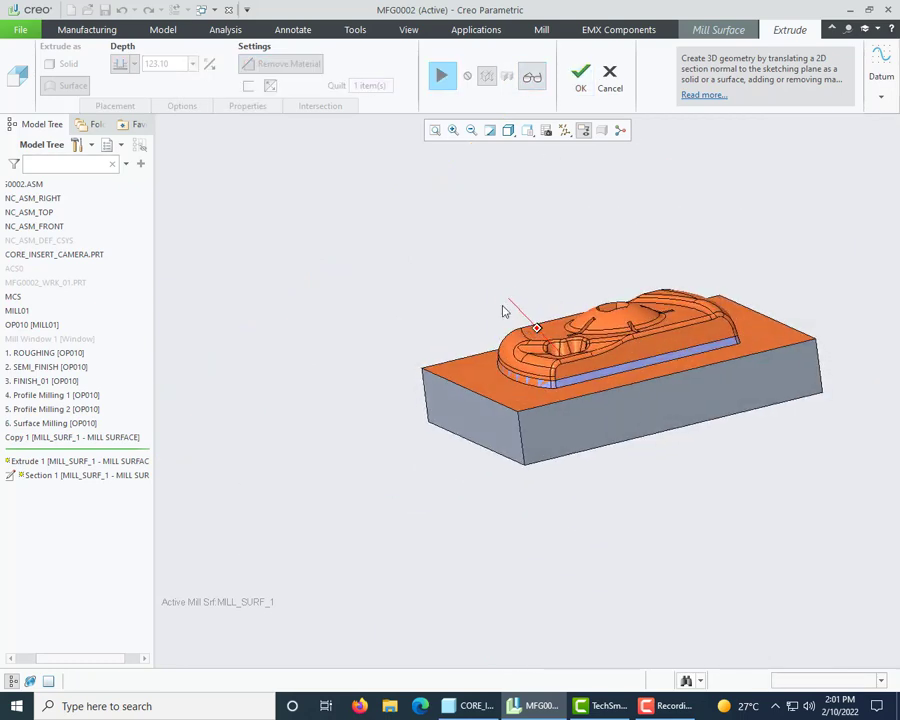
pyautogui.scroll(3, 625, 354)
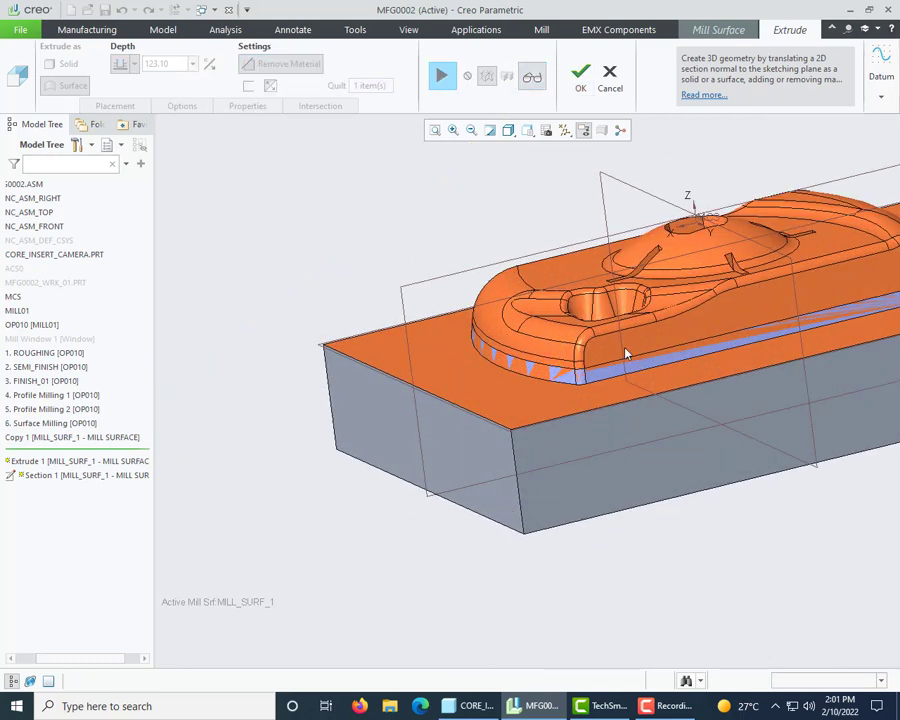
pyautogui.click(582, 76)
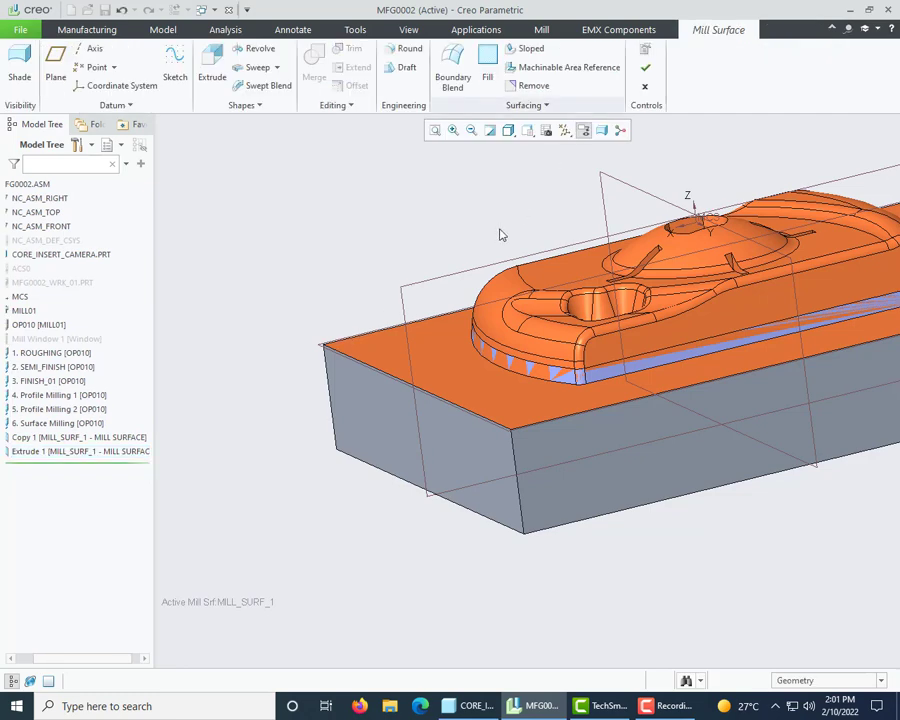
pyautogui.click(644, 70)
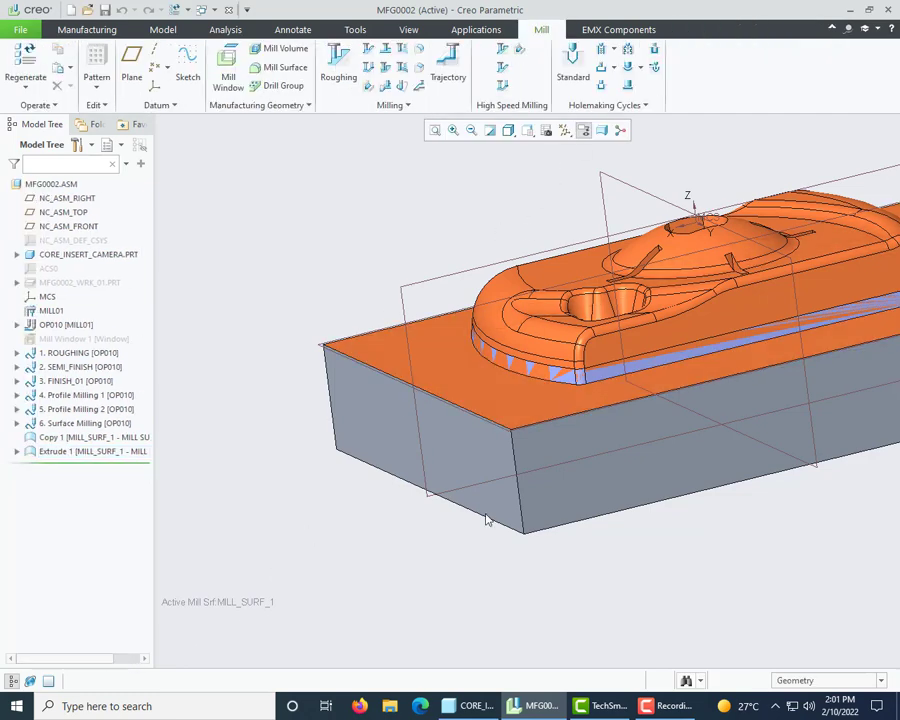
pyautogui.scroll(-1, 472, 488)
pyautogui.moveTo(466, 478); pyautogui.dragTo(703, 474, button='middle')
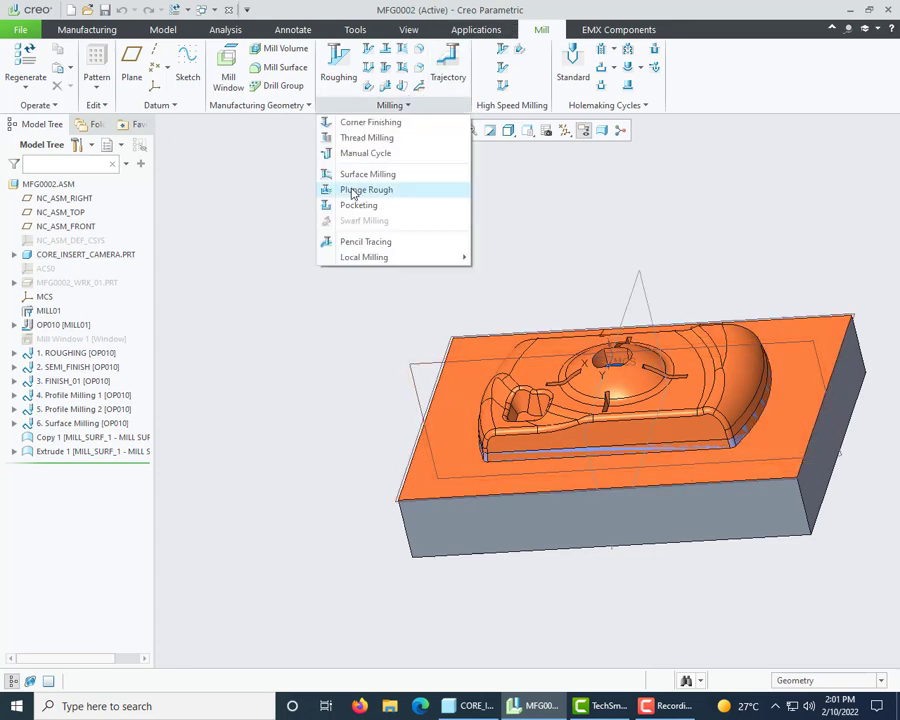
# Start a Surface Milling sequence with tool selection included in its setup, and assign the 8 mm end mill 8EM
pyautogui.click(352, 175)
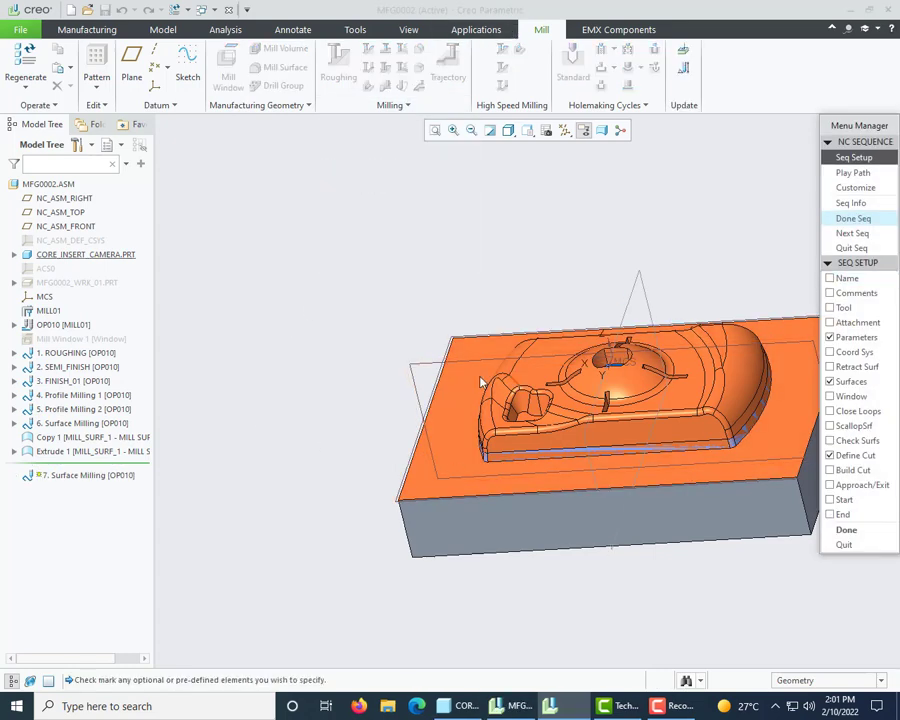
pyautogui.scroll(2, 480, 382)
pyautogui.moveTo(532, 376); pyautogui.dragTo(516, 398, button='middle')
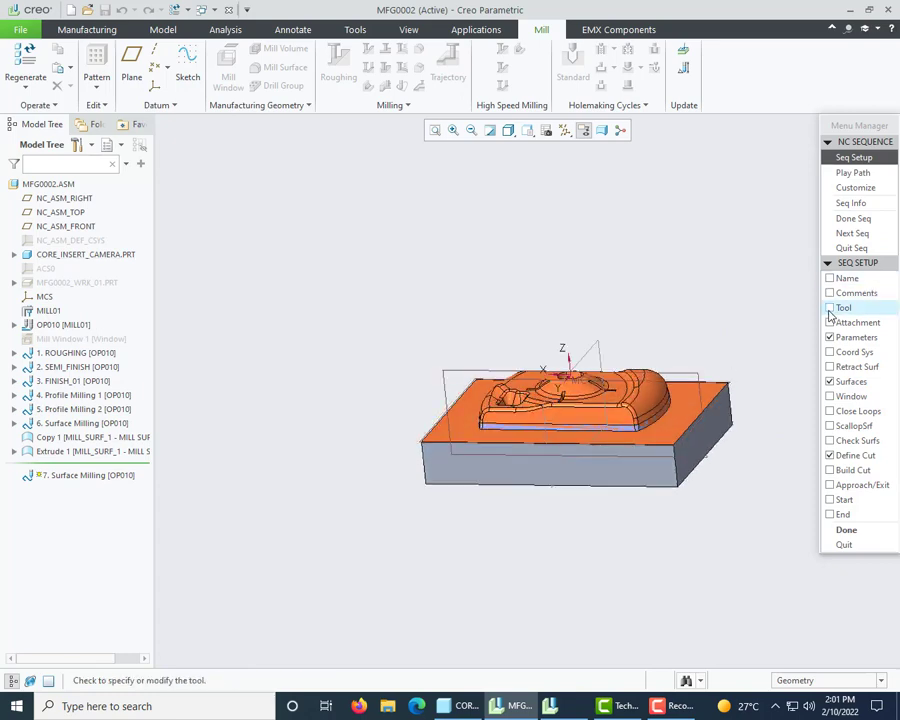
pyautogui.click(830, 308)
pyautogui.click(832, 531)
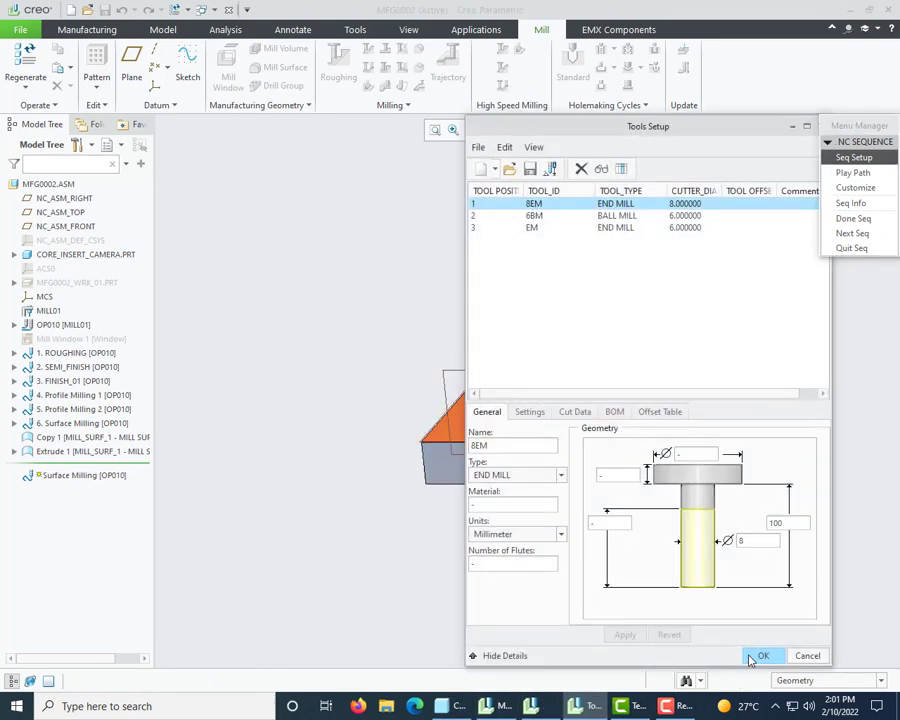
pyautogui.scroll(3, 292, 479)
pyautogui.scroll(-2, 366, 466)
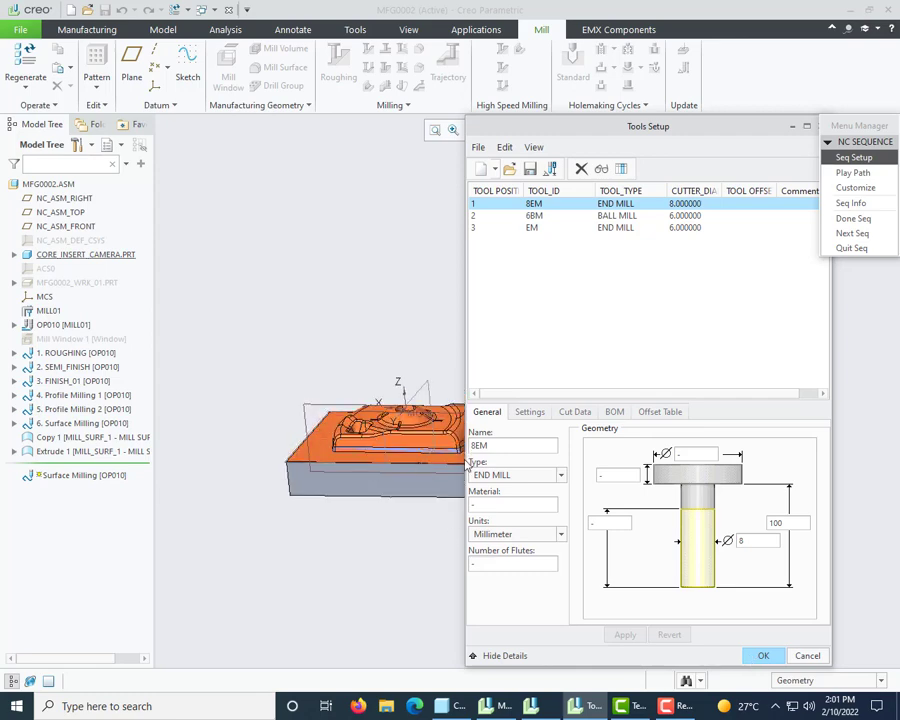
pyautogui.click(759, 656)
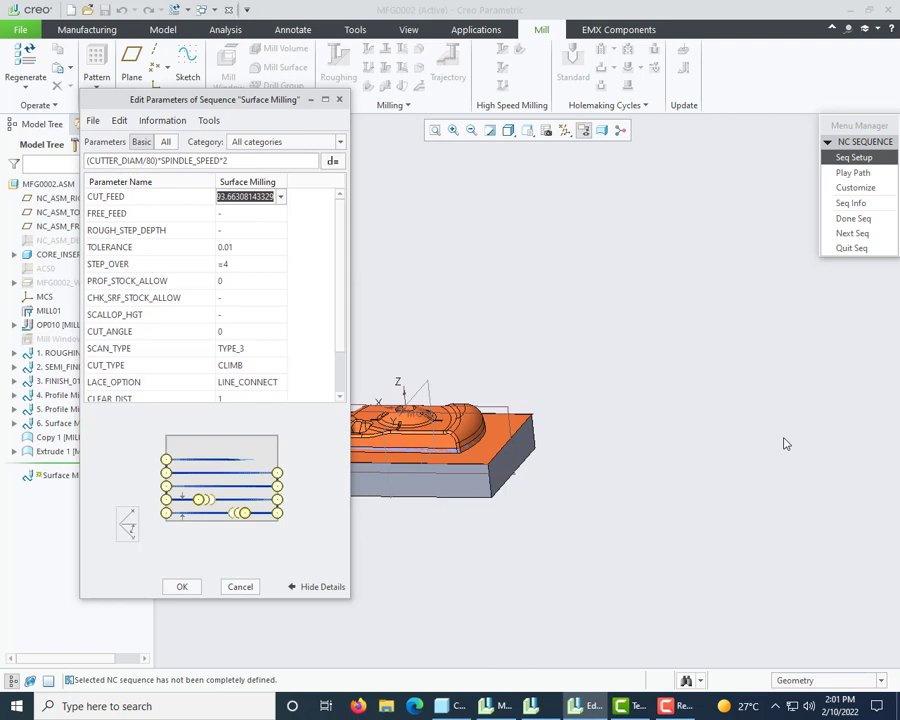
# Set the sequence's CUT_FEED to 800, FREE_FEED to 2000 and STEP_OVER to 0.1
pyautogui.press('Return')
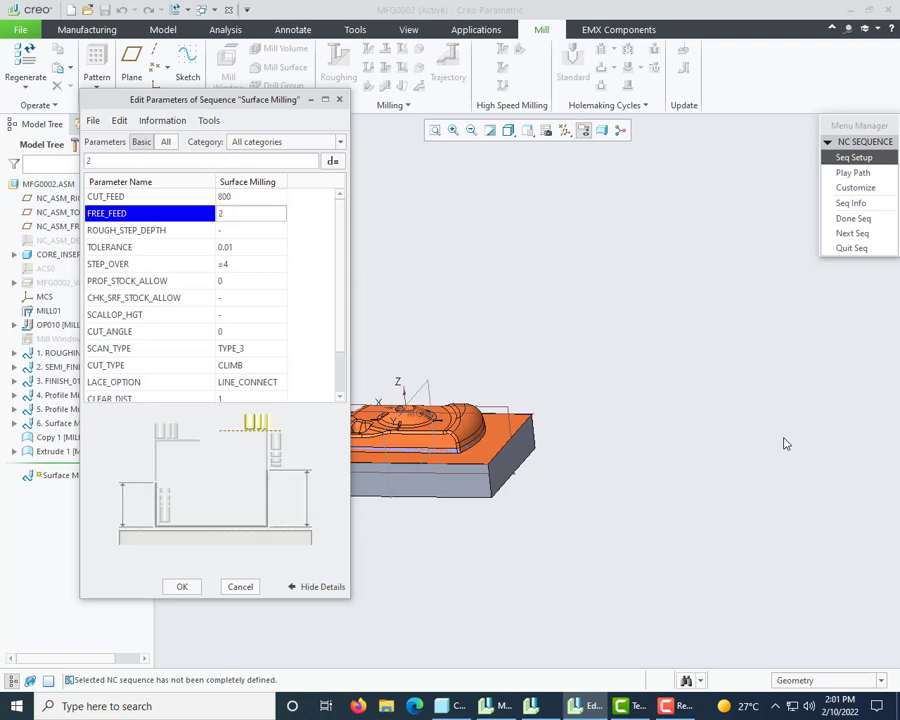
pyautogui.press('Return')
pyautogui.press('Return')
pyautogui.press('Return')
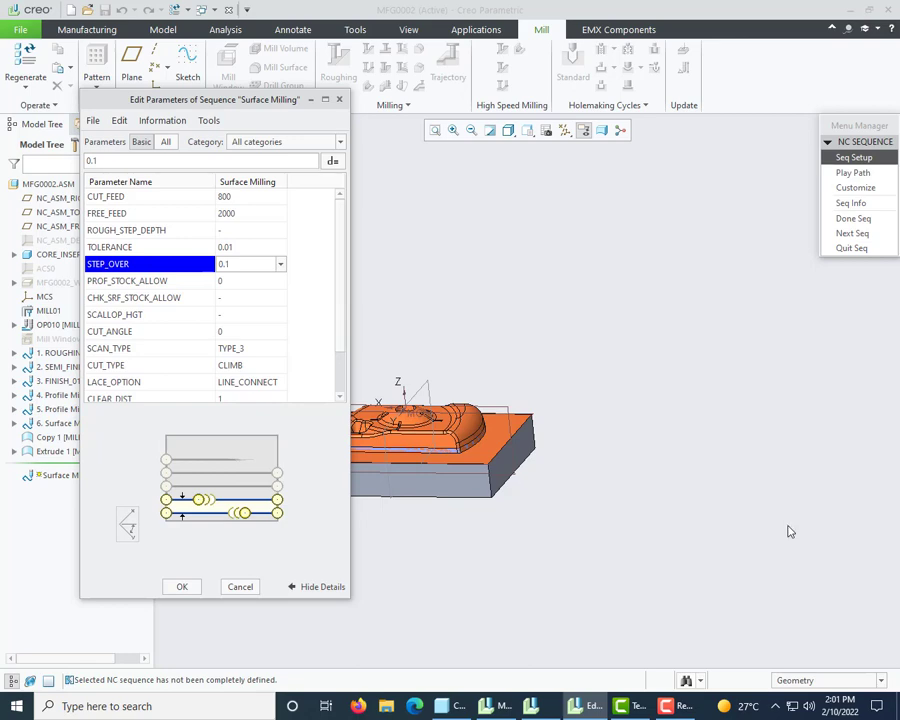
pyautogui.scroll(-1, 731, 514)
pyautogui.scroll(6, 588, 488)
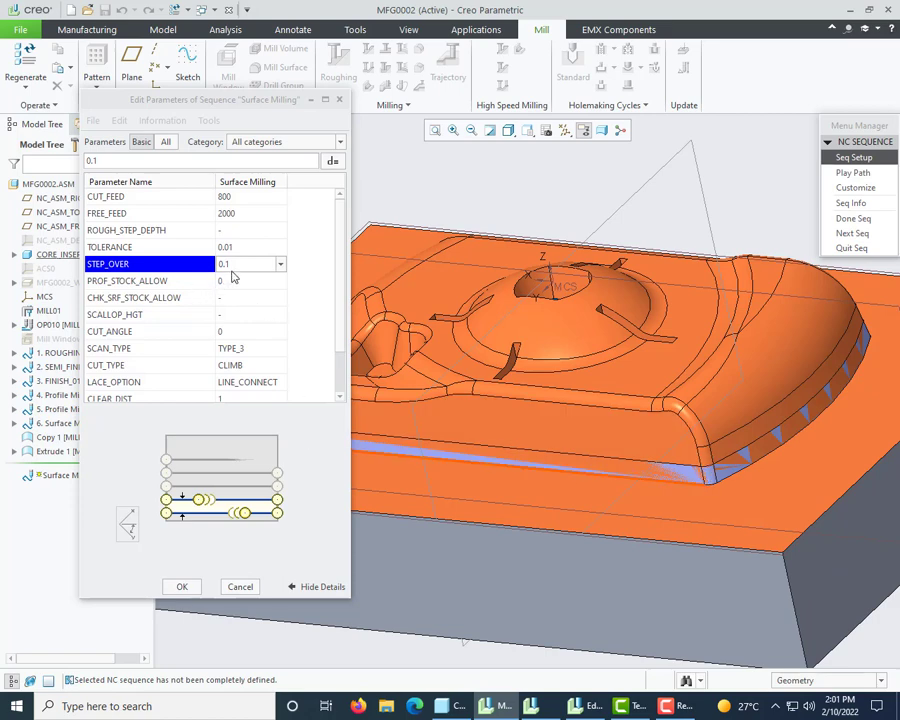
pyautogui.click(236, 266)
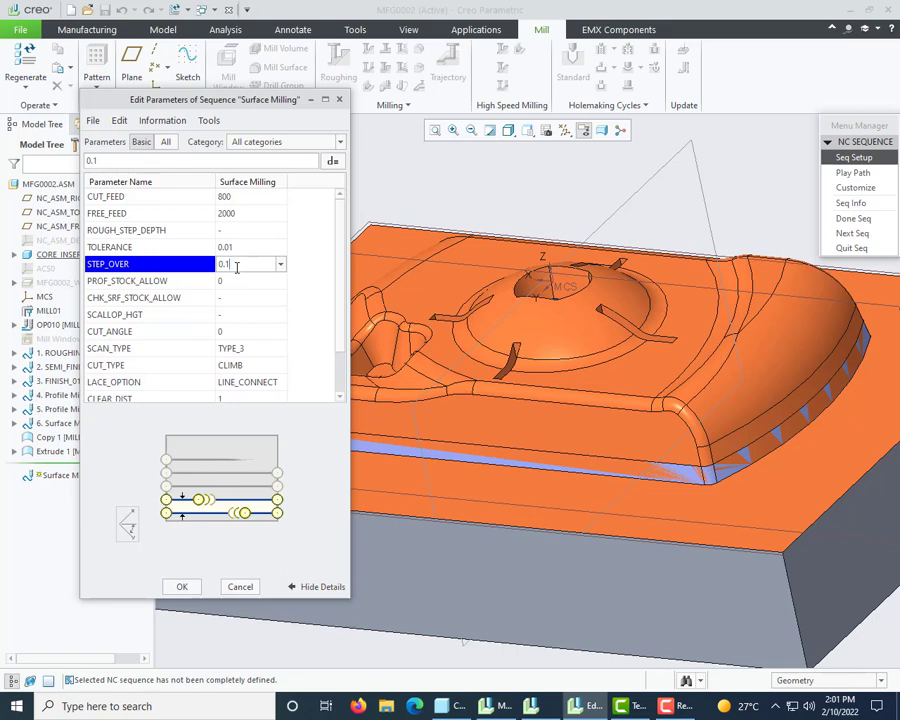
pyautogui.click(241, 281)
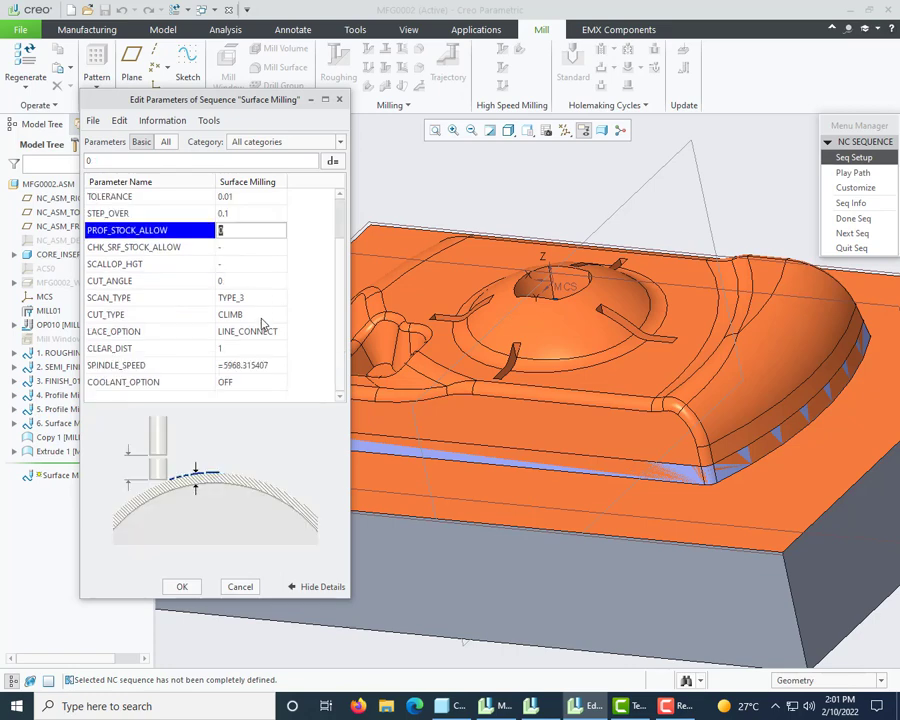
# Set CLEAR_DIST to 10 and SPINDLE_SPEED to 3000, and accept the sequence parameters
pyautogui.click(253, 349)
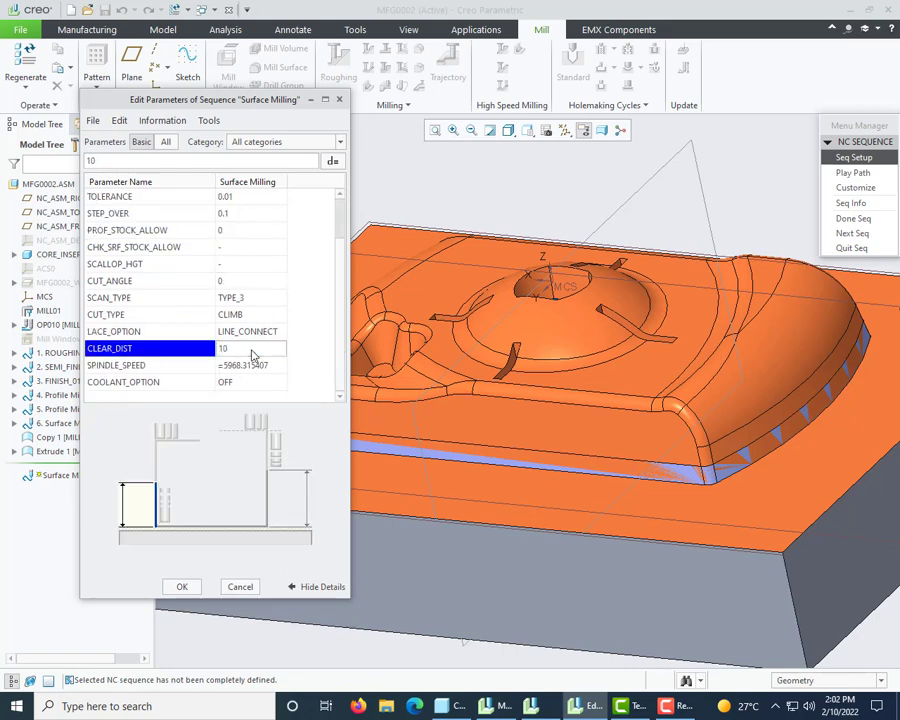
pyautogui.press('Return')
pyautogui.write('400')
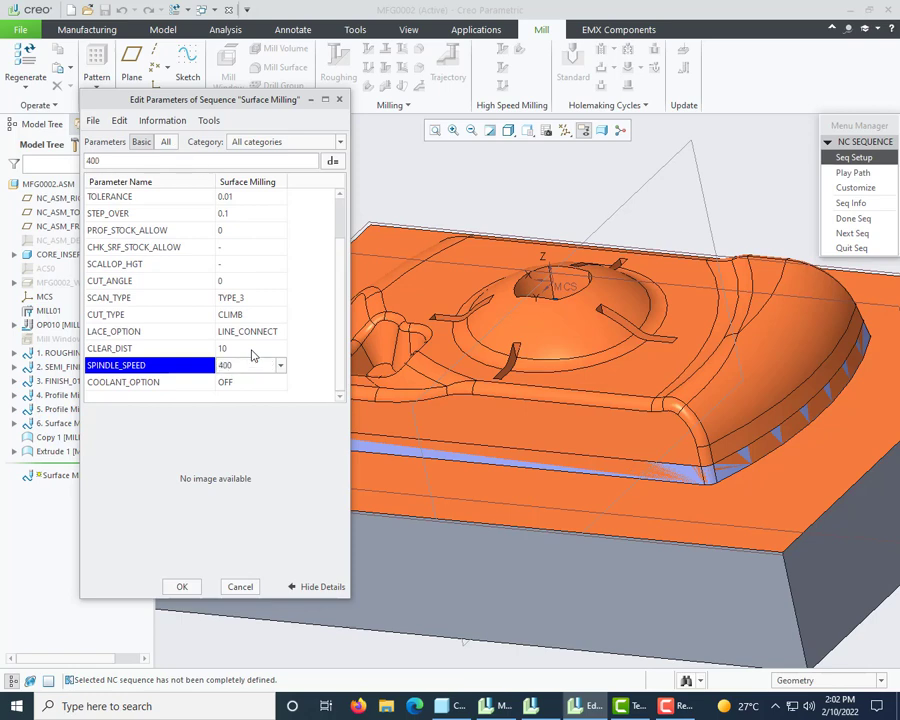
pyautogui.press('BackSpace')
pyautogui.press('BackSpace')
pyautogui.write('3000')
pyautogui.click(182, 586)
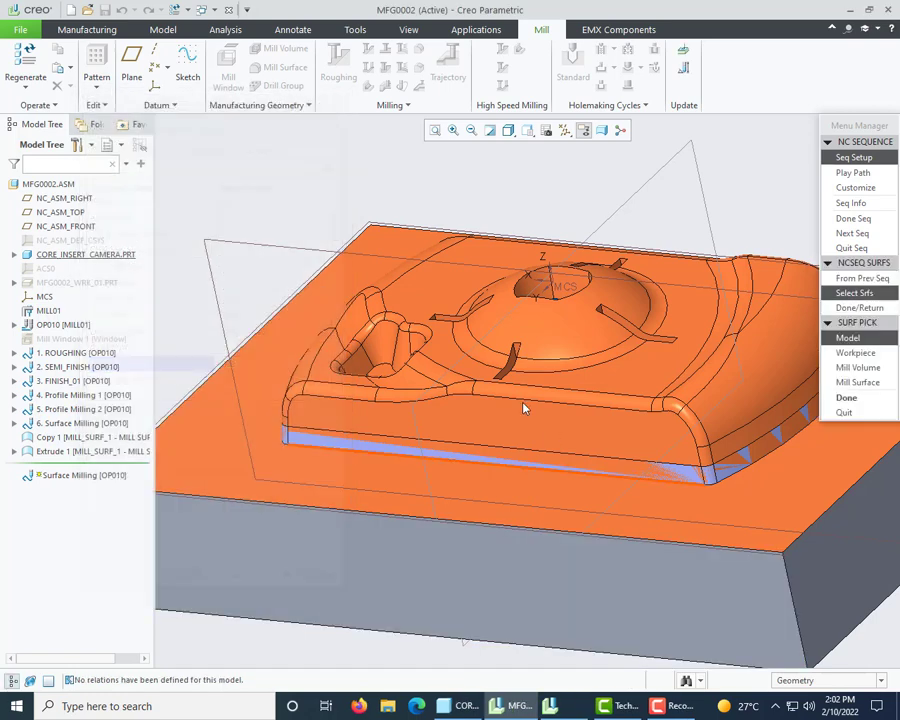
# Choose the workpiece as surface source and select the base band along one long side, its corner and the adjoining curved end
pyautogui.scroll(-2, 484, 434)
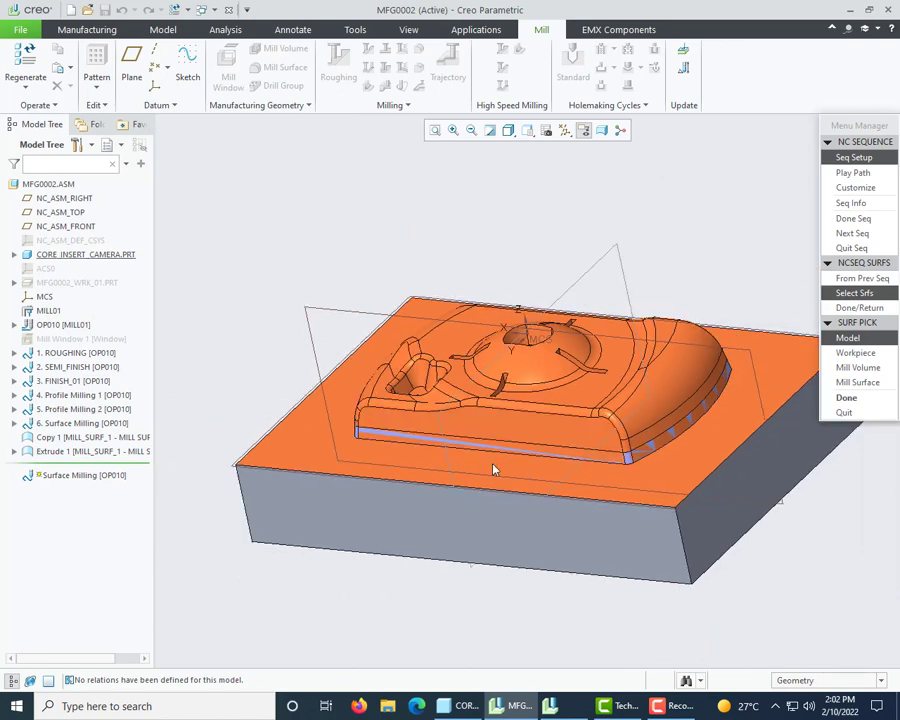
pyautogui.click(878, 356)
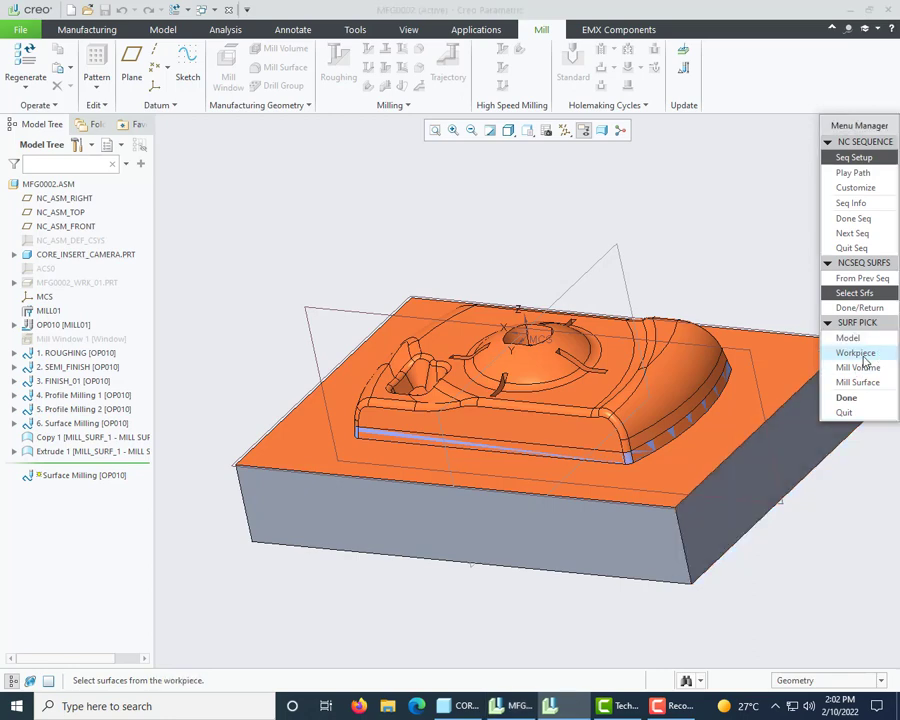
pyautogui.click(847, 397)
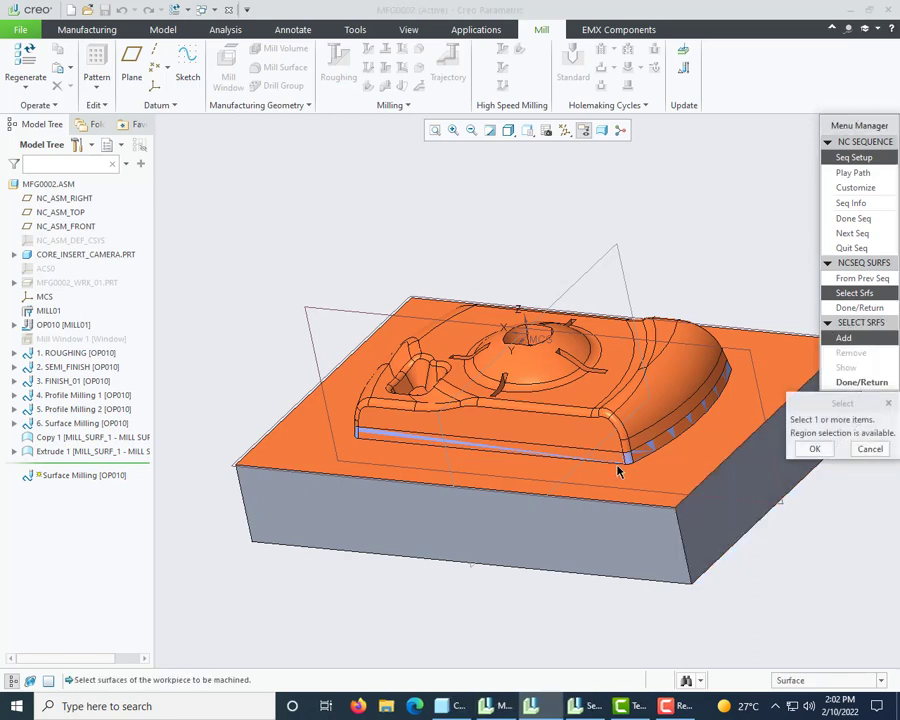
pyautogui.scroll(-3, 618, 472)
pyautogui.click(635, 452)
pyautogui.keyDown('ctrl'); pyautogui.click(660, 453); pyautogui.keyUp('ctrl')
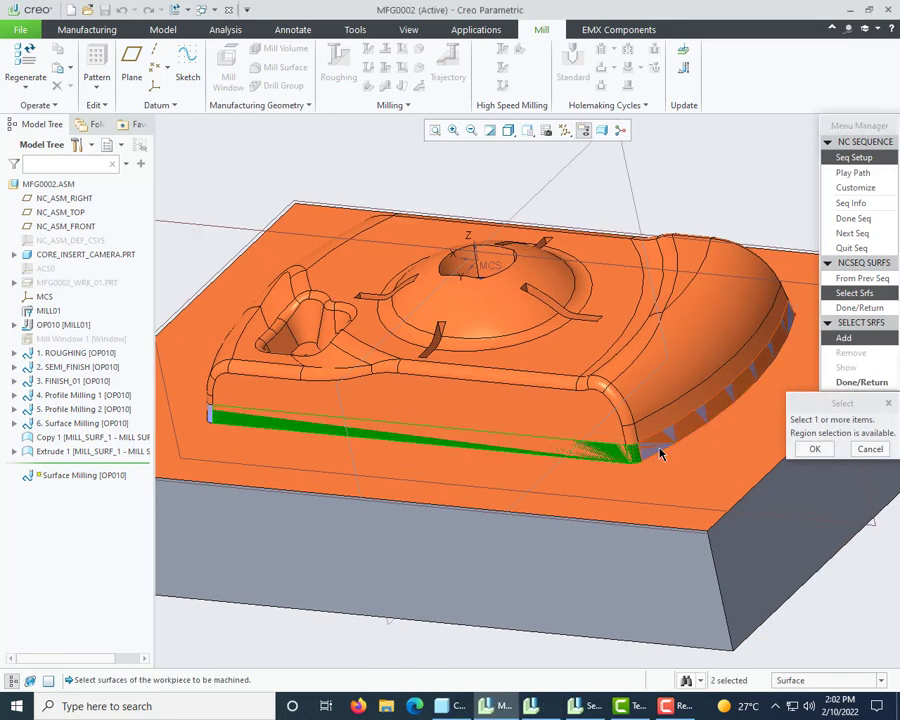
pyautogui.keyDown('ctrl'); pyautogui.click(659, 453); pyautogui.keyUp('ctrl')
# Add the base band surfaces on the opposite long side and the corner joining it to the selected curved end
pyautogui.scroll(3, 631, 458)
pyautogui.moveTo(631, 458); pyautogui.dragTo(528, 506, button='middle')
pyautogui.scroll(-3, 706, 450)
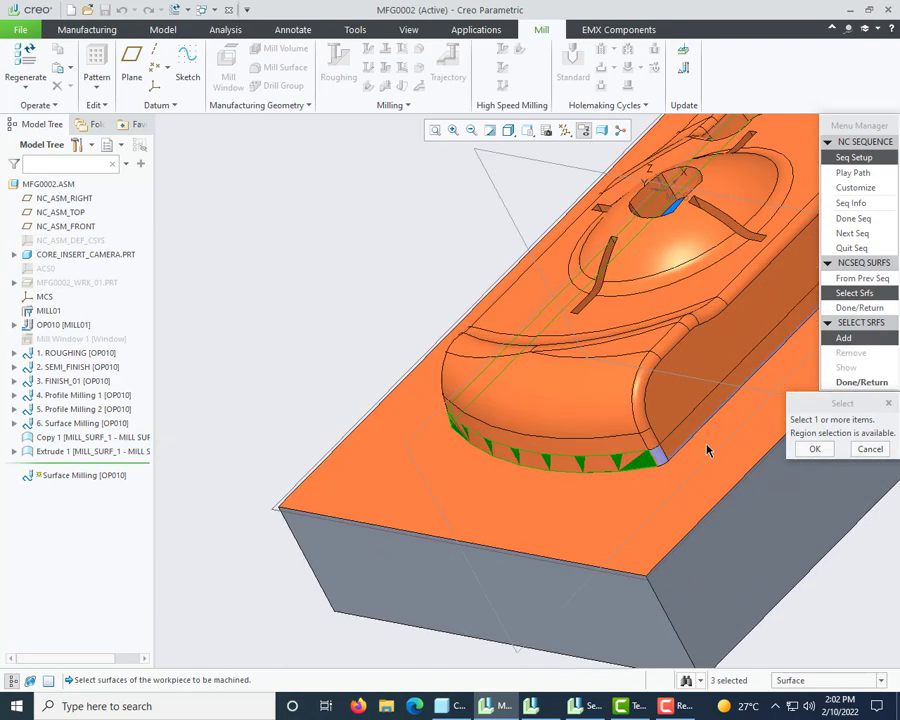
pyautogui.keyDown('ctrl'); pyautogui.click(673, 454); pyautogui.keyUp('ctrl')
pyautogui.scroll(4, 482, 499)
pyautogui.scroll(-3, 521, 484)
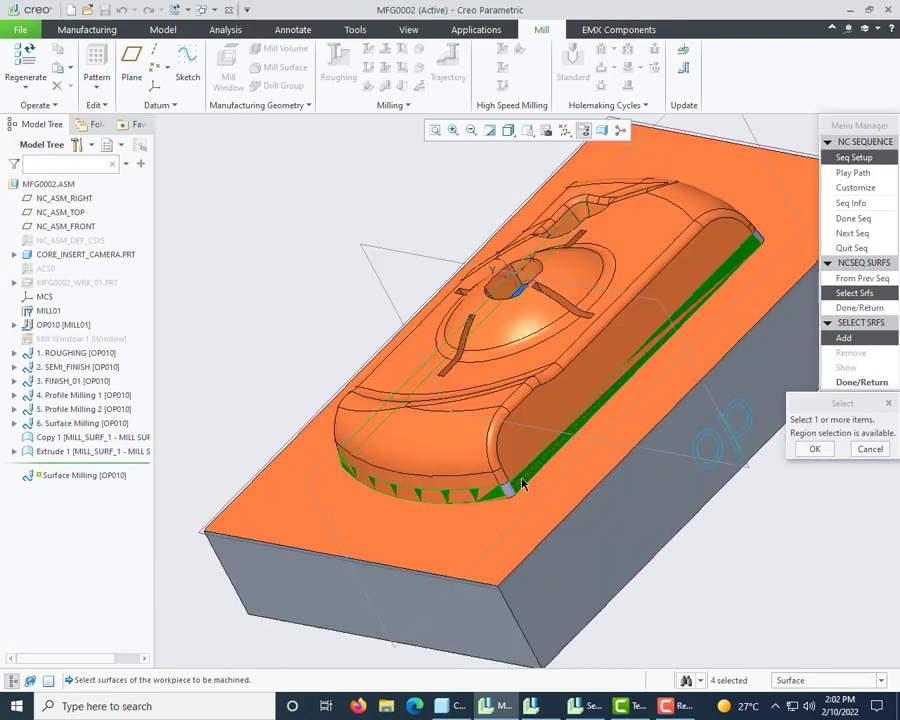
pyautogui.scroll(-3, 522, 484)
pyautogui.keyDown('ctrl'); pyautogui.click(514, 516); pyautogui.keyUp('ctrl')
pyautogui.scroll(4, 422, 532)
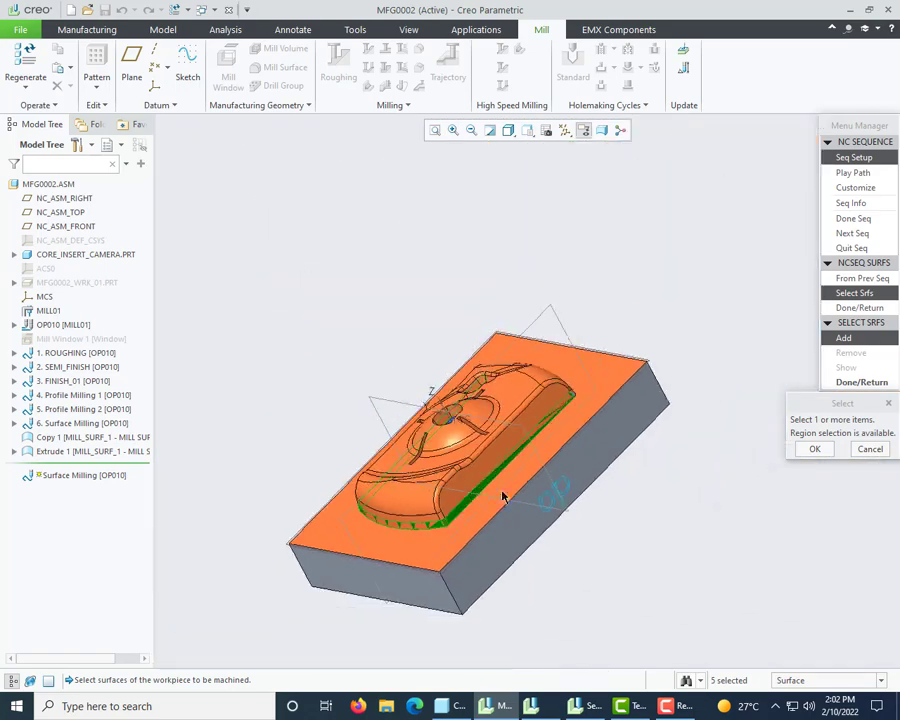
# Add the remaining curved end and corner surfaces to complete the selected band around the core's base
pyautogui.moveTo(503, 497); pyautogui.dragTo(528, 460, button='middle')
pyautogui.scroll(-5, 490, 470)
pyautogui.keyDown('ctrl'); pyautogui.click(492, 466); pyautogui.keyUp('ctrl')
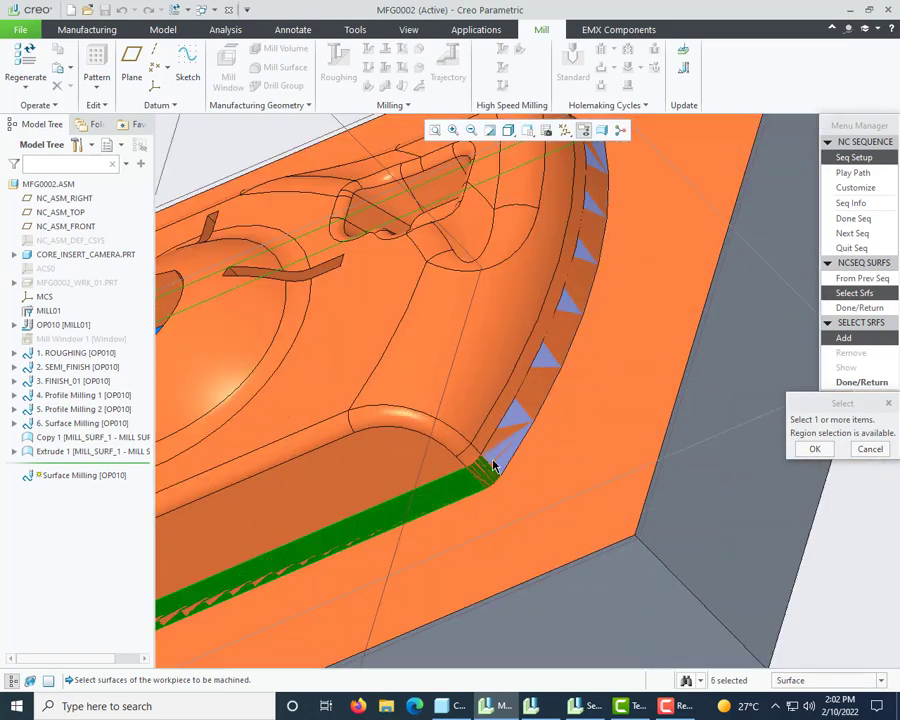
pyautogui.keyDown('ctrl'); pyautogui.click(492, 466); pyautogui.keyUp('ctrl')
pyautogui.scroll(4, 643, 454)
pyautogui.moveTo(461, 281); pyautogui.dragTo(673, 322, button='middle')
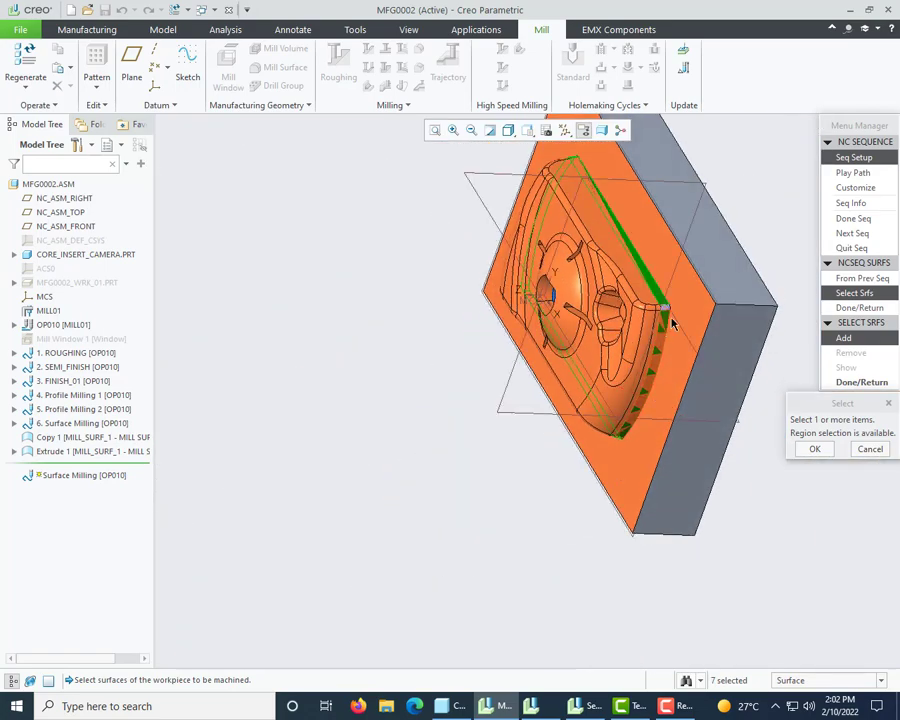
pyautogui.scroll(-5, 660, 310)
pyautogui.keyDown('ctrl'); pyautogui.click(587, 291); pyautogui.keyUp('ctrl')
pyautogui.scroll(5, 655, 380)
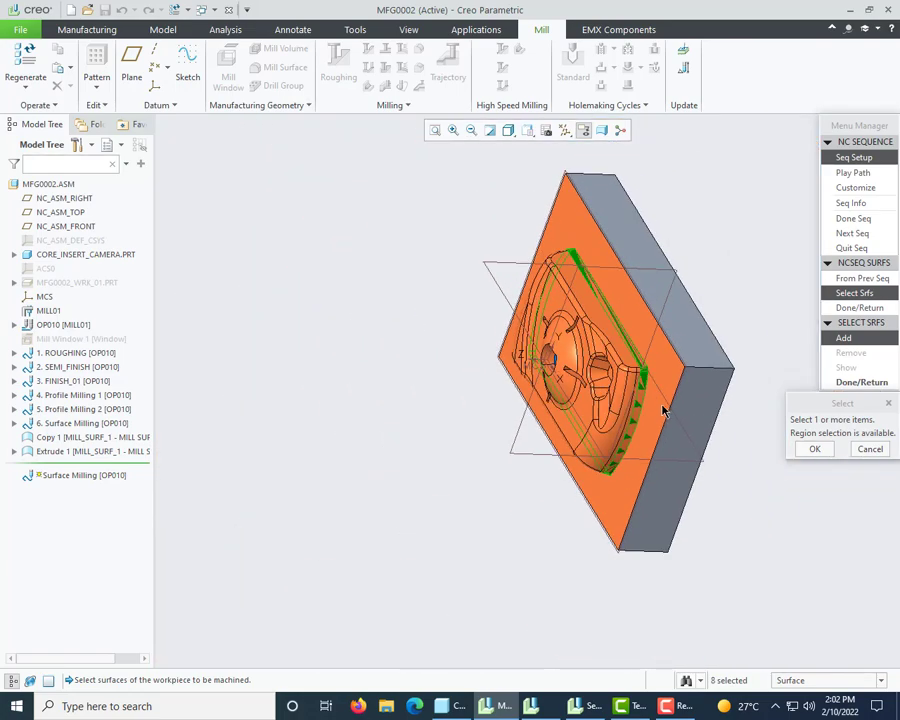
# Confirm the selected machining surfaces and accept the proposed surface side direction
pyautogui.moveTo(663, 411); pyautogui.dragTo(731, 343, button='middle')
pyautogui.click(816, 450)
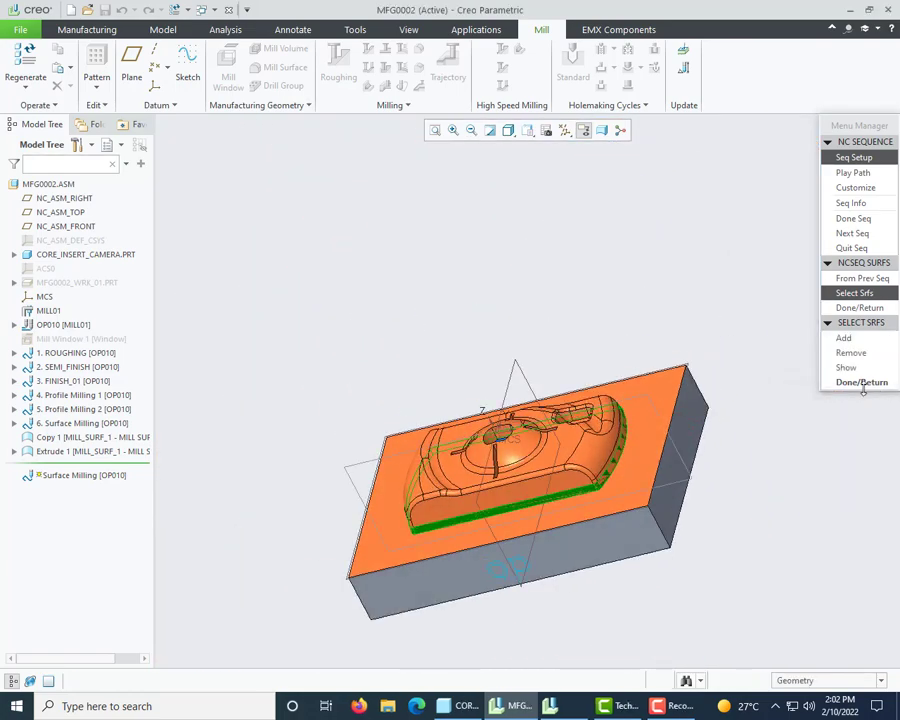
pyautogui.click(856, 382)
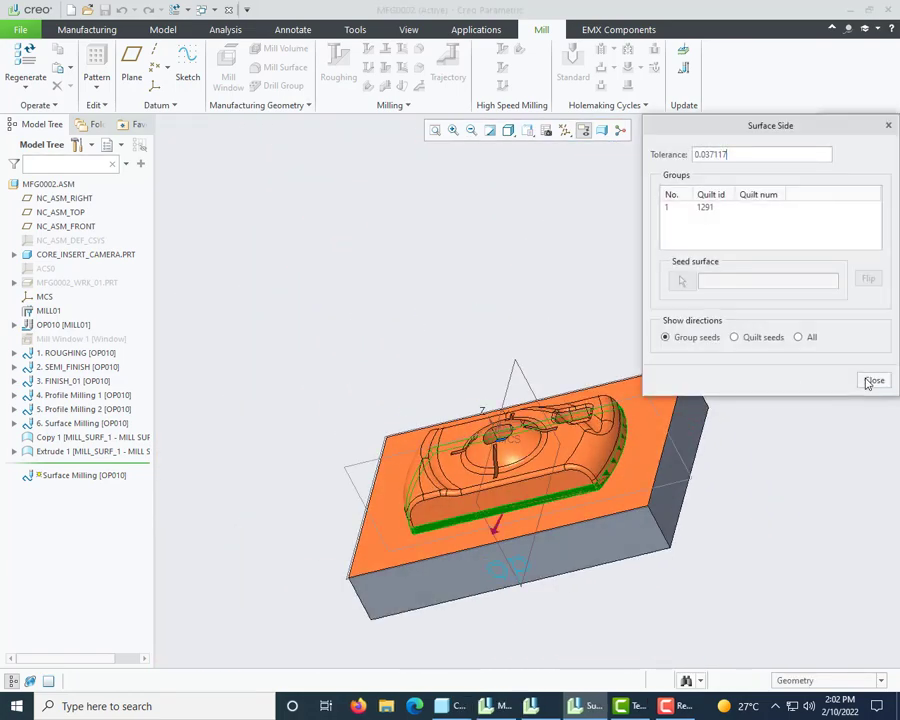
pyautogui.click(868, 383)
# Play the surface milling tool path on screen and raise its display speed to about the middle of the range
pyautogui.click(853, 172)
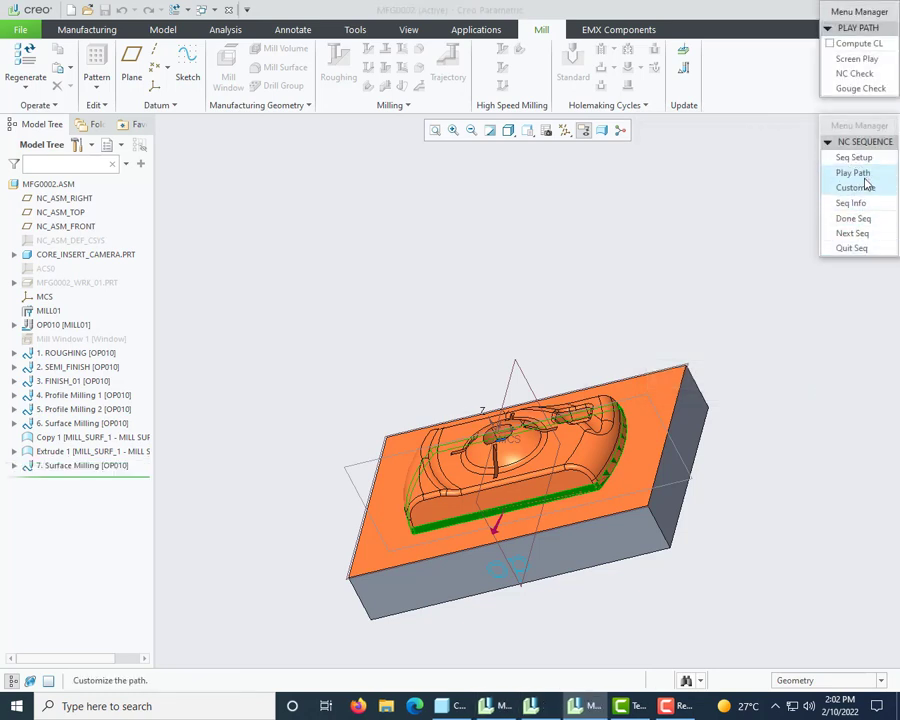
pyautogui.click(850, 63)
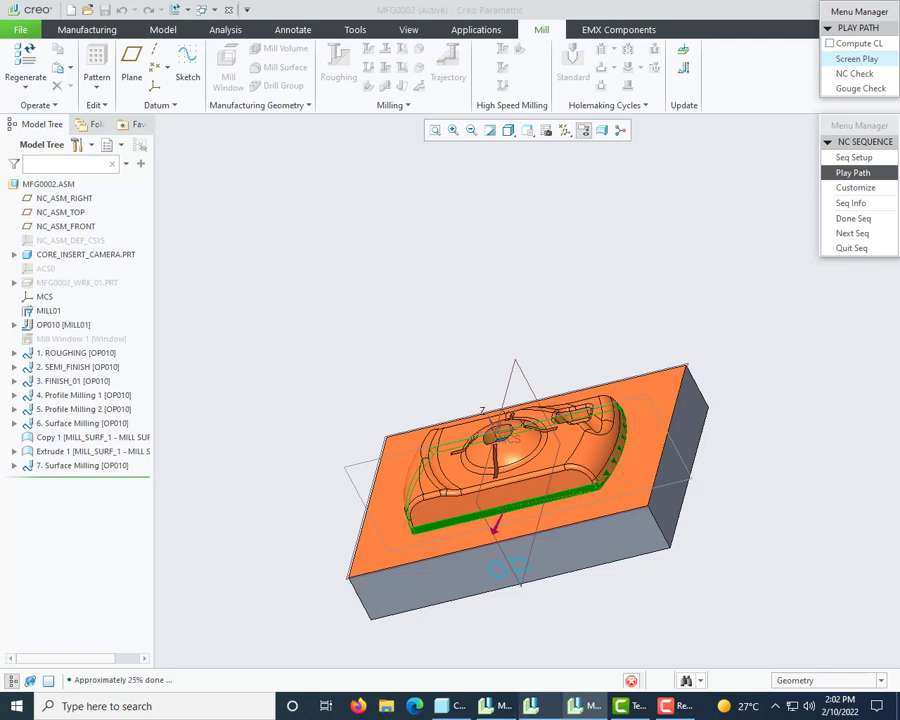
pyautogui.click(668, 706)
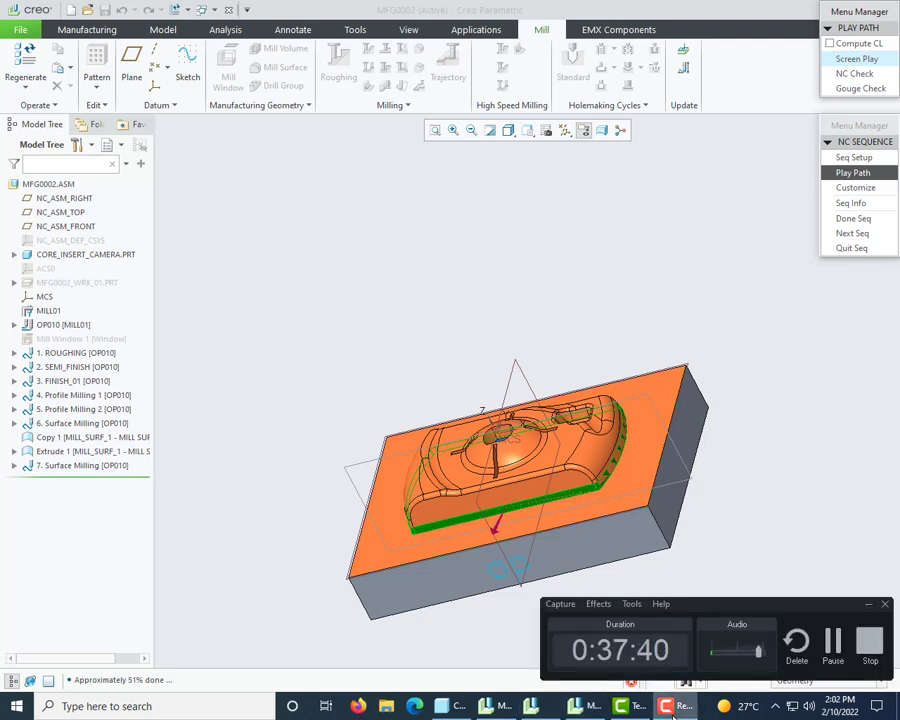
pyautogui.click(673, 708)
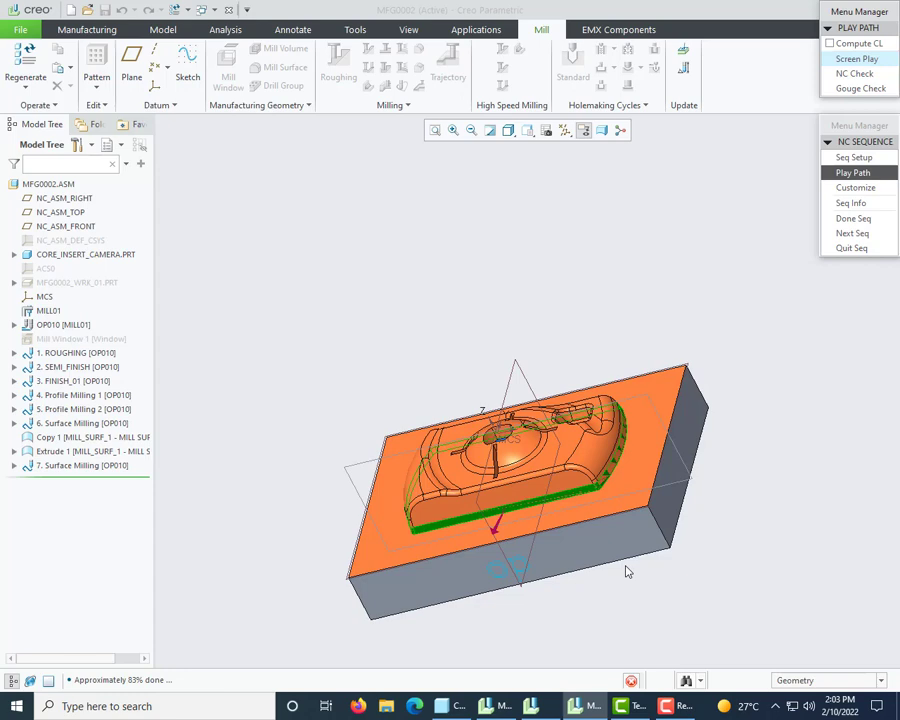
pyautogui.moveTo(625, 571); pyautogui.dragTo(532, 534, button='middle')
pyautogui.moveTo(697, 617); pyautogui.dragTo(574, 623)
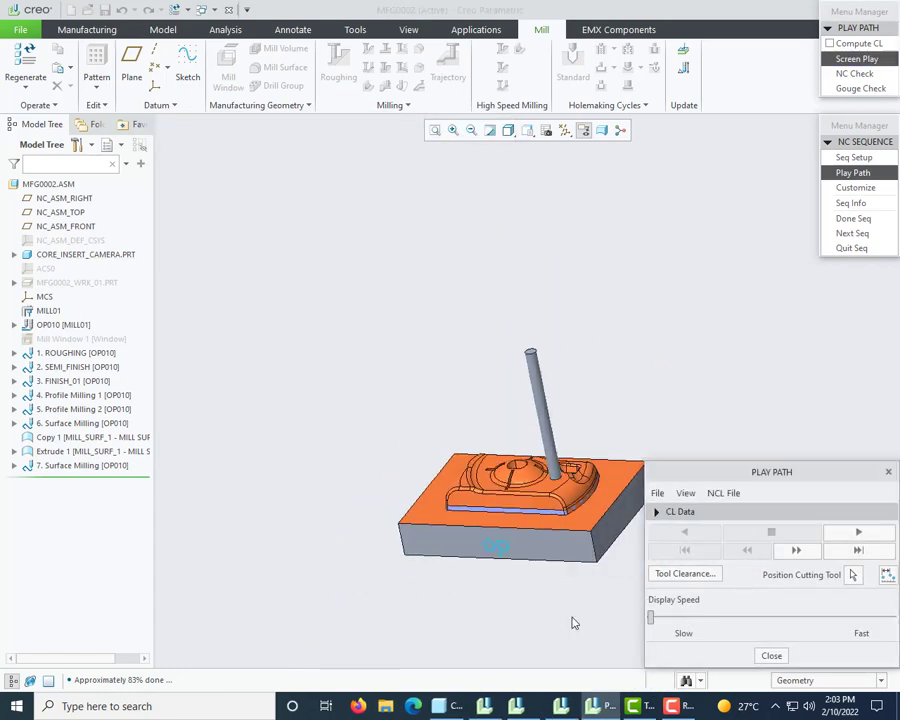
pyautogui.scroll(3, 460, 540)
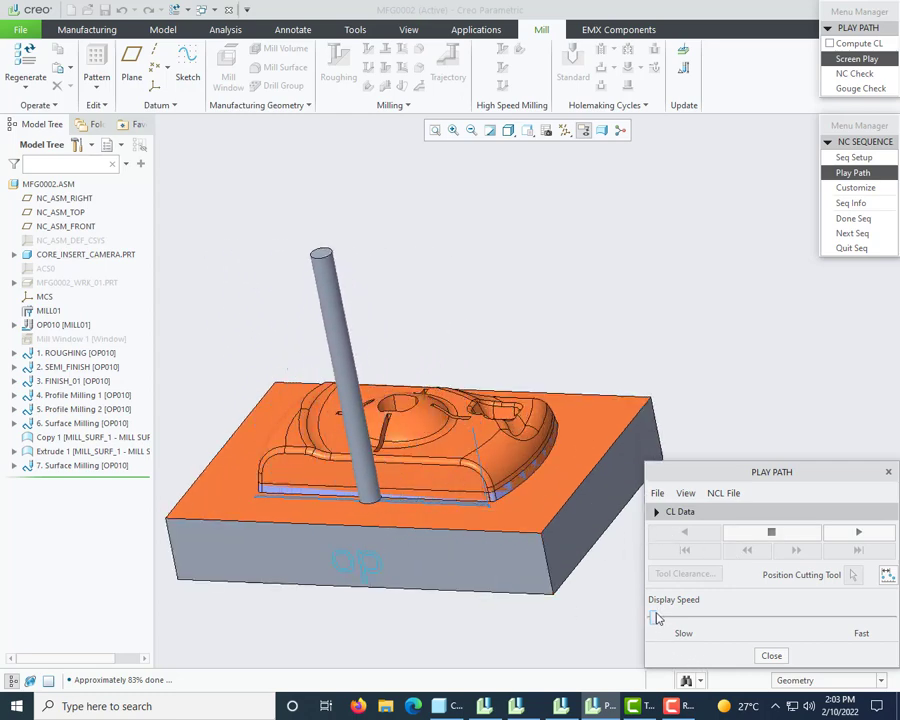
pyautogui.moveTo(657, 618); pyautogui.dragTo(749, 617)
# Examine the spacing and position of the tool path passes around the base band, especially at the corner and curved end
pyautogui.scroll(5, 534, 526)
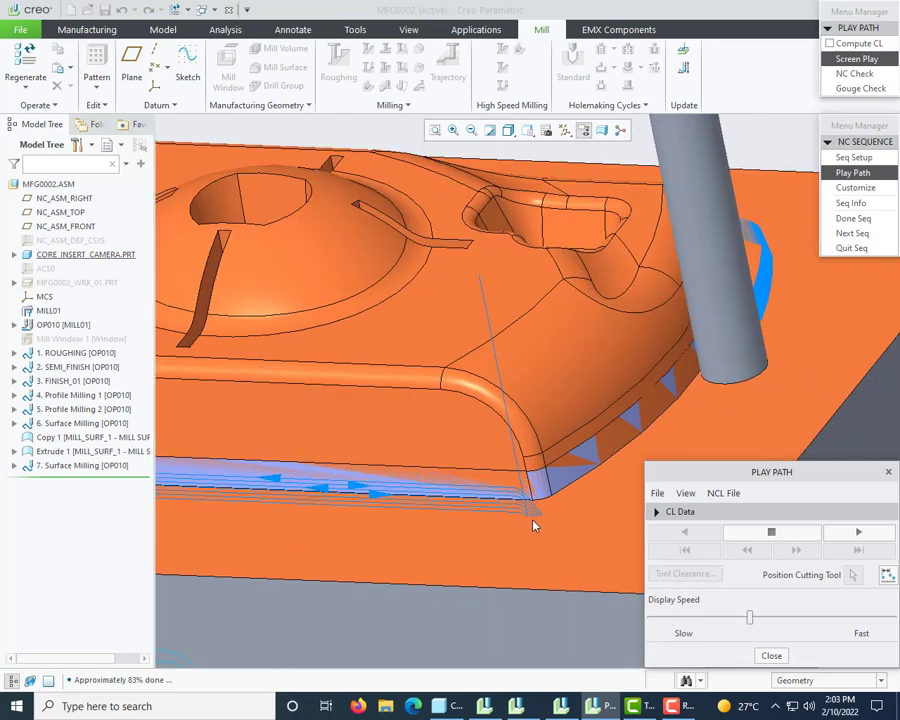
pyautogui.scroll(-4, 496, 506)
pyautogui.scroll(1, 501, 496)
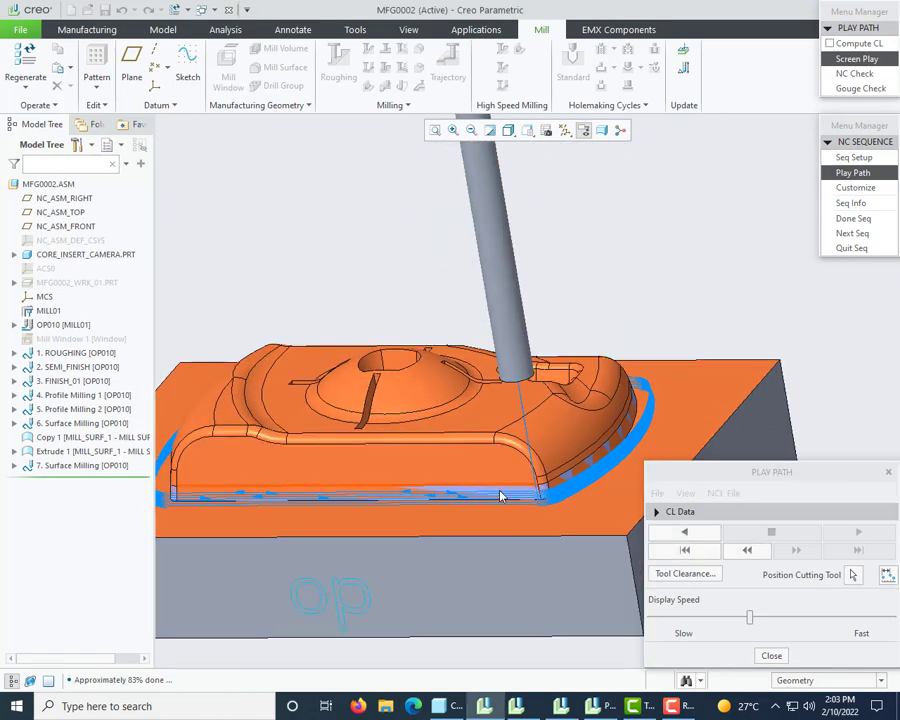
pyautogui.scroll(3, 515, 499)
pyautogui.scroll(3, 486, 499)
pyautogui.moveTo(498, 499); pyautogui.dragTo(520, 500, button='middle')
pyautogui.scroll(-5, 525, 495)
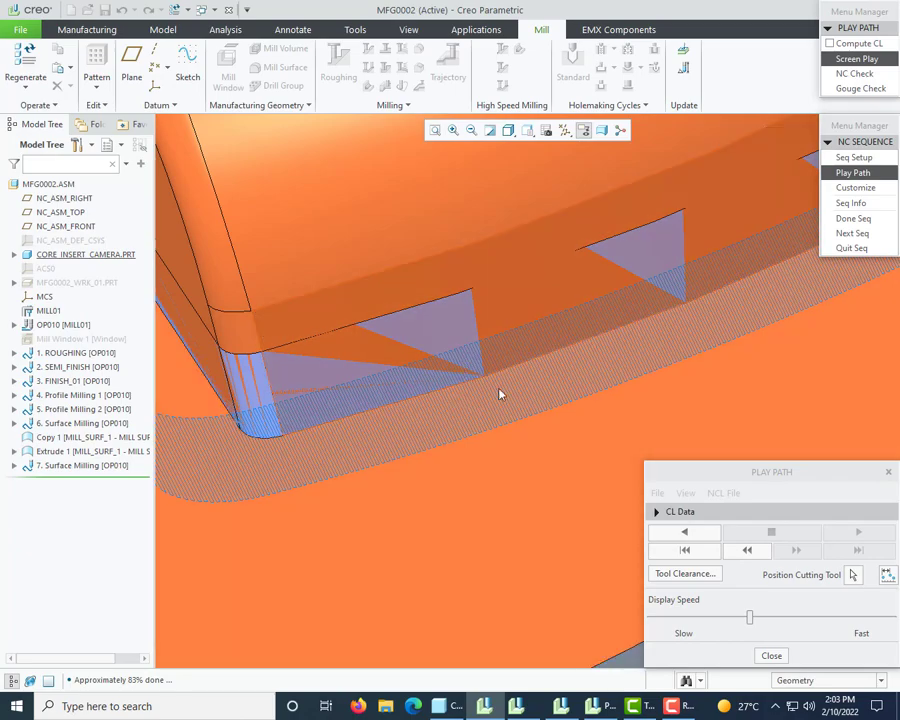
pyautogui.scroll(3, 502, 393)
pyautogui.moveTo(506, 394); pyautogui.dragTo(532, 388, button='middle')
pyautogui.scroll(-3, 533, 360)
pyautogui.scroll(2, 533, 354)
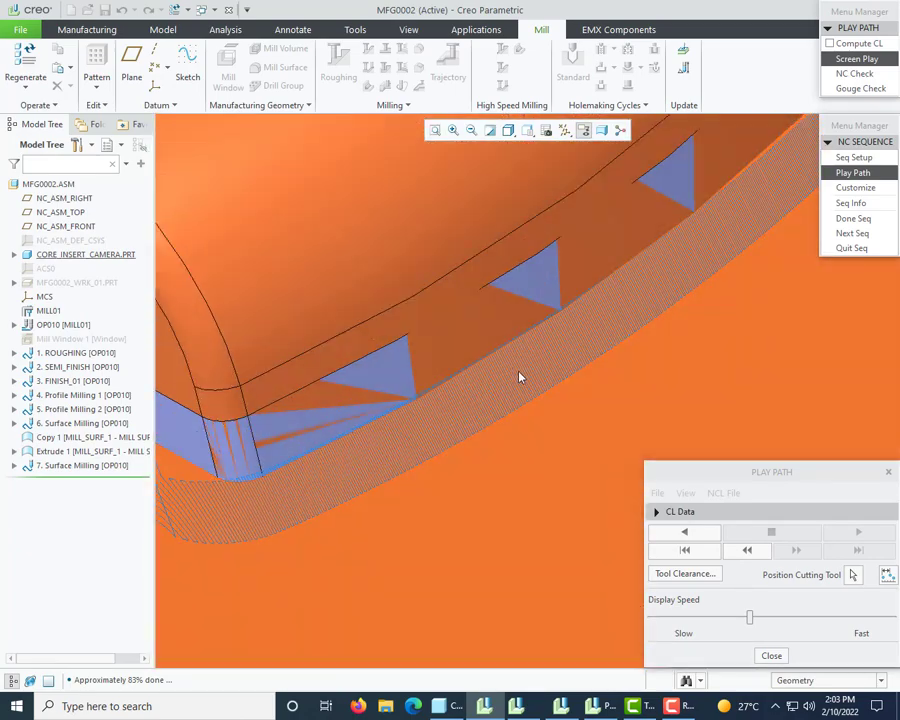
# Close the tool path playback and open the cut definition of the surface milling sequence
pyautogui.scroll(6, 508, 418)
pyautogui.moveTo(509, 472); pyautogui.dragTo(539, 437, button='middle')
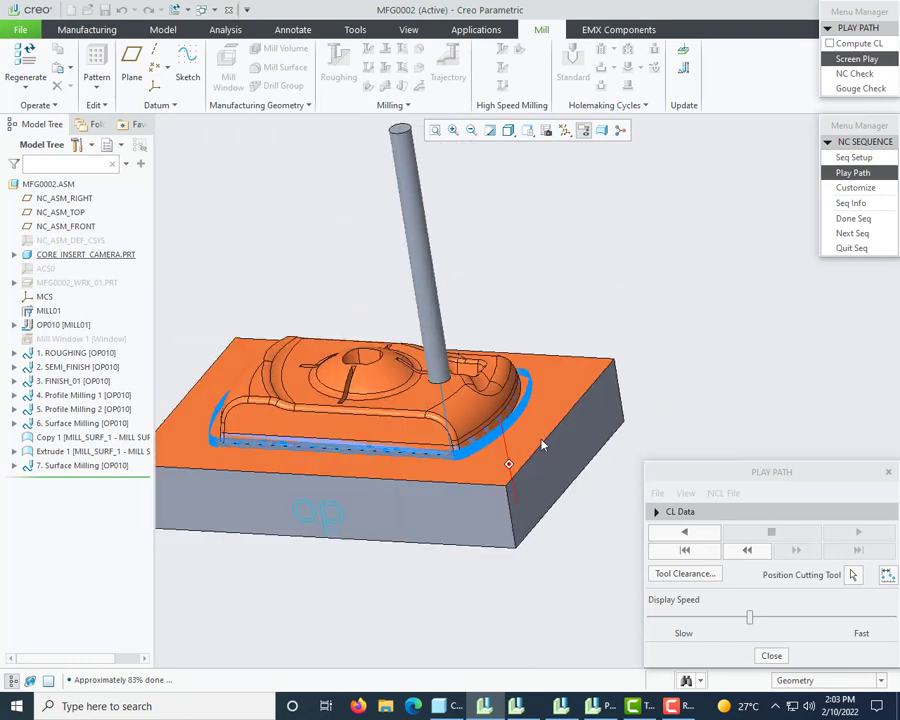
pyautogui.click(765, 656)
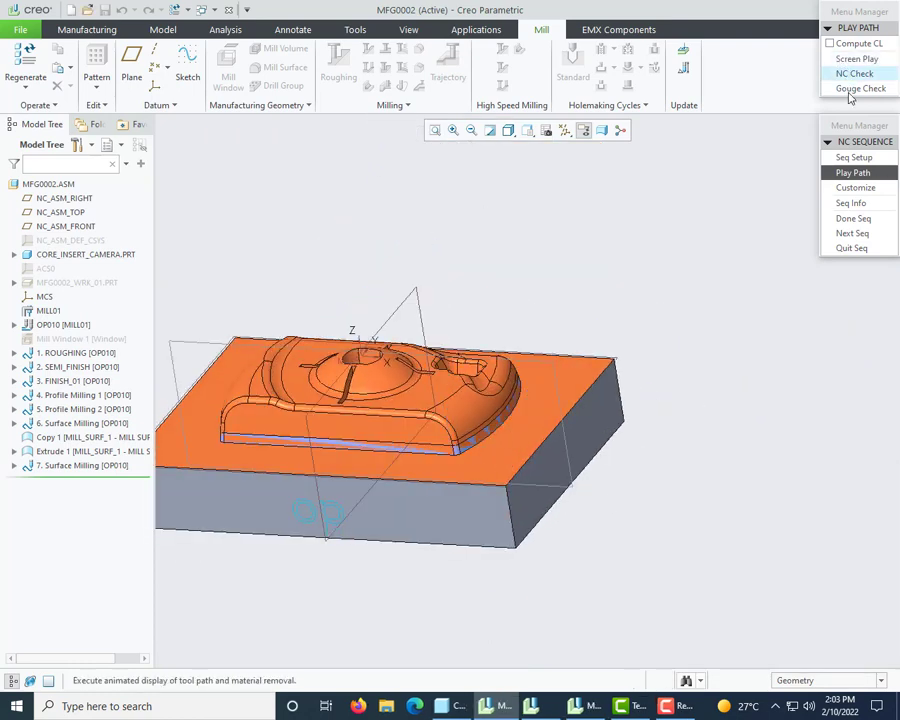
pyautogui.click(860, 160)
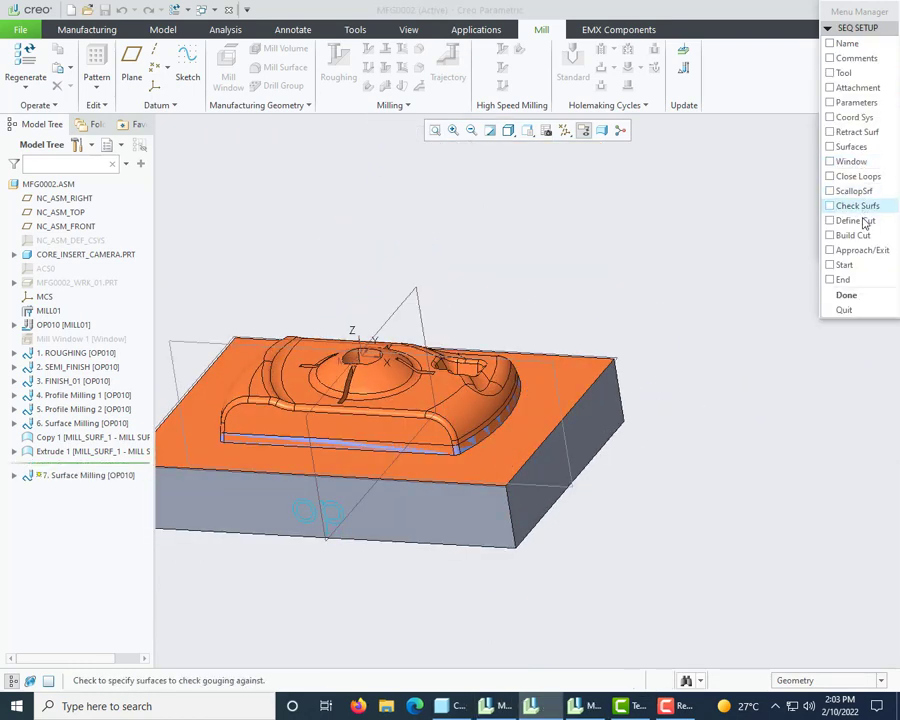
pyautogui.click(855, 221)
pyautogui.click(846, 295)
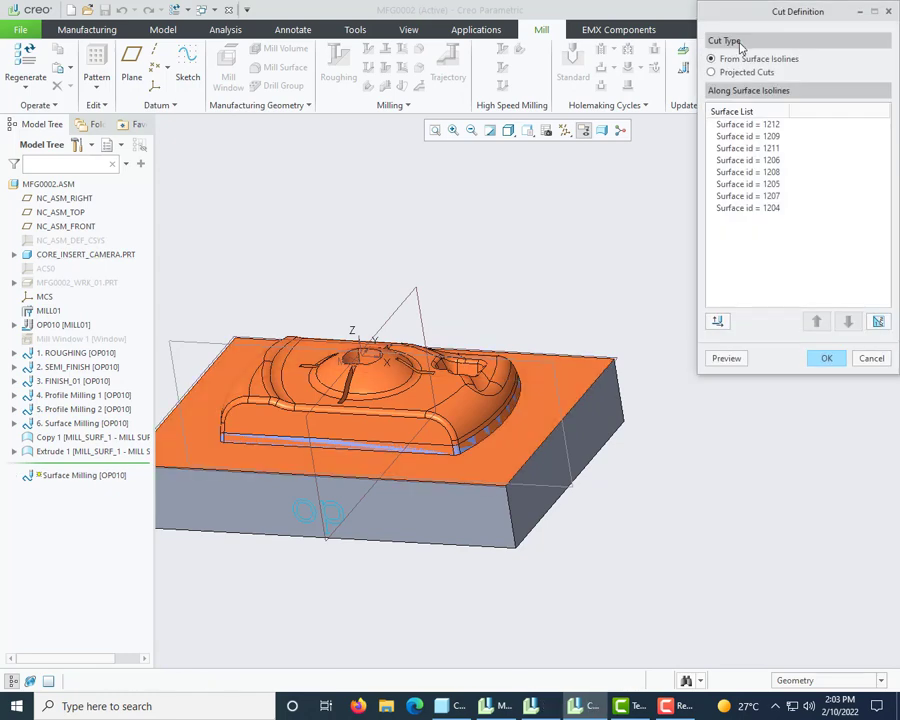
pyautogui.moveTo(775, 12); pyautogui.dragTo(713, 131)
# Examine the isoline cut directions of the listed band surfaces, from surface 1212 through surface 1204
pyautogui.click(688, 243)
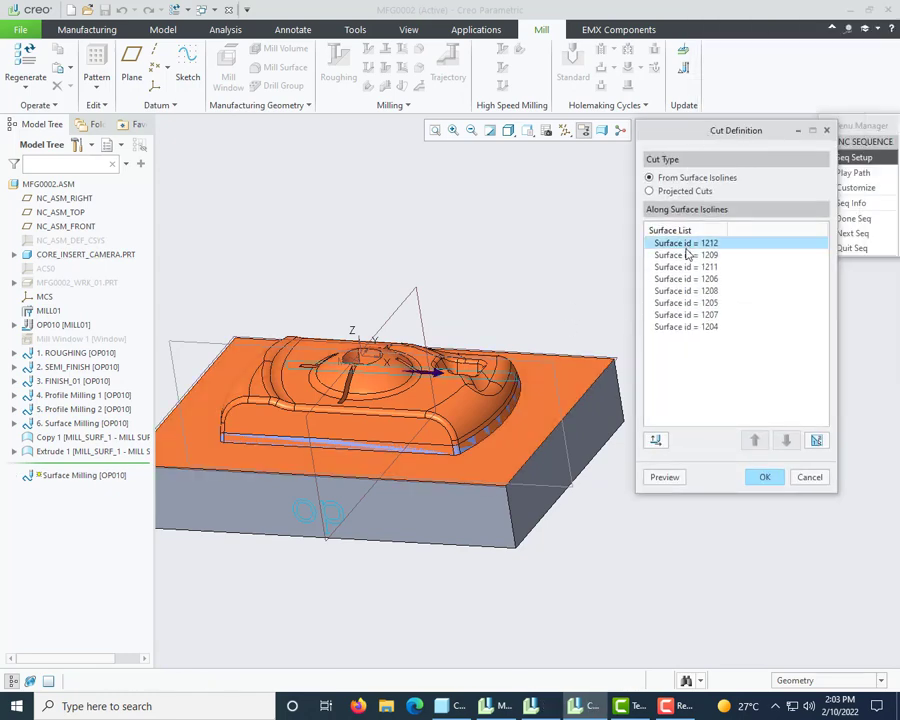
pyautogui.click(687, 255)
pyautogui.click(686, 267)
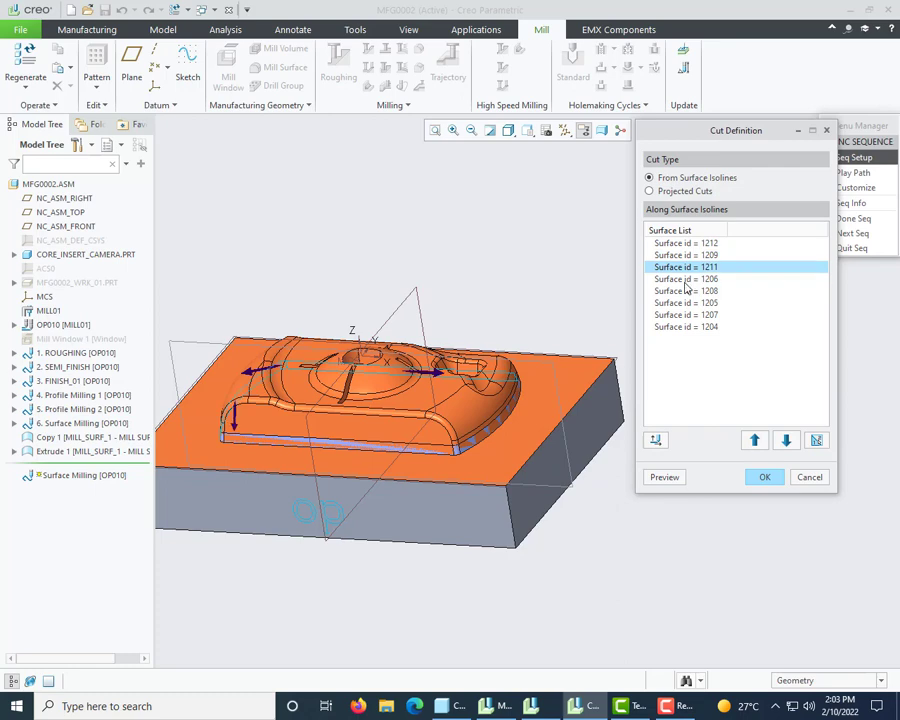
pyautogui.click(687, 279)
pyautogui.click(688, 302)
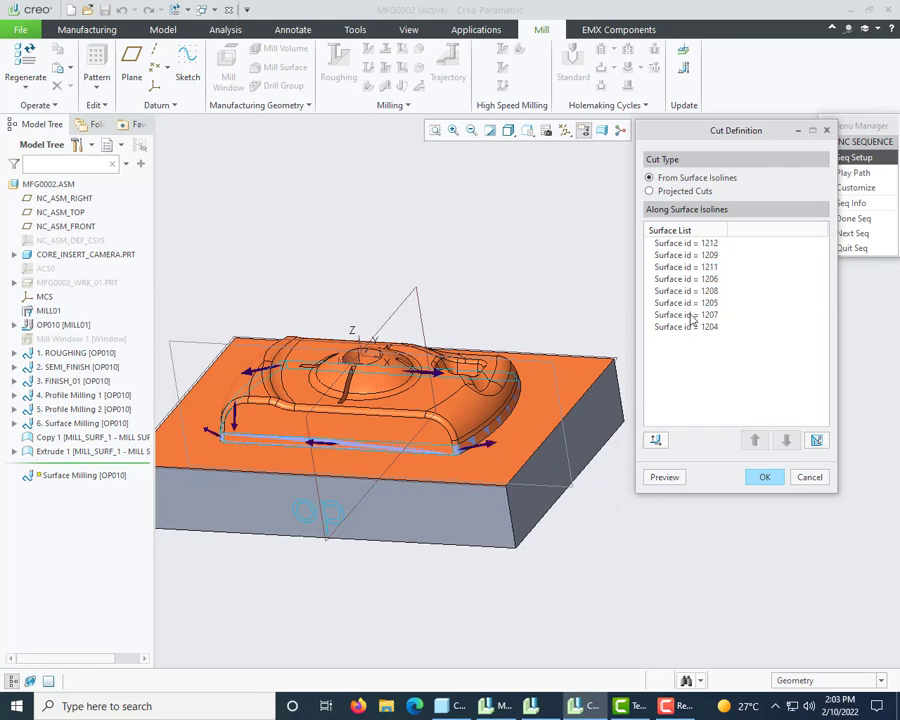
pyautogui.click(687, 315)
pyautogui.click(687, 327)
pyautogui.click(496, 503)
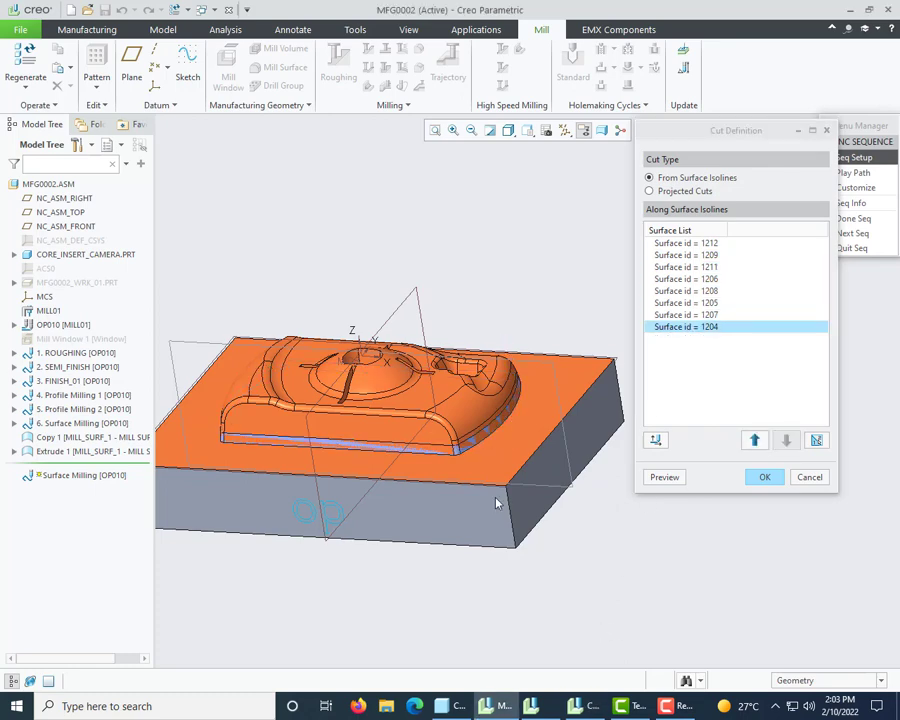
# Switch the isoline cut direction of surface 1212 on the long side of the base band
pyautogui.click(675, 244)
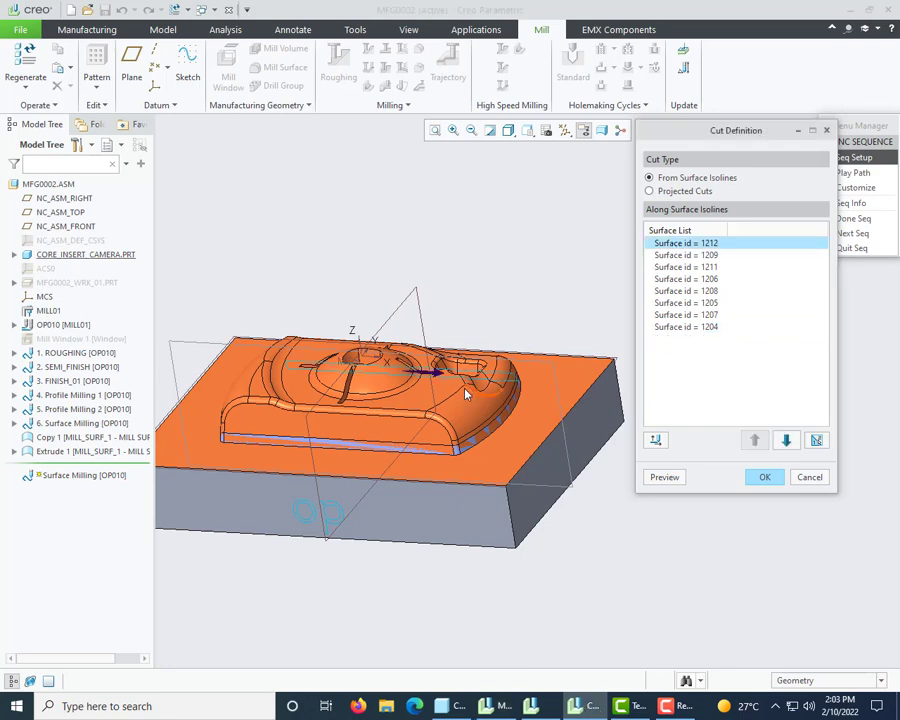
pyautogui.moveTo(326, 273); pyautogui.dragTo(264, 315, button='middle')
pyautogui.scroll(3, 264, 315)
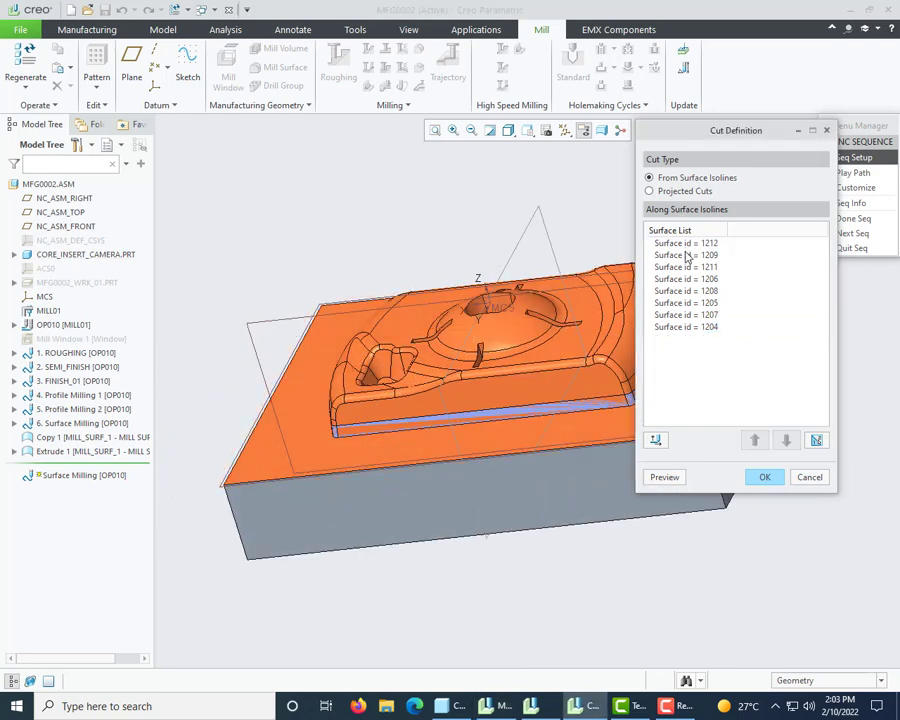
pyautogui.click(686, 246)
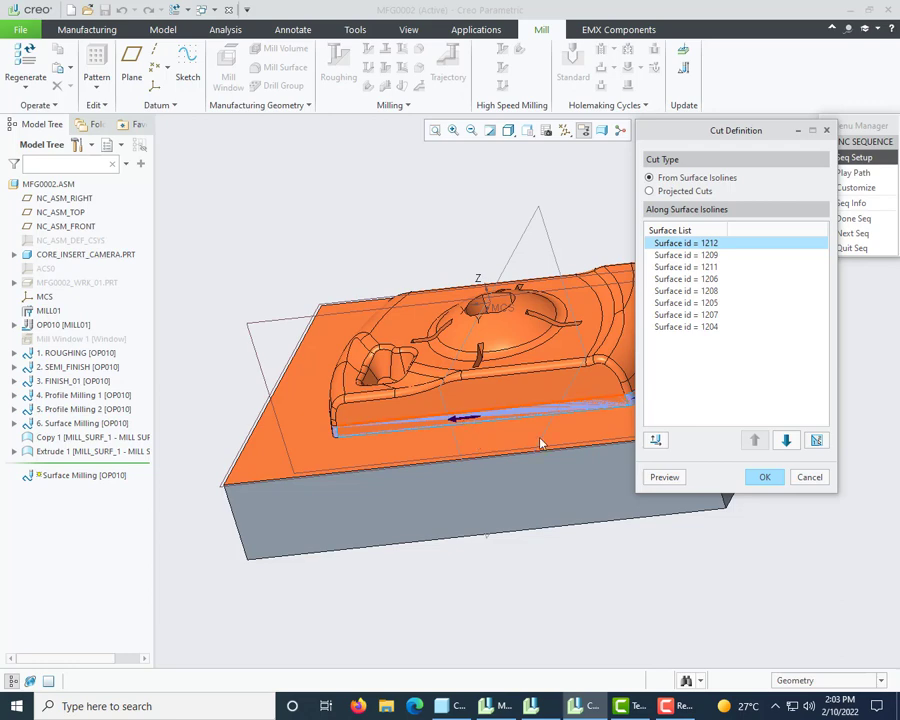
pyautogui.click(655, 440)
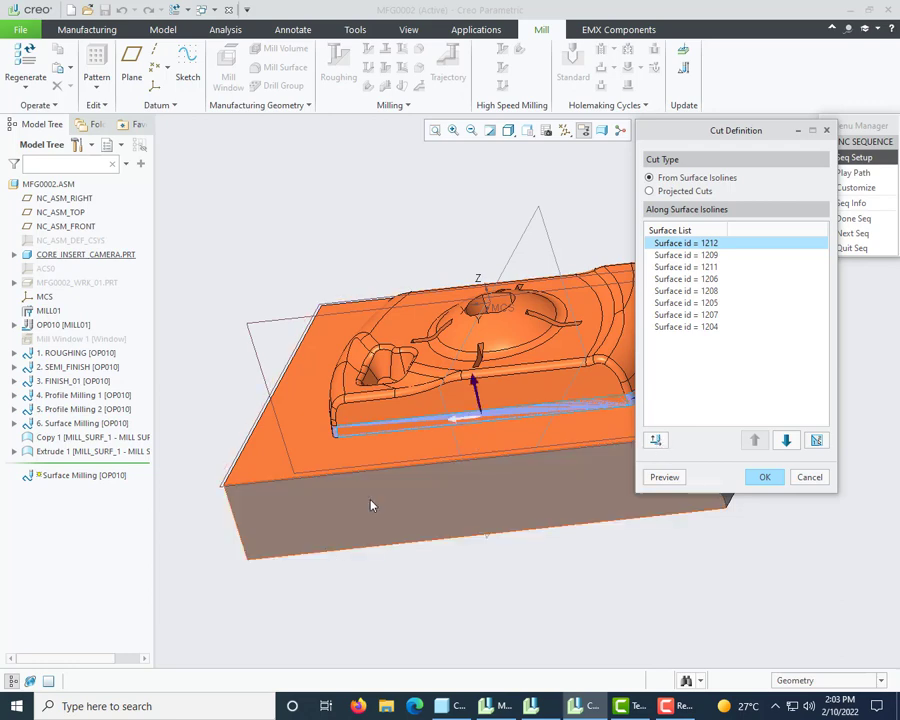
# Switch the isoline cut direction of corner surface 1209, comparing it with the adjacent curved end surface 1211
pyautogui.click(737, 255)
pyautogui.scroll(-3, 355, 461)
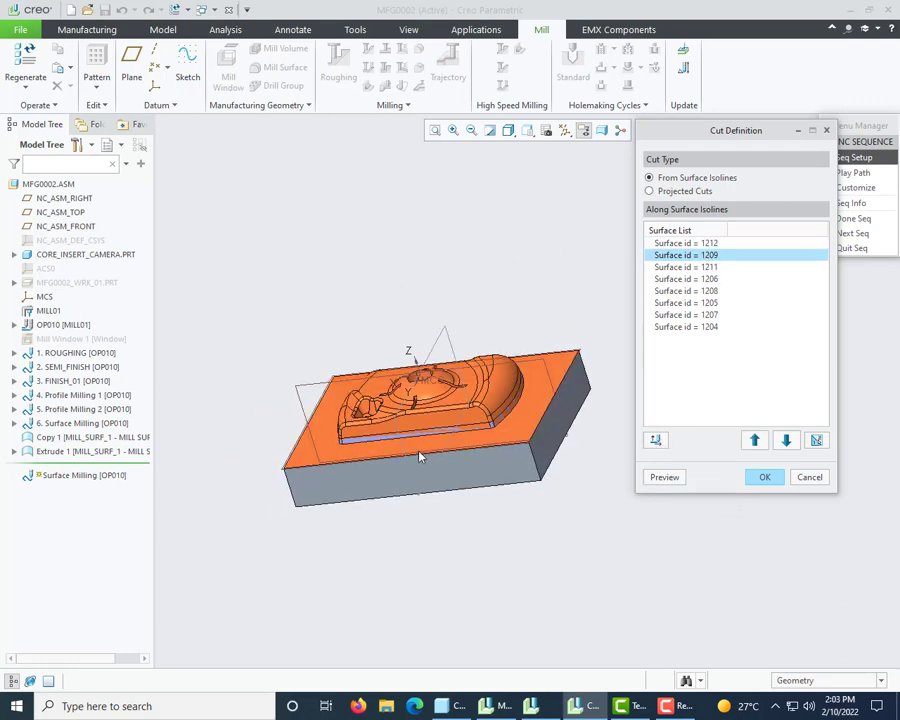
pyautogui.moveTo(420, 454); pyautogui.dragTo(516, 438, button='middle')
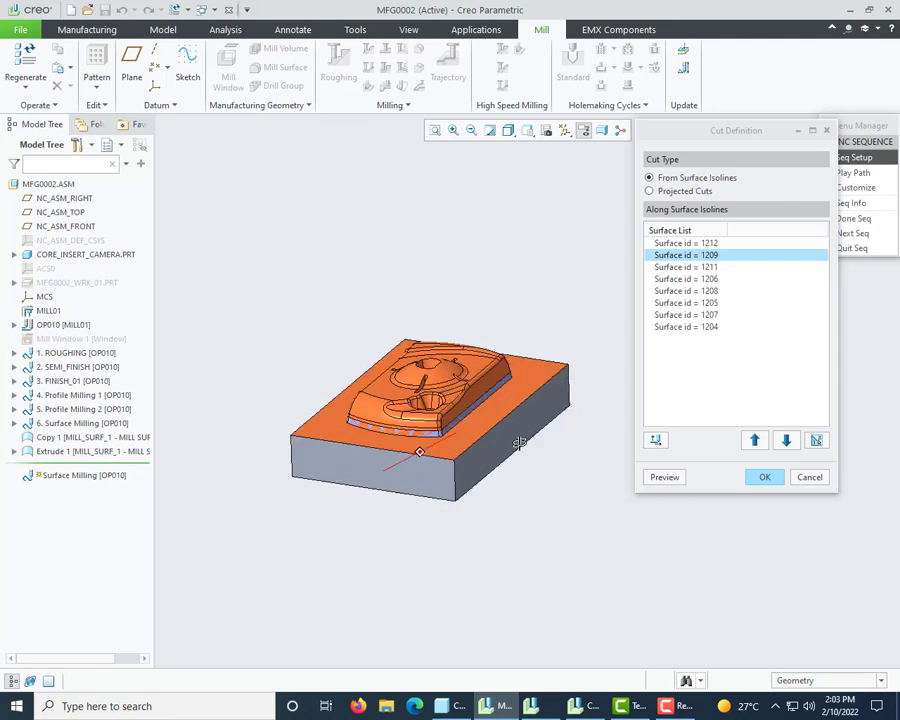
pyautogui.moveTo(340, 330); pyautogui.dragTo(370, 330, button='middle')
pyautogui.click(680, 267)
pyautogui.click(685, 256)
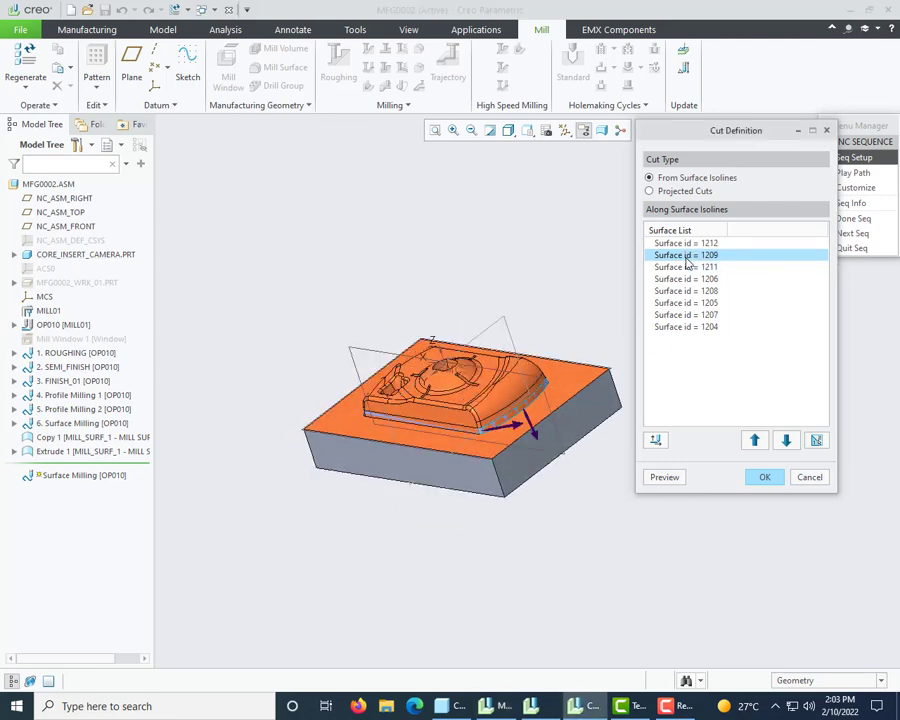
pyautogui.scroll(5, 515, 435)
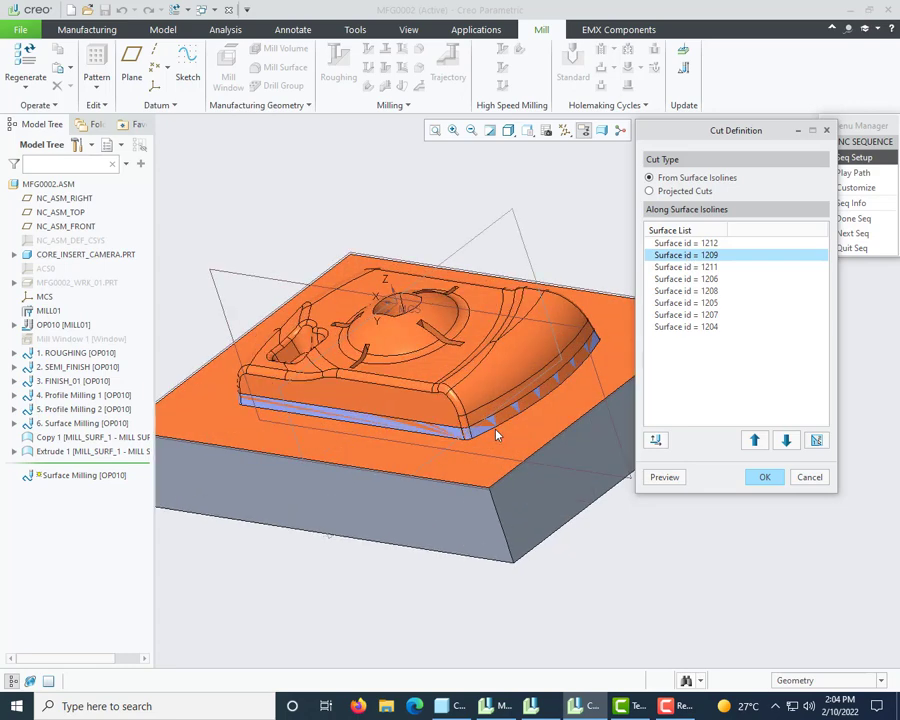
pyautogui.click(687, 264)
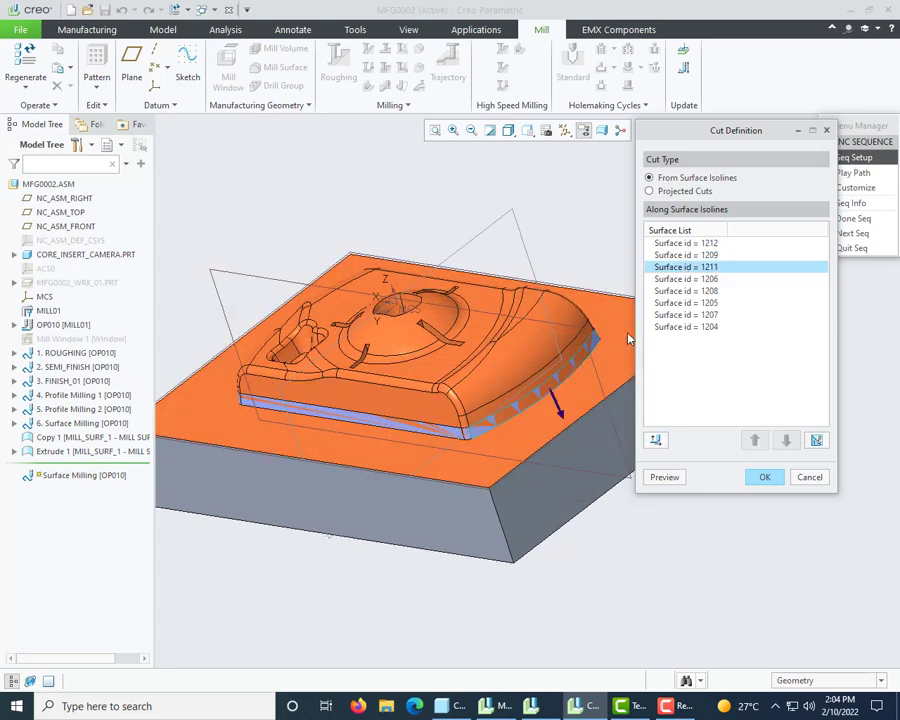
pyautogui.scroll(2, 565, 389)
pyautogui.click(686, 256)
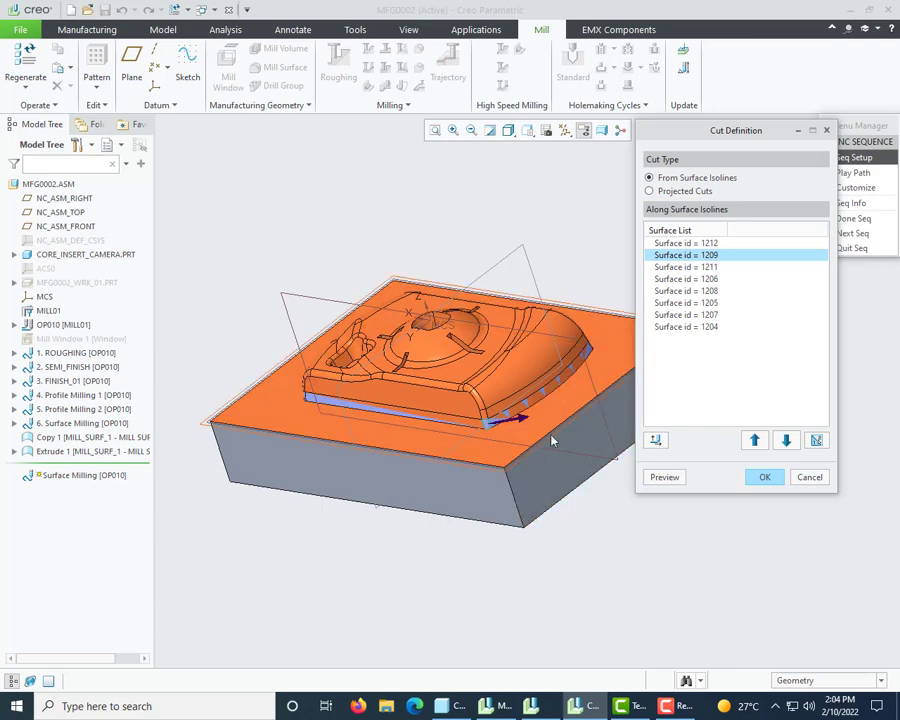
pyautogui.click(656, 441)
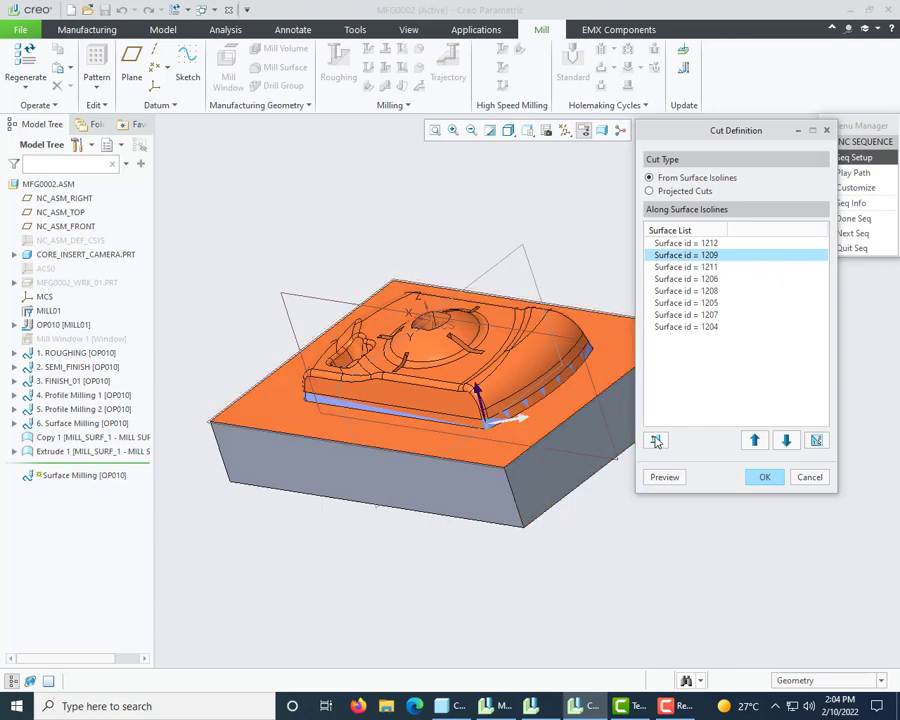
# Switch the isoline cut directions of curved end surface 1211 and corner surface 1208
pyautogui.click(695, 267)
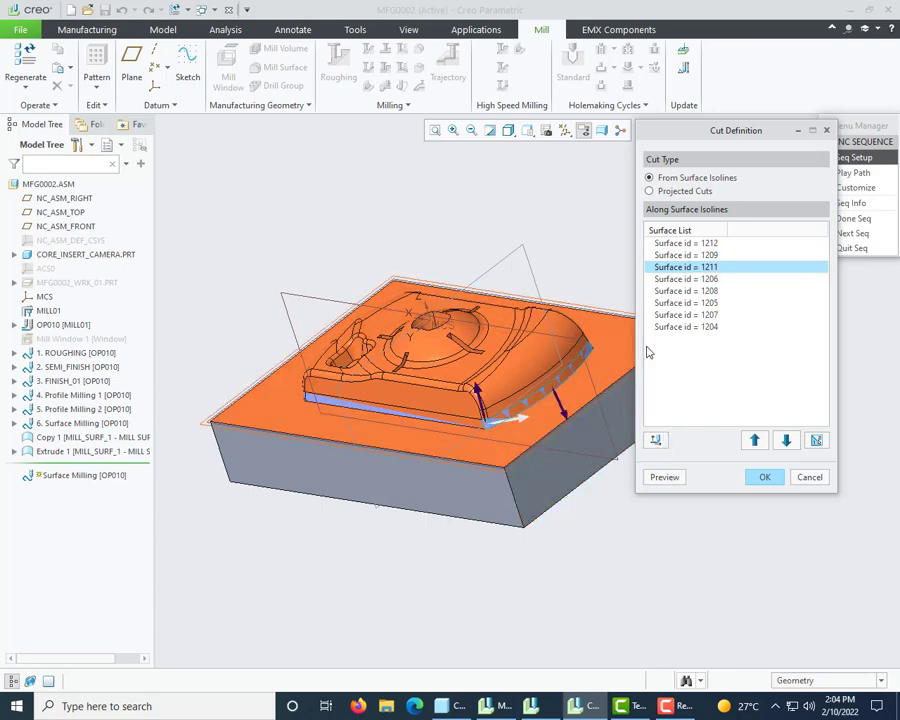
pyautogui.click(656, 441)
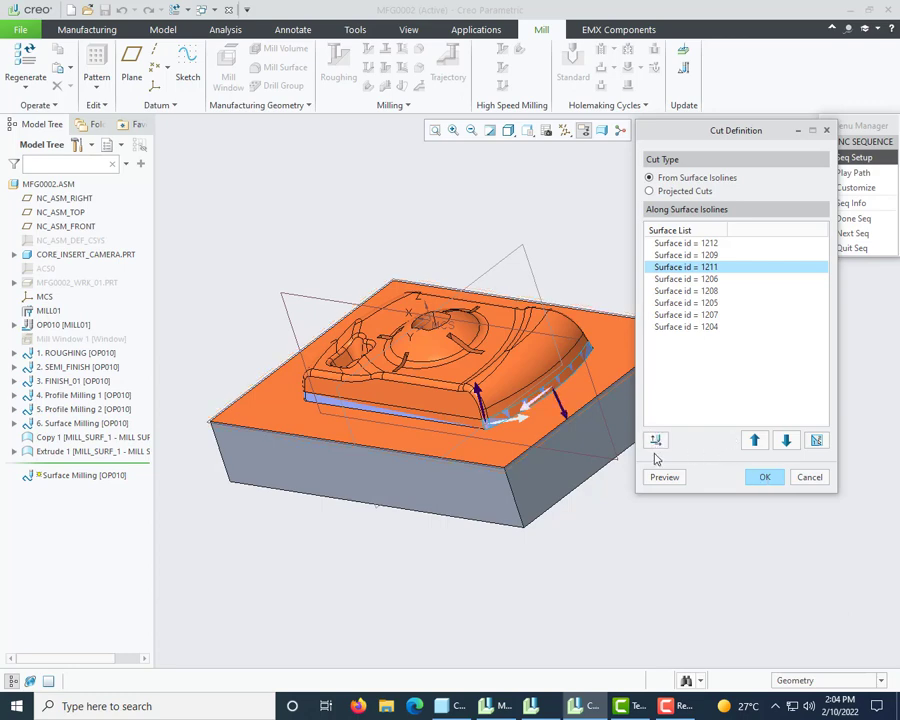
pyautogui.click(695, 280)
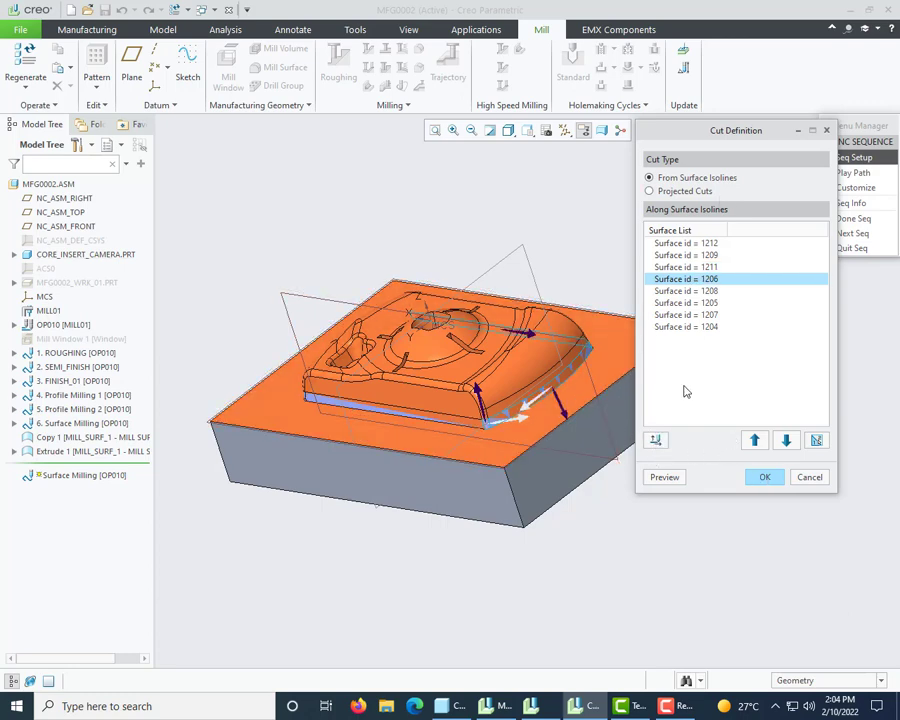
pyautogui.scroll(4, 418, 444)
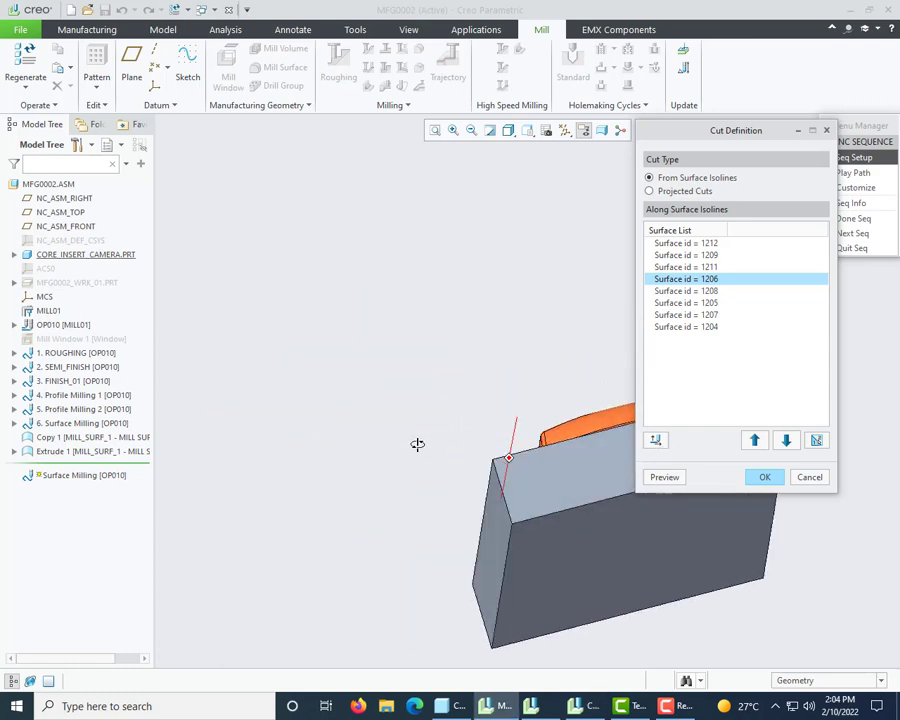
pyautogui.scroll(-6, 364, 496)
pyautogui.scroll(3, 573, 485)
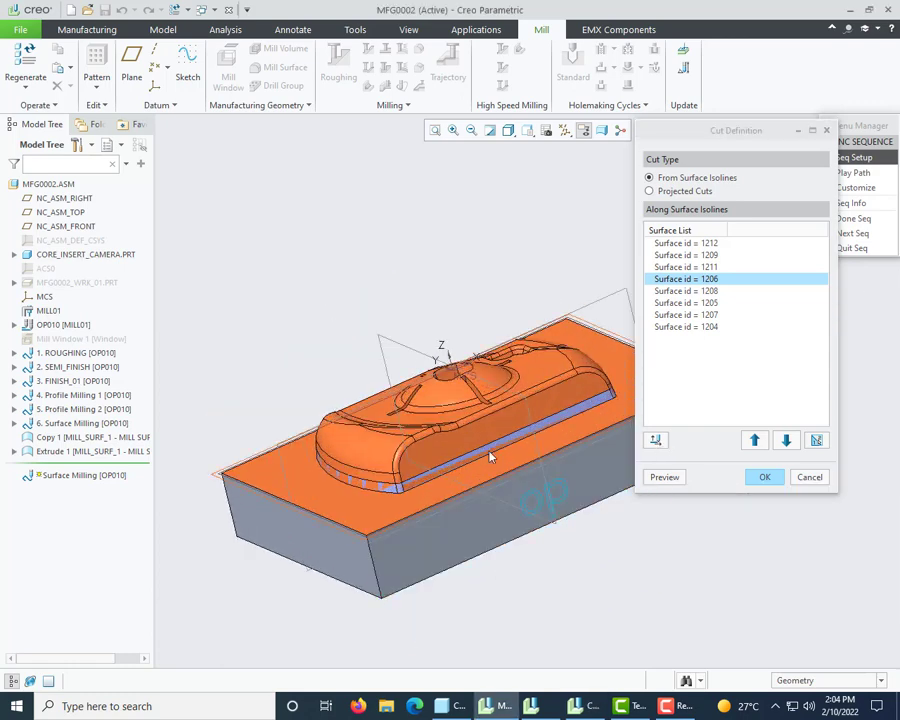
pyautogui.click(686, 290)
pyautogui.click(655, 440)
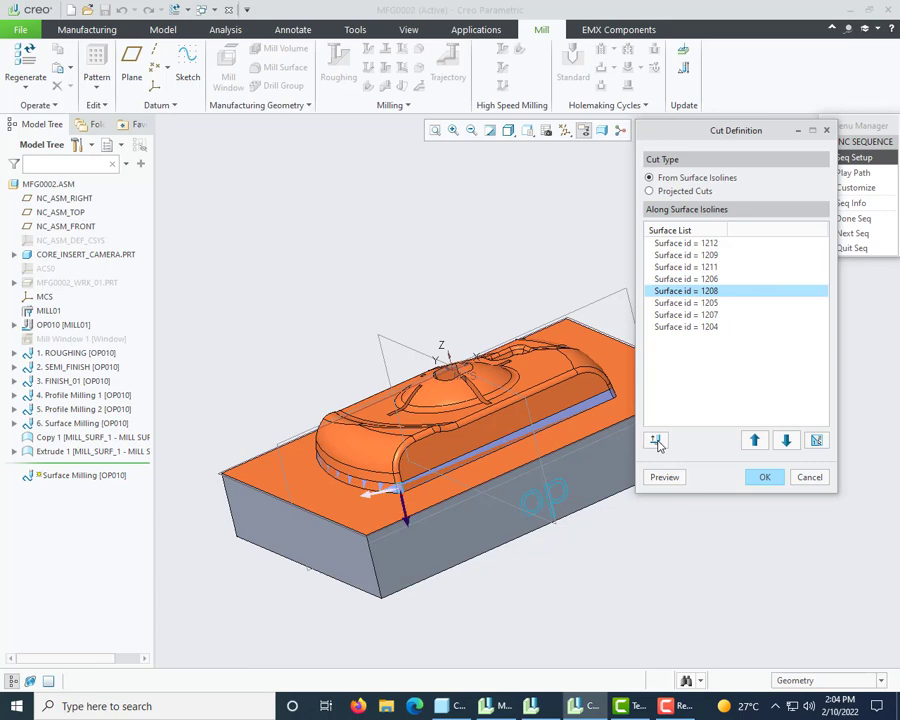
# Switch the isoline cut direction of corner surface 1205 at the far end of the band
pyautogui.click(686, 302)
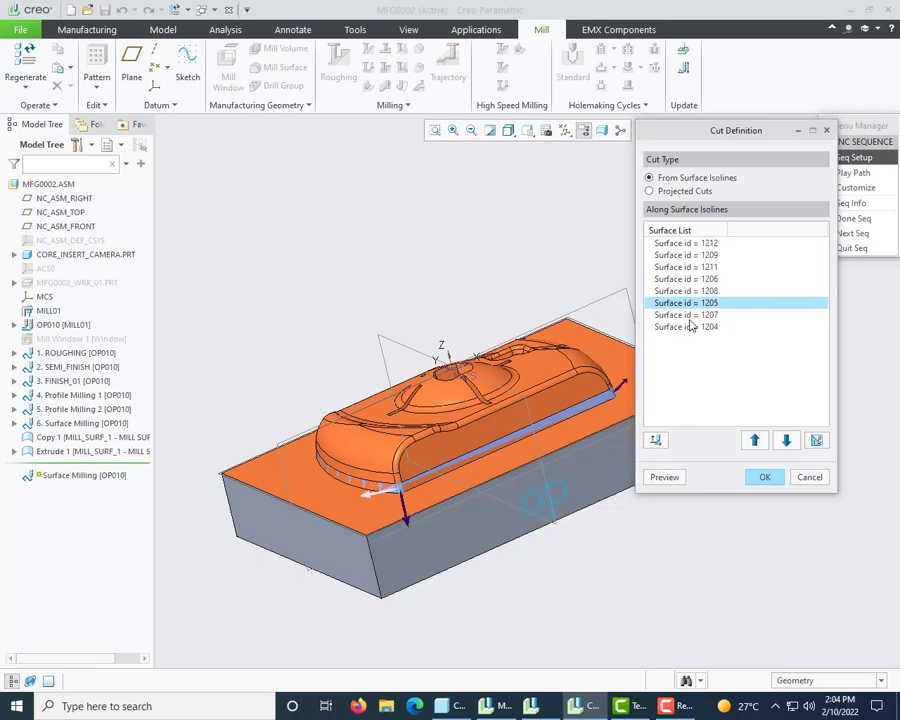
pyautogui.scroll(-3, 530, 404)
pyautogui.moveTo(444, 372)
pyautogui.mouseDown(button='middle')
pyautogui.moveTo(436, 366)
pyautogui.moveTo(444, 362)
pyautogui.mouseUp(button='middle')
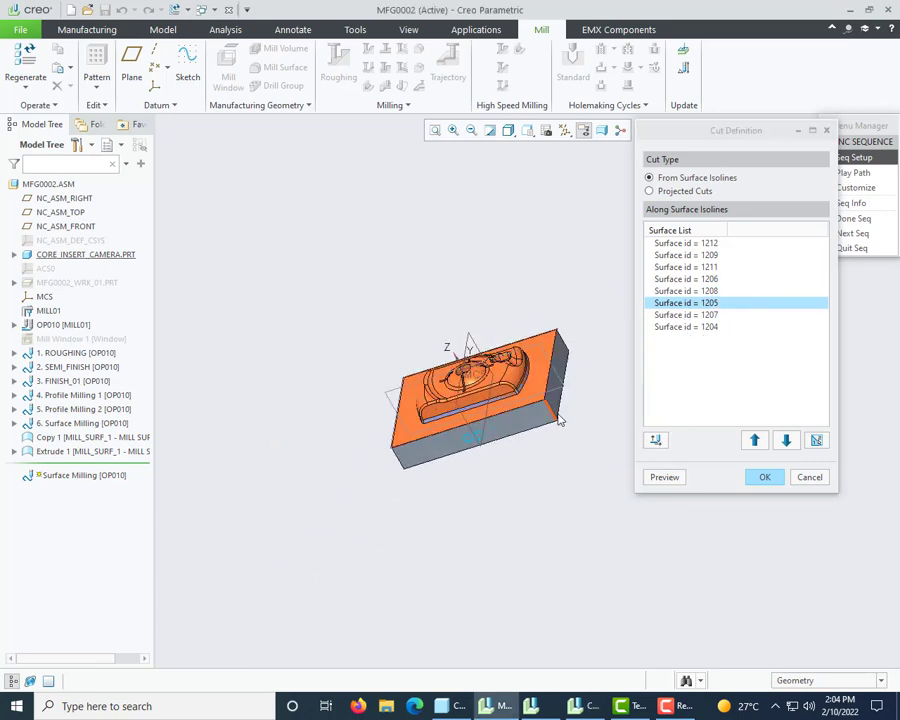
pyautogui.scroll(5, 444, 363)
pyautogui.scroll(2, 444, 363)
pyautogui.click(655, 440)
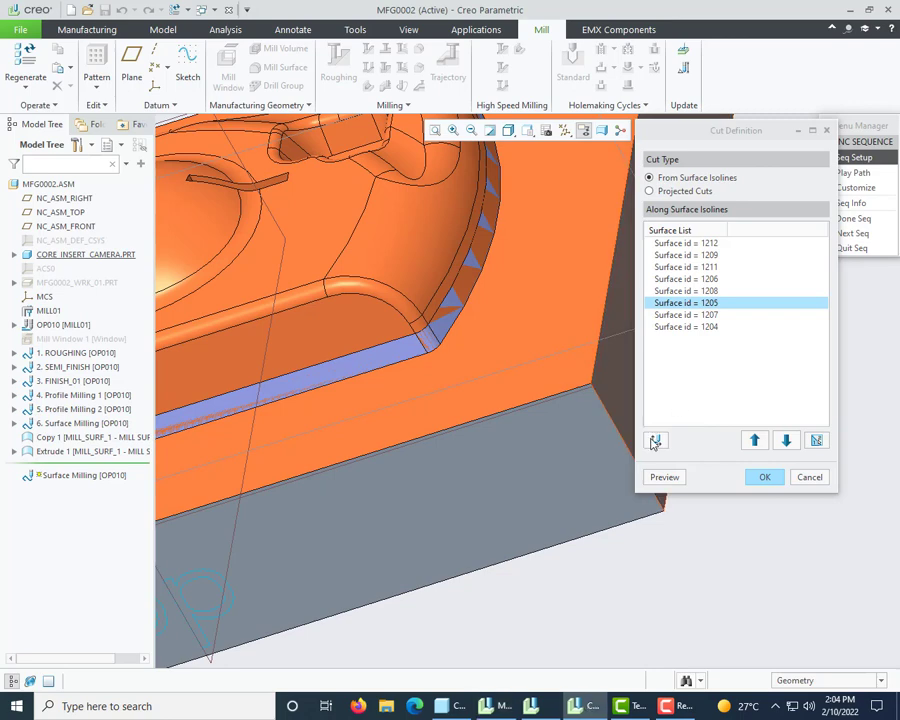
# Check the isoline directions of surfaces 1207 and 1204 and accept the cut definition
pyautogui.click(681, 317)
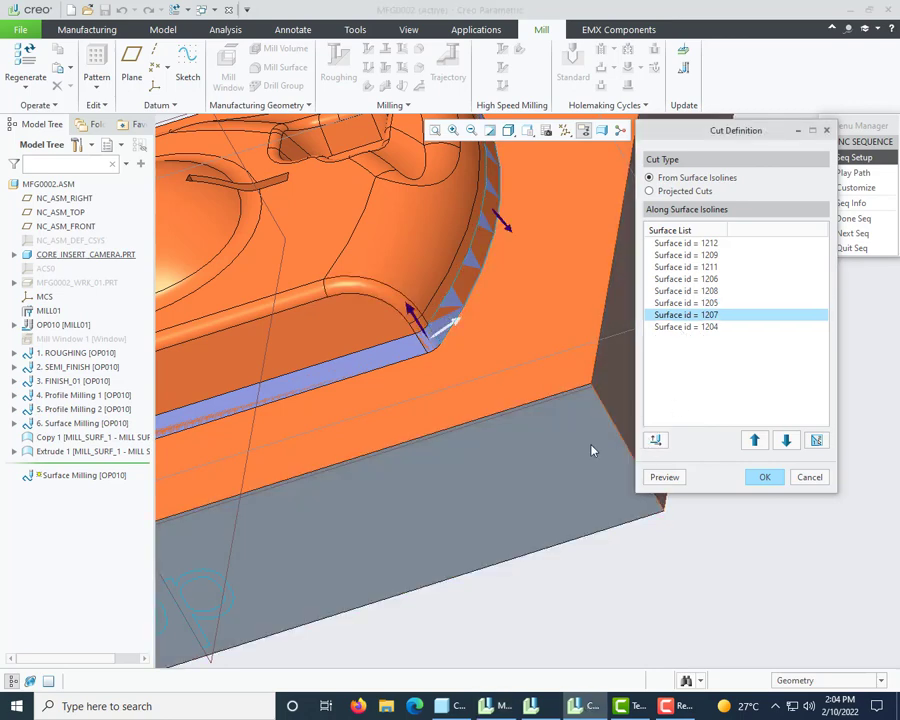
pyautogui.scroll(-3, 560, 457)
pyautogui.click(704, 327)
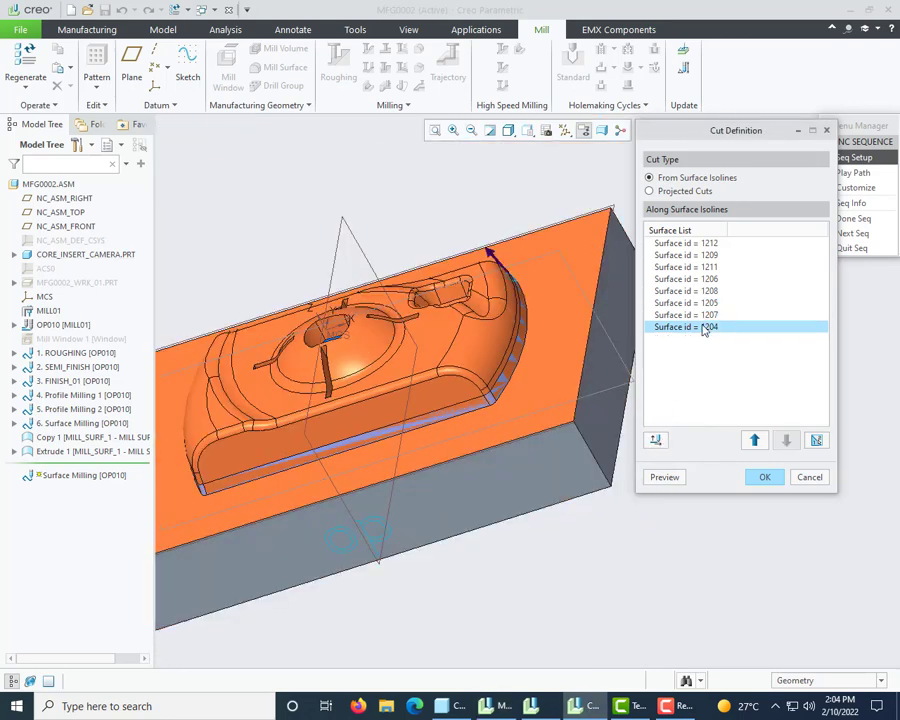
pyautogui.moveTo(442, 366); pyautogui.dragTo(414, 409, button='middle')
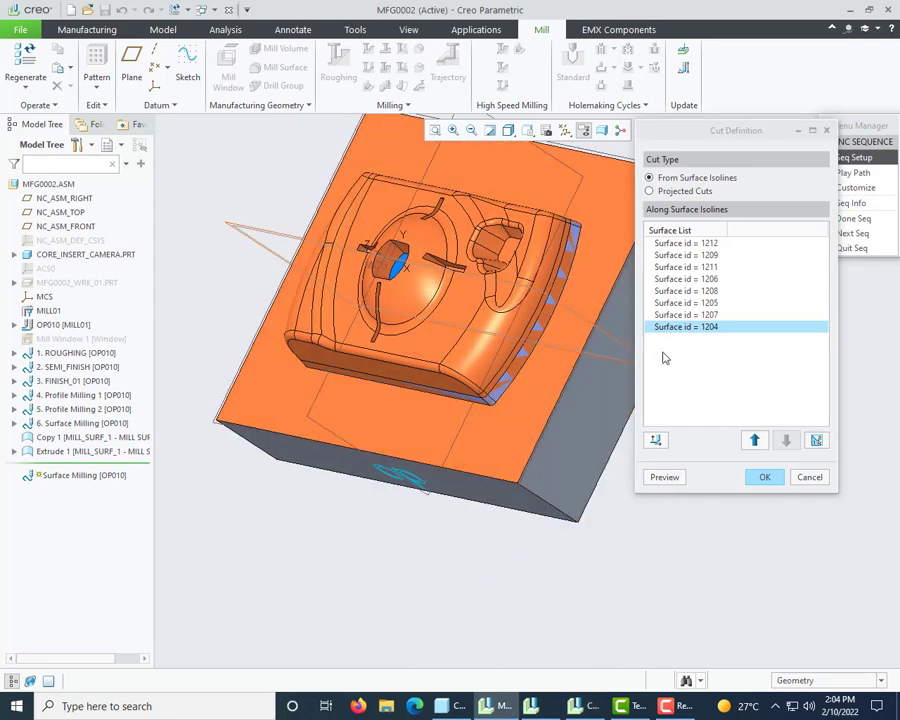
pyautogui.click(694, 317)
pyautogui.click(697, 328)
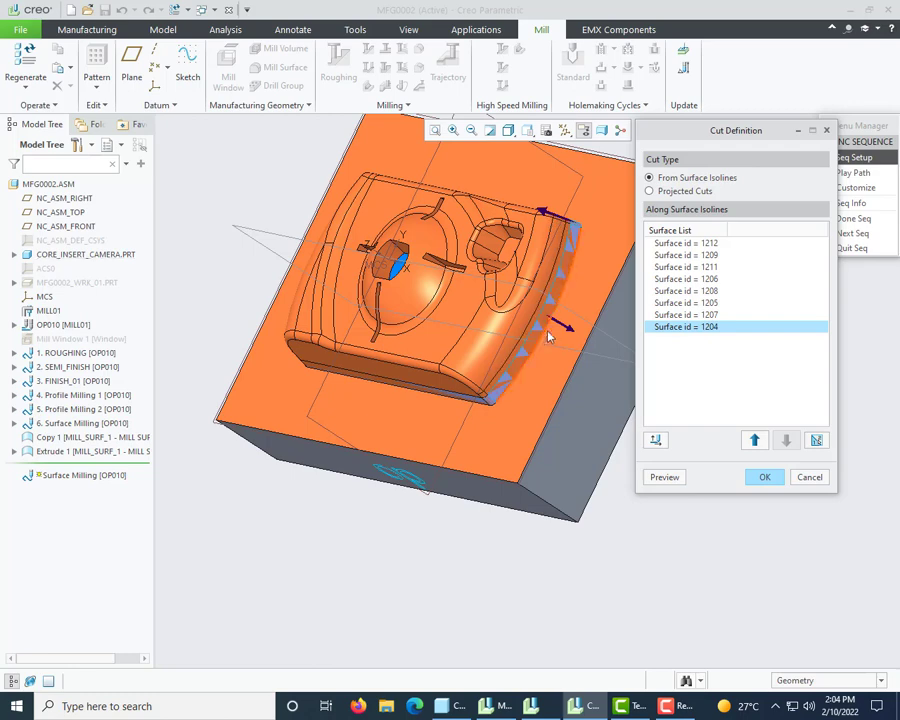
pyautogui.moveTo(526, 352); pyautogui.dragTo(488, 354, button='middle')
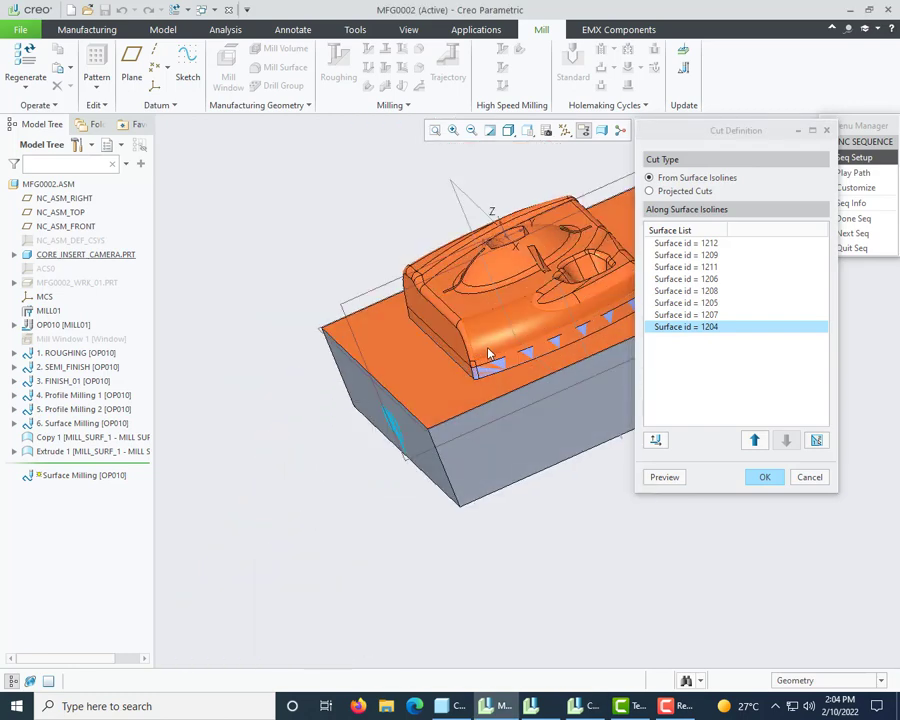
pyautogui.click(767, 477)
pyautogui.scroll(6, 470, 355)
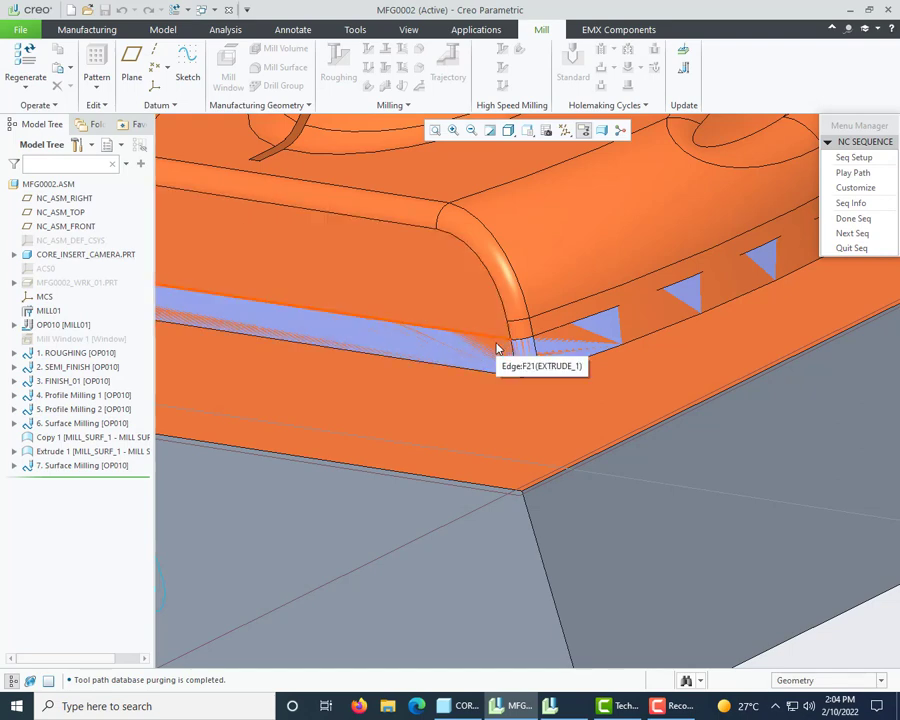
pyautogui.scroll(-2, 497, 348)
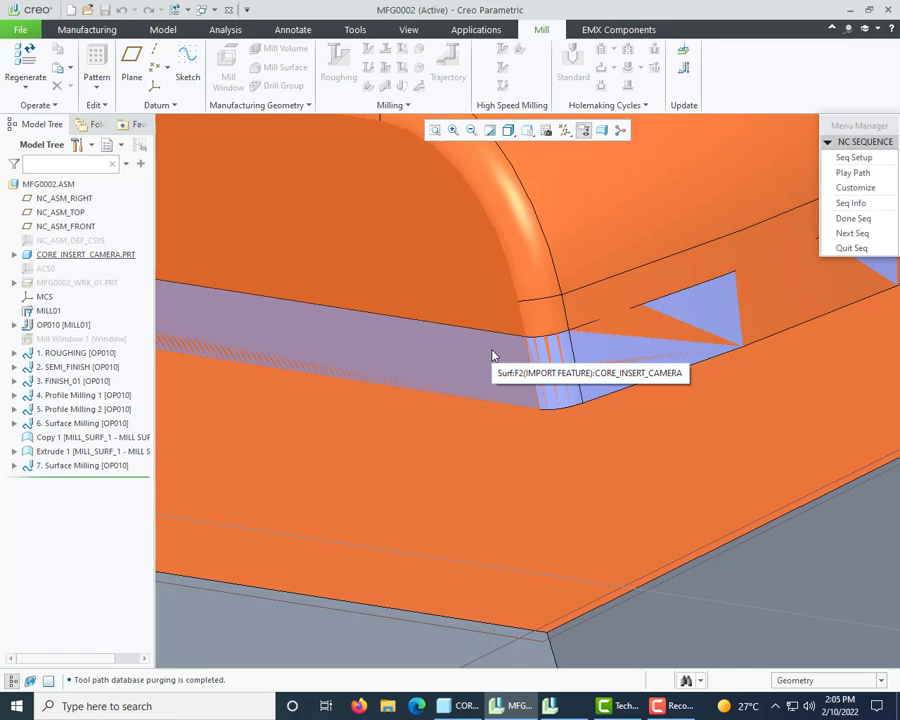
# Play the surface milling tool path on screen at the slowest display speed
pyautogui.click(845, 172)
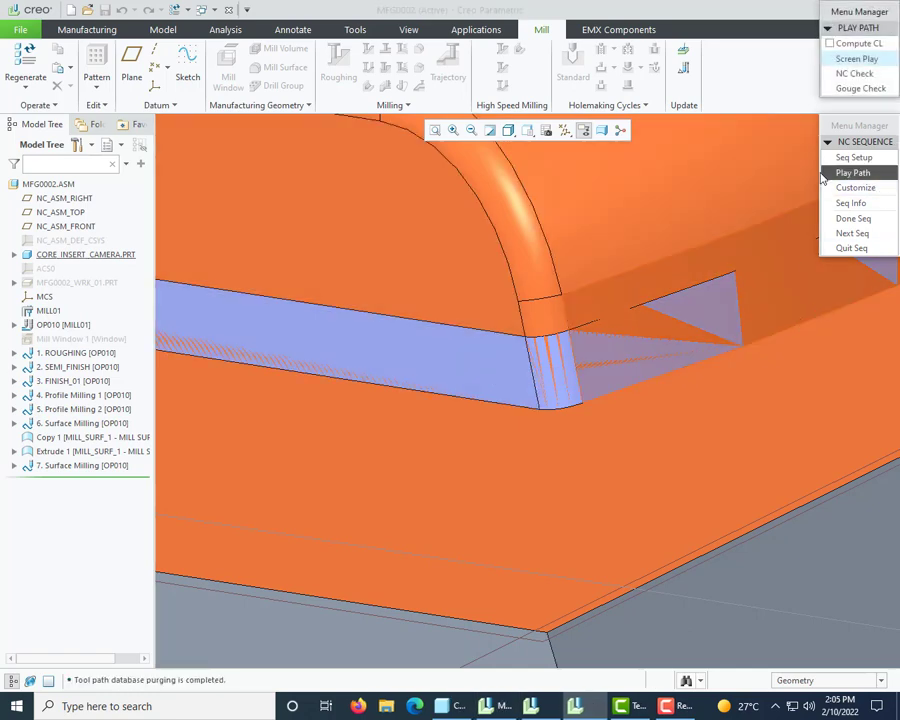
pyautogui.click(858, 60)
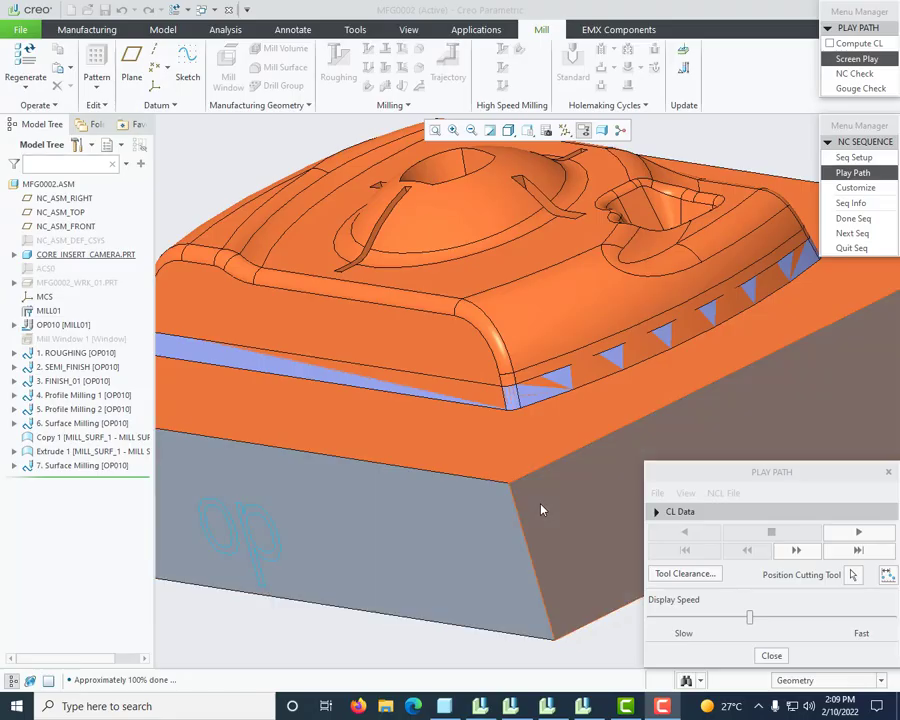
pyautogui.moveTo(751, 616); pyautogui.dragTo(649, 616)
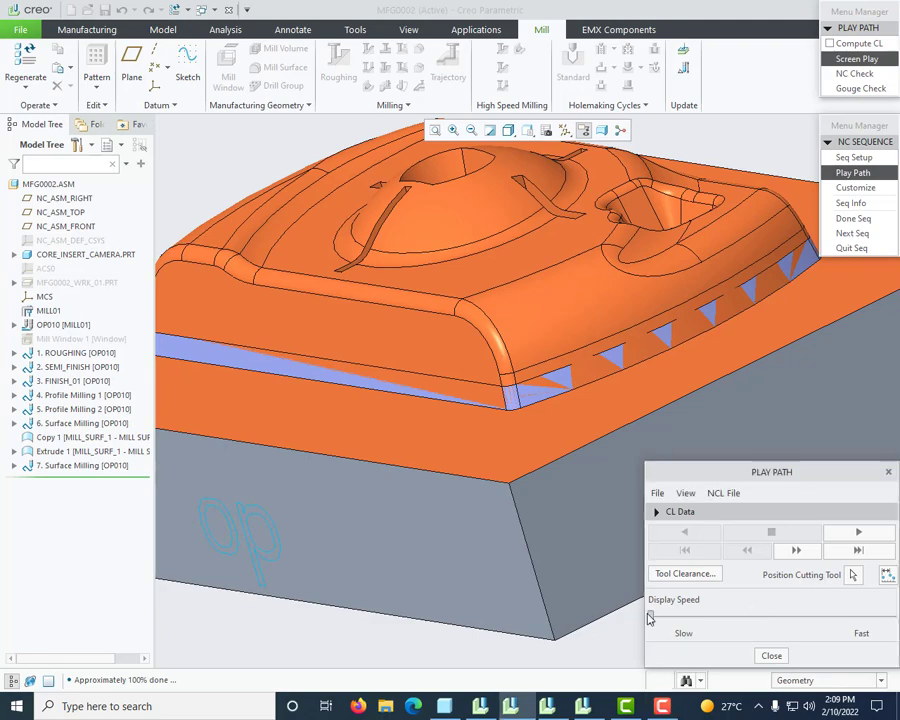
pyautogui.scroll(4, 497, 449)
pyautogui.moveTo(497, 447); pyautogui.dragTo(500, 453, button='middle')
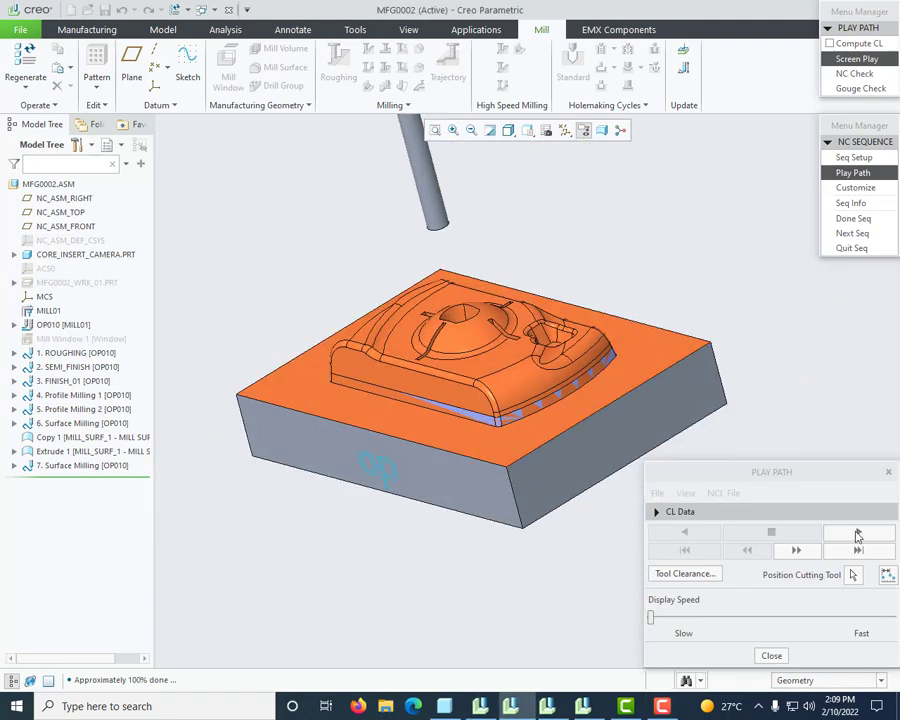
pyautogui.click(858, 532)
# Examine the cutter's motion around the corner of the base band and stop the playback
pyautogui.moveTo(410, 583); pyautogui.dragTo(346, 330, button='middle')
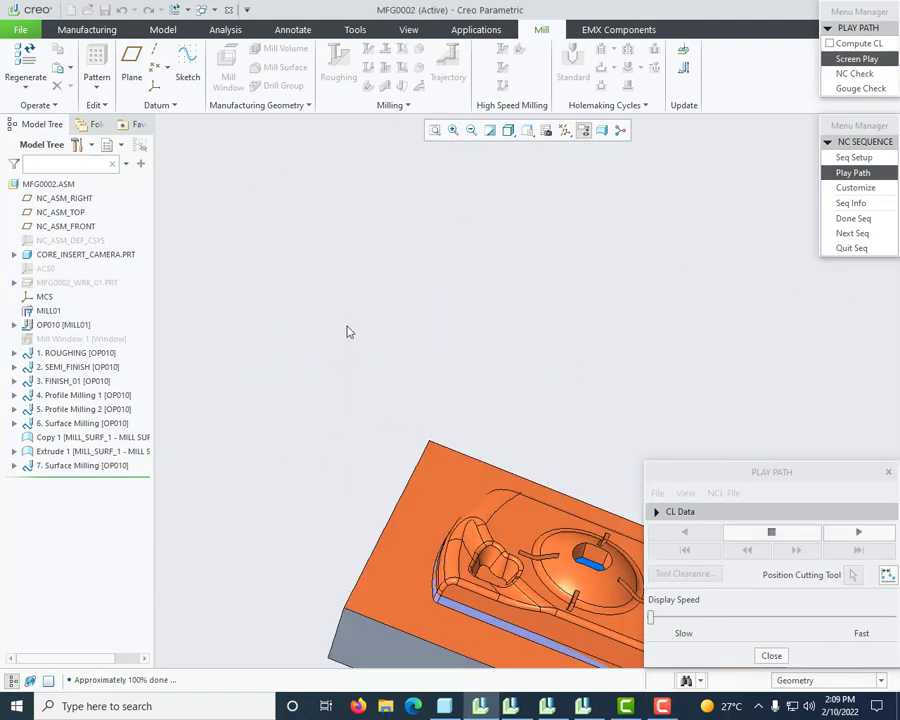
pyautogui.scroll(4, 330, 310)
pyautogui.moveTo(316, 290); pyautogui.dragTo(546, 477, button='middle')
pyautogui.scroll(-3, 480, 450)
pyautogui.moveTo(517, 453)
pyautogui.mouseDown(button='middle')
pyautogui.moveTo(473, 446)
pyautogui.moveTo(588, 476)
pyautogui.moveTo(645, 450)
pyautogui.mouseUp(button='middle')
pyautogui.scroll(-2, 632, 448)
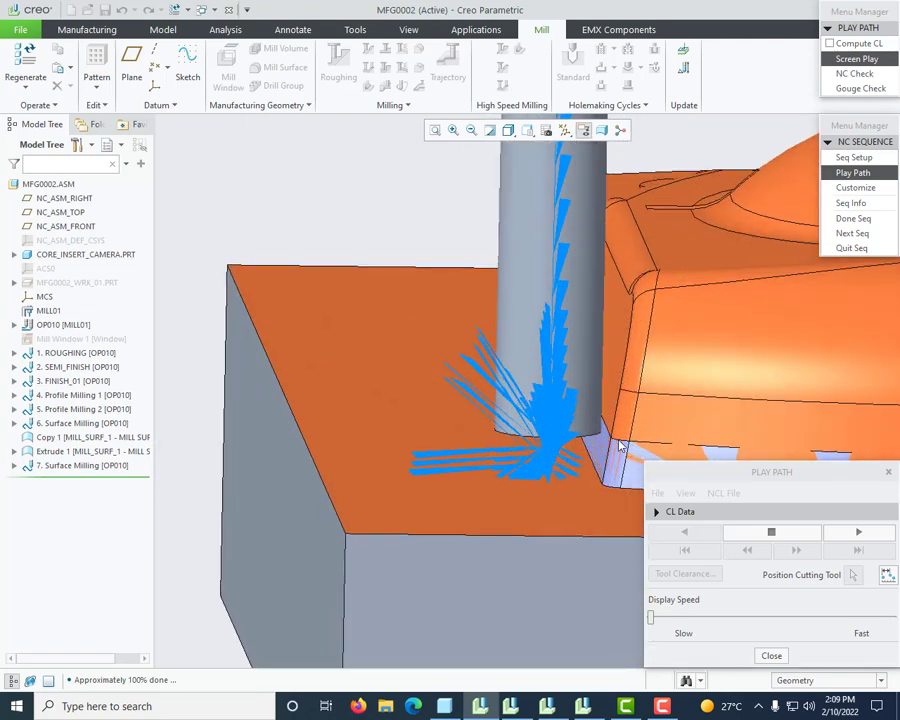
pyautogui.scroll(4, 556, 516)
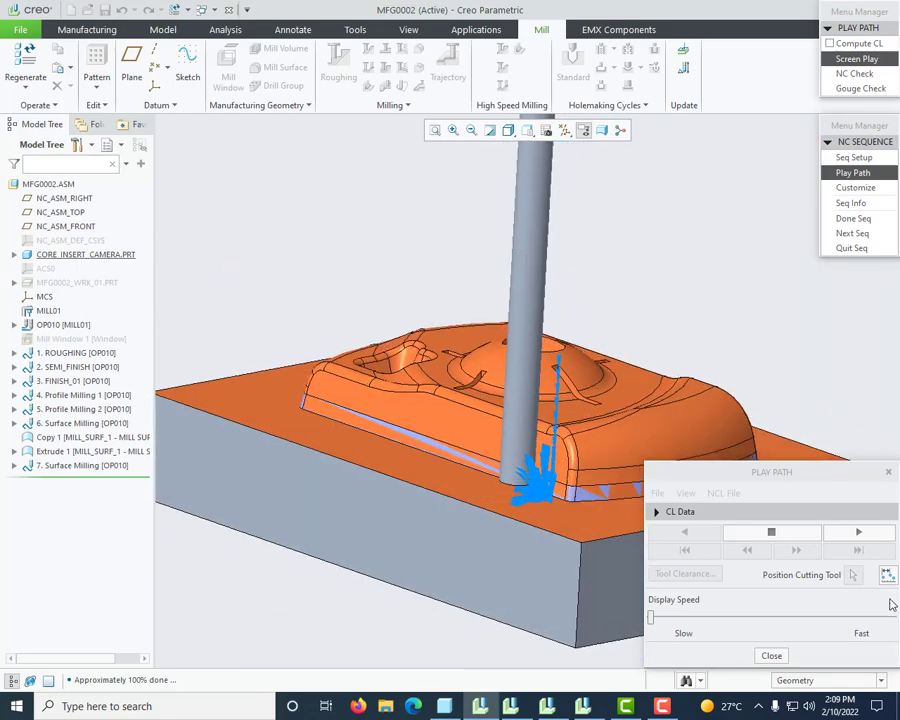
pyautogui.click(760, 535)
# Inspect the tool path around the whole base band and position the cutting tool on its long straight side
pyautogui.click(853, 576)
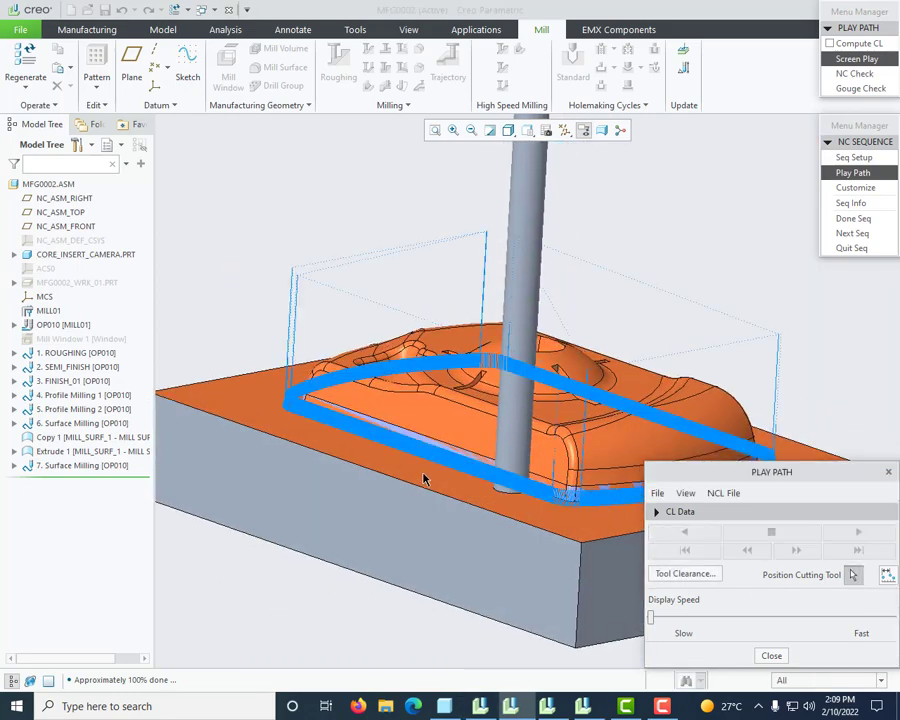
pyautogui.moveTo(423, 474); pyautogui.dragTo(464, 496, button='middle')
pyautogui.scroll(3, 498, 494)
pyautogui.scroll(-8, 426, 478)
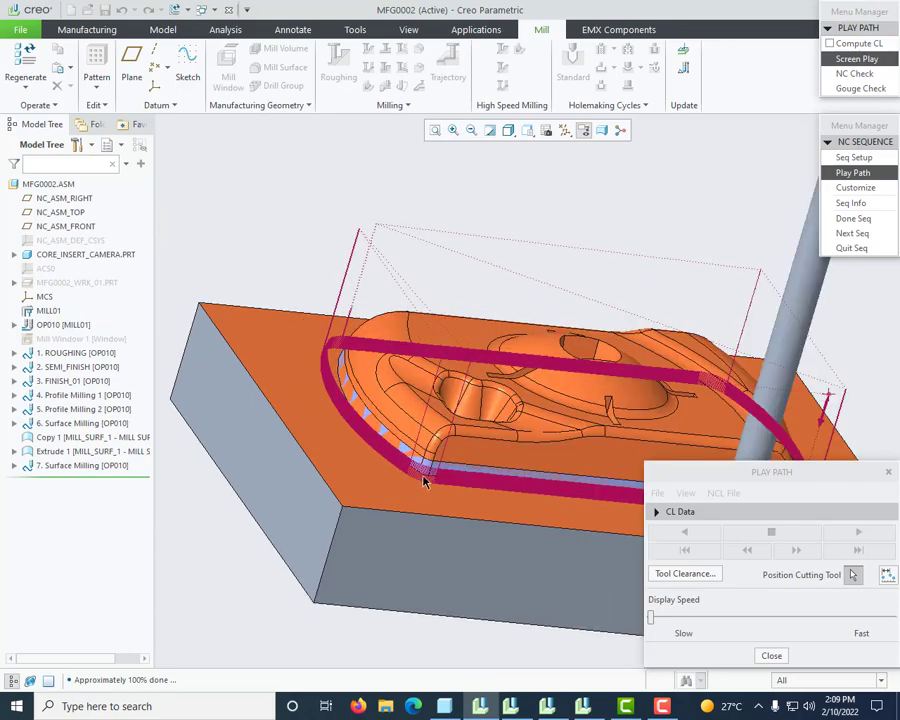
pyautogui.scroll(8, 438, 489)
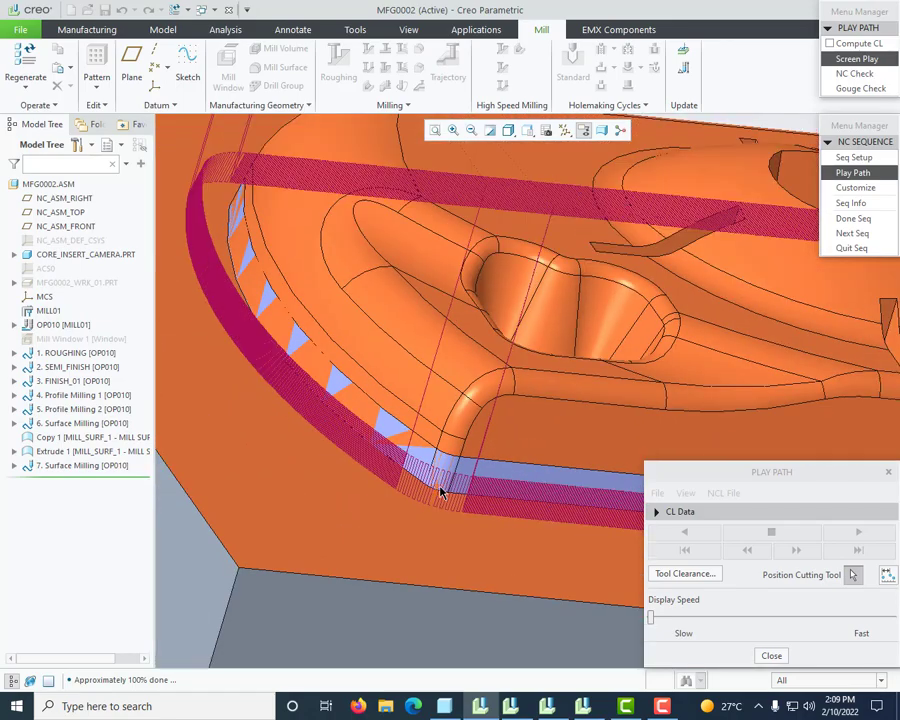
pyautogui.moveTo(430, 486); pyautogui.dragTo(370, 466, button='middle')
pyautogui.scroll(-8, 375, 455)
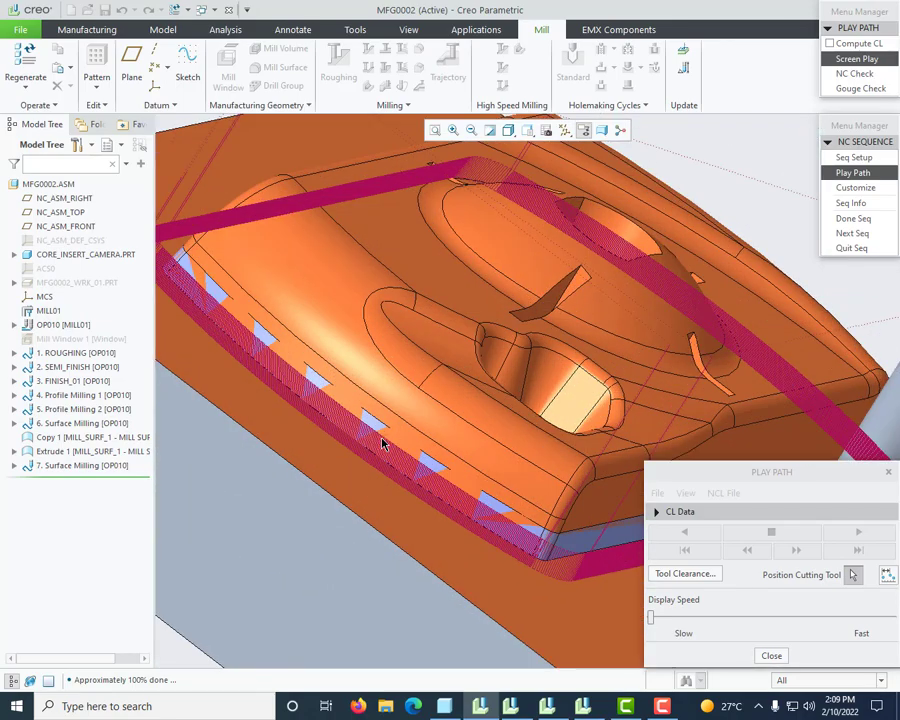
pyautogui.scroll(2, 377, 451)
pyautogui.scroll(6, 378, 453)
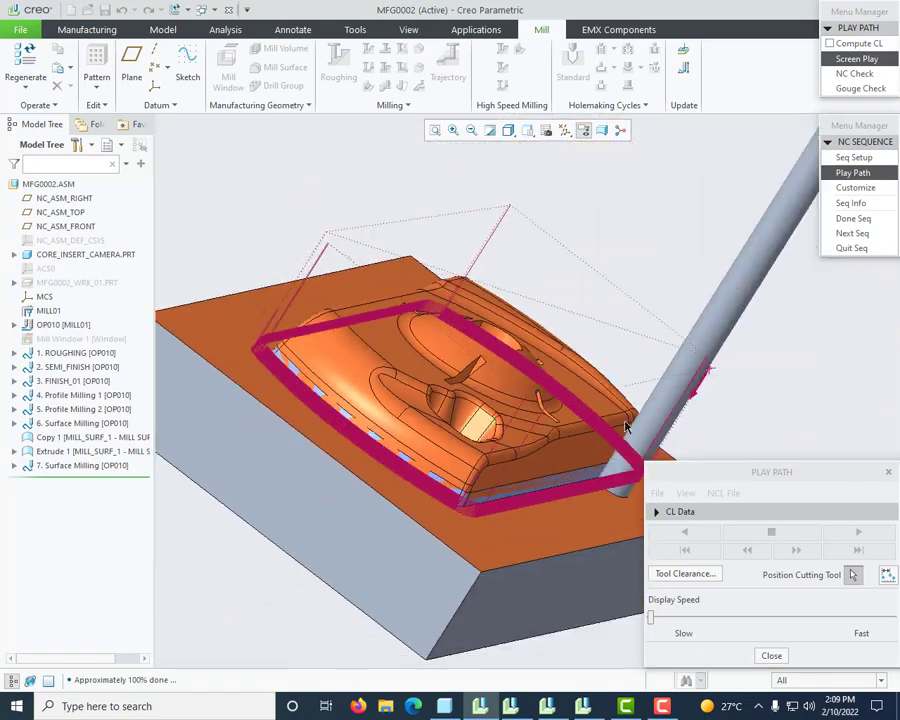
pyautogui.moveTo(631, 426); pyautogui.dragTo(600, 415, button='middle')
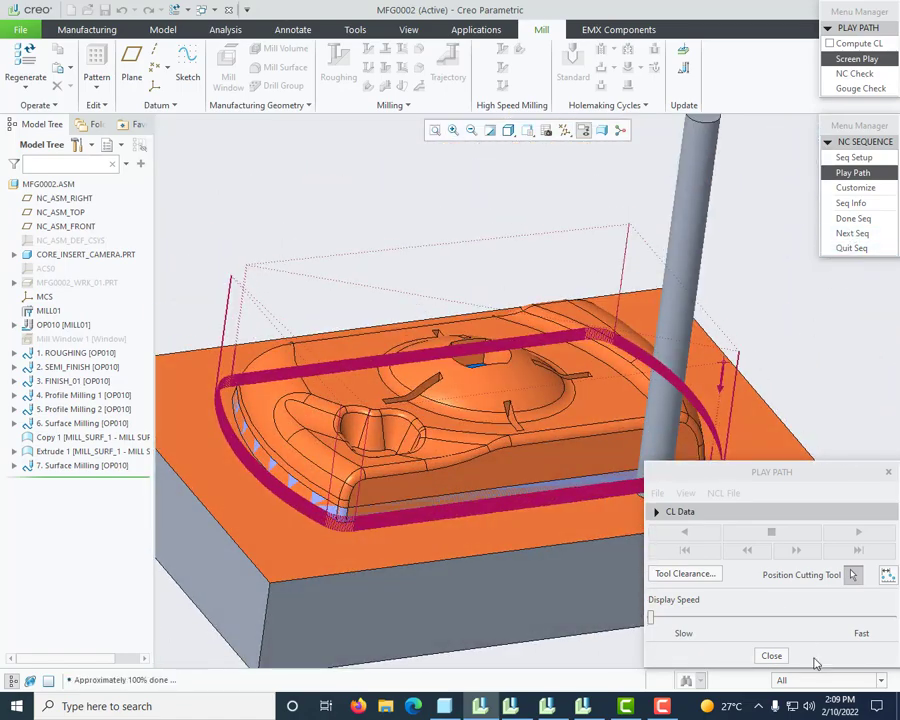
pyautogui.click(551, 502)
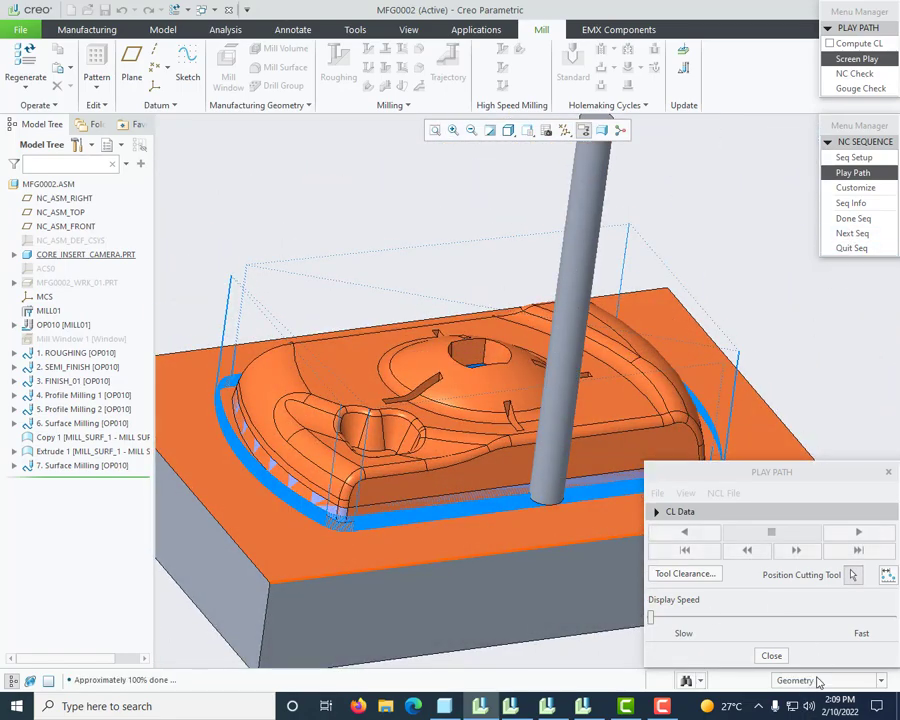
# Close the tool path playback and complete the surface milling sequence
pyautogui.click(771, 656)
pyautogui.scroll(8, 368, 333)
pyautogui.moveTo(432, 326); pyautogui.dragTo(669, 446, button='middle')
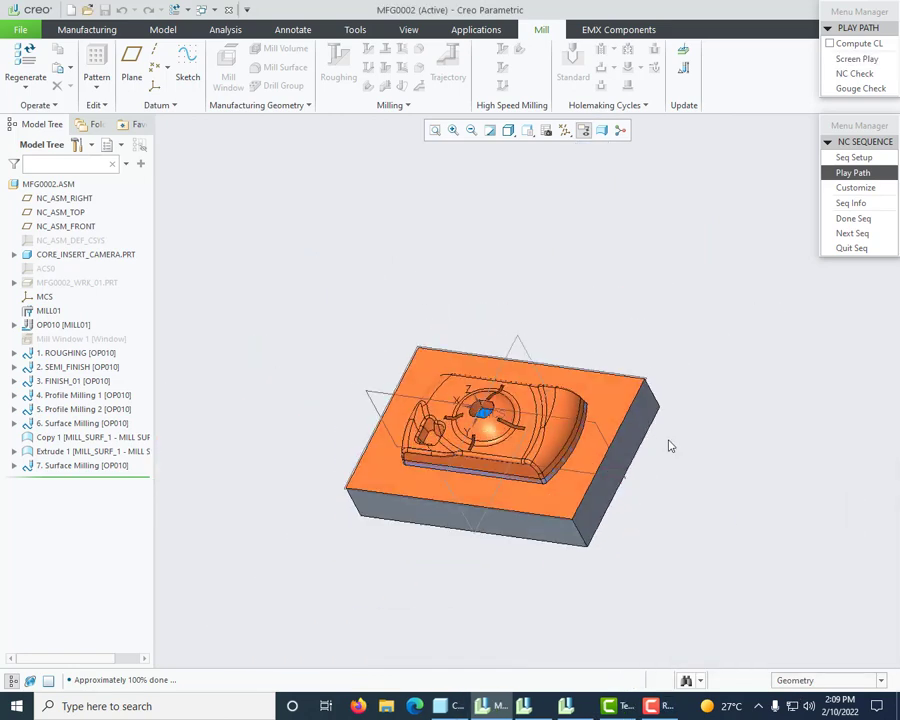
pyautogui.click(853, 218)
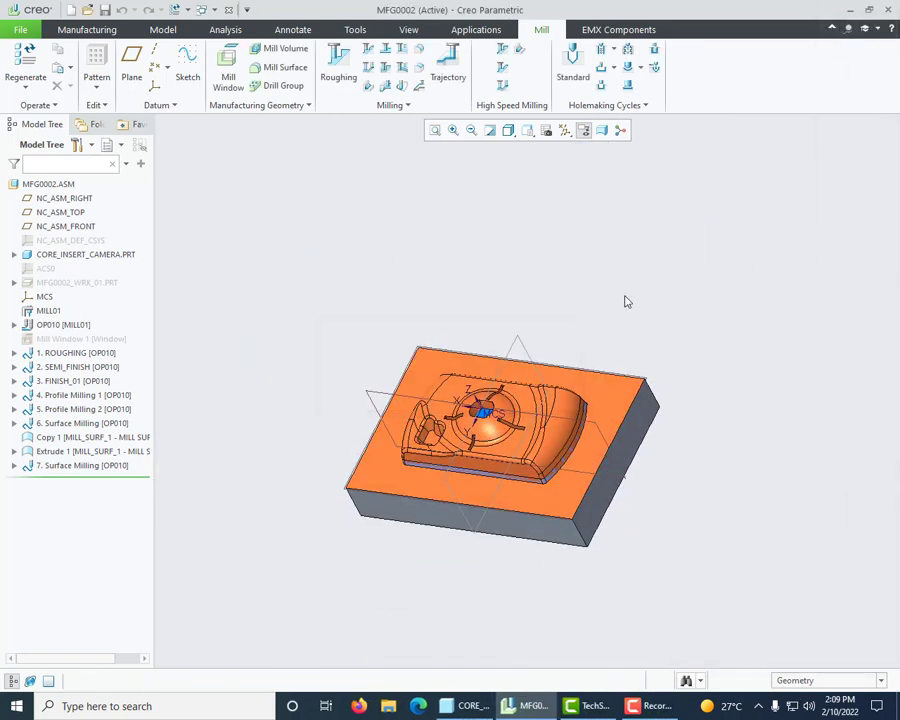
pyautogui.scroll(-5, 402, 514)
pyautogui.scroll(3, 382, 498)
pyautogui.moveTo(382, 482); pyautogui.dragTo(382, 473, button='middle')
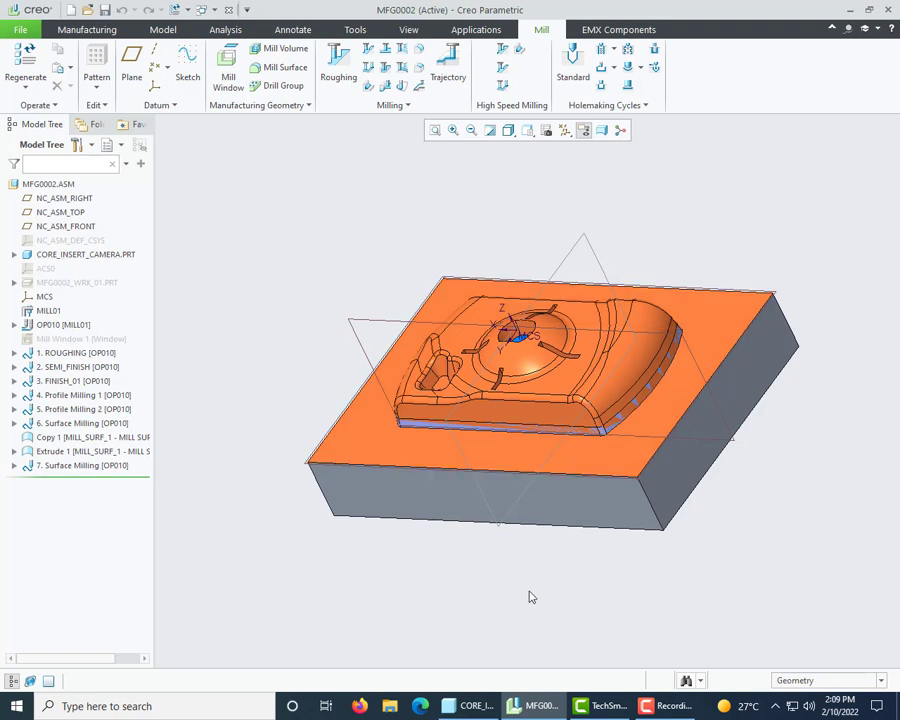
pyautogui.click(660, 711)
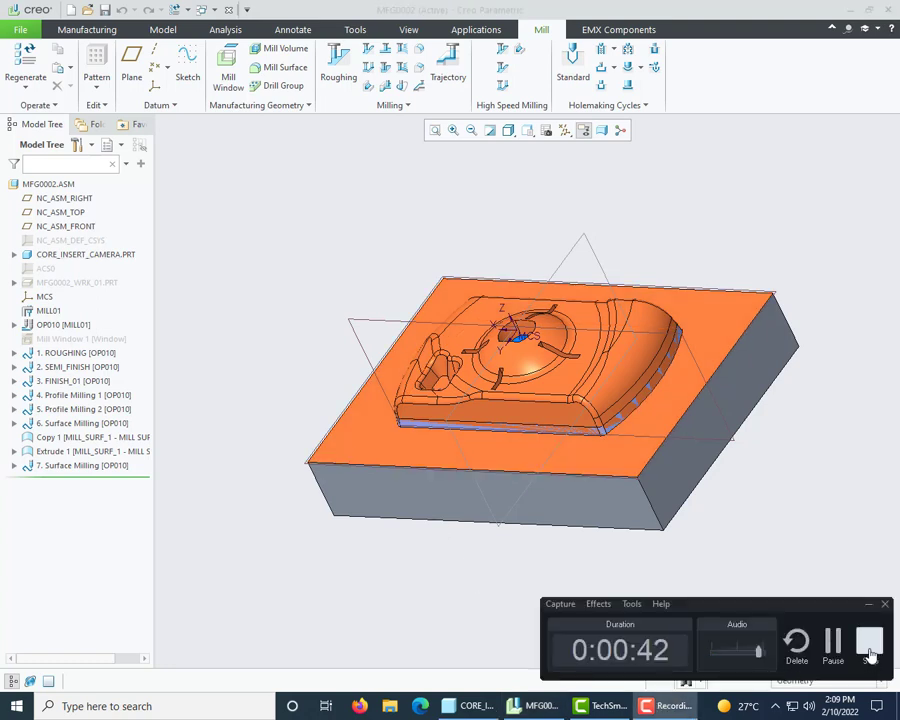